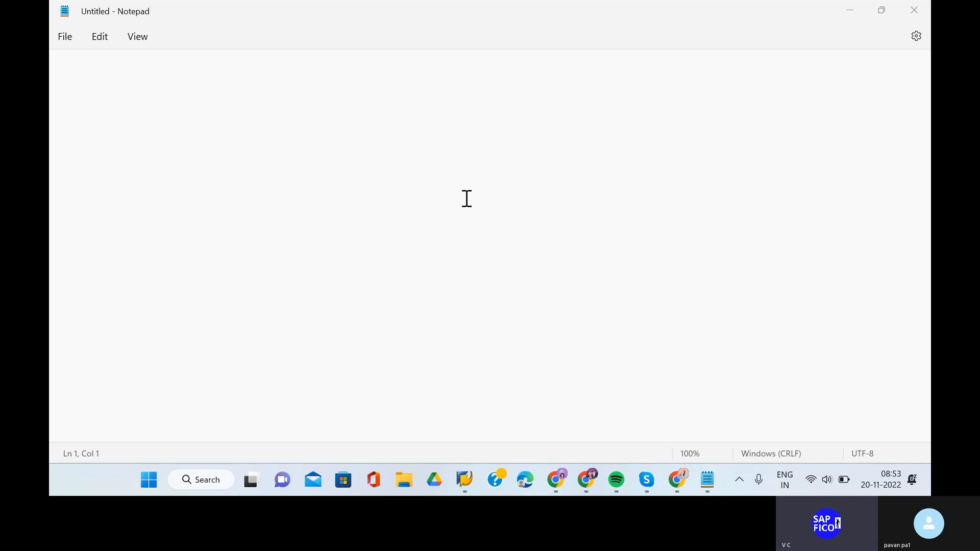
# - Begin the blank note with the text "OUR CLIENT REQUIREMENT IS SALARIES OF ONE COMPANY CODE IS PAID"
pyautogui.click(113, 92)
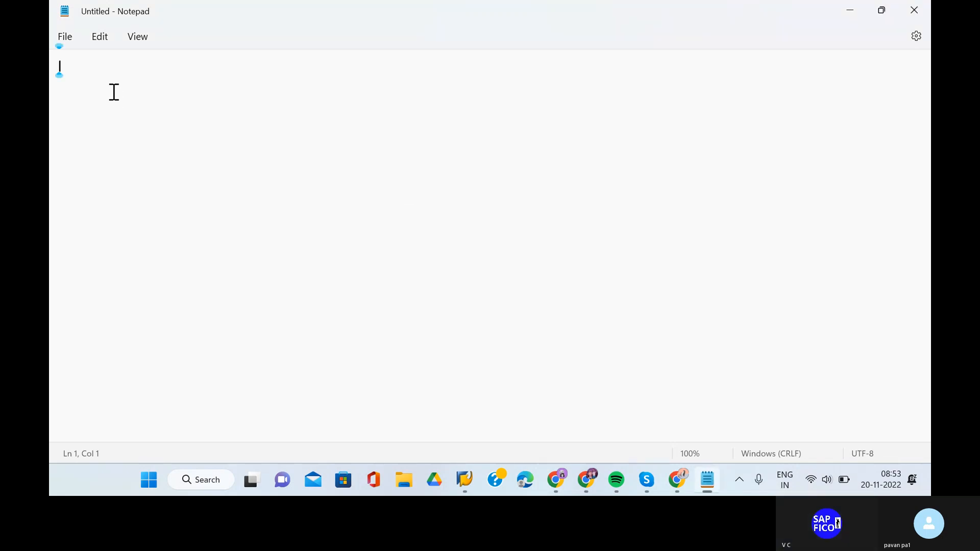
pyautogui.write('OUR C')
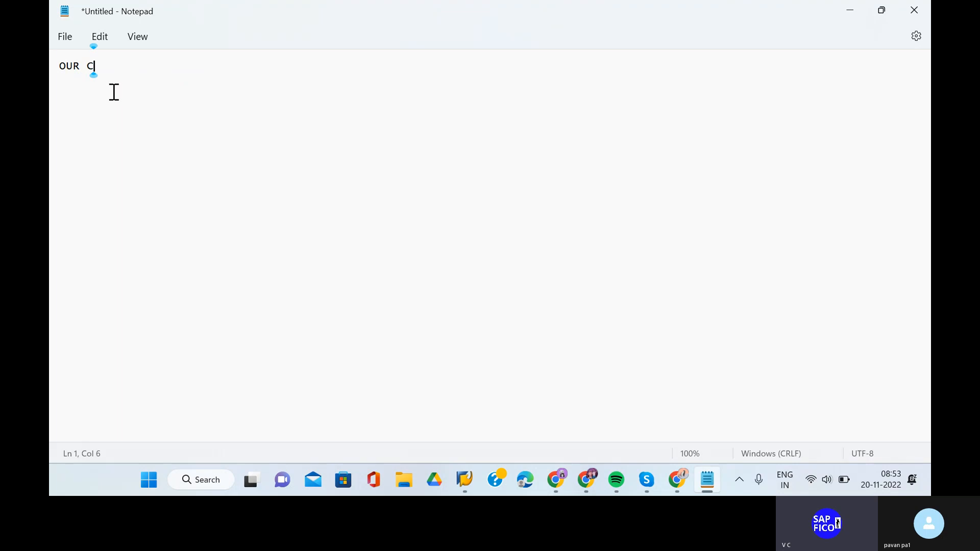
pyautogui.write('LIENT RE')
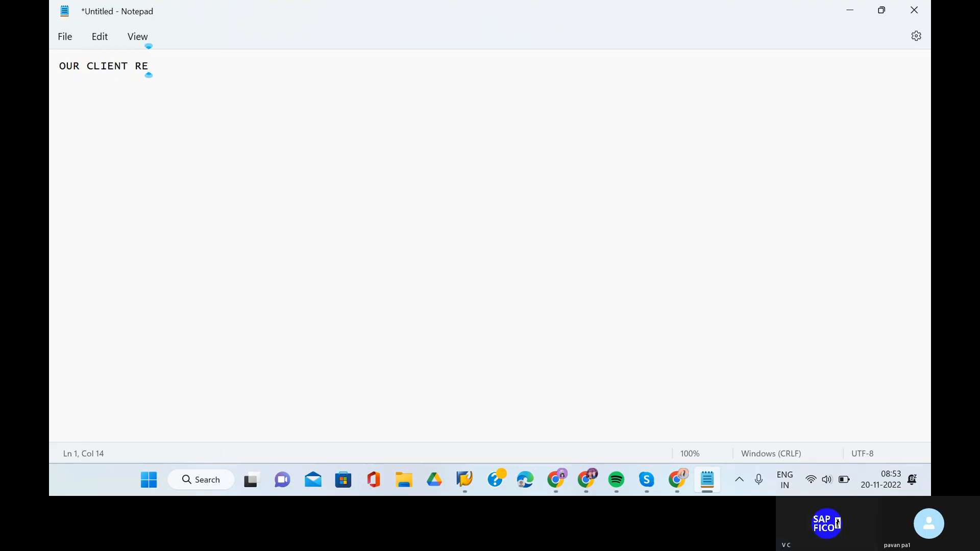
pyautogui.write('QUIREME')
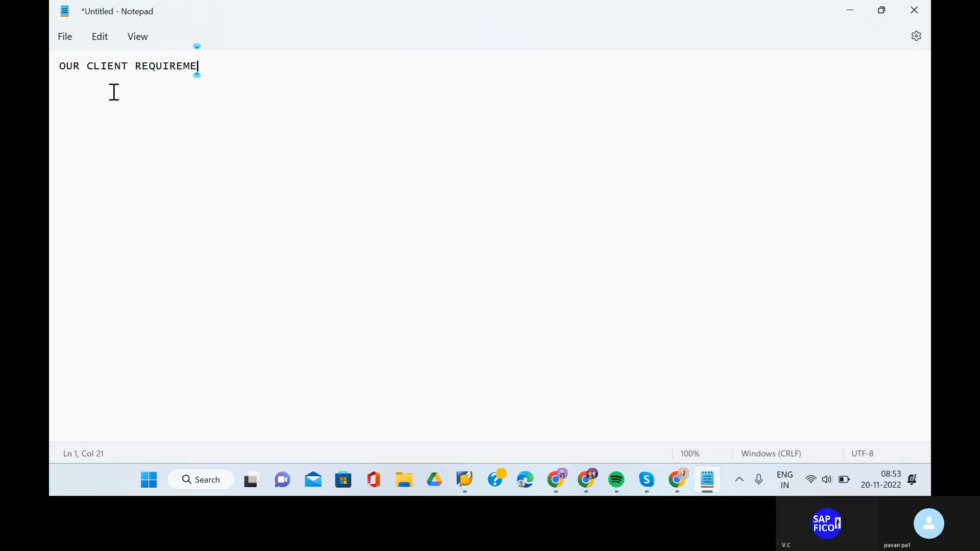
pyautogui.write('NT IS')
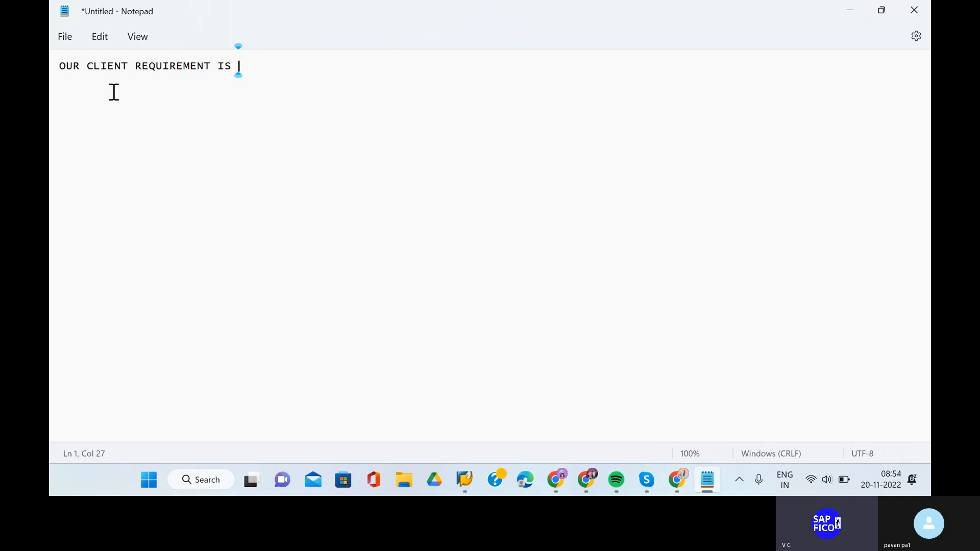
pyautogui.write('SALARI')
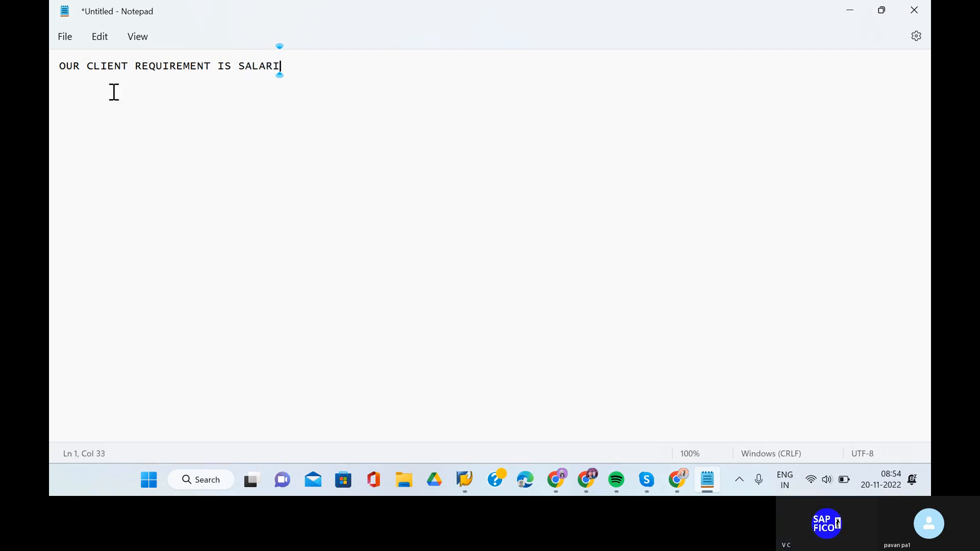
pyautogui.write('ES OF ')
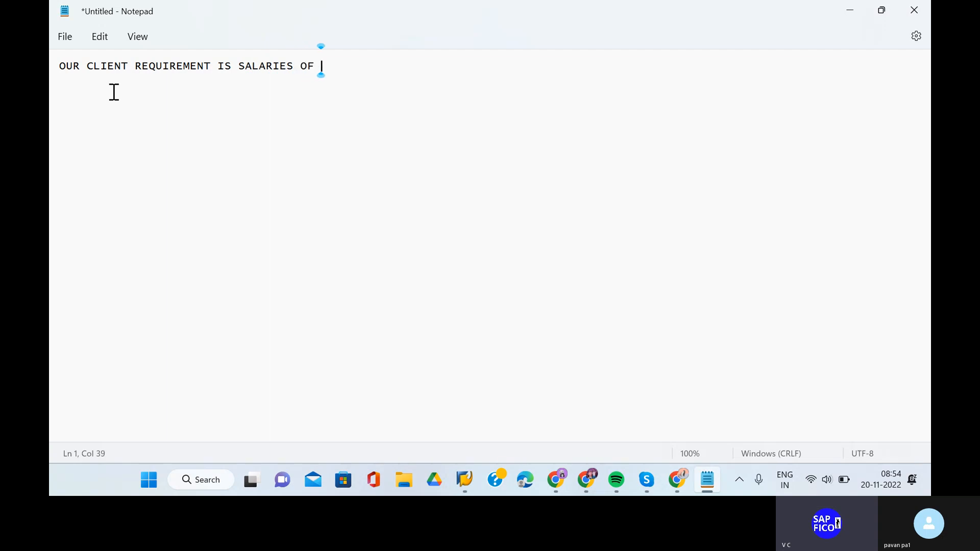
pyautogui.write('ONE CIM')
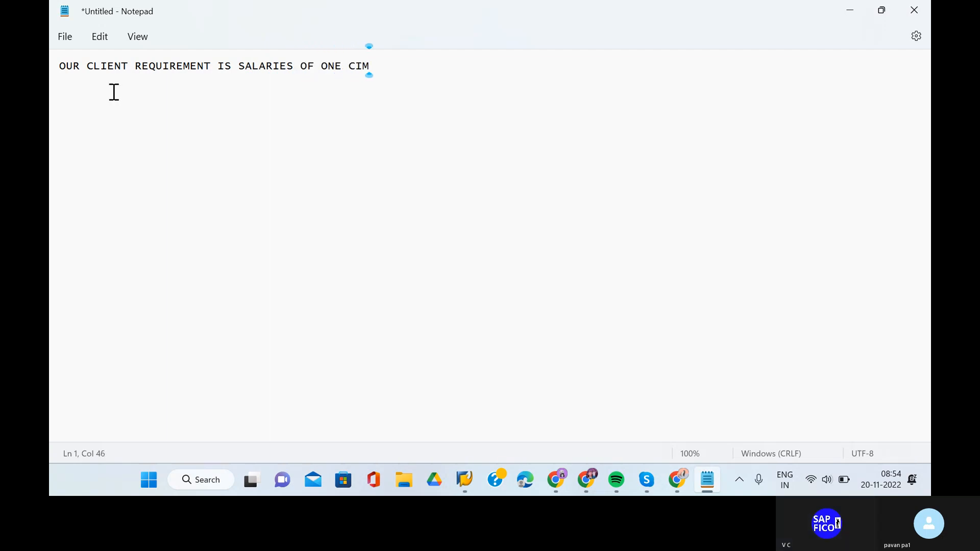
pyautogui.write('PA')
pyautogui.press('BackSpace')
pyautogui.press('BackSpace')
pyautogui.press('BackSpace')
pyautogui.press('BackSpace')
pyautogui.write('OMPANY CO')
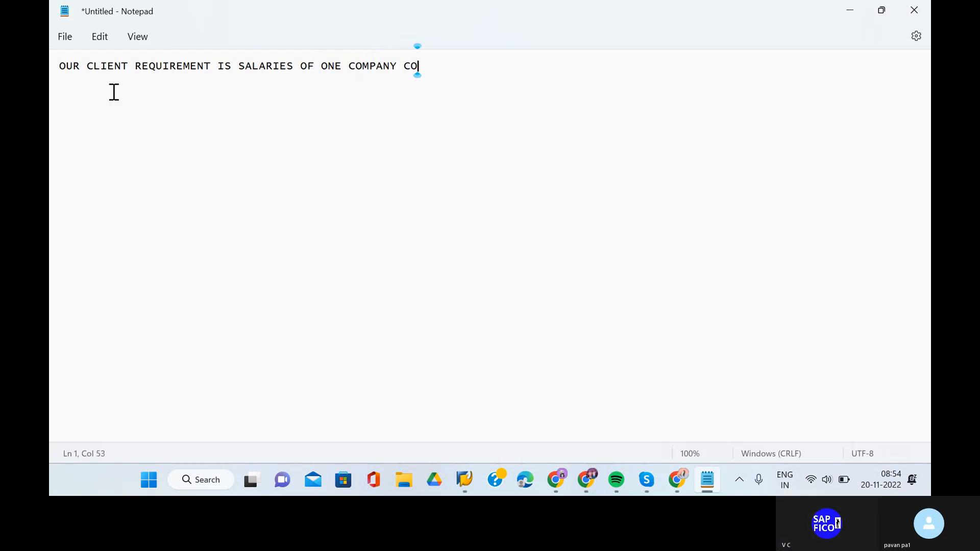
pyautogui.write('DE IS PAID ')
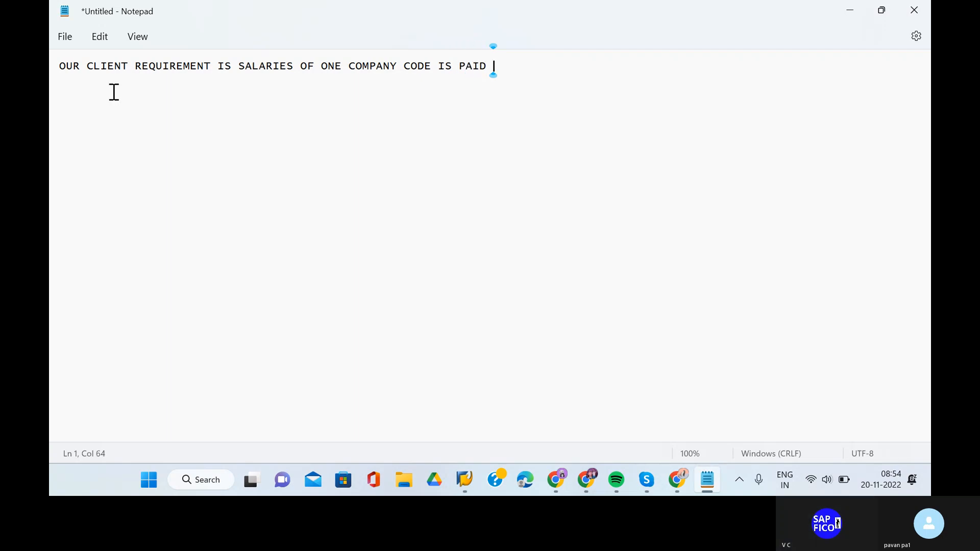
# - Complete the requirement sentence with "BY ANOTHER COMPANY CODE WITH AMOUNT OF RS.50000/-"
pyautogui.write('BY ')
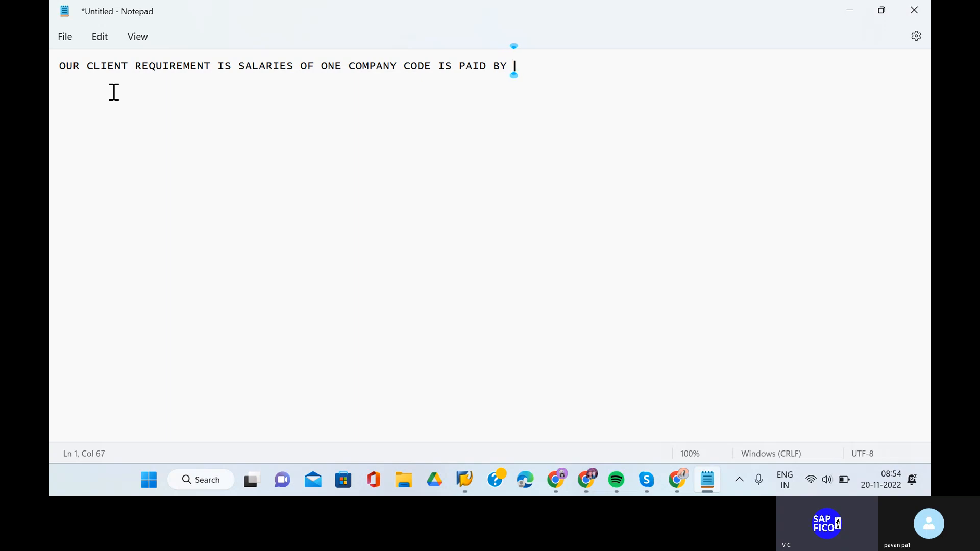
pyautogui.write('ANOTHER')
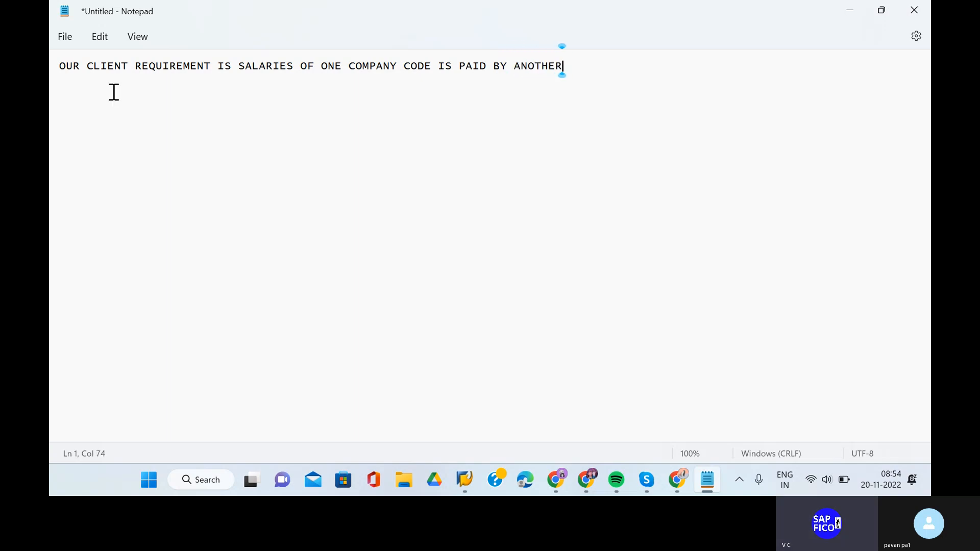
pyautogui.write(' COMPANY CODE V')
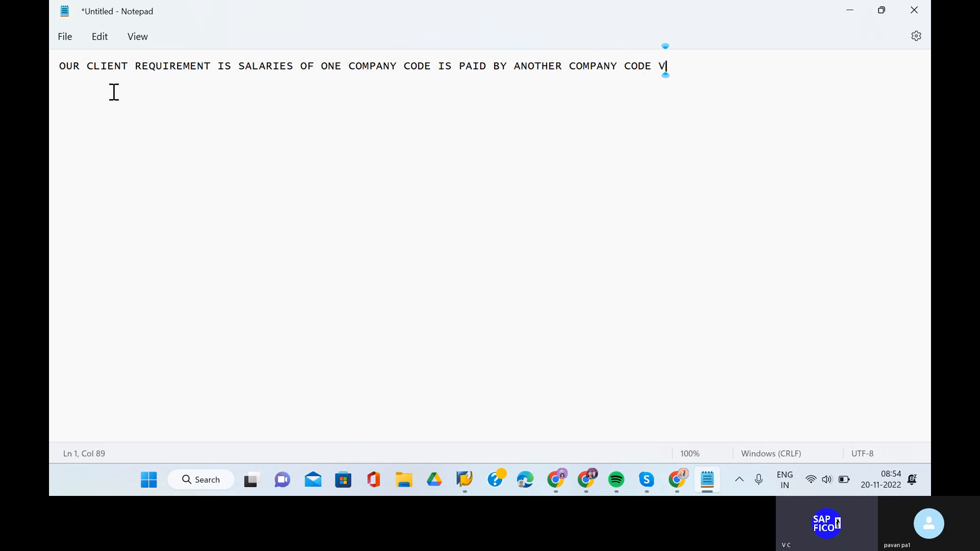
pyautogui.press('BackSpace')
pyautogui.write('WITH AM')
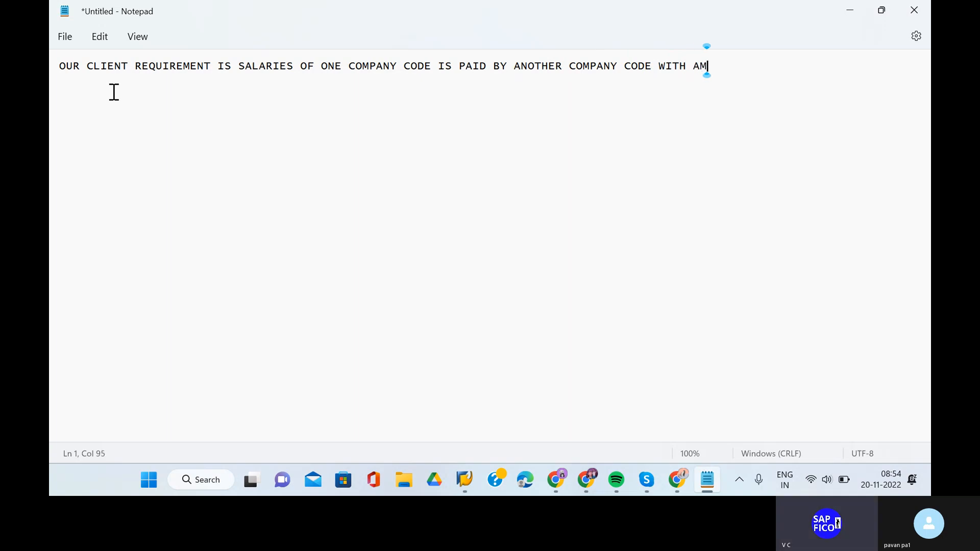
pyautogui.write('OUNT OF 50')
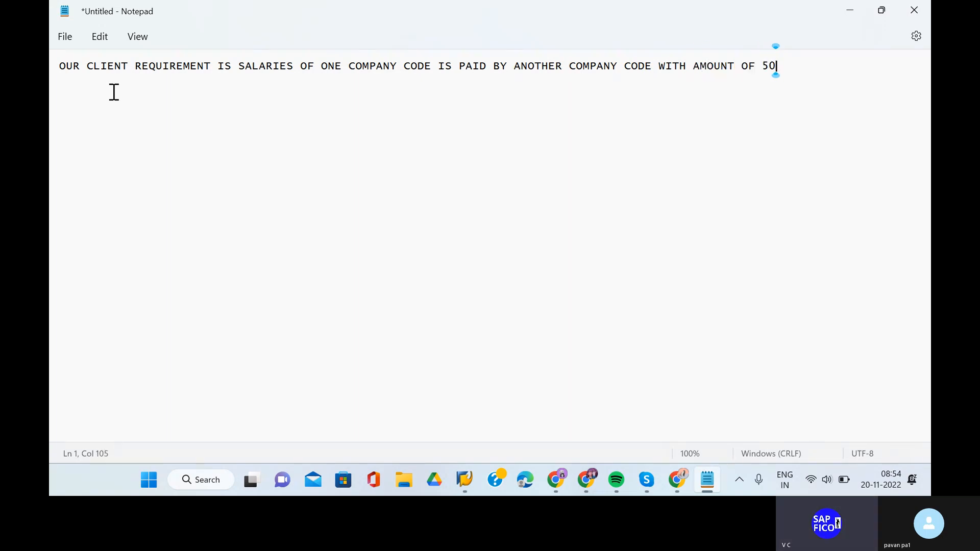
pyautogui.write('000/-')
pyautogui.click(762, 66)
pyautogui.write('RS.')
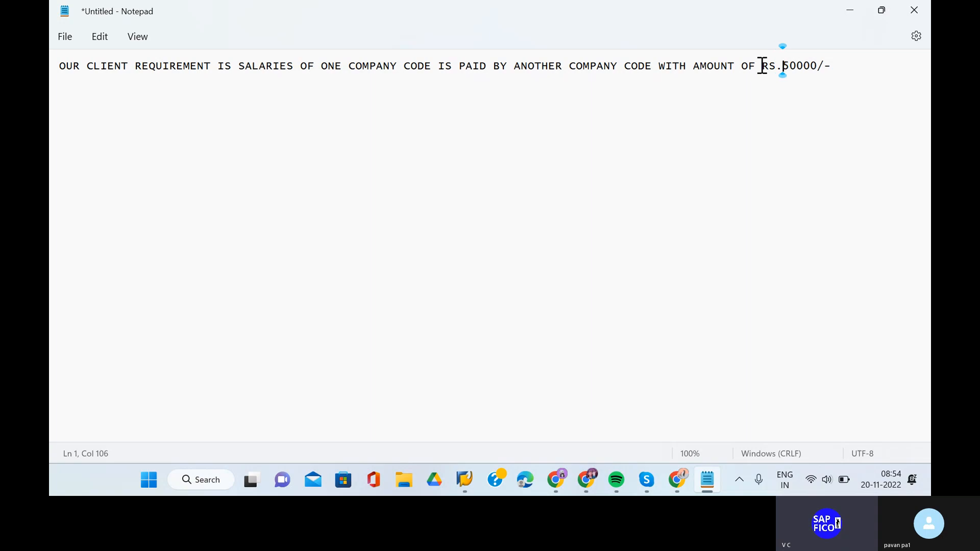
# - Add the heading "1) INVOICES OF ONE COMPANY CODE" below the requirement sentence, leaving blank lines between them
pyautogui.click(840, 63)
pyautogui.press('Return')
pyautogui.press('Return')
pyautogui.press('Return')
pyautogui.write('1) INVOICES')
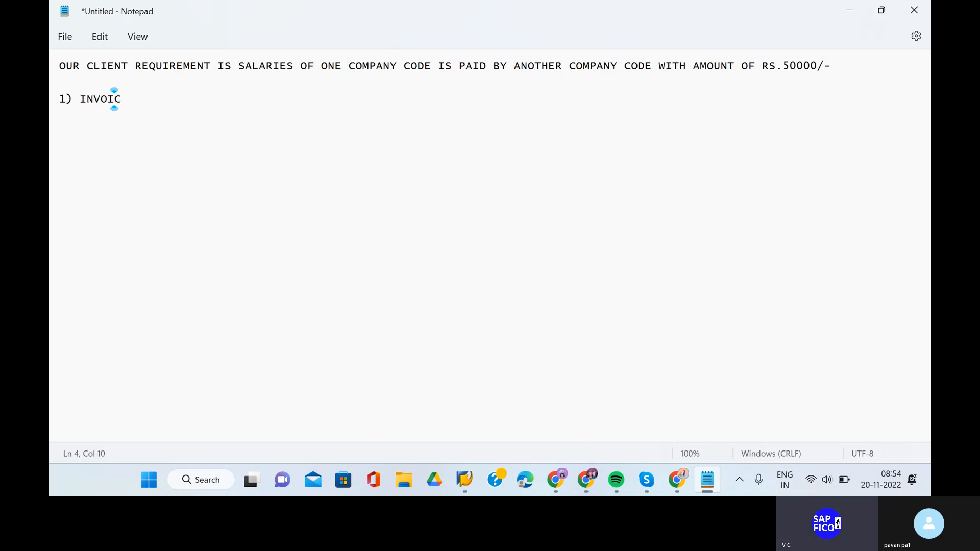
pyautogui.write('ONE COMPANY CODE')
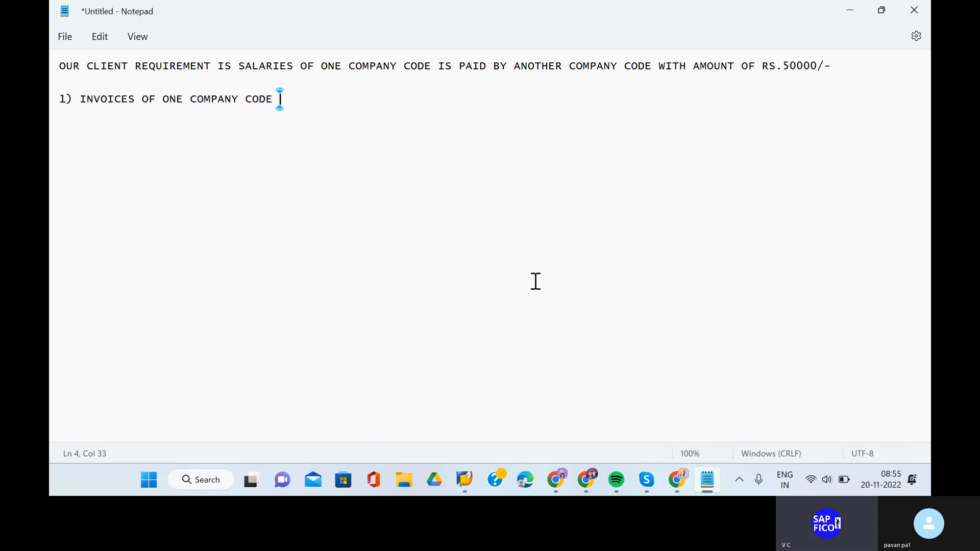
# - Write the debit line "CROSS COMPANY CODE A/C DR" under the first heading, slightly indented
pyautogui.press('Return')
pyautogui.press('Return')
pyautogui.write('CROSS C')
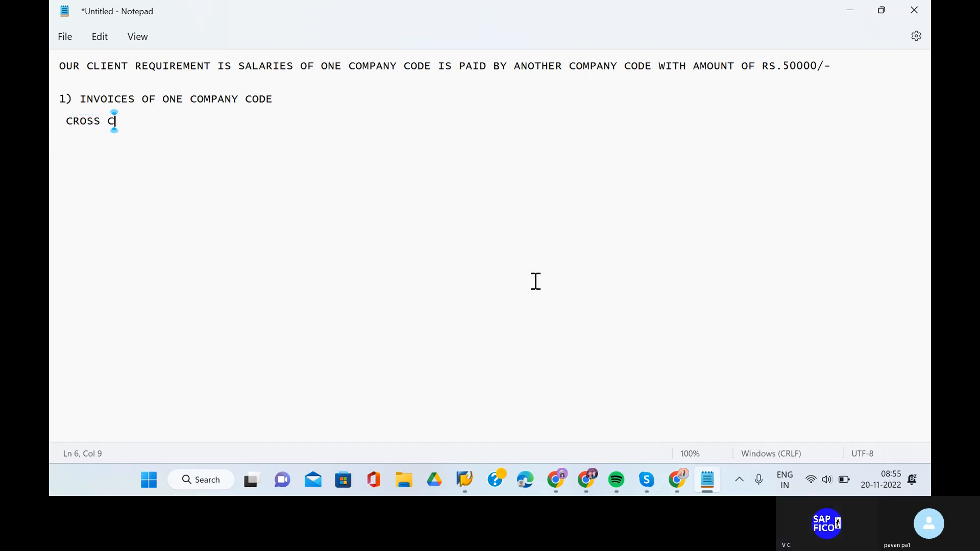
pyautogui.write('OMPANY C')
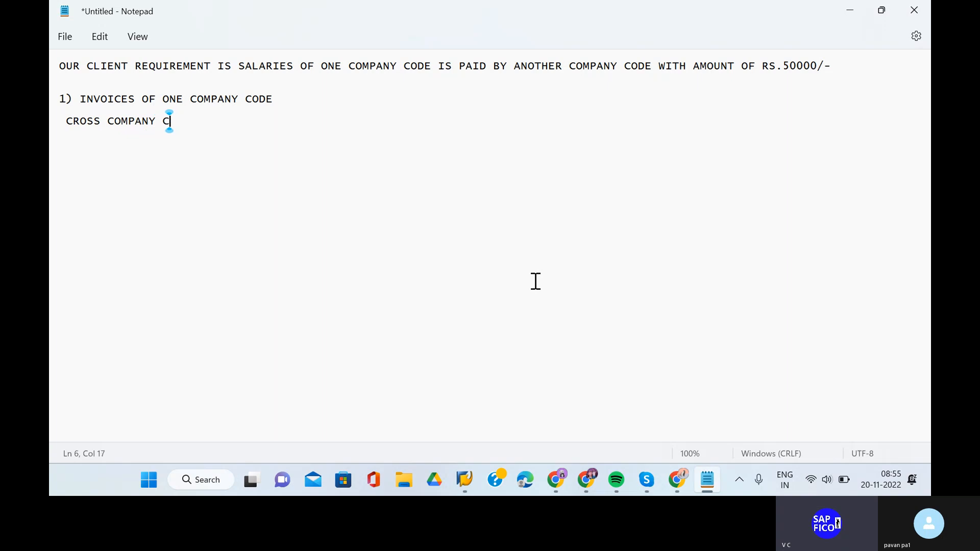
pyautogui.write('ODE A/C DR')
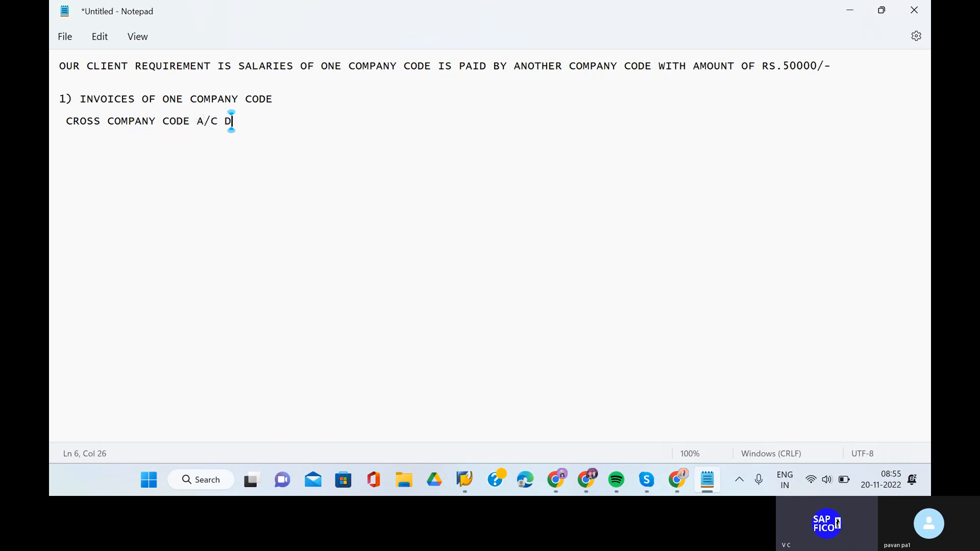
pyautogui.press('BackSpace')
pyautogui.write('R')
# - Add the credit line "TO BANK AC CR" below the cross company code line and indent it further
pyautogui.press('Return')
pyautogui.press('Return')
pyautogui.write('TO BANK A')
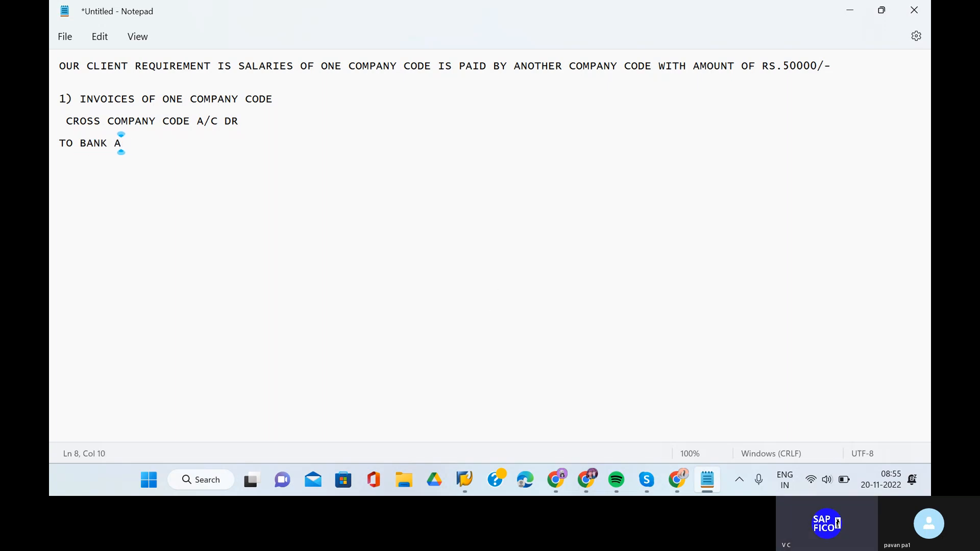
pyautogui.write('C CR')
pyautogui.click(59, 144)
pyautogui.click(218, 140)
# - Add the second heading "2) INVOICES OF ANOTHER COMPANY CODE" below the bank credit line
pyautogui.press('Return')
pyautogui.press('Return')
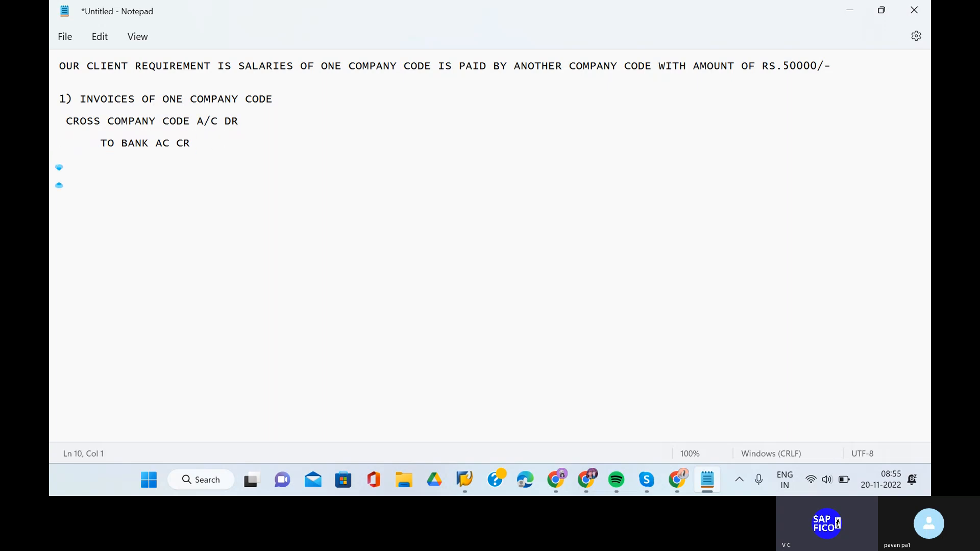
pyautogui.write('2)')
pyautogui.write('INVOICES OF A')
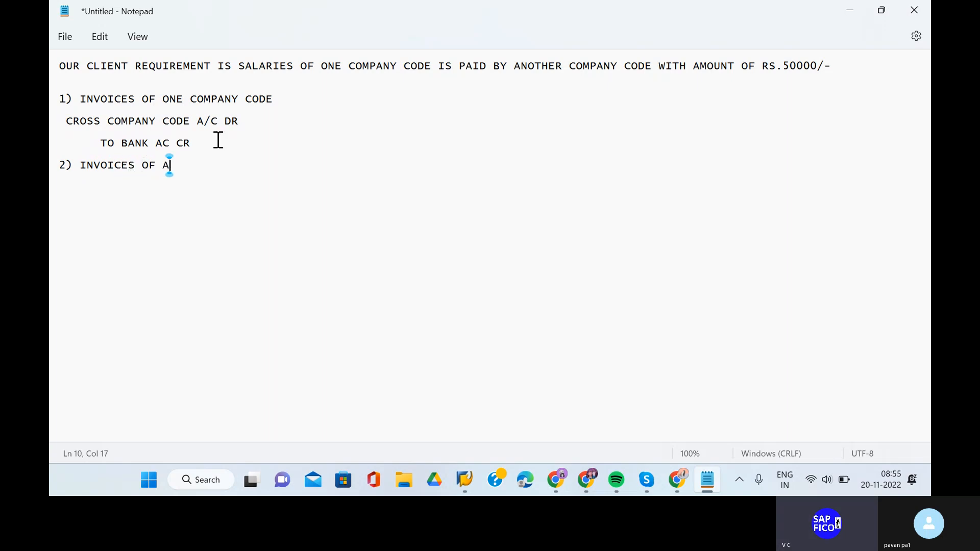
pyautogui.write('NOTHER COMPANY')
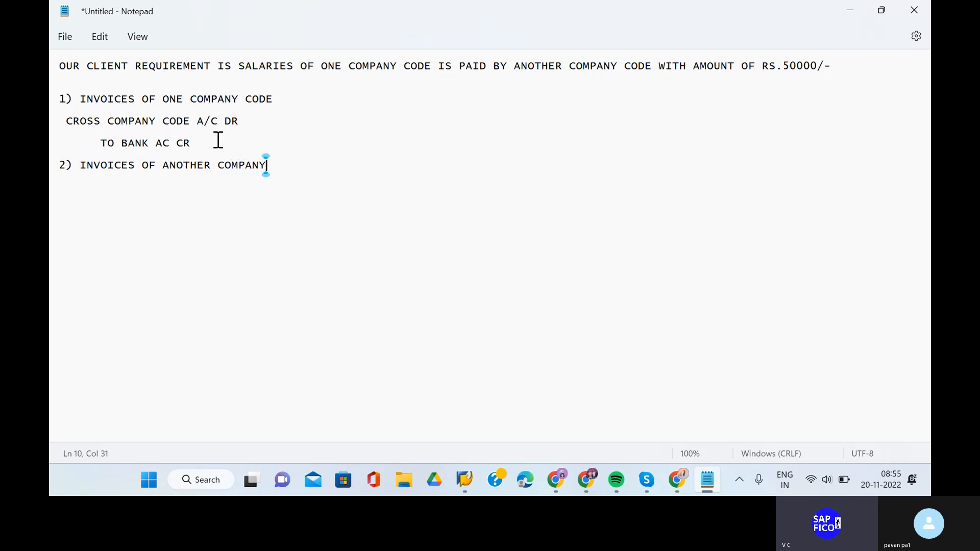
pyautogui.write(' CODE')
# - Write the indented debit line "SALARIES AC DR" under the second heading, leaving a gap above it
pyautogui.press('Return')
pyautogui.press('Return')
pyautogui.press('Return')
pyautogui.write('SAL')
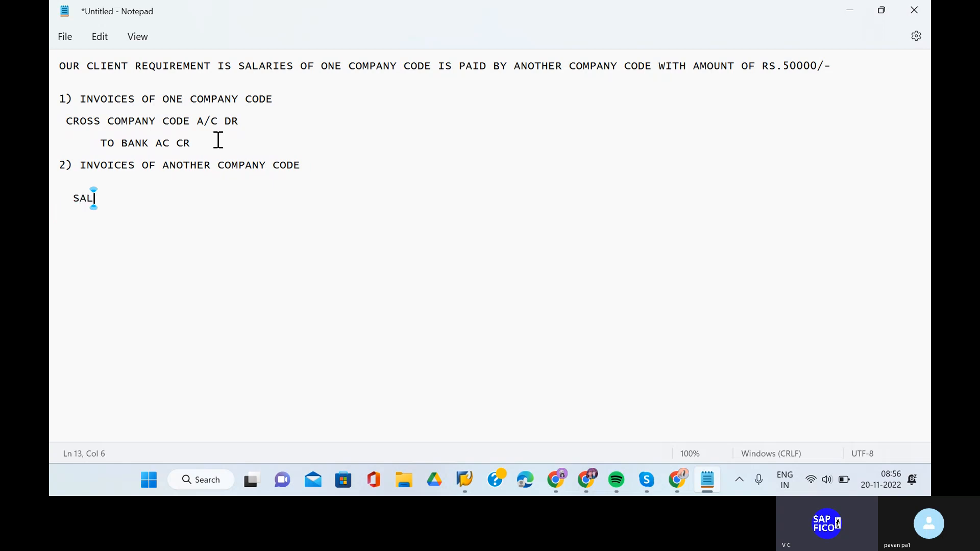
pyautogui.write('ARIES AC DR')
# - Add the credit line "TO CROSS COMPANY PAYABLE AC CR", indented below the salaries line
pyautogui.press('Return')
pyautogui.press('Return')
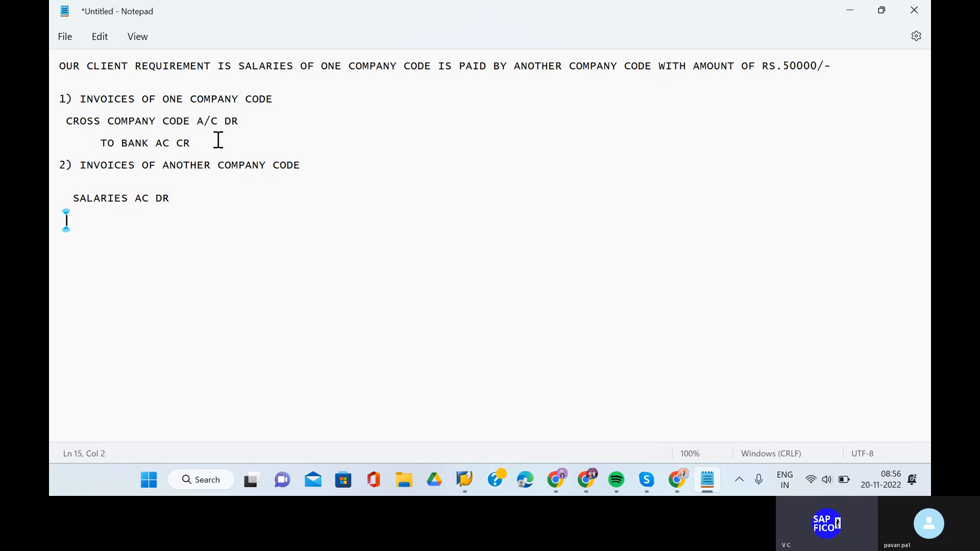
pyautogui.write('TO CROSS COMP')
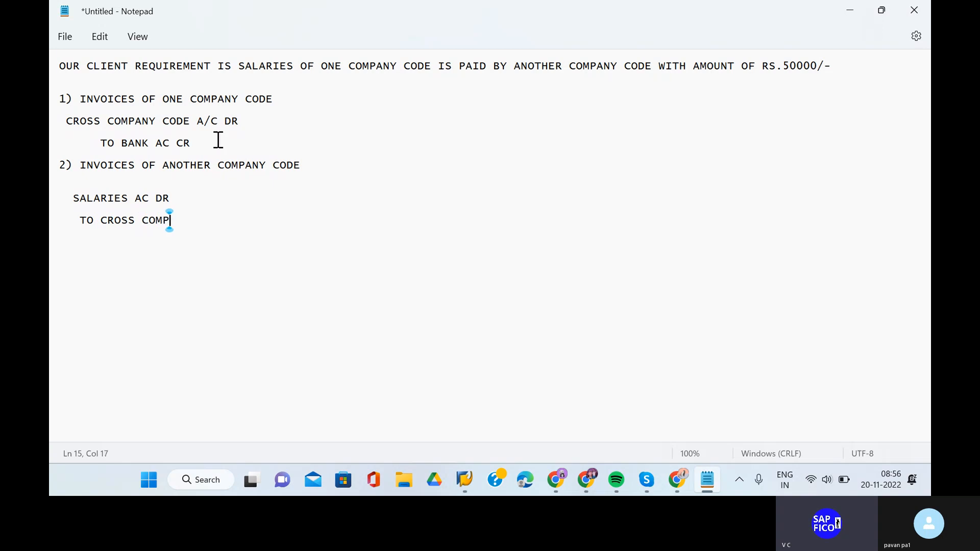
pyautogui.write('ANY PAYA')
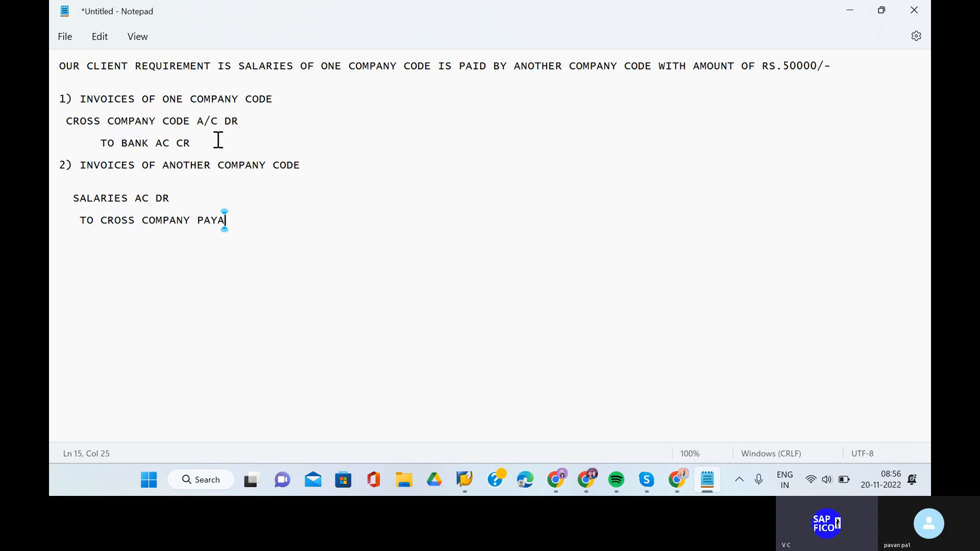
pyautogui.write('BLE AC CR')
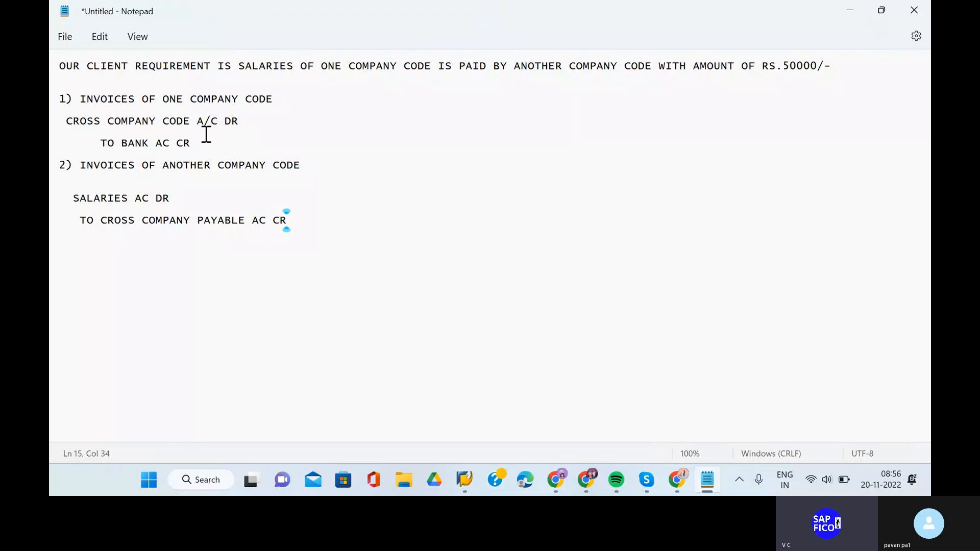
# - Change "AC" to "A/C" in the salaries line and remove the misplaced slash from the bank line
pyautogui.click(137, 198)
pyautogui.click(143, 198)
pyautogui.write('/')
pyautogui.click(161, 143)
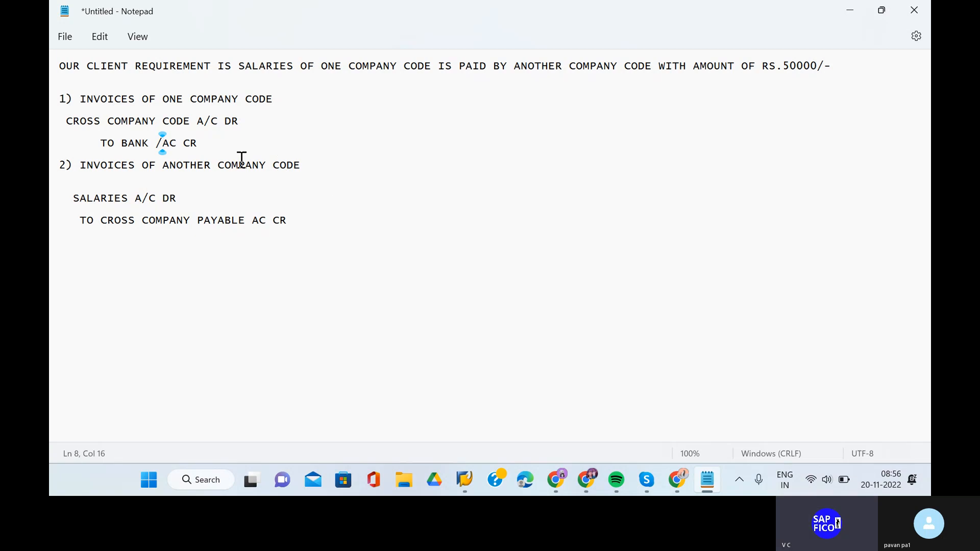
pyautogui.press('BackSpace')
# - Add the third heading "3) INVOICES OF ONE COMPANY CODE, ANOTHER COMPANY CODE" below the cross company payable line
pyautogui.click(305, 220)
pyautogui.press('Return')
pyautogui.press('Return')
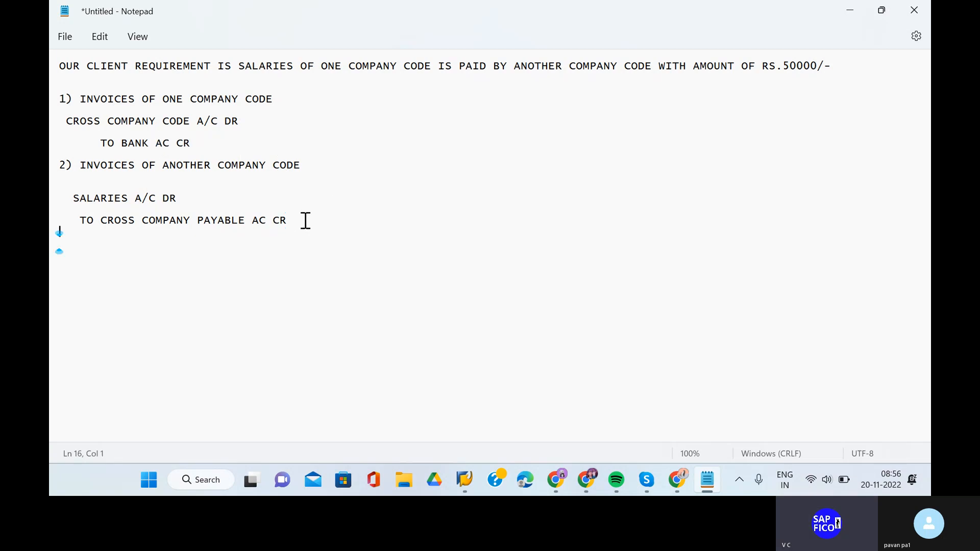
pyautogui.write('3)  INVOICES OF')
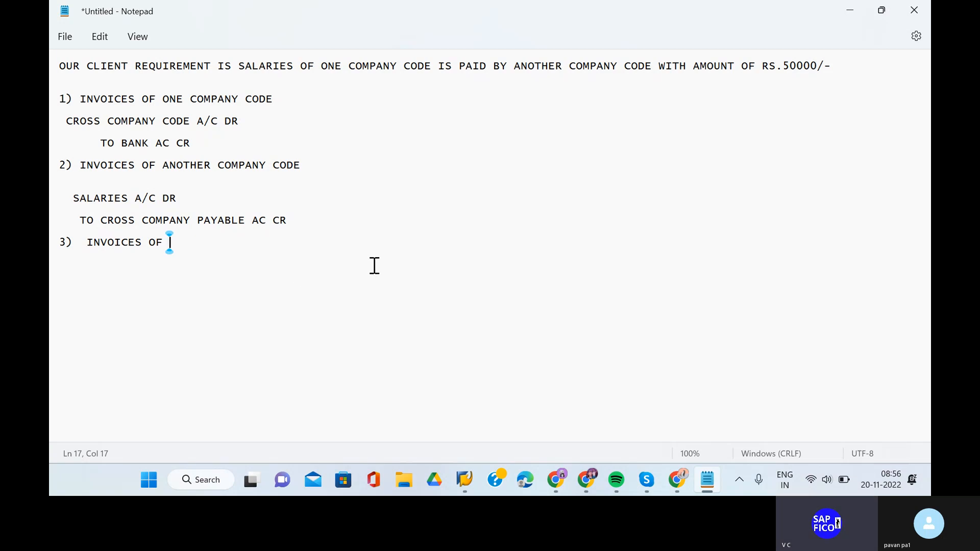
pyautogui.write('ONE COMPANY ')
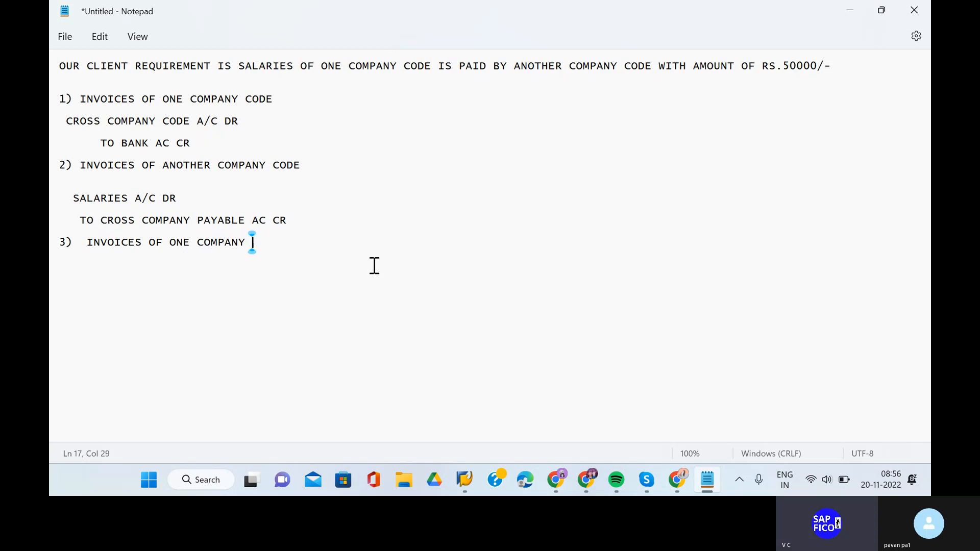
pyautogui.write('CODE')
pyautogui.press('BackSpace')
pyautogui.press('BackSpace')
pyautogui.write(', ANOTH')
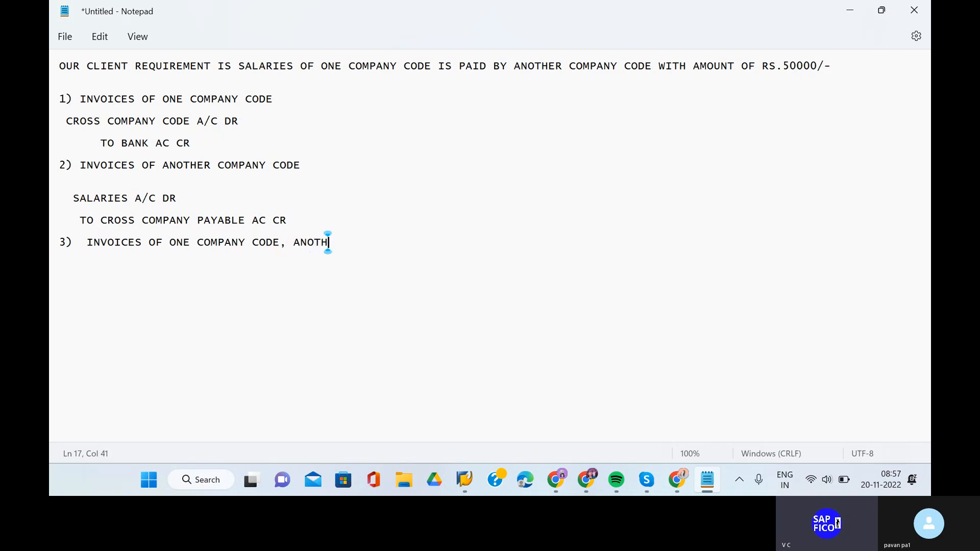
pyautogui.write('ER COMPANY CODE')
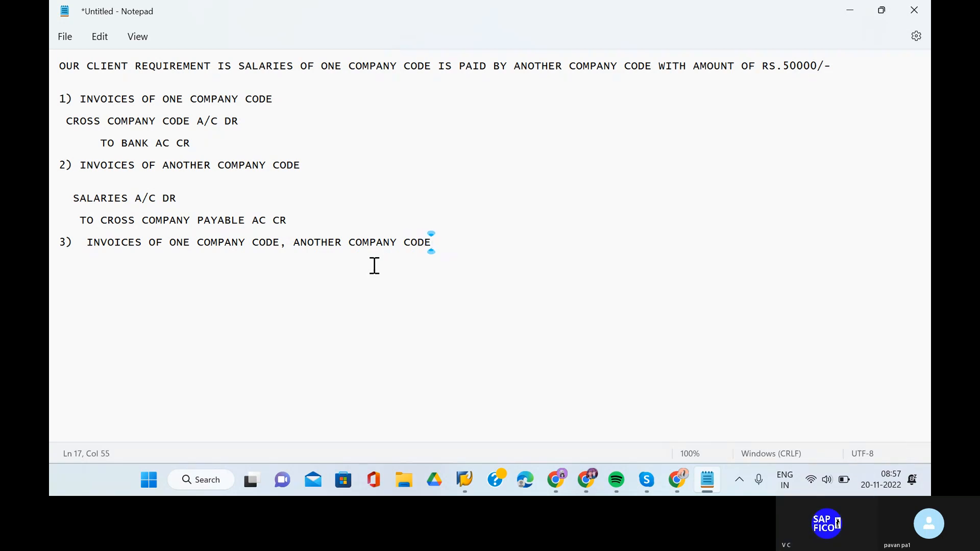
# - Write the indented debit line "SALARIES AC DR" under the third heading, leaving a gap above it
pyautogui.press('Return')
pyautogui.press('Return')
pyautogui.press('Return')
pyautogui.write('SALA')
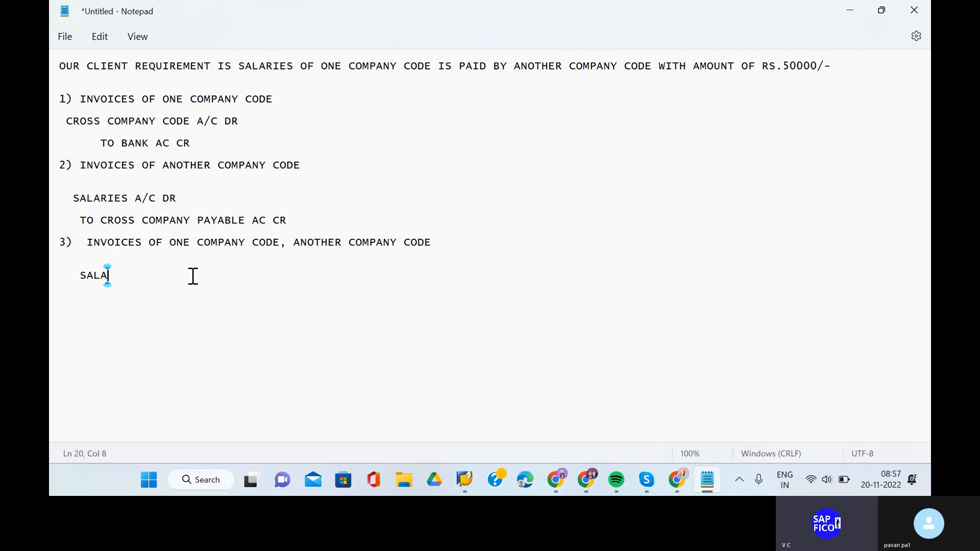
pyautogui.press('BackSpace')
pyautogui.press('BackSpace')
pyautogui.press('BackSpace')
pyautogui.press('BackSpace')
pyautogui.write('SALARIES')
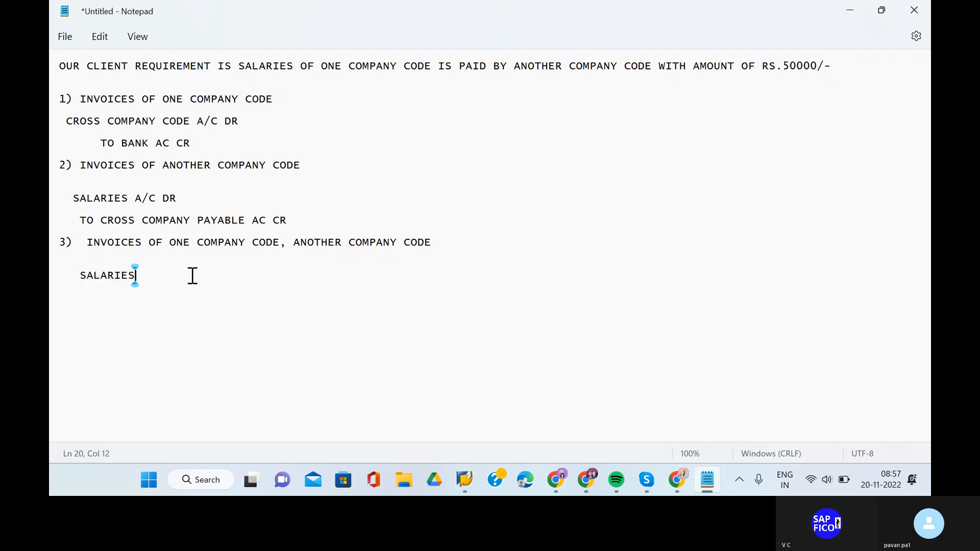
pyautogui.write(' AC DR')
# - Add the indented credit line "TO BANK AC CR" below the third section's salaries line
pyautogui.press('Return')
pyautogui.press('Return')
pyautogui.press('Return')
pyautogui.write('TO  BANK')
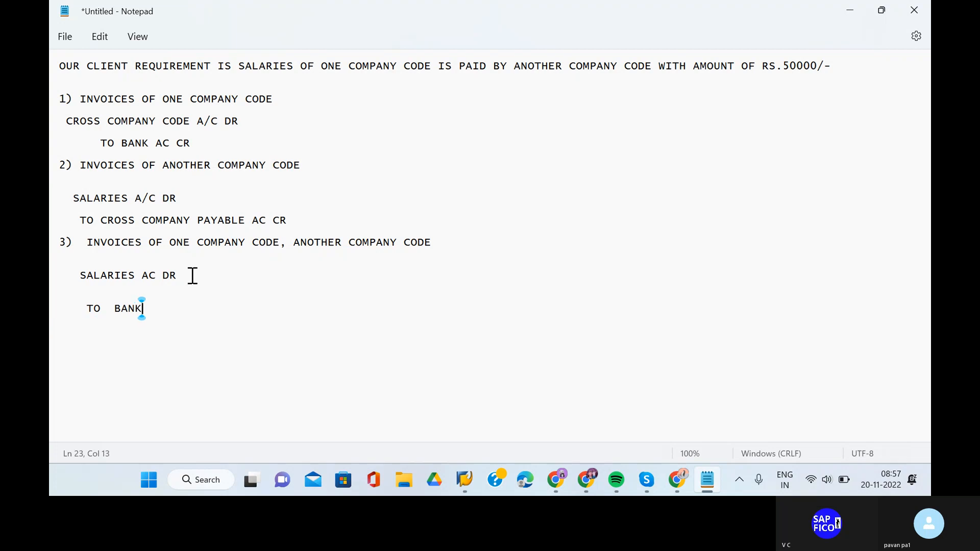
pyautogui.write(' AAC')
pyautogui.press('BackSpace')
pyautogui.press('BackSpace')
pyautogui.press('BackSpace')
pyautogui.write('C  CR')
# - Insert a blank line above the third heading and remove the gap between its salaries and bank lines
pyautogui.click(294, 220)
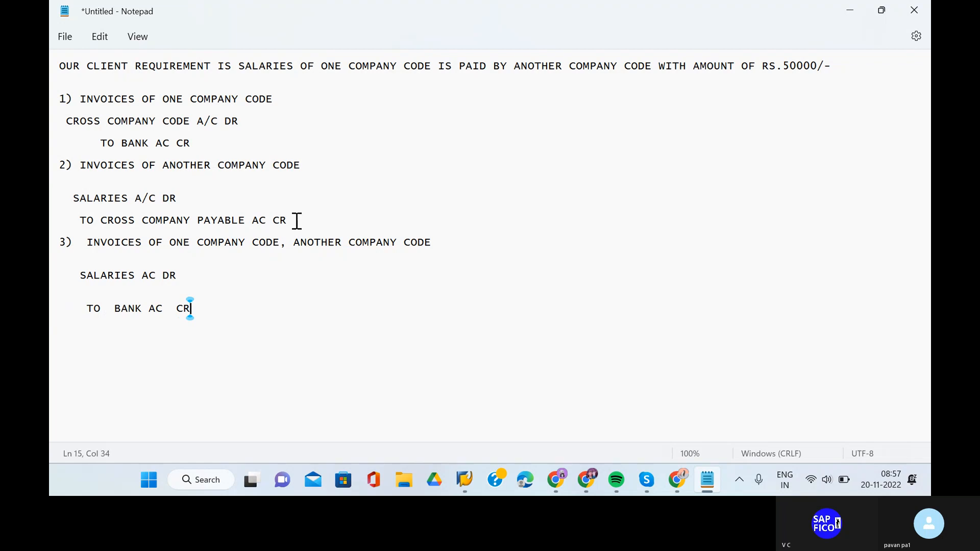
pyautogui.press('Return')
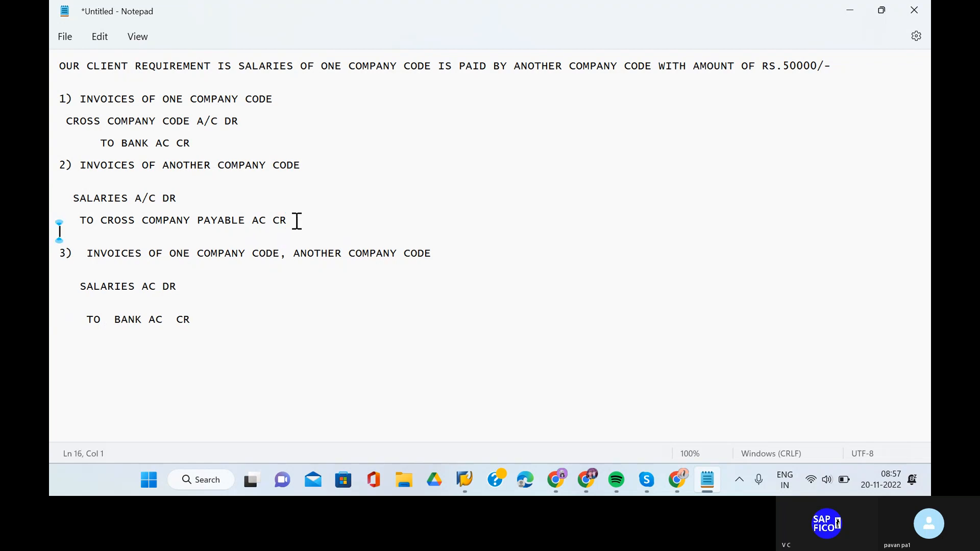
pyautogui.click(72, 308)
pyautogui.press('BackSpace')
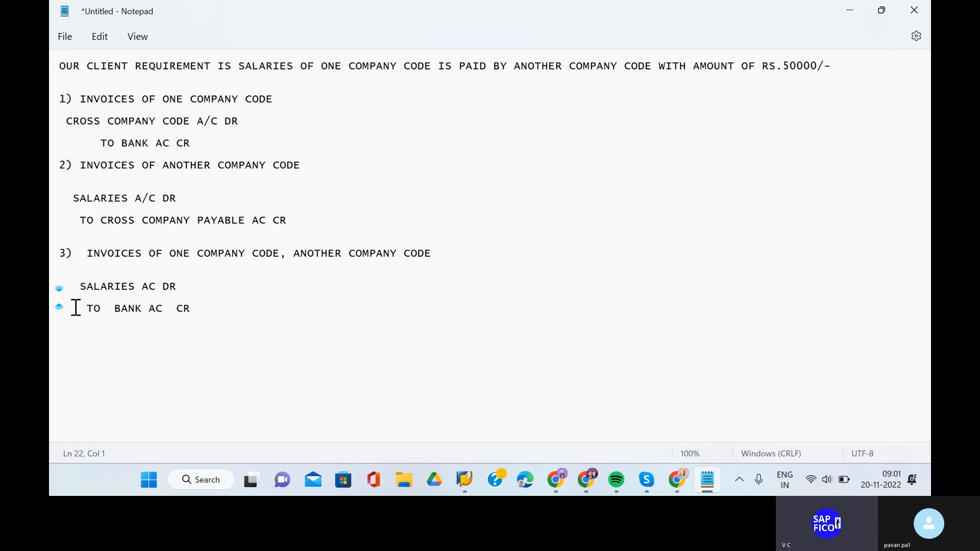
pyautogui.click(210, 313)
# - Switch to SAP Logon 740 and open the EH7 system from the variable logons
pyautogui.click(464, 480)
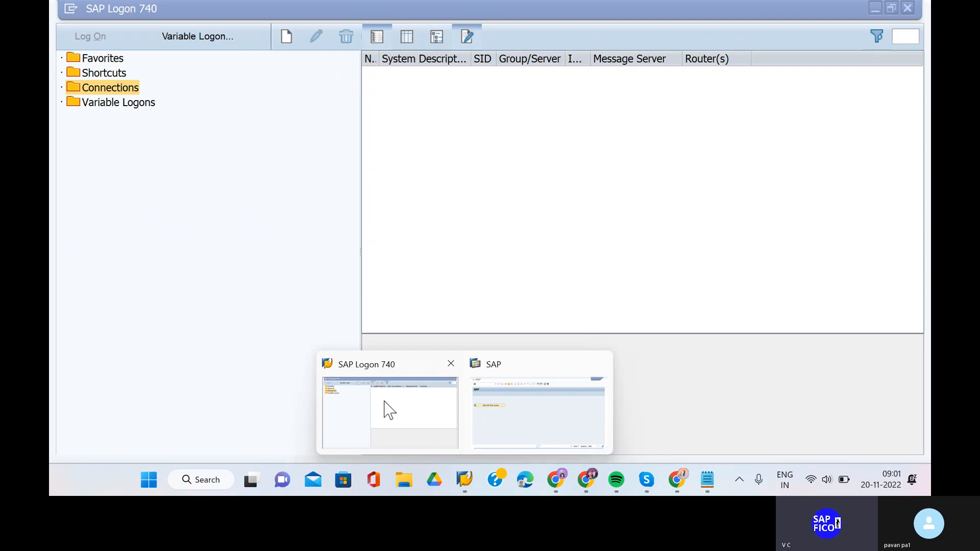
pyautogui.click(383, 408)
pyautogui.click(121, 103)
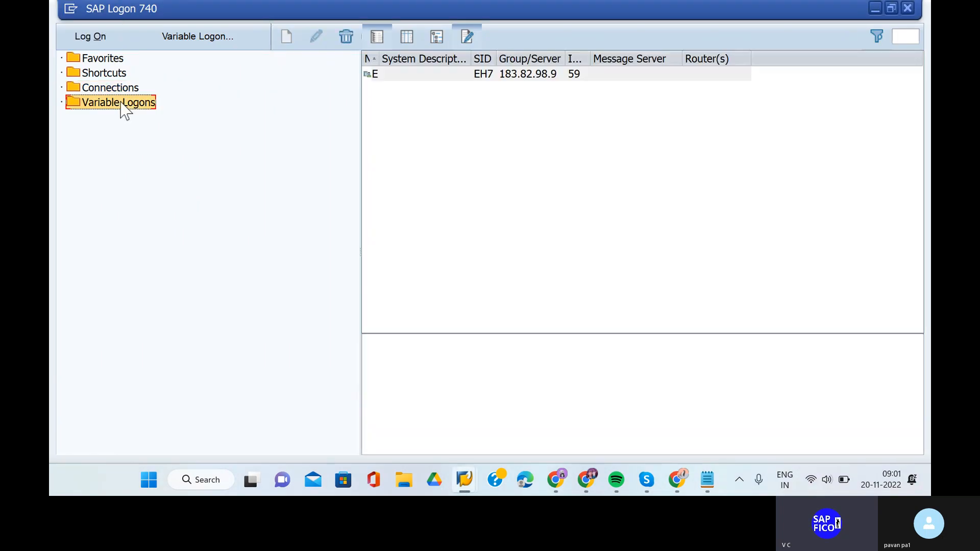
pyautogui.doubleClick(474, 78)
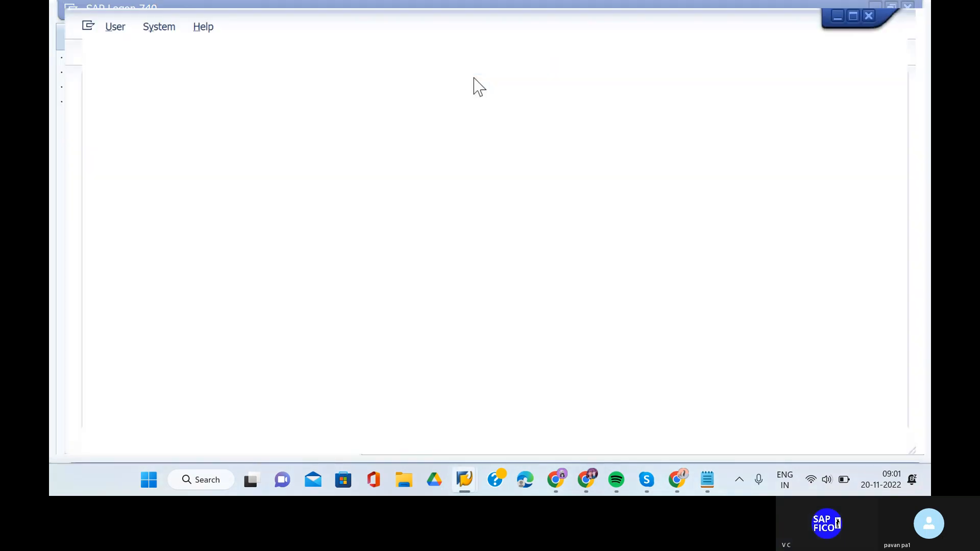
# - Log on to client 800 with the user ID and account password, continuing this logon and ending any other logons
pyautogui.press('BackSpace')
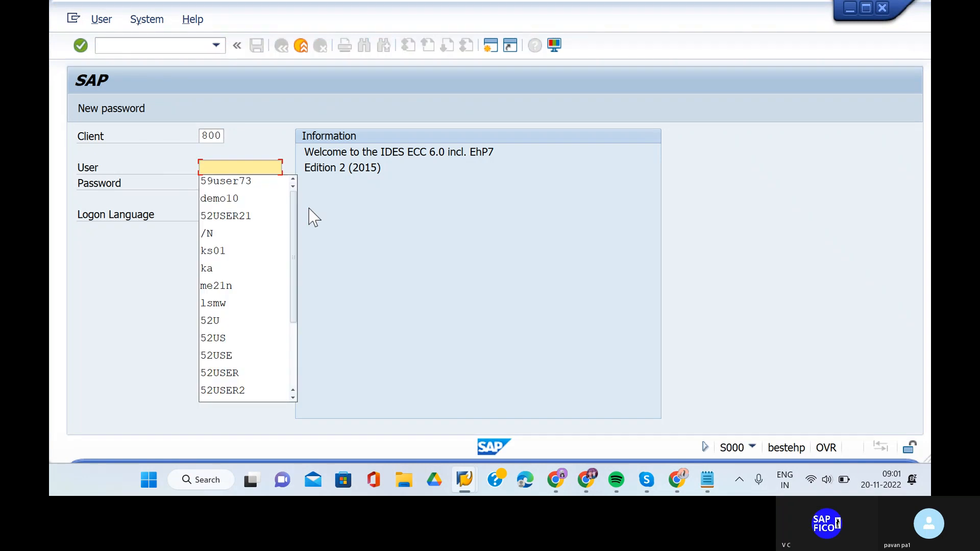
pyautogui.click(240, 181)
pyautogui.click(244, 182)
pyautogui.write('**')
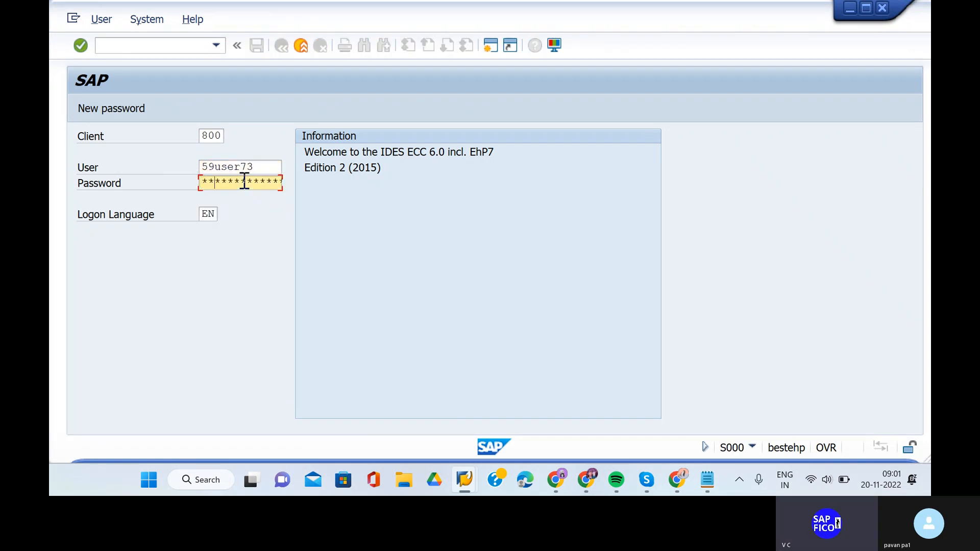
pyautogui.press('Return')
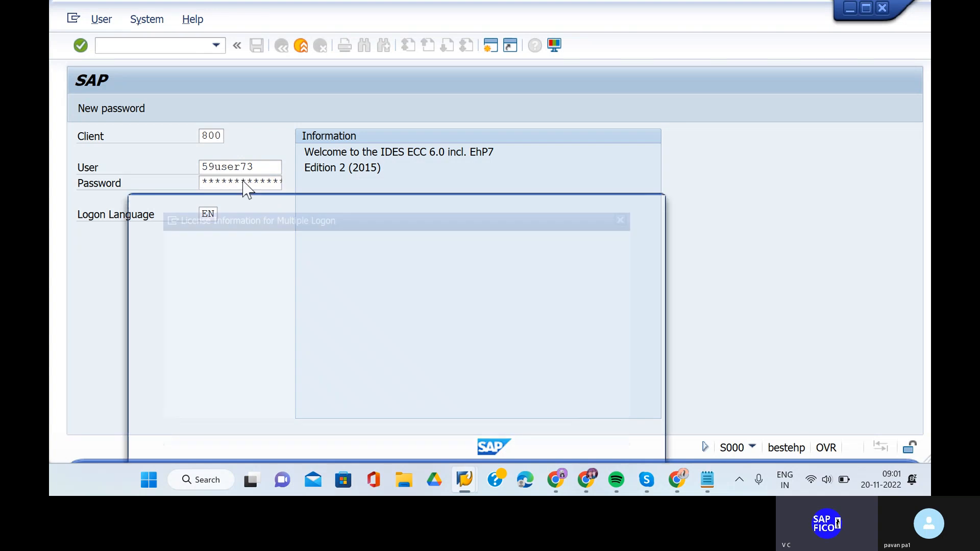
pyautogui.click(145, 355)
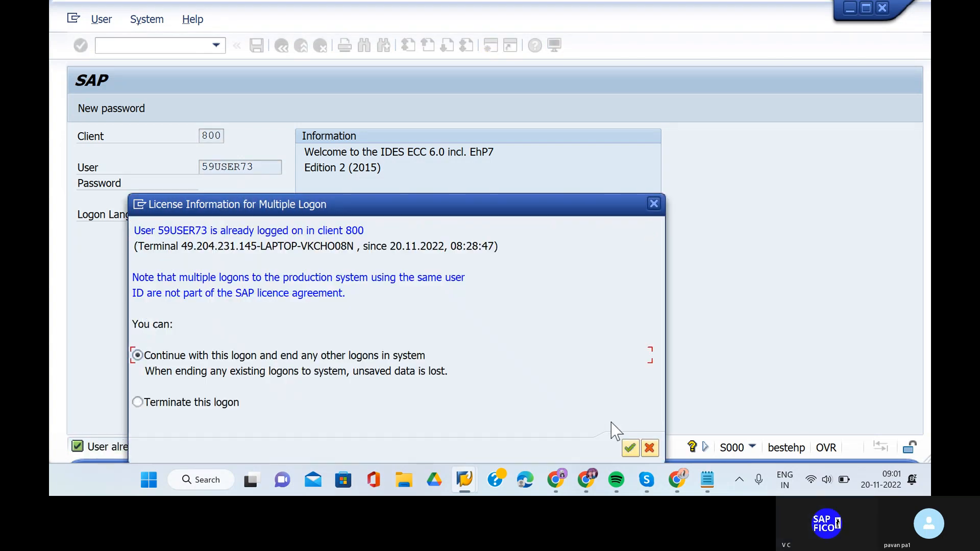
pyautogui.click(631, 448)
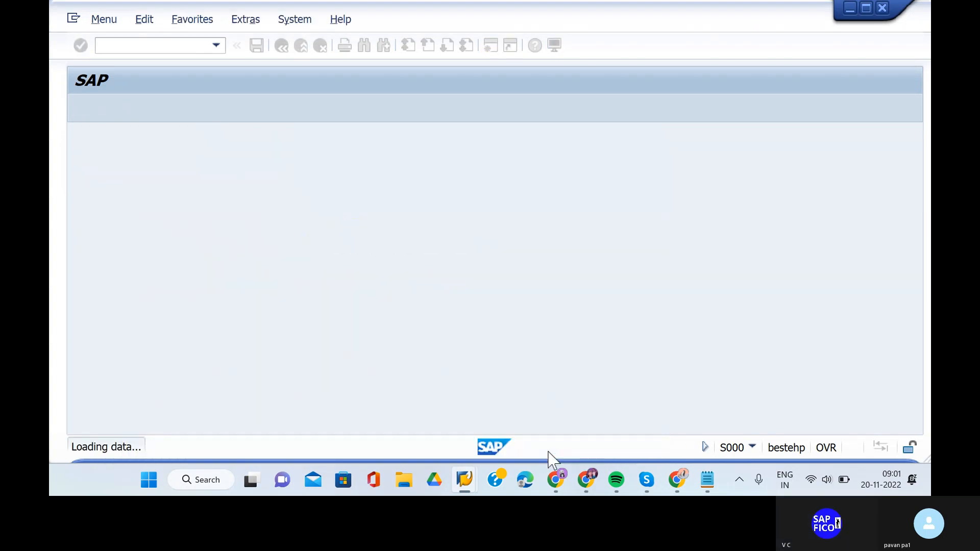
# - Leave SAP Easy Access and open central G/L account editing with transaction fs00
pyautogui.write('/n')
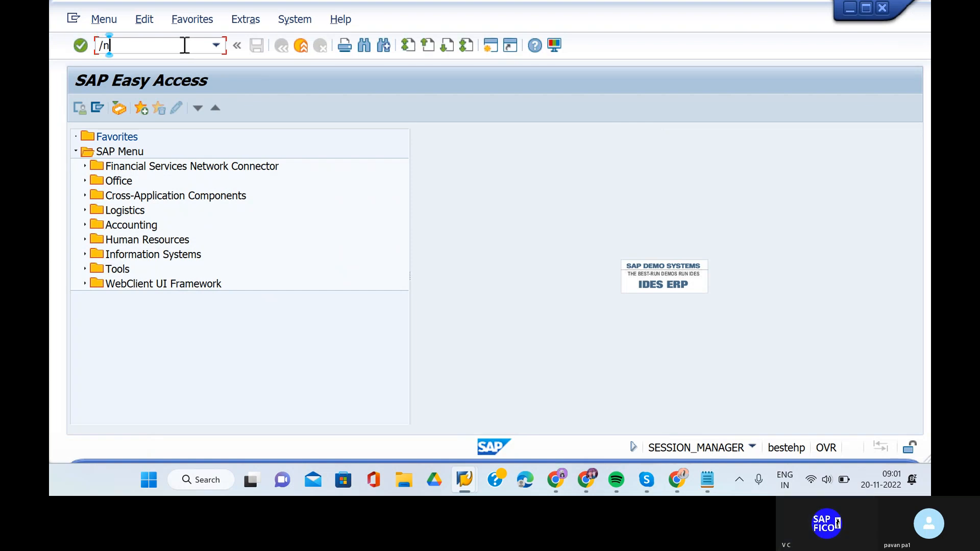
pyautogui.press('Return')
pyautogui.write('fs00')
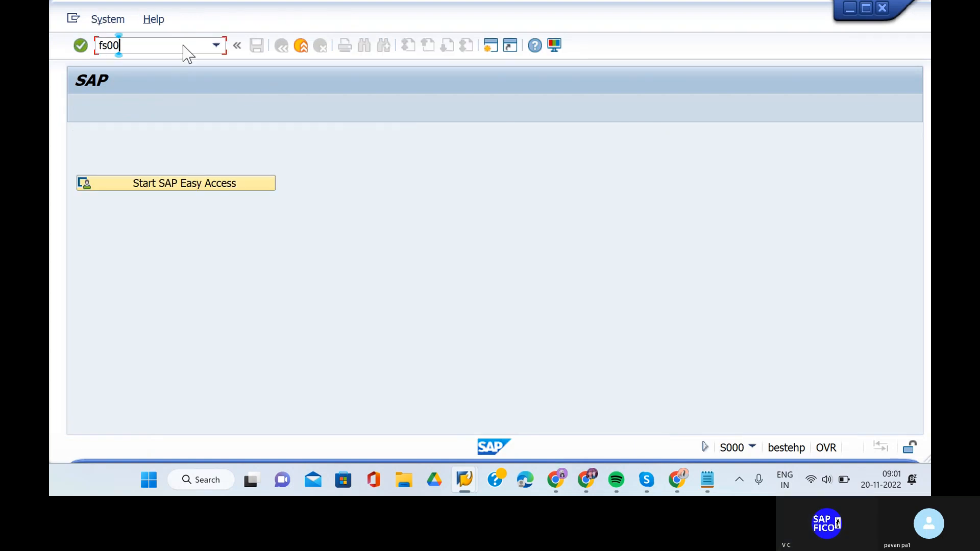
pyautogui.press('Return')
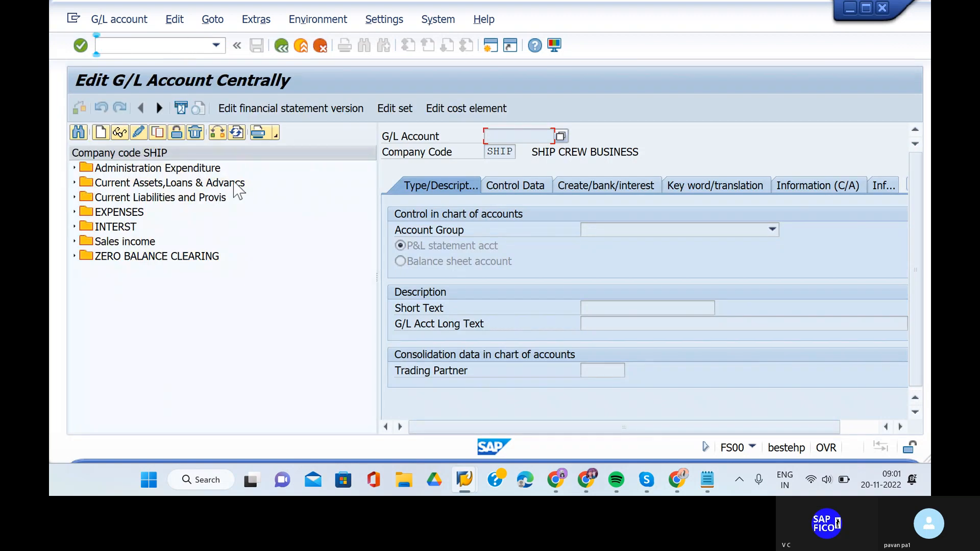
# - Switch the G/L account list to company code KIND and expand its Current Assets, Loans & Advances folder
pyautogui.click(75, 168)
pyautogui.click(75, 168)
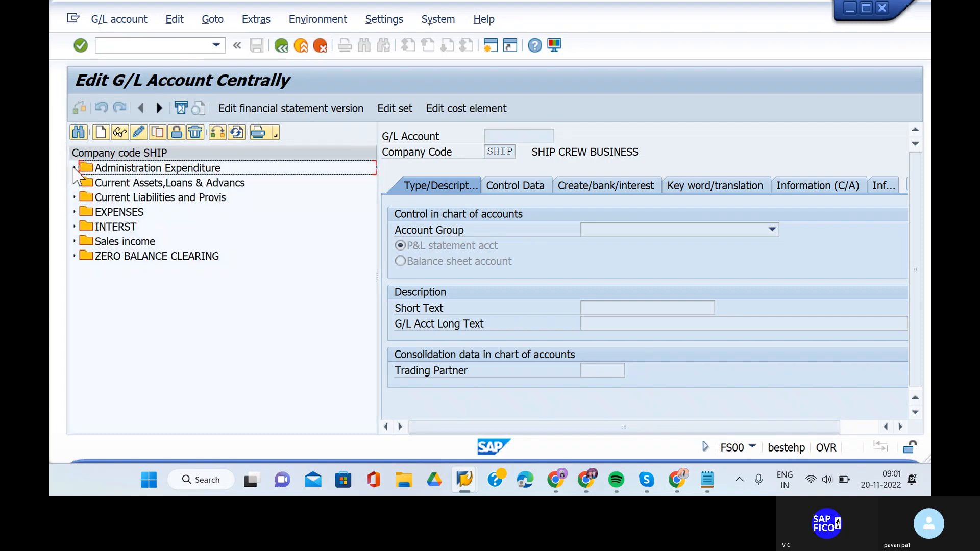
pyautogui.click(153, 42)
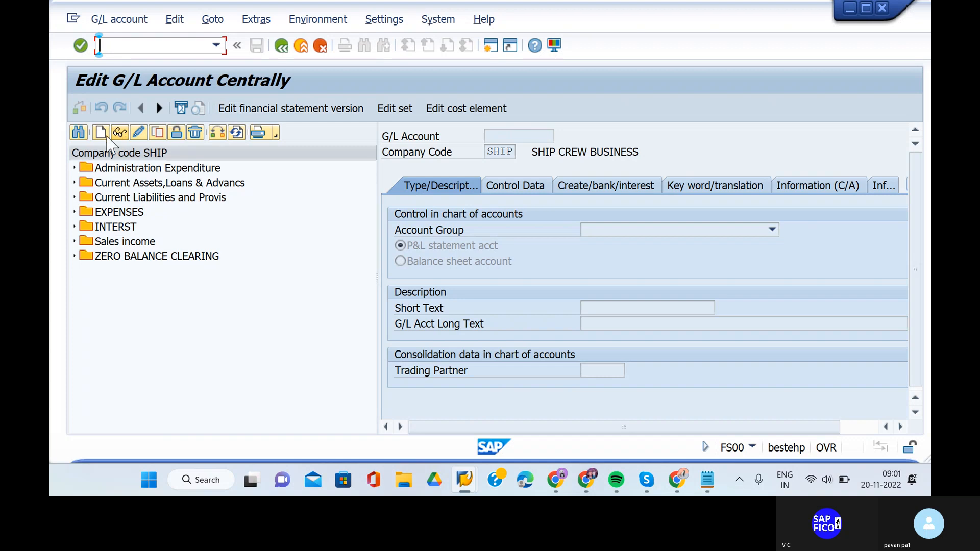
pyautogui.click(225, 134)
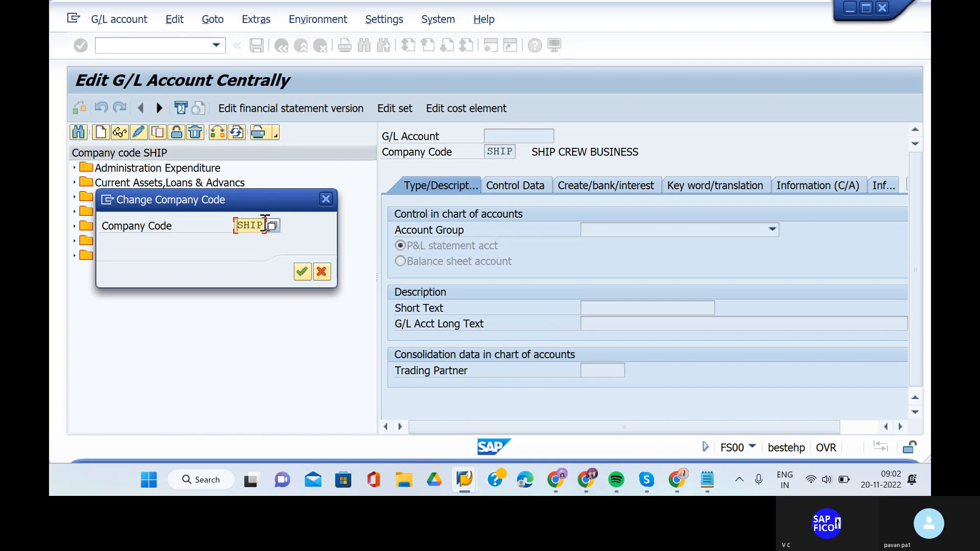
pyautogui.doubleClick(265, 225)
pyautogui.press('BackSpace')
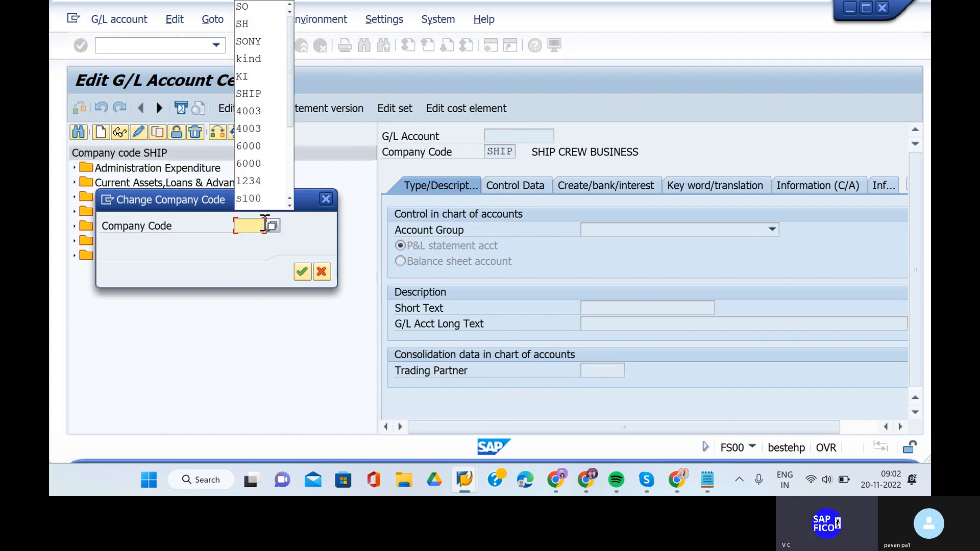
pyautogui.write('kind')
pyautogui.press('Return')
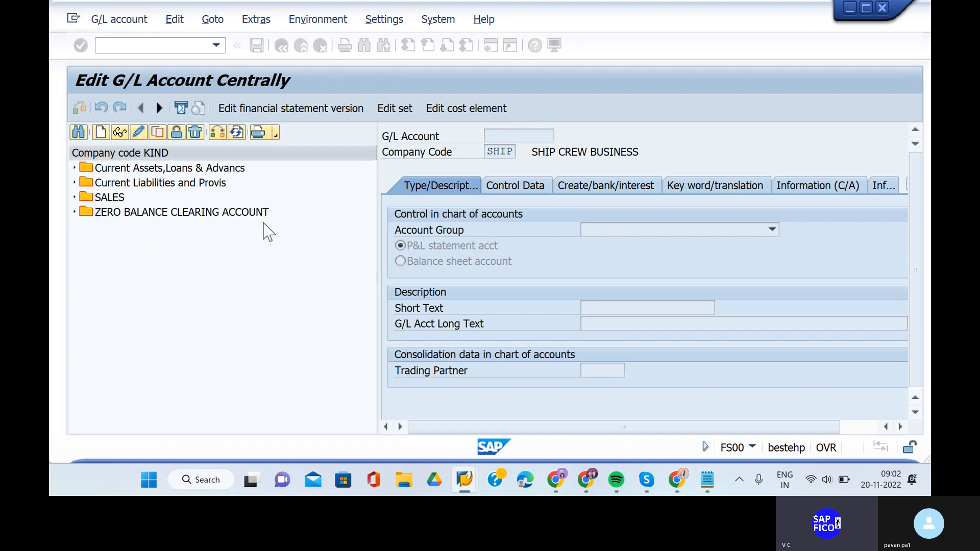
pyautogui.click(74, 168)
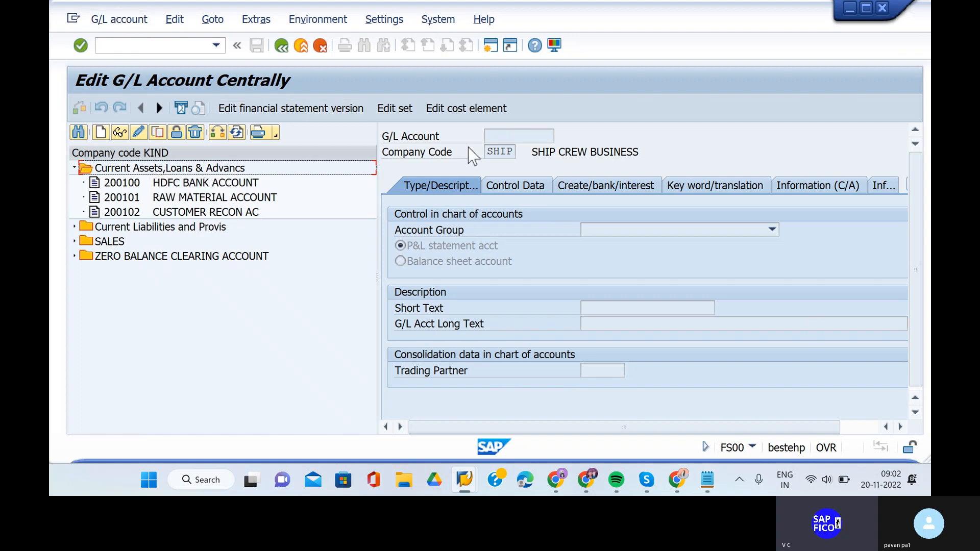
# - Switch to Notepad and add "(ship)" after "ONE COMPANY CODE" in the client requirement sentence
pyautogui.click(707, 480)
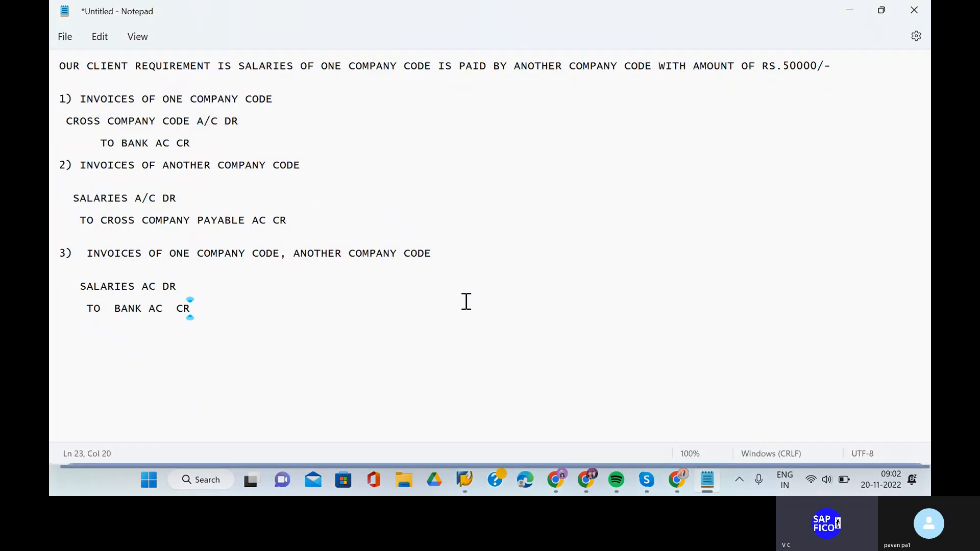
pyautogui.click(282, 98)
pyautogui.click(433, 67)
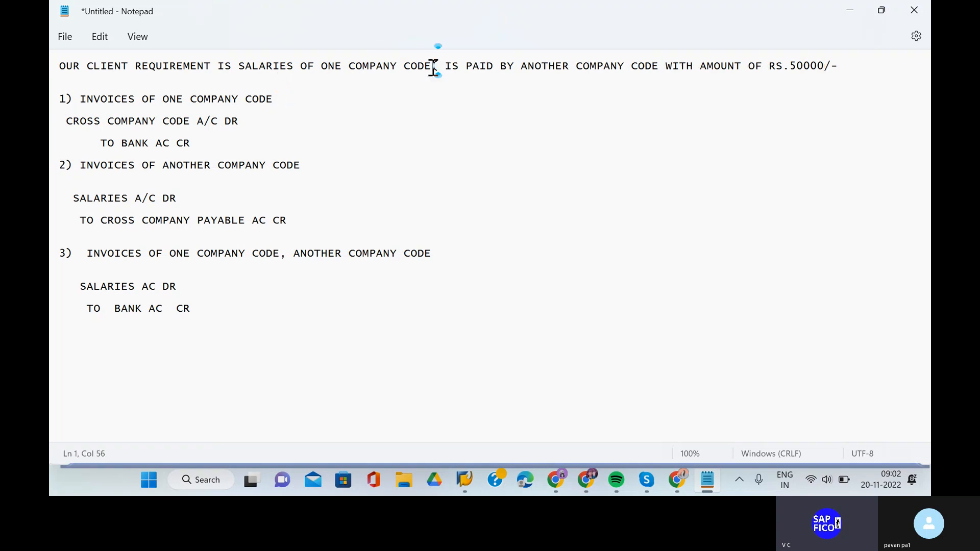
pyautogui.press('BackSpace')
pyautogui.write('(ship')
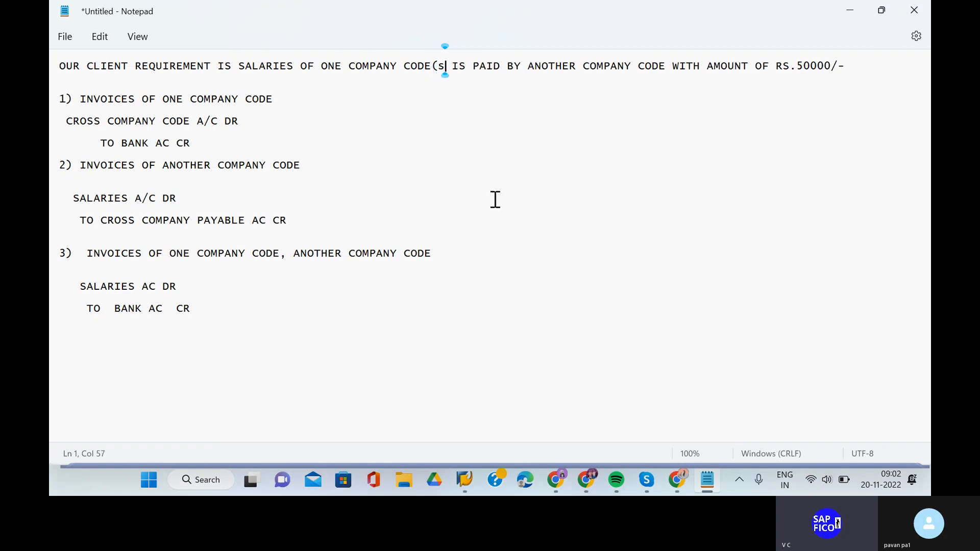
pyautogui.write(')')
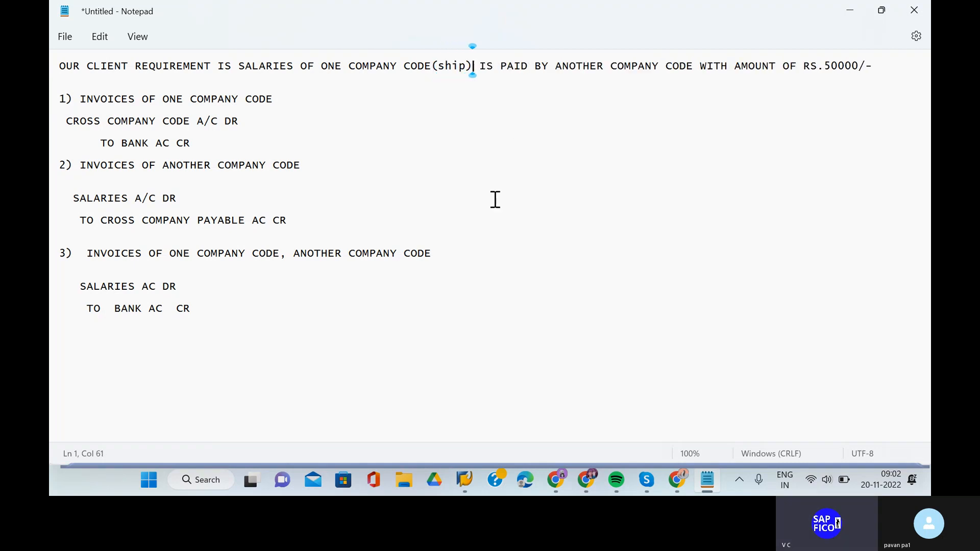
# - Add "(kind)" after "ANOTHER COMPANY CODE" in the client requirement sentence
pyautogui.click(692, 56)
pyautogui.write('9')
pyautogui.press('BackSpace')
pyautogui.press('BackSpace')
pyautogui.write('9')
pyautogui.press('BackSpace')
pyautogui.write('(')
pyautogui.write('kind')
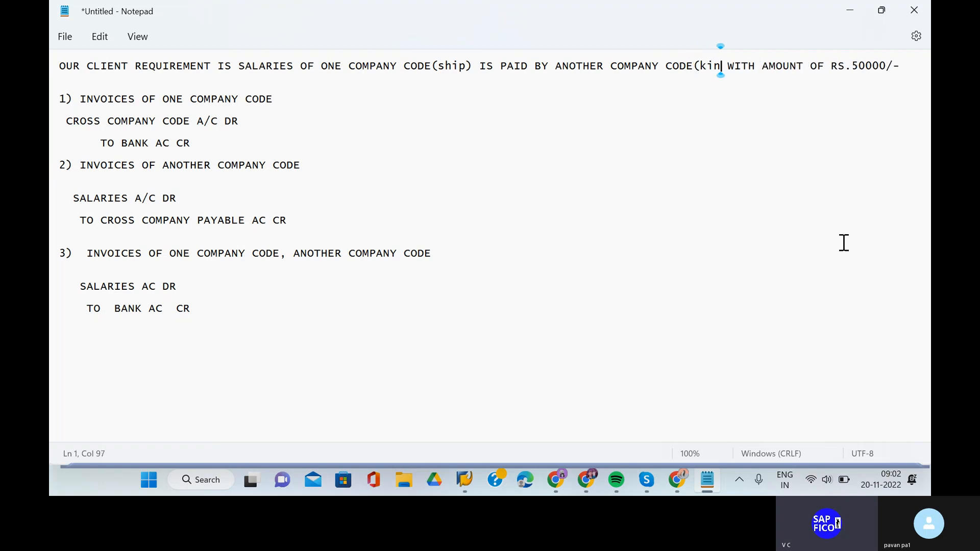
pyautogui.write(')')
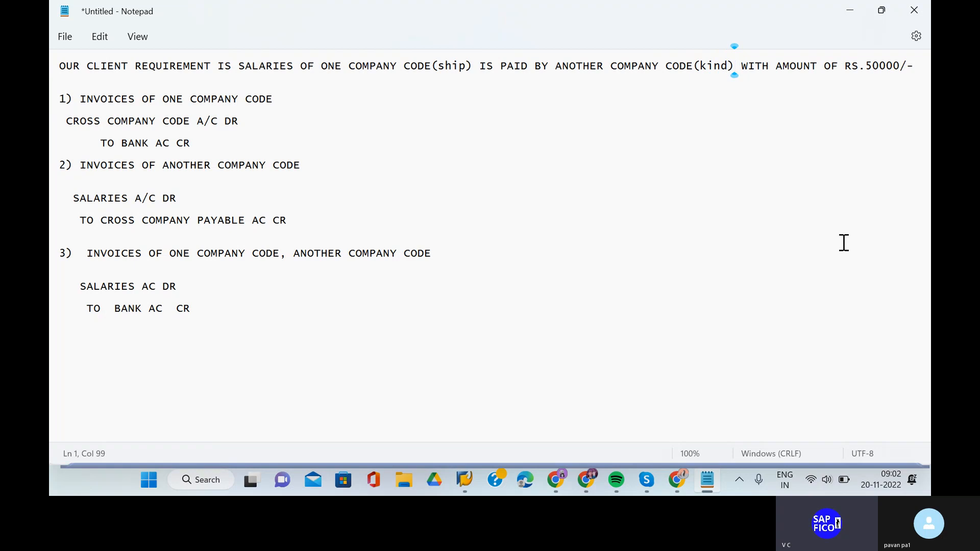
# - Append "ship" to the first section's cross company code debit line and "kind" to the second section's cross company payable line
pyautogui.click(287, 89)
pyautogui.press('Down')
pyautogui.press('Down')
pyautogui.click(265, 119)
pyautogui.write('ship')
pyautogui.click(325, 222)
pyautogui.write('kind')
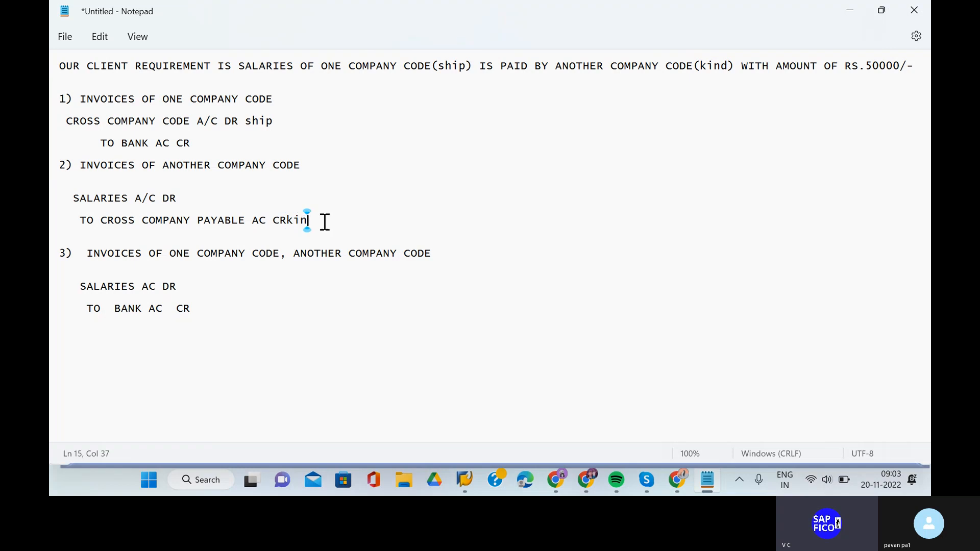
# - Insert a dash before "kind" in the cross company payable line and after "DR" in the line ending in "ship"
pyautogui.click(287, 223)
pyautogui.write('-')
pyautogui.click(239, 122)
pyautogui.write('-')
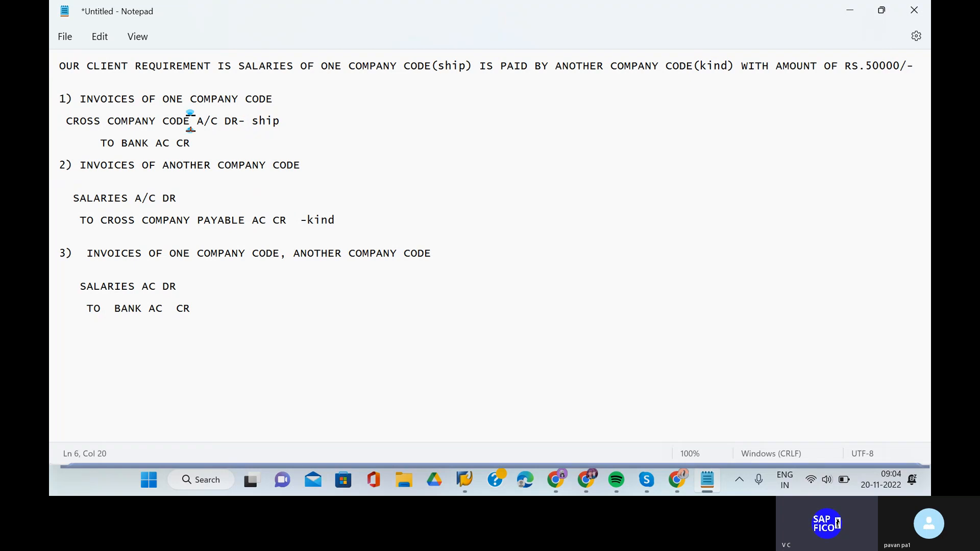
# - Replace "CODE" with "recivavbles" in the first section's cross company debit line
pyautogui.click(158, 121)
pyautogui.write('reci')
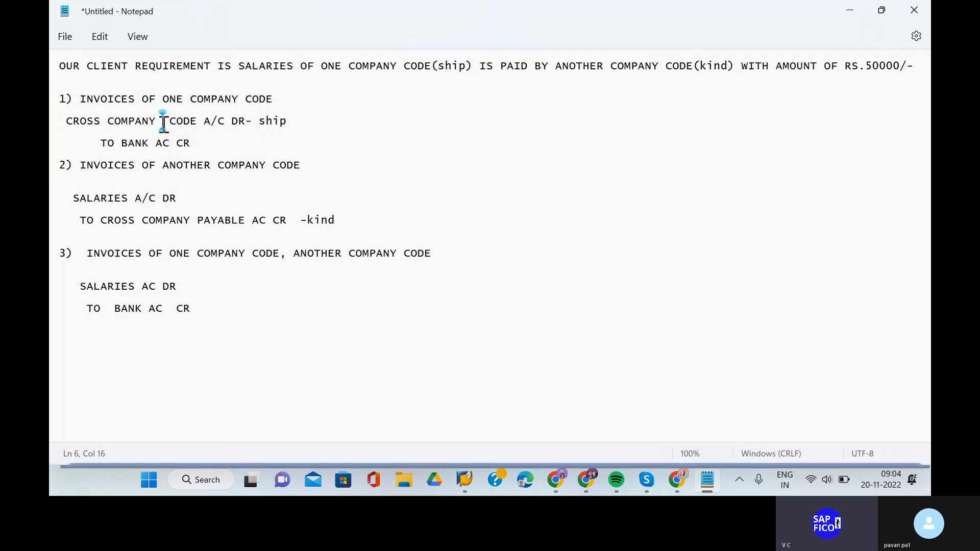
pyautogui.write('vavble')
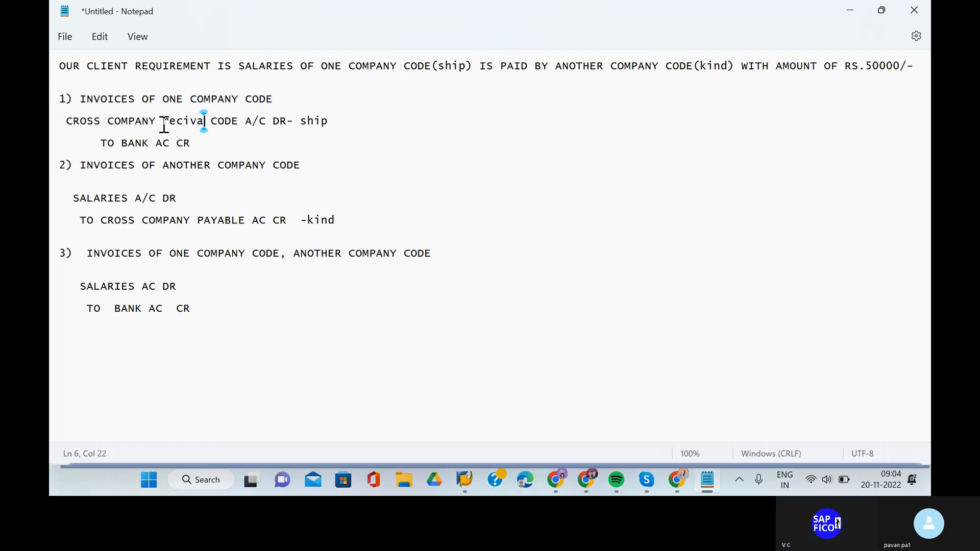
pyautogui.write('s')
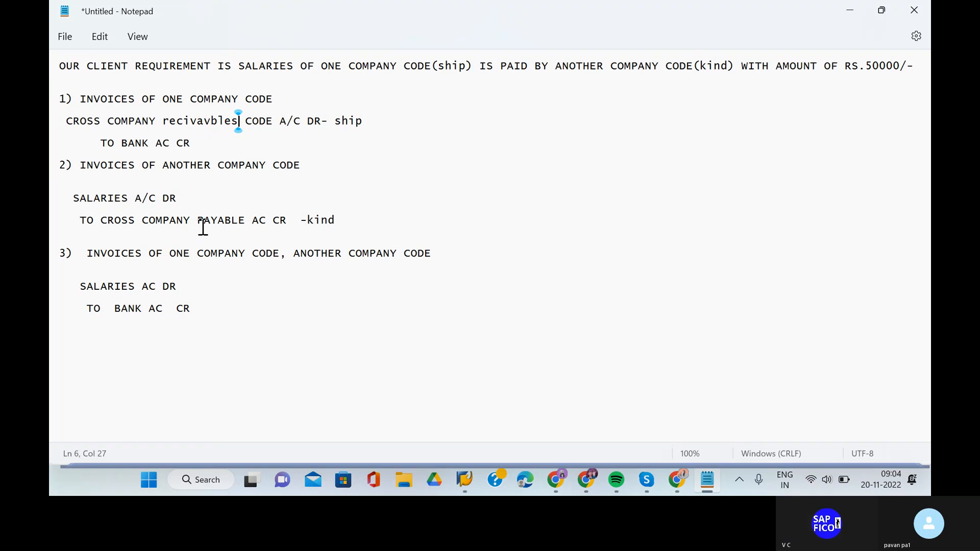
pyautogui.click(273, 121)
pyautogui.press('BackSpace')
pyautogui.press('BackSpace')
pyautogui.press('BackSpace')
pyautogui.press('BackSpace')
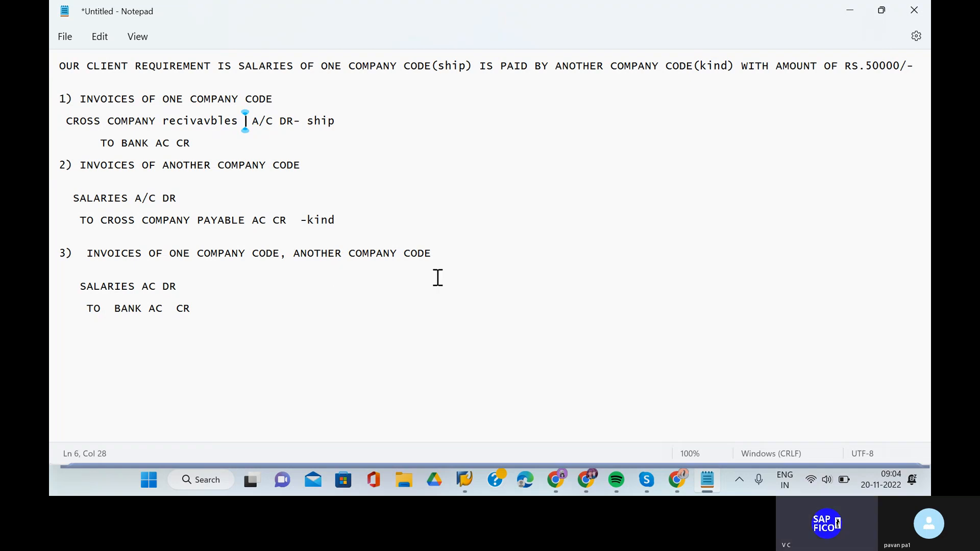
# - Switch to SAP's G/L account maintenance, reload the list for company code KIND and expand its current assets and zero balance clearing account folders
pyautogui.click(471, 479)
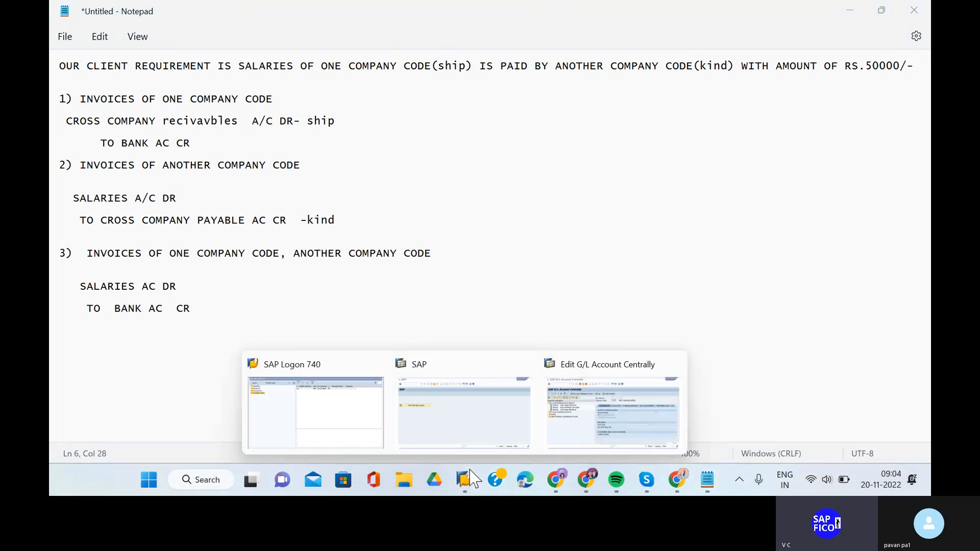
pyautogui.click(581, 423)
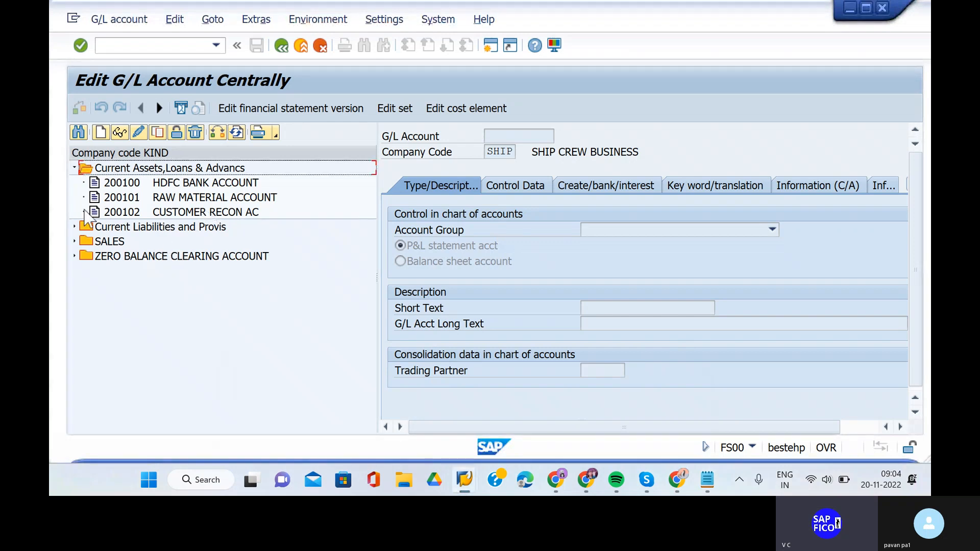
pyautogui.click(74, 168)
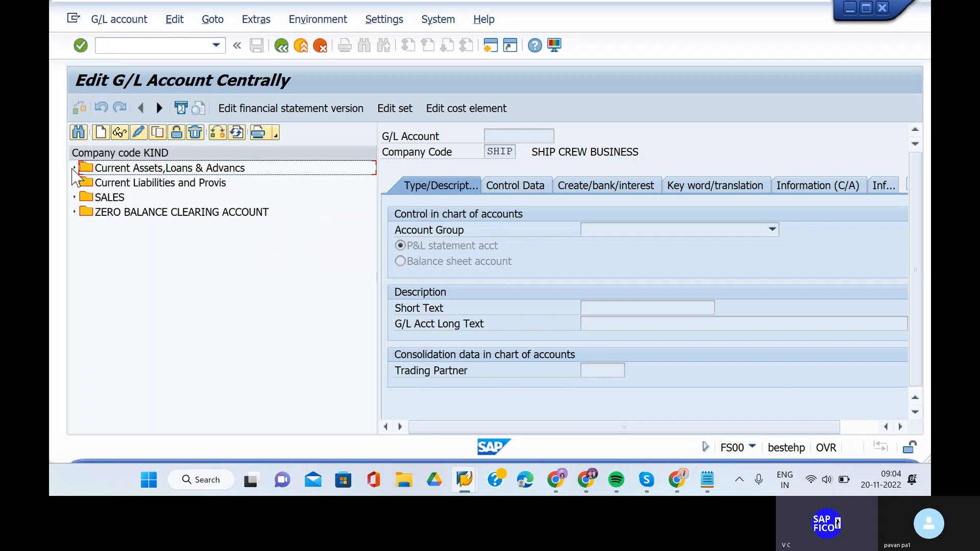
pyautogui.click(74, 212)
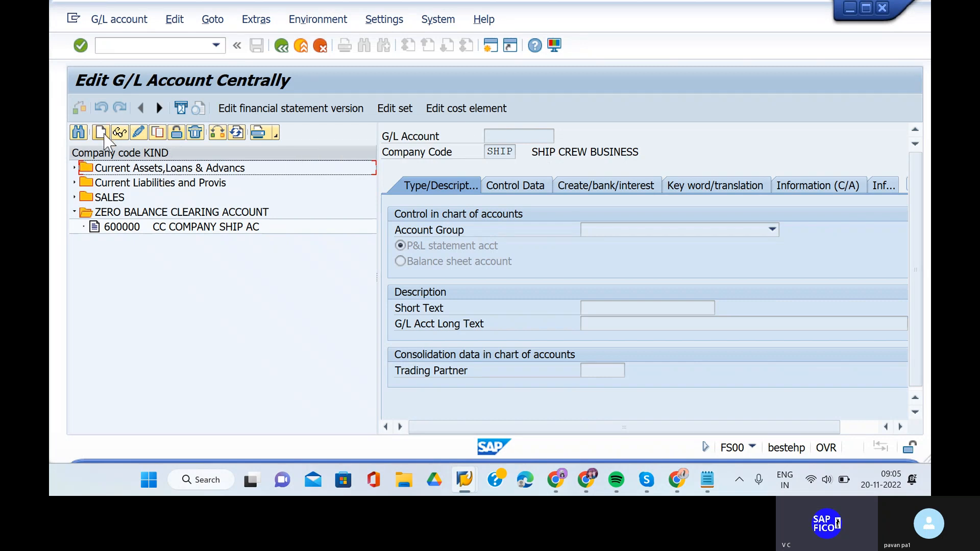
pyautogui.click(217, 132)
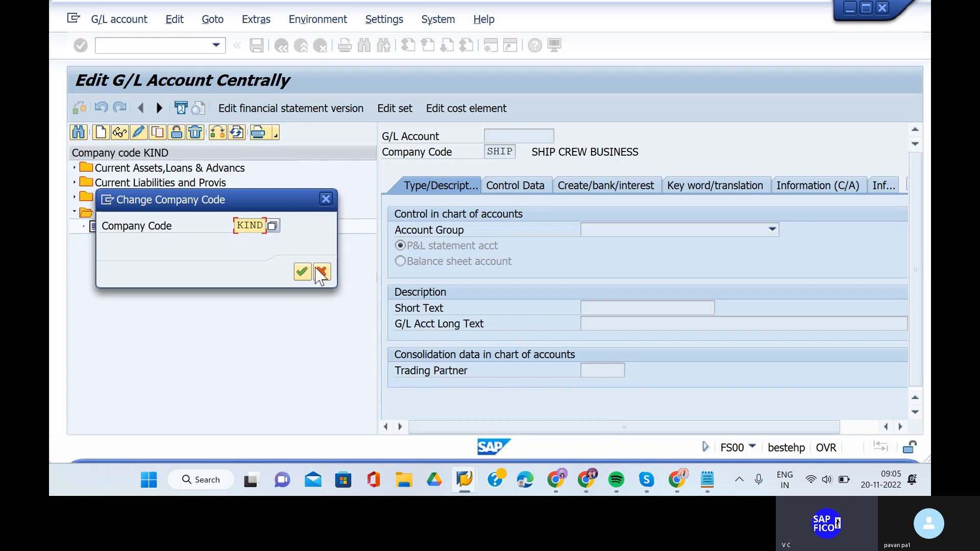
pyautogui.click(302, 271)
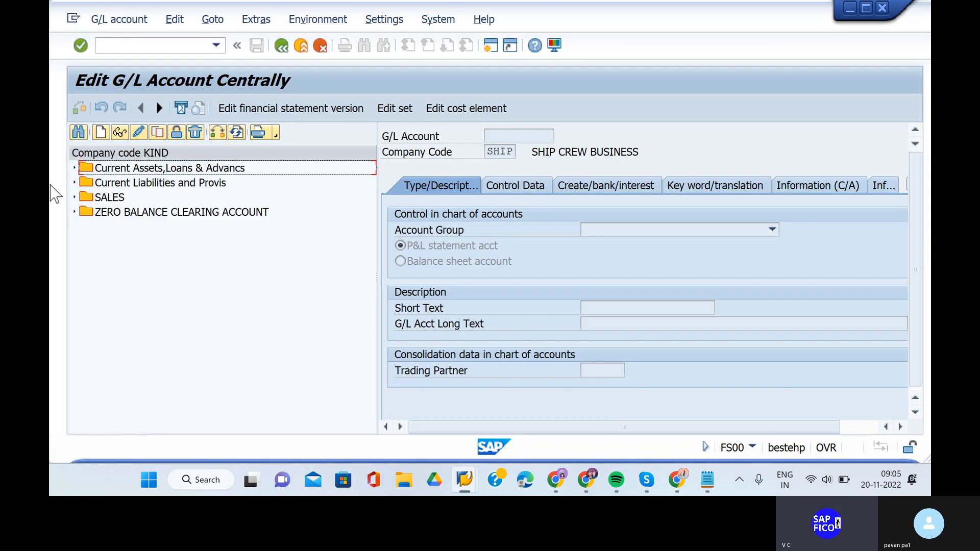
pyautogui.click(73, 169)
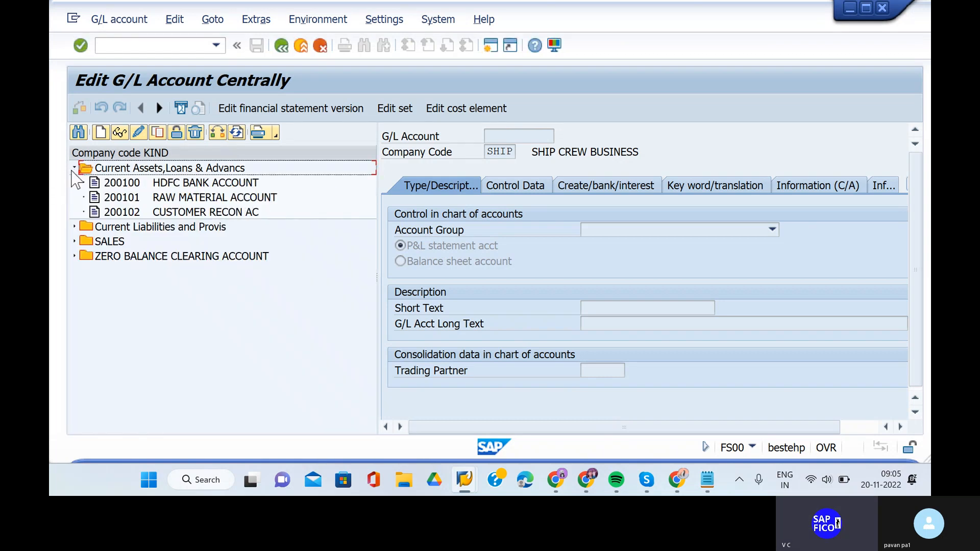
pyautogui.click(74, 257)
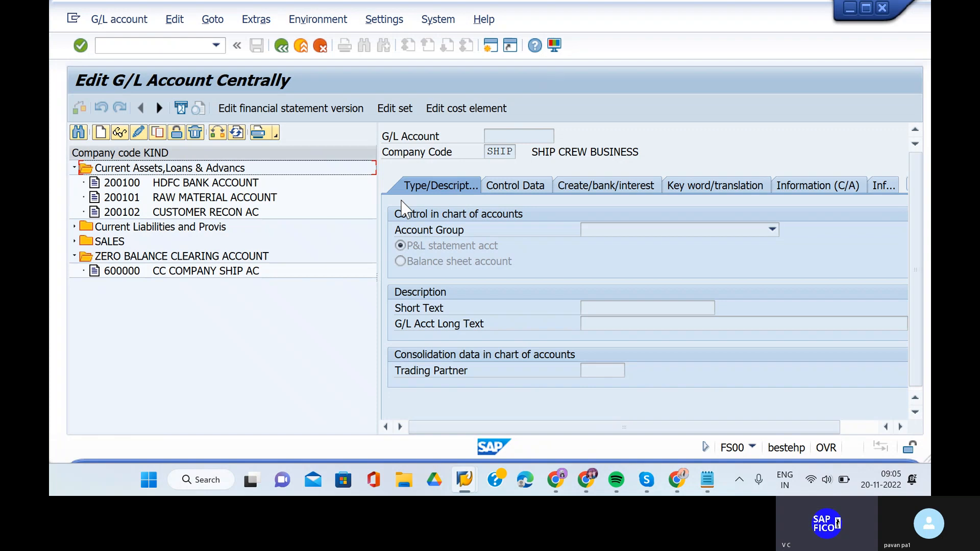
# - Open G/L account 600000 of company code KIND in change mode, showing its control data
pyautogui.click(125, 272)
pyautogui.doubleClick(126, 272)
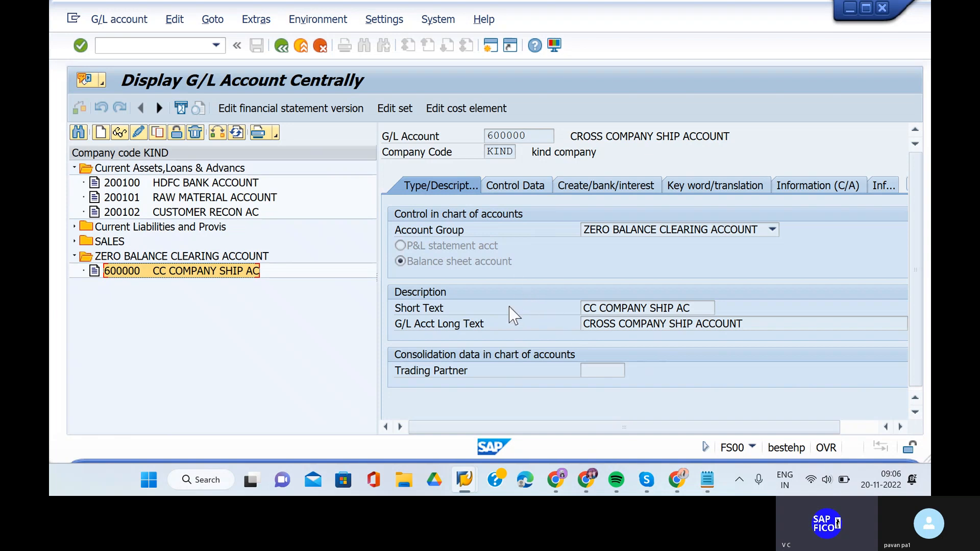
pyautogui.click(503, 191)
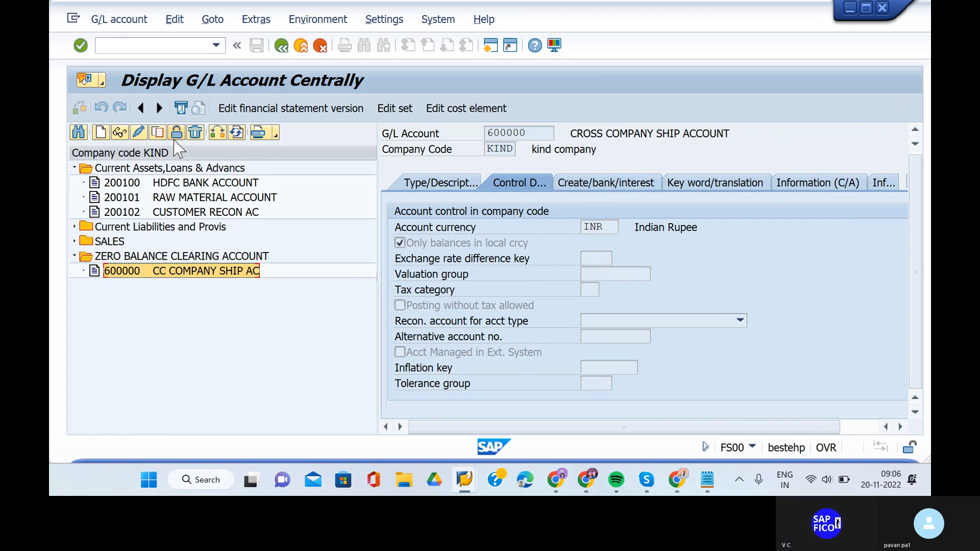
pyautogui.click(143, 133)
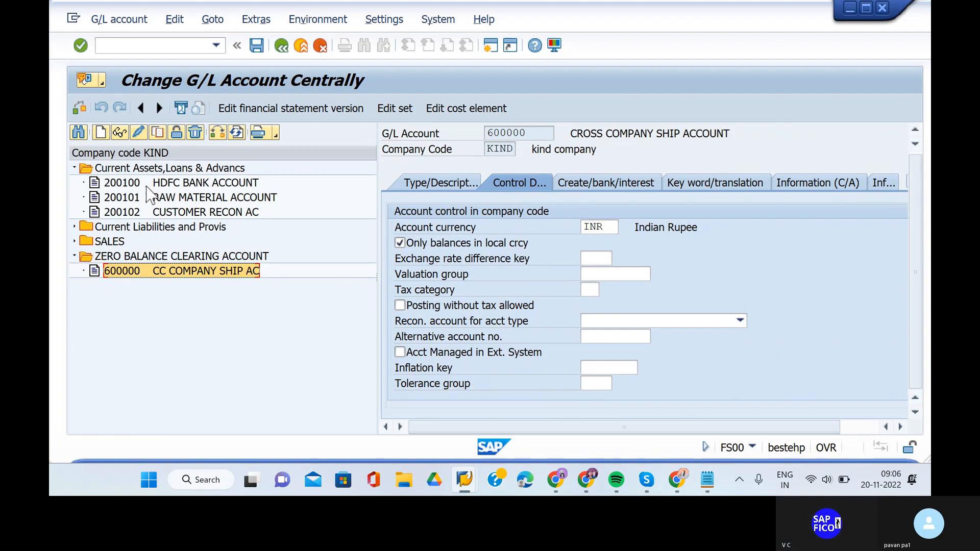
pyautogui.rightClick(178, 285)
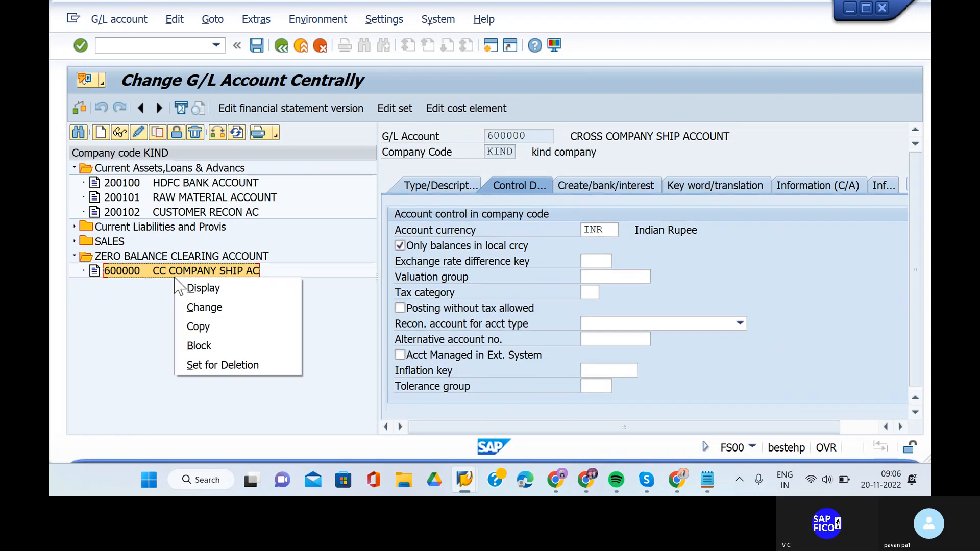
pyautogui.click(199, 308)
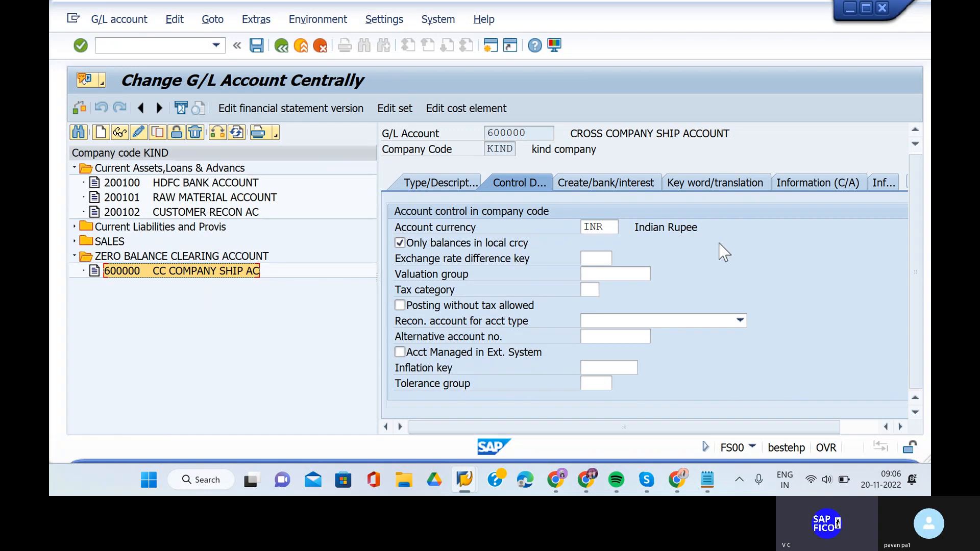
# - Examine account 600000's control data, including open item management, line item display and sort key, and its document creation settings
pyautogui.click(899, 427)
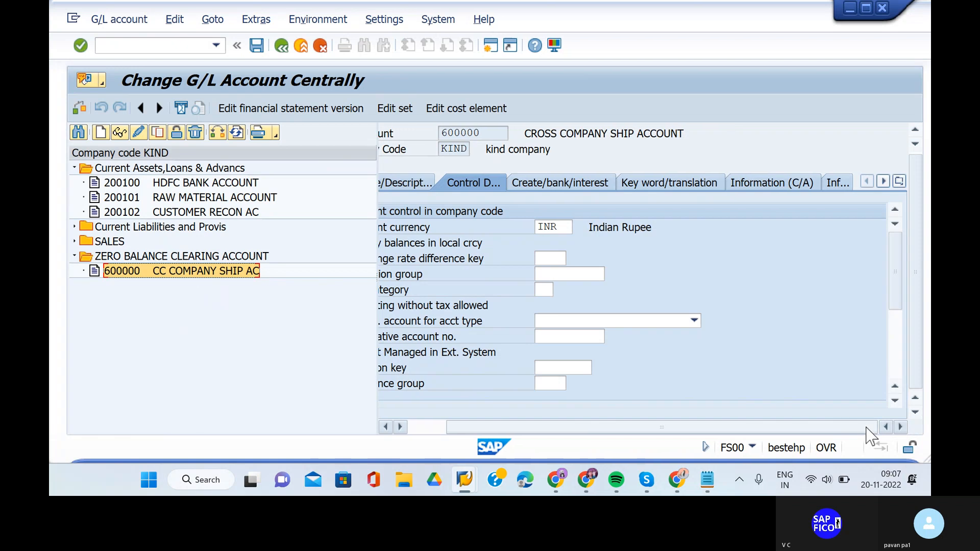
pyautogui.click(387, 427)
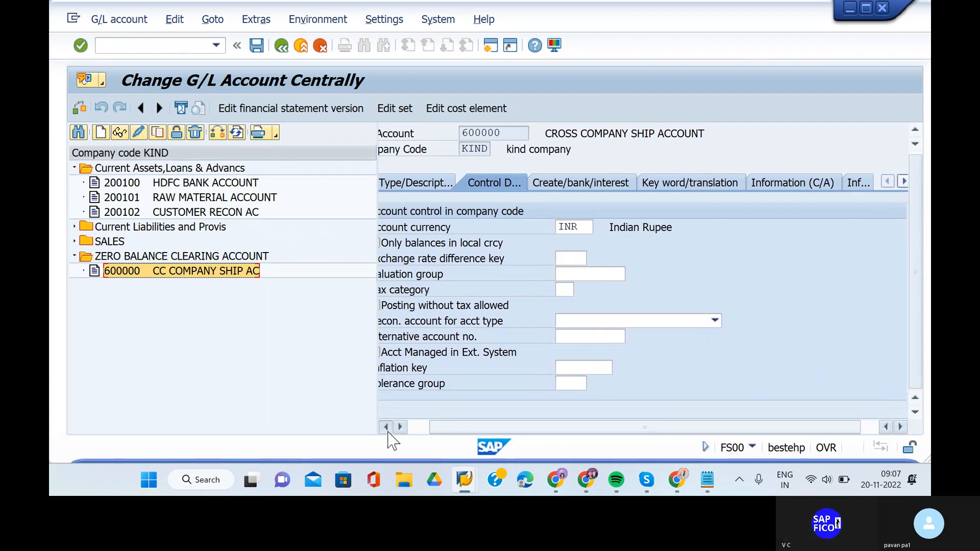
pyautogui.click(386, 428)
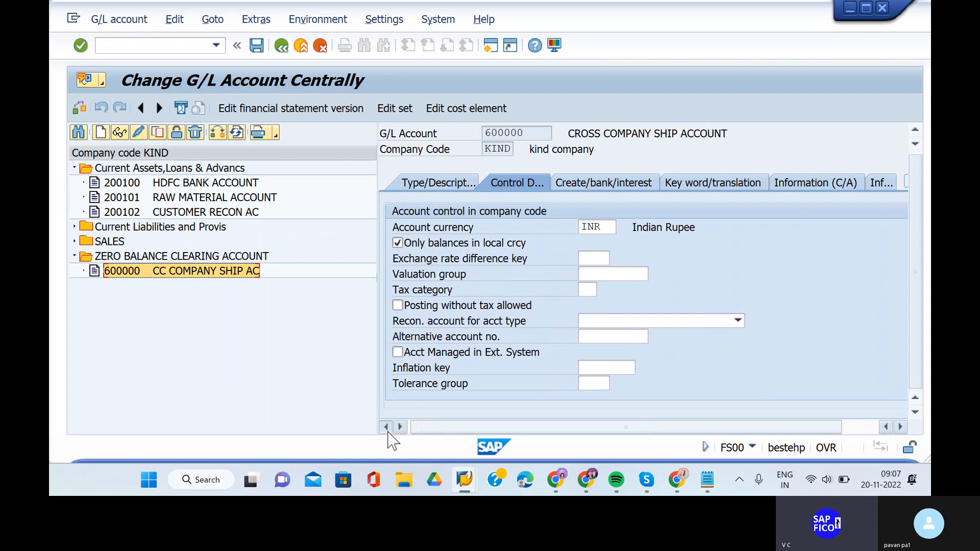
pyautogui.click(388, 430)
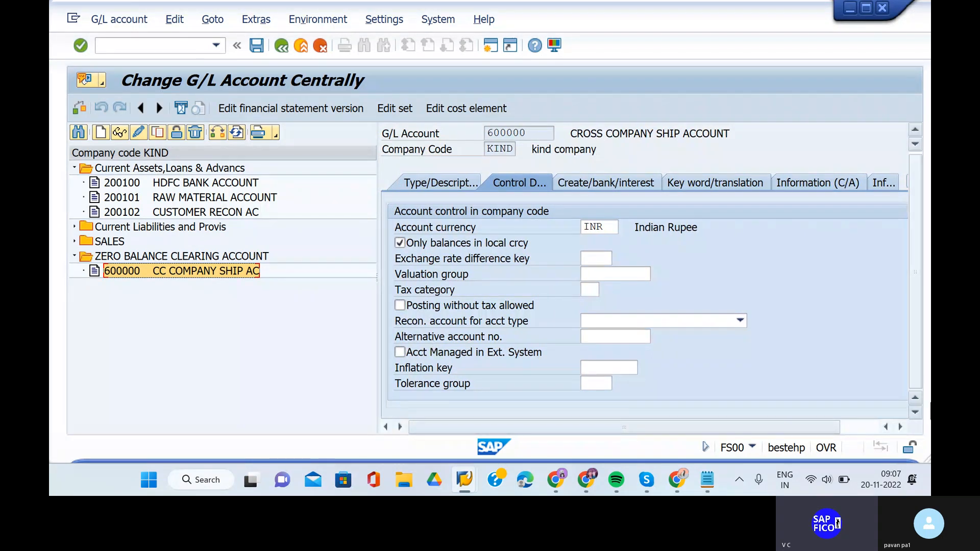
pyautogui.click(901, 427)
pyautogui.click(900, 427)
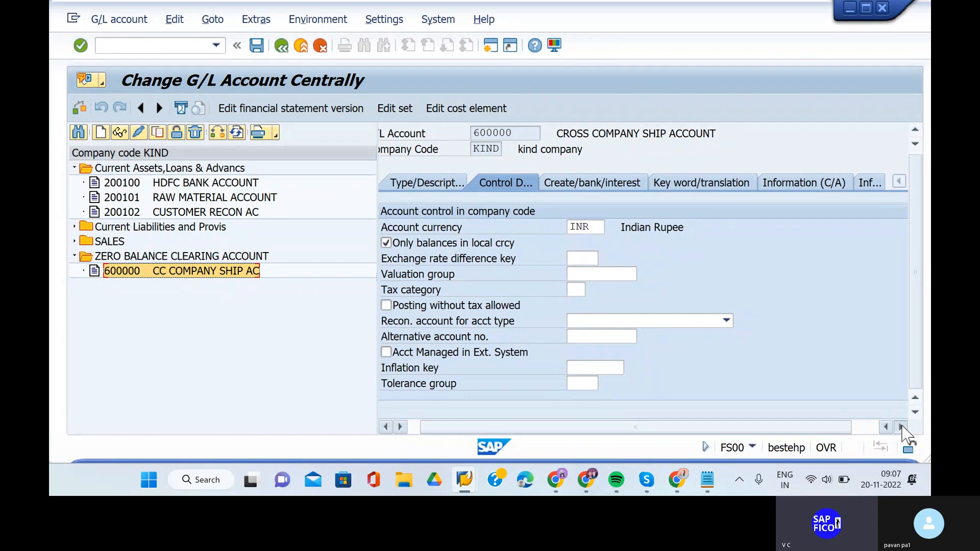
pyautogui.click(901, 427)
pyautogui.click(901, 427)
pyautogui.click(901, 428)
pyautogui.click(901, 428)
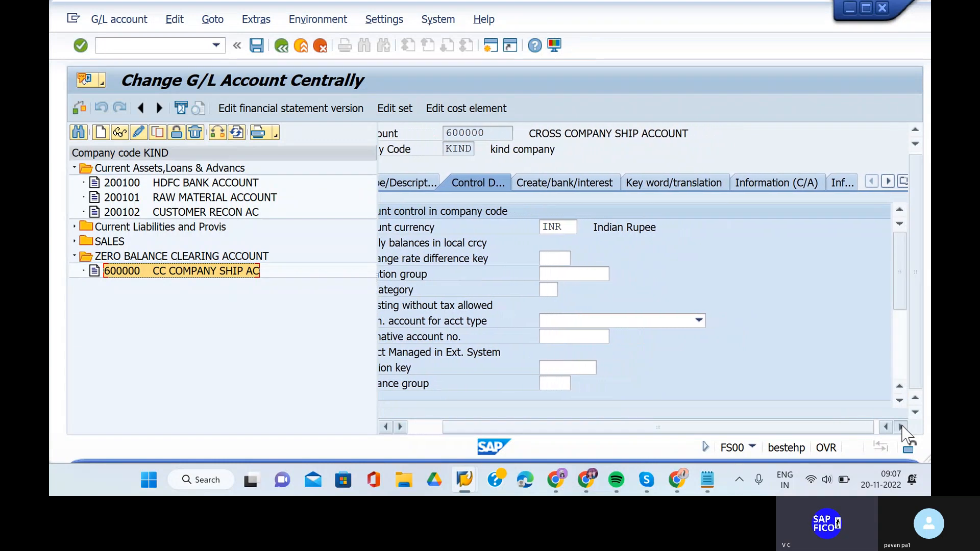
pyautogui.click(901, 427)
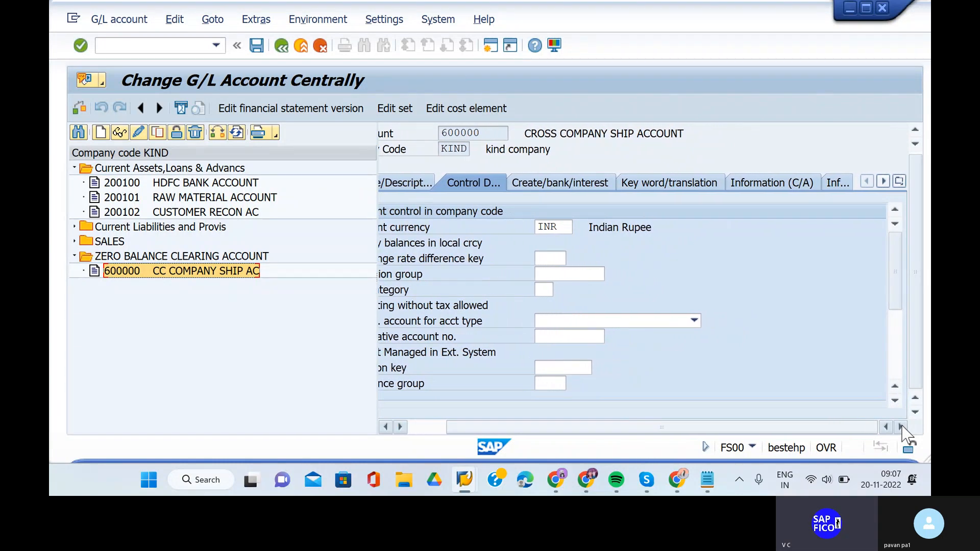
pyautogui.click(895, 401)
pyautogui.click(894, 401)
pyautogui.click(895, 400)
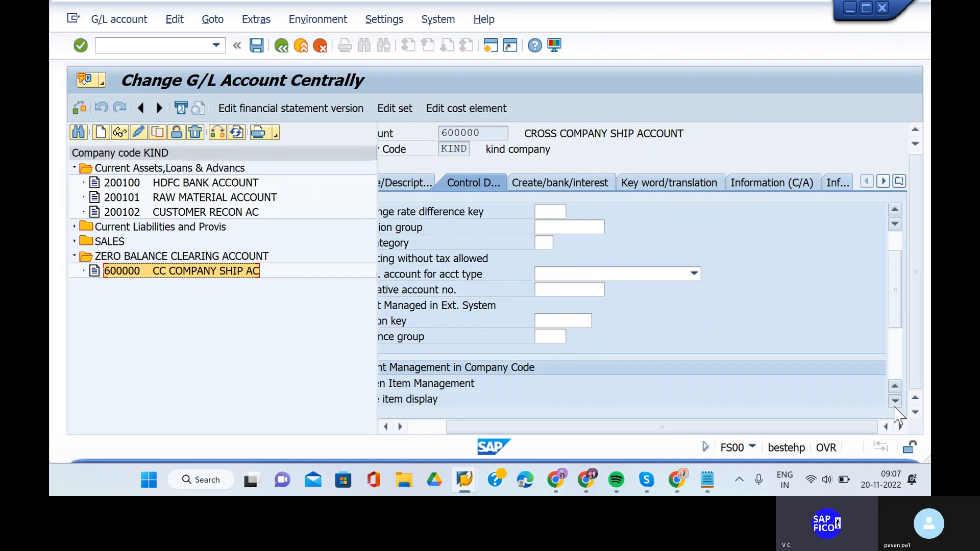
pyautogui.click(895, 401)
pyautogui.click(894, 400)
pyautogui.click(895, 401)
pyautogui.click(895, 401)
pyautogui.click(895, 400)
pyautogui.click(895, 400)
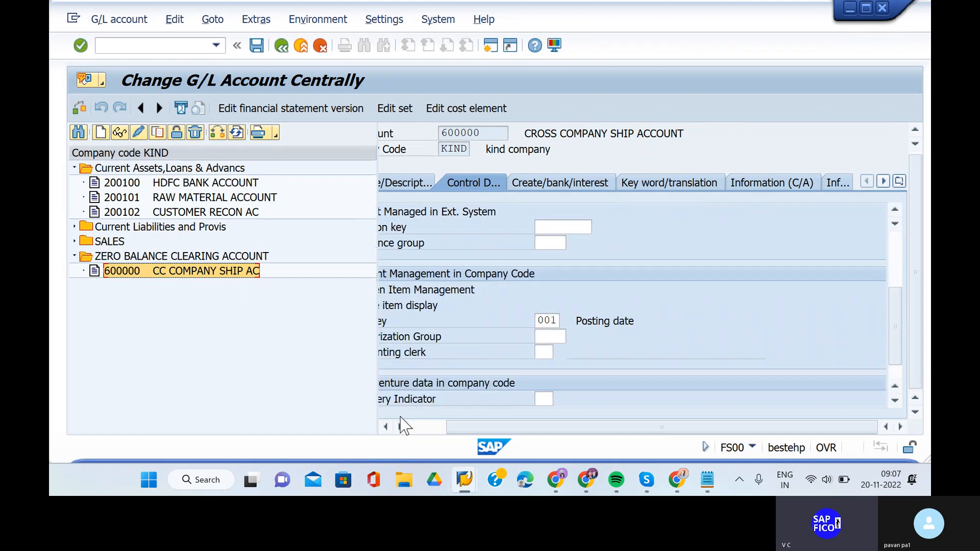
pyautogui.click(387, 426)
pyautogui.click(386, 427)
pyautogui.click(386, 427)
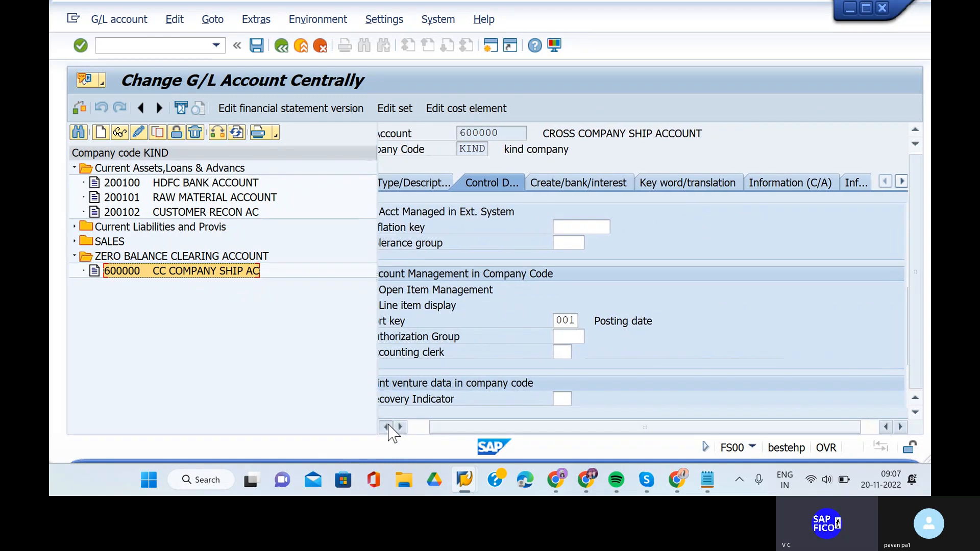
pyautogui.click(387, 426)
pyautogui.click(386, 427)
pyautogui.click(387, 426)
pyautogui.click(387, 427)
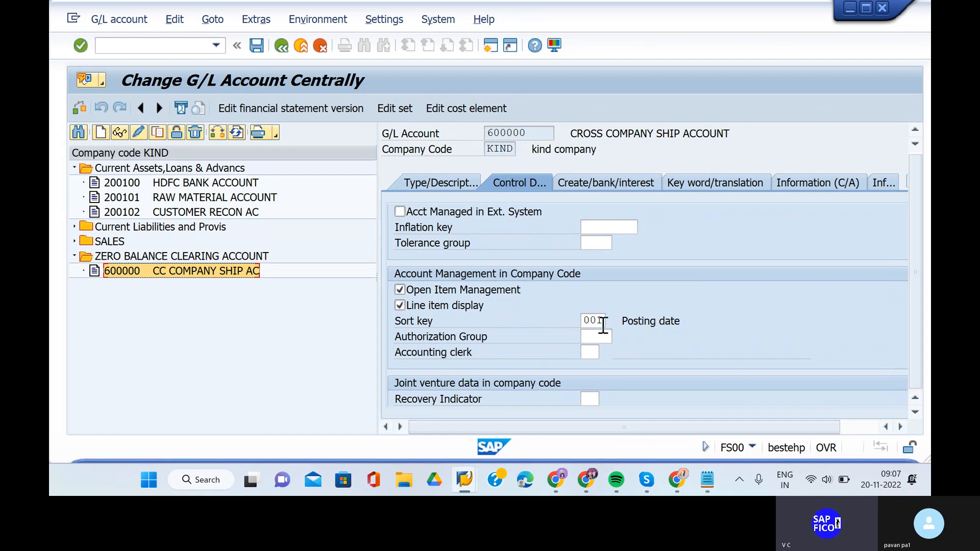
pyautogui.click(592, 185)
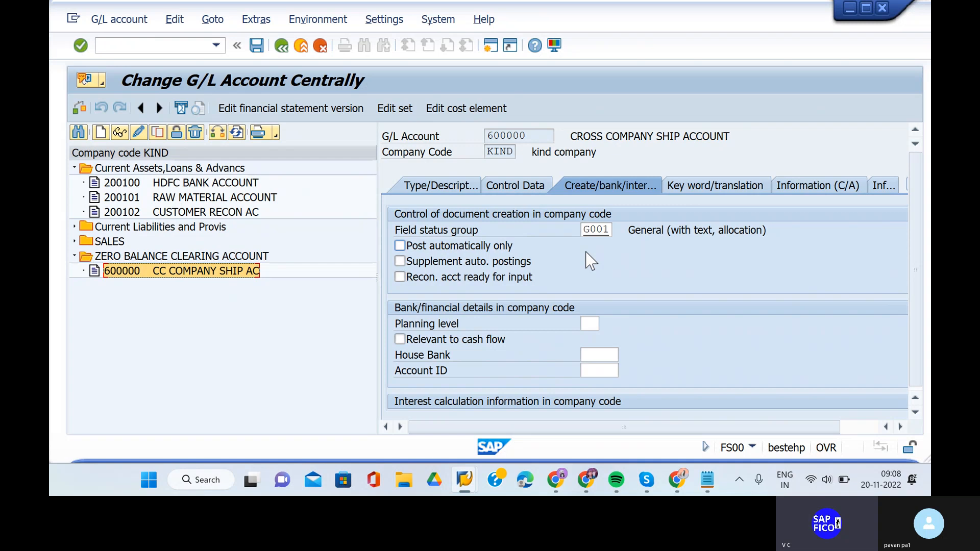
# - Expand the Current Liabilities and Provis folder in company code KIND's account list
pyautogui.click(217, 132)
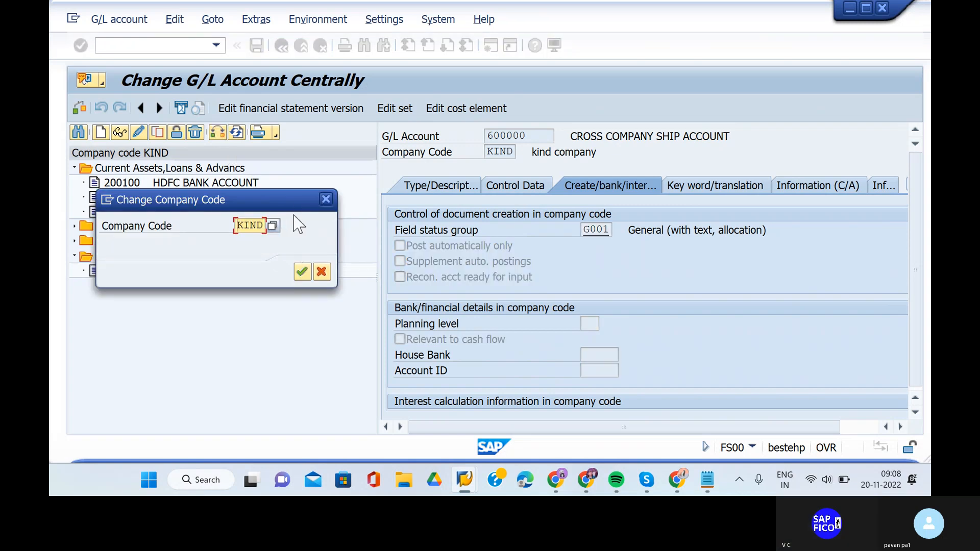
pyautogui.click(325, 199)
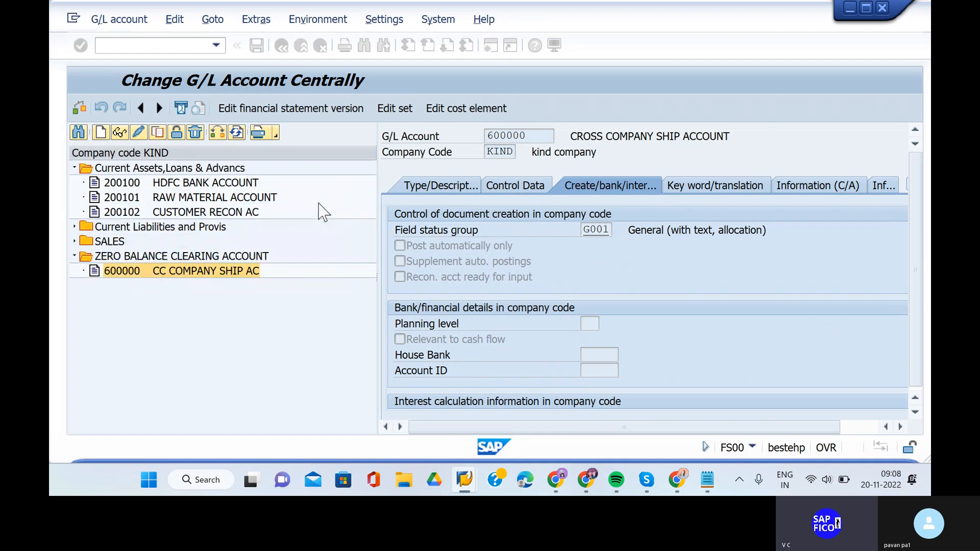
pyautogui.click(74, 227)
# - Change the company code of the G/L account list from KIND to SHIP
pyautogui.click(217, 132)
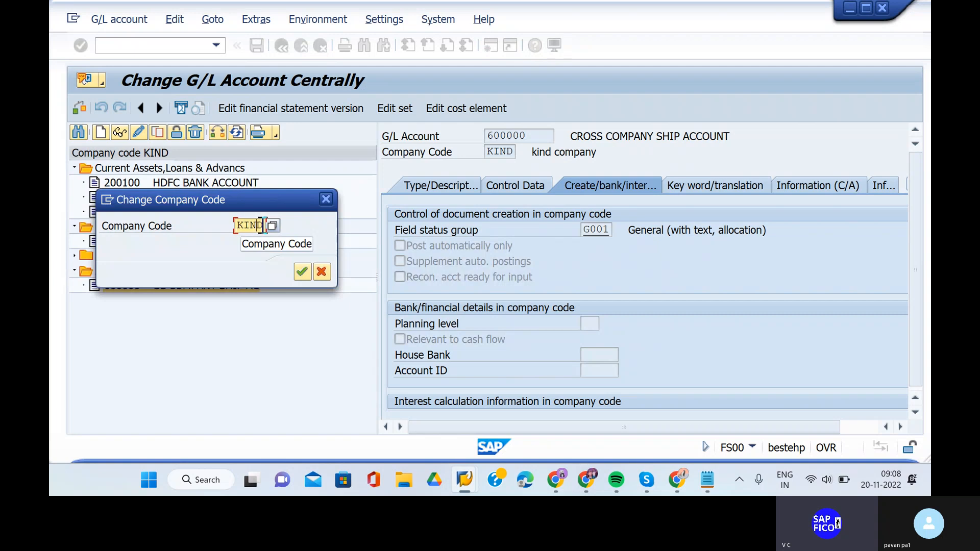
pyautogui.click(262, 225)
pyautogui.press('BackSpace')
pyautogui.press('BackSpace')
pyautogui.press('BackSpace')
pyautogui.press('BackSpace')
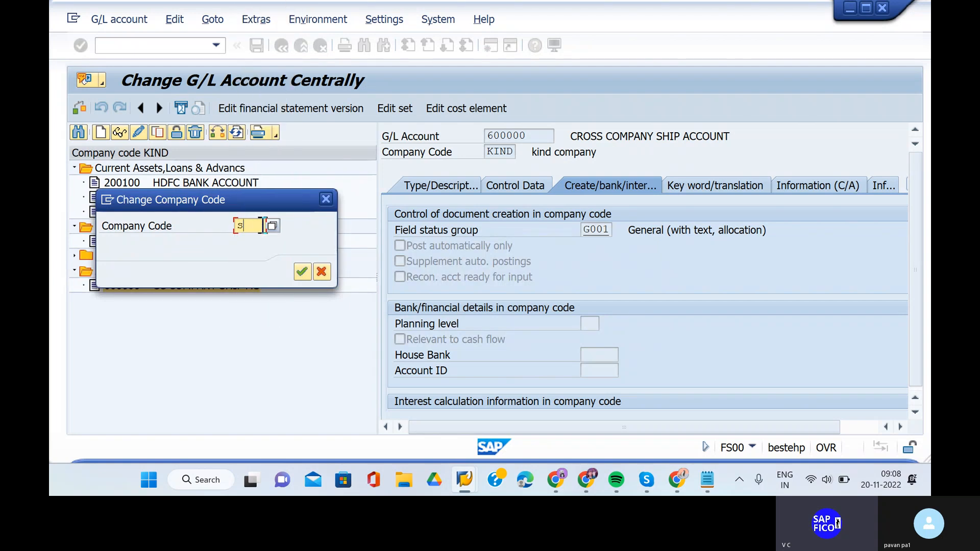
pyautogui.write('ship')
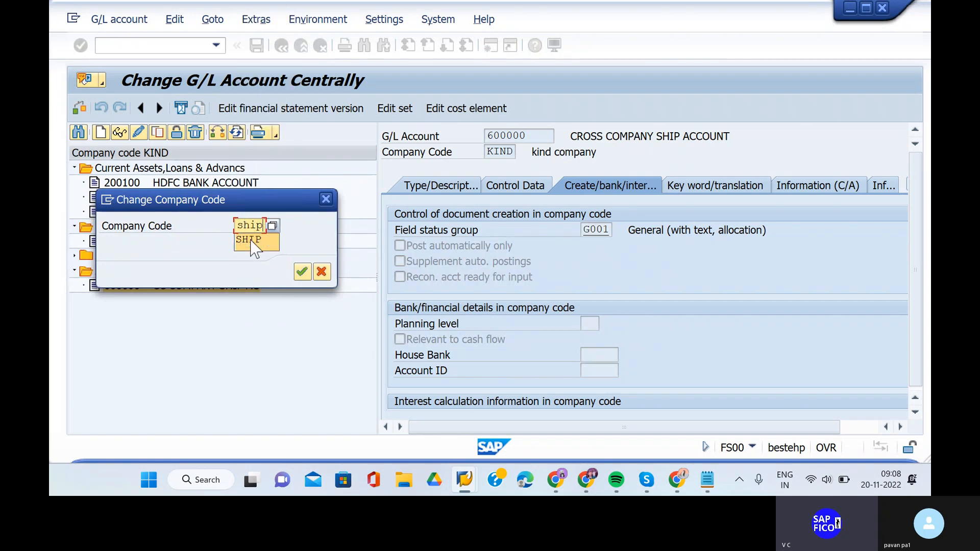
pyautogui.click(250, 239)
pyautogui.click(302, 272)
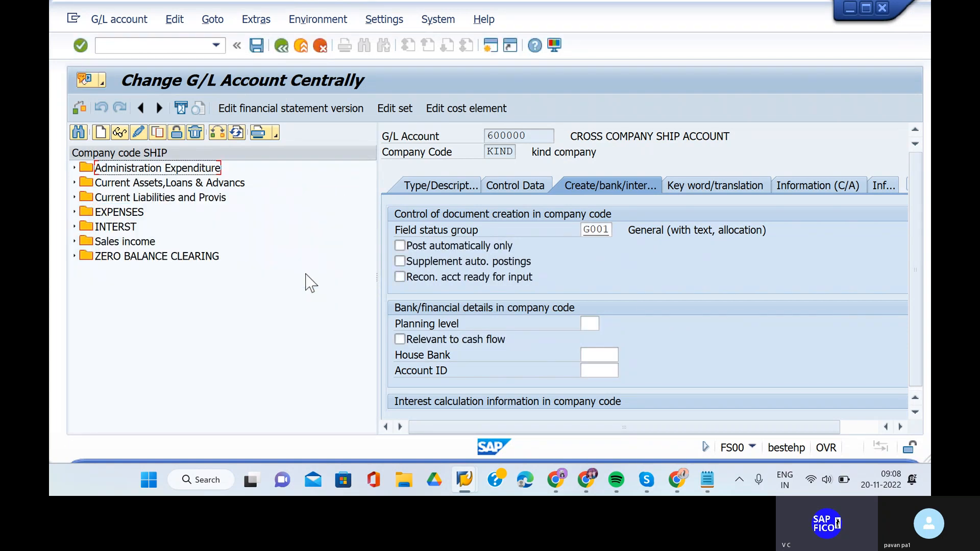
# - Expand SHIP's zero balance clearing folder and display G/L account 600001, showing its type and description data
pyautogui.click(75, 256)
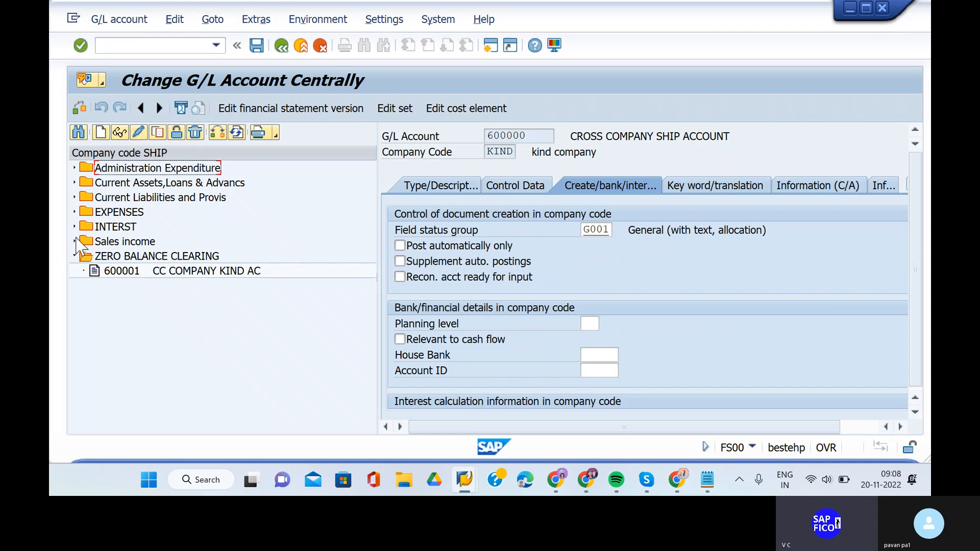
pyautogui.click(179, 269)
pyautogui.rightClick(180, 269)
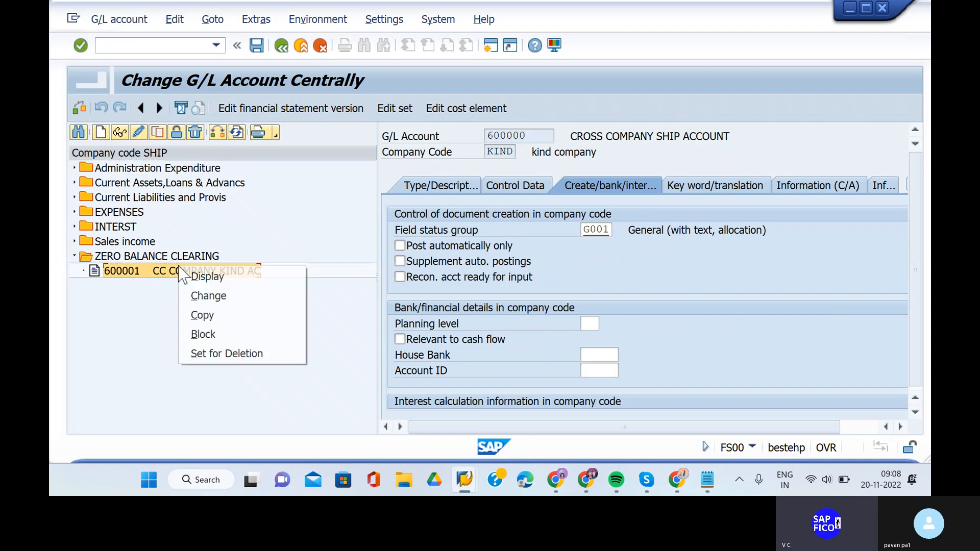
pyautogui.click(236, 280)
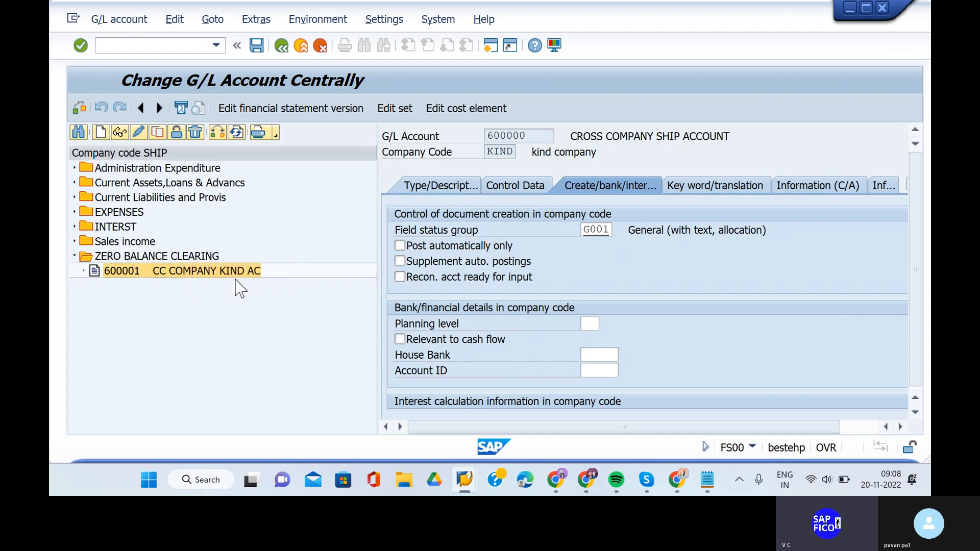
pyautogui.click(435, 190)
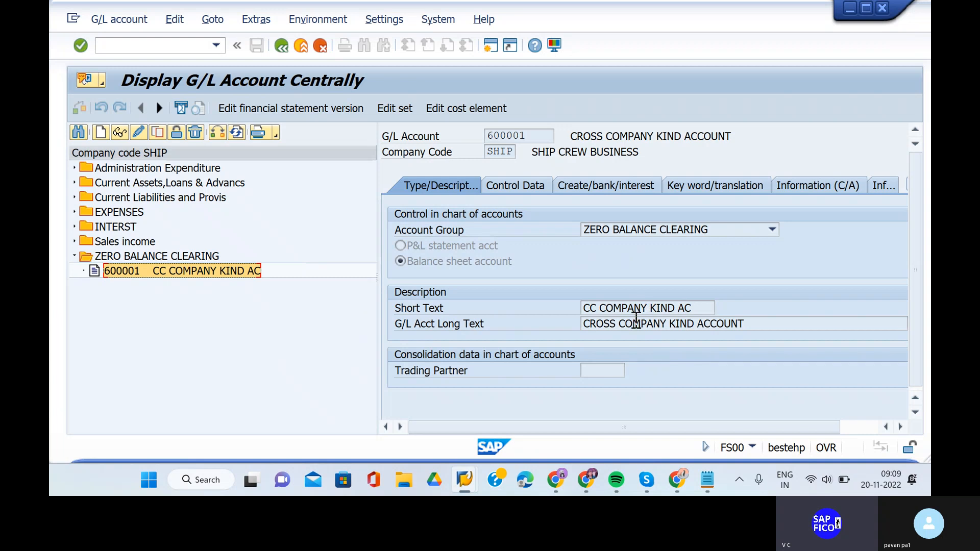
# - Examine account 600001's control data, including open item management, line item display and sort key, and its document creation settings
pyautogui.scroll(-1, 636, 321)
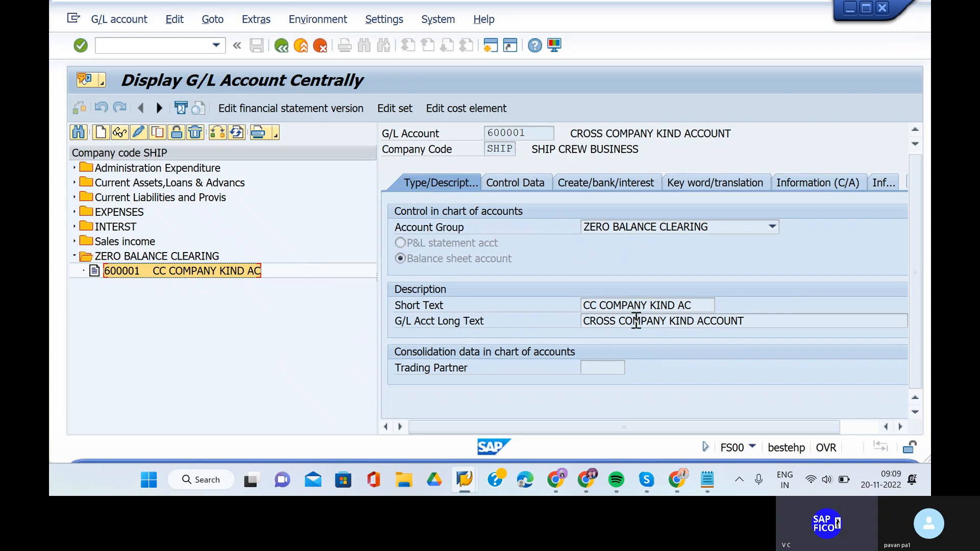
pyautogui.click(510, 185)
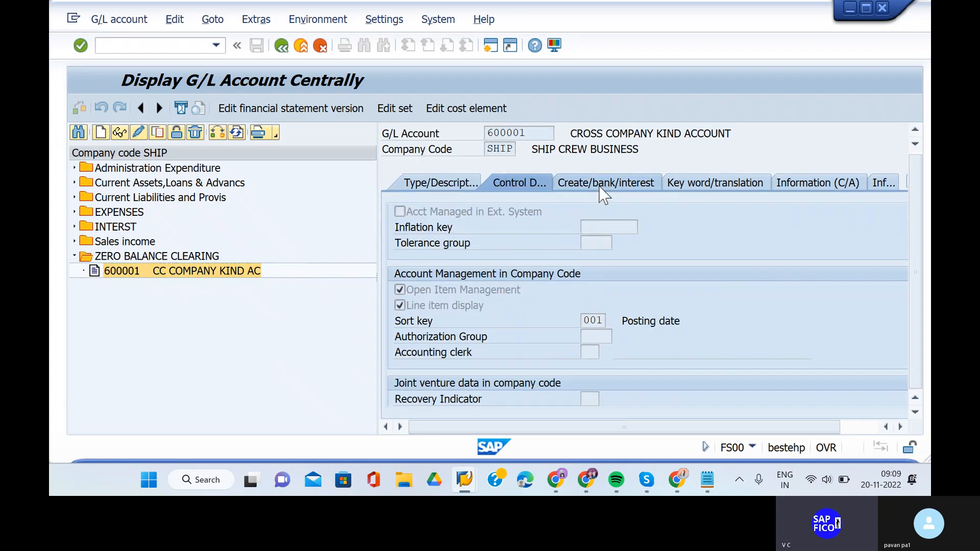
pyautogui.click(569, 185)
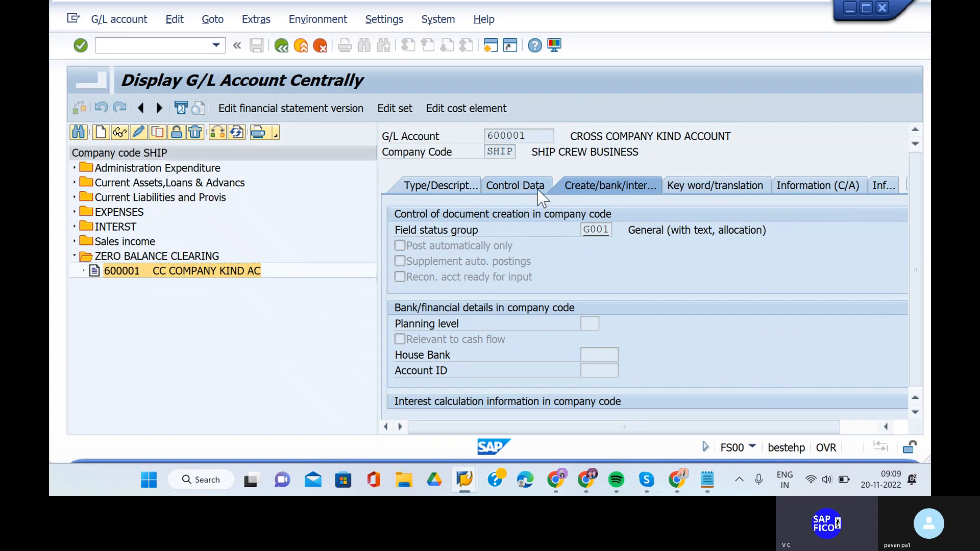
pyautogui.click(538, 189)
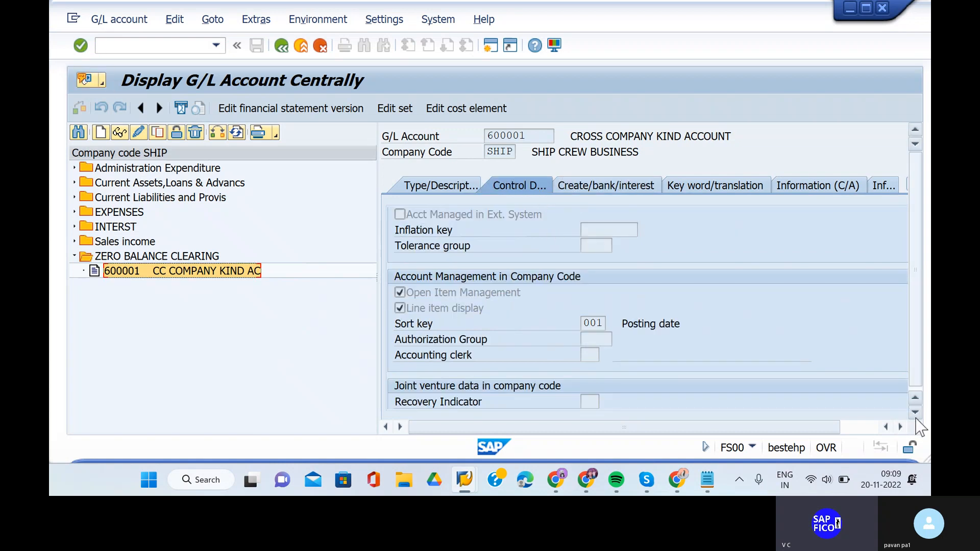
pyautogui.click(900, 428)
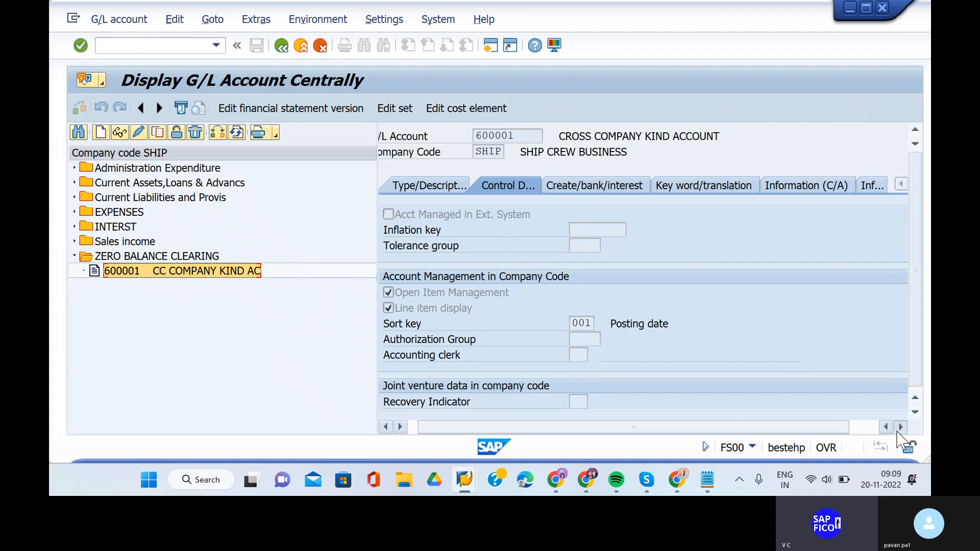
pyautogui.click(900, 428)
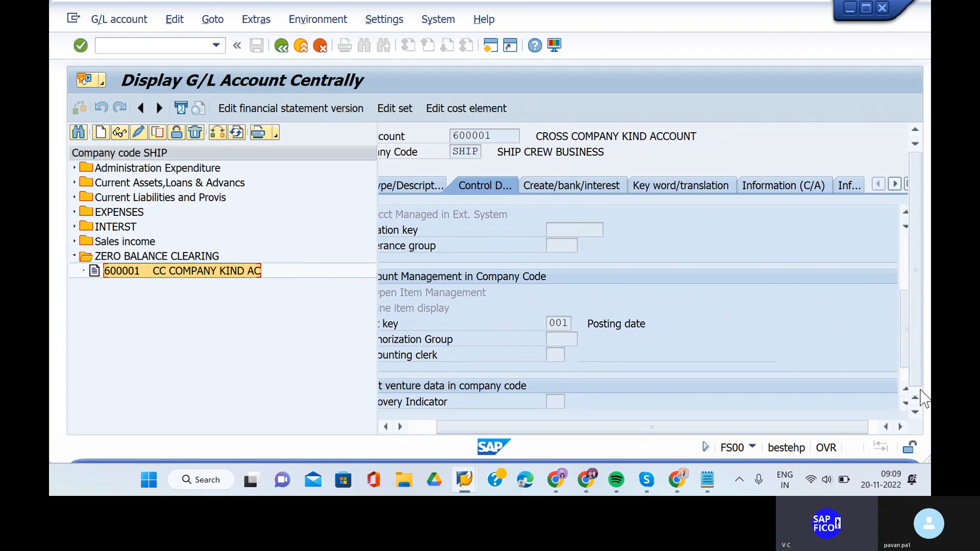
pyautogui.click(905, 403)
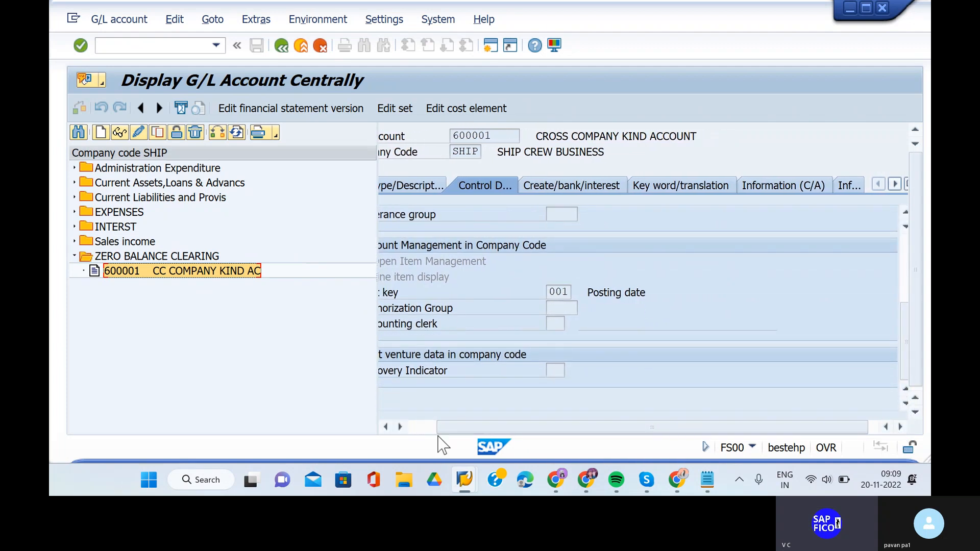
pyautogui.click(411, 428)
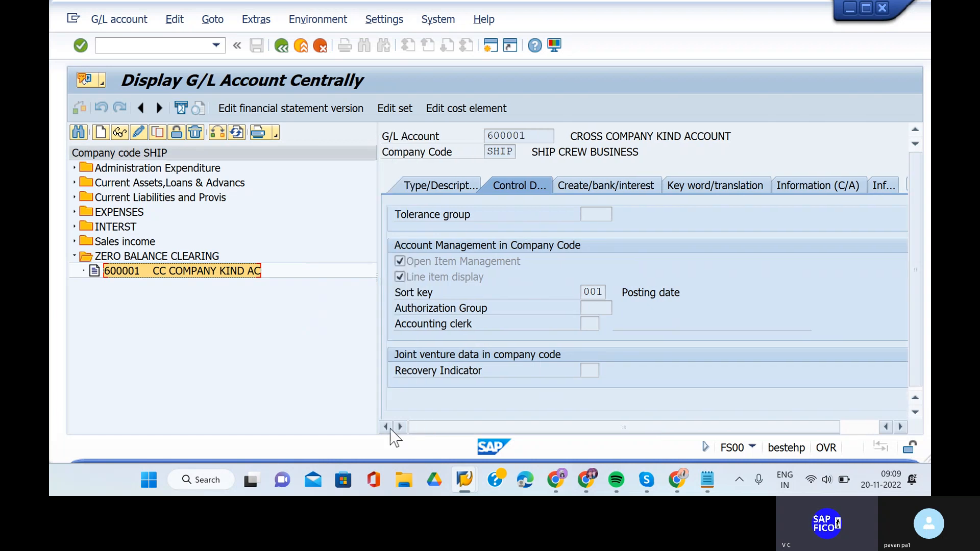
pyautogui.click(592, 188)
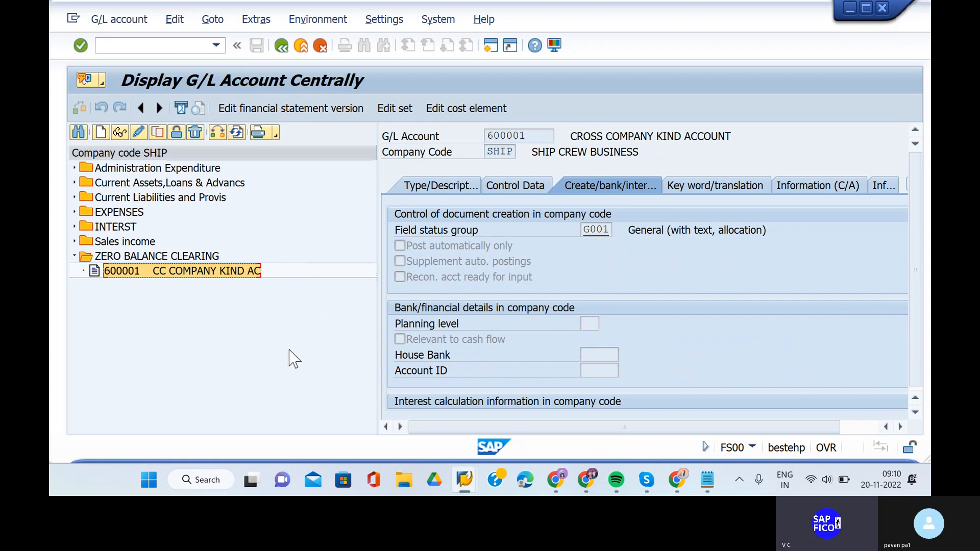
# - Expand the Administration Expenditure folder in company code SHIP's account list and select salaries account 400301
pyautogui.click(74, 168)
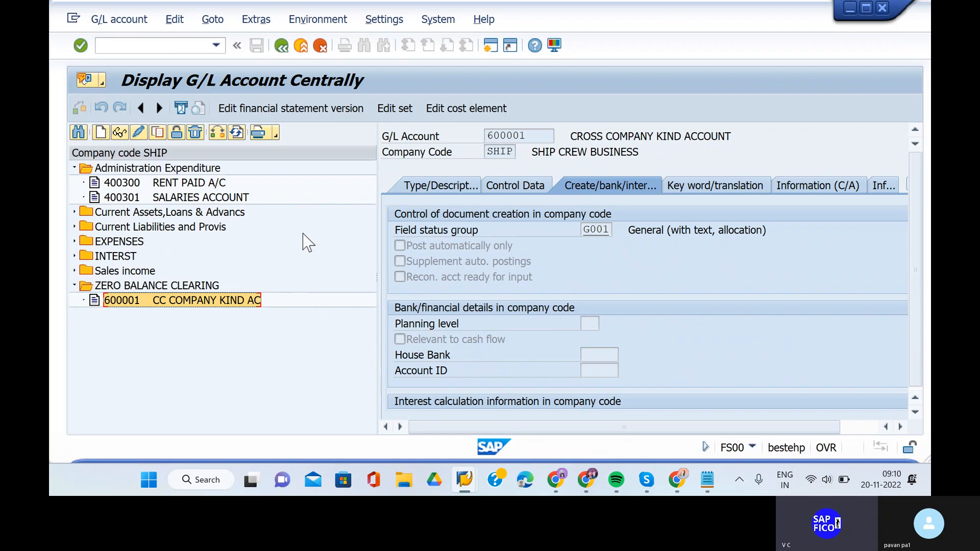
pyautogui.click(210, 199)
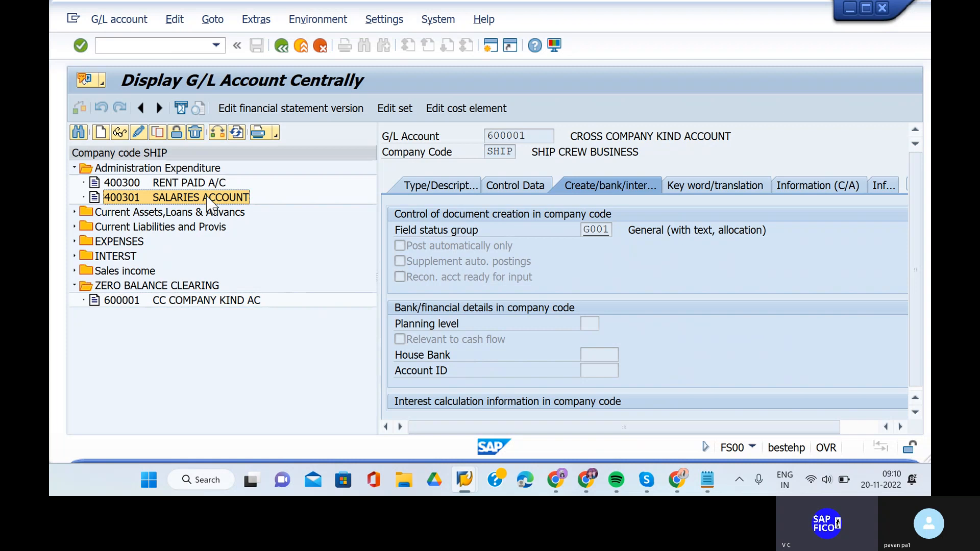
pyautogui.rightClick(209, 200)
pyautogui.click(366, 182)
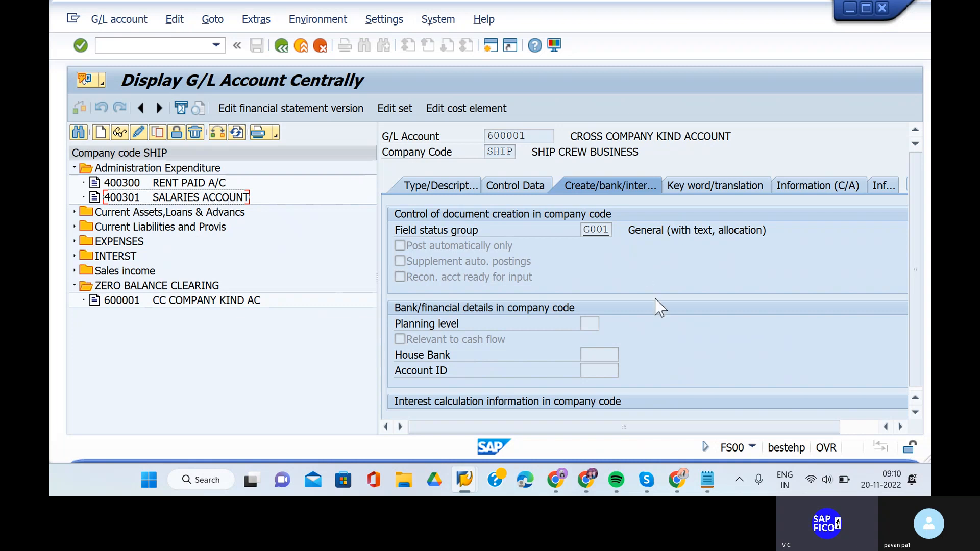
# - Consult the salary posting notes in Notepad and return to SAP's G/L account display
pyautogui.click(709, 485)
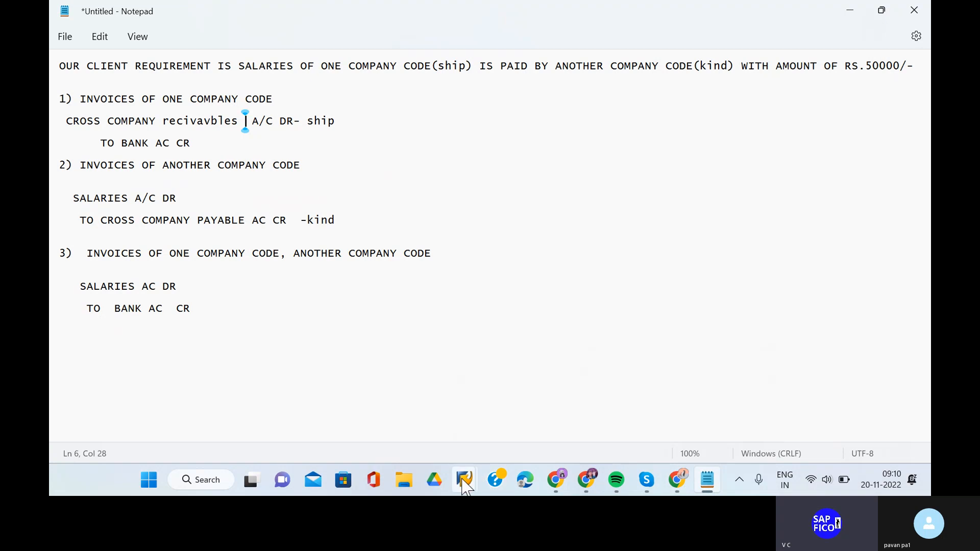
pyautogui.moveTo(462, 479); pyautogui.dragTo(677, 482)
pyautogui.moveTo(677, 485)
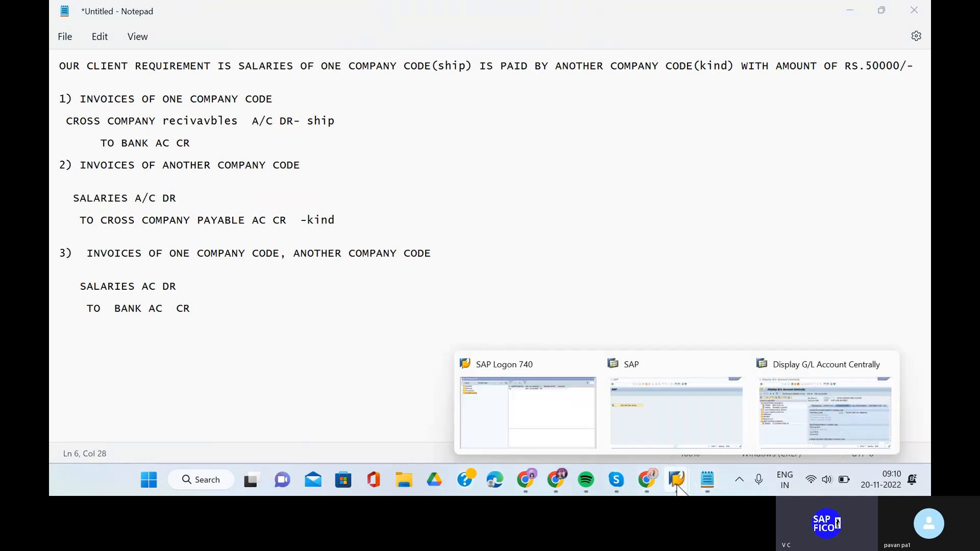
pyautogui.click(809, 435)
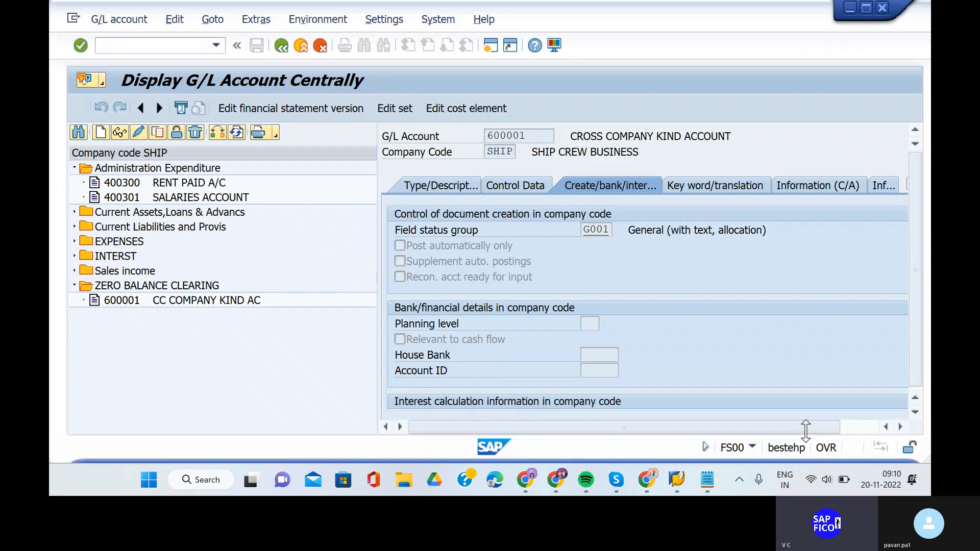
# - End the G/L account transaction with /n to return to the SAP start screen
pyautogui.click(183, 45)
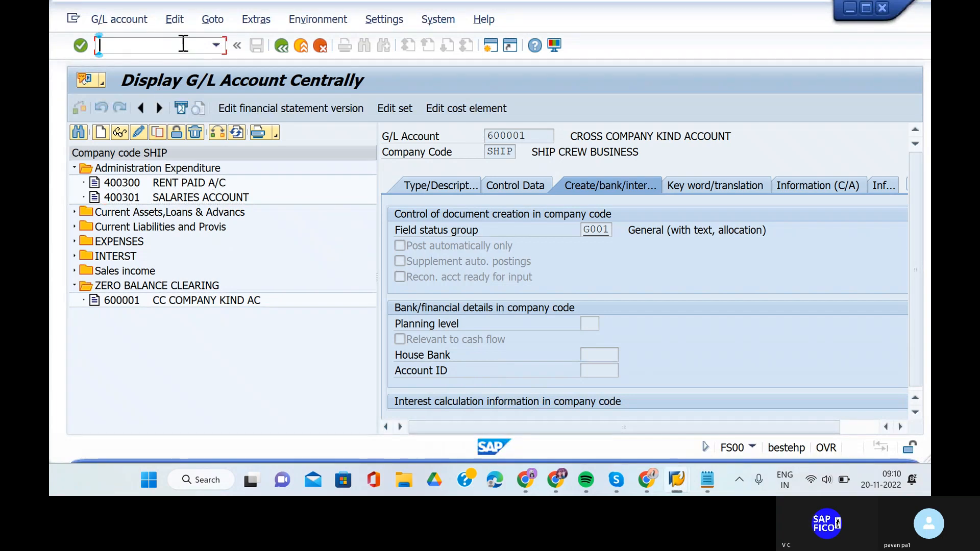
pyautogui.write('/n')
pyautogui.press('Return')
pyautogui.click(216, 47)
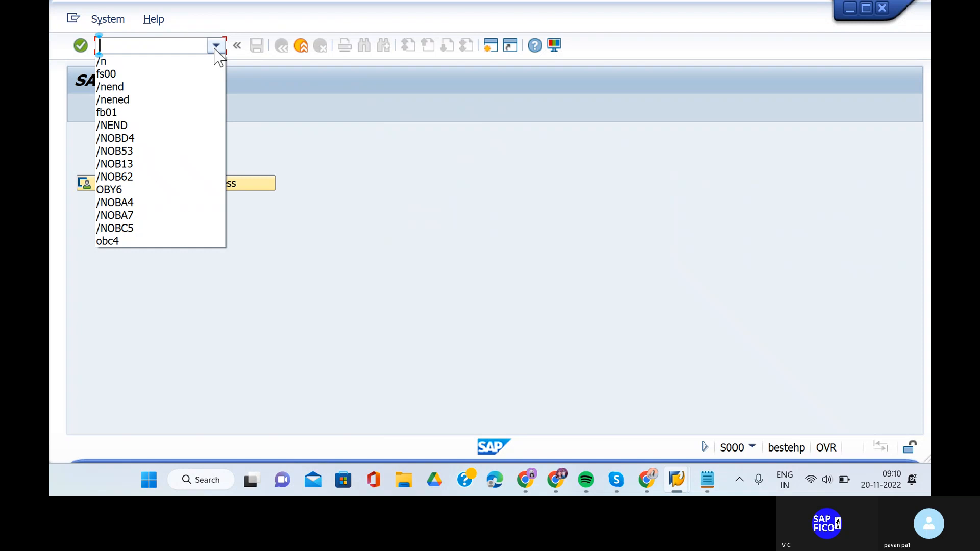
pyautogui.click(180, 44)
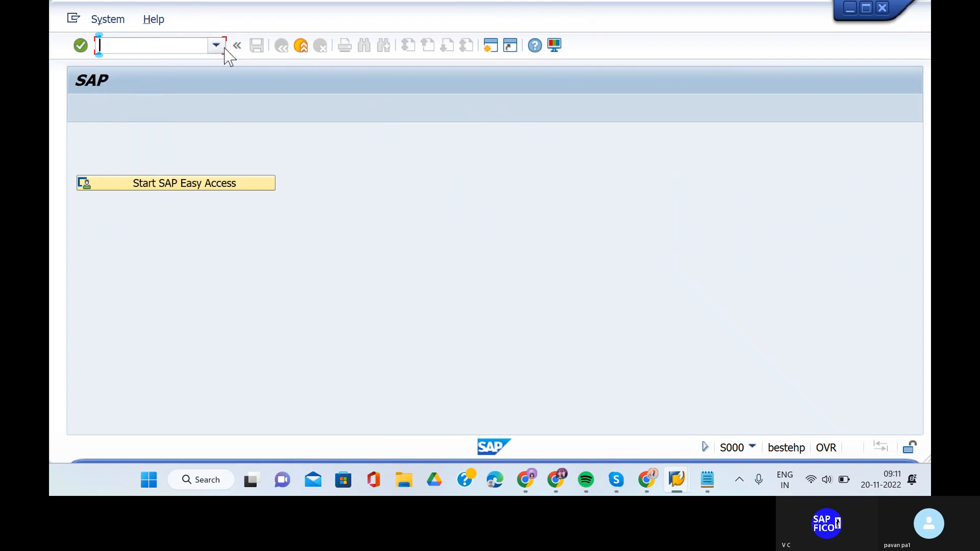
pyautogui.click(216, 45)
pyautogui.click(166, 47)
pyautogui.write('ob52')
pyautogui.press('Return')
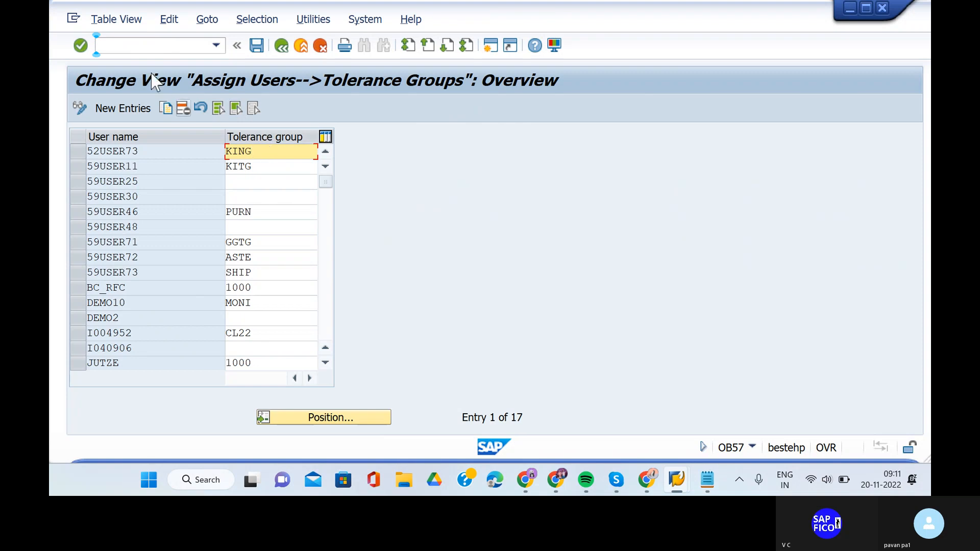
pyautogui.click(158, 43)
pyautogui.write('/n')
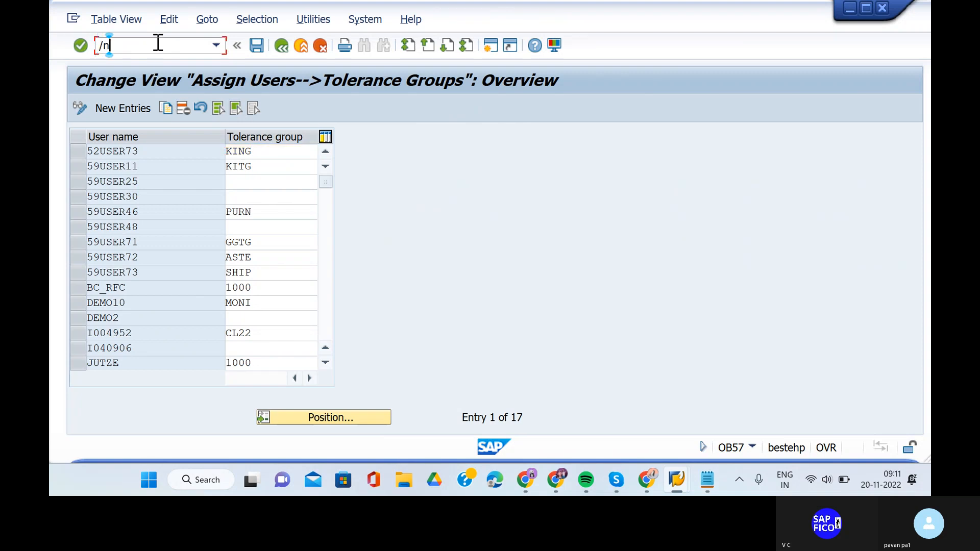
pyautogui.press('Return')
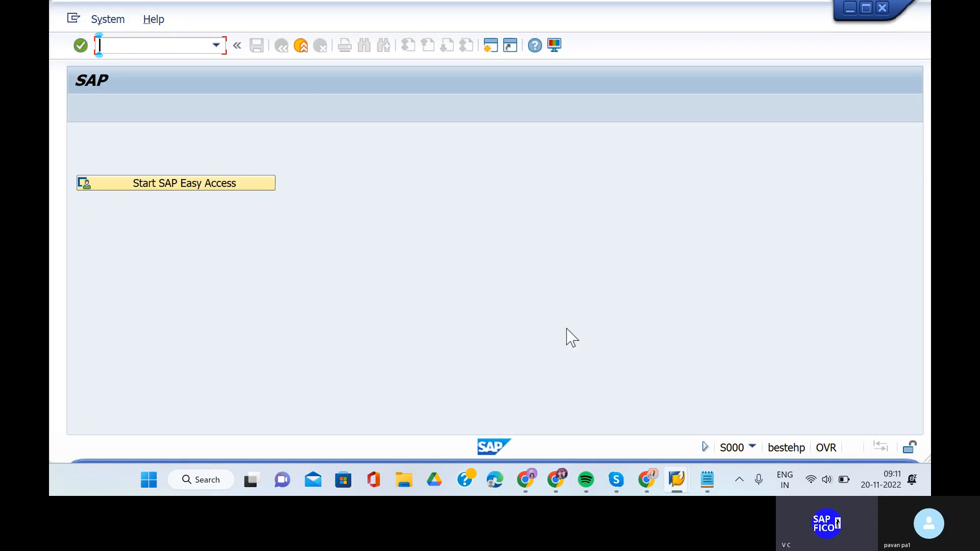
# - Switch to Notepad and add the line "prepare cross company code transactions" below the third journal entry
pyautogui.moveTo(708, 493)
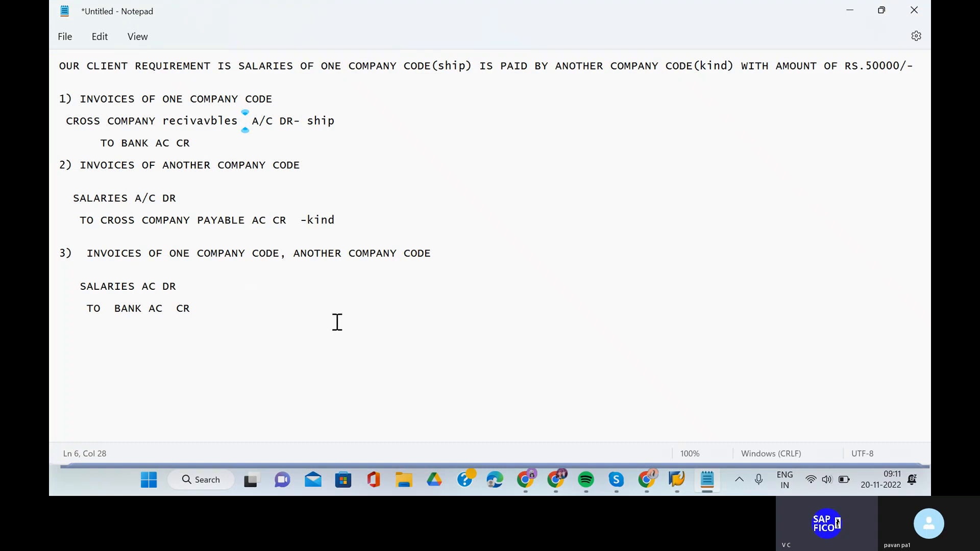
pyautogui.click(245, 302)
pyautogui.press('Down')
pyautogui.press('Down')
pyautogui.press('Down')
pyautogui.press('Down')
pyautogui.write('prepare ')
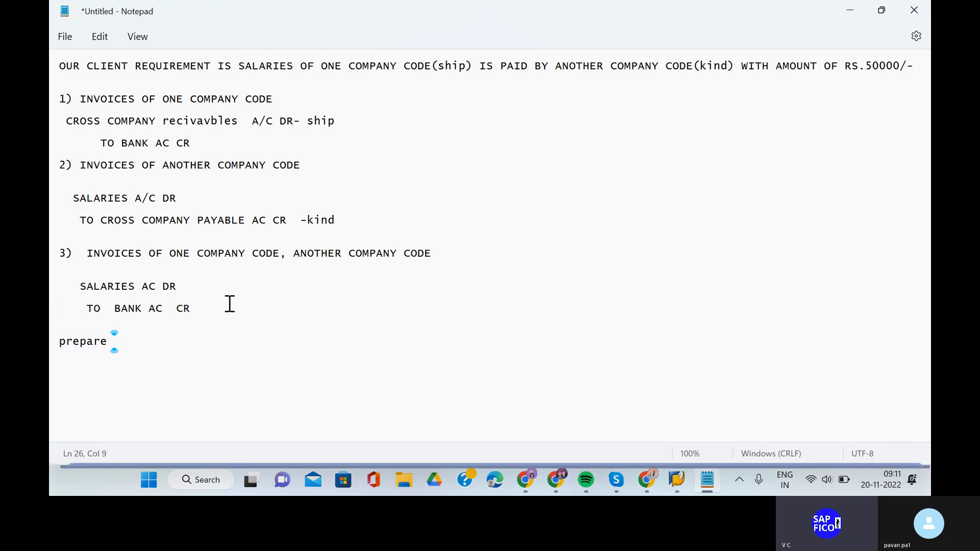
pyautogui.write('cross com')
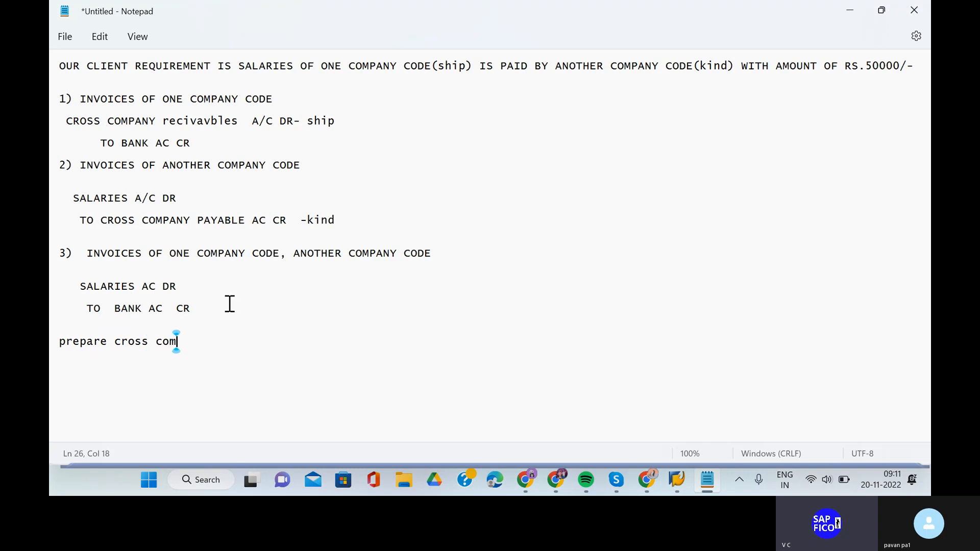
pyautogui.write('pany code tre')
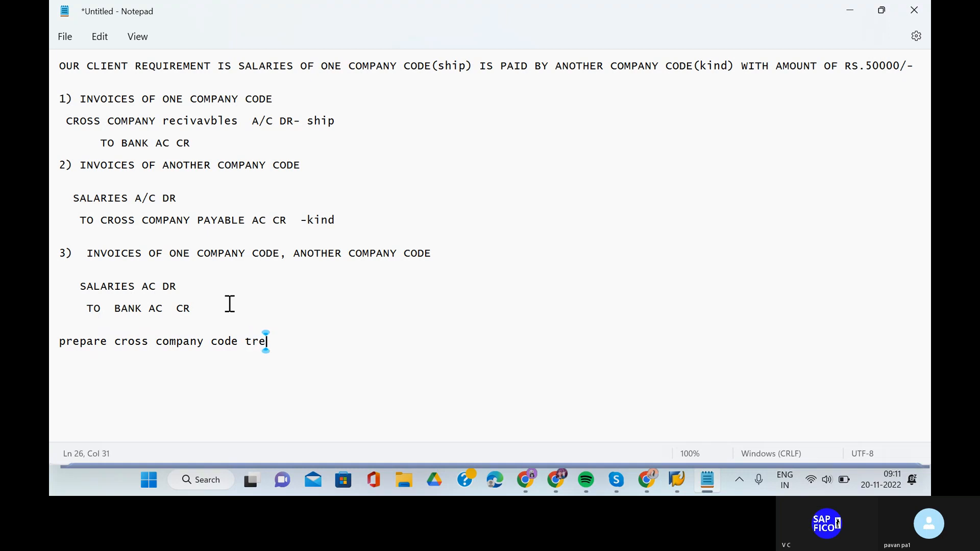
pyautogui.press('BackSpace')
pyautogui.write('ansactions')
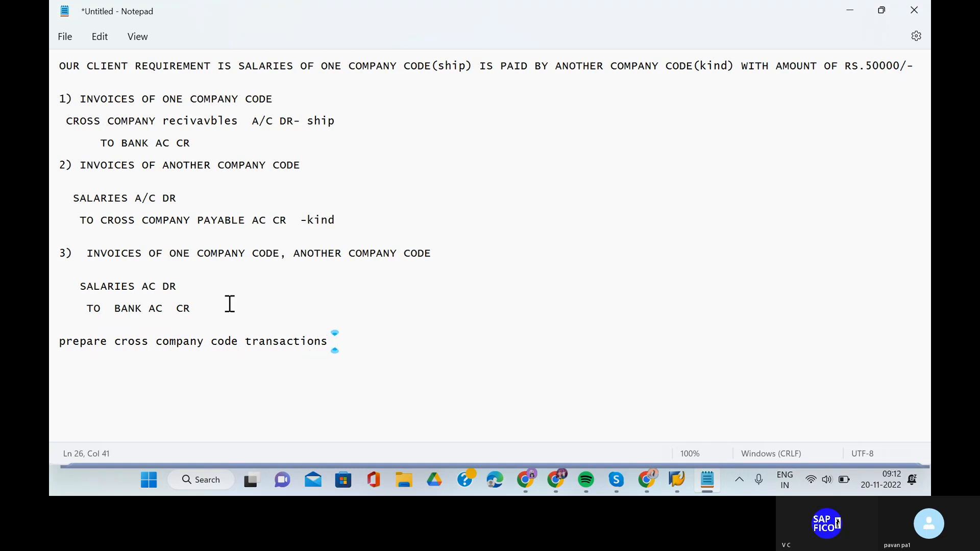
pyautogui.press('Return')
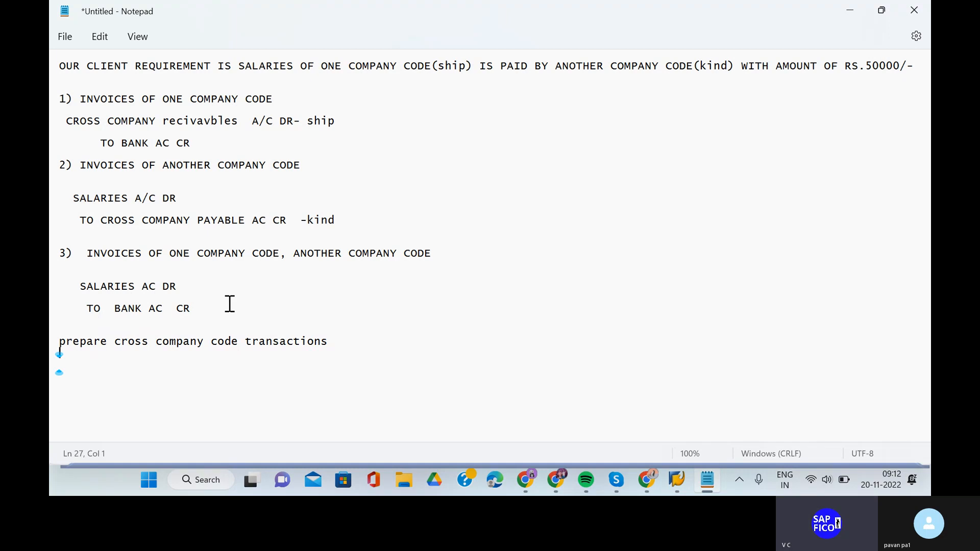
# - Extend the last line of the Notepad notes with "using code obya"
pyautogui.click(336, 343)
pyautogui.write('using ')
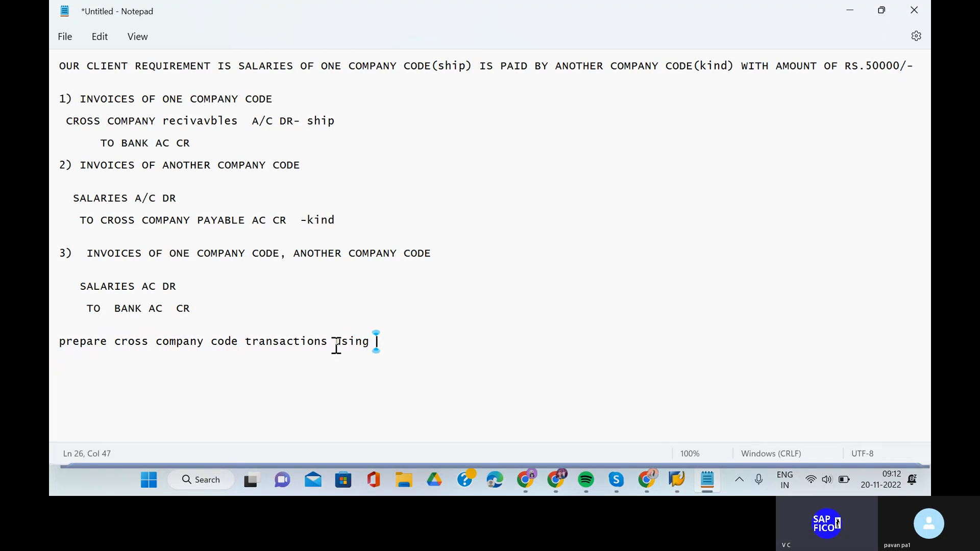
pyautogui.write('code obya')
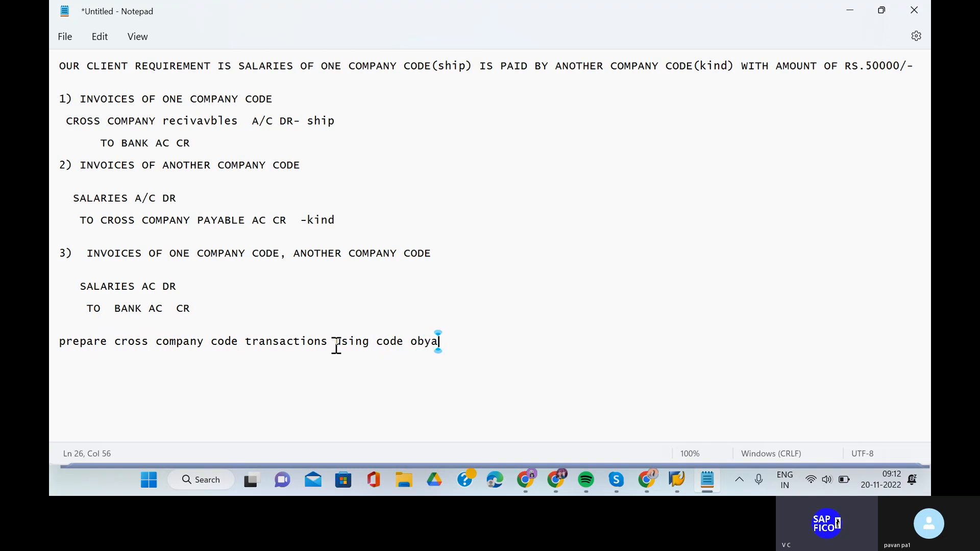
# - Switch to SAP and try to start transaction OBYA from the start screen
pyautogui.click(674, 488)
pyautogui.click(645, 449)
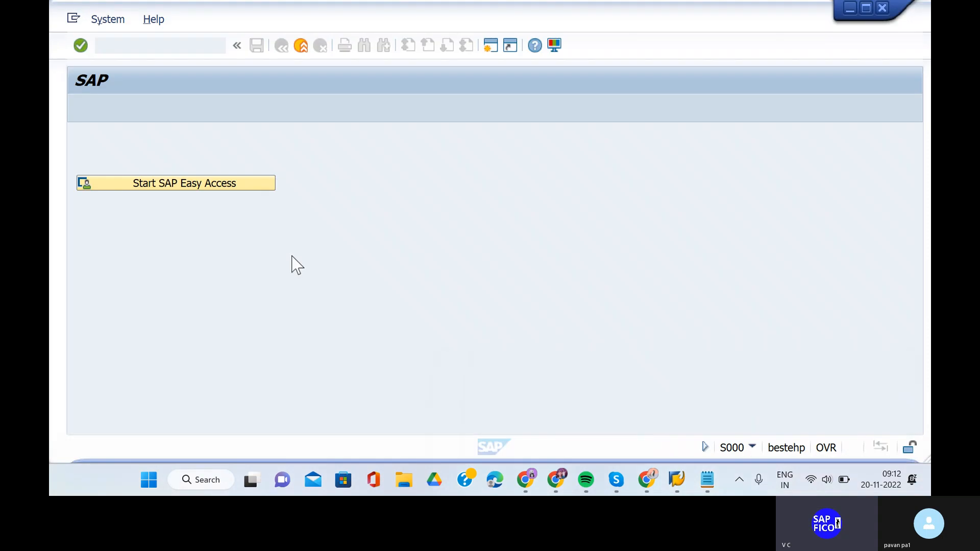
pyautogui.write('OBYA')
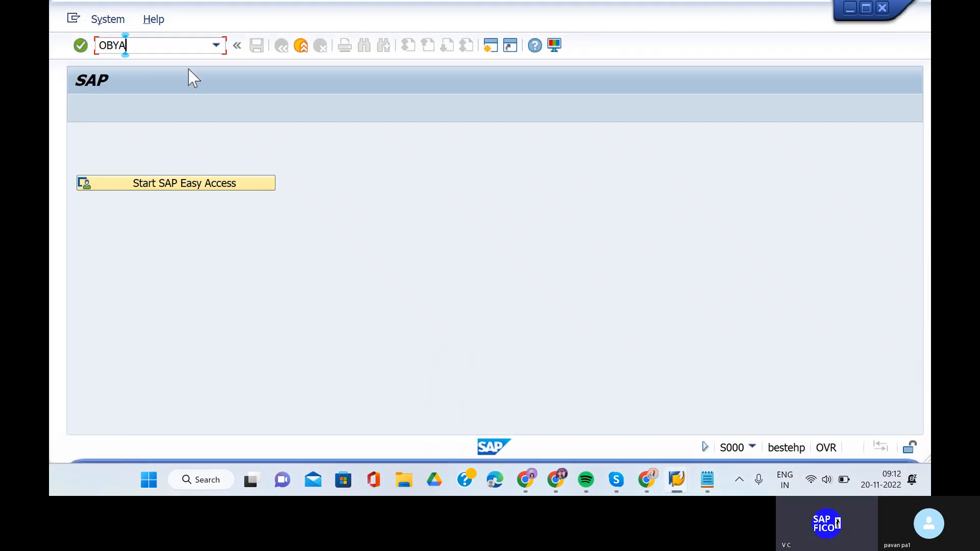
pyautogui.press('Return')
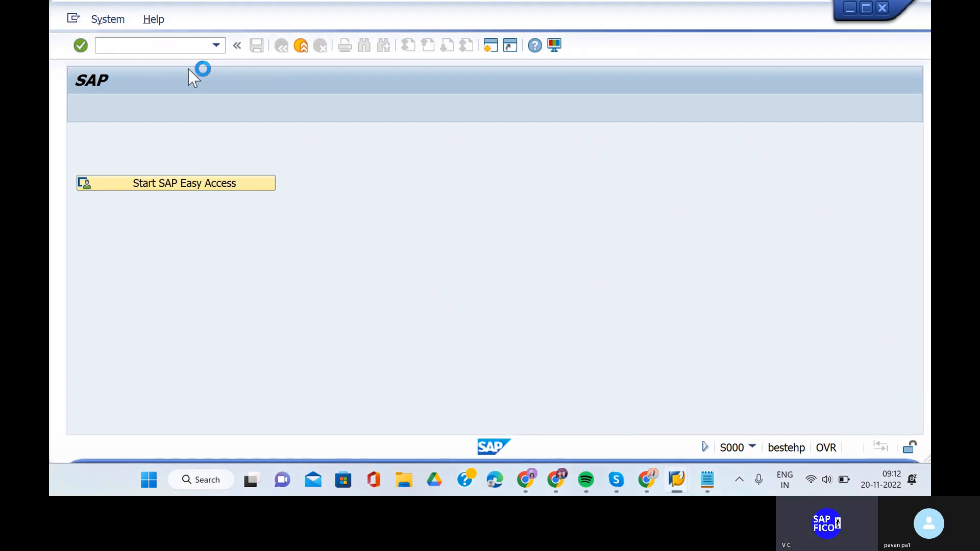
# - Switch to Notepad and rewrite the end of the last line as "code- OBYA", with the transaction code in capitals
pyautogui.click(707, 480)
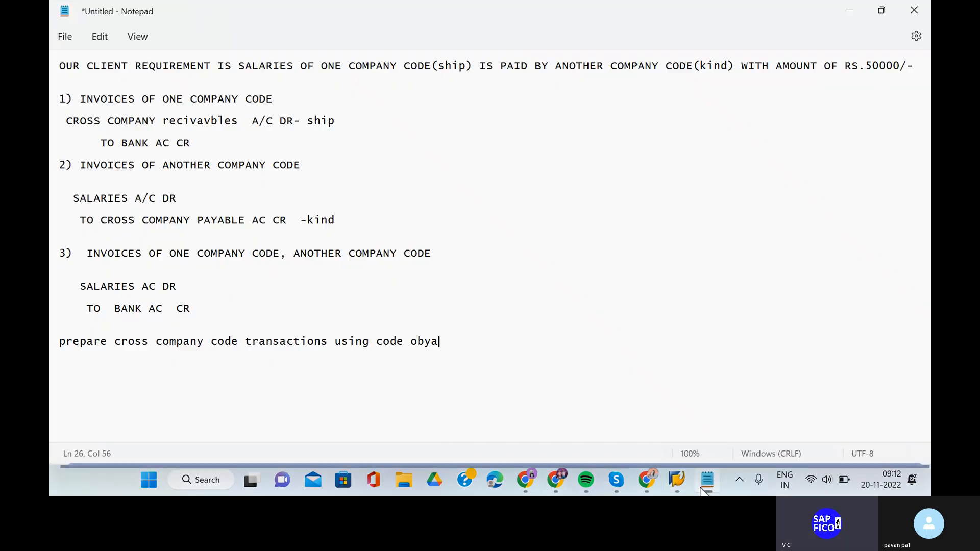
pyautogui.press('BackSpace')
pyautogui.press('BackSpace')
pyautogui.press('BackSpace')
pyautogui.press('BackSpace')
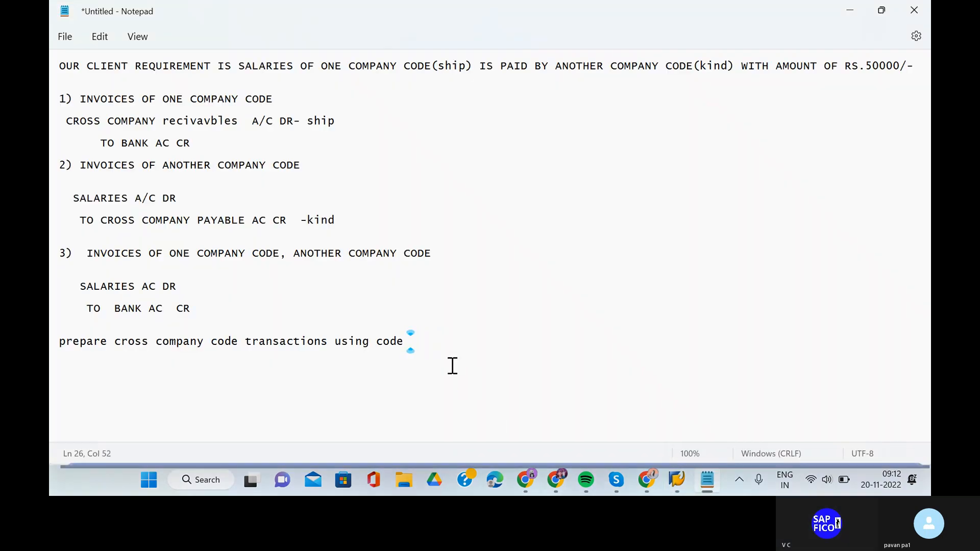
pyautogui.write('OBYA')
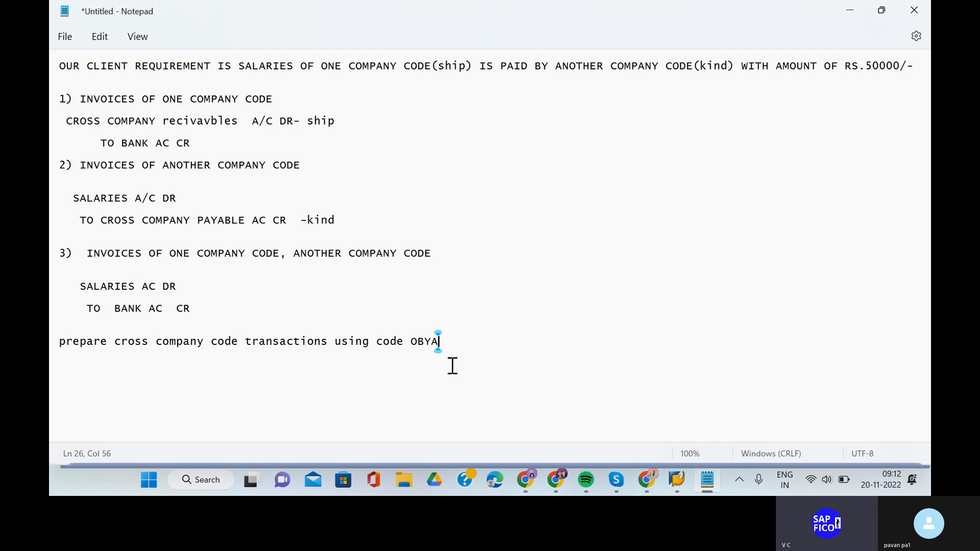
pyautogui.click(406, 343)
pyautogui.write('-')
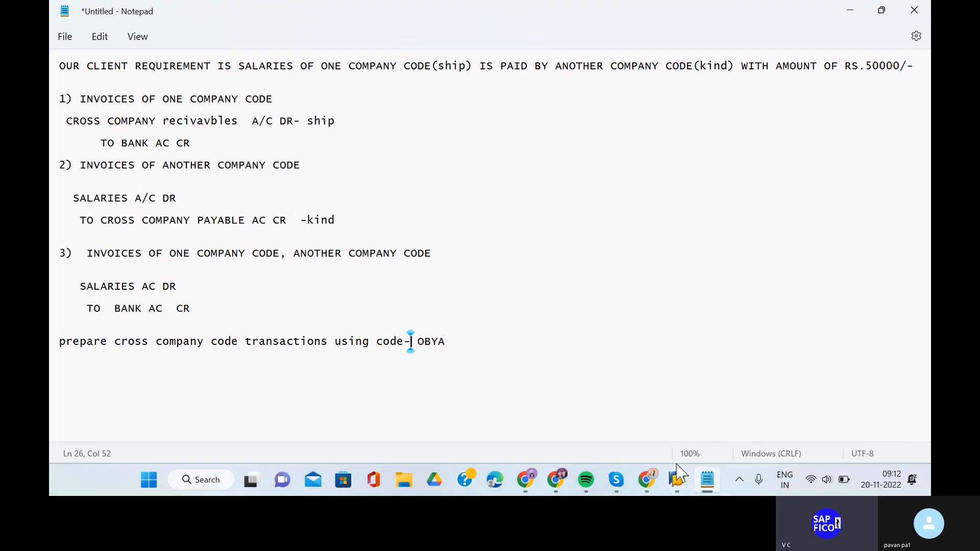
# - Return to SAP, start transaction OBYA, and dismiss the connection error dialogs
pyautogui.click(677, 479)
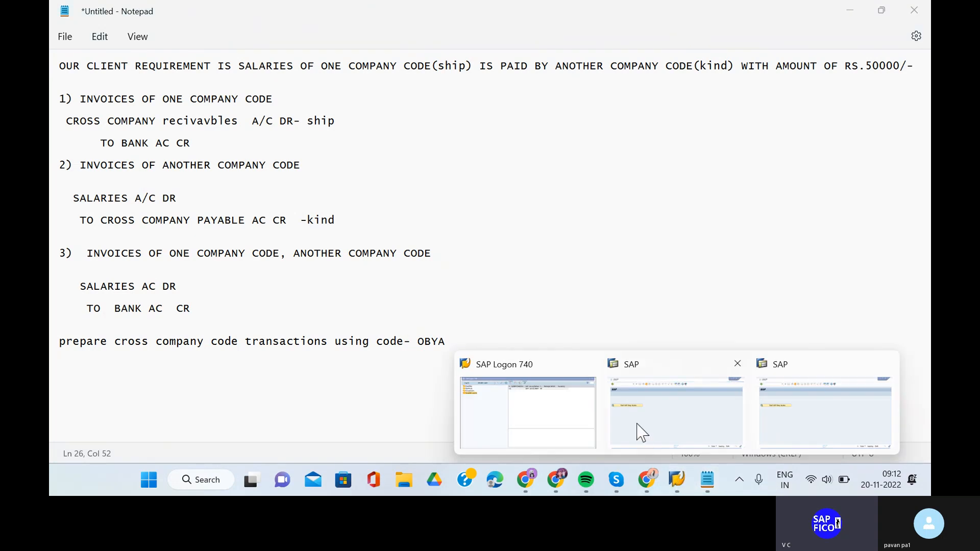
pyautogui.click(640, 431)
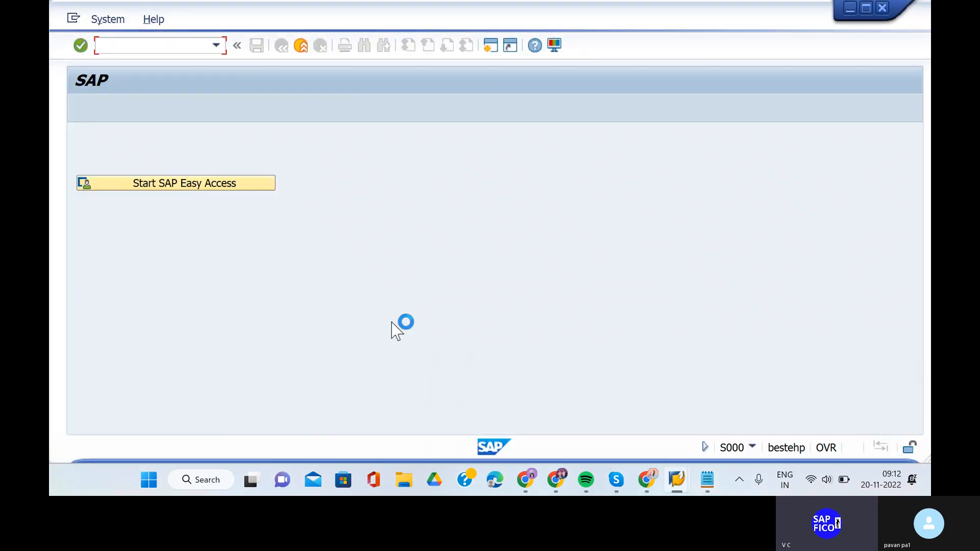
pyautogui.click(186, 45)
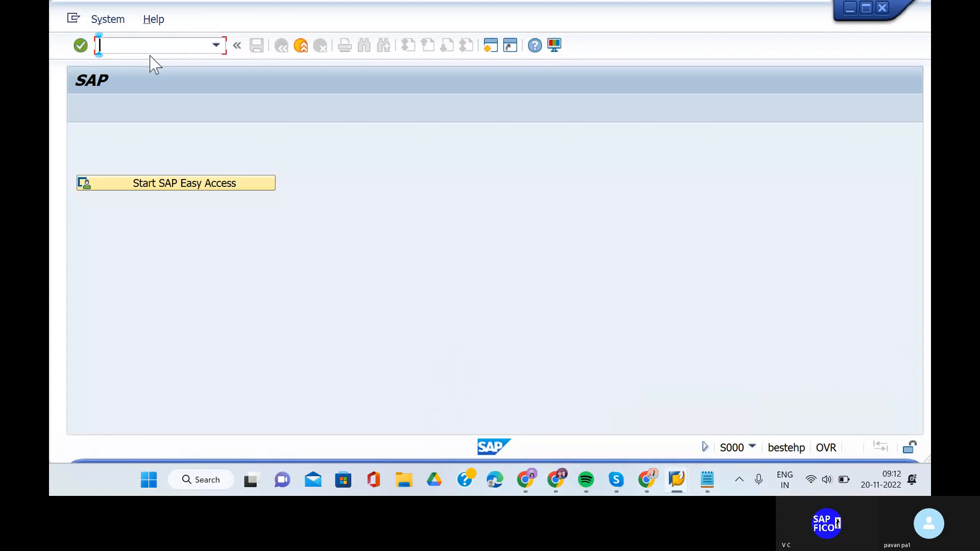
pyautogui.write('OBYA')
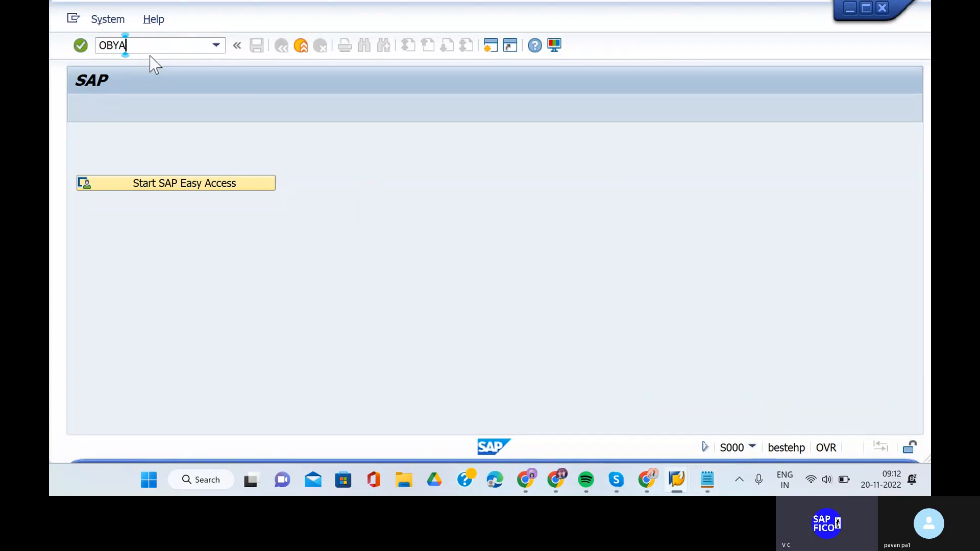
pyautogui.press('Return')
pyautogui.click(531, 304)
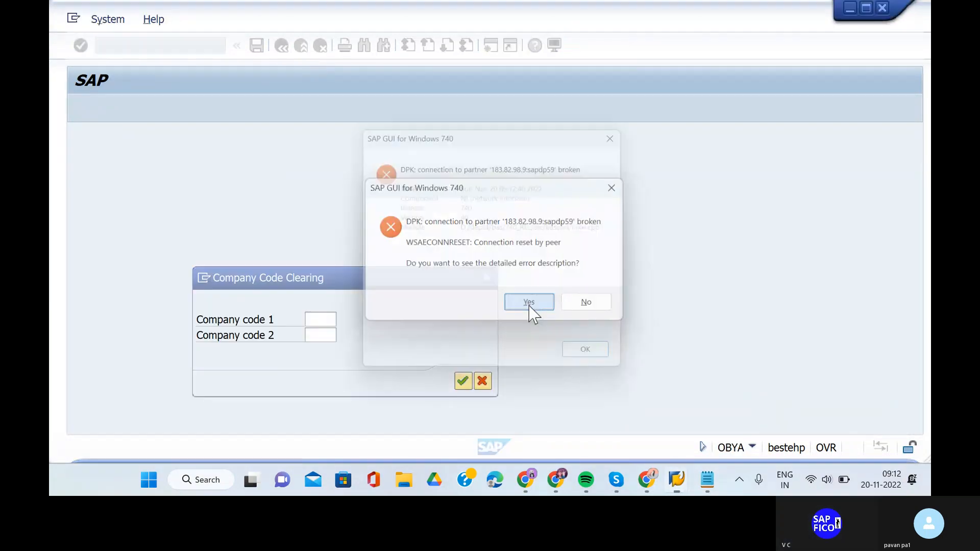
pyautogui.click(597, 362)
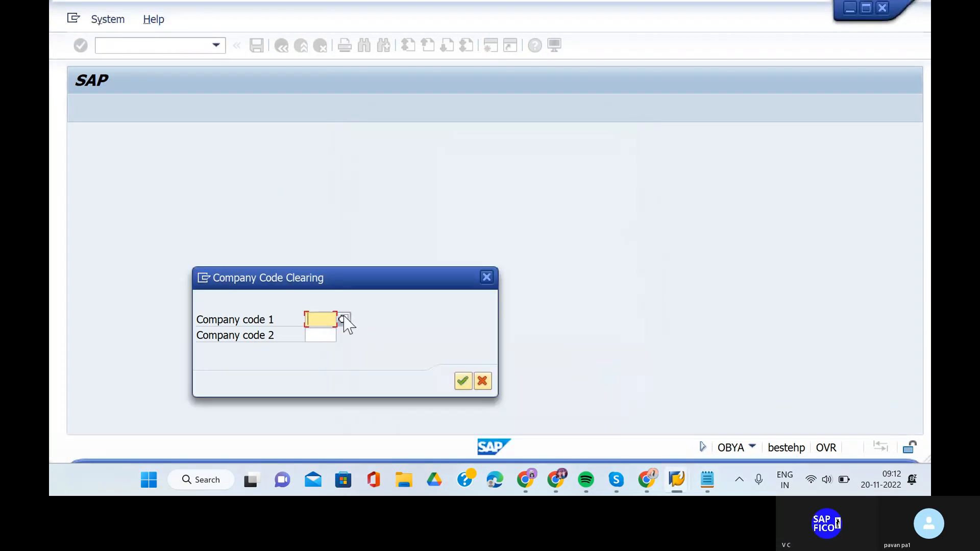
# - Enter KIND as company code 1 and SHIP as company code 2, and open their clearing account configuration
pyautogui.click(319, 324)
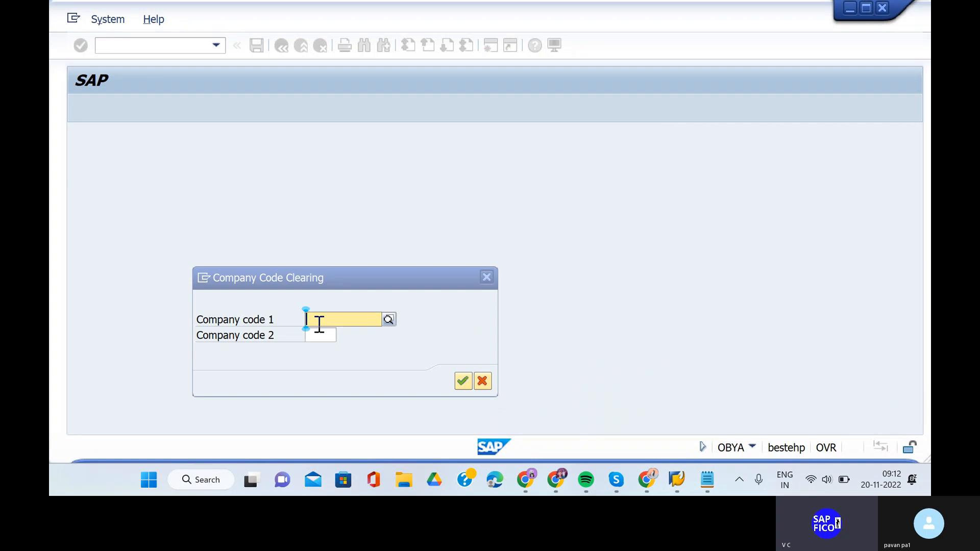
pyautogui.click(596, 320)
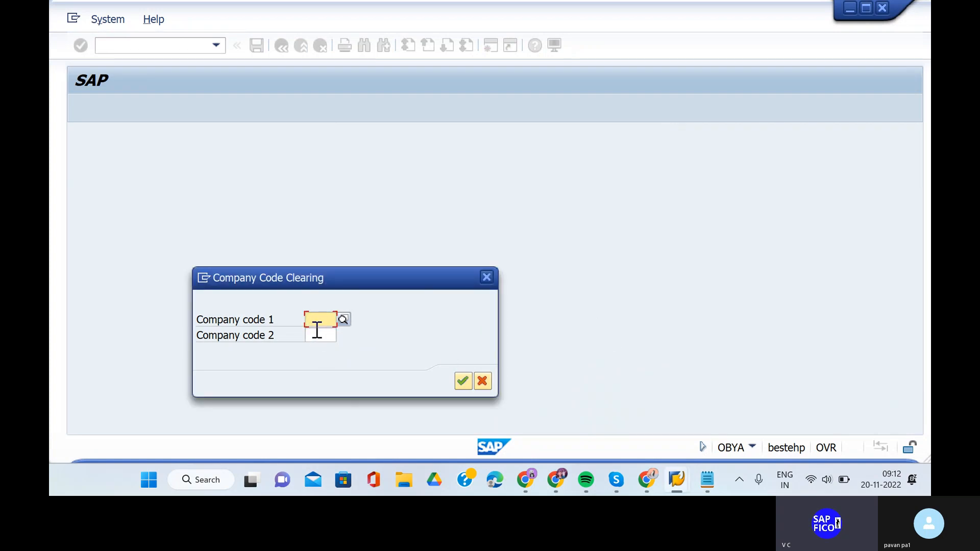
pyautogui.write('KIND')
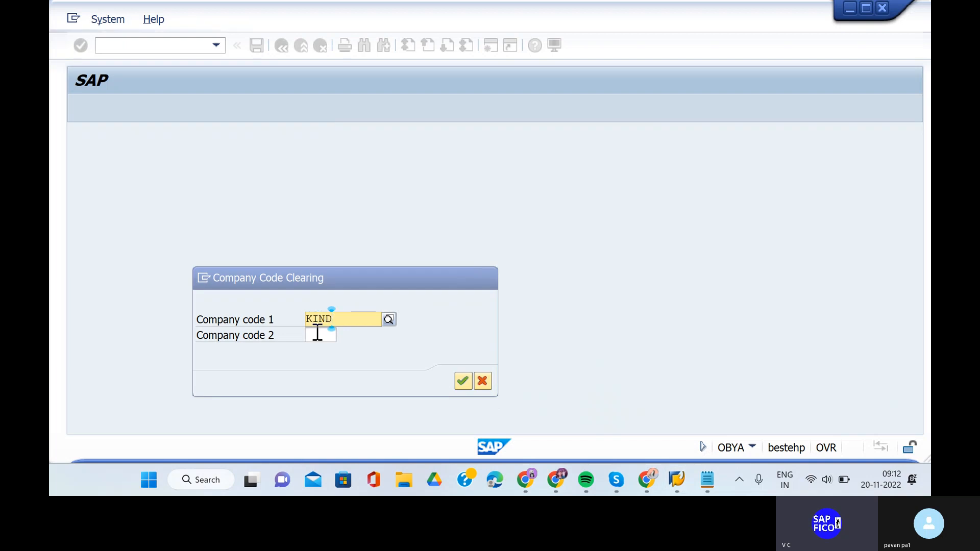
pyautogui.click(322, 351)
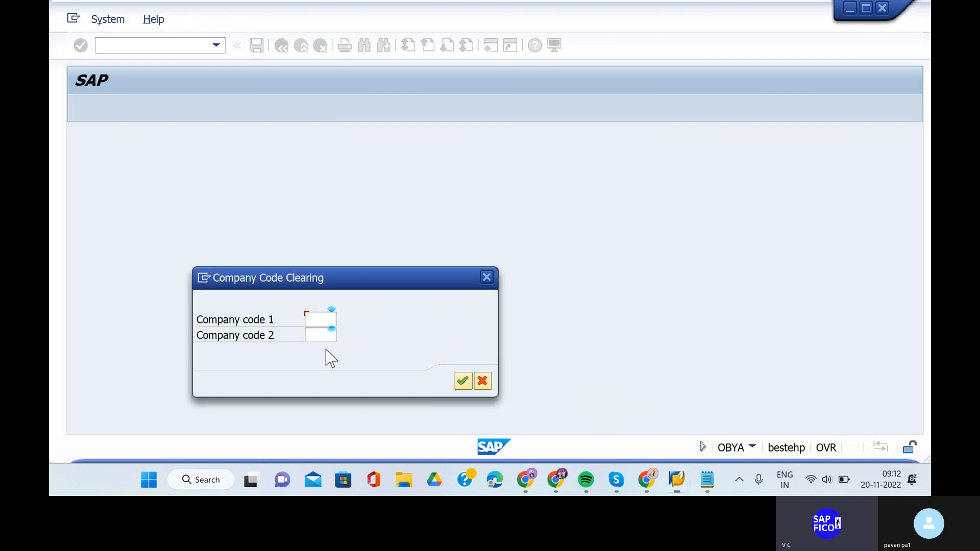
pyautogui.click(312, 335)
pyautogui.write('SH')
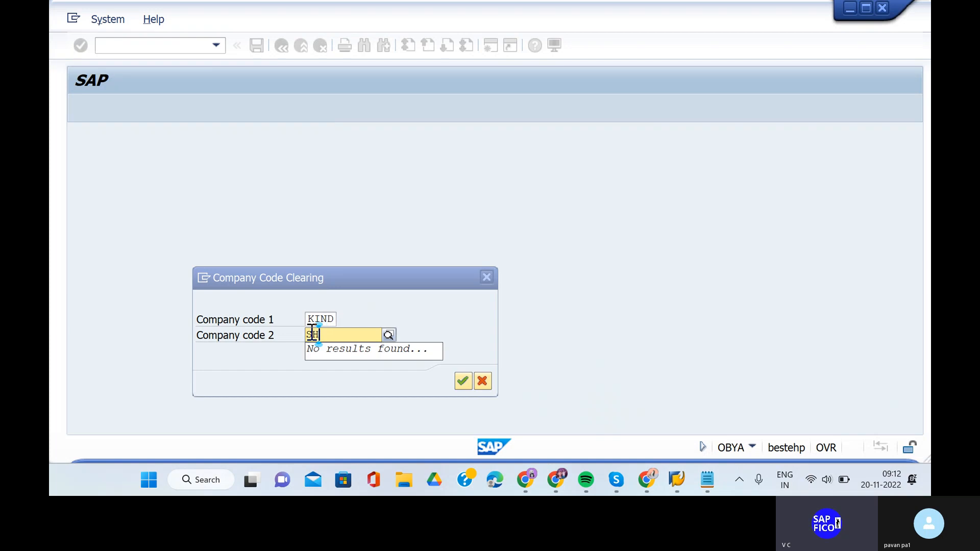
pyautogui.write('IP')
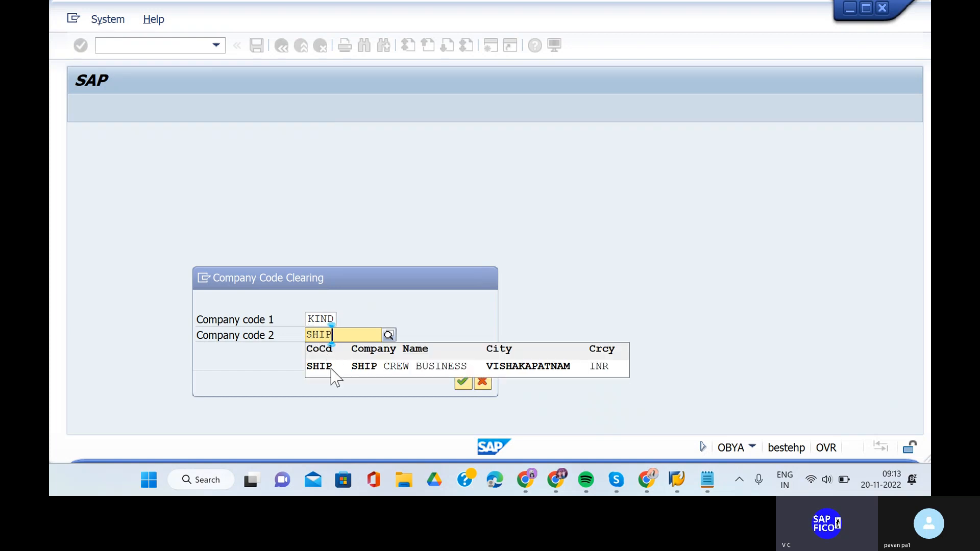
pyautogui.click(363, 368)
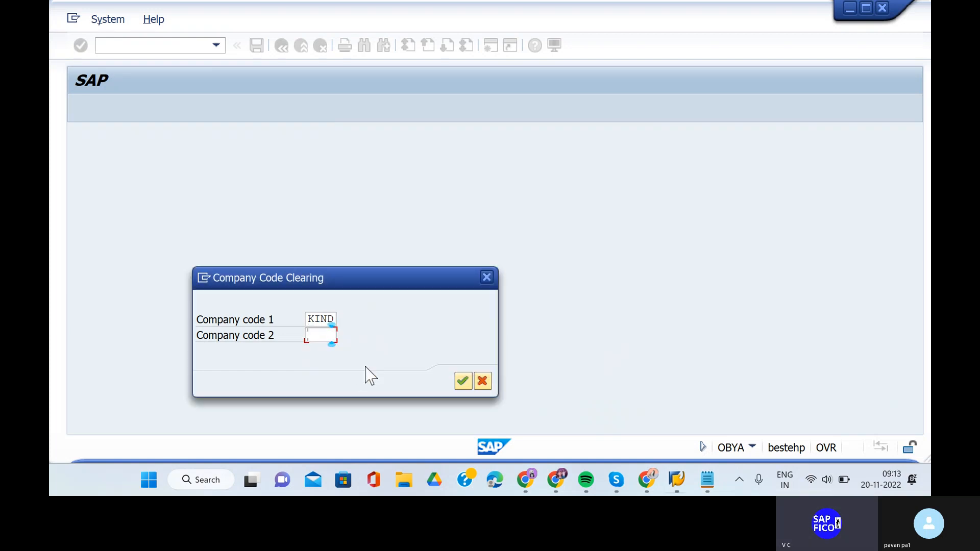
pyautogui.click(467, 387)
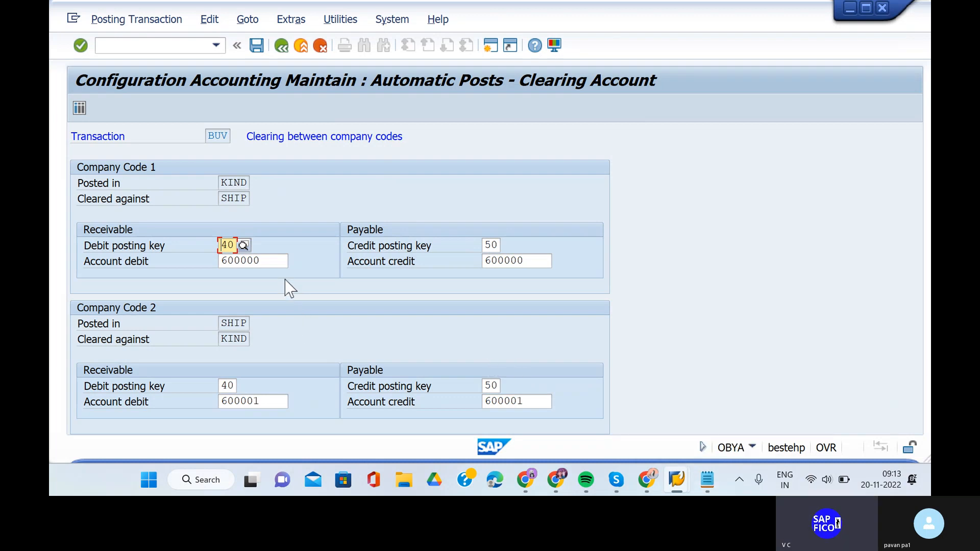
# - Look up SHIP's G/L account list from KIND's receivable debit account, then close it without choosing an account
pyautogui.click(267, 259)
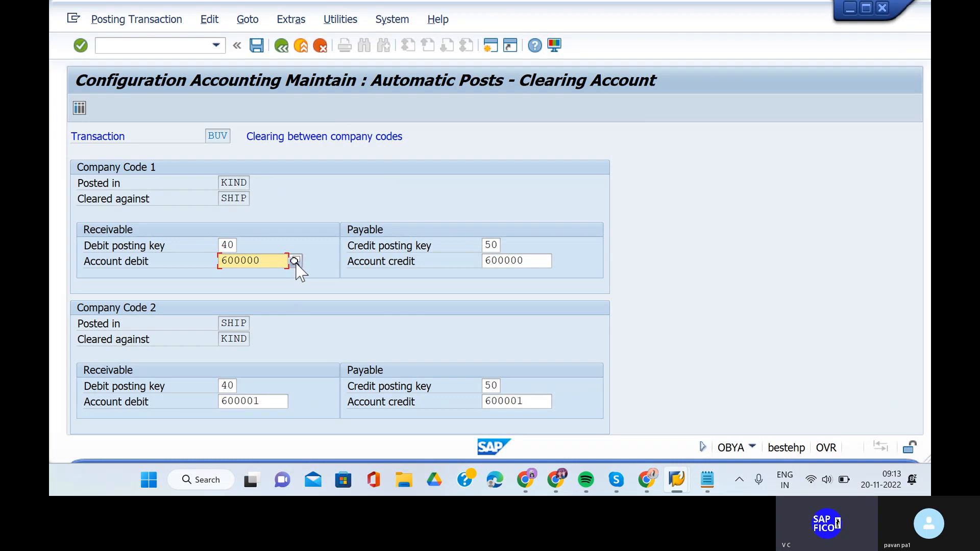
pyautogui.click(295, 261)
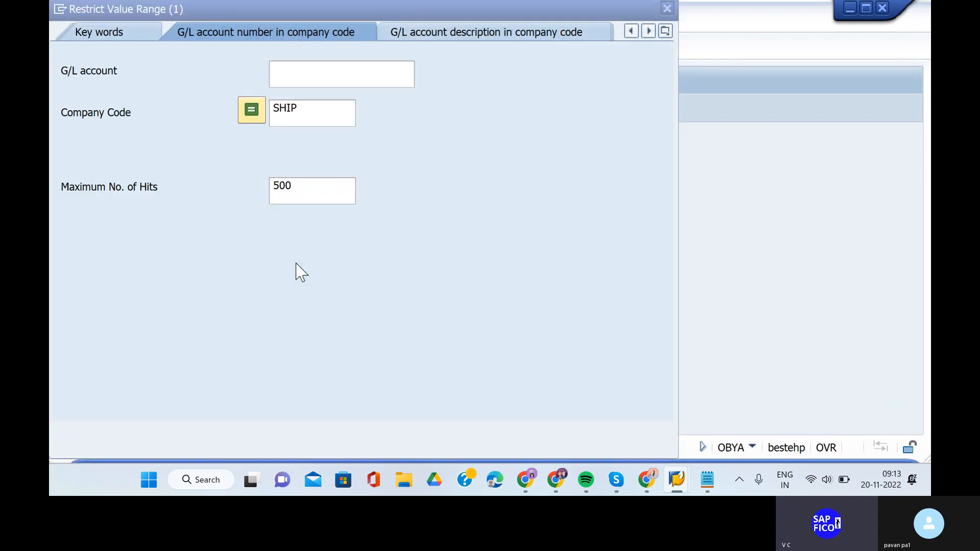
pyautogui.click(628, 431)
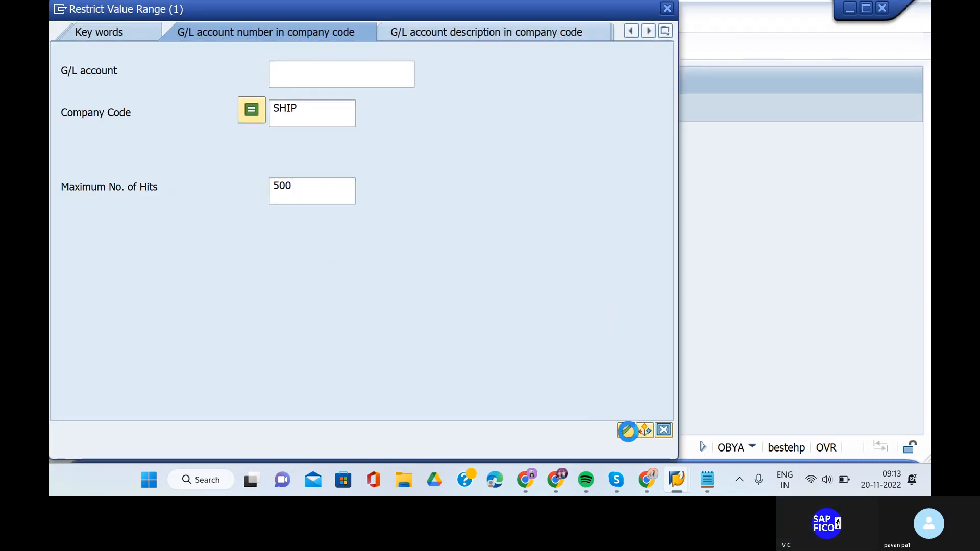
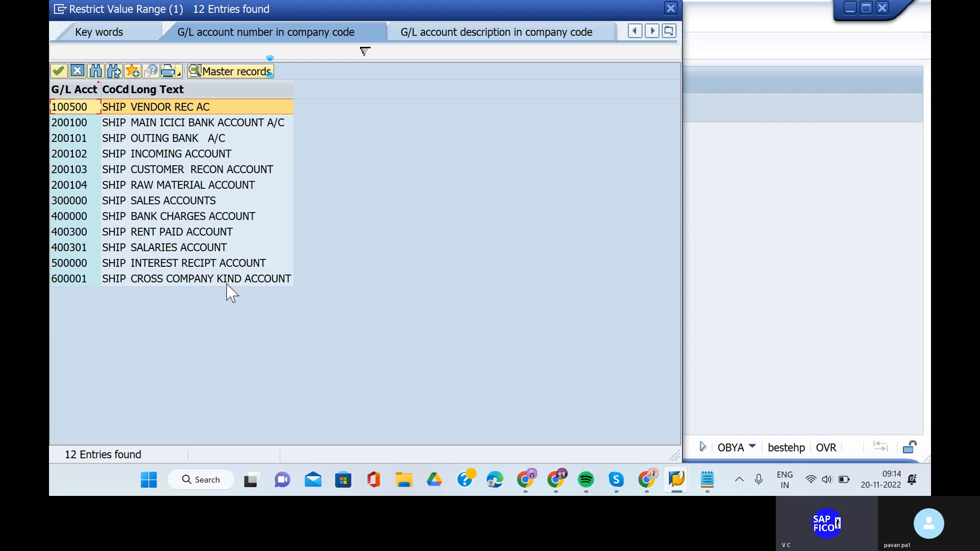
pyautogui.click(671, 8)
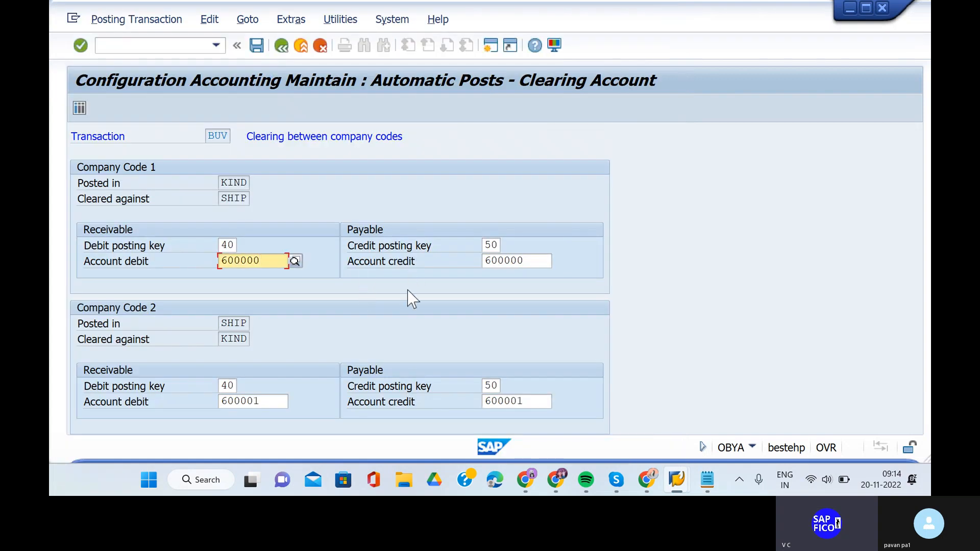
# - Check SHIP's G/L account list from KIND's payable credit account, close it, and go to SHIP's receivable debit account
pyautogui.click(529, 262)
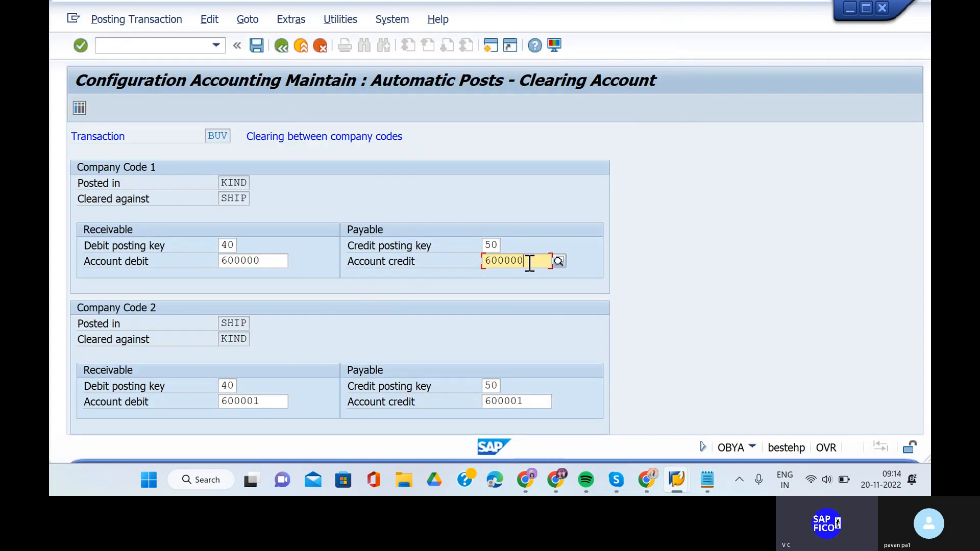
pyautogui.click(559, 261)
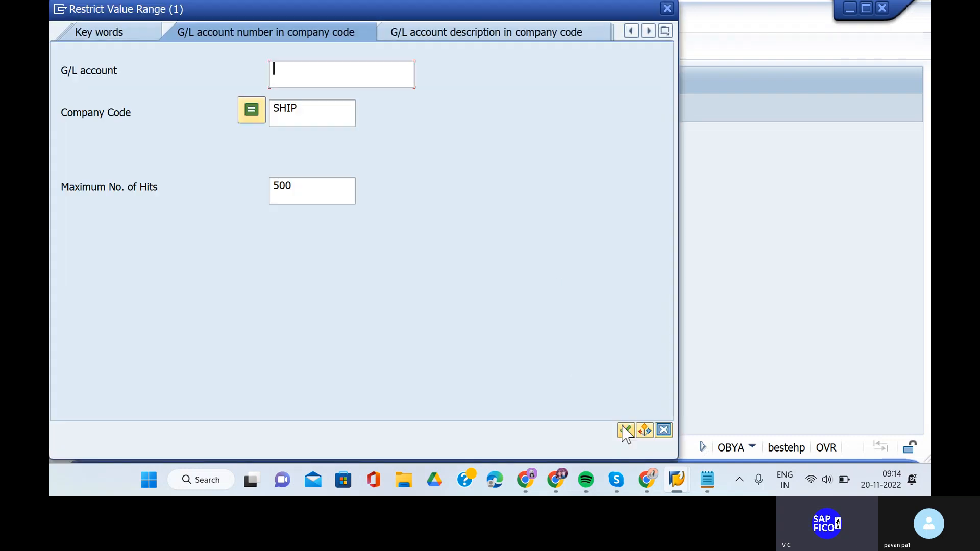
pyautogui.click(624, 430)
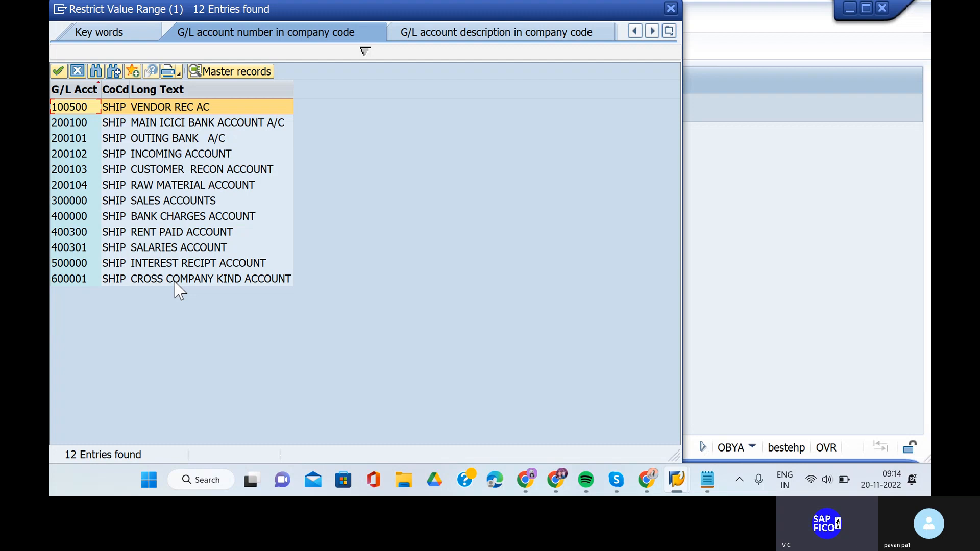
pyautogui.click(670, 8)
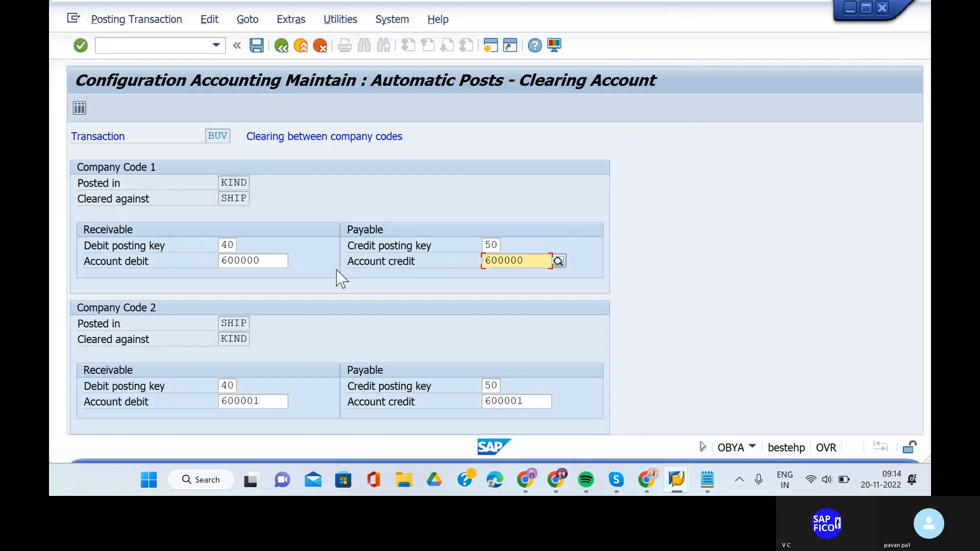
pyautogui.click(260, 400)
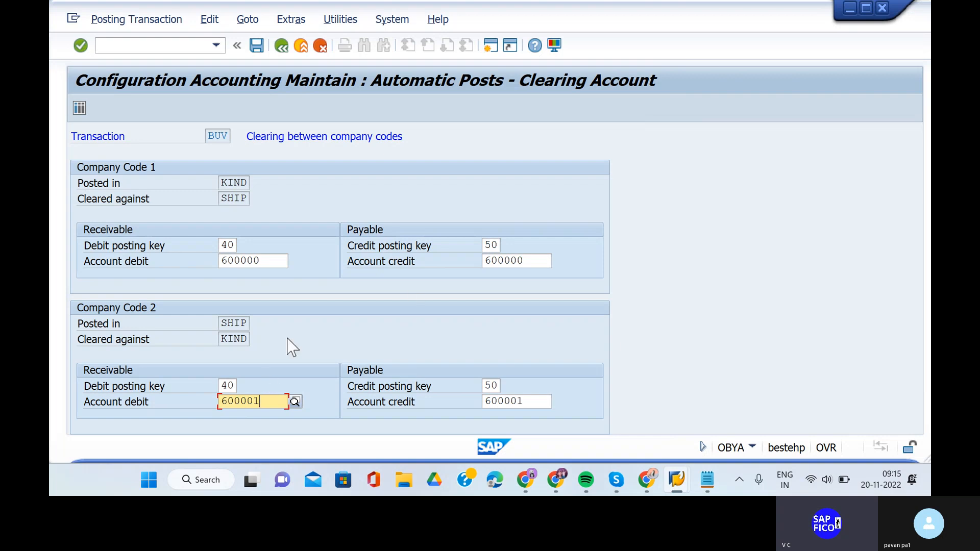
# - Switch to the Notepad notes and add the line "POST ONE TRANSACTION USING TCODE -FB01" below the OBYA line
pyautogui.click(707, 482)
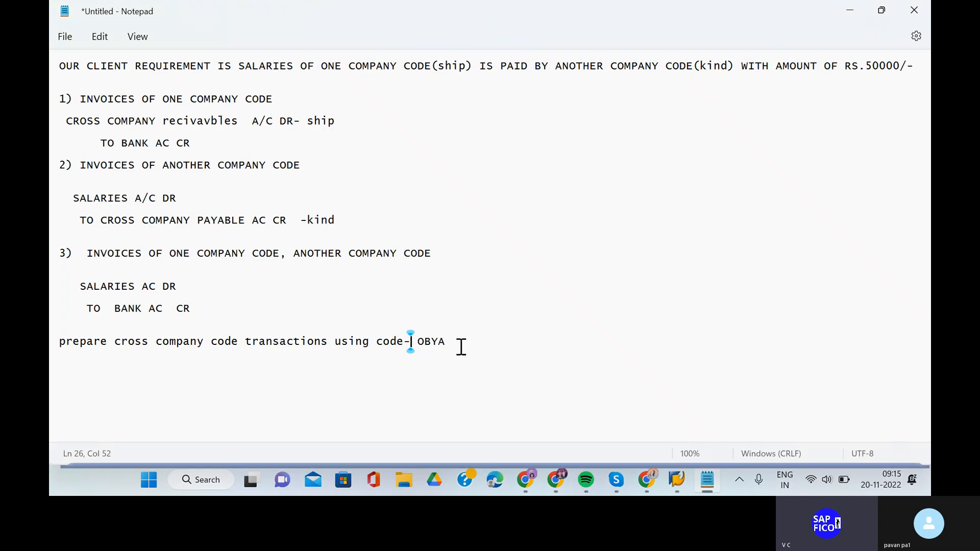
pyautogui.click(458, 345)
pyautogui.press('Return')
pyautogui.press('Return')
pyautogui.write('POST ')
pyautogui.write('TR')
pyautogui.press('BackSpace')
pyautogui.press('BackSpace')
pyautogui.write('ONE ')
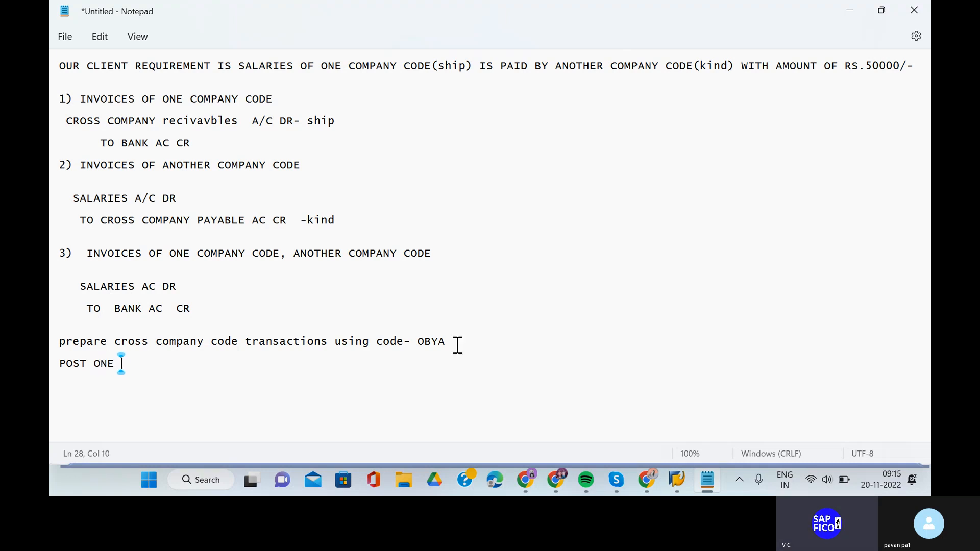
pyautogui.write('TRANS')
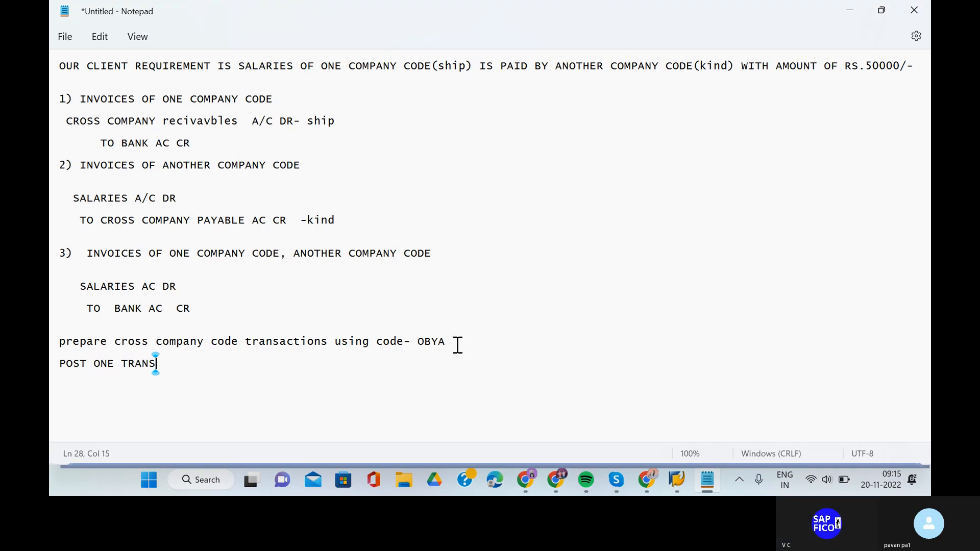
pyautogui.write('ACTION USING TOCDE')
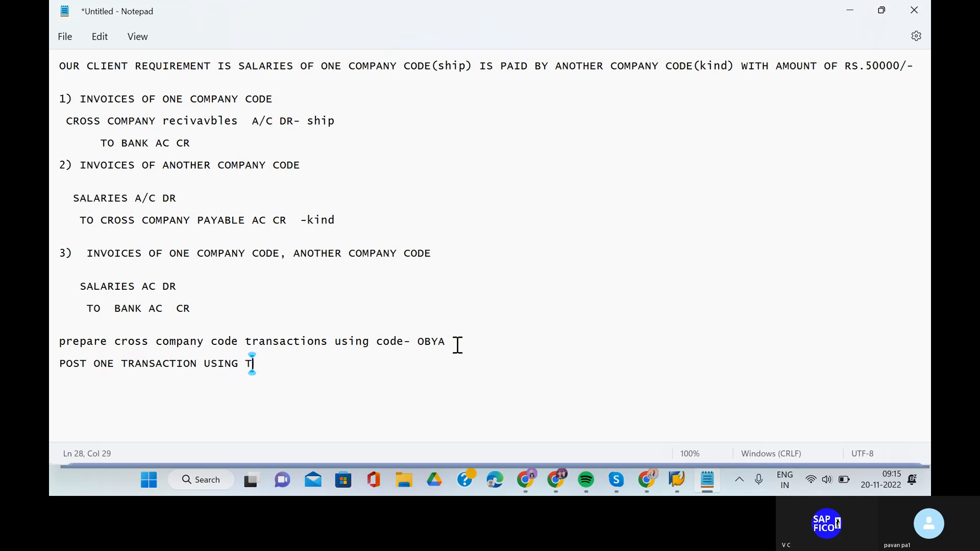
pyautogui.press('BackSpace')
pyautogui.press('BackSpace')
pyautogui.press('BackSpace')
pyautogui.press('BackSpace')
pyautogui.write('CODE')
pyautogui.write(' FB01')
pyautogui.click(287, 364)
pyautogui.write('-')
# - Return to the SAP clearing account window and start transaction FB01 with /NFB01
pyautogui.moveTo(675, 491)
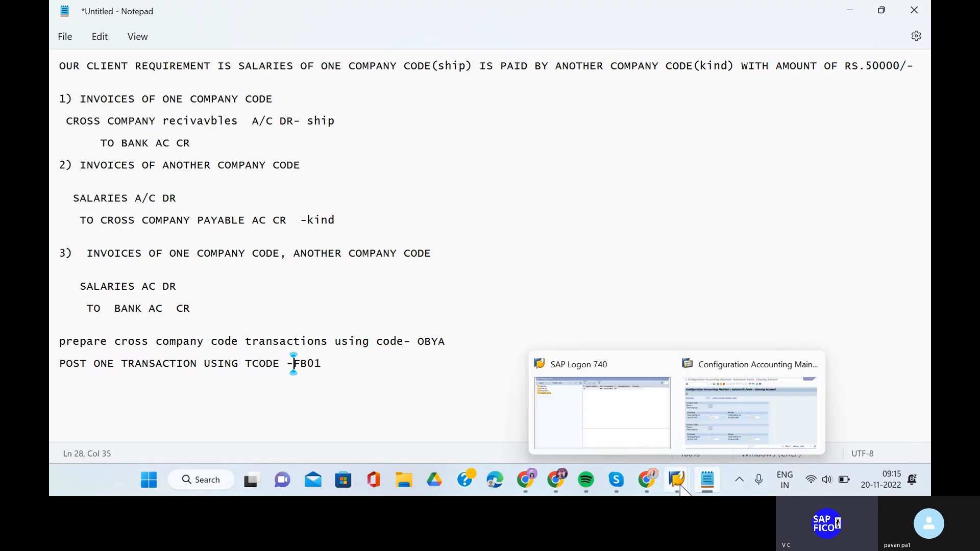
pyautogui.click(743, 424)
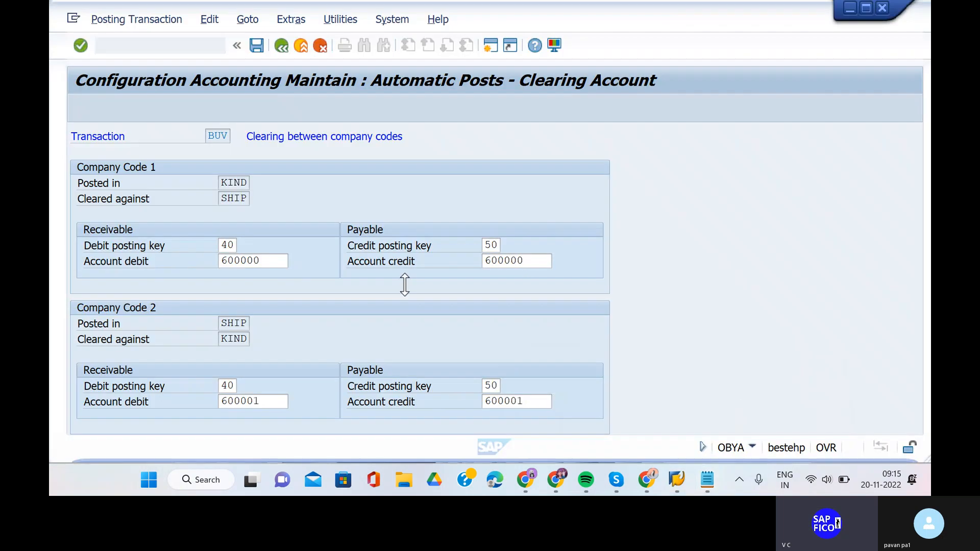
pyautogui.click(172, 46)
pyautogui.write('/NFB01')
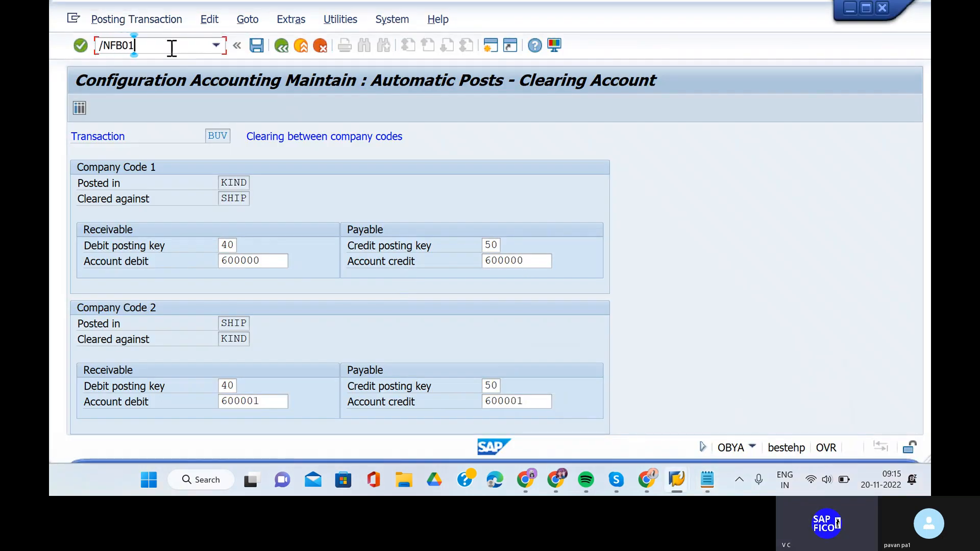
pyautogui.press('Return')
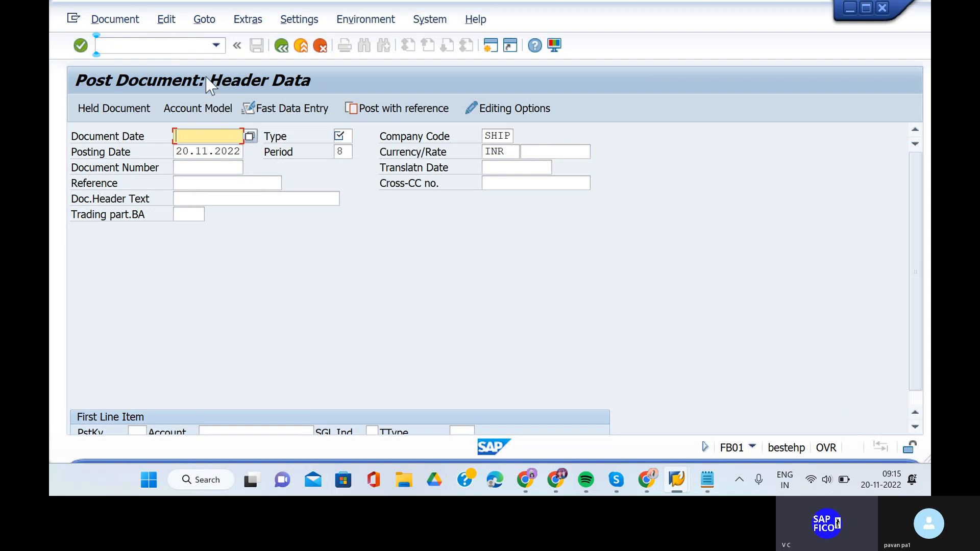
# - Enter 20.11.2022 as the document date and set the company code to KIND
pyautogui.write('20.11.2022')
pyautogui.click(510, 135)
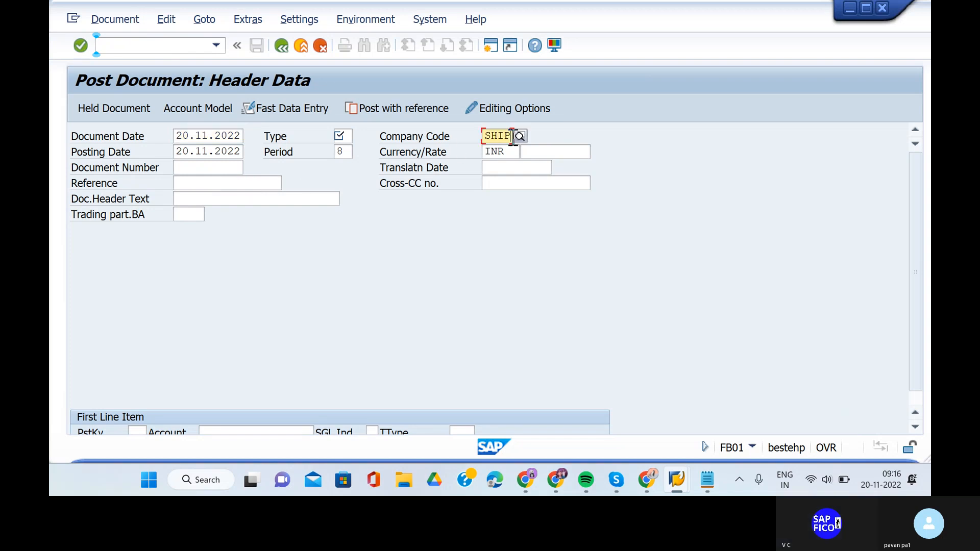
pyautogui.press('BackSpace')
pyautogui.press('BackSpace')
pyautogui.press('BackSpace')
pyautogui.press('BackSpace')
pyautogui.write('KIND')
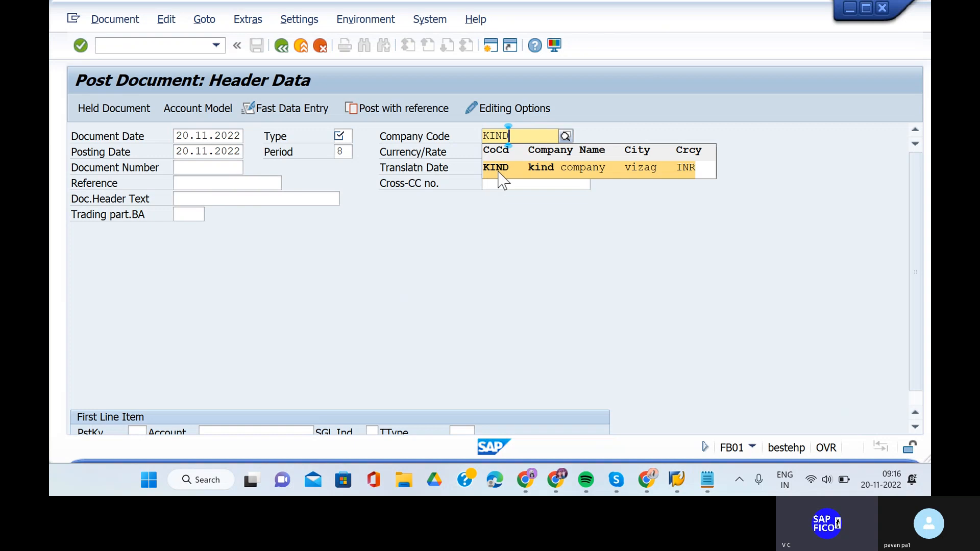
pyautogui.click(501, 173)
# - Set the document type to SA and enter CROSS COMPANY TESTING as the document header text
pyautogui.click(349, 134)
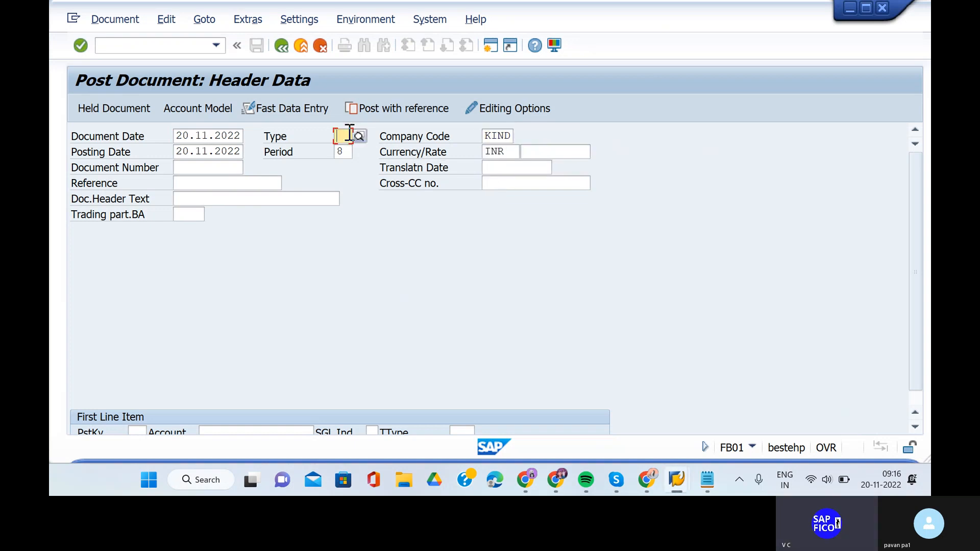
pyautogui.click(350, 173)
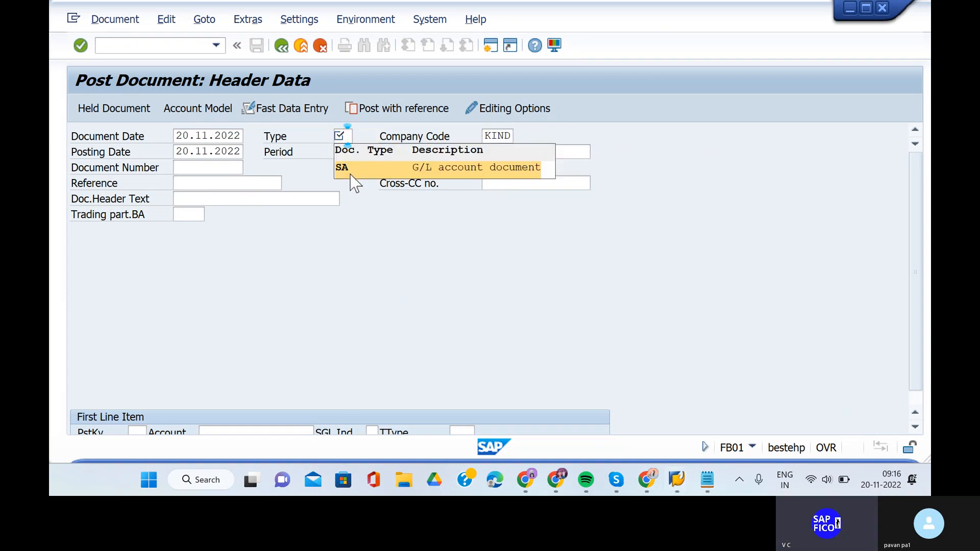
pyautogui.click(196, 199)
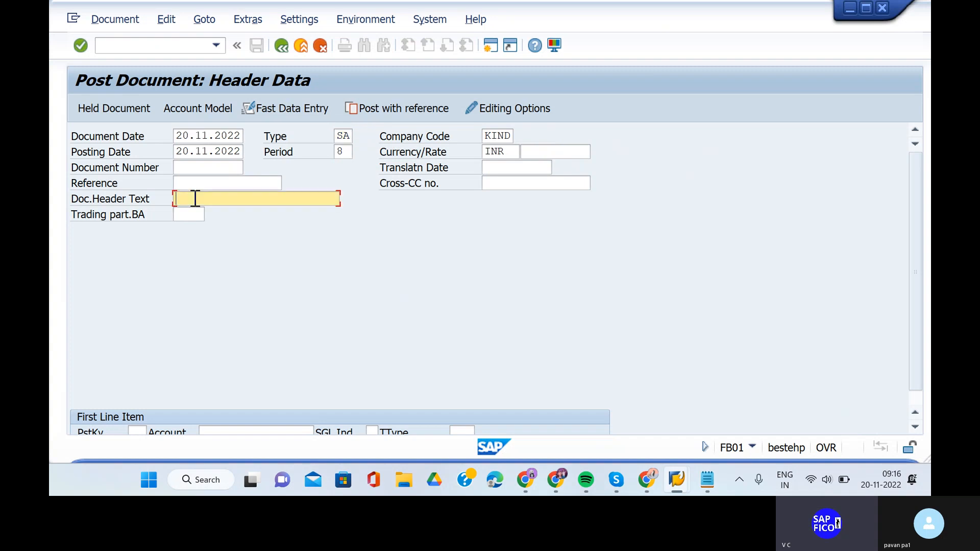
pyautogui.write('CRO')
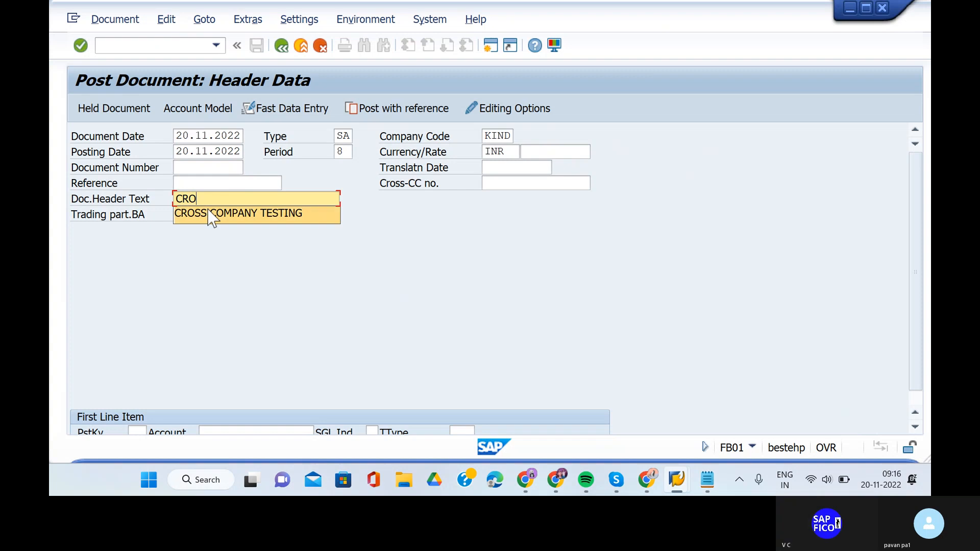
pyautogui.click(212, 217)
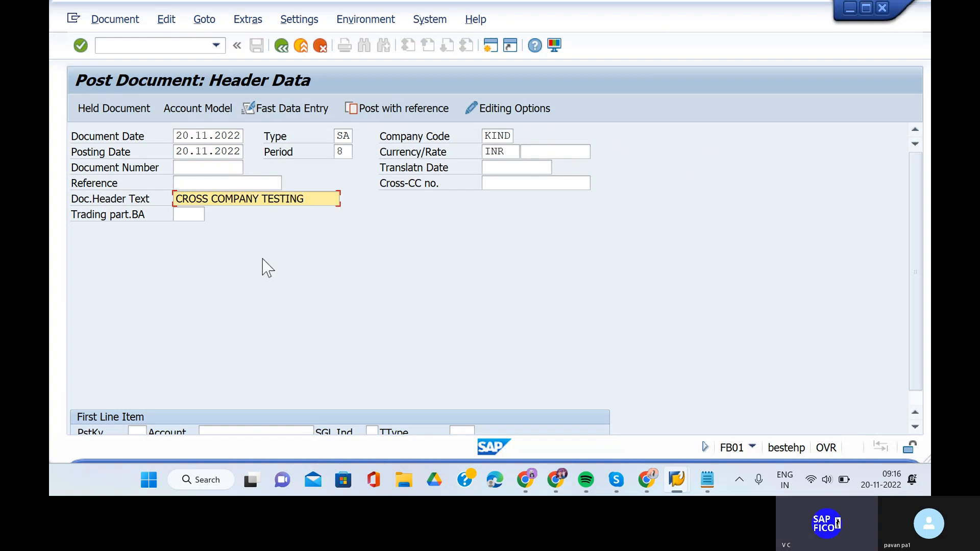
# - Enter posting key 50 and G/L account 200100 for the first line item, and continue to its item details
pyautogui.scroll(-1, 260, 286)
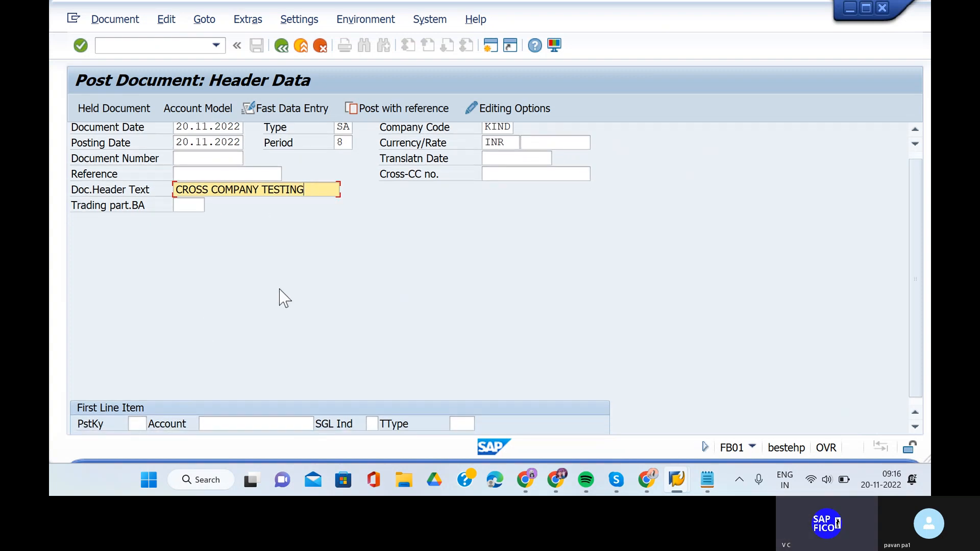
pyautogui.scroll(1, 284, 298)
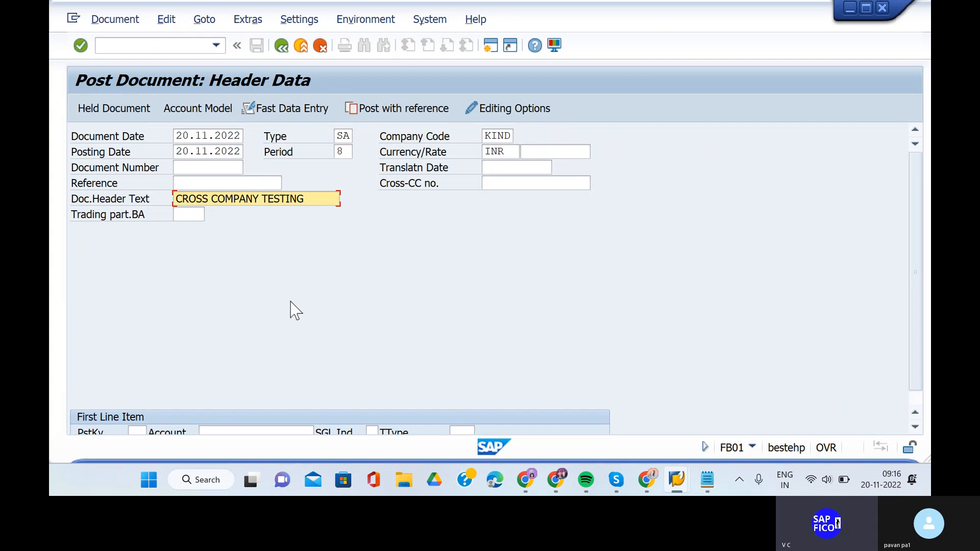
pyautogui.scroll(-1, 261, 328)
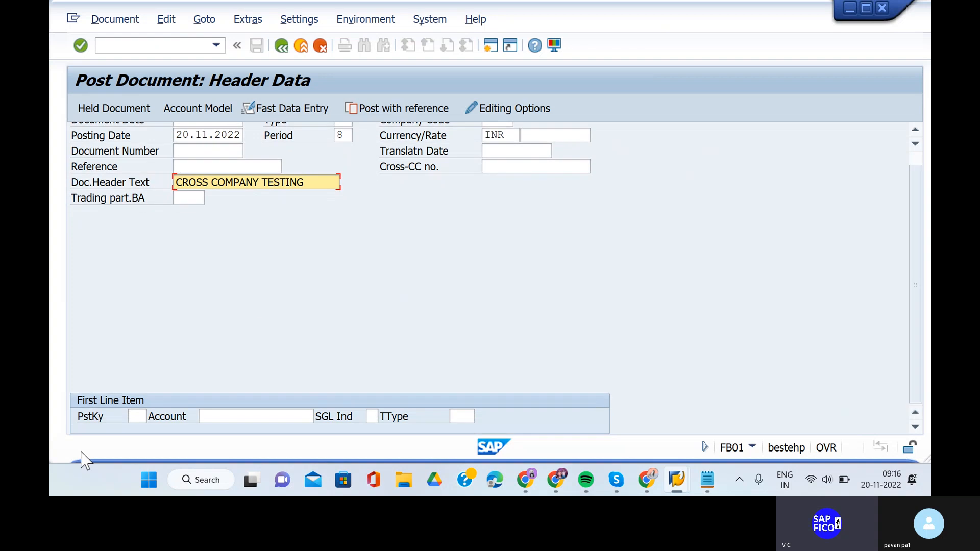
pyautogui.click(132, 417)
pyautogui.write('50')
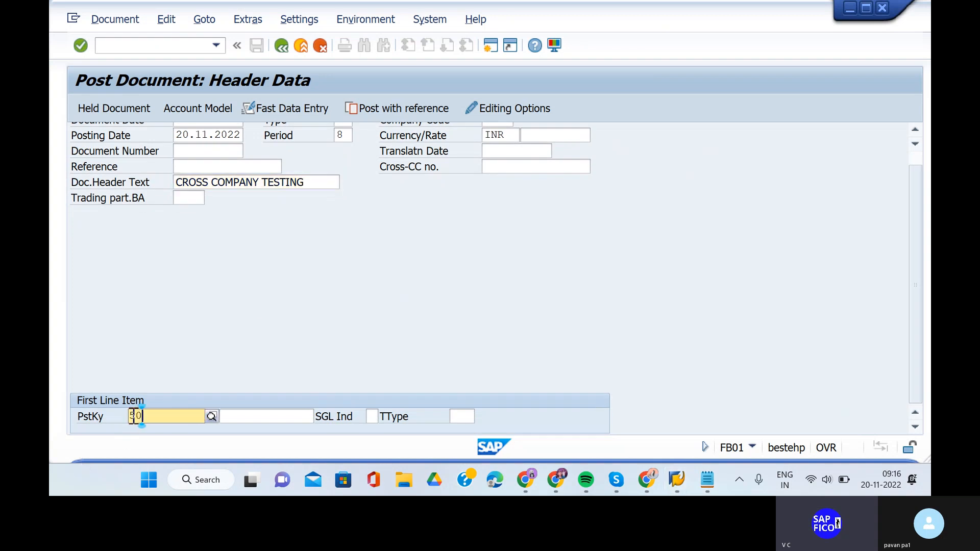
pyautogui.click(157, 447)
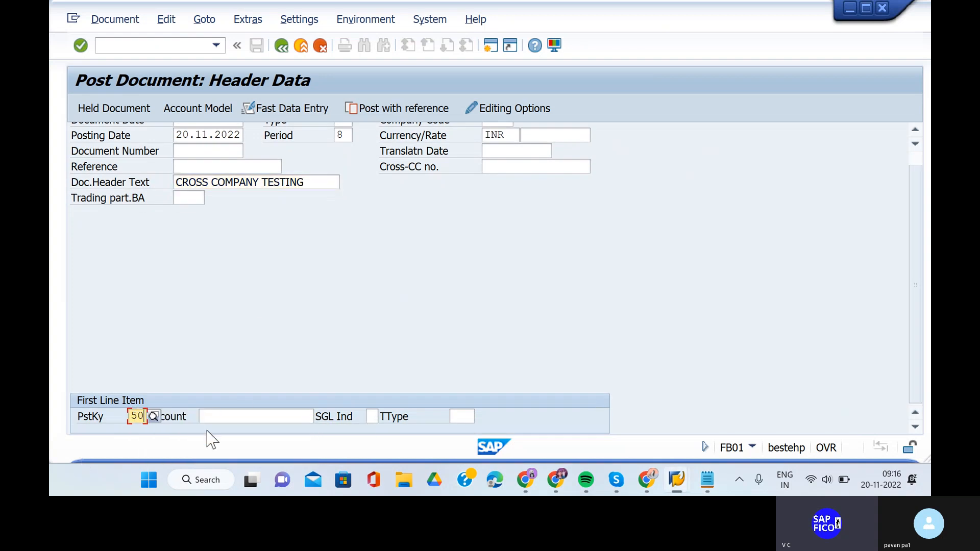
pyautogui.click(248, 413)
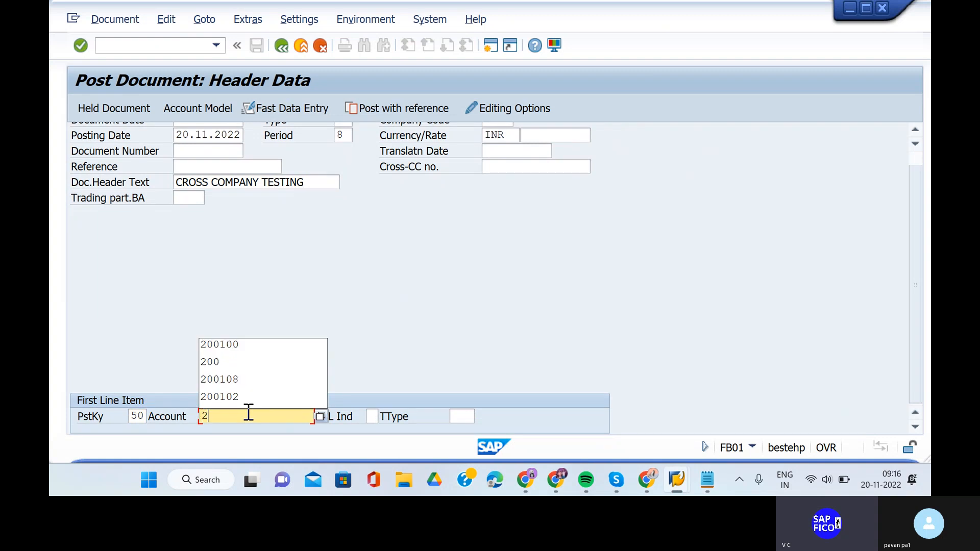
pyautogui.click(244, 349)
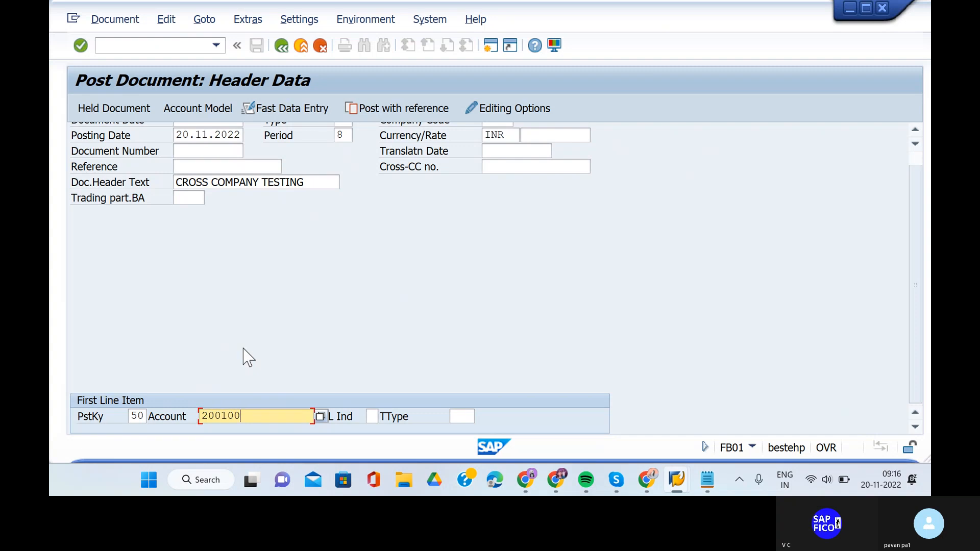
pyautogui.press('Return')
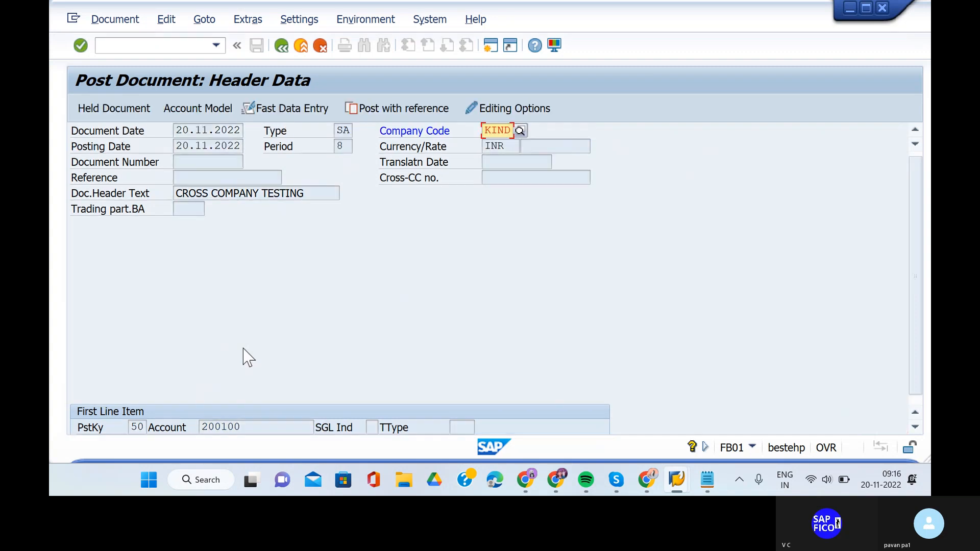
pyautogui.press('Return')
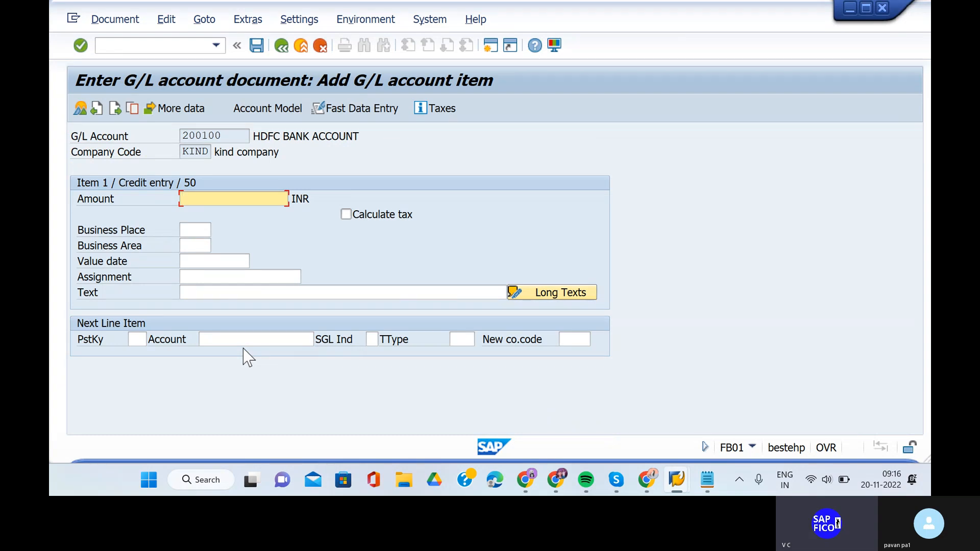
# - Enter 50000 as the credit item's amount and 20.11.2022 as its value date
pyautogui.write('50000')
pyautogui.click(206, 262)
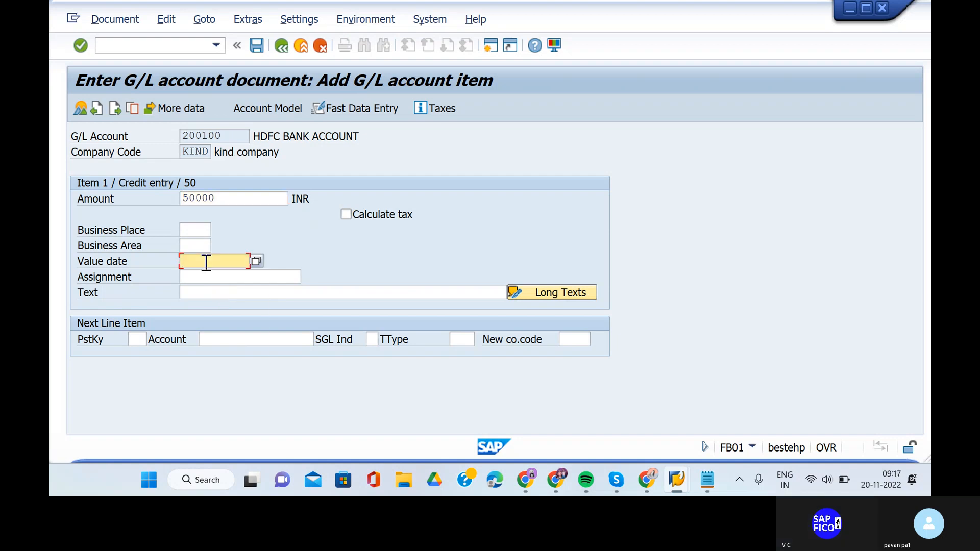
pyautogui.write('20.')
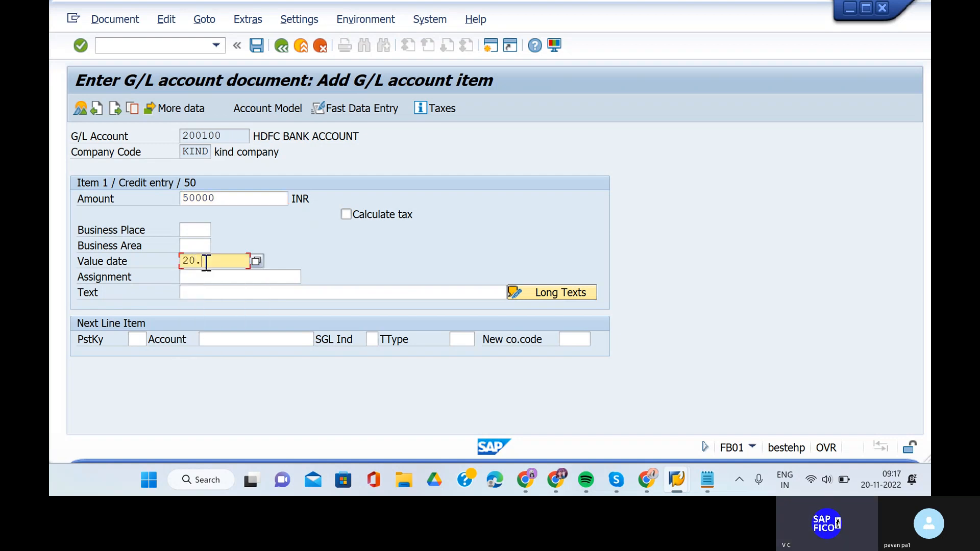
pyautogui.write('11.2022')
# - Enter POSTING CROSS COMPANY CODE PAYMENT as the credit item's text
pyautogui.click(204, 293)
pyautogui.write('CR')
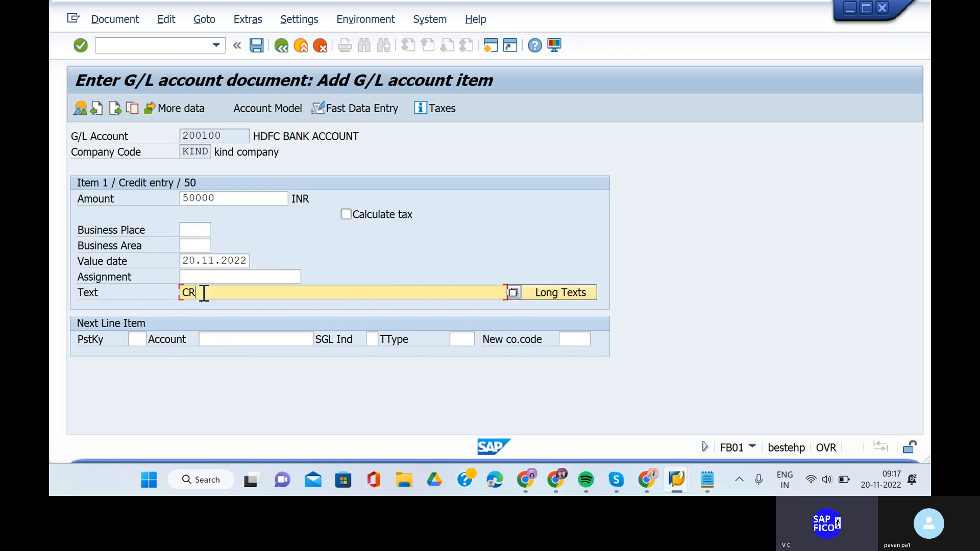
pyautogui.write('OOS COMPAN')
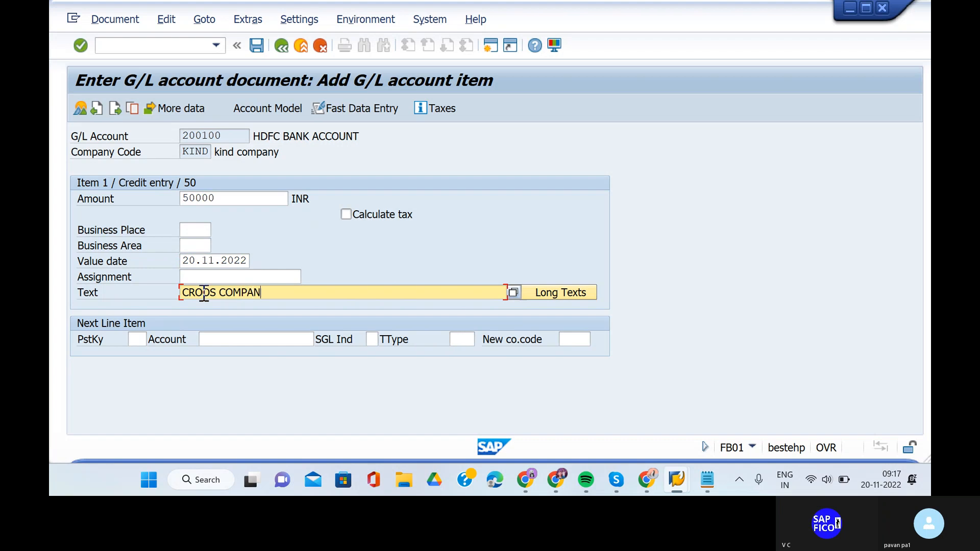
pyautogui.write('Y TESTI')
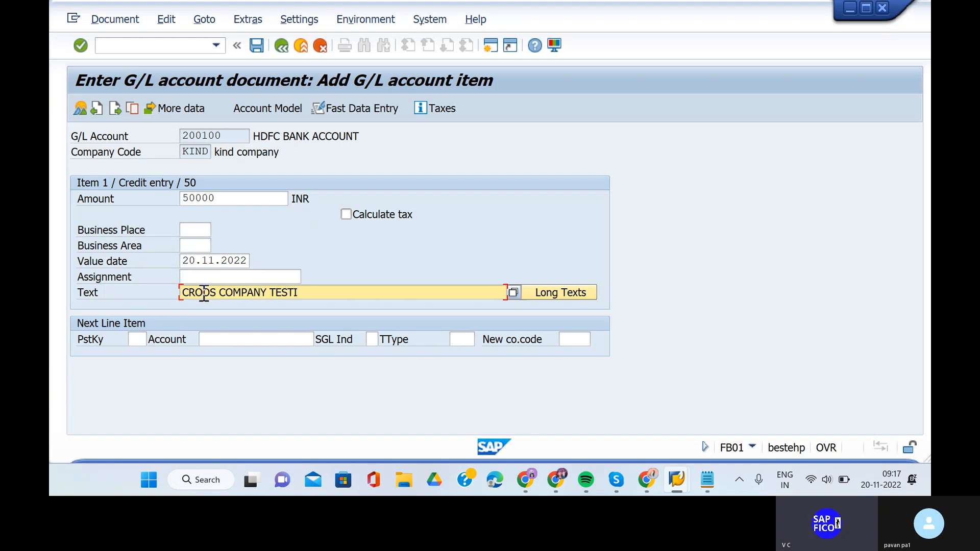
pyautogui.write('NG')
pyautogui.click(219, 292)
pyautogui.press('BackSpace')
pyautogui.press('BackSpace')
pyautogui.press('BackSpace')
pyautogui.press('BackSpace')
pyautogui.press('BackSpace')
pyautogui.press('BackSpace')
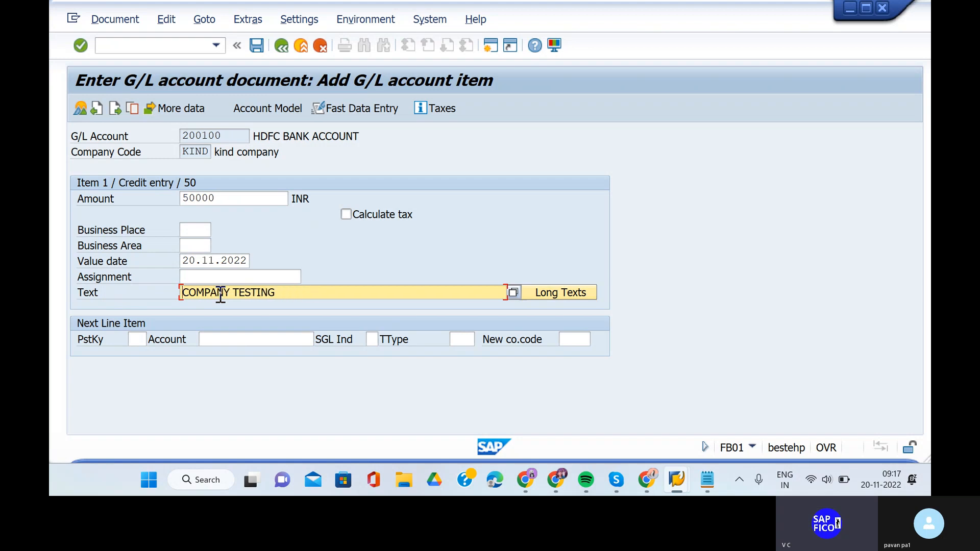
pyautogui.write('P')
pyautogui.write('ROCES TES')
pyautogui.press('BackSpace')
pyautogui.press('BackSpace')
pyautogui.press('BackSpace')
pyautogui.press('BackSpace')
pyautogui.press('BackSpace')
pyautogui.press('BackSpace')
pyautogui.write('OST')
pyautogui.press('Delete')
pyautogui.press('Delete')
pyautogui.press('End')
pyautogui.write('CROSS COMPANY COD')
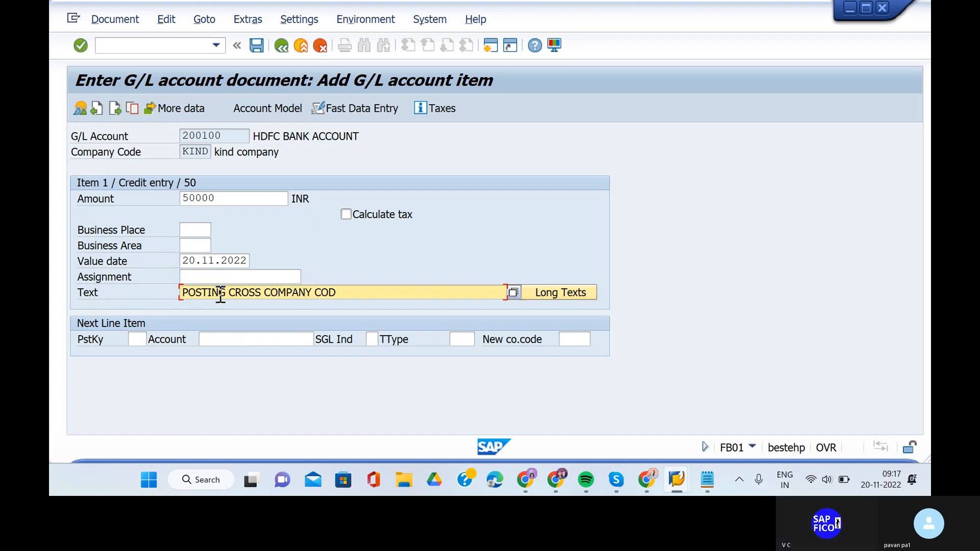
pyautogui.write('E PAYMENT')
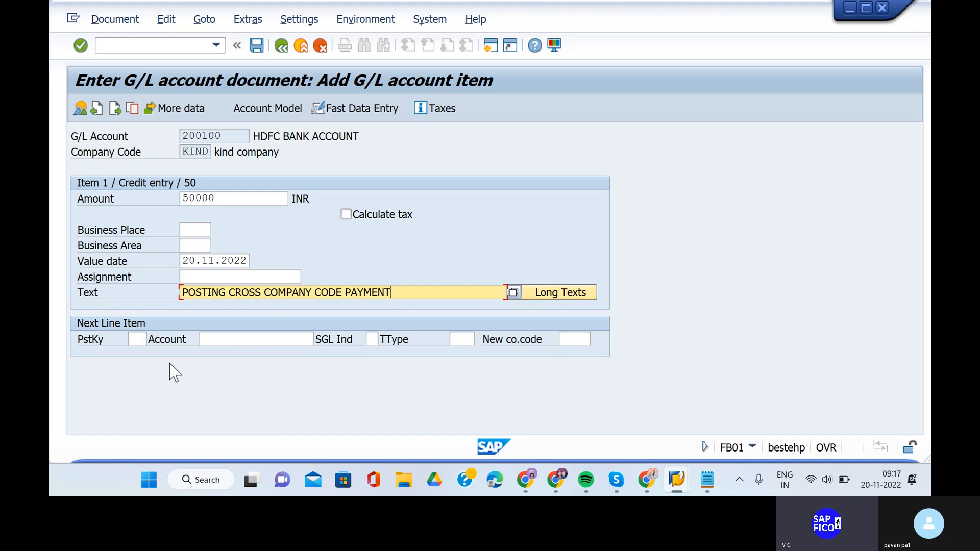
# - Enter posting key 40 for the next line item and look up the G/L accounts available in company code KIND
pyautogui.click(141, 340)
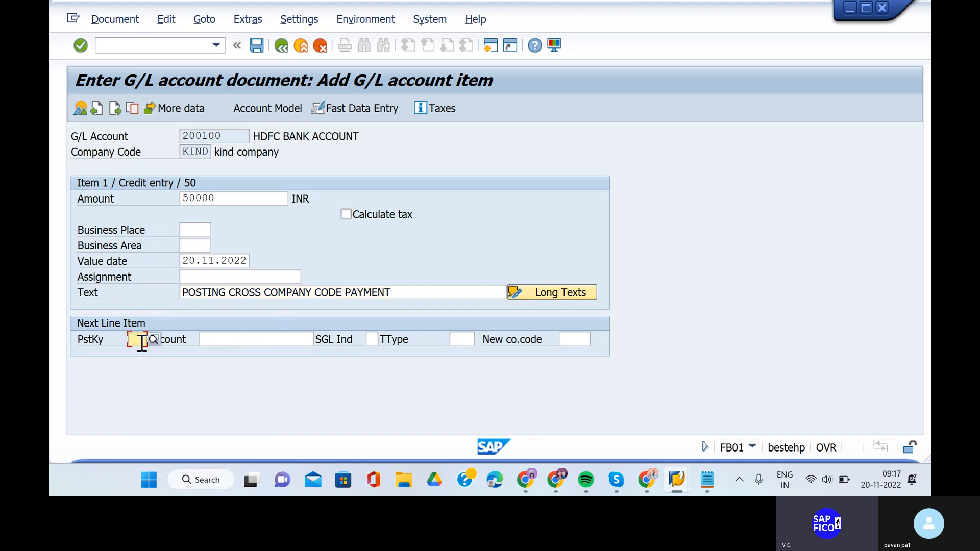
pyautogui.write('40')
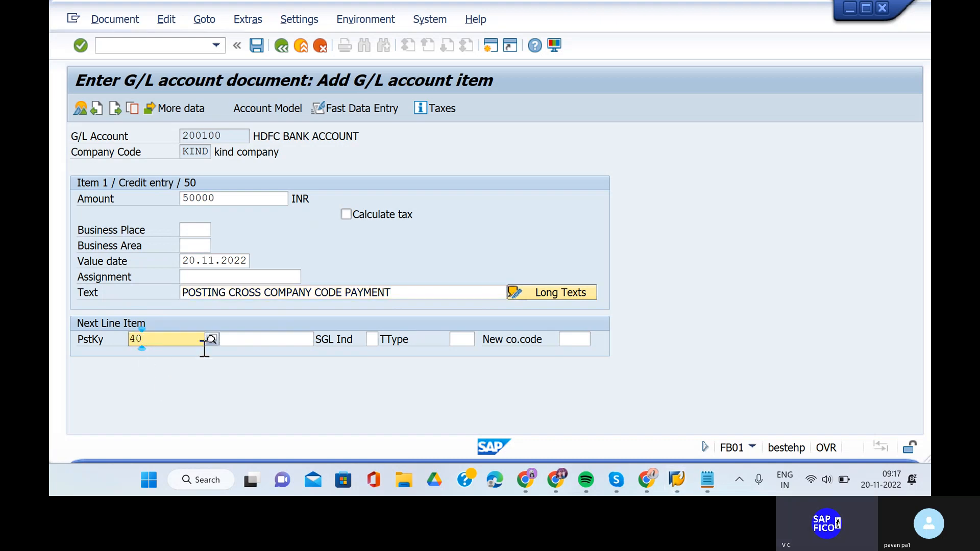
pyautogui.click(154, 388)
pyautogui.click(256, 339)
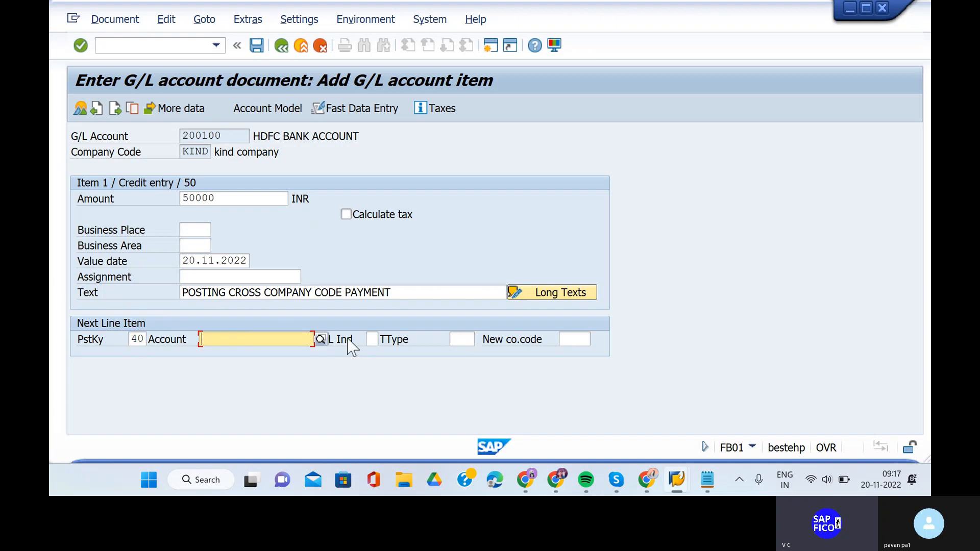
pyautogui.click(320, 339)
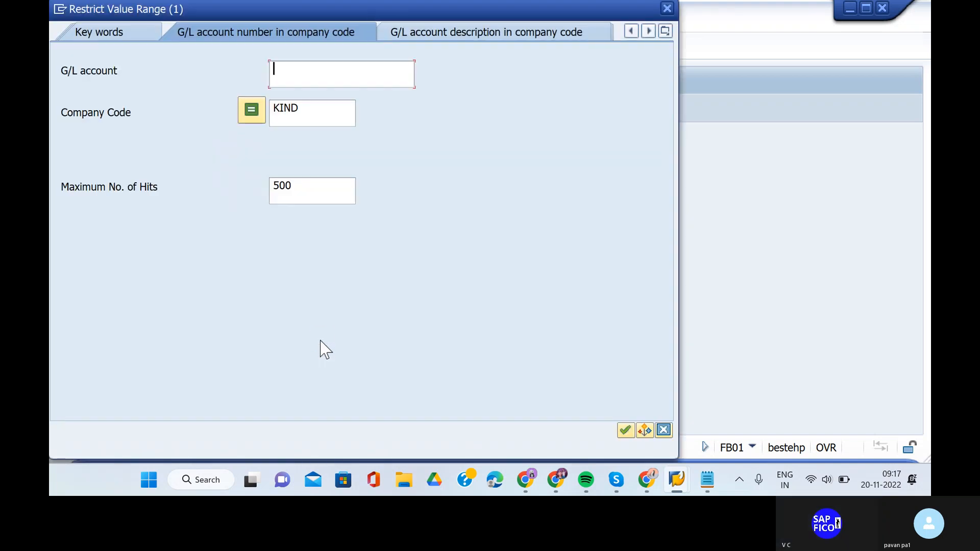
pyautogui.click(625, 431)
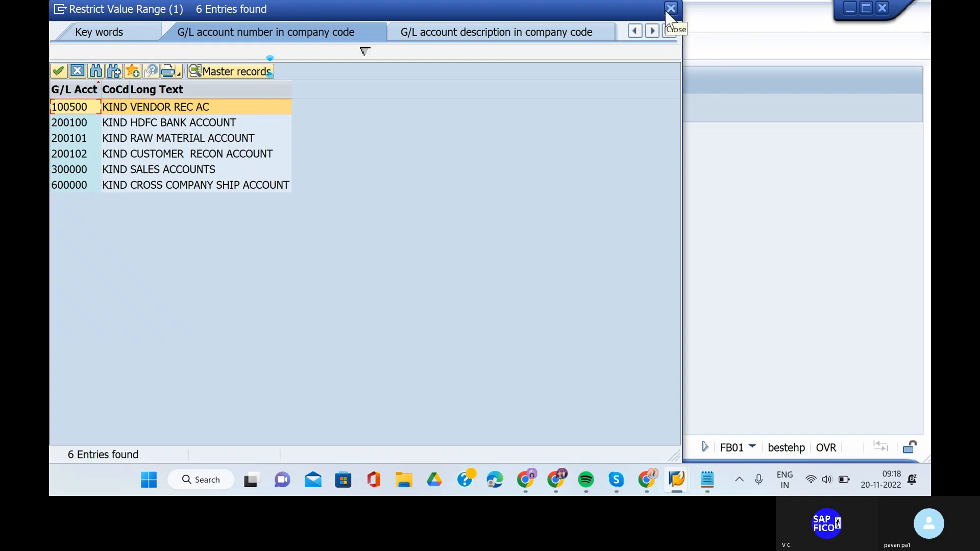
pyautogui.click(669, 9)
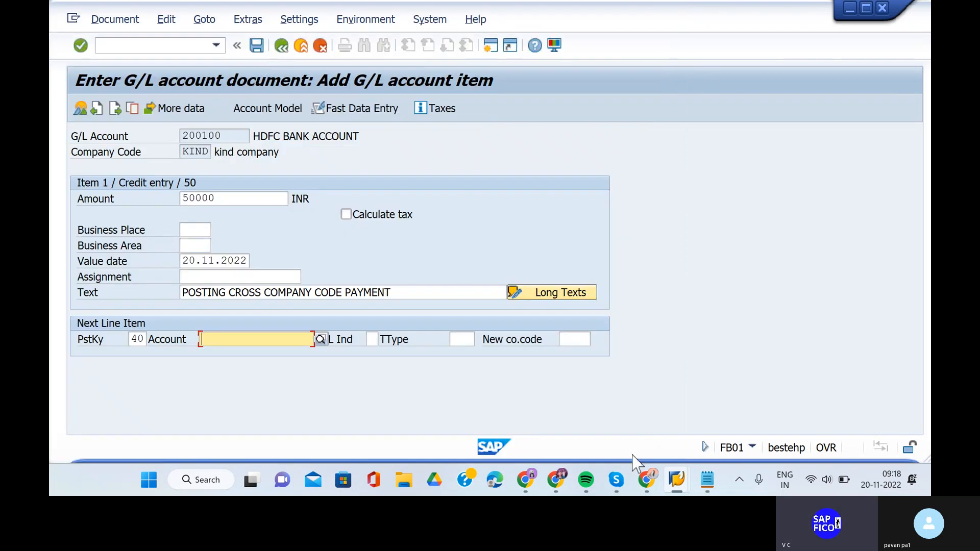
pyautogui.click(619, 488)
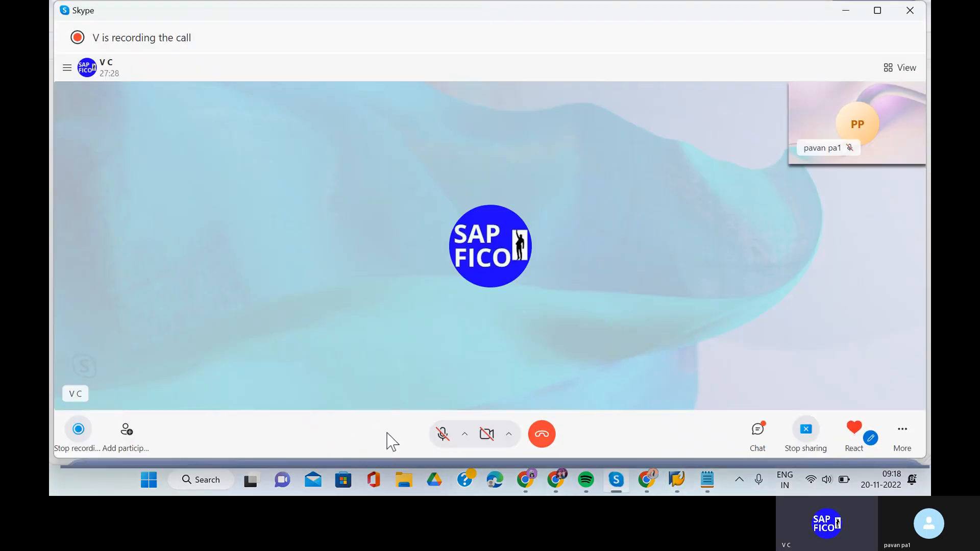
pyautogui.moveTo(681, 484)
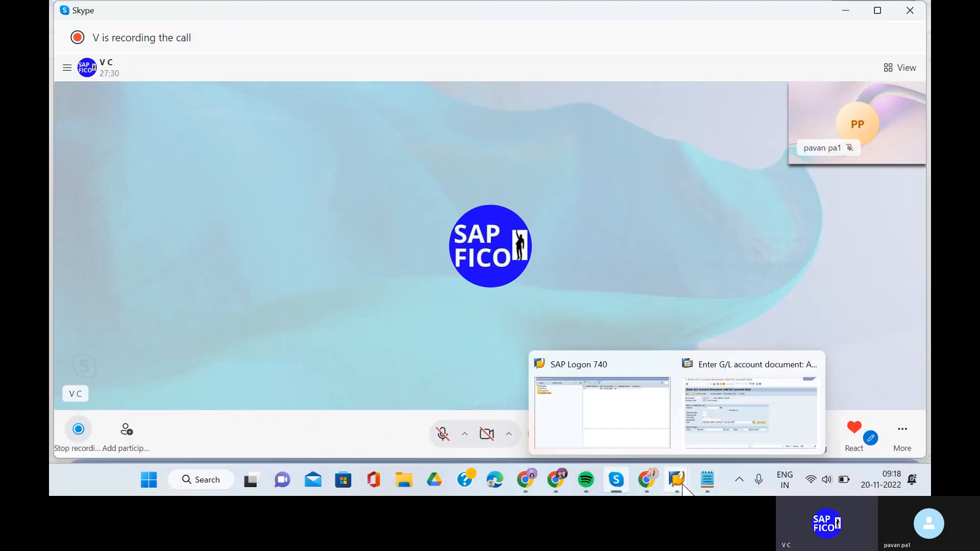
pyautogui.click(728, 415)
pyautogui.click(225, 338)
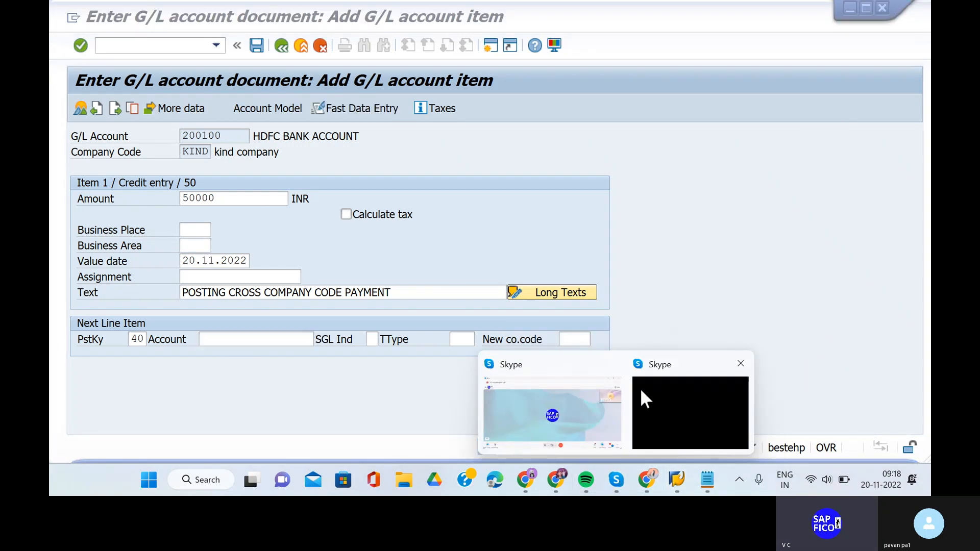
pyautogui.click(663, 200)
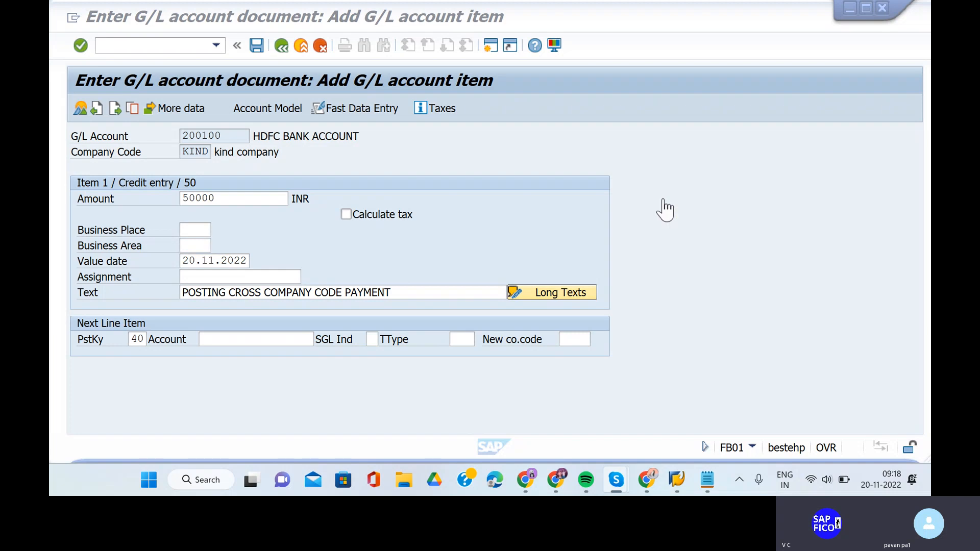
# - Set the next line item's account to 400301, the salaries account
pyautogui.click(259, 341)
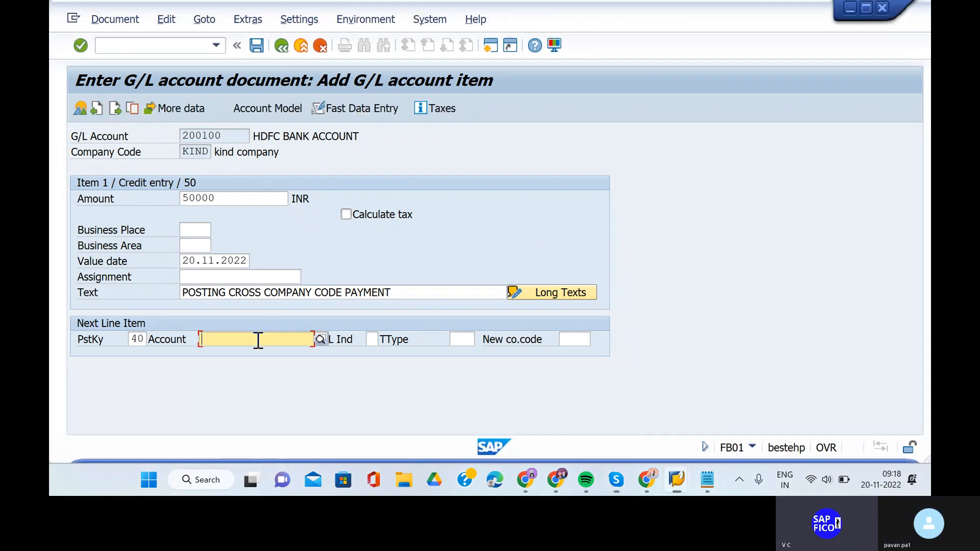
pyautogui.write('400')
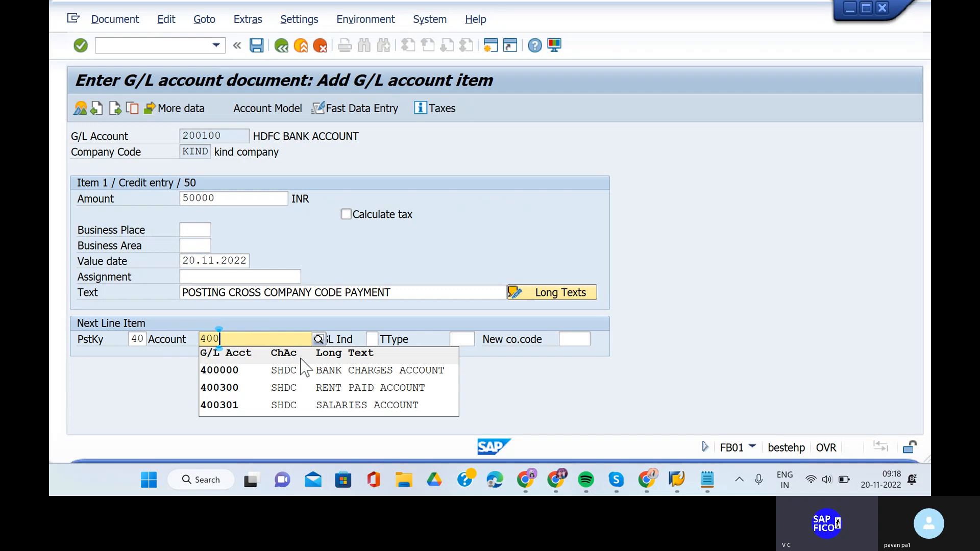
pyautogui.click(284, 411)
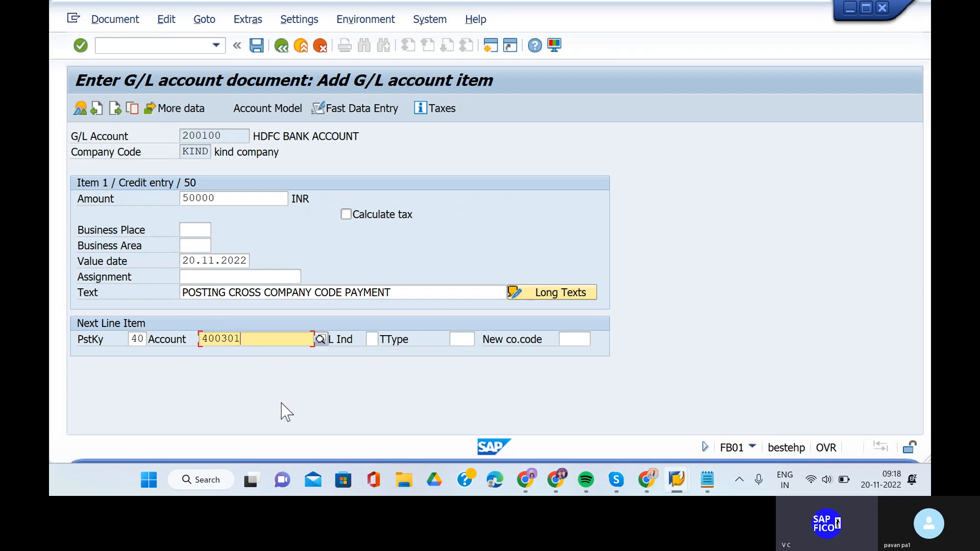
pyautogui.press('BackSpace')
pyautogui.press('BackSpace')
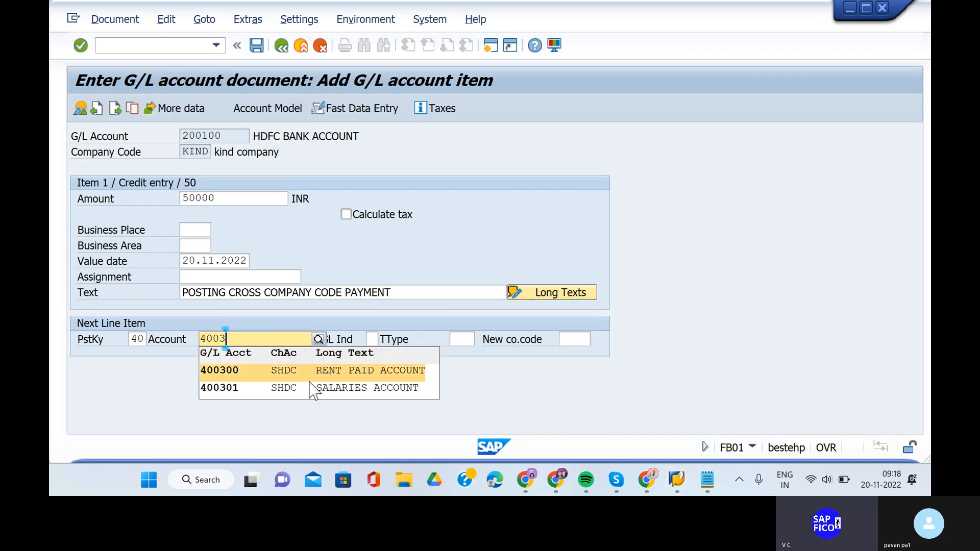
pyautogui.click(322, 393)
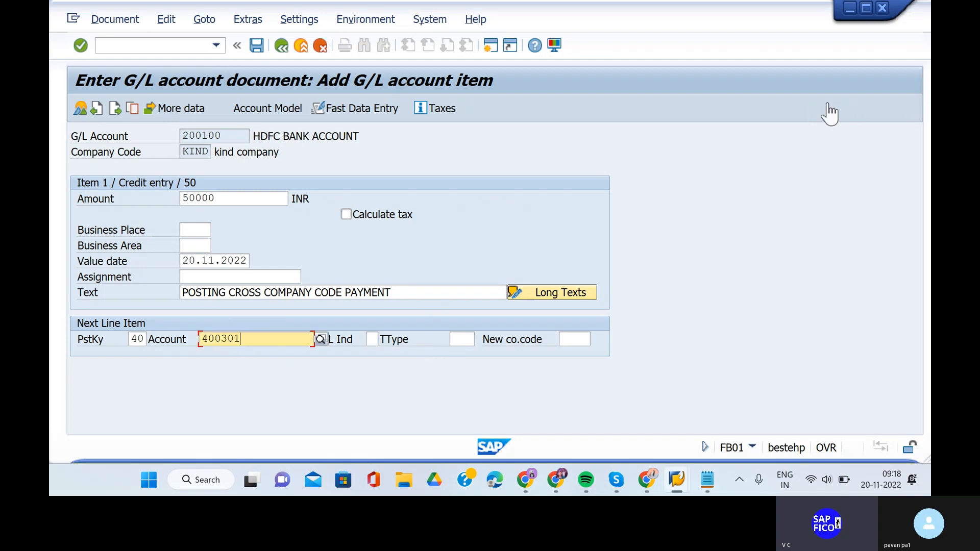
pyautogui.press('Return')
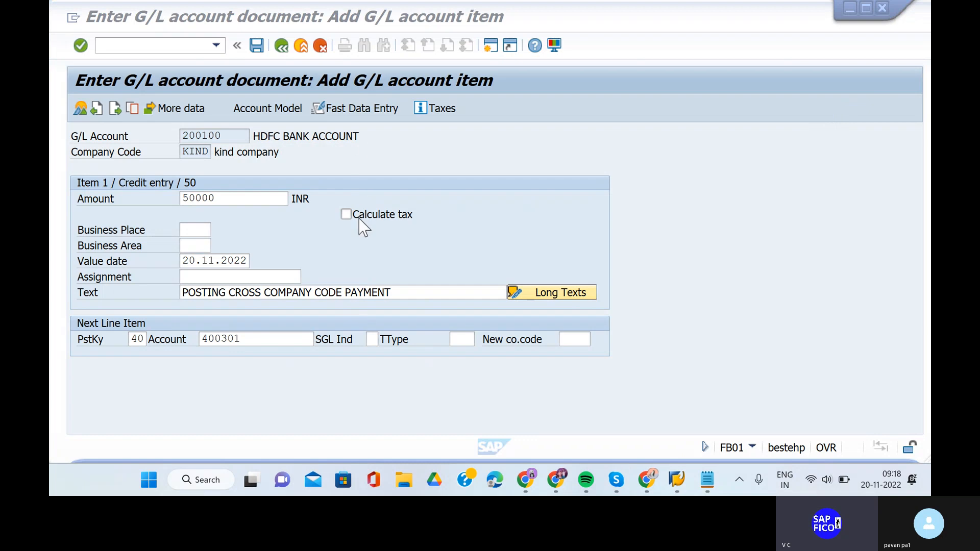
pyautogui.click(275, 339)
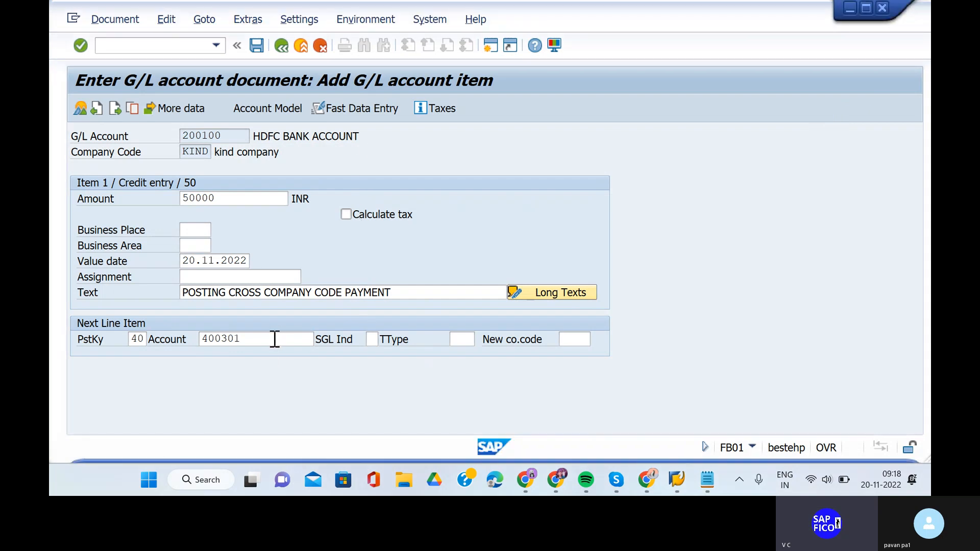
# - Enter SHIP as the next line item's new company code and try to continue to its item details
pyautogui.click(562, 339)
pyautogui.write('SHIP')
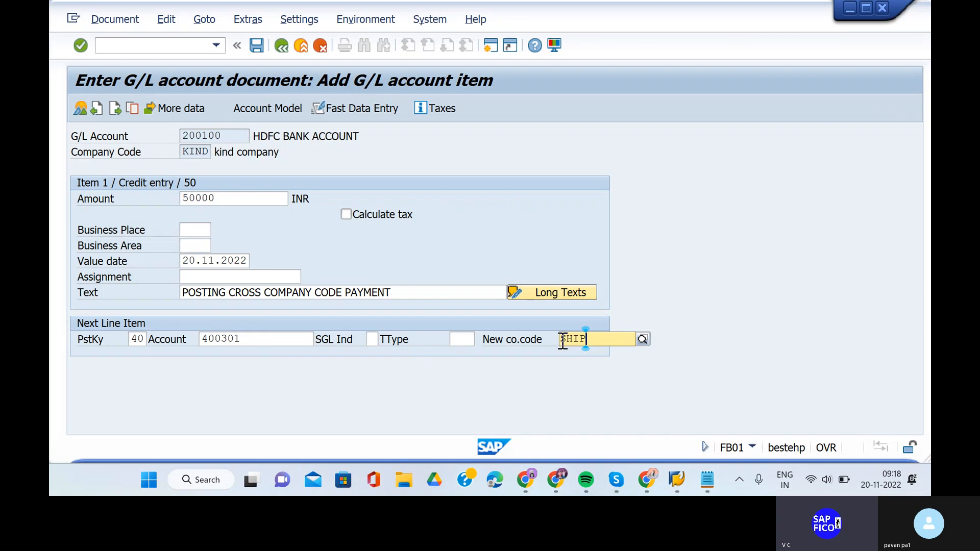
pyautogui.click(587, 377)
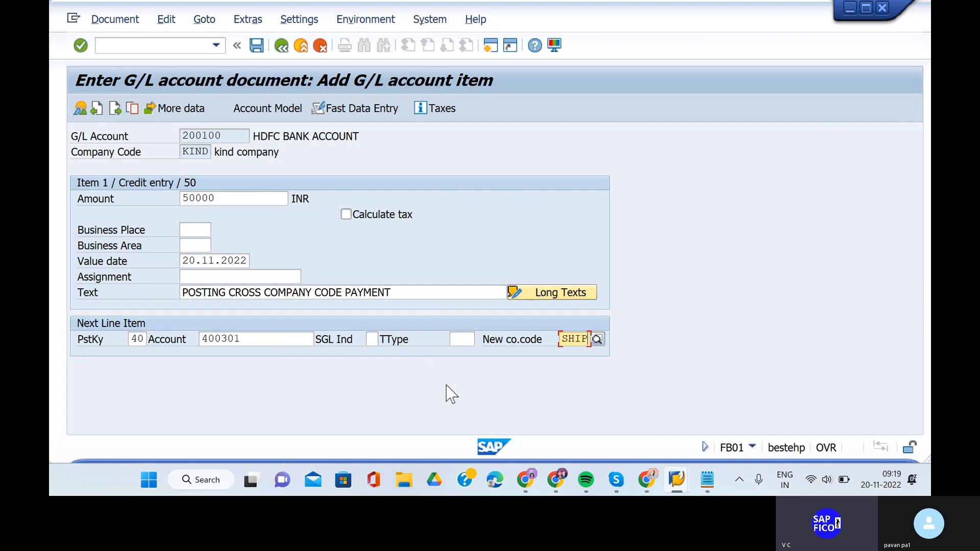
pyautogui.press('Return')
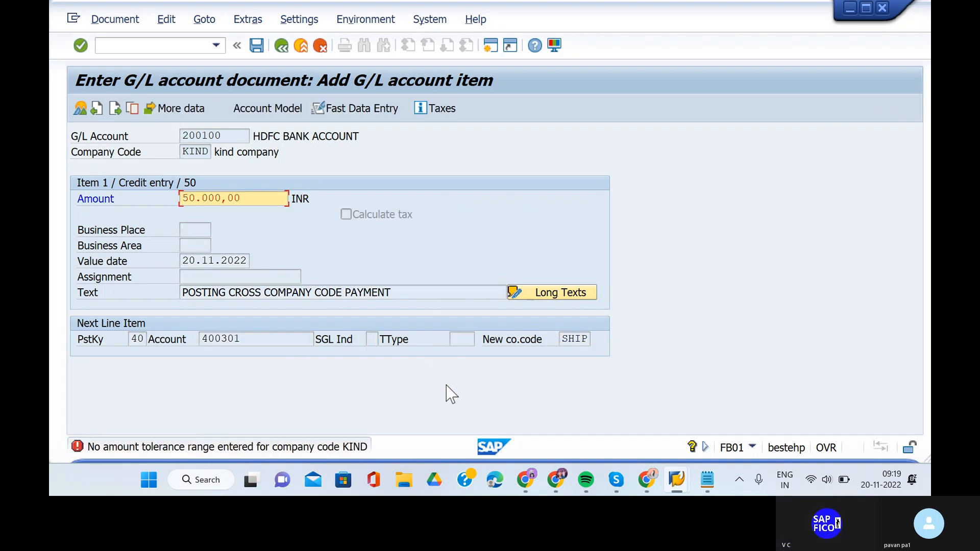
pyautogui.press('Return')
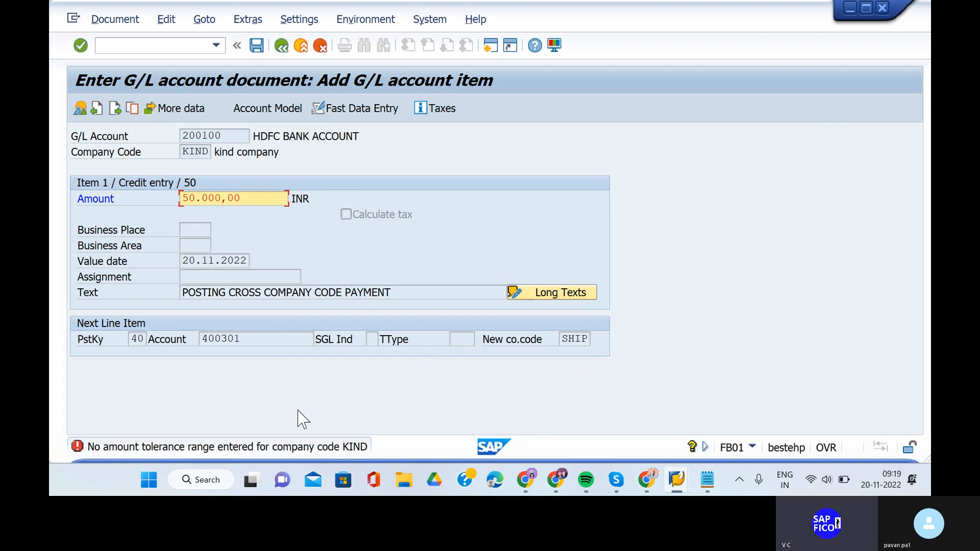
# - Read the help text for the error message and open transaction OBA4 in a new session
pyautogui.click(79, 448)
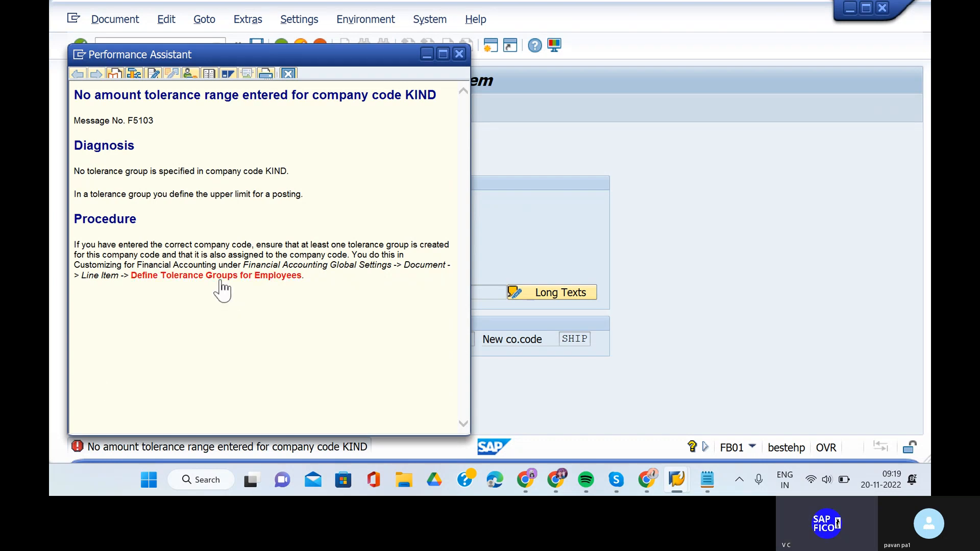
pyautogui.click(459, 54)
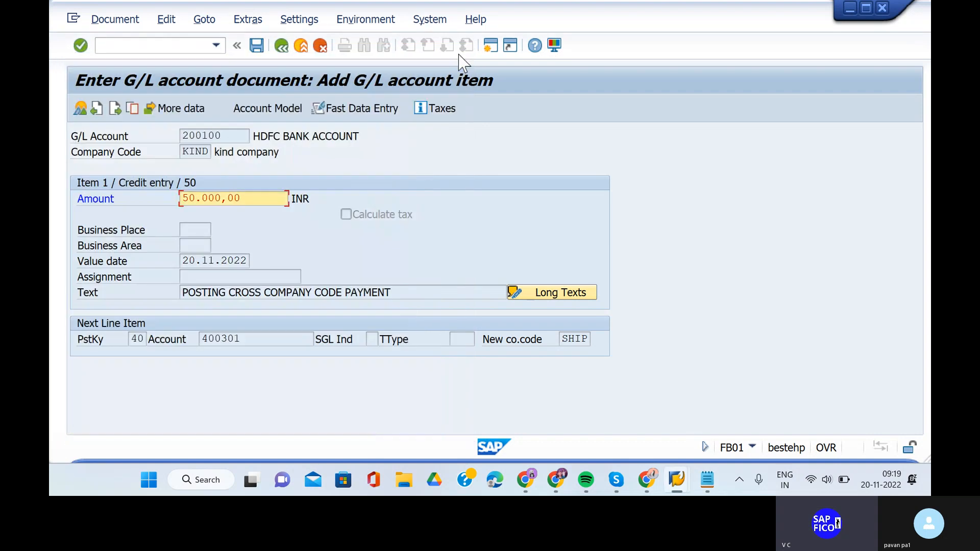
pyautogui.click(490, 45)
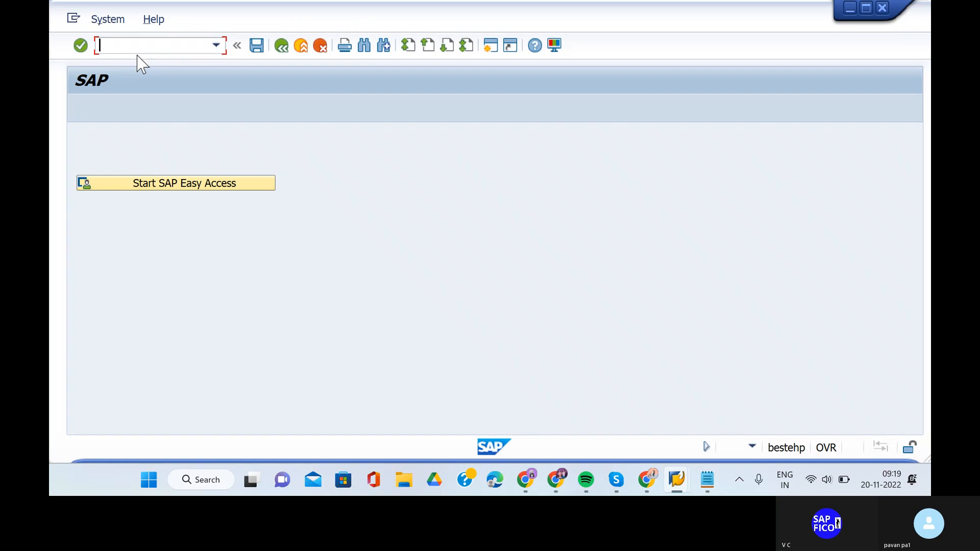
pyautogui.write('OBA4')
pyautogui.press('Return')
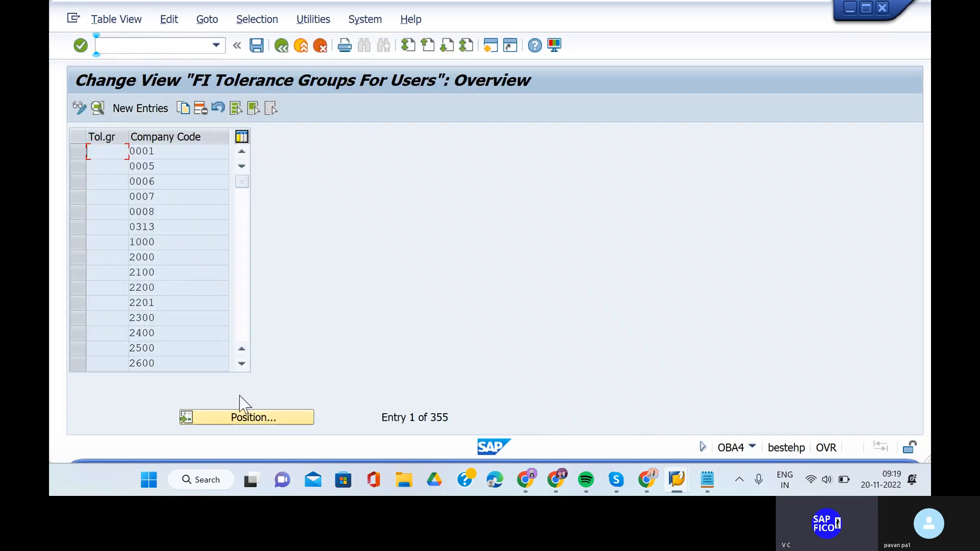
# - Display the details of tolerance group KING for company code KIND and exit the transaction
pyautogui.click(246, 420)
pyautogui.write('KING')
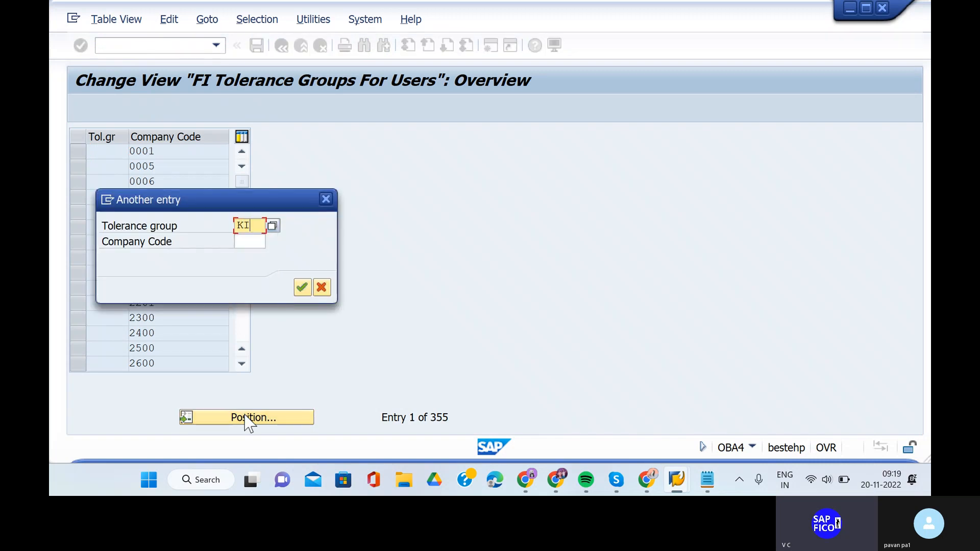
pyautogui.press('Return')
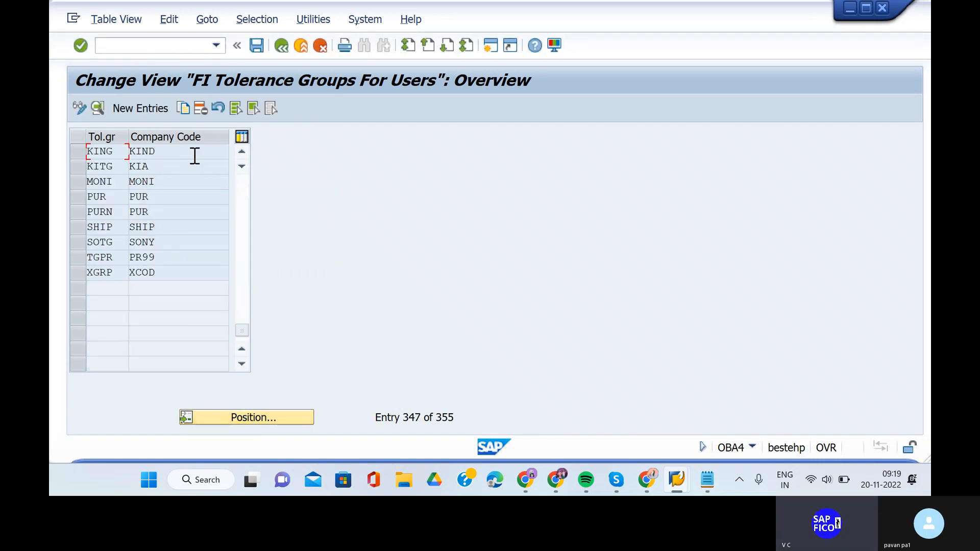
pyautogui.doubleClick(193, 152)
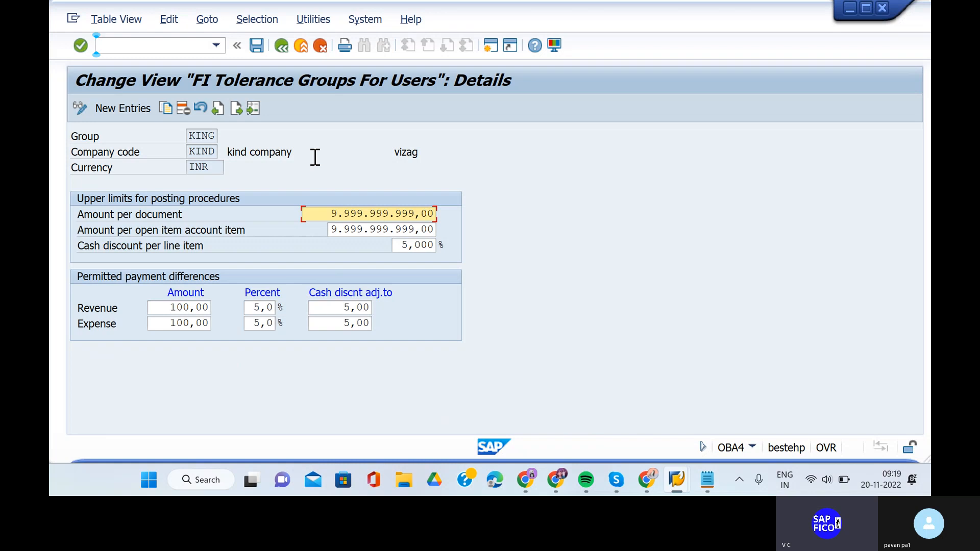
pyautogui.click(181, 47)
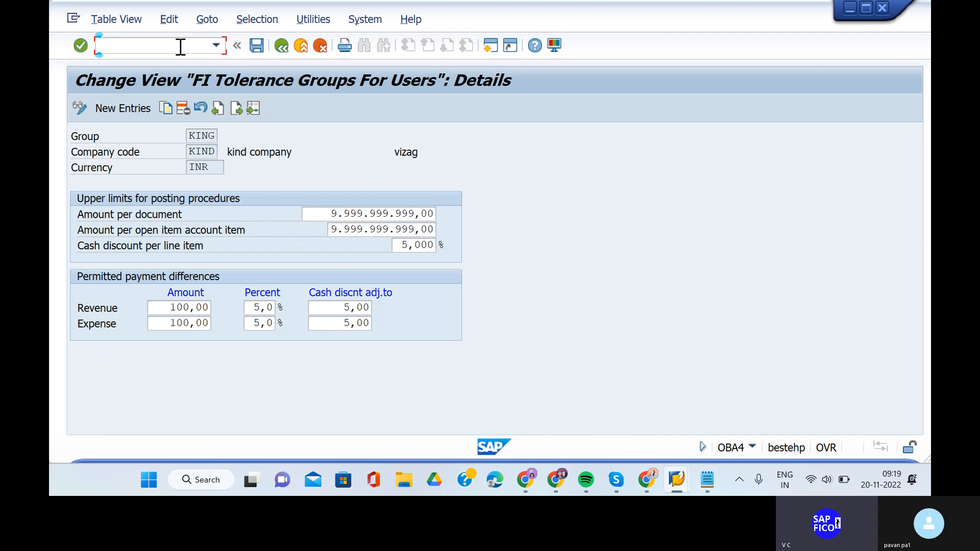
pyautogui.write('/N')
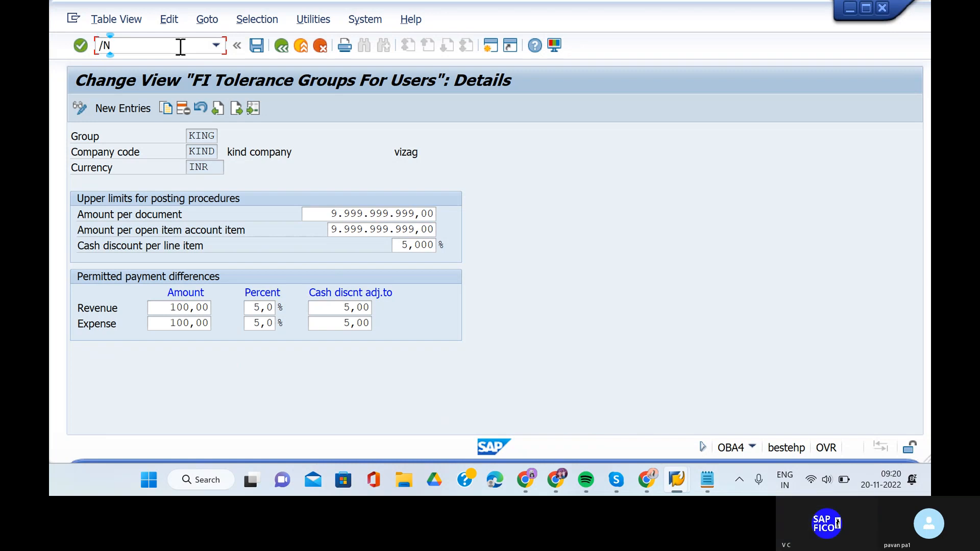
pyautogui.press('Return')
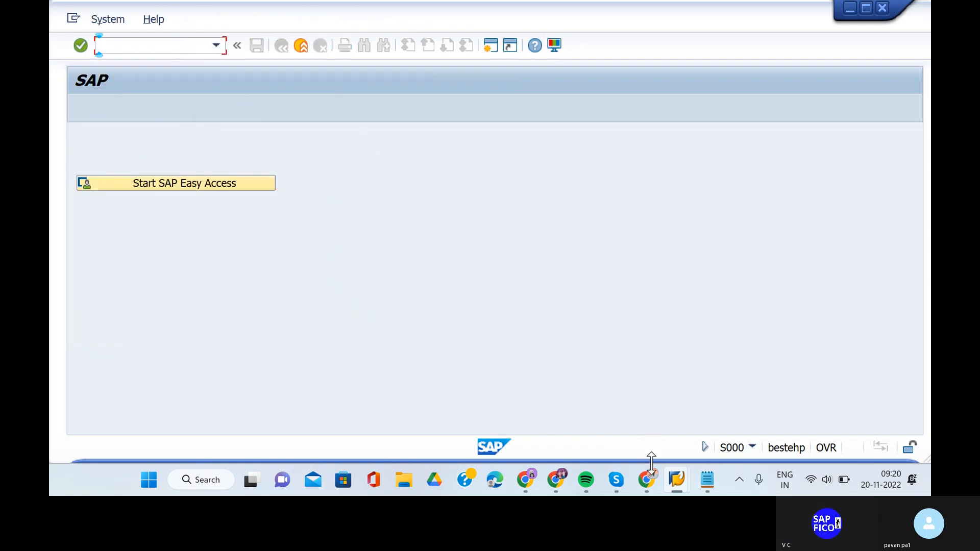
# - Return to the FB01 document, retry continuing, and follow the error's help to the Define Tolerance Groups for Employees customizing activity
pyautogui.moveTo(672, 489)
pyautogui.click(633, 436)
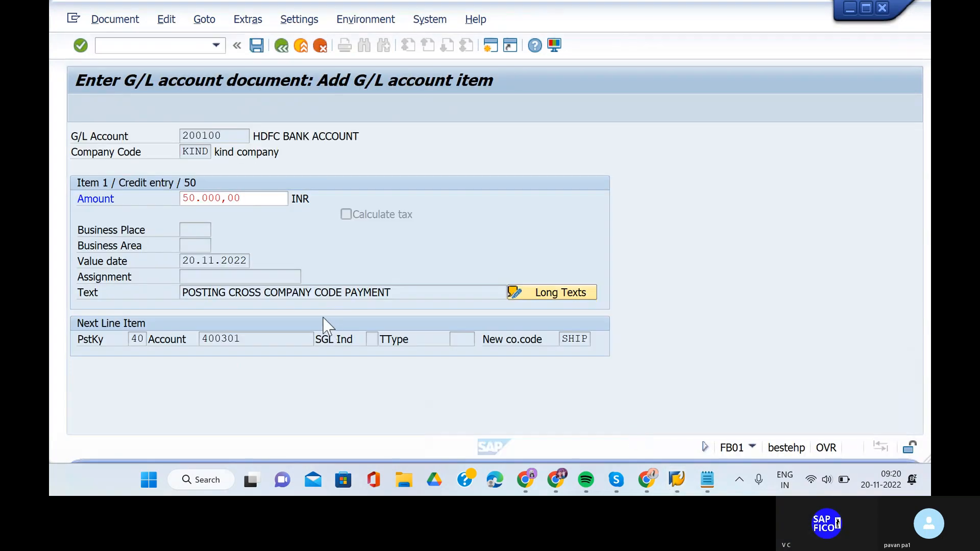
pyautogui.press('Return')
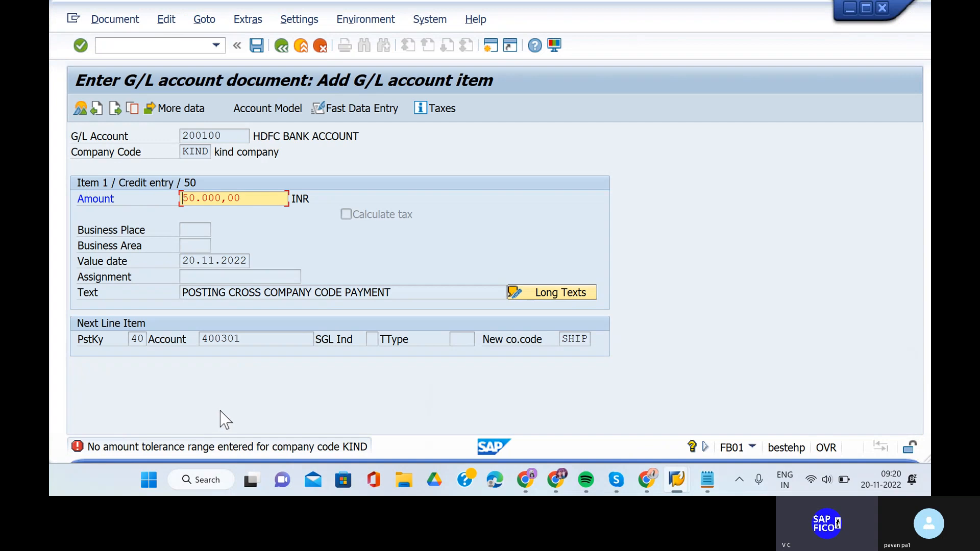
pyautogui.doubleClick(87, 447)
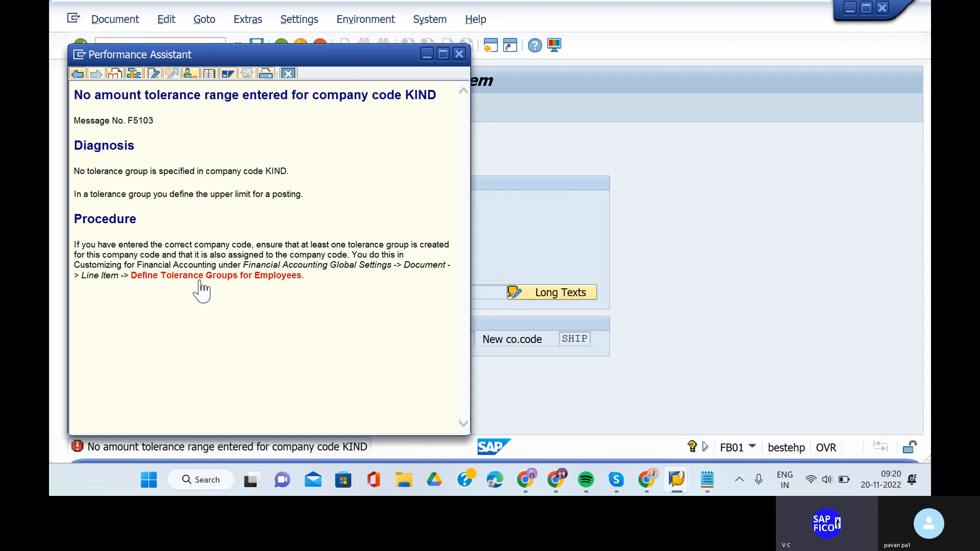
pyautogui.click(198, 276)
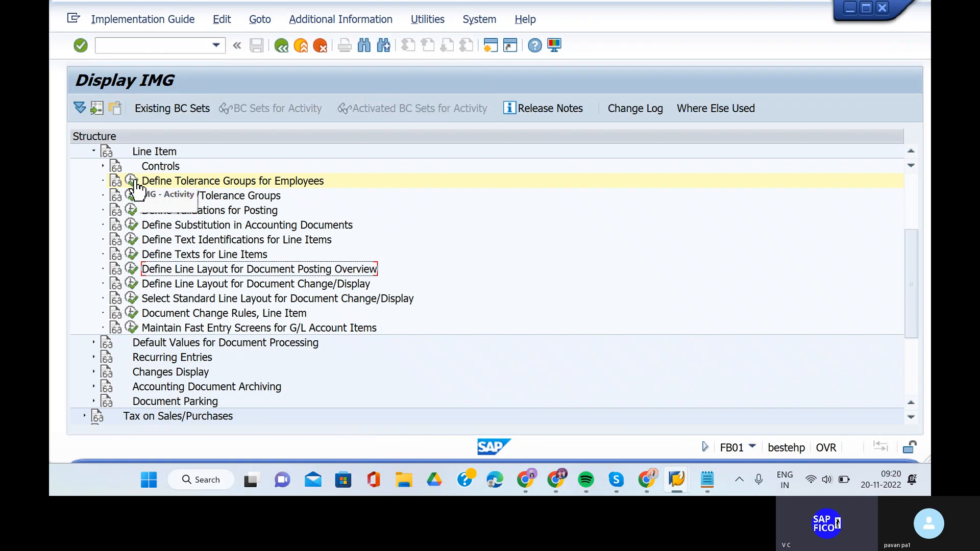
# - Open the Define Tolerance Groups for Employees activity and try to position the list on company code KIND
pyautogui.click(134, 182)
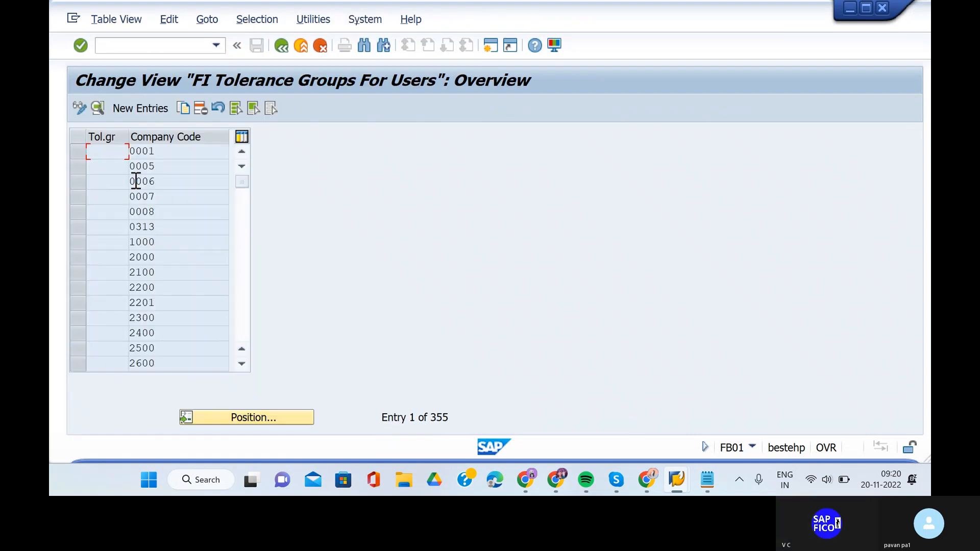
pyautogui.click(256, 418)
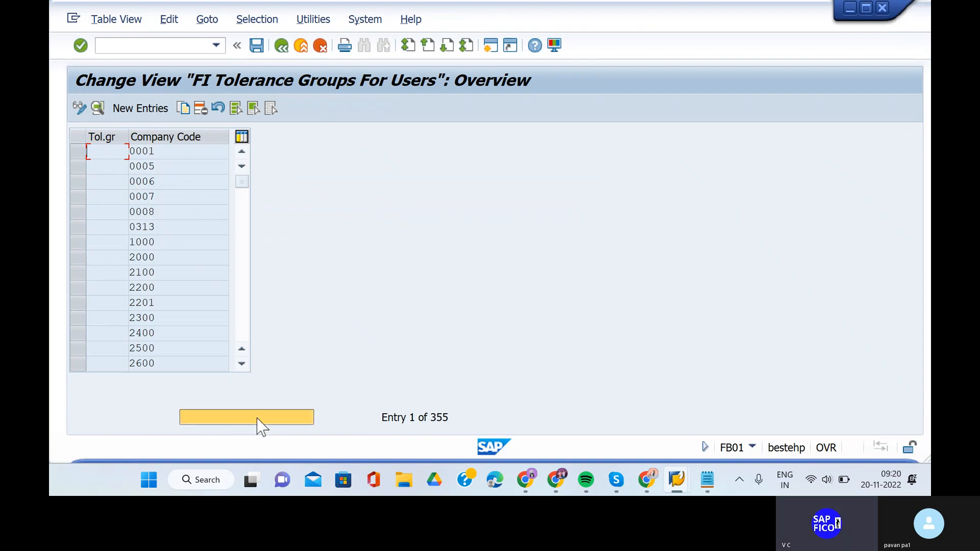
pyautogui.click(252, 240)
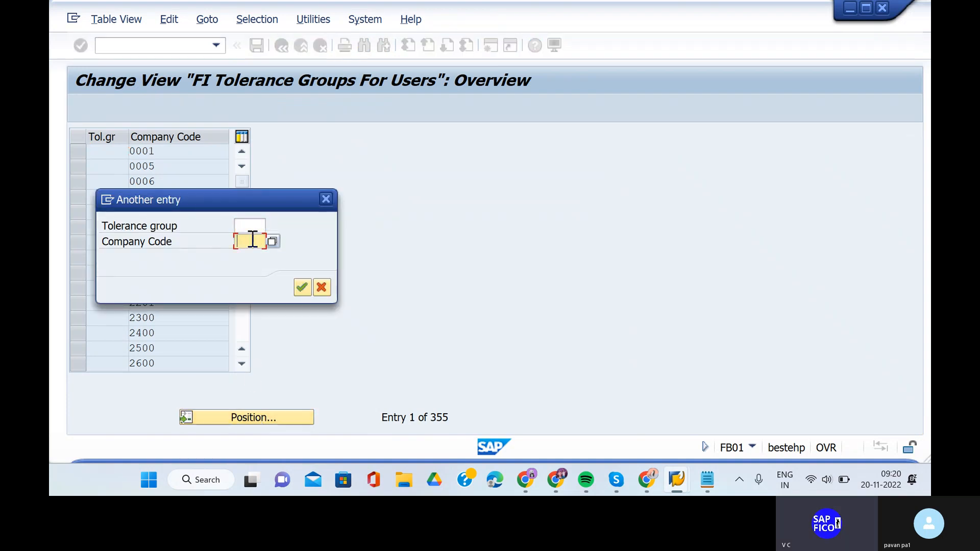
pyautogui.write('K')
pyautogui.write('V00')
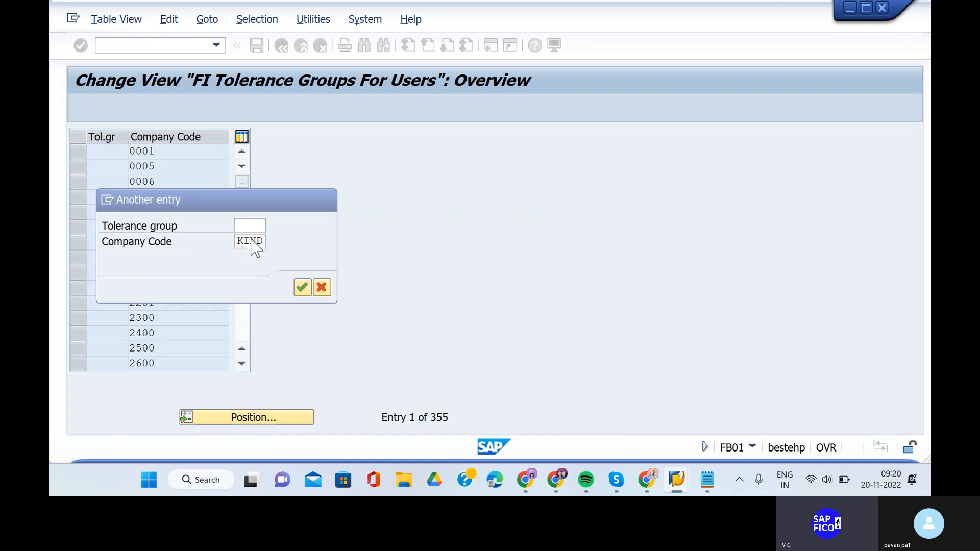
pyautogui.press('Return')
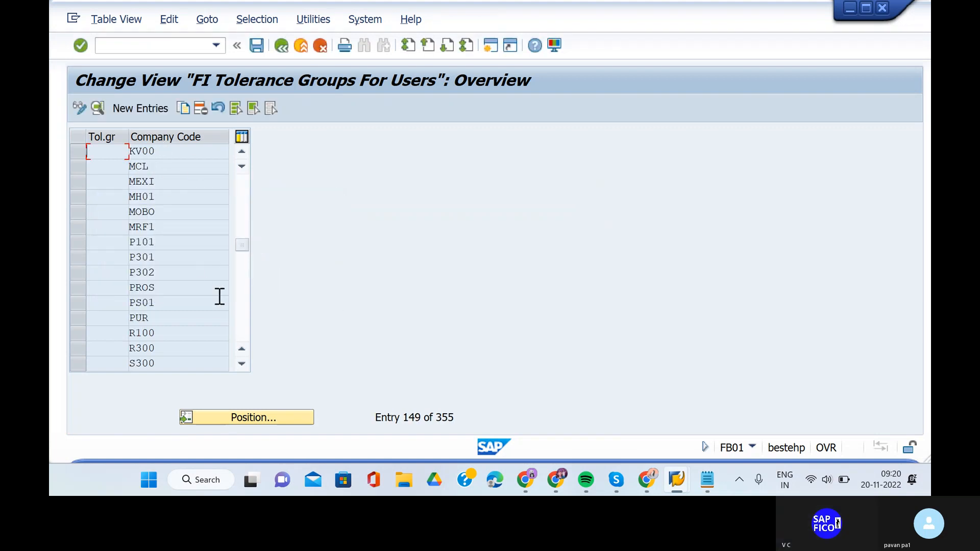
# - Position the list by tolerance group prefix KI and display the details of group KING for company code KIND
pyautogui.click(283, 418)
pyautogui.write('KI')
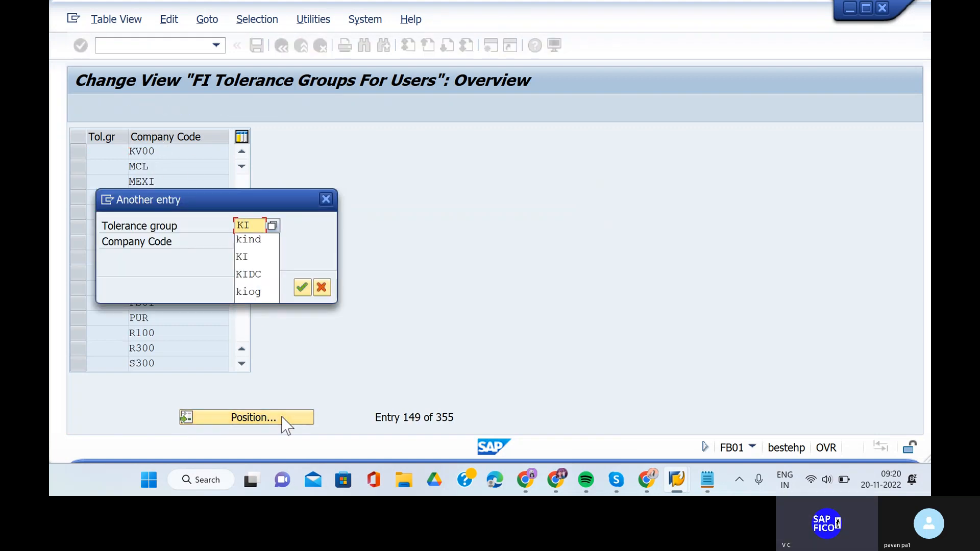
pyautogui.press('Return')
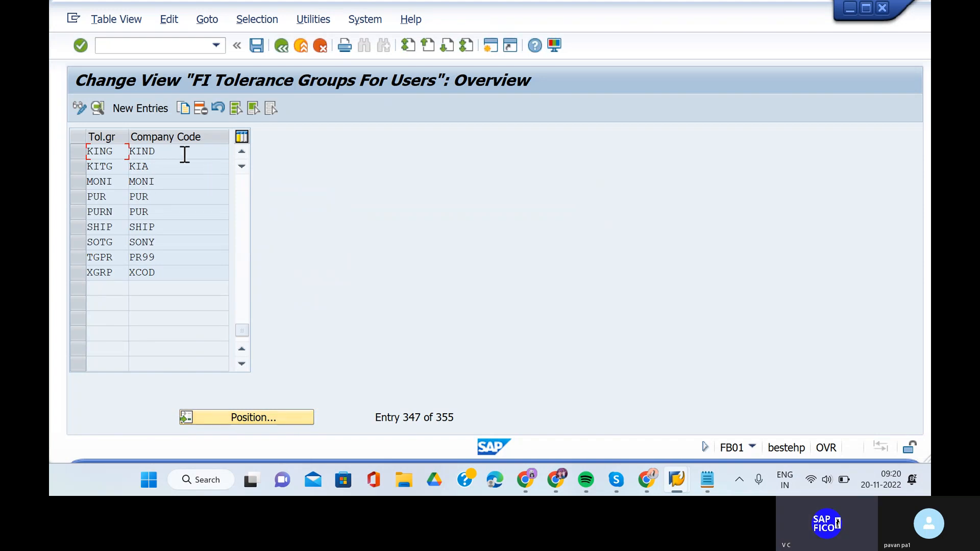
pyautogui.click(184, 155)
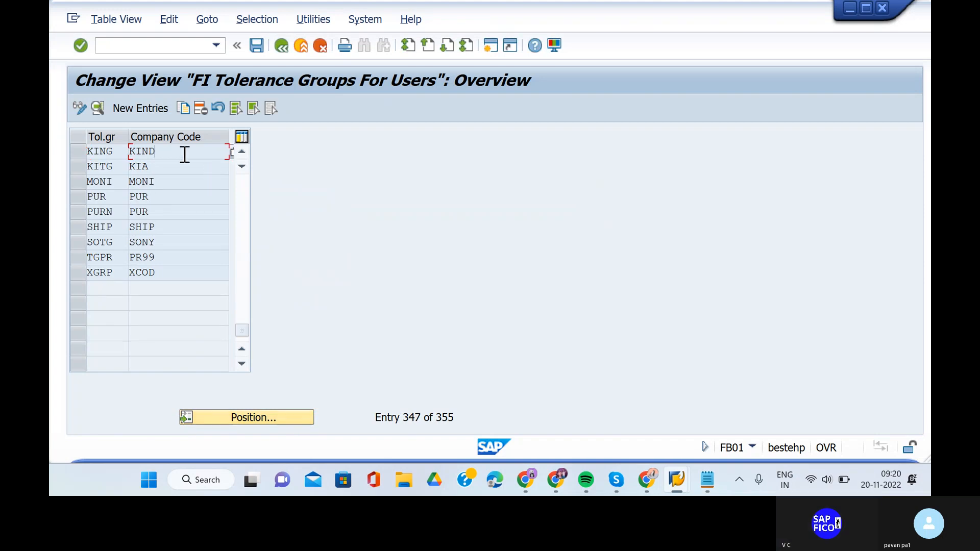
pyautogui.doubleClick(126, 151)
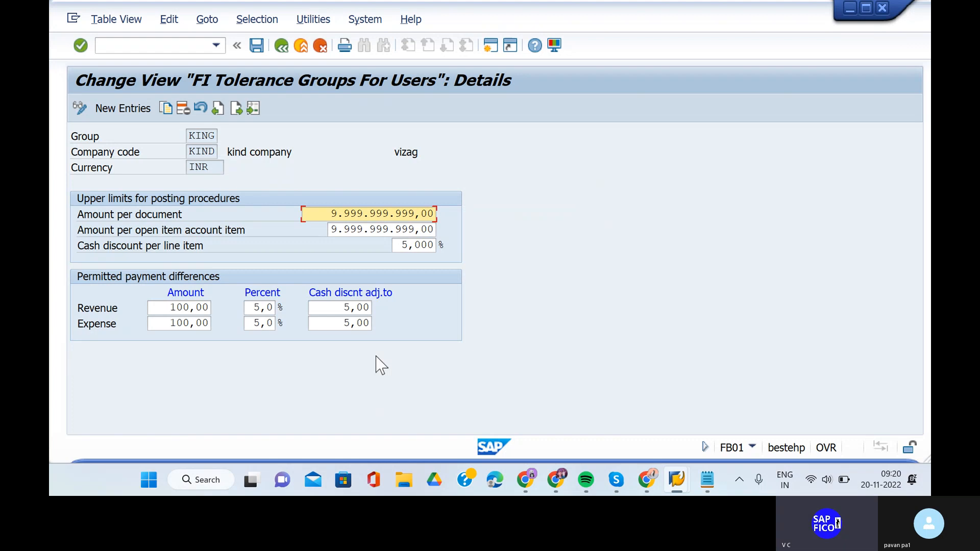
pyautogui.click(166, 46)
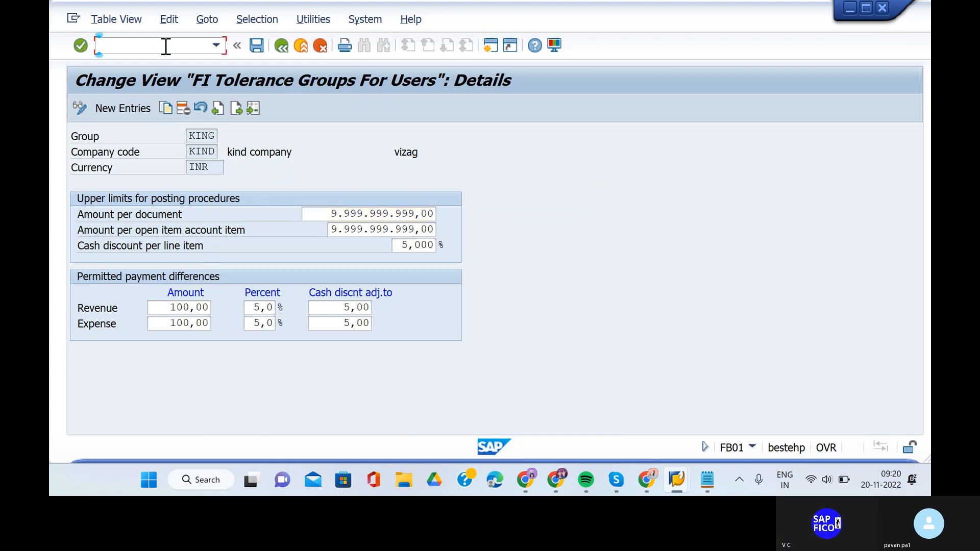
pyautogui.write('YES')
pyautogui.press('BackSpace')
pyautogui.press('BackSpace')
pyautogui.press('BackSpace')
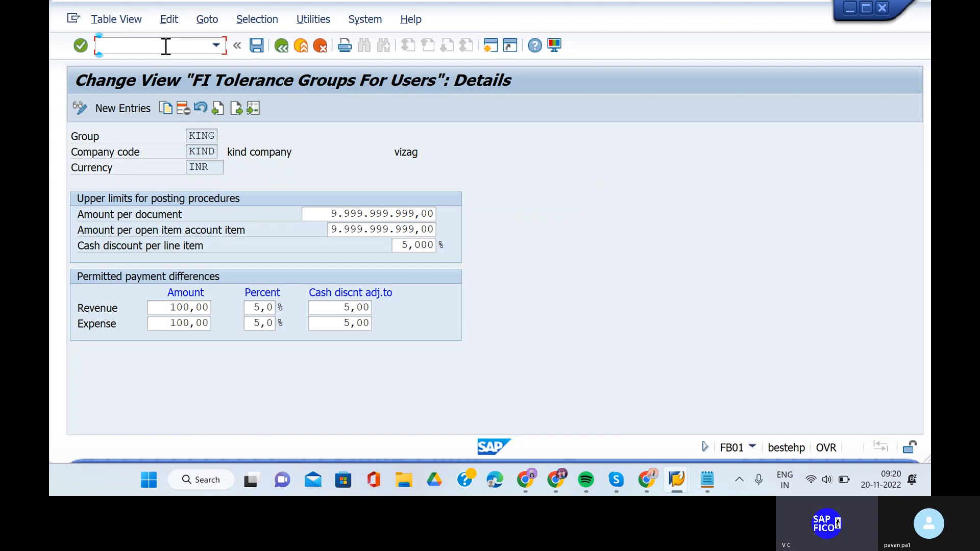
# - Display the details of tolerance group SHIP for company code SHIP and return to the overview
pyautogui.click(282, 47)
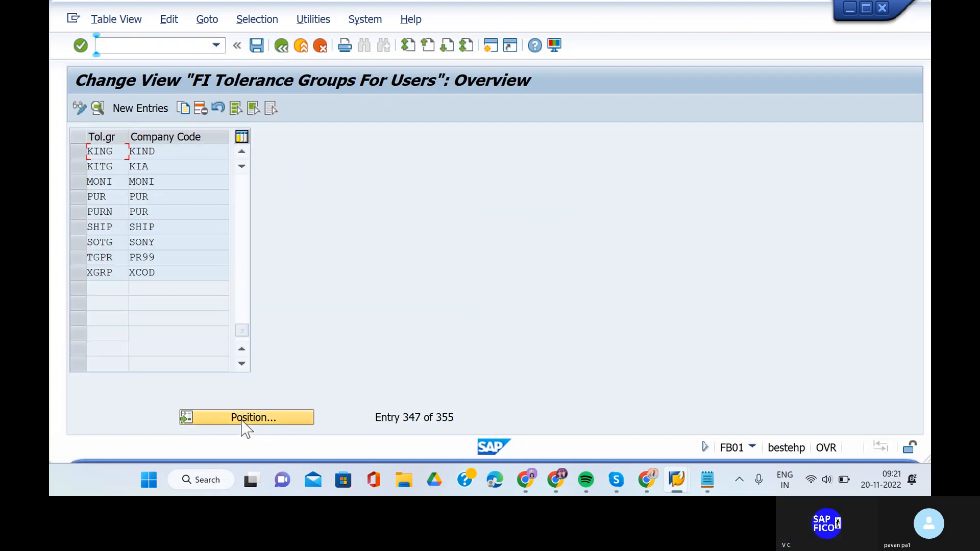
pyautogui.click(244, 418)
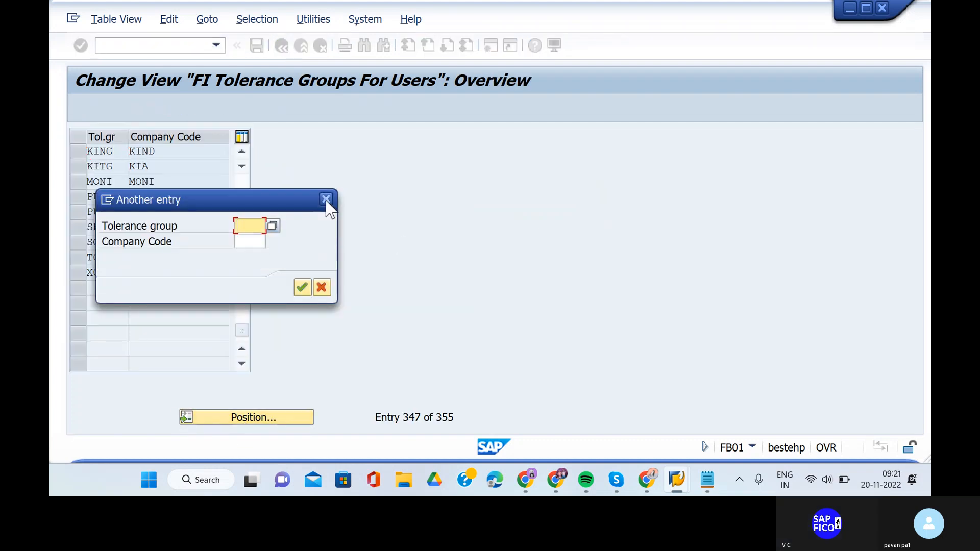
pyautogui.click(321, 288)
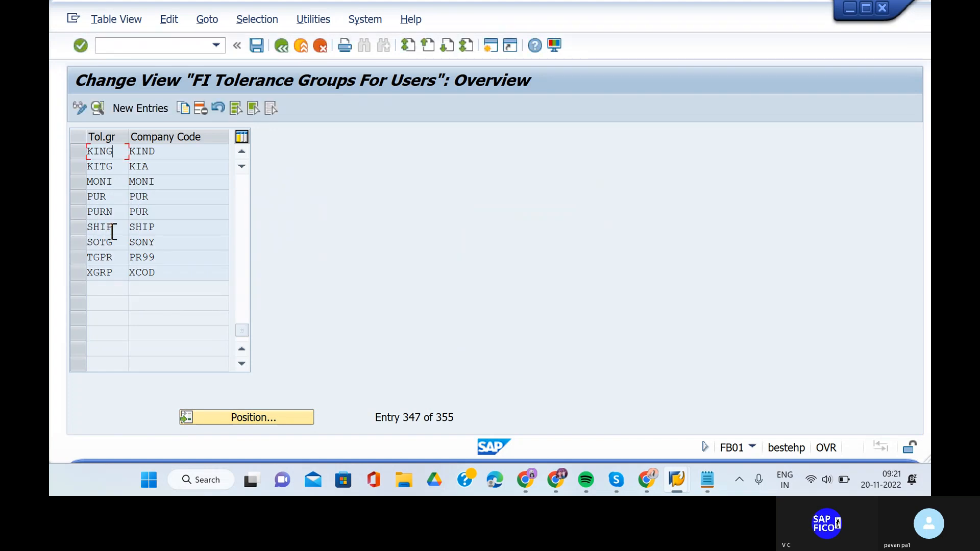
pyautogui.doubleClick(125, 230)
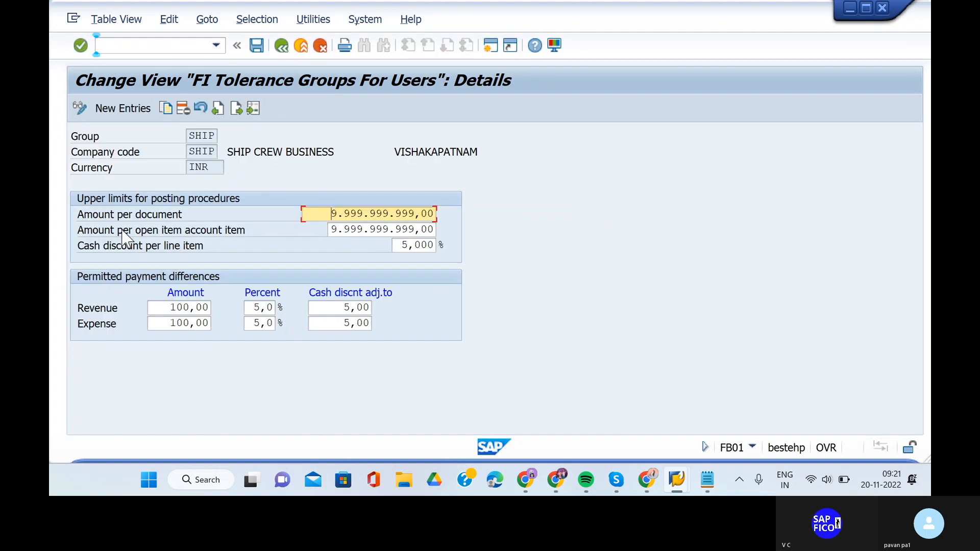
pyautogui.click(281, 46)
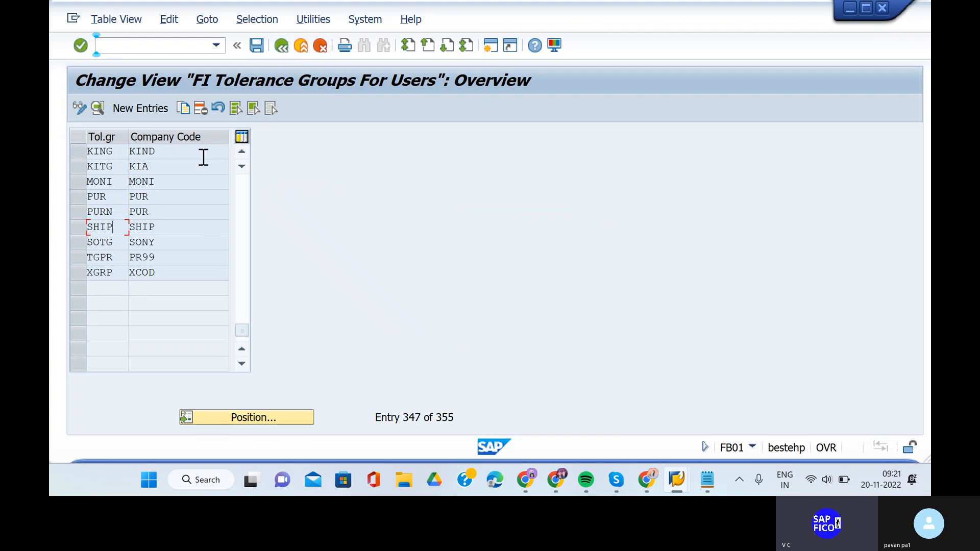
# - Bring up the help text for the tolerance range error again and close it
pyautogui.moveTo(676, 480)
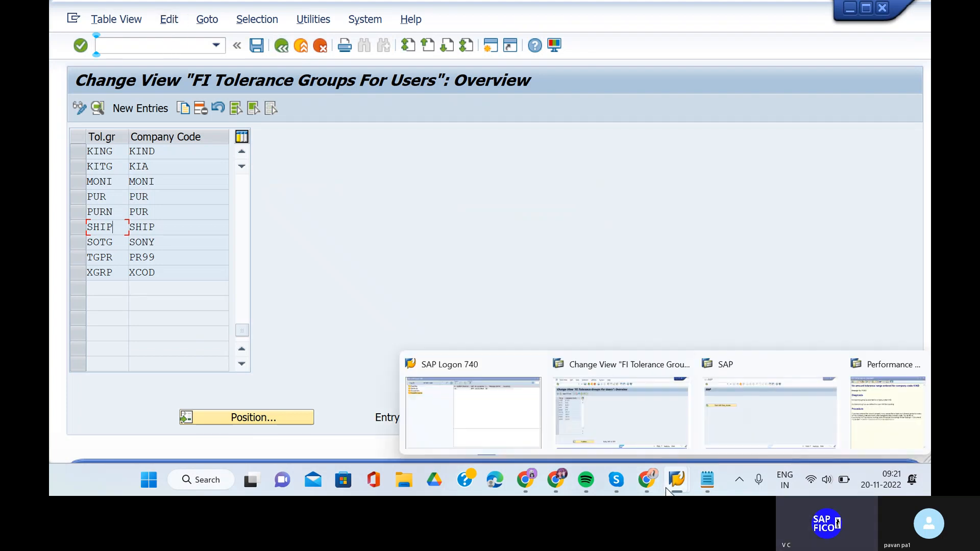
pyautogui.click(608, 402)
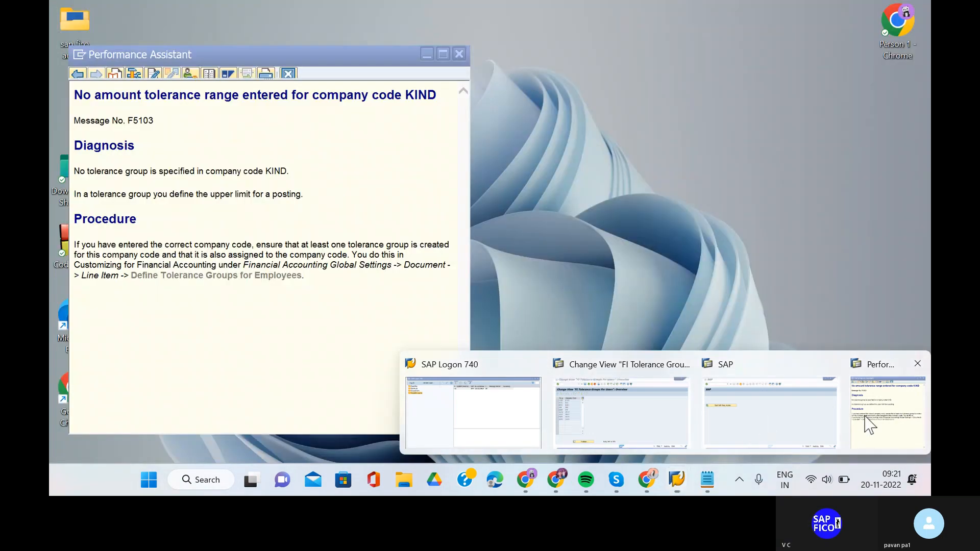
pyautogui.click(868, 423)
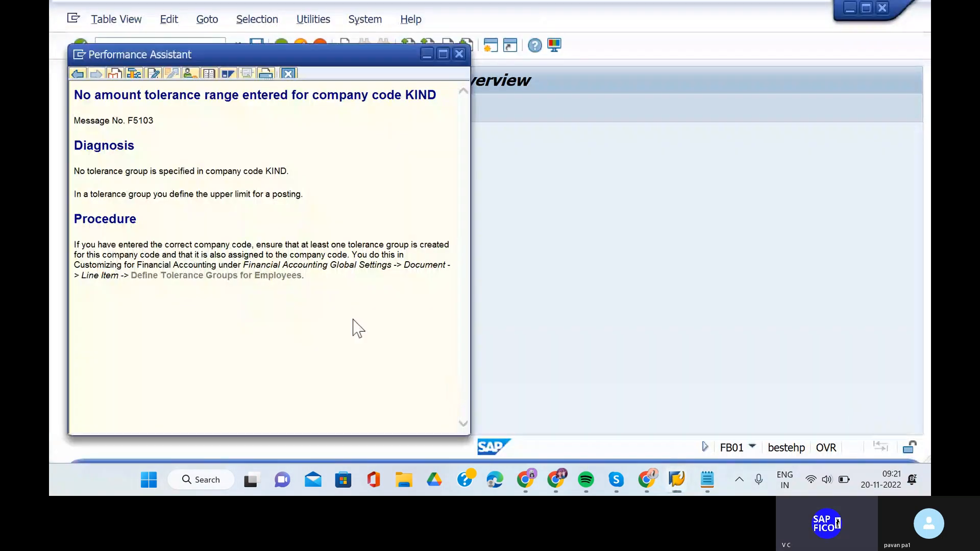
pyautogui.click(459, 54)
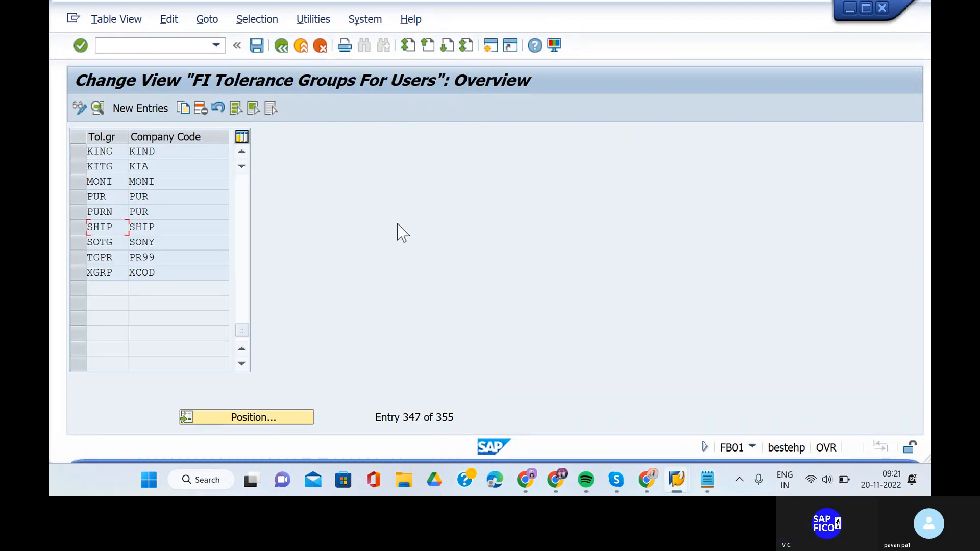
# - Restart transaction FB01 and fill the header with document date 20.11.2022, type SA and header text CROSS COMPANY TESTING
pyautogui.write('/nfb01')
pyautogui.press('Return')
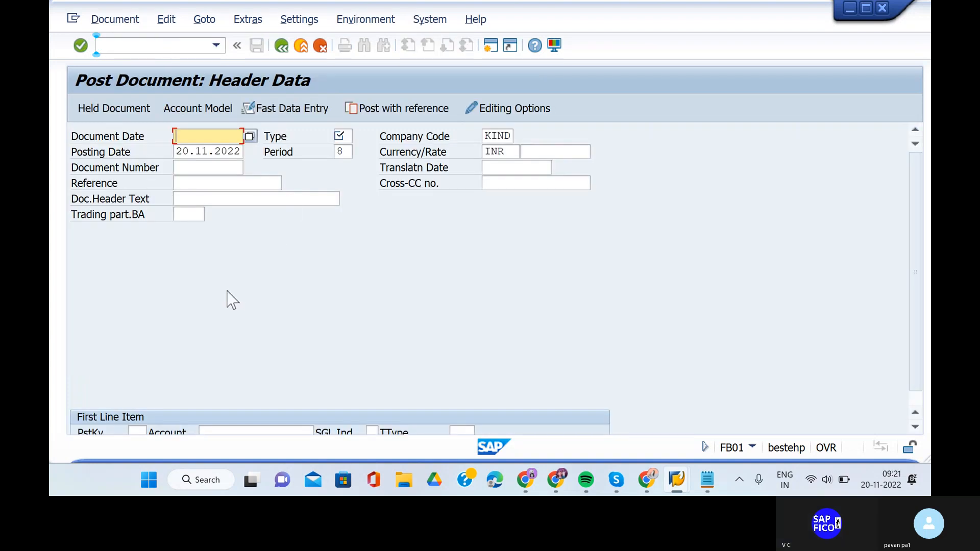
pyautogui.write('20.11.2022')
pyautogui.click(343, 135)
pyautogui.write('SA')
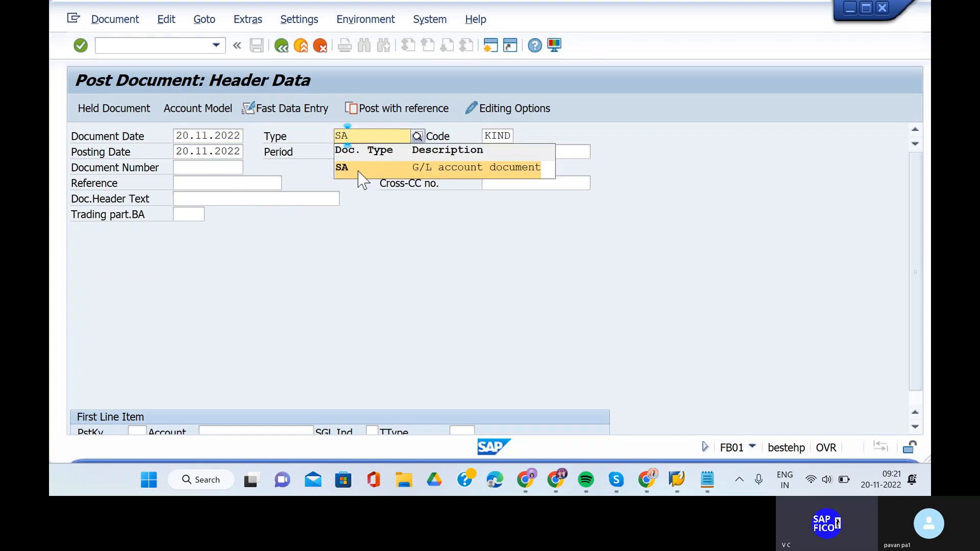
pyautogui.press('Return')
pyautogui.scroll(-1, 126, 346)
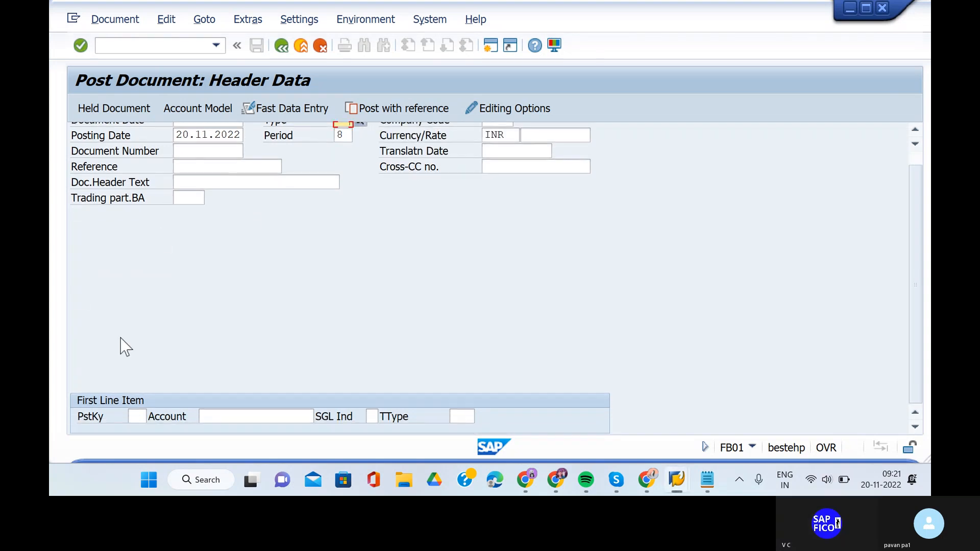
pyautogui.click(228, 183)
pyautogui.click(229, 197)
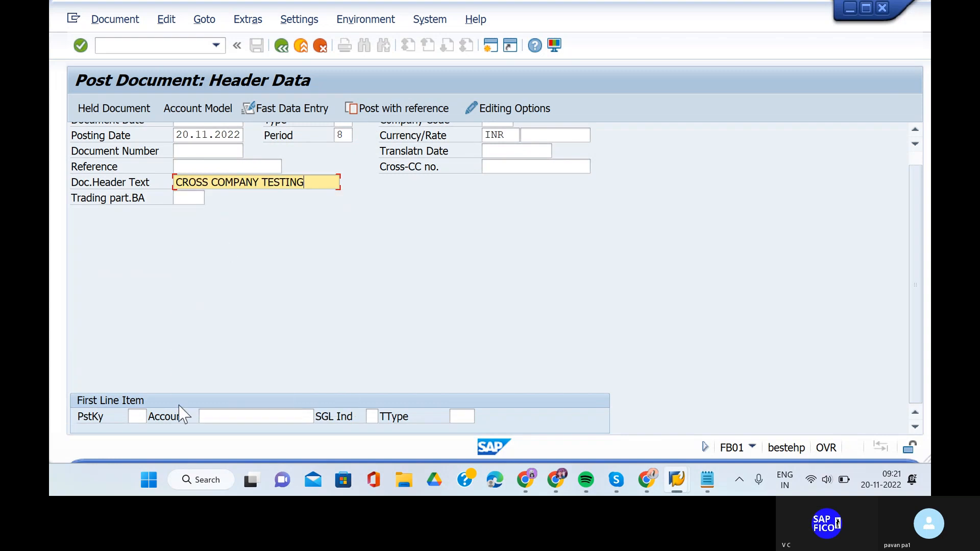
# - Enter posting key 50 and G/L account 200100 as the first line item and continue to its item details
pyautogui.click(138, 416)
pyautogui.write('50')
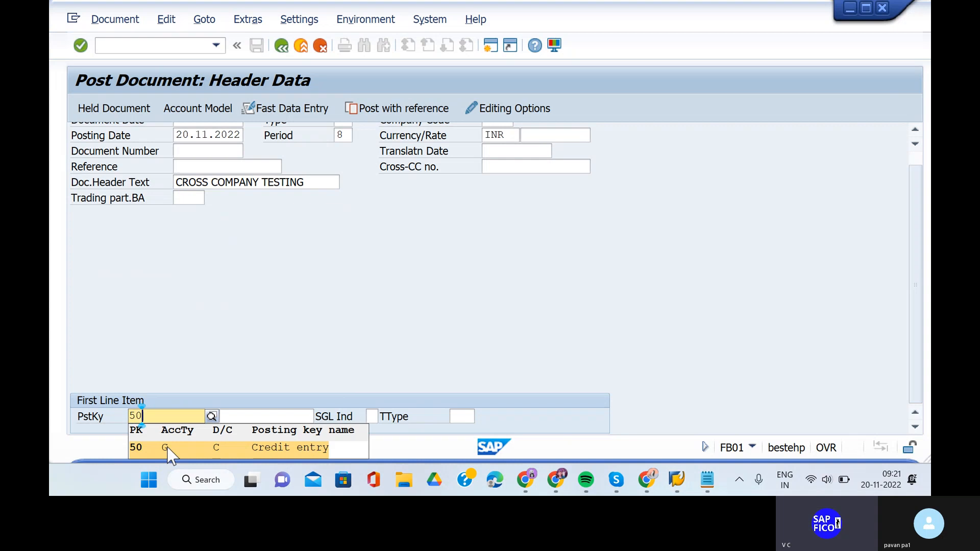
pyautogui.click(170, 448)
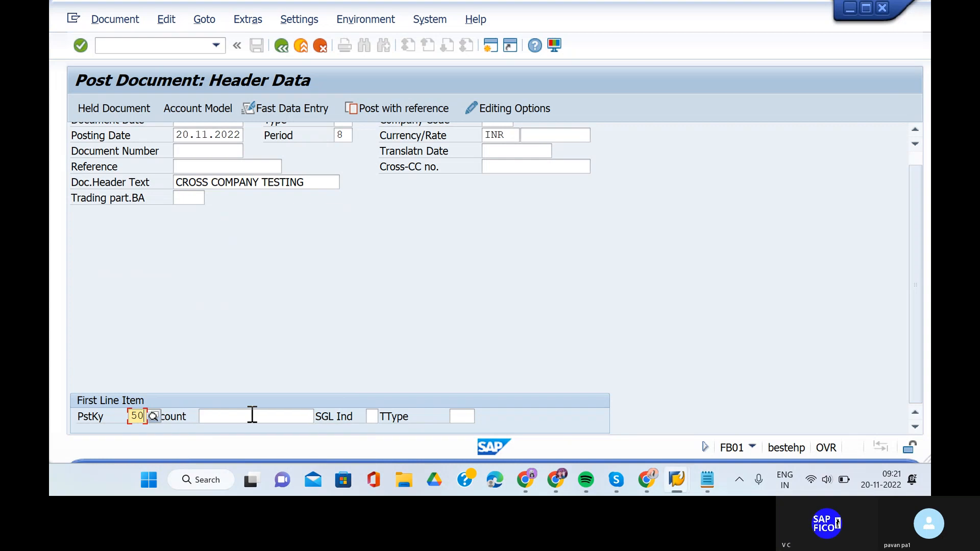
pyautogui.click(251, 415)
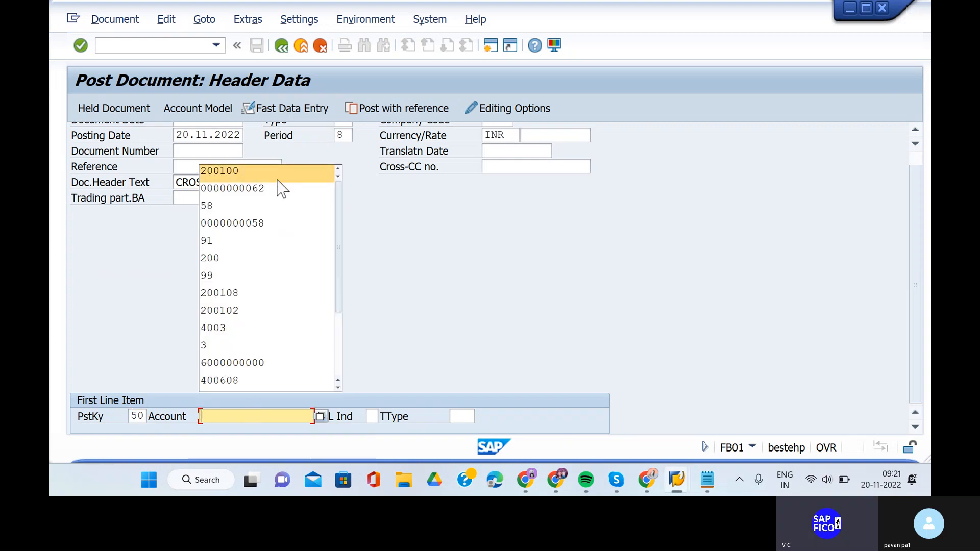
pyautogui.press('Return')
pyautogui.press('Return')
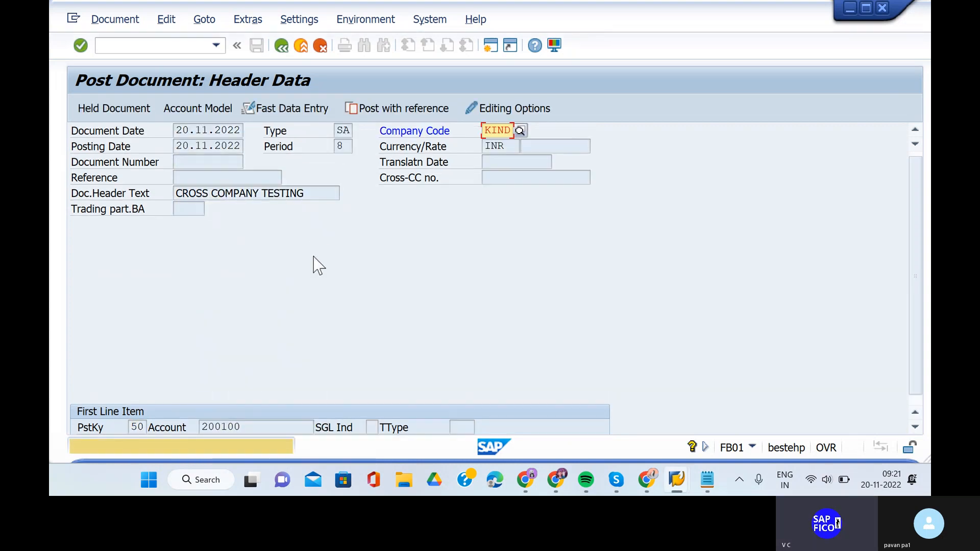
pyautogui.press('Return')
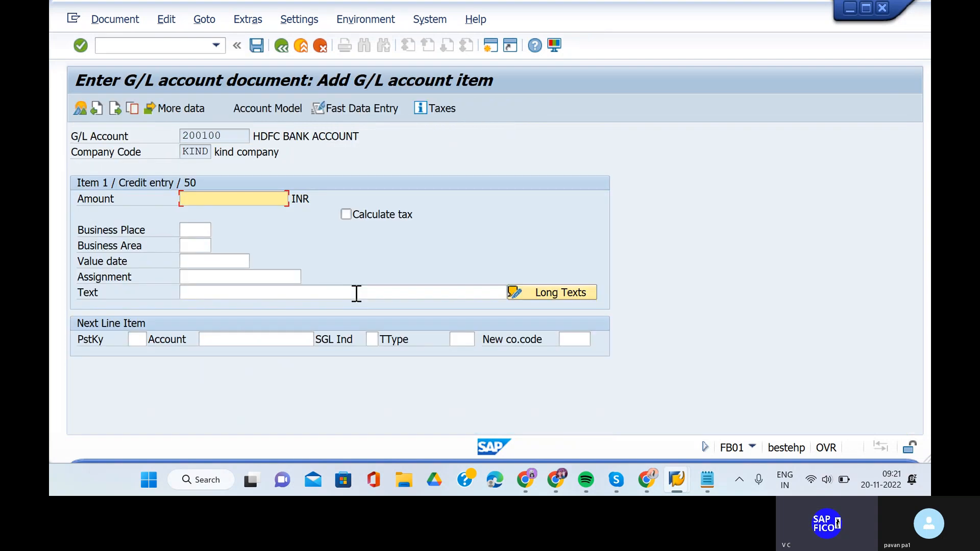
# - Give the credit item an amount of 50000, value date 20.11.2022 and text POSTING CROSS COMPANY CODE PAYMENT
pyautogui.click(277, 199)
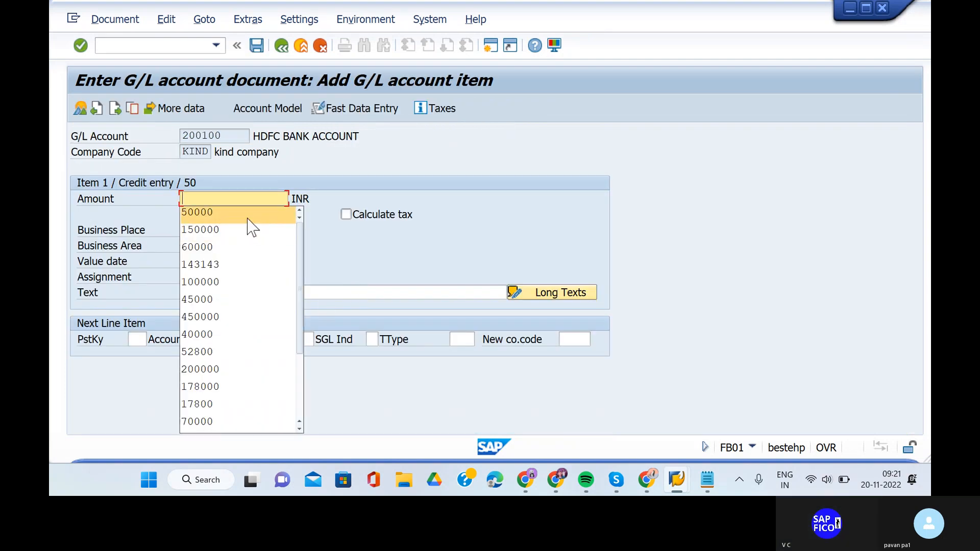
pyautogui.press('Return')
pyautogui.click(222, 261)
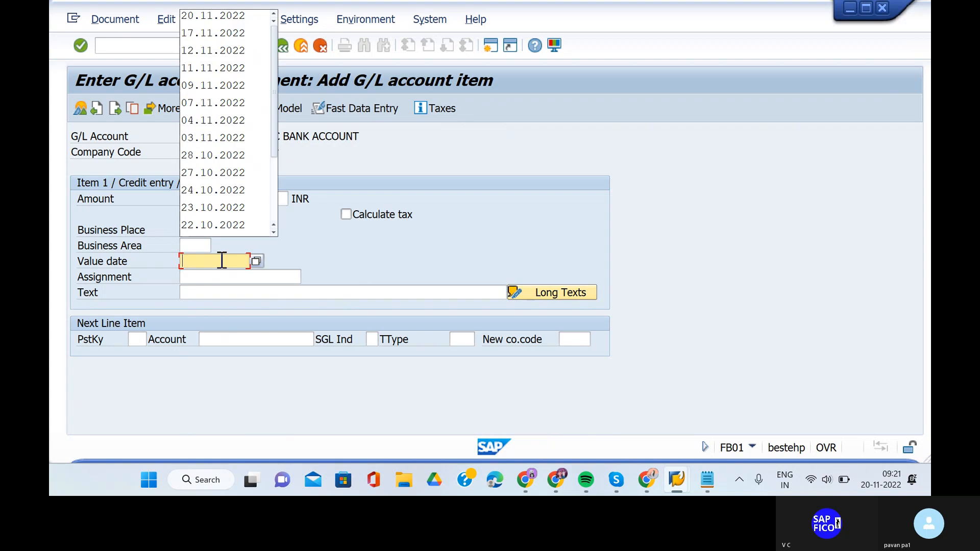
pyautogui.click(228, 14)
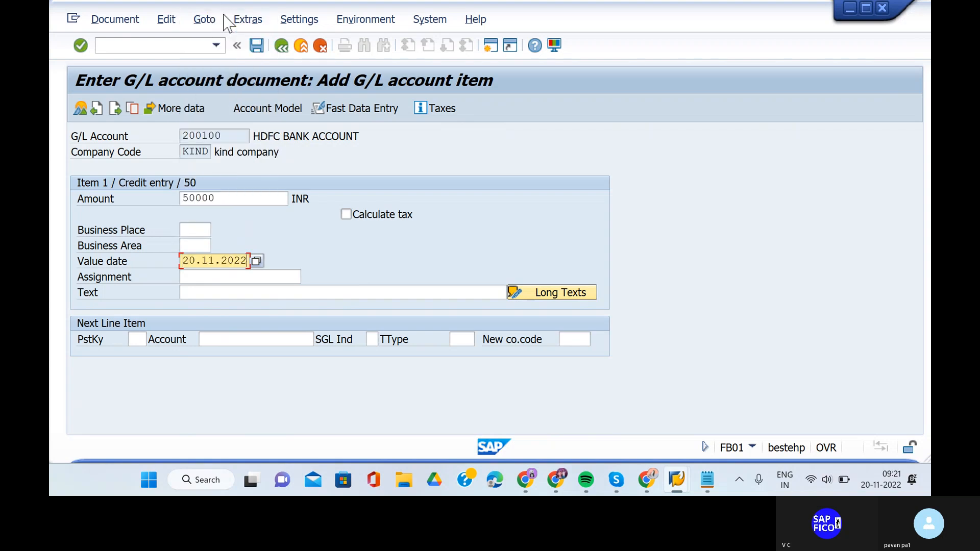
pyautogui.click(219, 292)
pyautogui.click(305, 49)
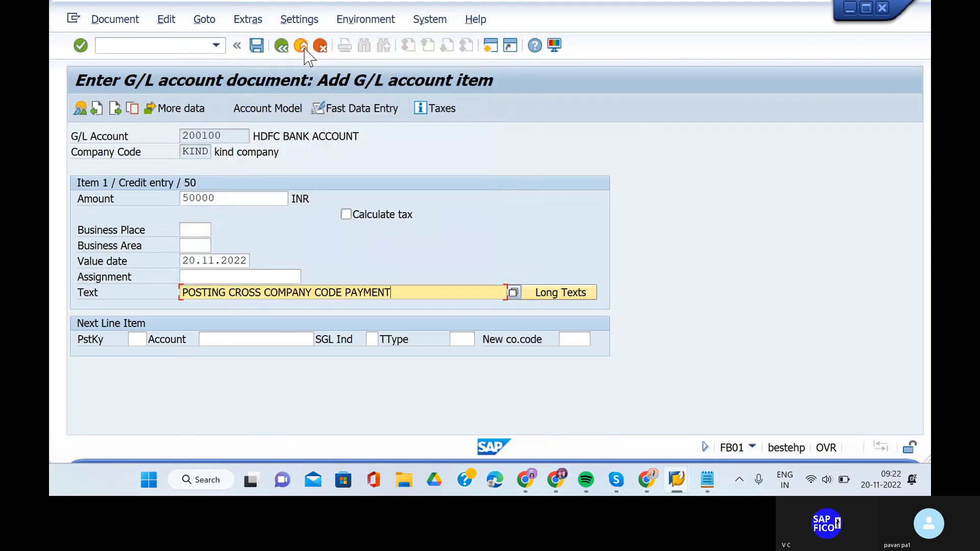
# - Enter posting key 50 and the salaries account 400301 for the next line item
pyautogui.click(145, 341)
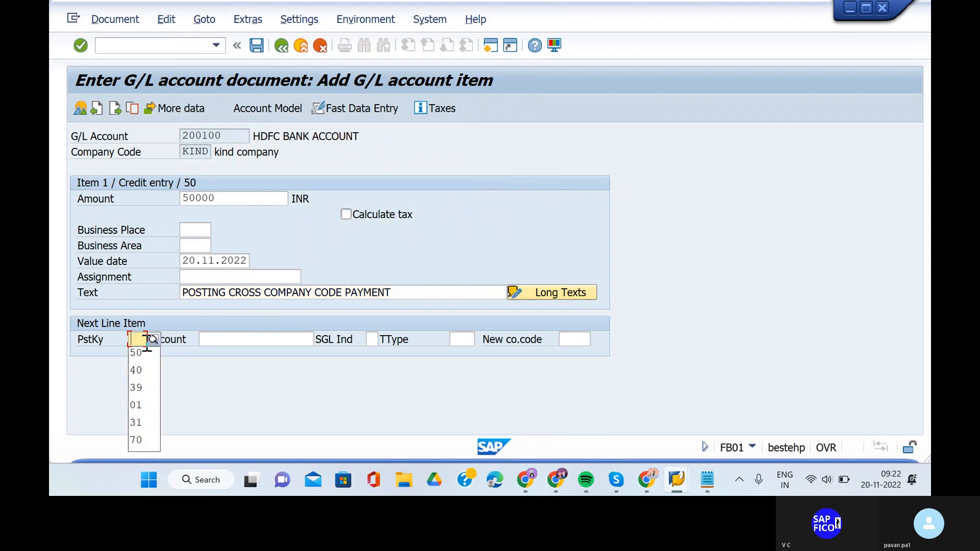
pyautogui.click(148, 351)
pyautogui.click(226, 341)
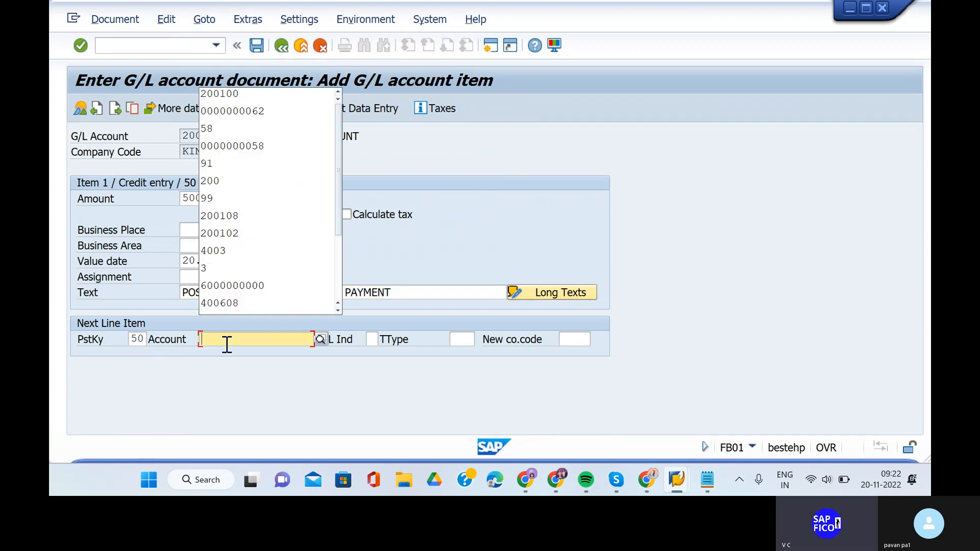
pyautogui.click(275, 343)
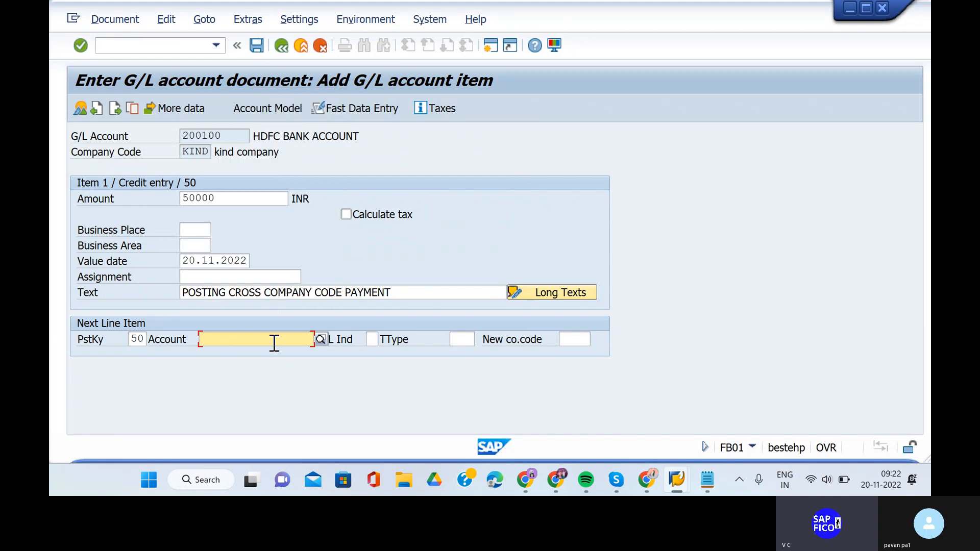
pyautogui.write('400')
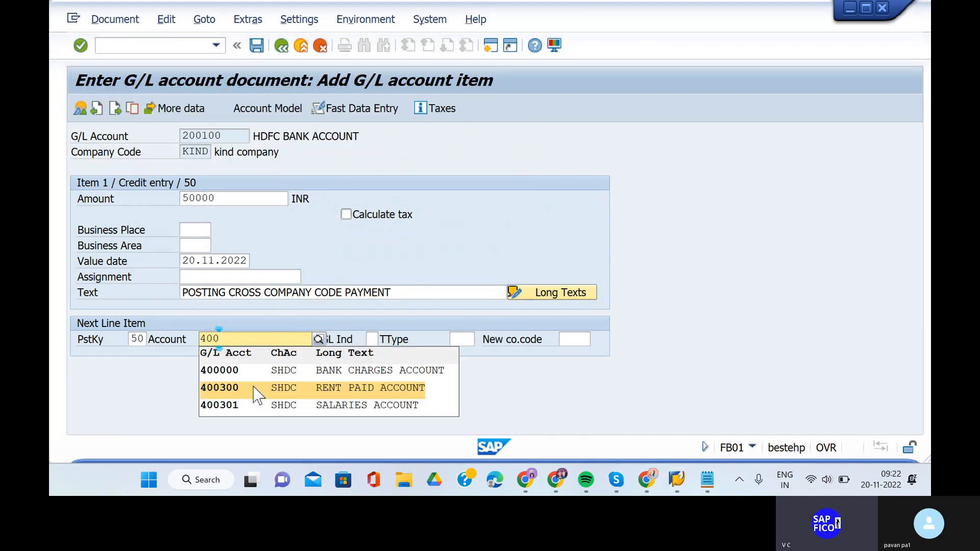
pyautogui.click(259, 408)
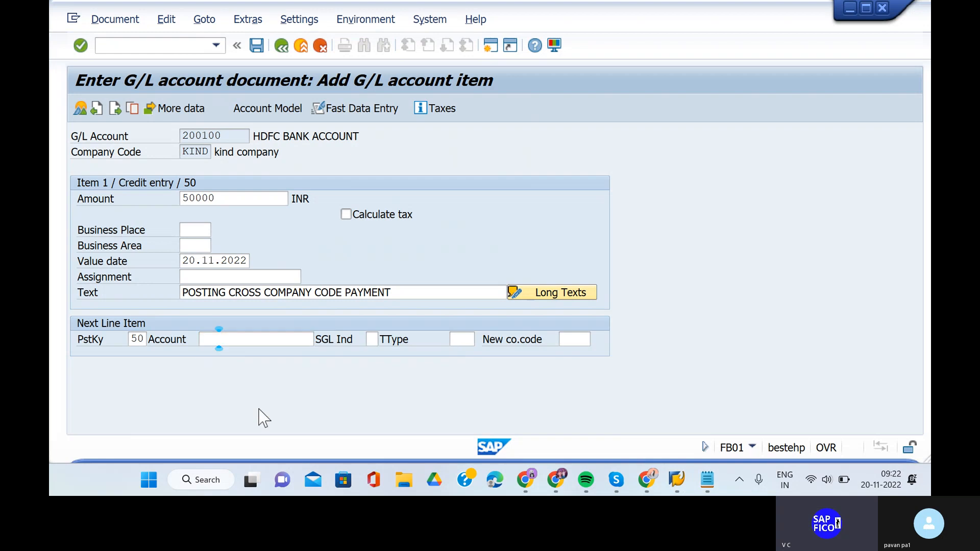
# - Open transaction OB57 in a new session to view the users' tolerance group assignments, and return to the FB01 entry
pyautogui.click(489, 46)
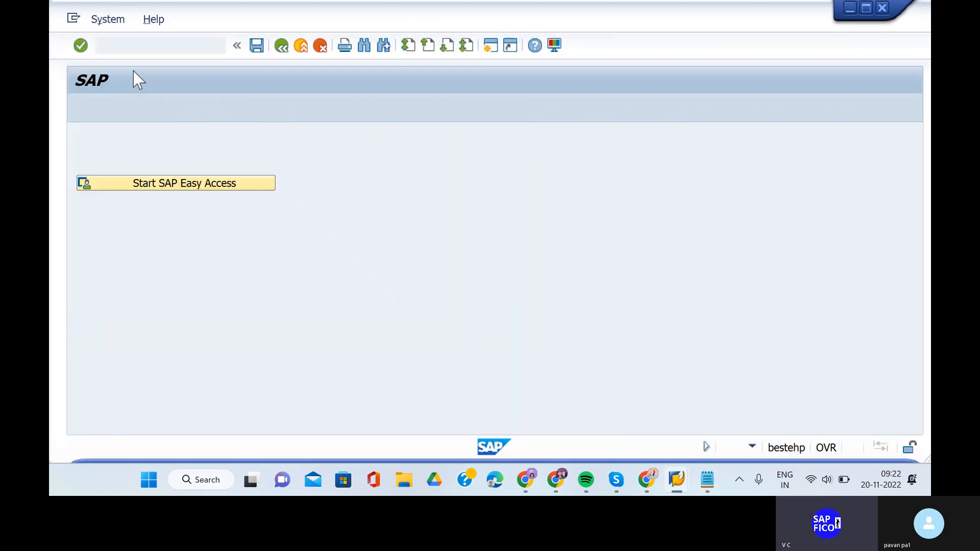
pyautogui.write('O')
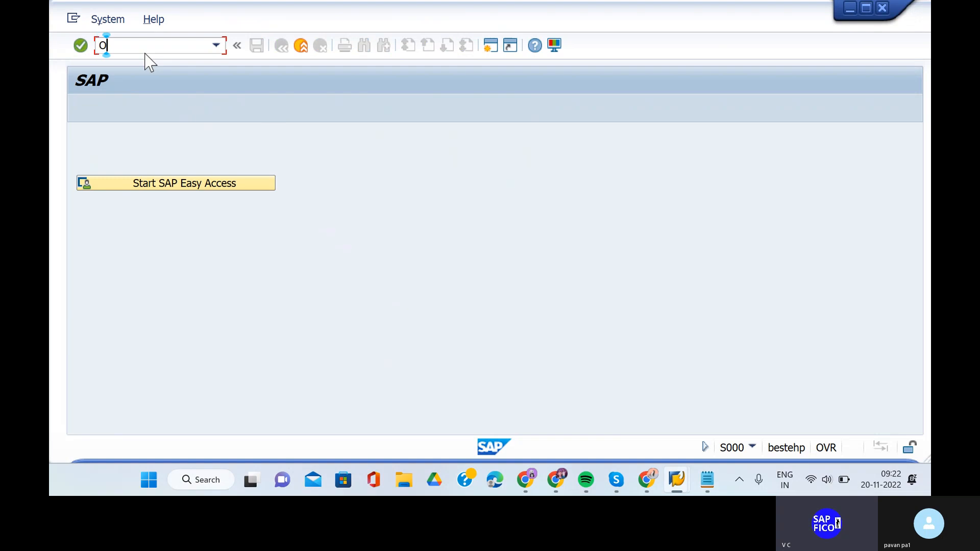
pyautogui.write('B57')
pyautogui.press('Return')
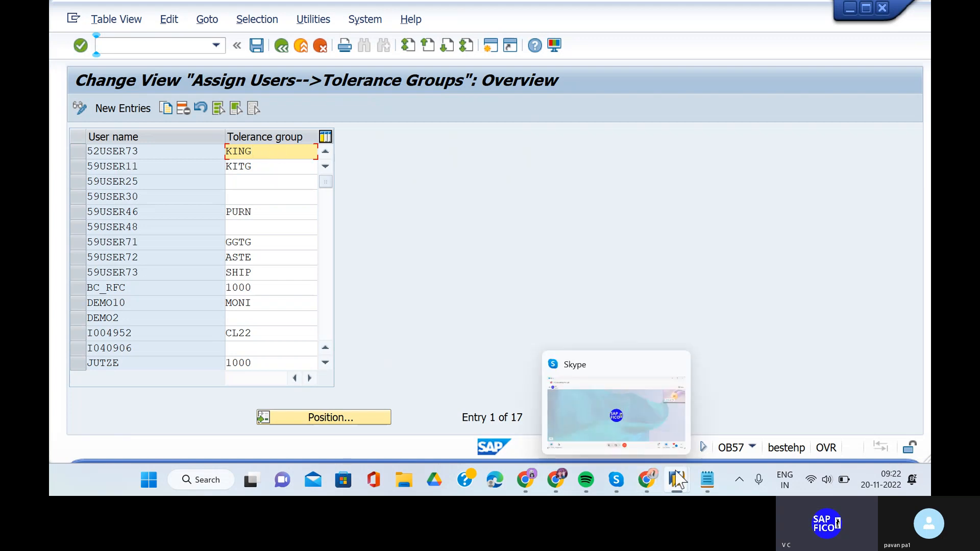
pyautogui.moveTo(677, 480)
pyautogui.click(619, 420)
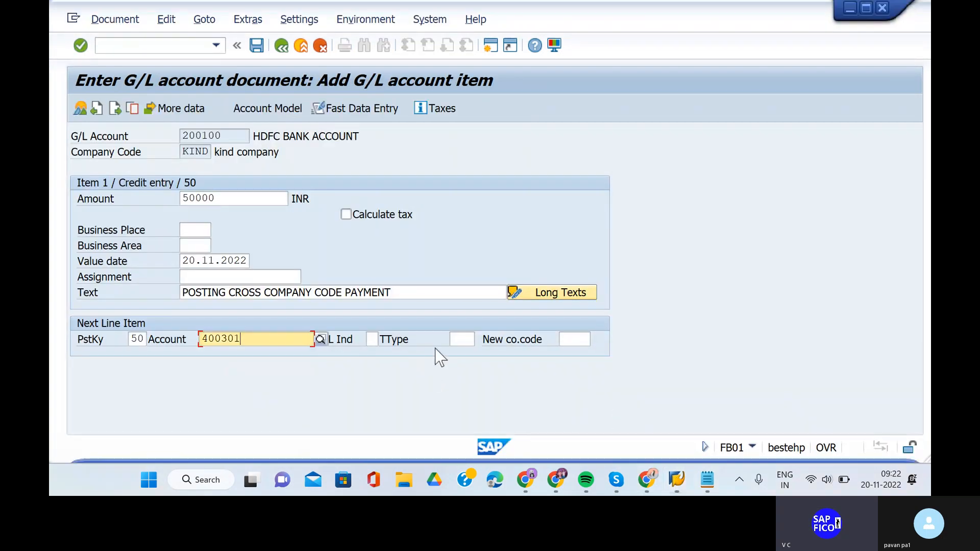
# - Set the next line item's new company code to SHIP and reselect the salaries account 400301
pyautogui.click(562, 339)
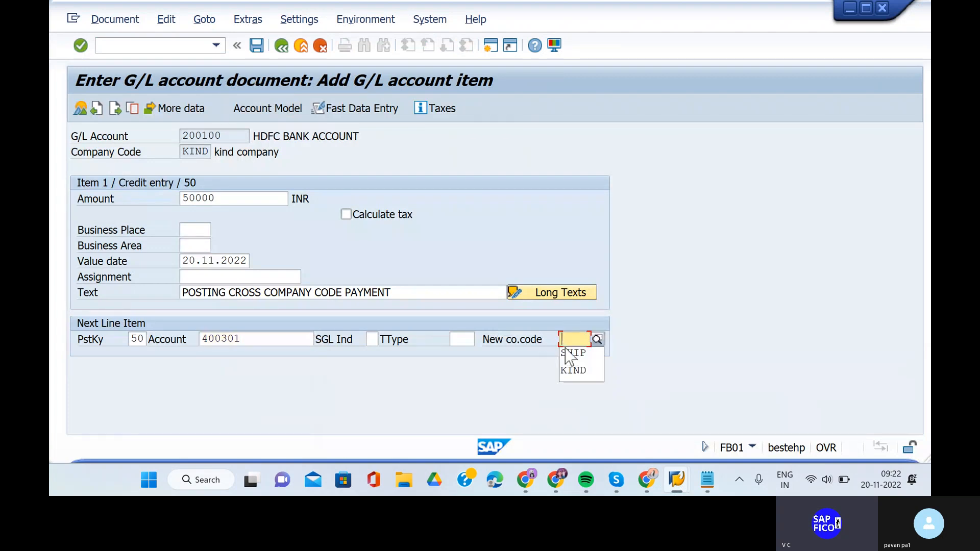
pyautogui.click(569, 355)
pyautogui.click(263, 340)
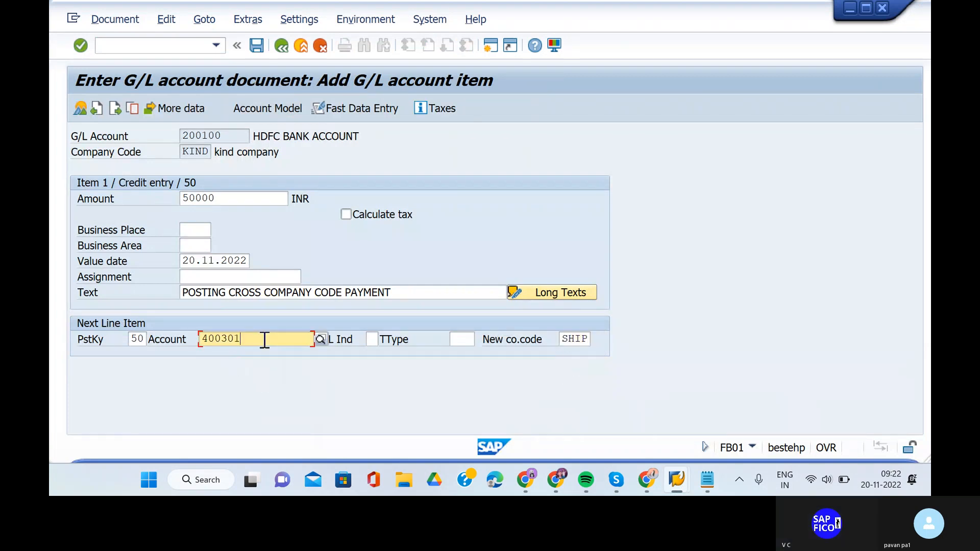
pyautogui.press('BackSpace')
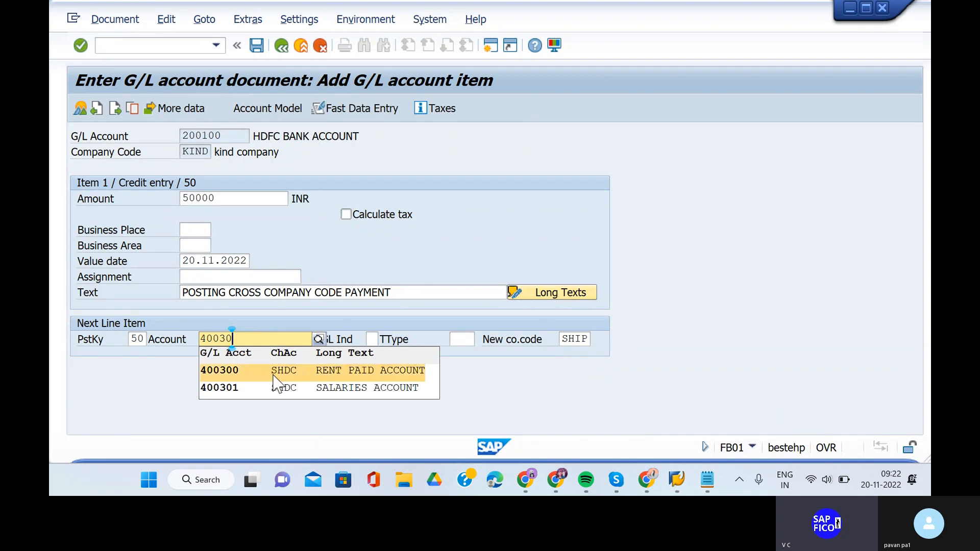
pyautogui.click(277, 388)
# - Try to continue to the next item, and read and close the help text of the tolerance range error
pyautogui.press('Return')
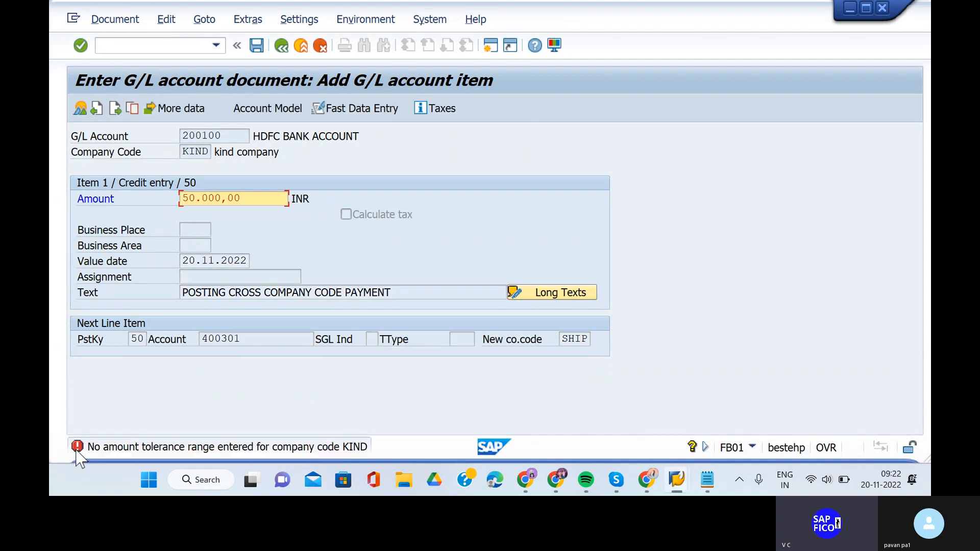
pyautogui.click(77, 448)
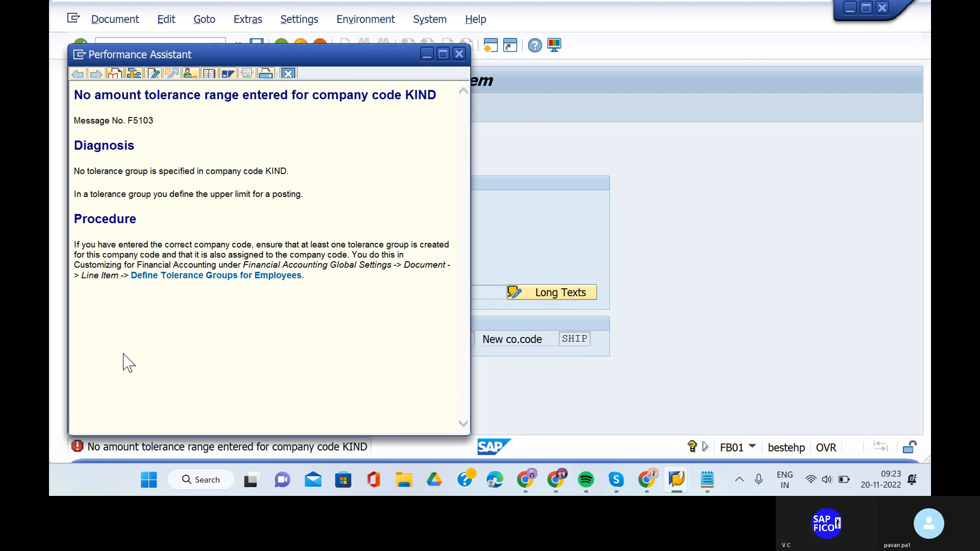
pyautogui.click(459, 53)
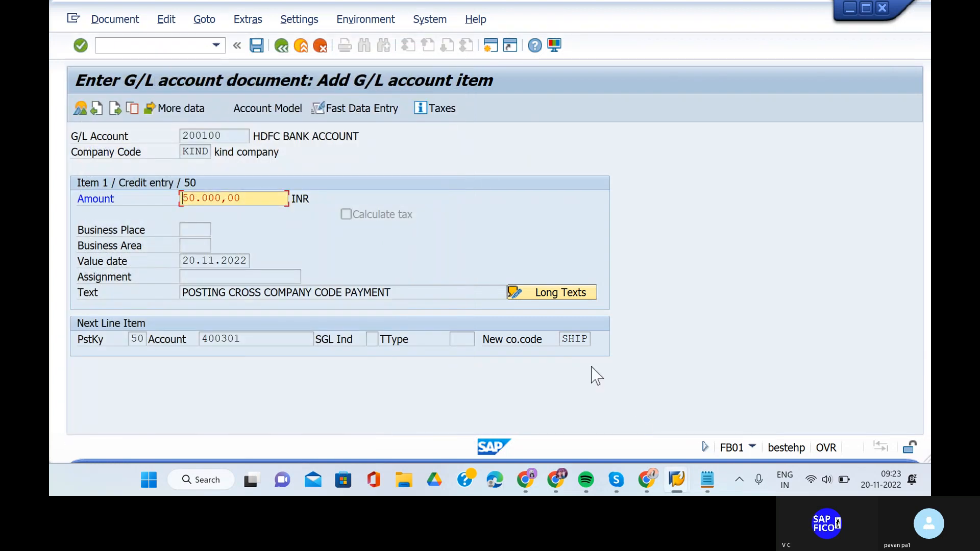
# - In the empty session, run OBA4 and open the details of tolerance group KING for company code KIND
pyautogui.moveTo(683, 488)
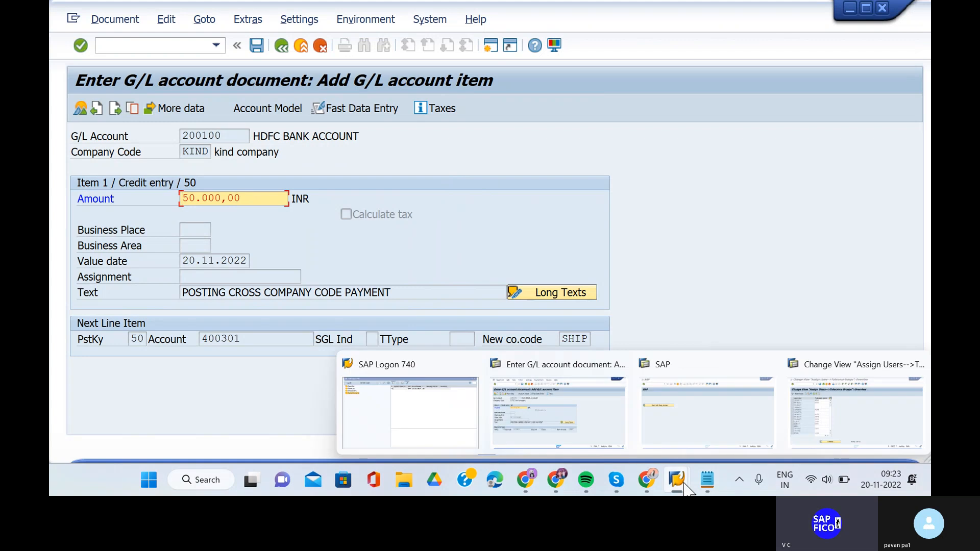
pyautogui.click(707, 411)
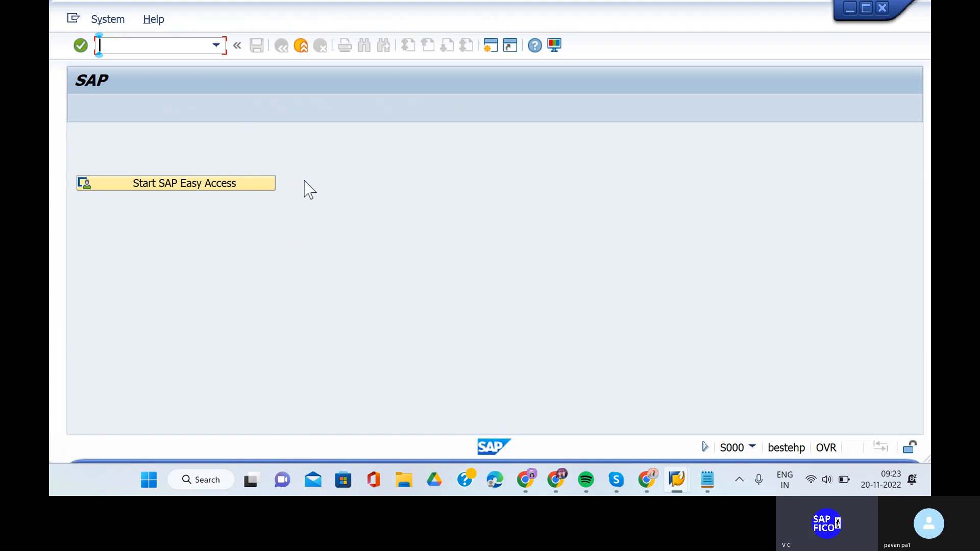
pyautogui.write('OBA4')
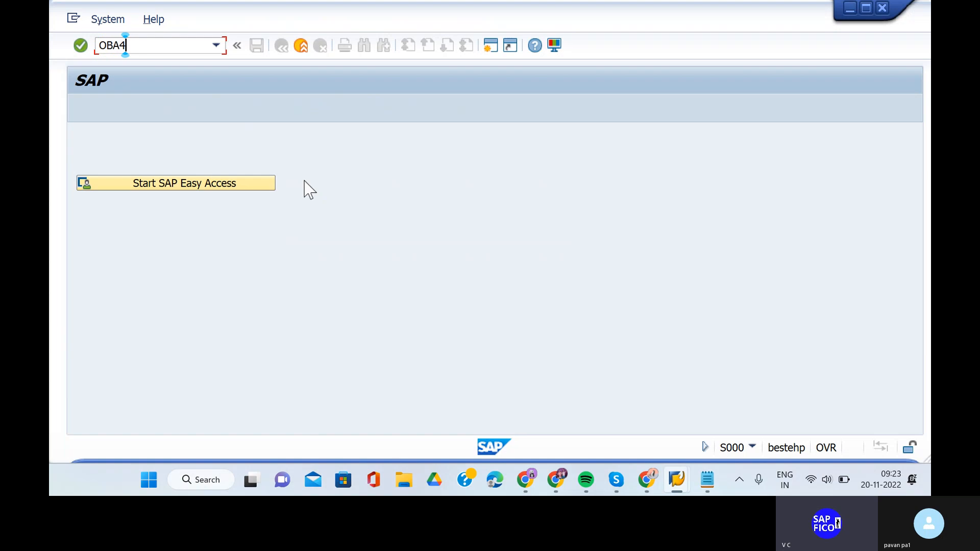
pyautogui.press('Return')
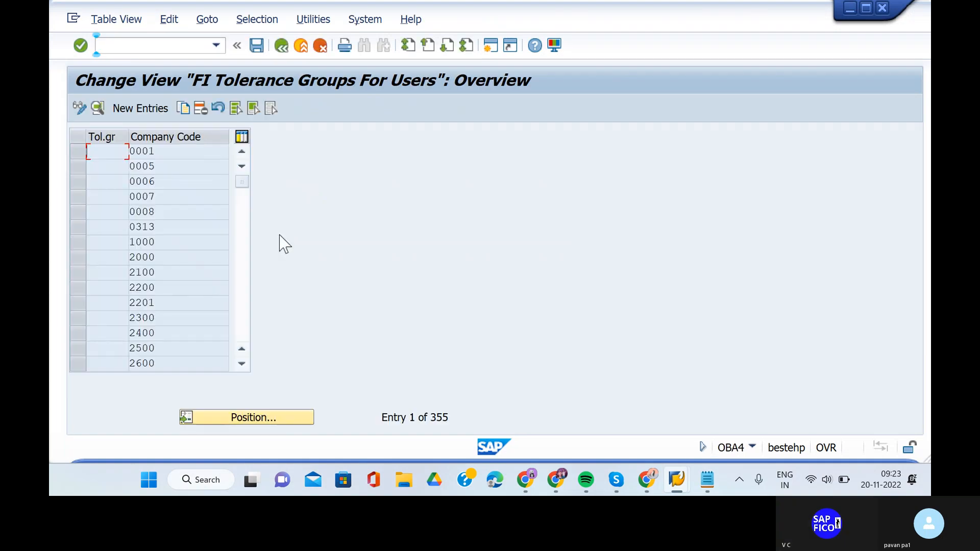
pyautogui.click(260, 418)
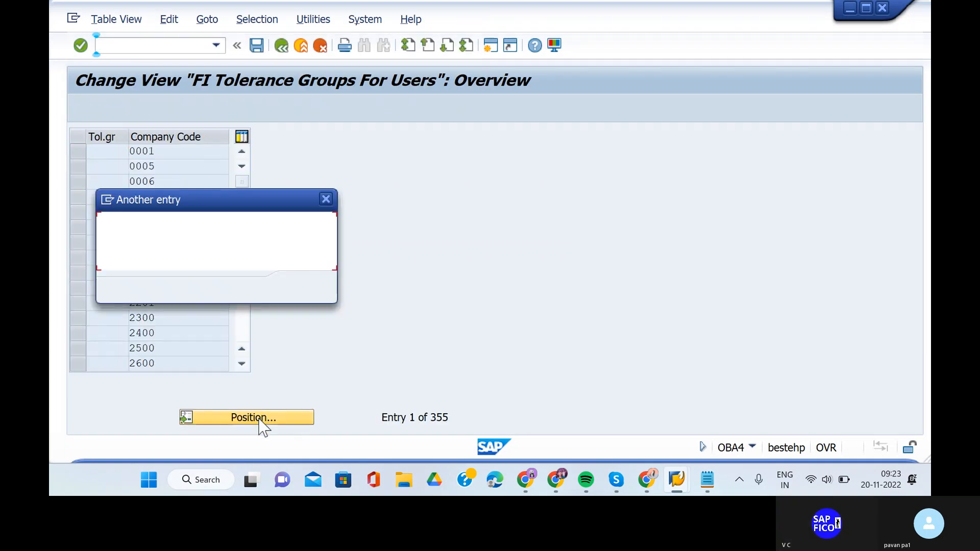
pyautogui.write('KI')
pyautogui.press('Return')
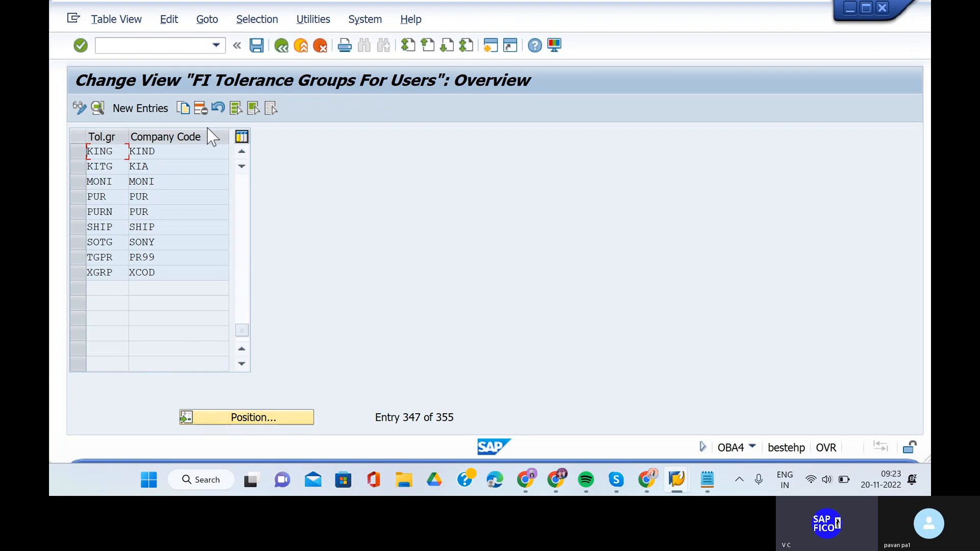
pyautogui.click(194, 153)
pyautogui.doubleClick(194, 153)
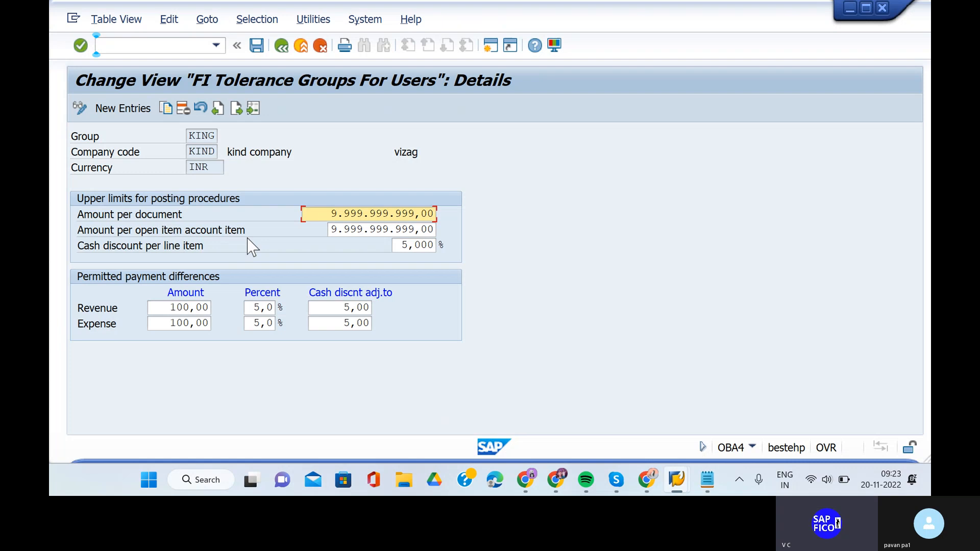
# - Switch to transaction OBY6 and examine the global data of company code KIND
pyautogui.click(168, 46)
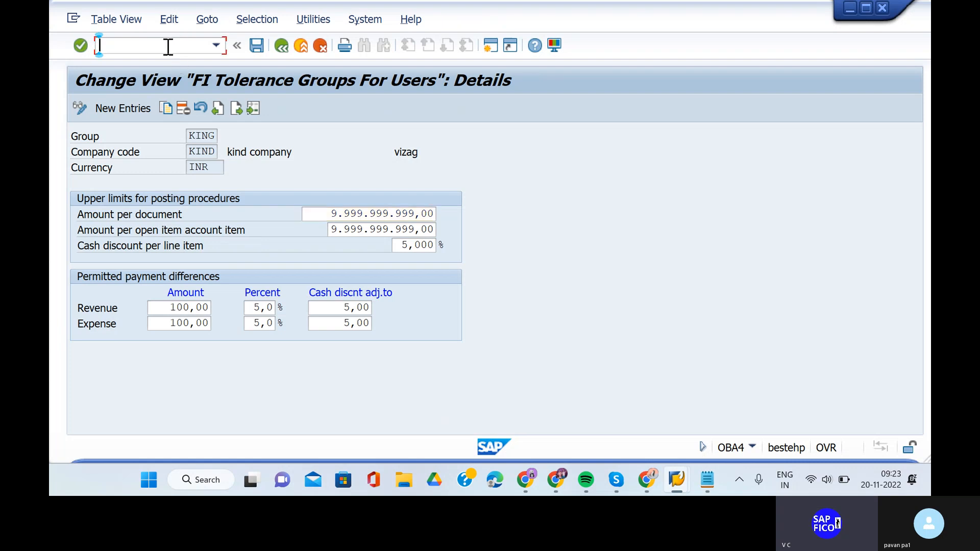
pyautogui.write('/NOBY6')
pyautogui.press('Return')
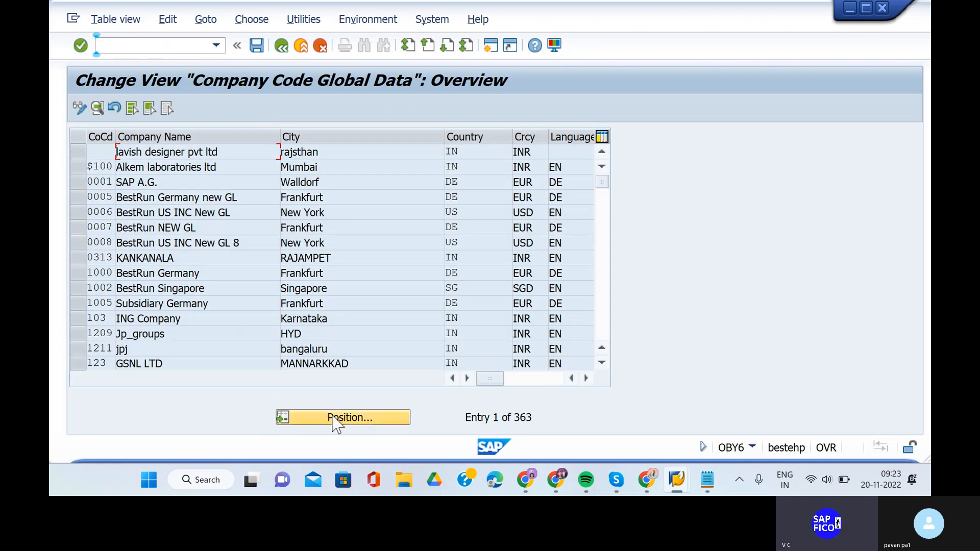
pyautogui.click(337, 418)
pyautogui.write('41')
pyautogui.press('Return')
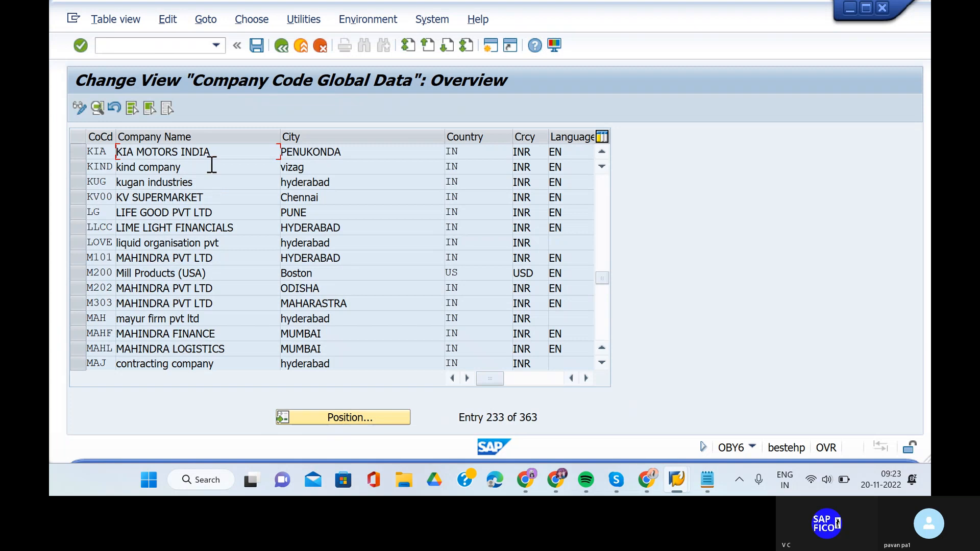
pyautogui.doubleClick(212, 167)
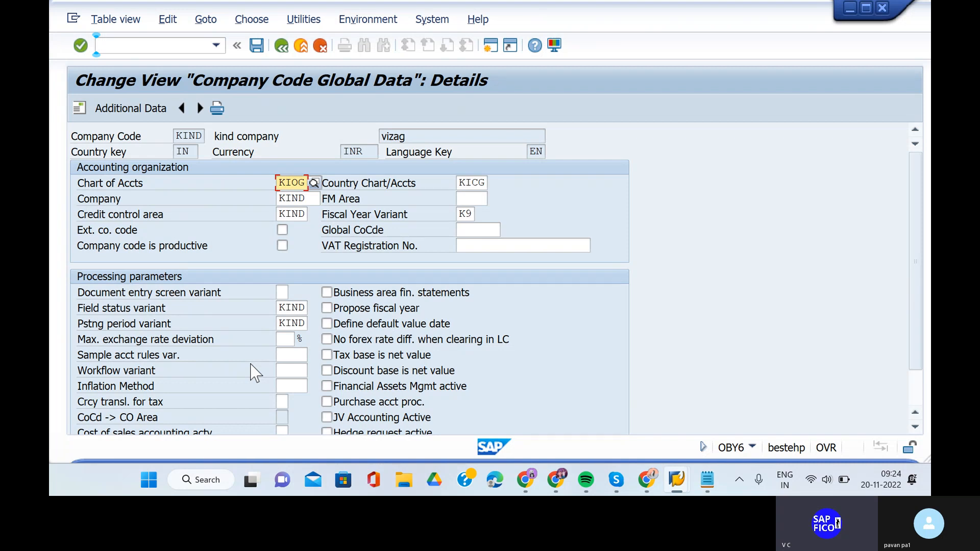
pyautogui.scroll(-3, 255, 373)
pyautogui.scroll(3, 256, 372)
# - Leave the company code global data and start transaction OBA3 for the customer/vendor tolerances
pyautogui.click(142, 45)
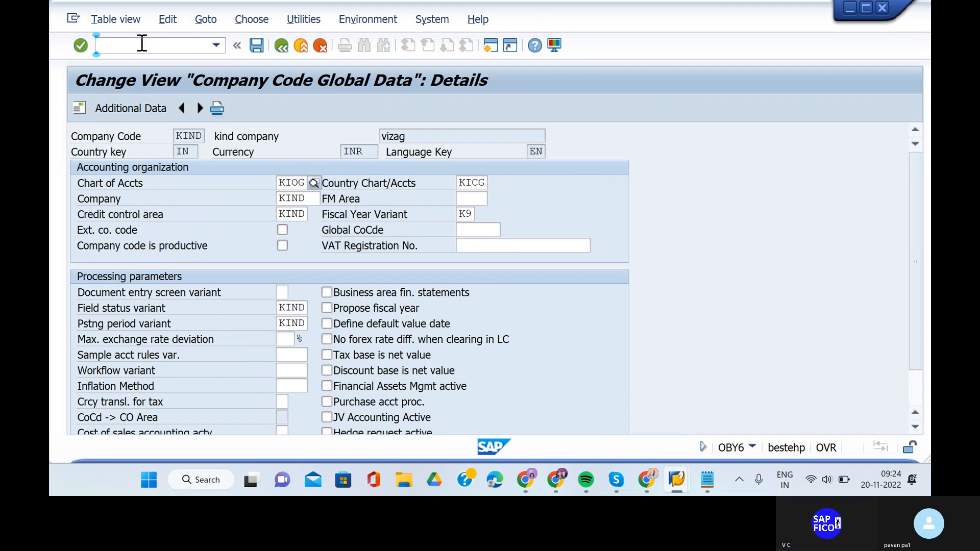
pyautogui.write('/n')
pyautogui.press('Return')
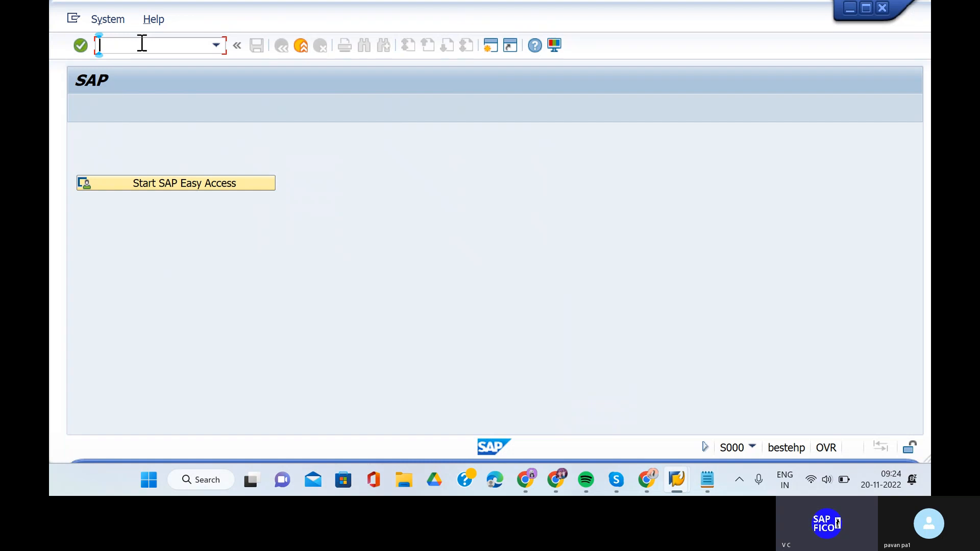
pyautogui.write('OBA7')
pyautogui.press('Return')
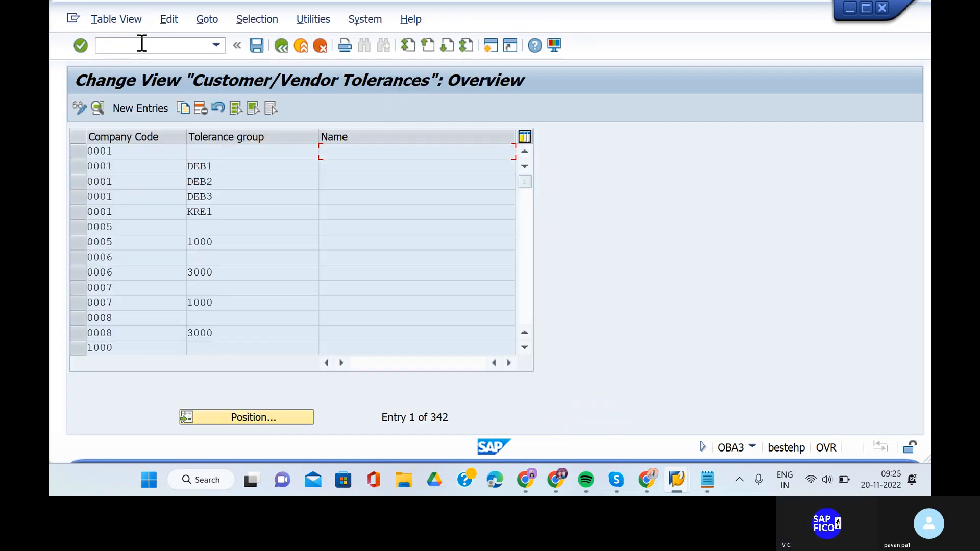
# - Locate company code KIND and review the details of its customer/vendor tolerance group KNTG
pyautogui.click(269, 418)
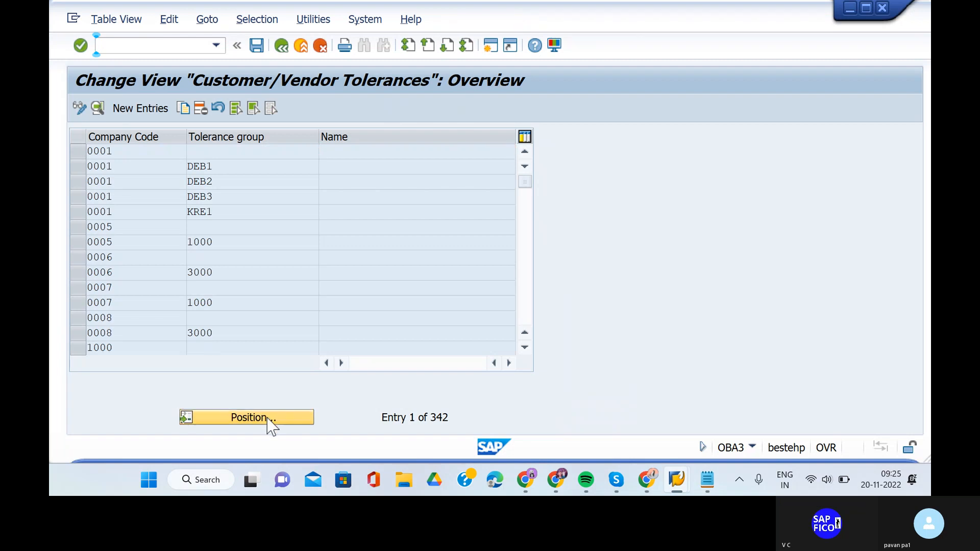
pyautogui.write('L')
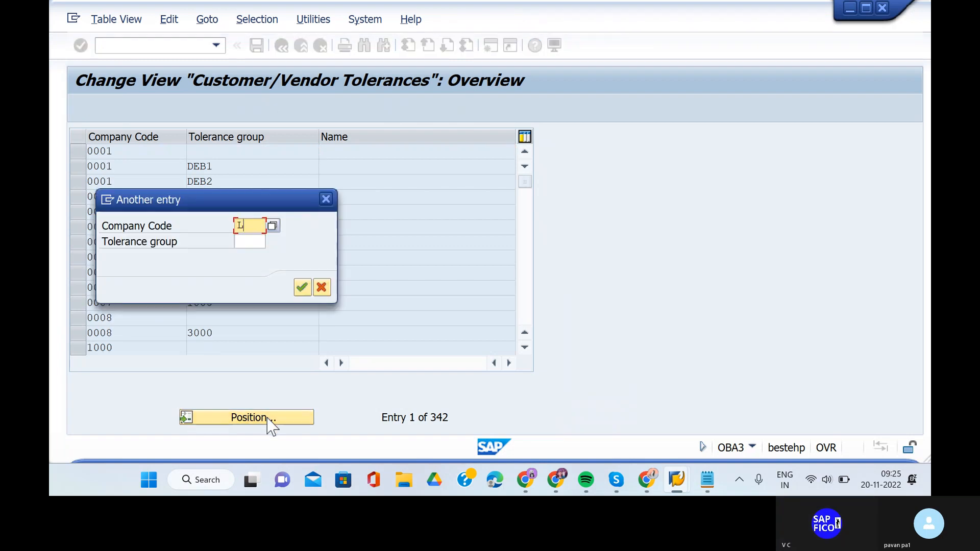
pyautogui.press('BackSpace')
pyautogui.write('KIND')
pyautogui.press('Return')
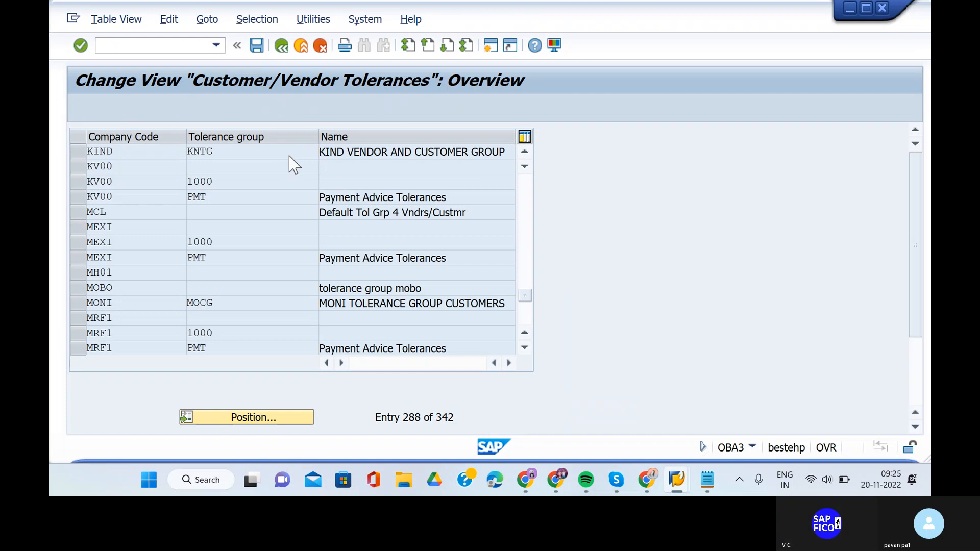
pyautogui.doubleClick(290, 155)
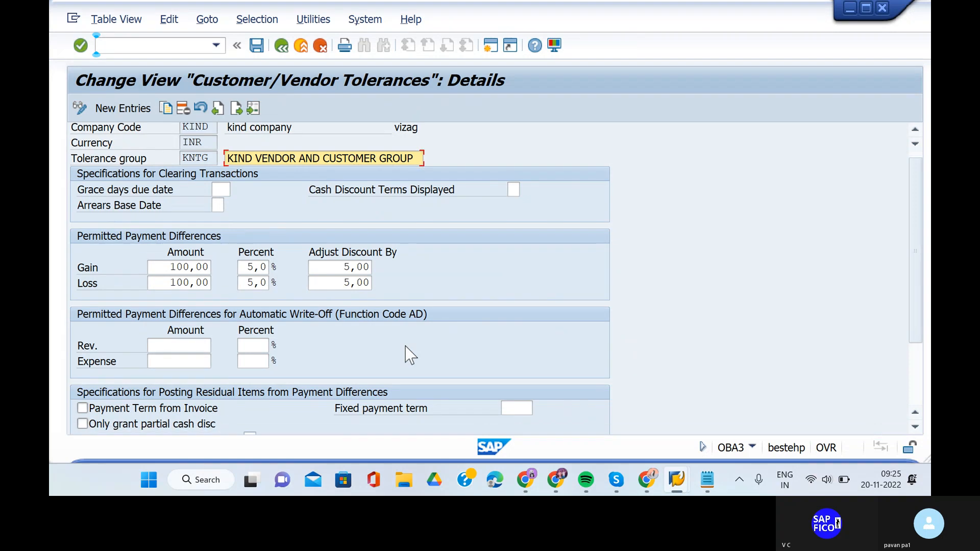
pyautogui.scroll(-1, 410, 355)
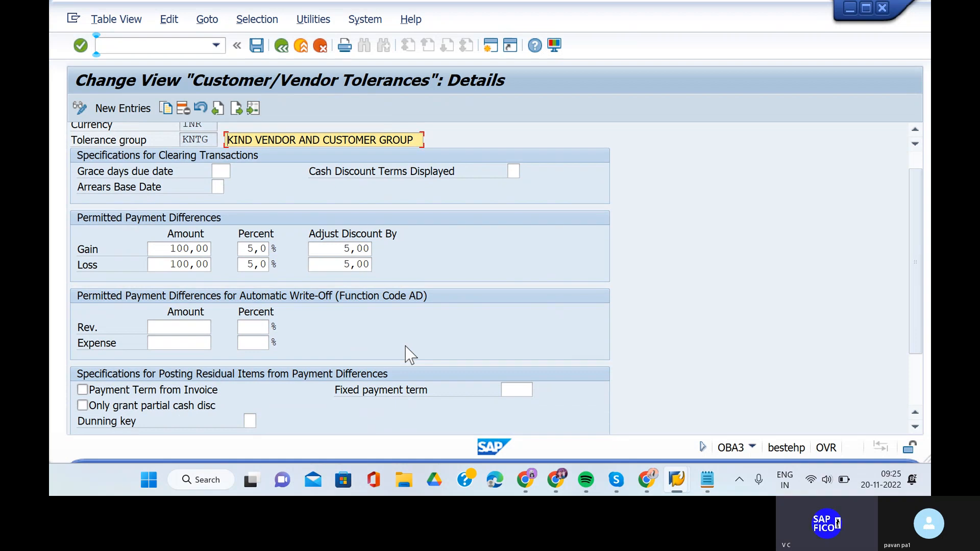
pyautogui.scroll(1, 411, 355)
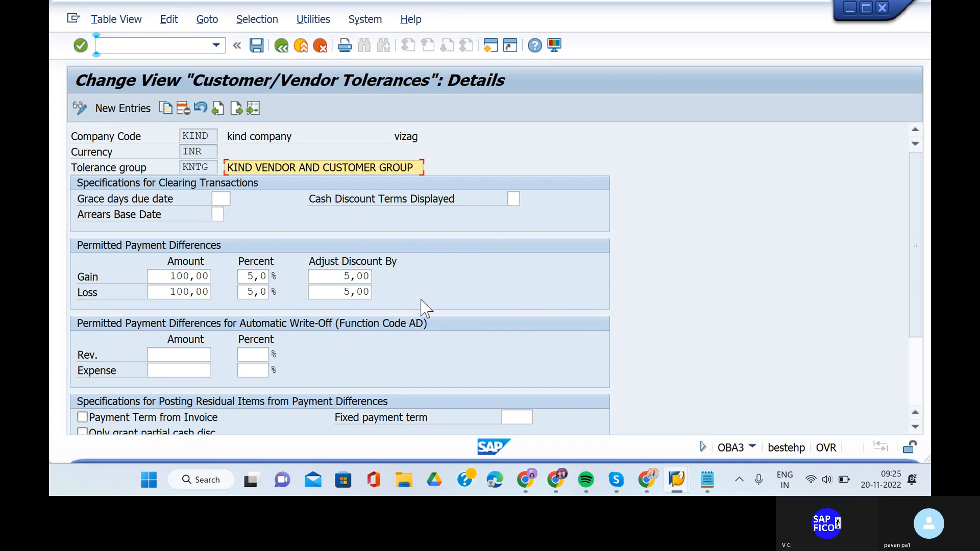
# - Switch to transaction OBA4 and open the details of user tolerance group KING for company code KIND
pyautogui.click(212, 168)
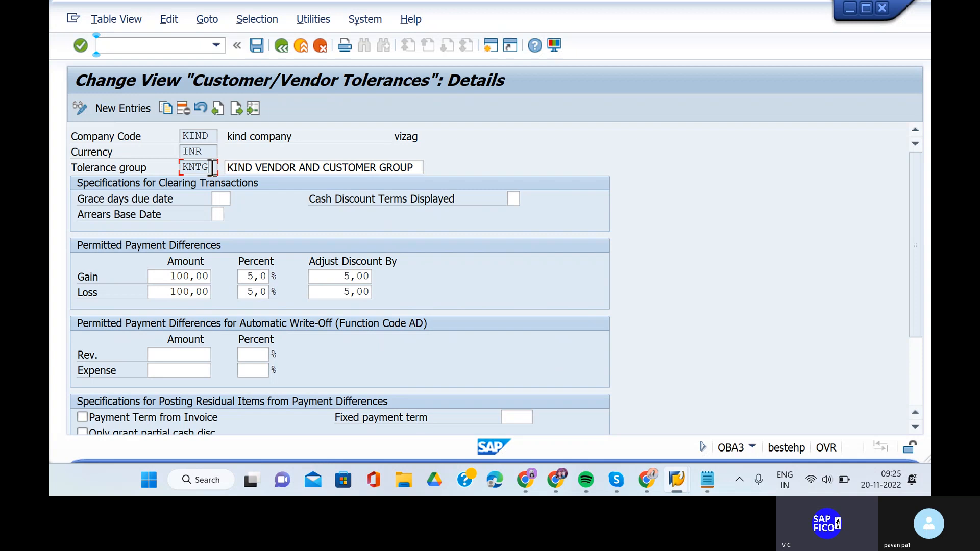
pyautogui.moveTo(212, 168); pyautogui.dragTo(177, 171)
pyautogui.click(172, 177)
pyautogui.click(156, 47)
pyautogui.write('/NOB')
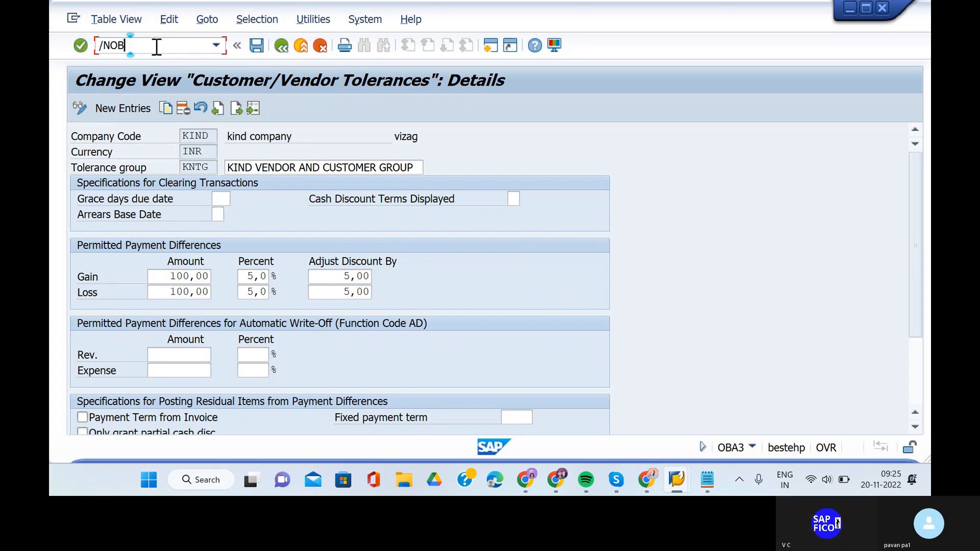
pyautogui.write('A4')
pyautogui.press('Return')
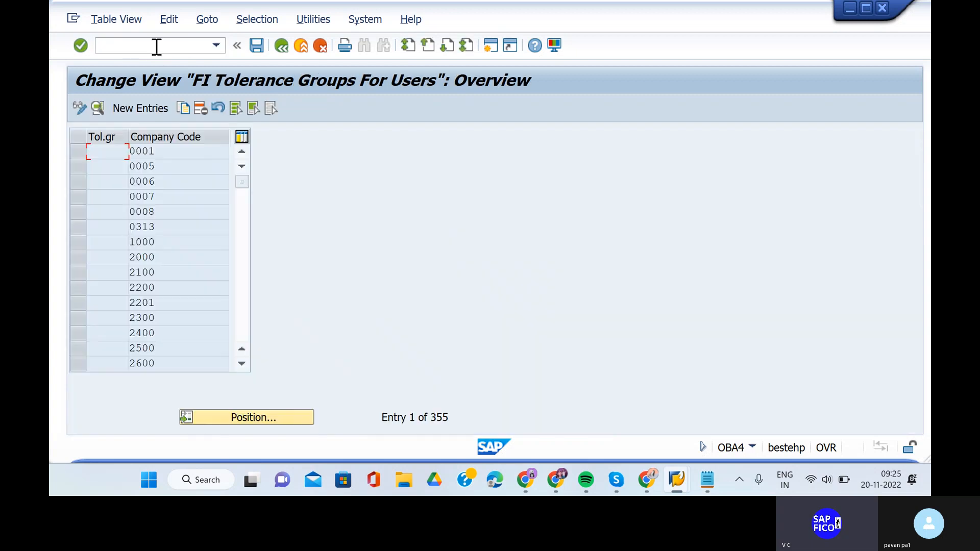
pyautogui.click(230, 422)
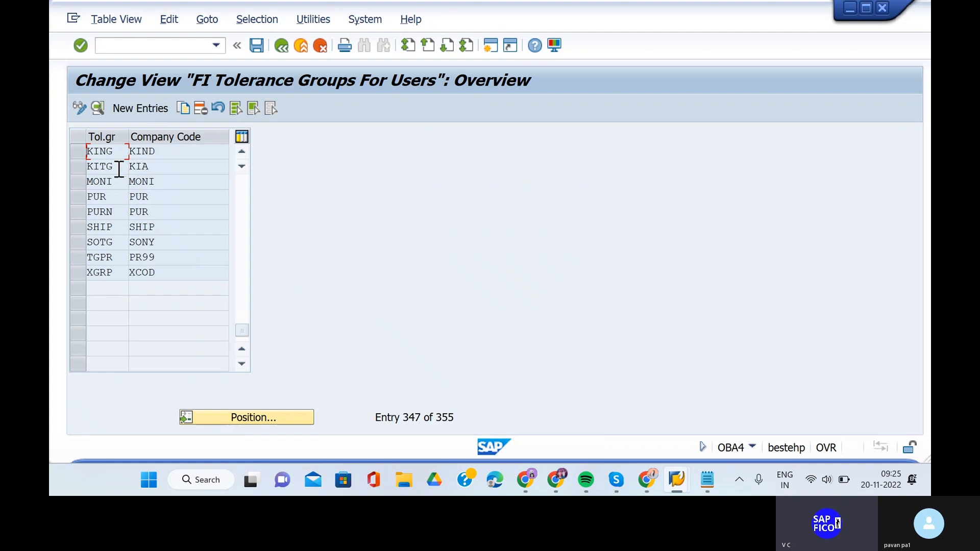
pyautogui.doubleClick(126, 152)
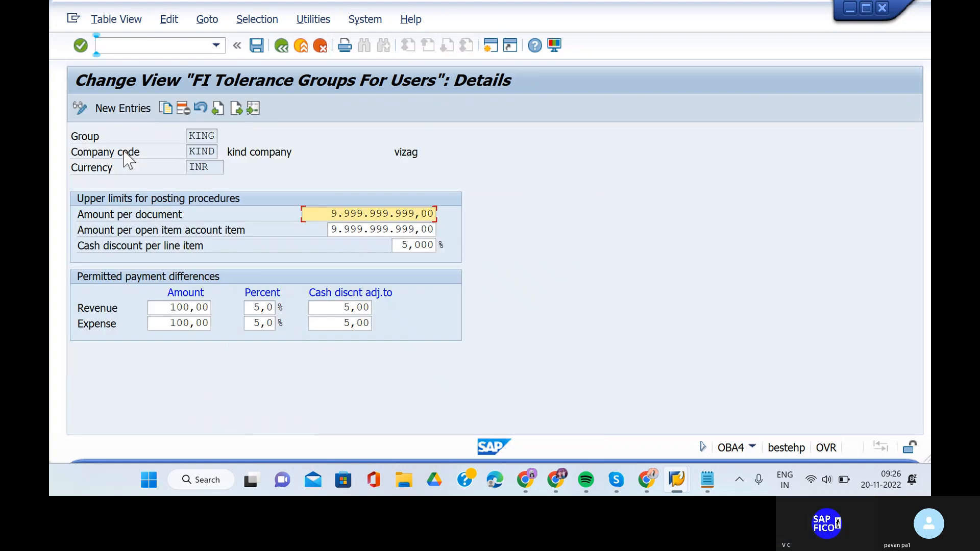
# - Change the user tolerance groups to display mode and open the entry search for a tolerance group and company code
pyautogui.click(79, 109)
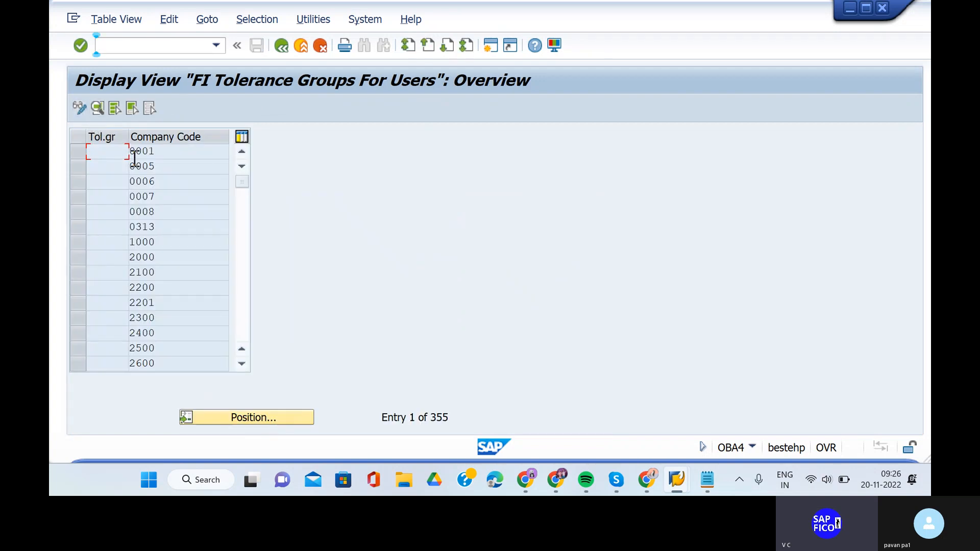
pyautogui.click(229, 422)
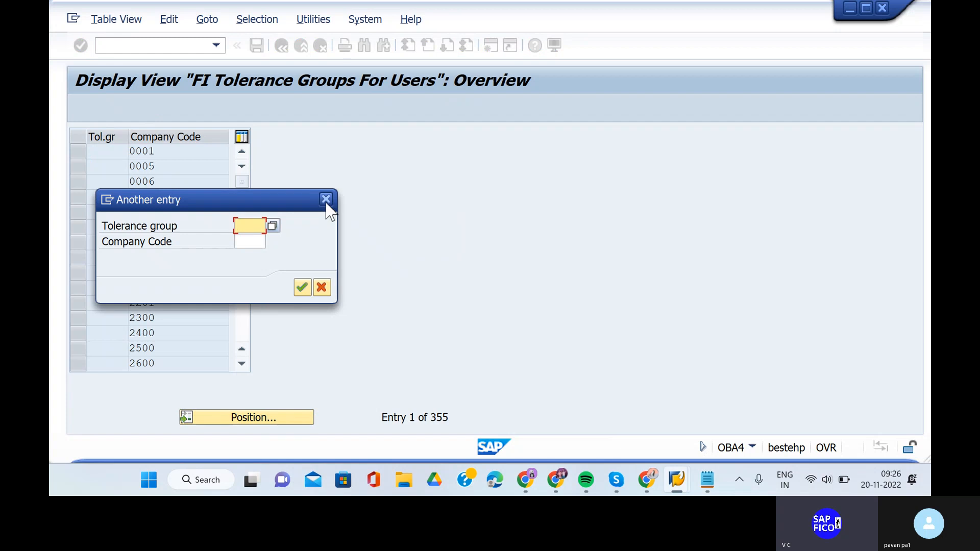
# - Cancel the positioning dialog, try to open transaction OB57 and decline displaying the locked data
pyautogui.press('Escape')
pyautogui.click(132, 45)
pyautogui.write('/')
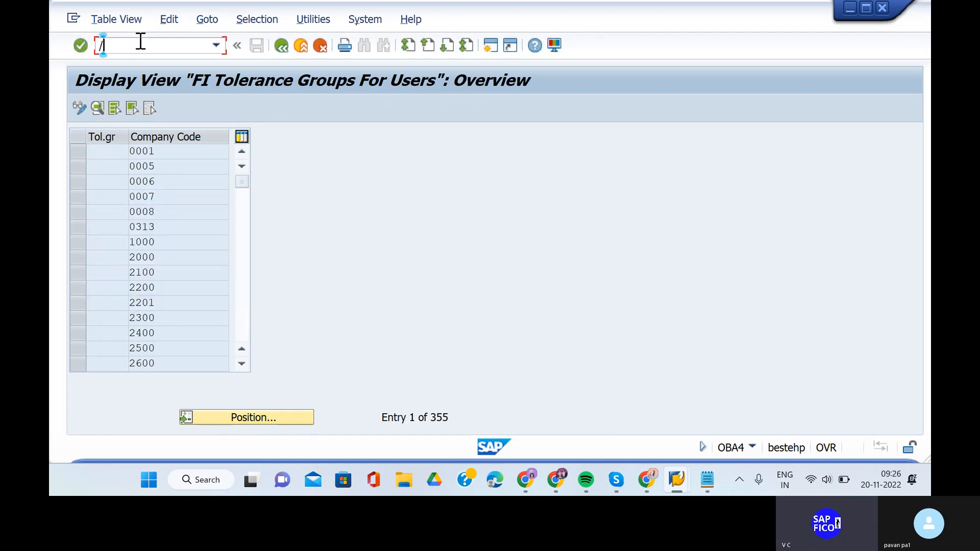
pyautogui.write('NOB57')
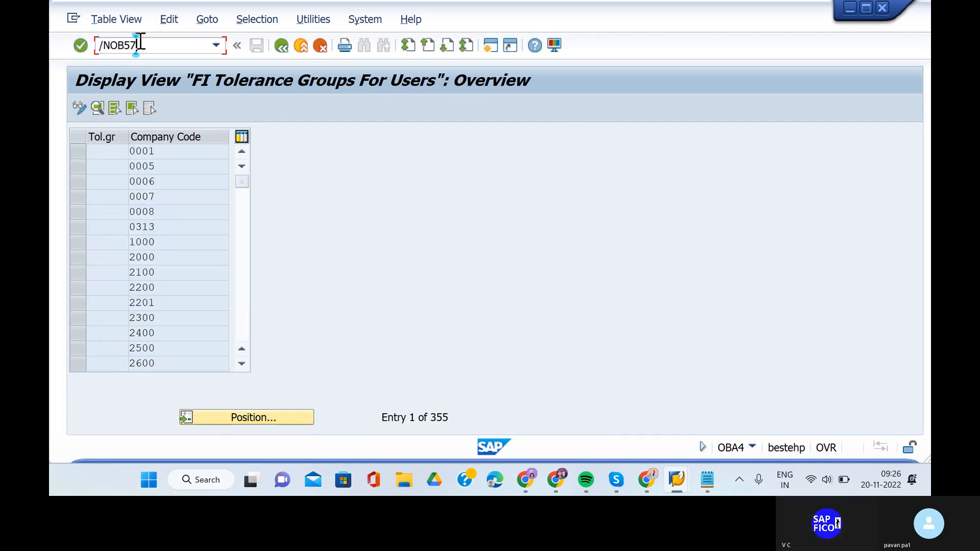
pyautogui.press('Return')
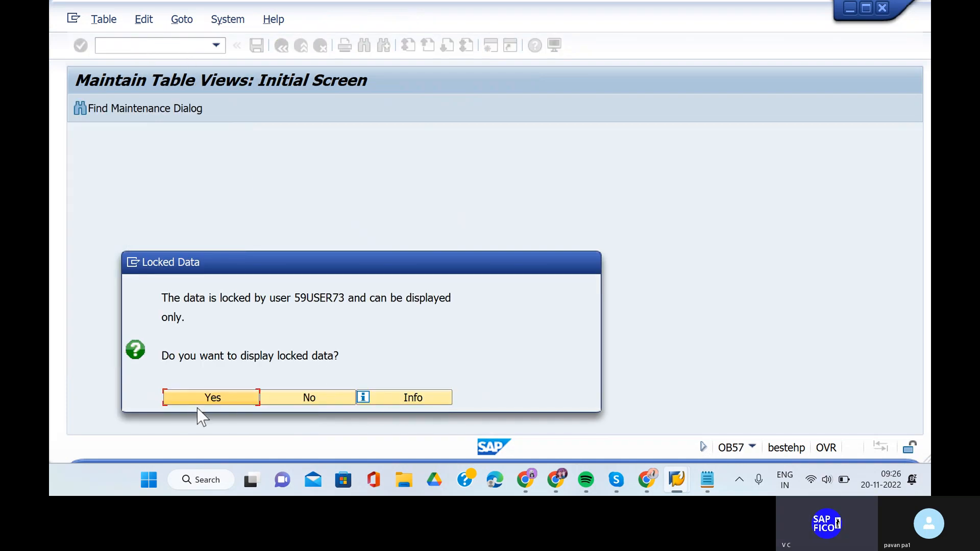
pyautogui.moveTo(529, 472)
pyautogui.click(342, 402)
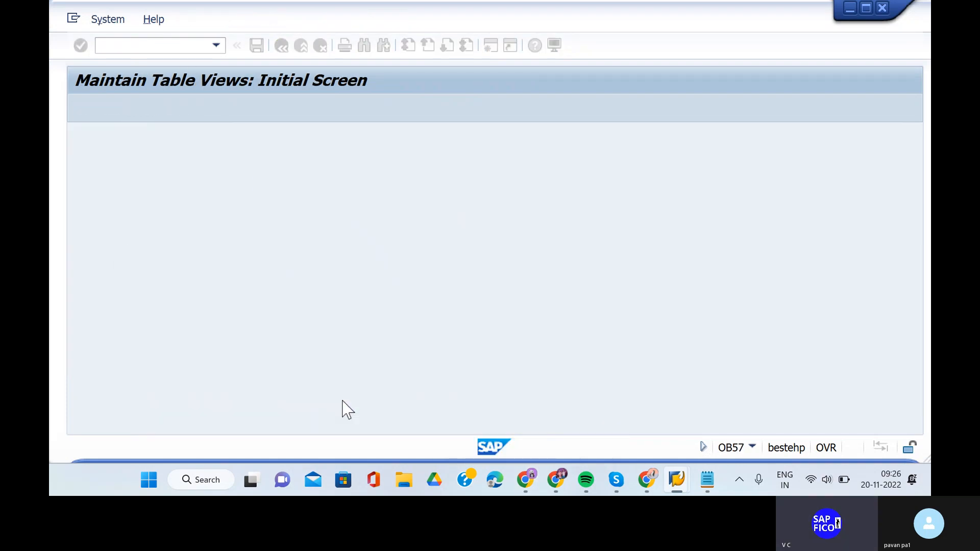
# - Switch to the session with the Assign Users to Tolerance Groups view and try to assign group KNTG to the first user
pyautogui.moveTo(678, 487)
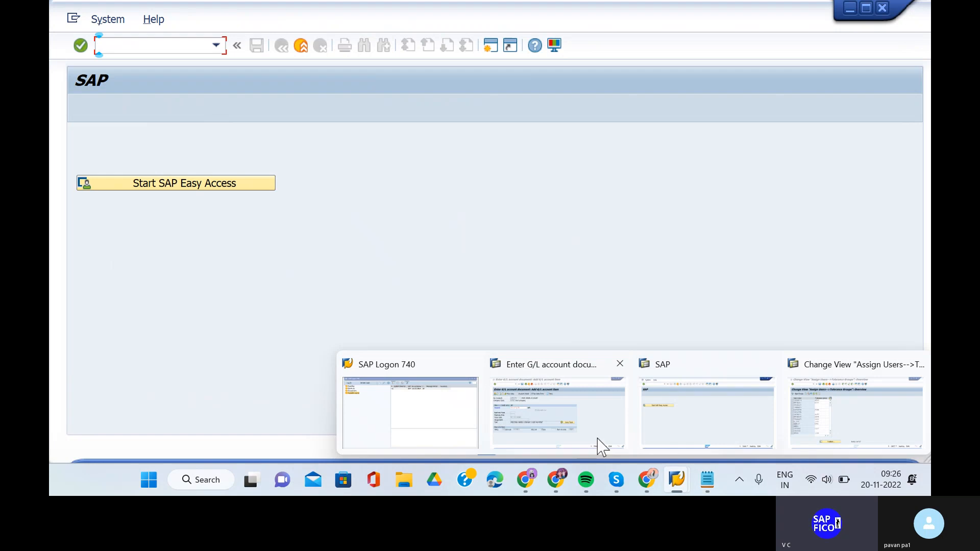
pyautogui.click(807, 439)
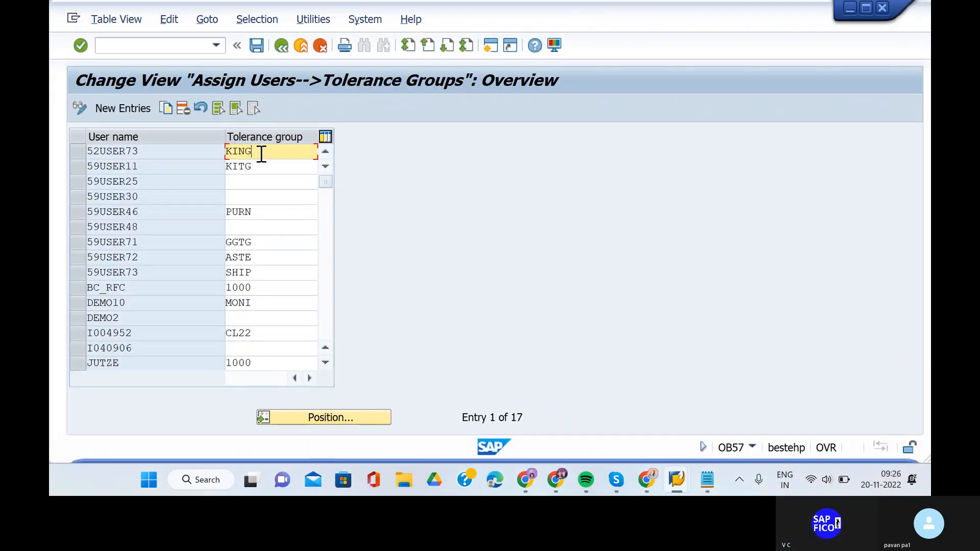
pyautogui.press('BackSpace')
pyautogui.press('BackSpace')
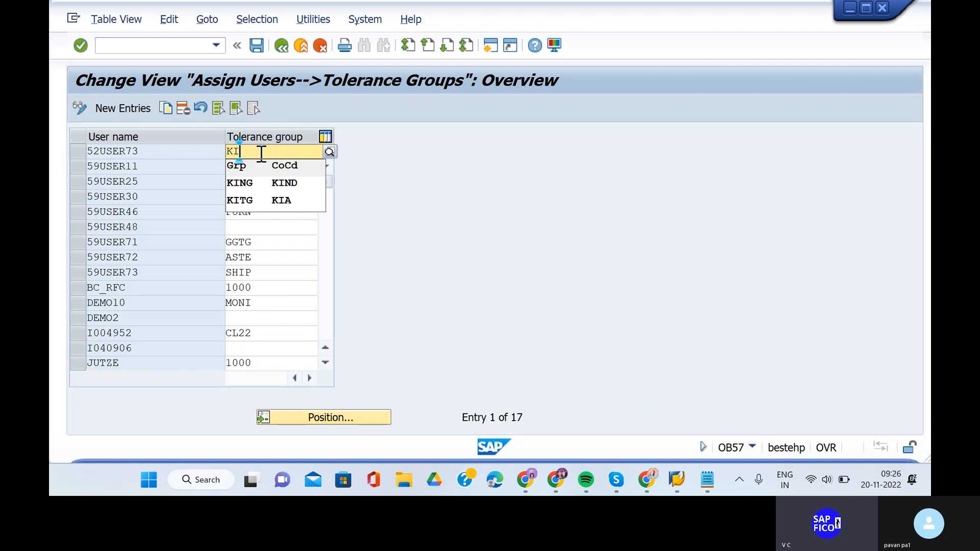
pyautogui.write('T')
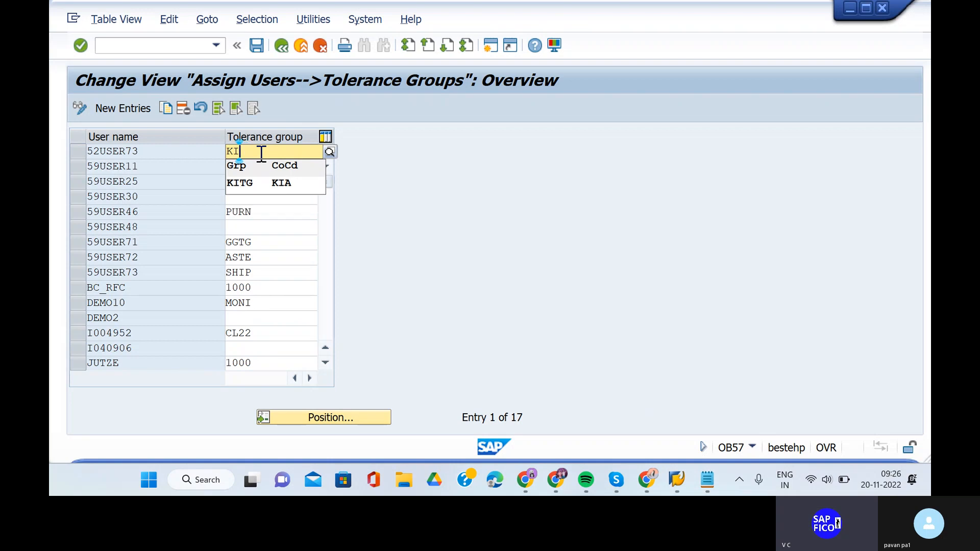
pyautogui.press('BackSpace')
pyautogui.press('BackSpace')
pyautogui.write('NTG')
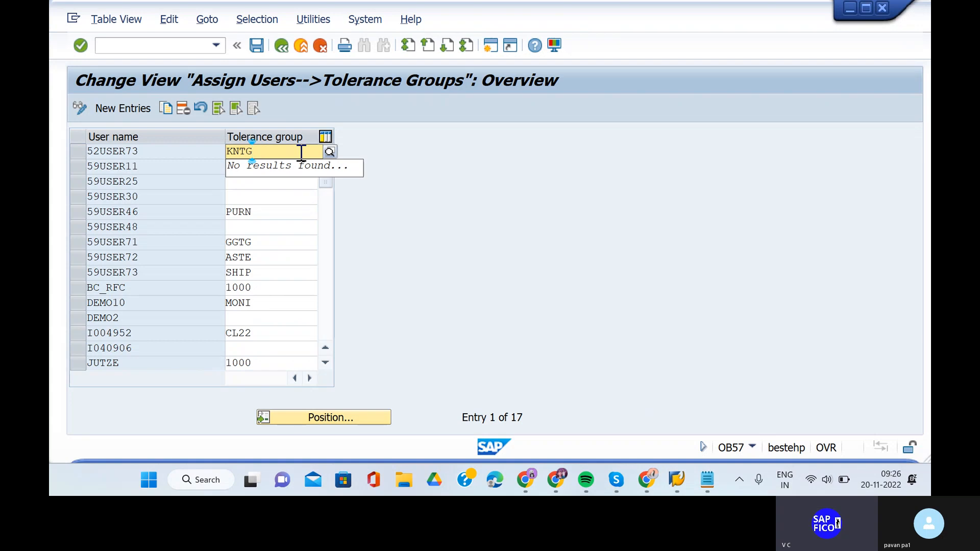
pyautogui.press('Return')
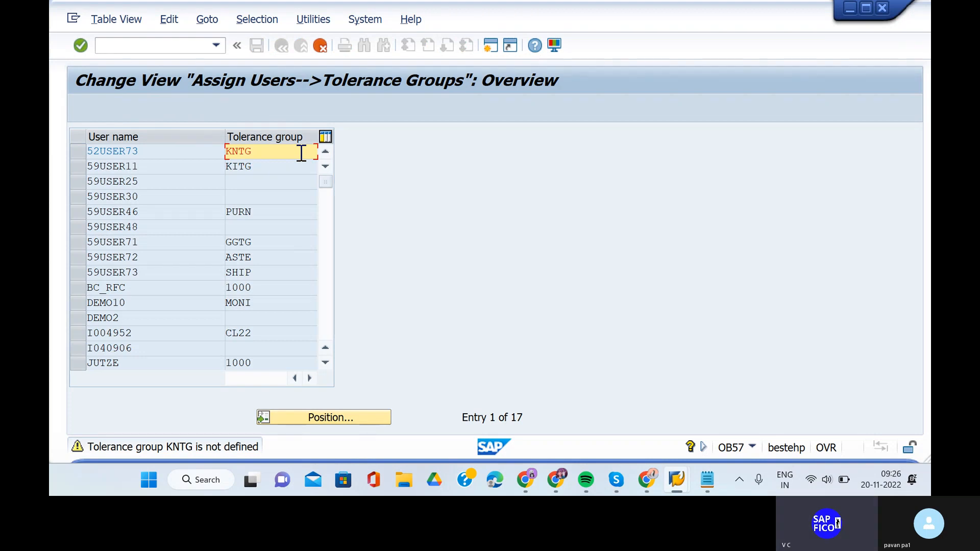
# - Clear the first user's tolerance group entry
pyautogui.click(301, 153)
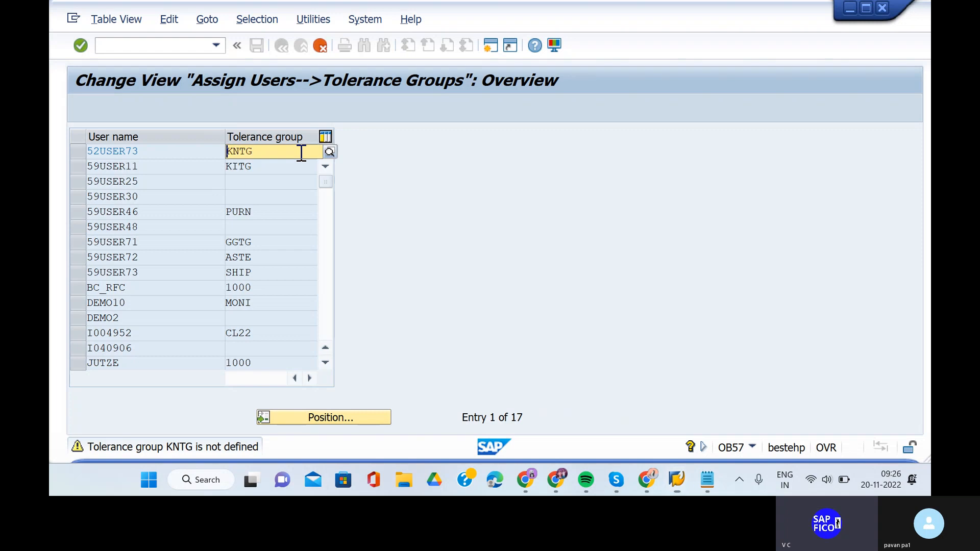
pyautogui.click(269, 151)
pyautogui.press('BackSpace')
pyautogui.press('BackSpace')
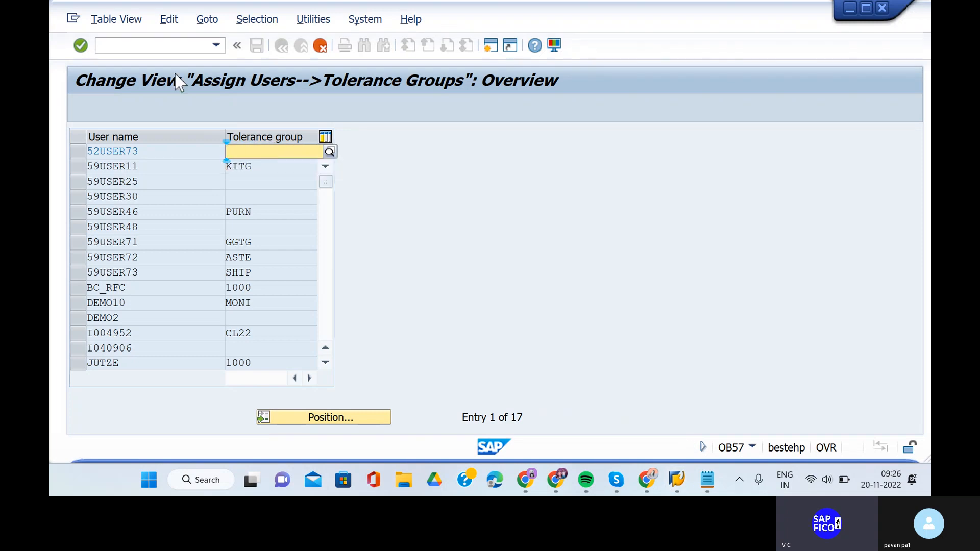
# - Open transaction OBA3, position the list near company code KIND and inspect the details of its tolerance group KNTG
pyautogui.click(167, 47)
pyautogui.write('/N')
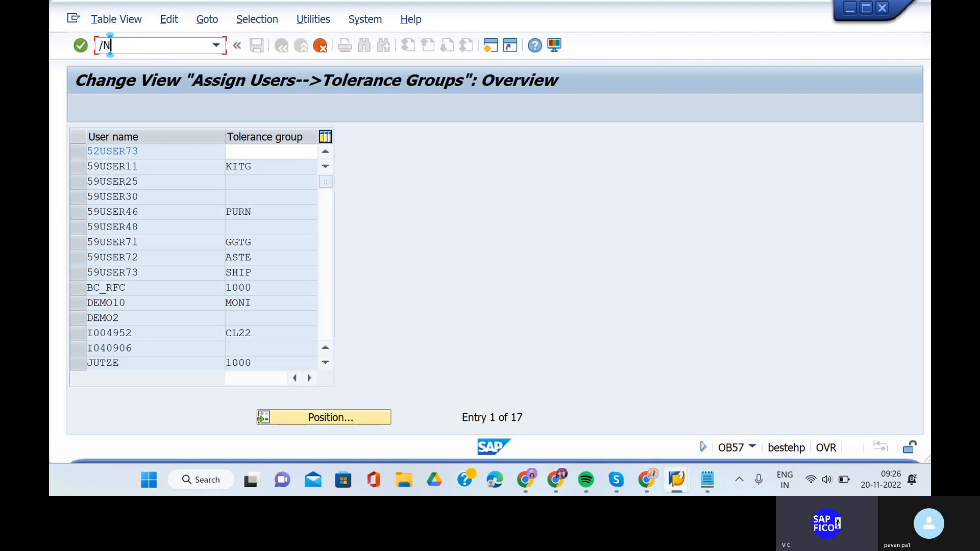
pyautogui.write('OBA3')
pyautogui.press('Return')
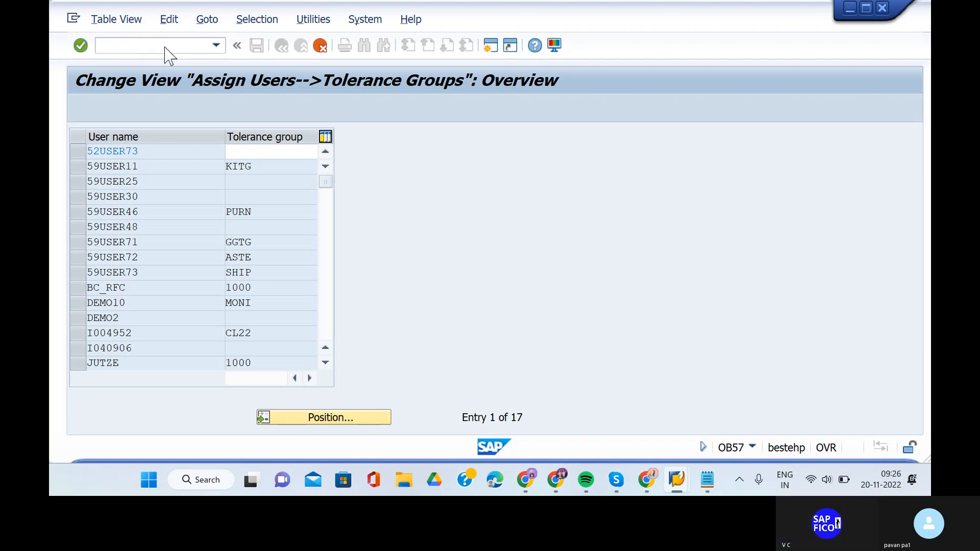
pyautogui.click(252, 423)
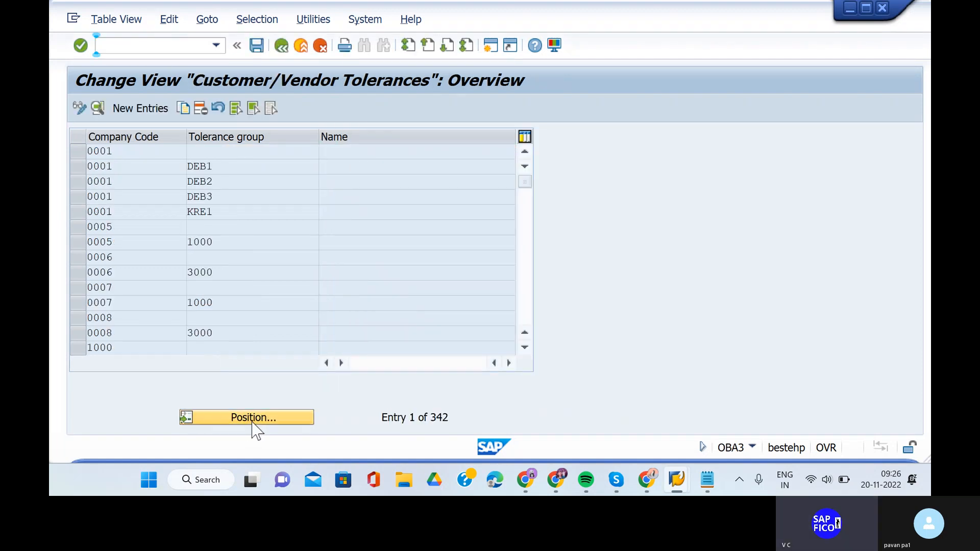
pyautogui.write('KIA')
pyautogui.press('Return')
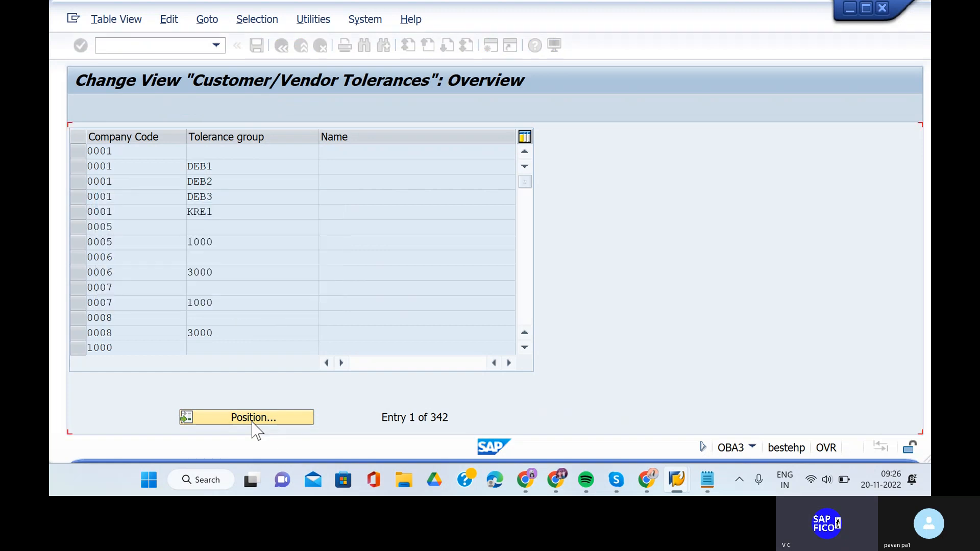
pyautogui.doubleClick(189, 166)
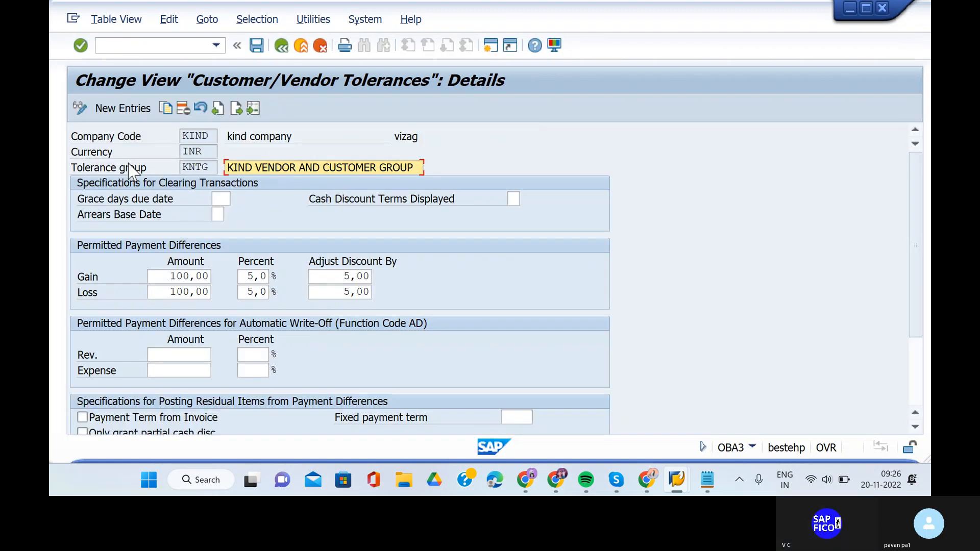
pyautogui.click(206, 166)
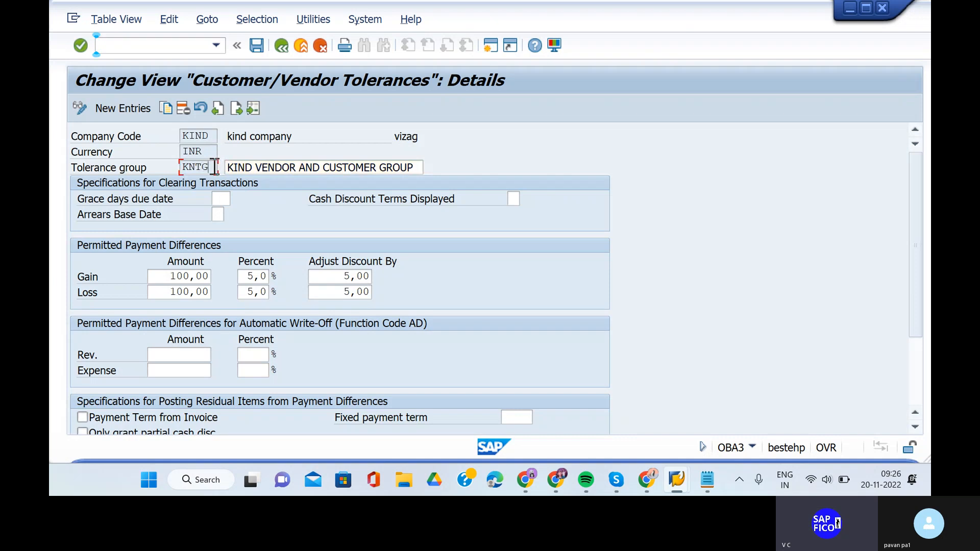
# - Switch the customer/vendor tolerances to display mode, position at KI, review company code KIND's entry and return to the overview
pyautogui.click(79, 108)
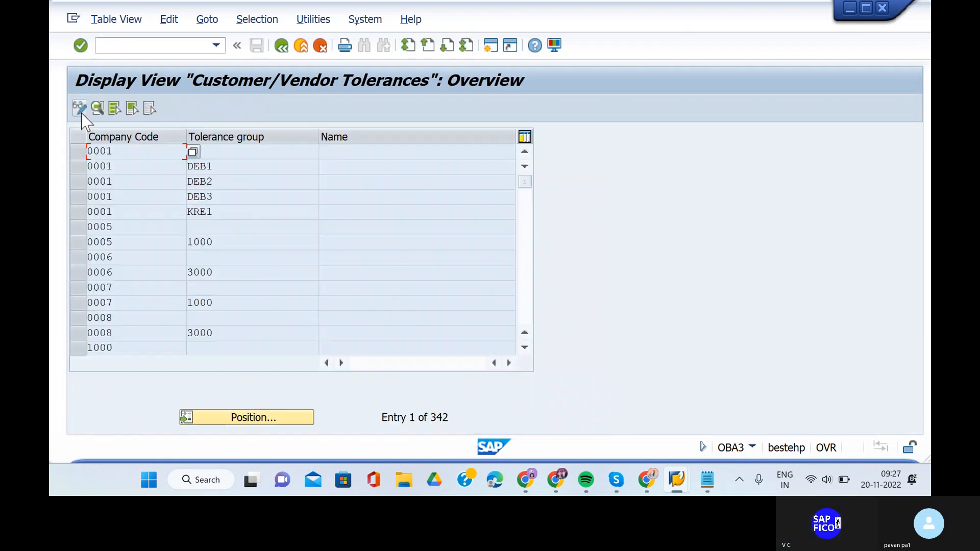
pyautogui.click(240, 419)
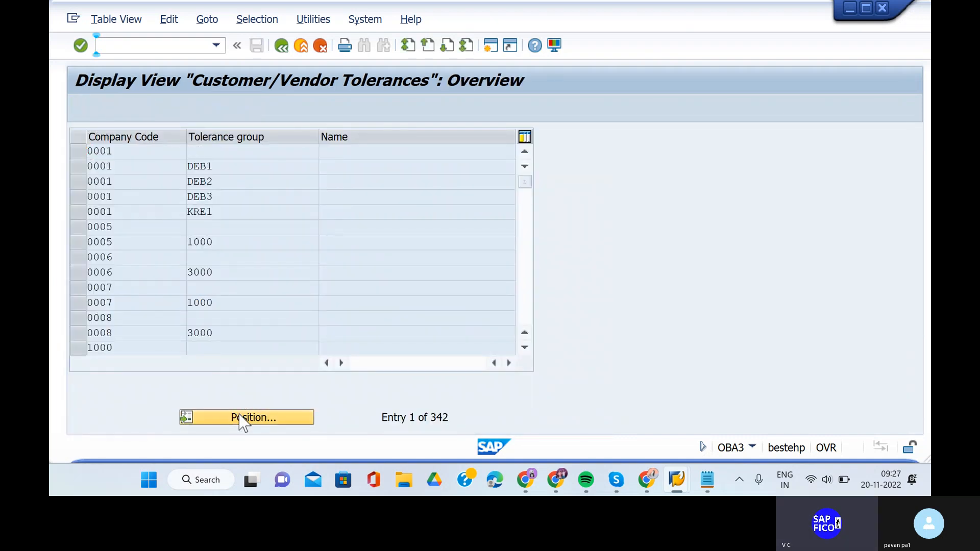
pyautogui.write('KI')
pyautogui.press('Return')
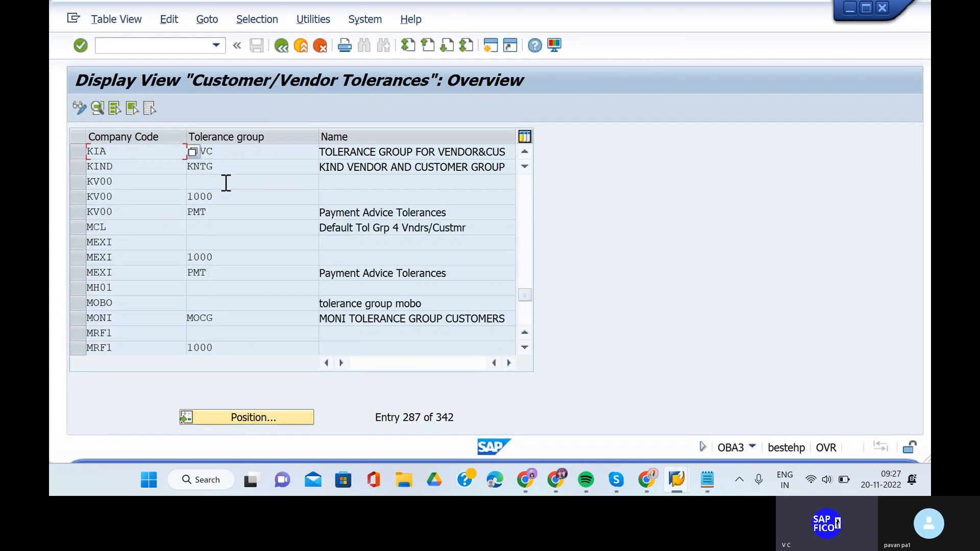
pyautogui.doubleClick(230, 172)
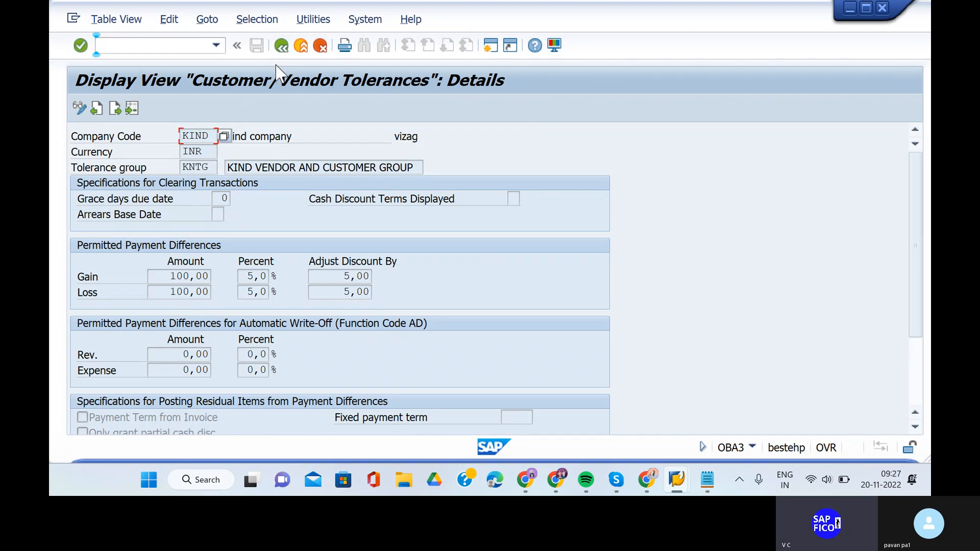
pyautogui.click(282, 46)
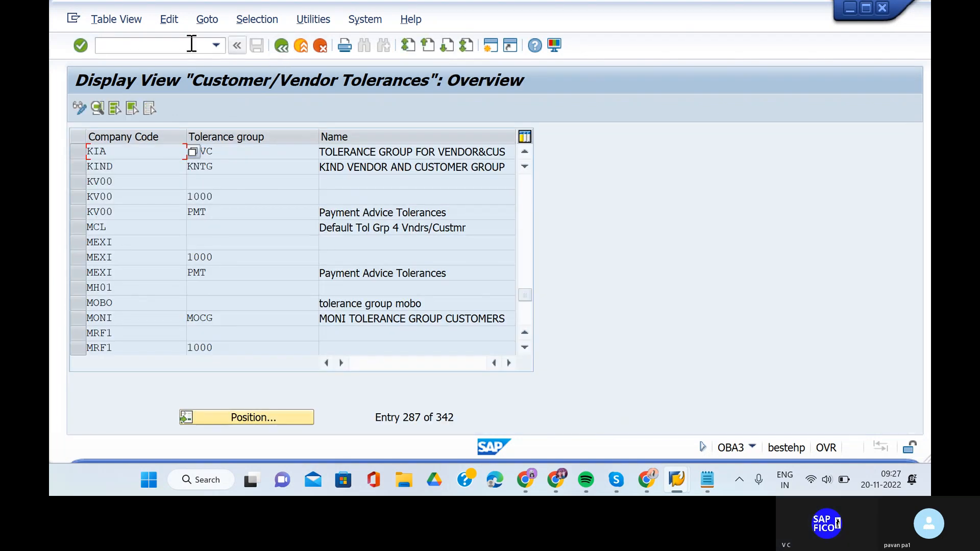
# - Open transaction OBA4 and position the user tolerance groups list at the entries starting with K
pyautogui.click(186, 43)
pyautogui.write('/N')
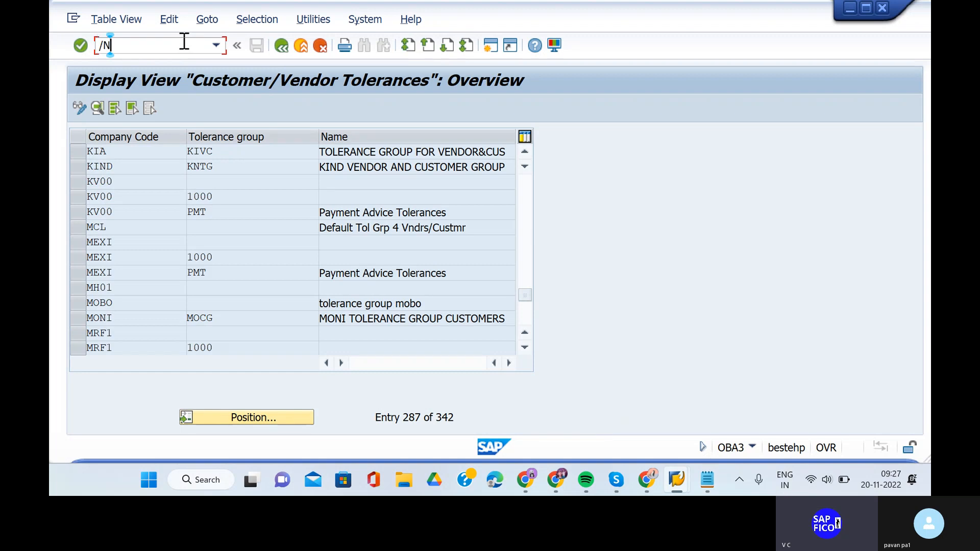
pyautogui.write('OBA4')
pyautogui.press('Return')
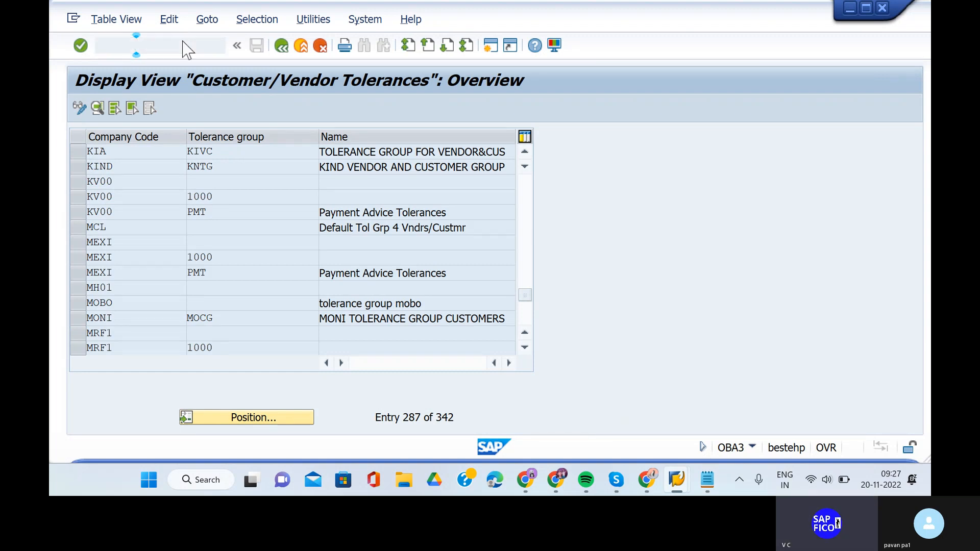
pyautogui.click(252, 424)
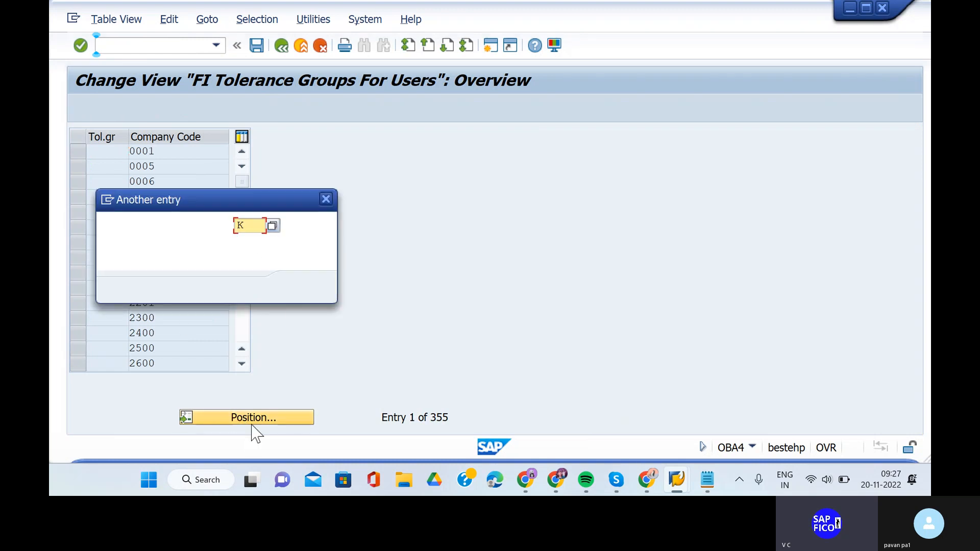
pyautogui.write('E1')
pyautogui.press('Return')
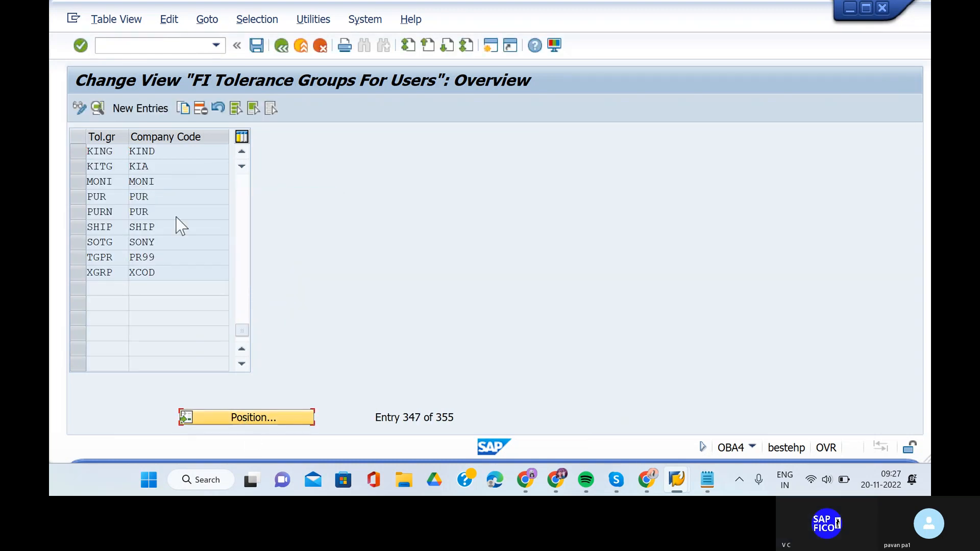
pyautogui.click(145, 113)
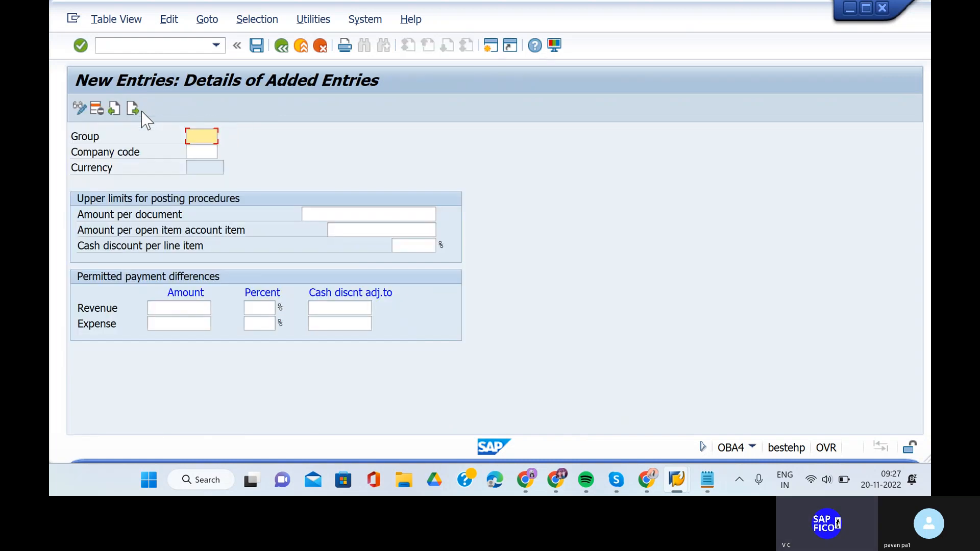
pyautogui.click(281, 46)
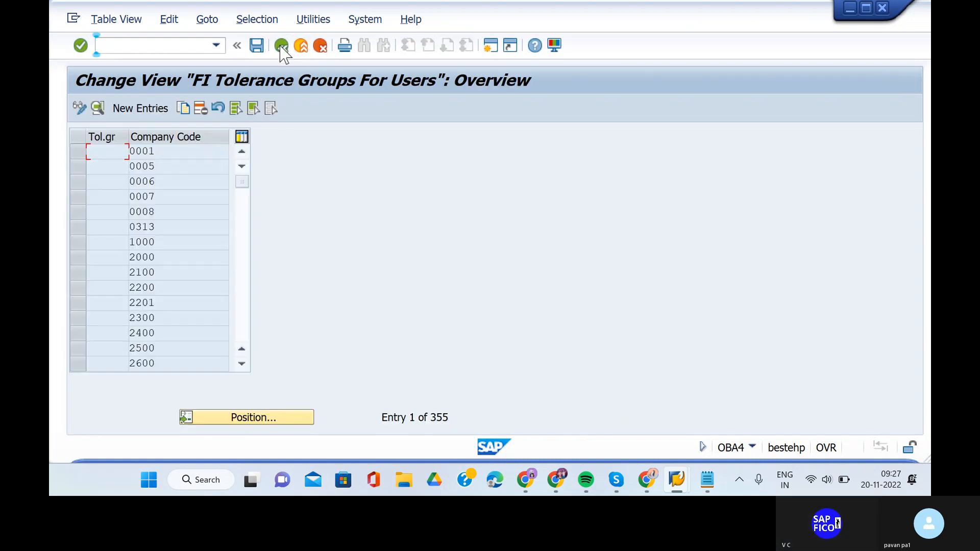
# - Reposition the list at the groups starting with KI and delete tolerance group KING of company code KIND
pyautogui.click(251, 420)
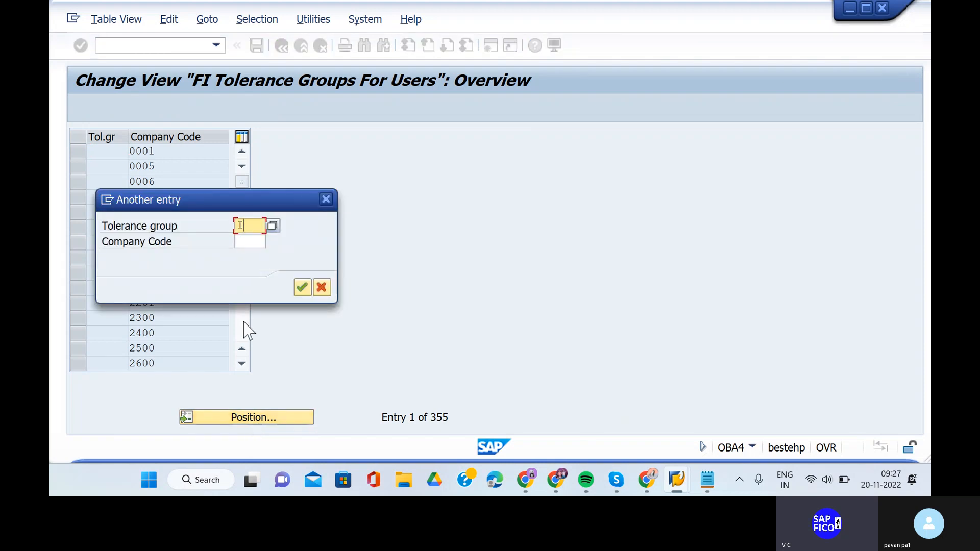
pyautogui.click(252, 228)
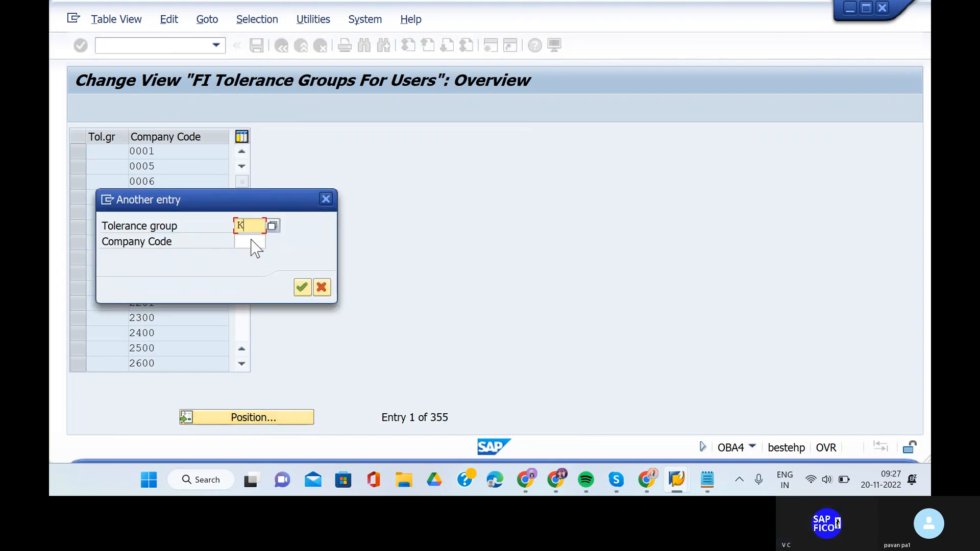
pyautogui.write('KI')
pyautogui.press('Return')
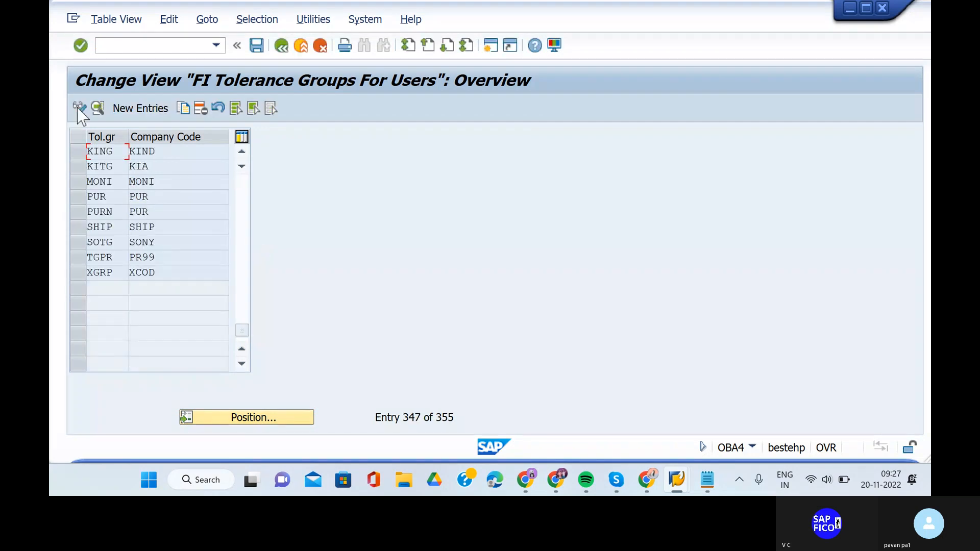
pyautogui.click(78, 152)
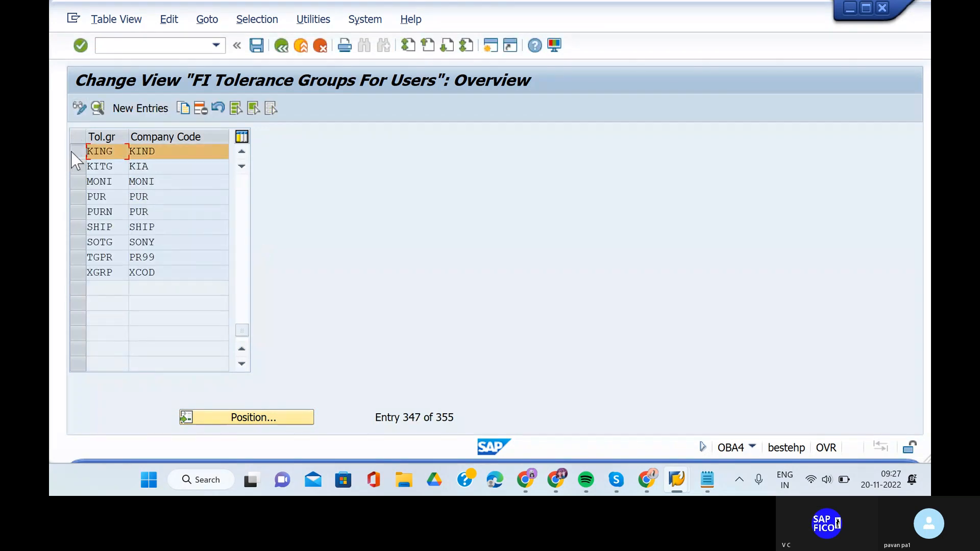
pyautogui.click(201, 109)
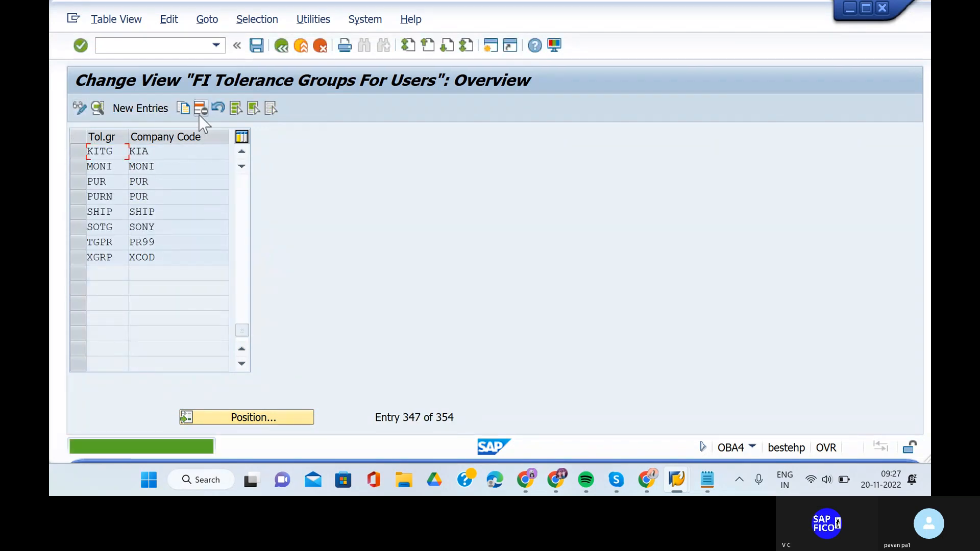
# - Create a new FI user tolerance group entry with group KNTG for company code KIND
pyautogui.click(153, 113)
pyautogui.write('K')
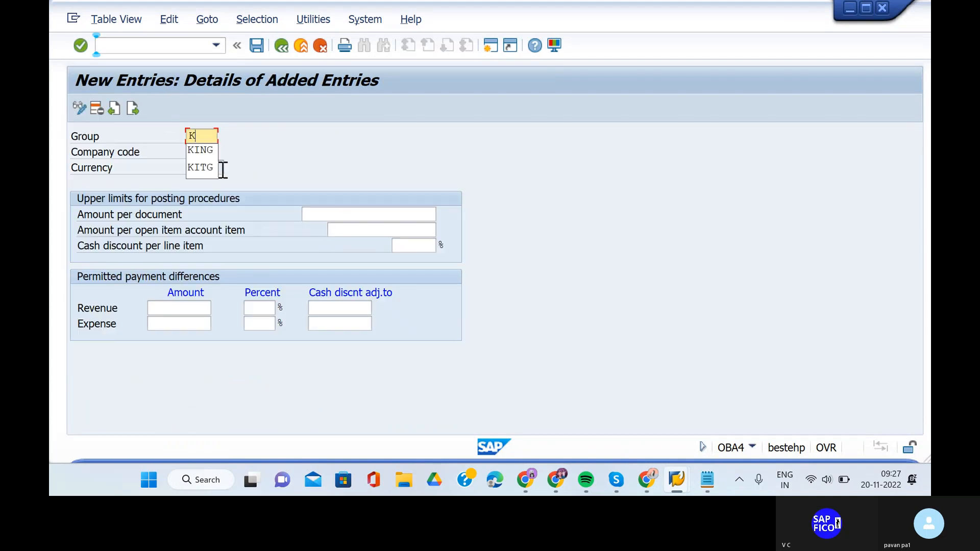
pyautogui.write('NTG')
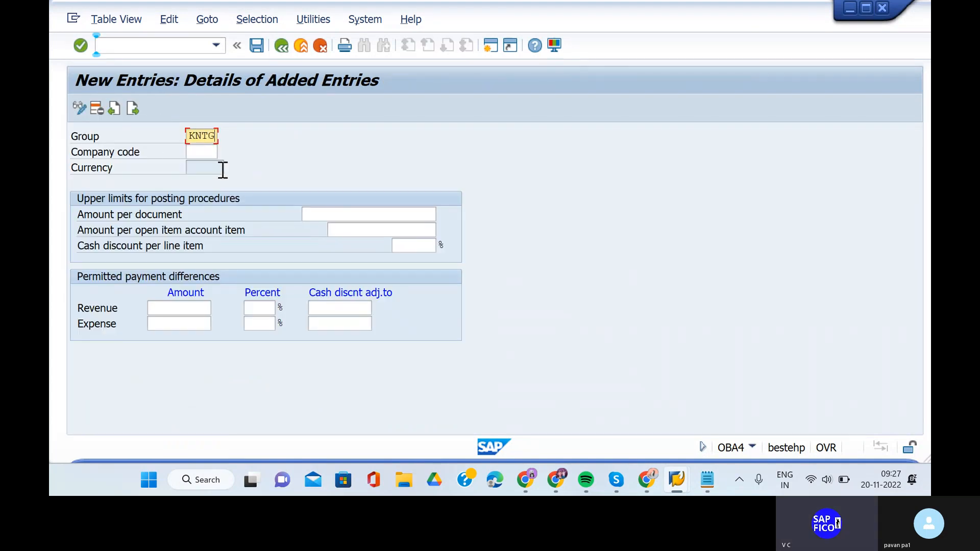
pyautogui.click(195, 153)
pyautogui.write('KTN')
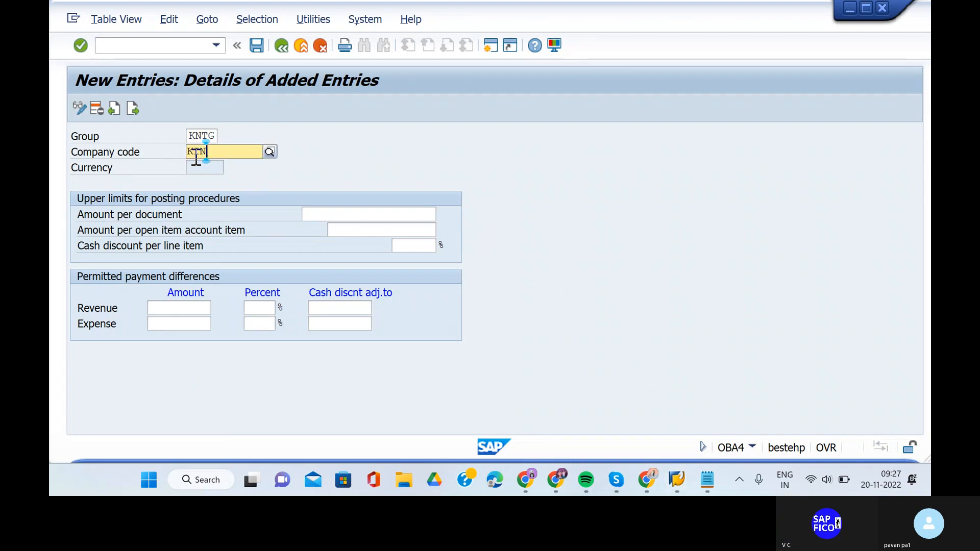
pyautogui.write('D')
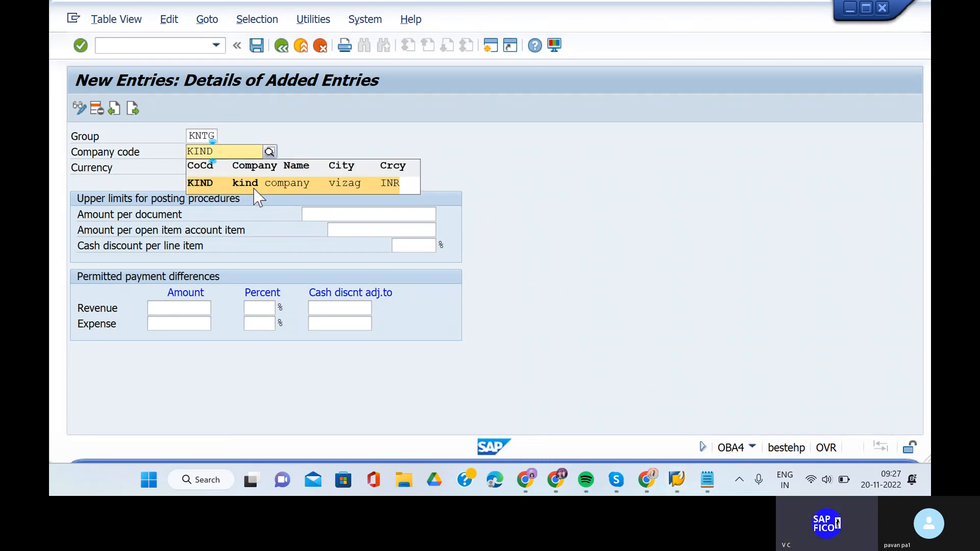
pyautogui.click(332, 213)
pyautogui.click(354, 230)
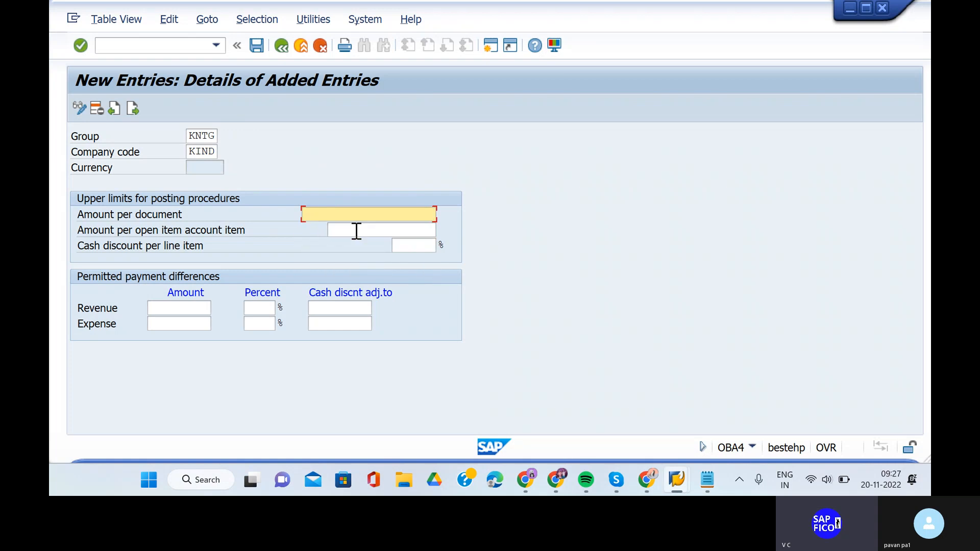
pyautogui.click(356, 230)
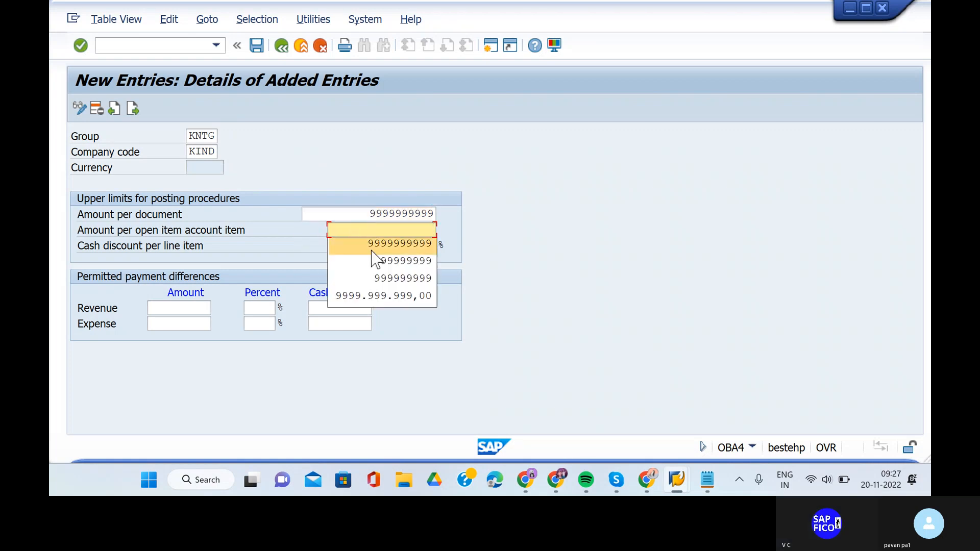
pyautogui.click(396, 245)
pyautogui.click(402, 247)
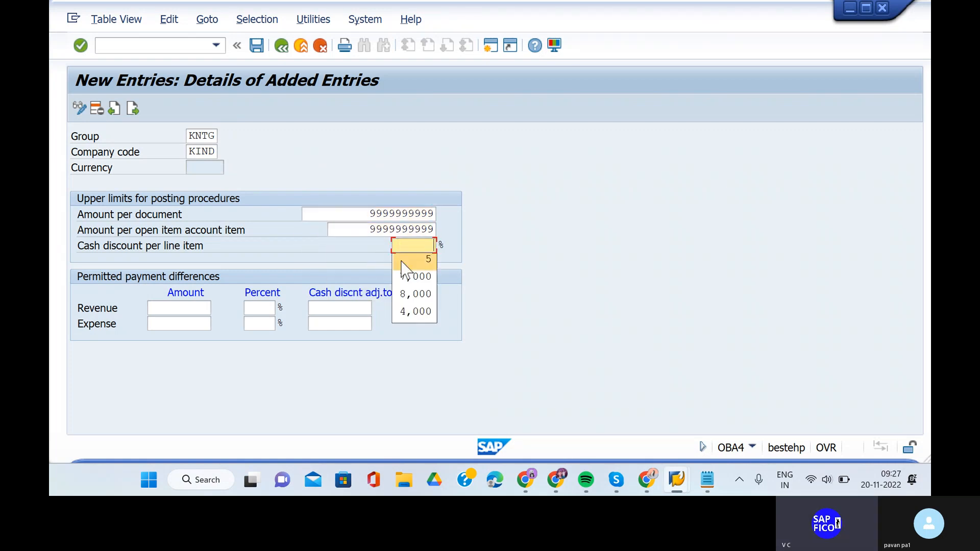
pyautogui.click(408, 262)
pyautogui.click(197, 306)
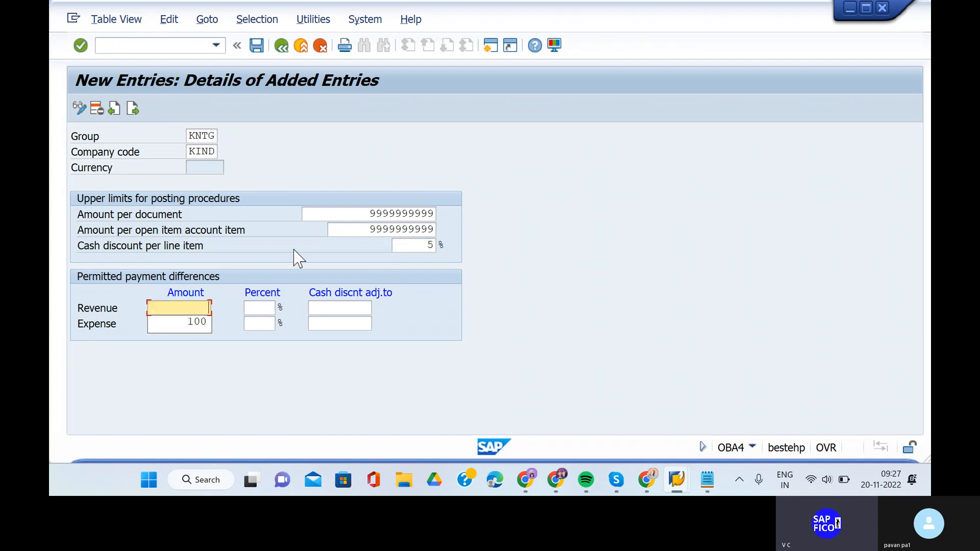
# - Save the new tolerance group in the proposed customizing request and return to the tolerance groups overview
pyautogui.press('Return')
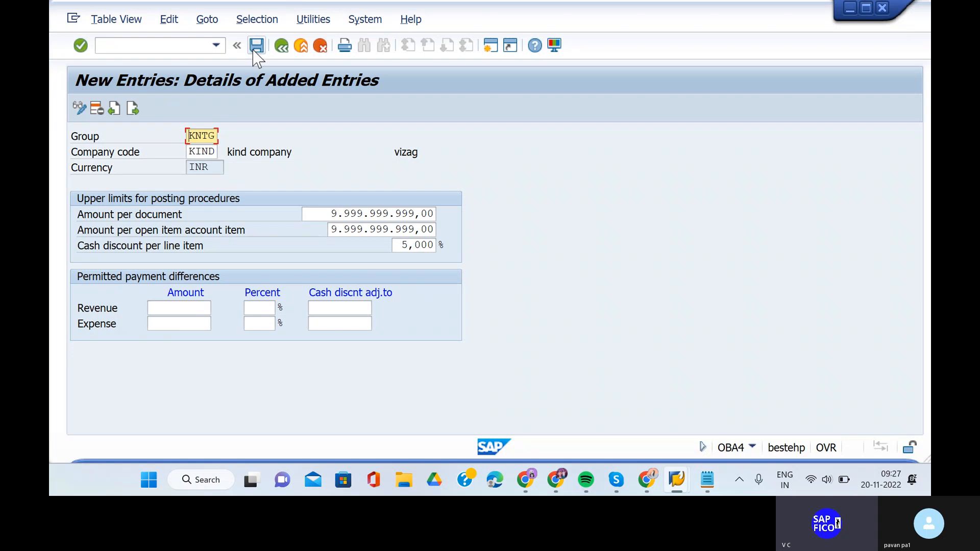
pyautogui.click(257, 46)
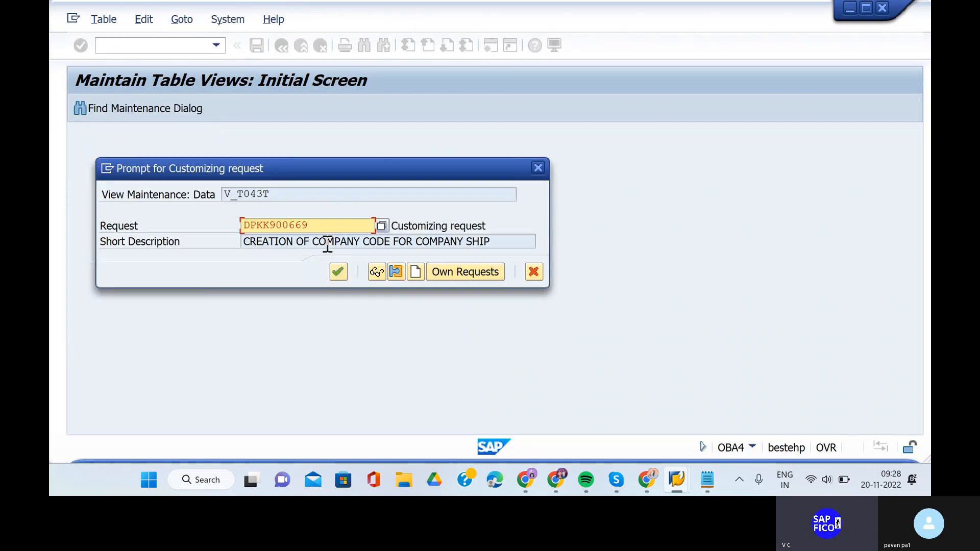
pyautogui.click(338, 274)
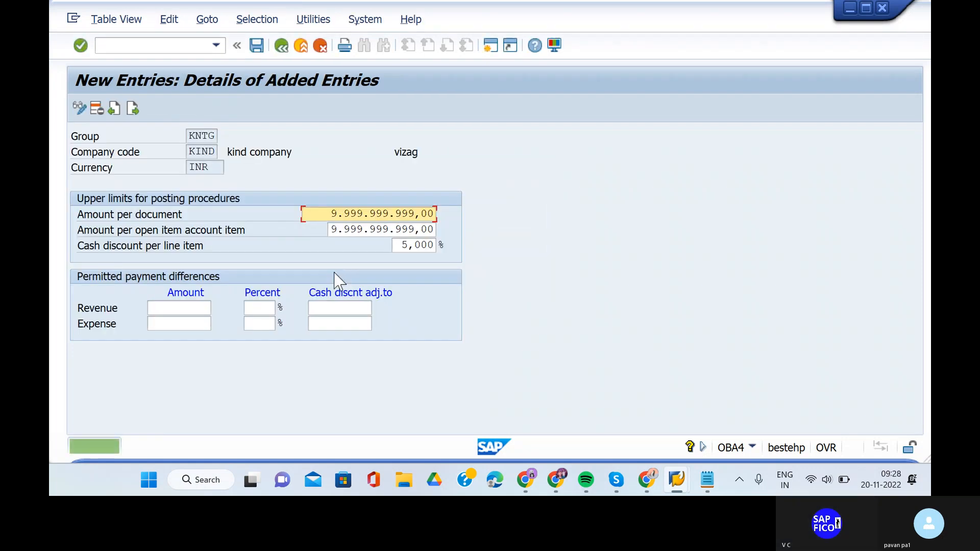
pyautogui.click(281, 46)
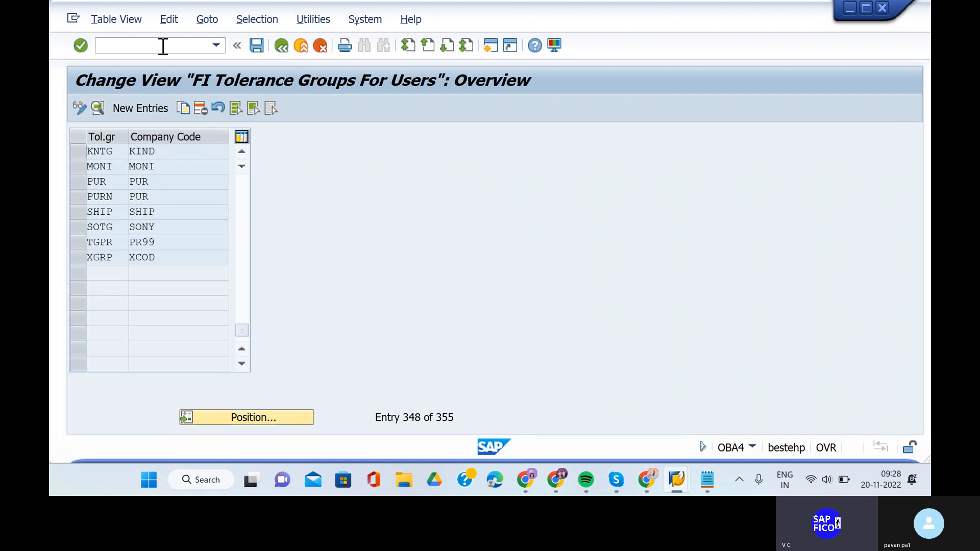
# - Open transaction OB57, assign tolerance group KNTG to user 52USER73 and save it in the proposed customizing request
pyautogui.write('/NOB57')
pyautogui.press('Return')
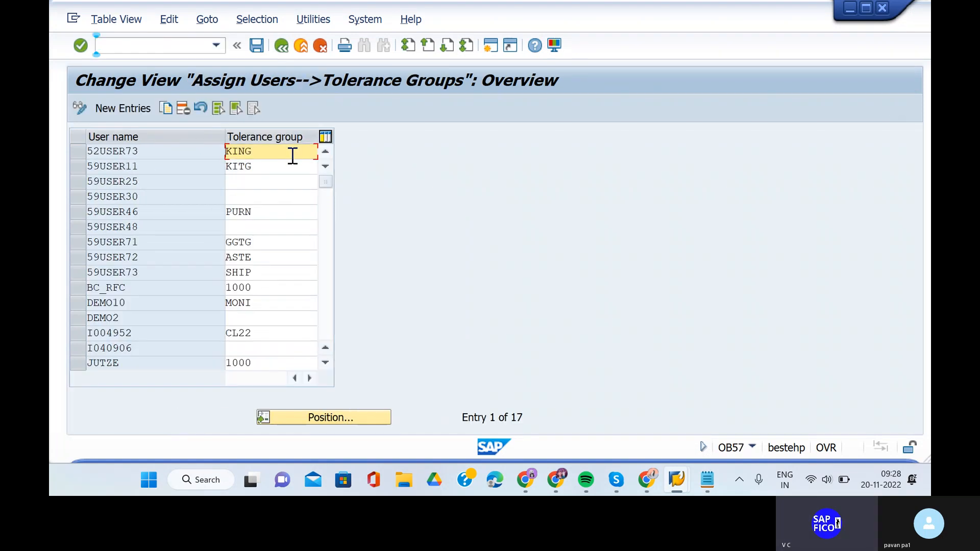
pyautogui.click(292, 155)
pyautogui.press('BackSpace')
pyautogui.press('BackSpace')
pyautogui.press('BackSpace')
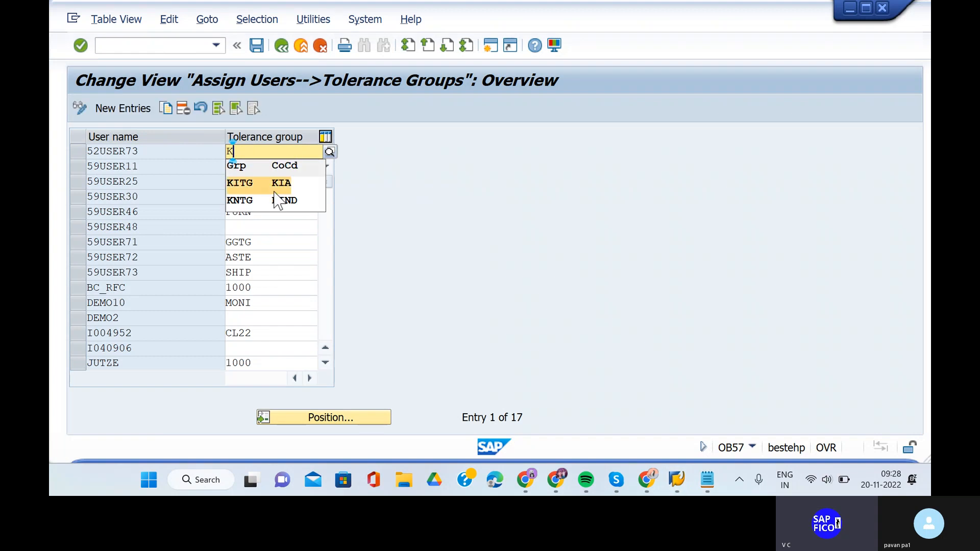
pyautogui.click(275, 202)
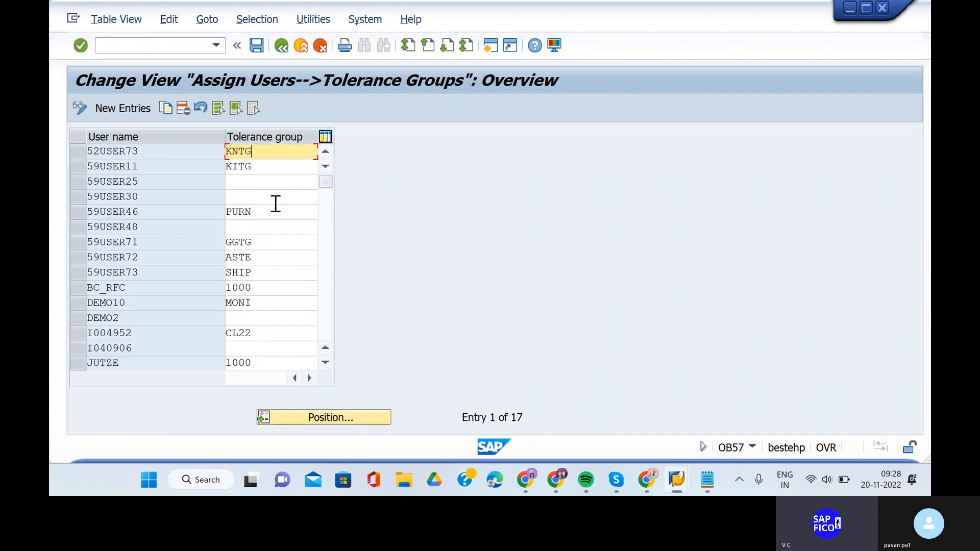
pyautogui.click(257, 46)
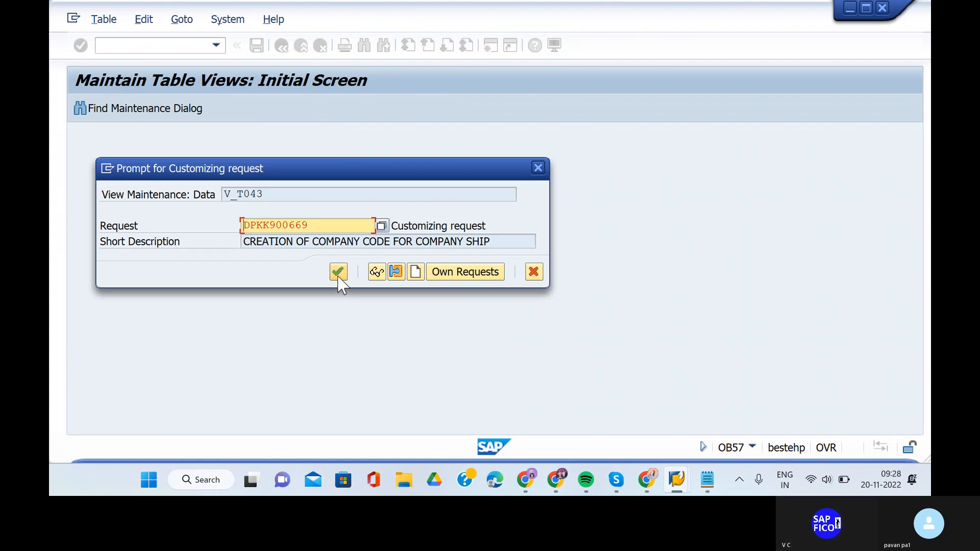
pyautogui.click(338, 272)
# - Leave the user assignment transaction and return to the SAP start screen
pyautogui.click(127, 45)
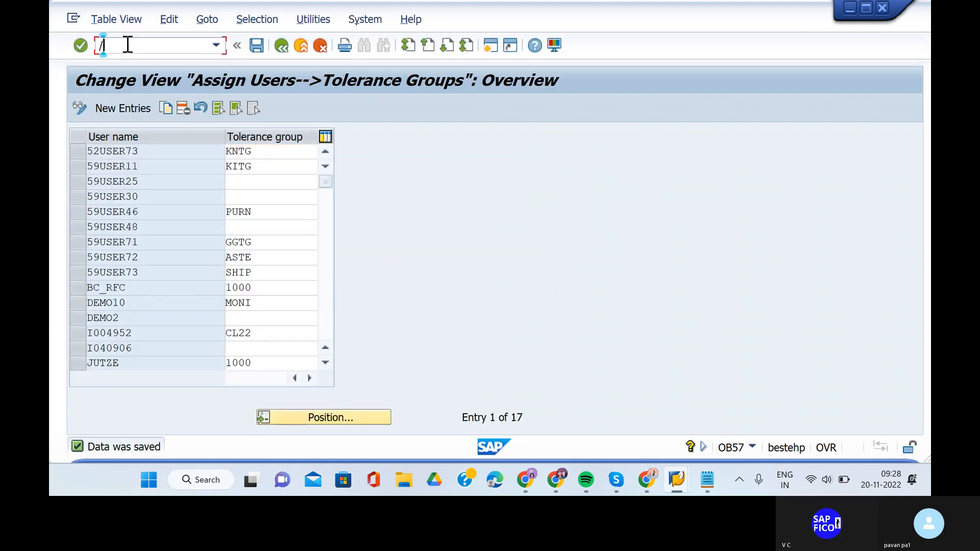
pyautogui.write('/NFB')
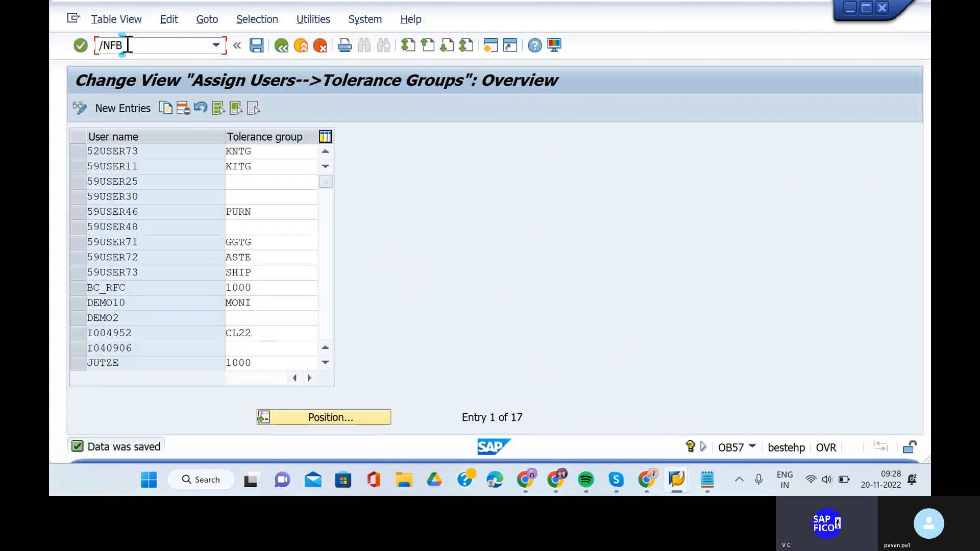
pyautogui.press('BackSpace')
pyautogui.press('BackSpace')
pyautogui.press('Return')
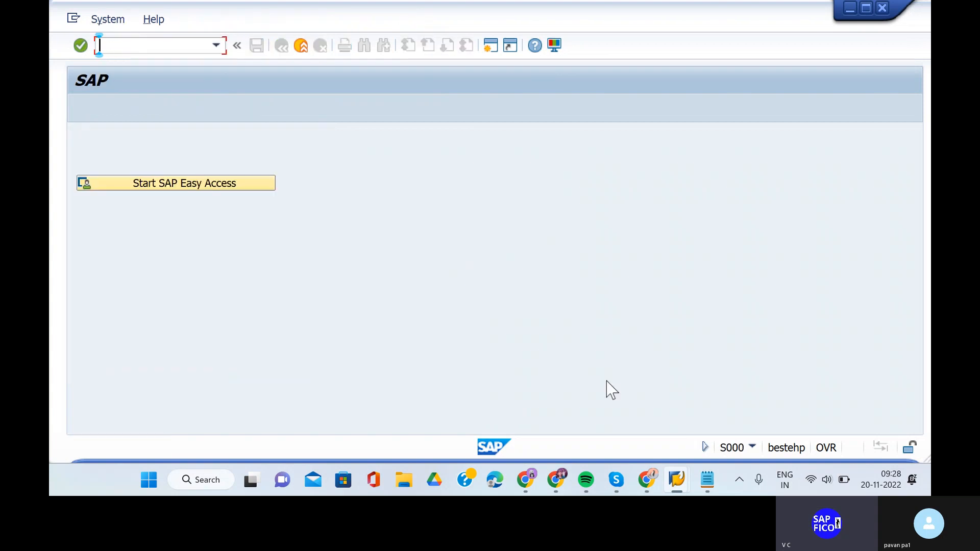
# - Switch to the SAP session with the G/L document entry and restart transaction FB01 with an empty header
pyautogui.moveTo(677, 480)
pyautogui.click(528, 416)
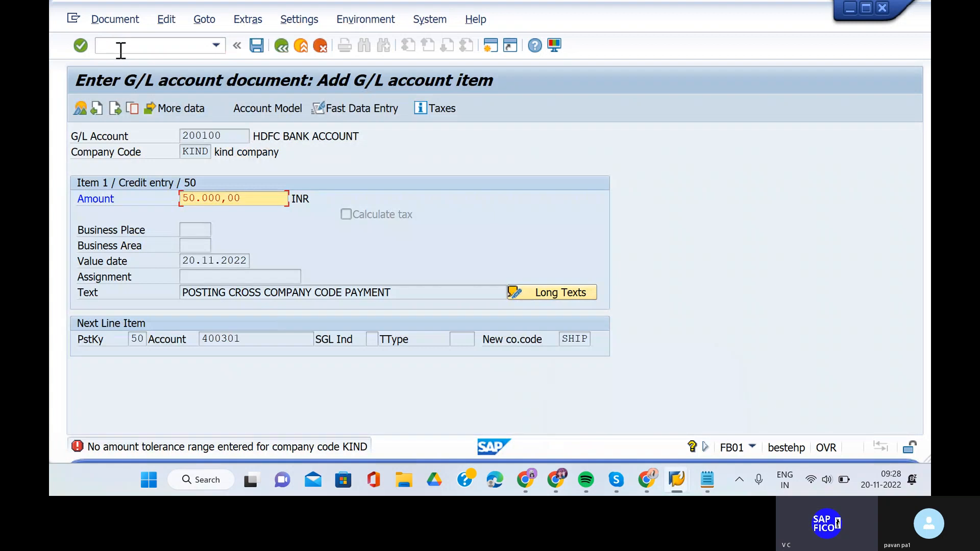
pyautogui.click(121, 50)
pyautogui.write('/noba4')
pyautogui.press('Return')
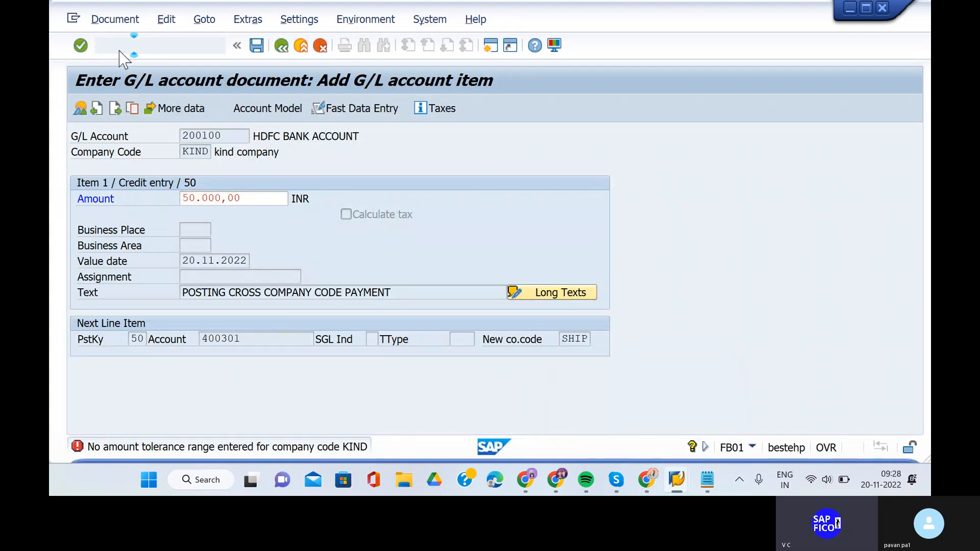
# - Fill in the document header with document date 20.11.2022, type SA and header text CROSS COMPANY TESTING
pyautogui.click(198, 137)
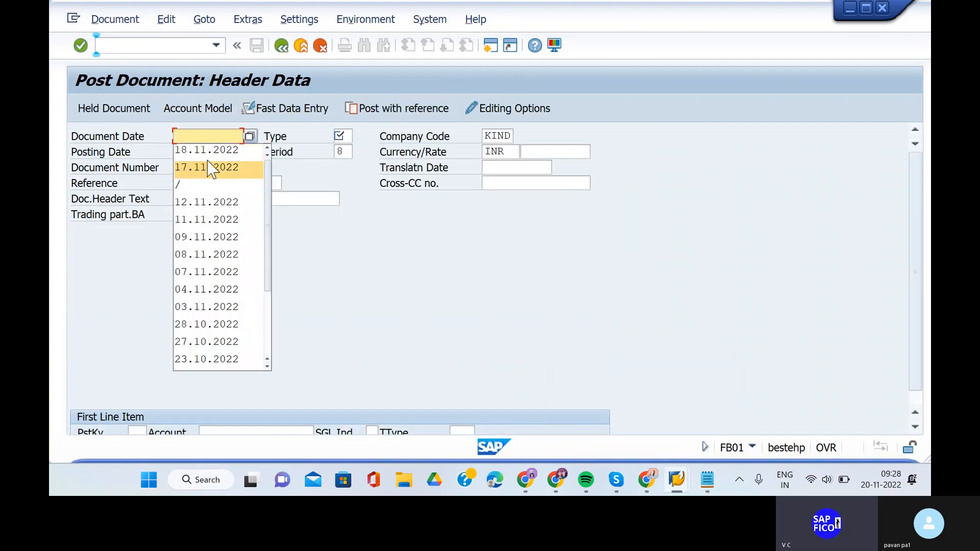
pyautogui.write('20.11.2022')
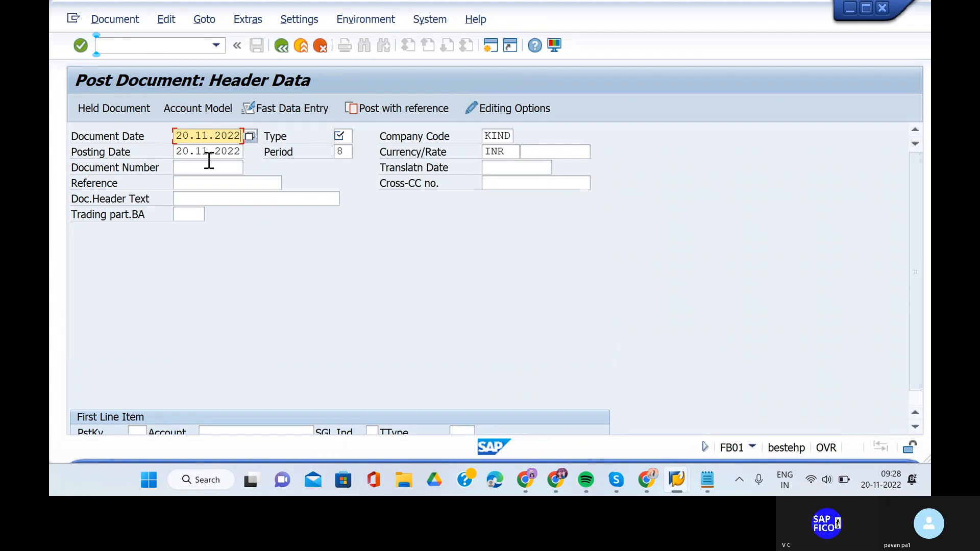
pyautogui.click(343, 137)
pyautogui.write('SA')
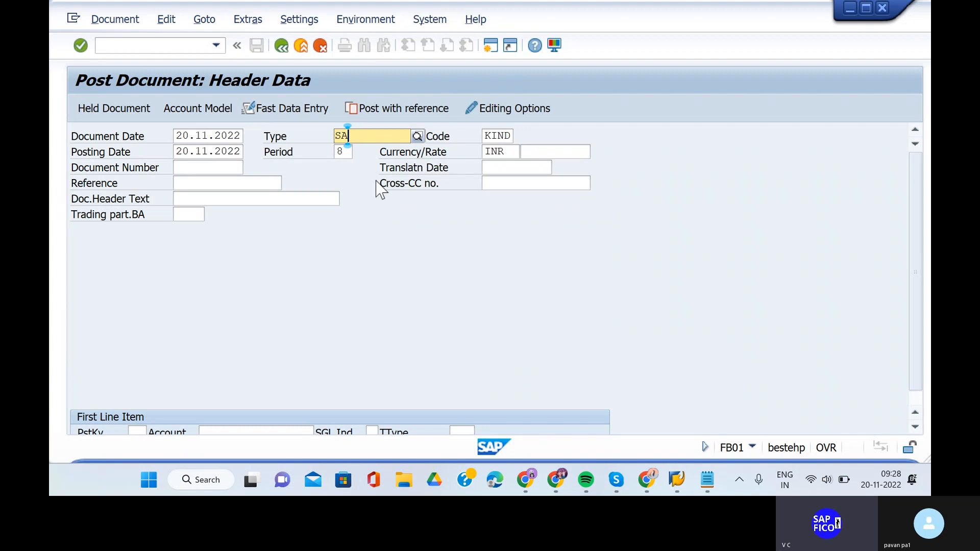
pyautogui.click(363, 169)
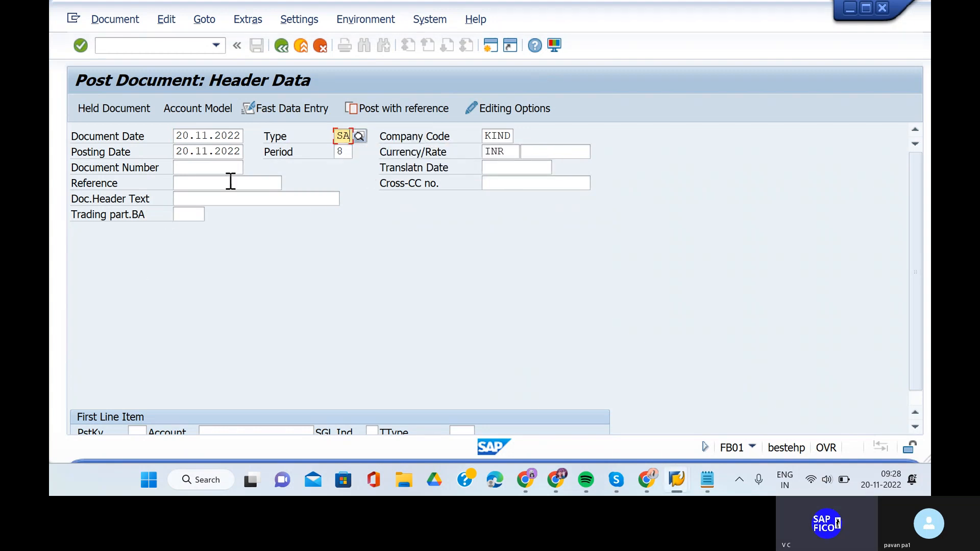
pyautogui.click(230, 198)
pyautogui.click(236, 213)
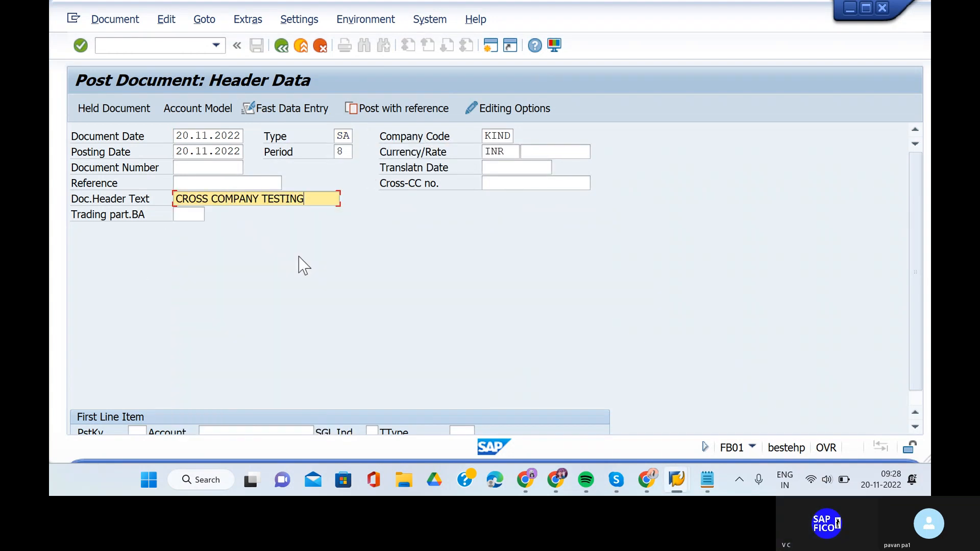
# - Enter the first line item with posting key 50 and the HDFC bank G/L account, and proceed to its item details
pyautogui.scroll(-1, 293, 300)
pyautogui.click(135, 416)
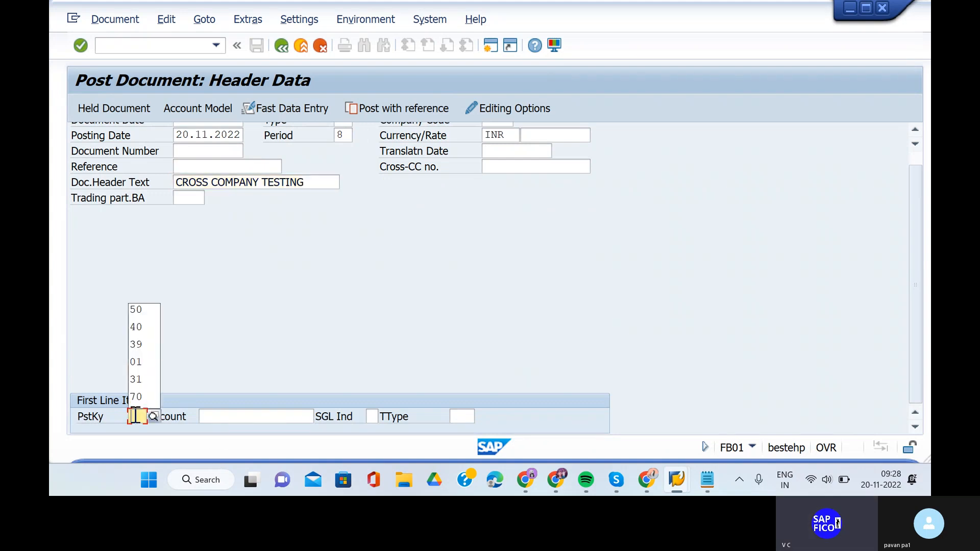
pyautogui.click(153, 309)
pyautogui.click(248, 423)
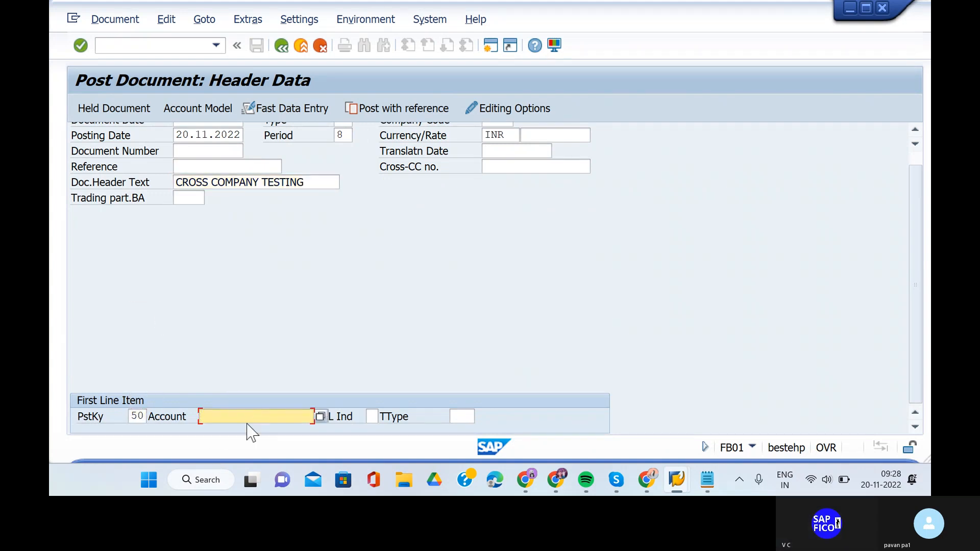
pyautogui.click(288, 194)
pyautogui.press('Return')
pyautogui.press('Return')
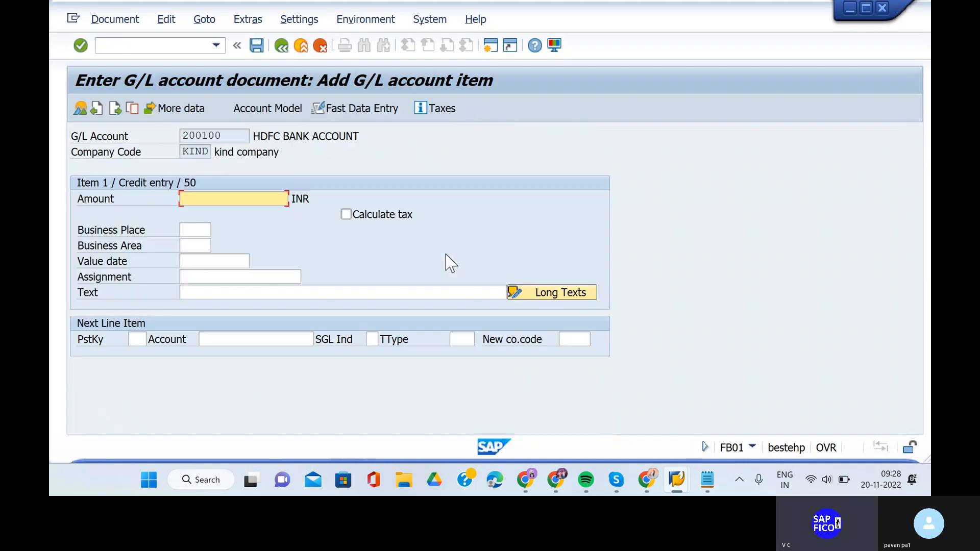
# - Set the credit item's amount to 50000, value date to 20.11.2022 and text to POSTING CROSS COMPANY CODE PAYMENT
pyautogui.click(284, 199)
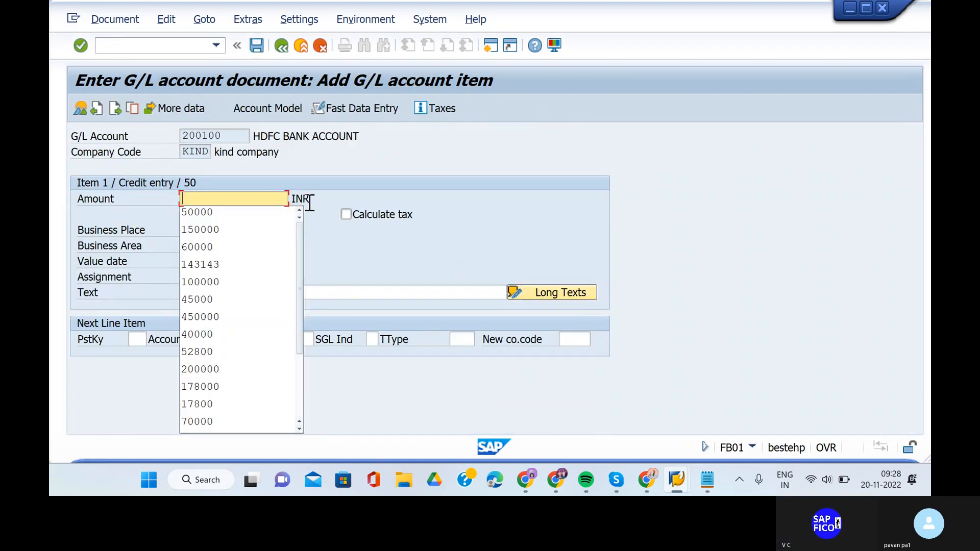
pyautogui.click(263, 211)
pyautogui.click(215, 261)
pyautogui.click(214, 261)
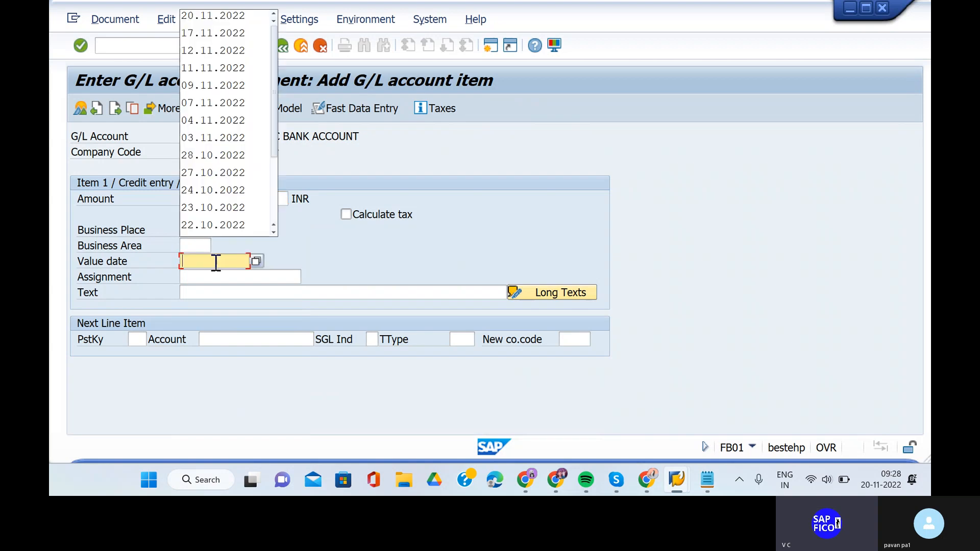
pyautogui.click(240, 16)
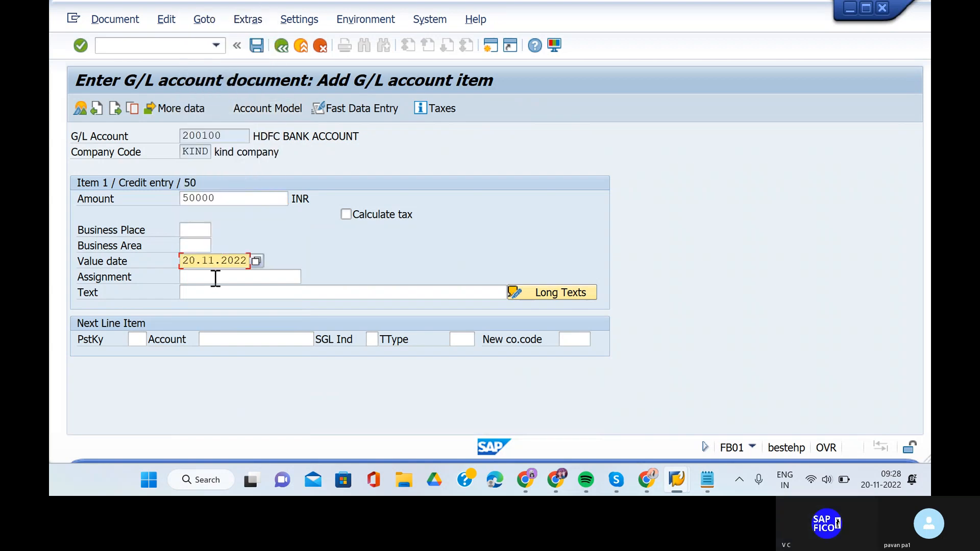
pyautogui.click(216, 295)
pyautogui.click(215, 294)
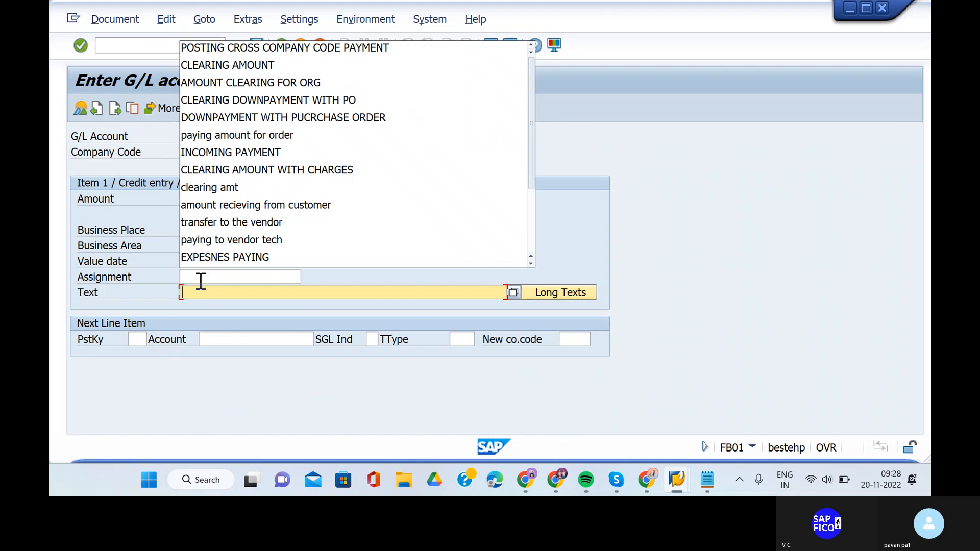
pyautogui.click(273, 51)
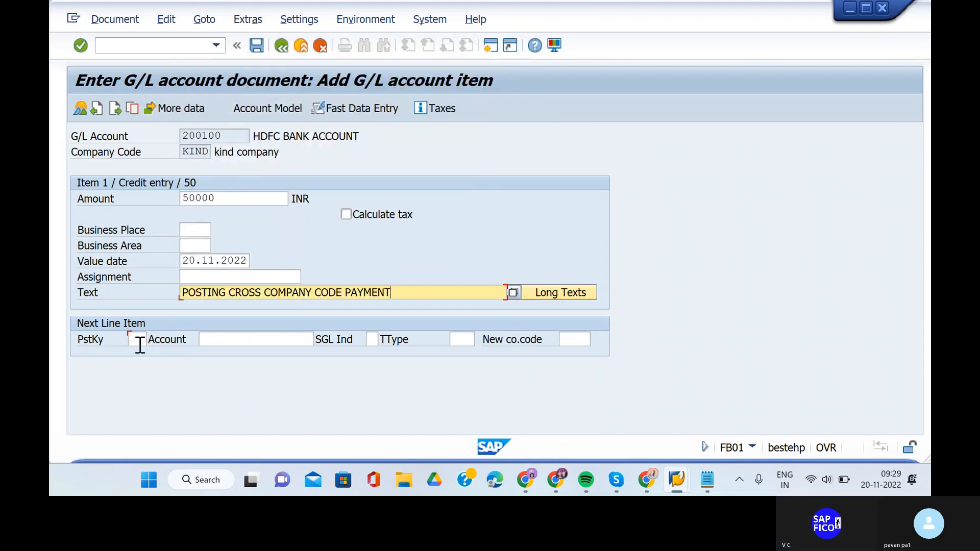
# - Enter posting key 50 and account 400301 for the document's next line item
pyautogui.click(138, 340)
pyautogui.click(138, 340)
pyautogui.click(137, 353)
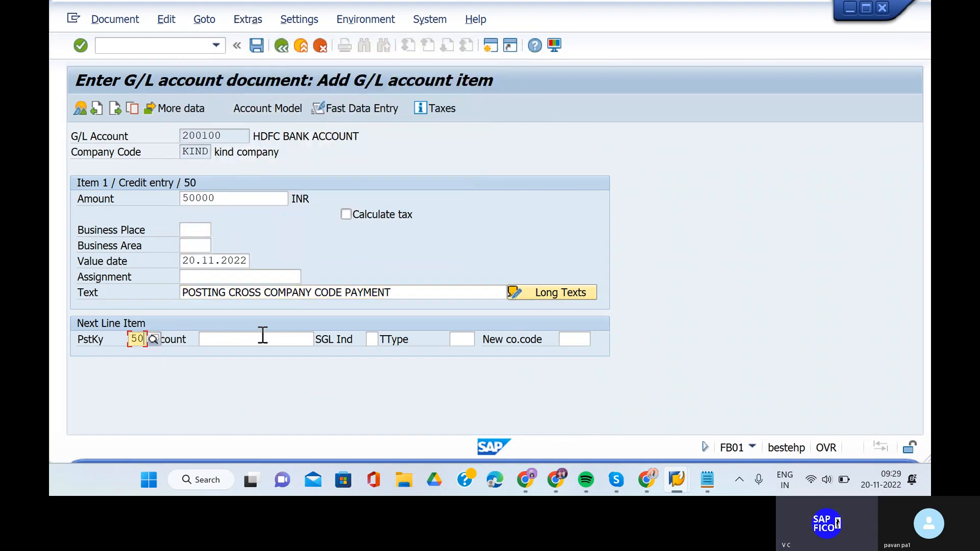
pyautogui.click(263, 336)
pyautogui.click(262, 336)
pyautogui.click(289, 121)
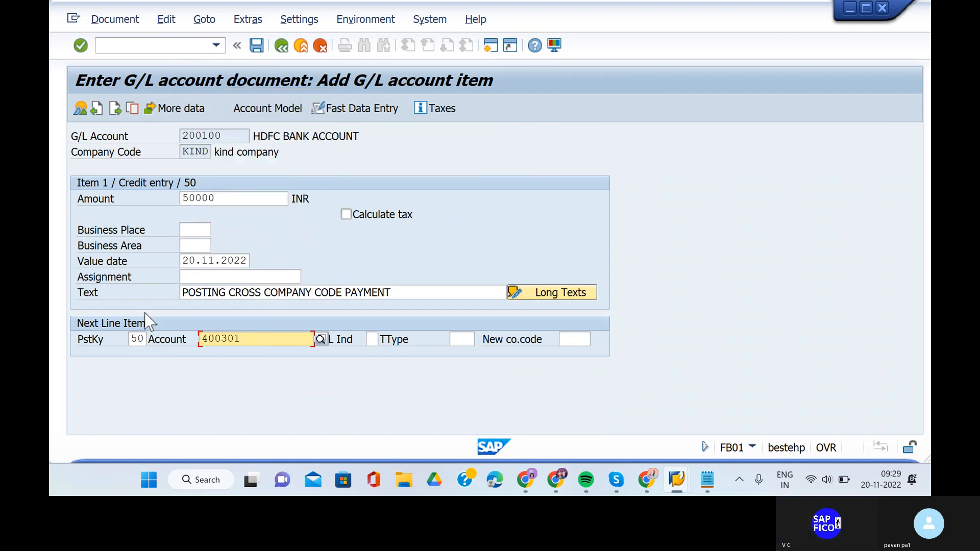
# - Change the next line item's posting key to 40 (debit entry)
pyautogui.click(141, 339)
pyautogui.press('BackSpace')
pyautogui.press('BackSpace')
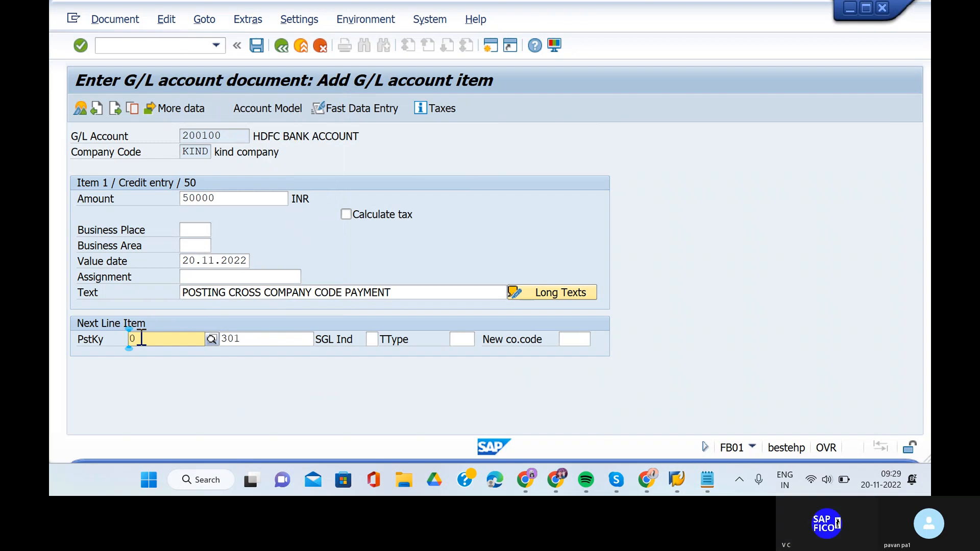
pyautogui.write('4')
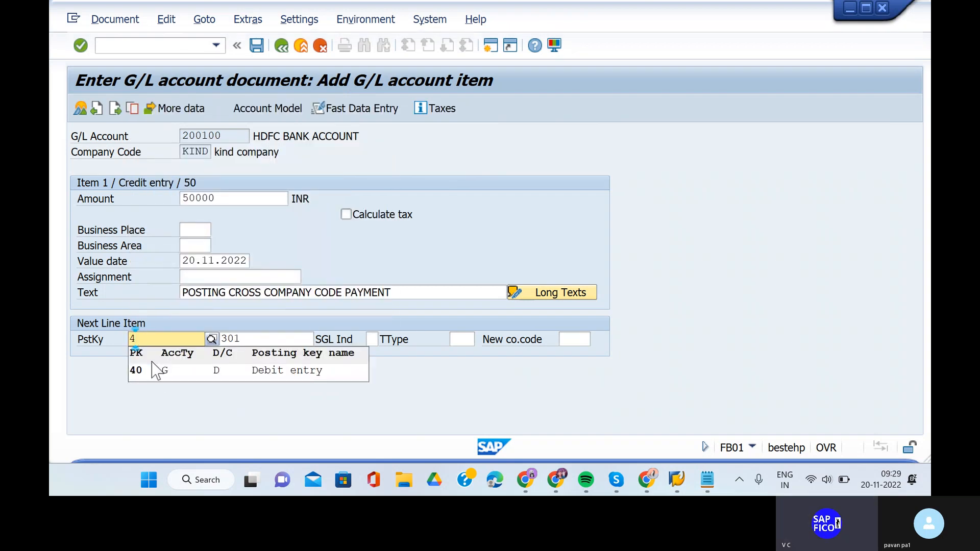
pyautogui.click(162, 372)
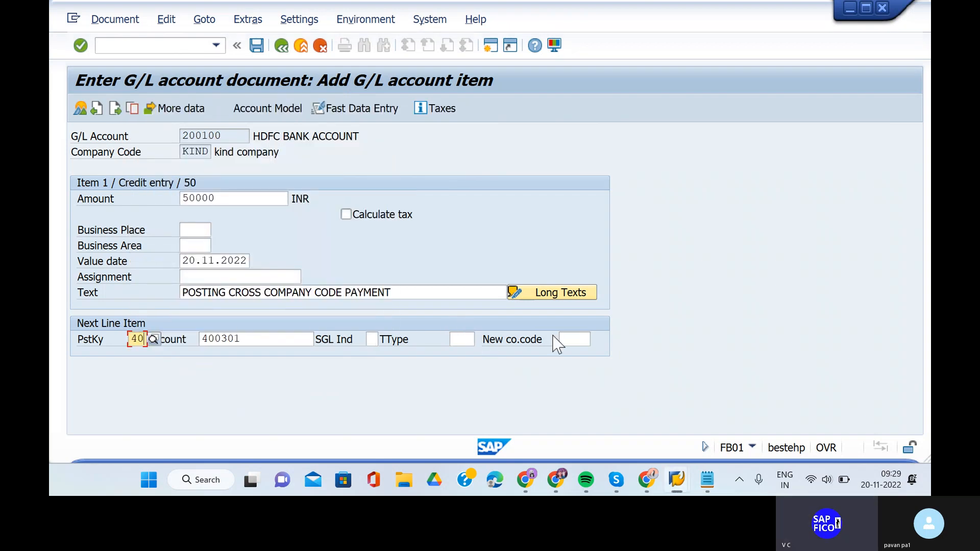
# - Submit the next line item with new company code SHIP and read the resulting error message's long text
pyautogui.click(574, 338)
pyautogui.click(573, 338)
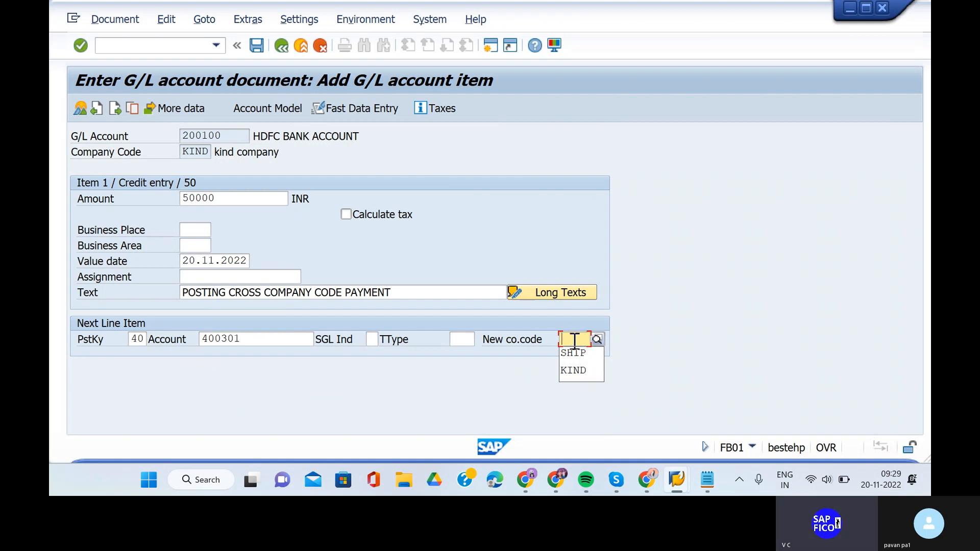
pyautogui.click(581, 359)
pyautogui.press('Return')
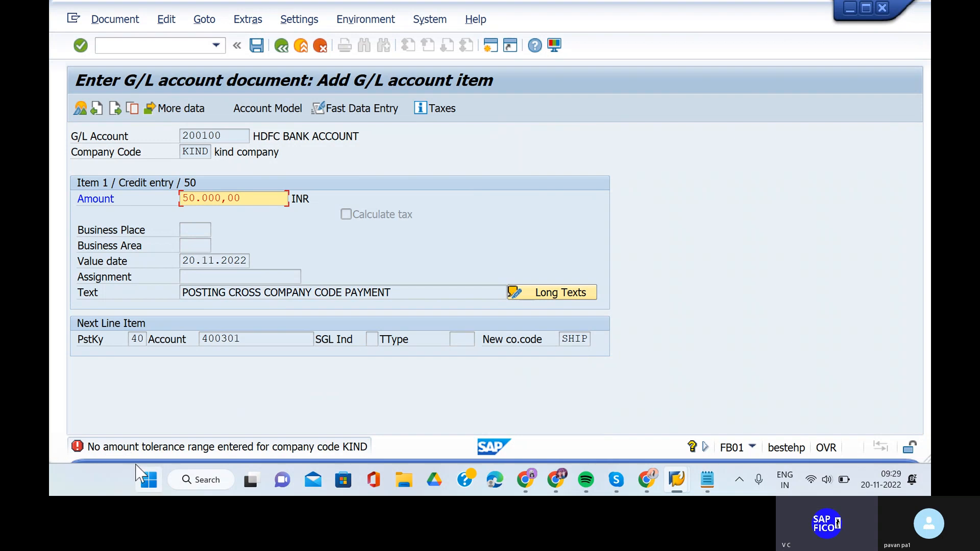
pyautogui.click(78, 447)
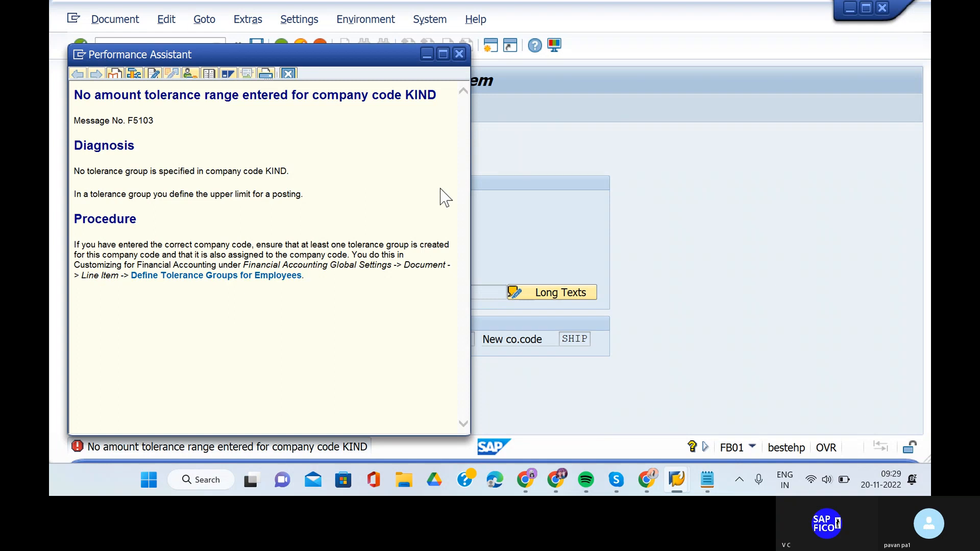
pyautogui.click(460, 54)
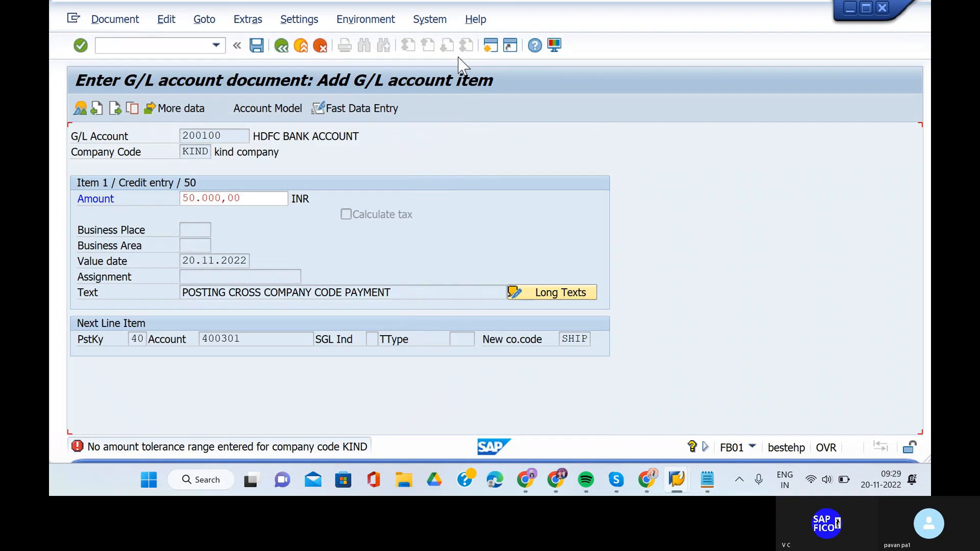
# - Leave the document entry and open the FI tolerance groups for users in transaction OBA4
pyautogui.click(103, 47)
pyautogui.write('/n')
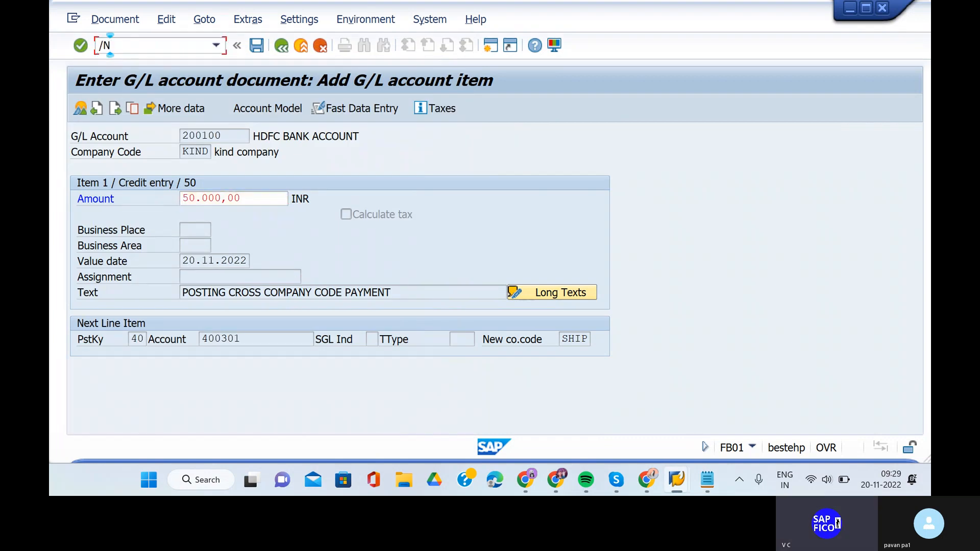
pyautogui.write('OBA4')
pyautogui.press('Return')
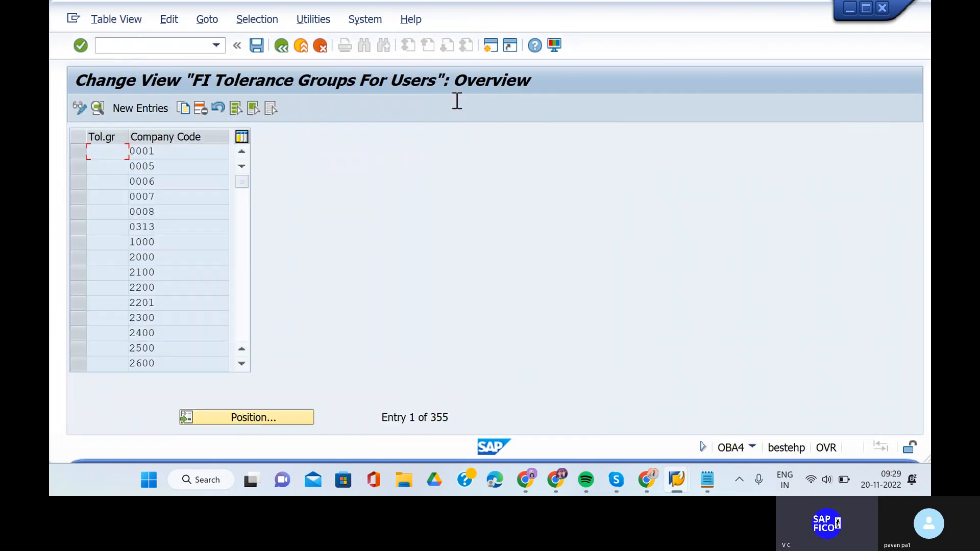
pyautogui.moveTo(677, 479)
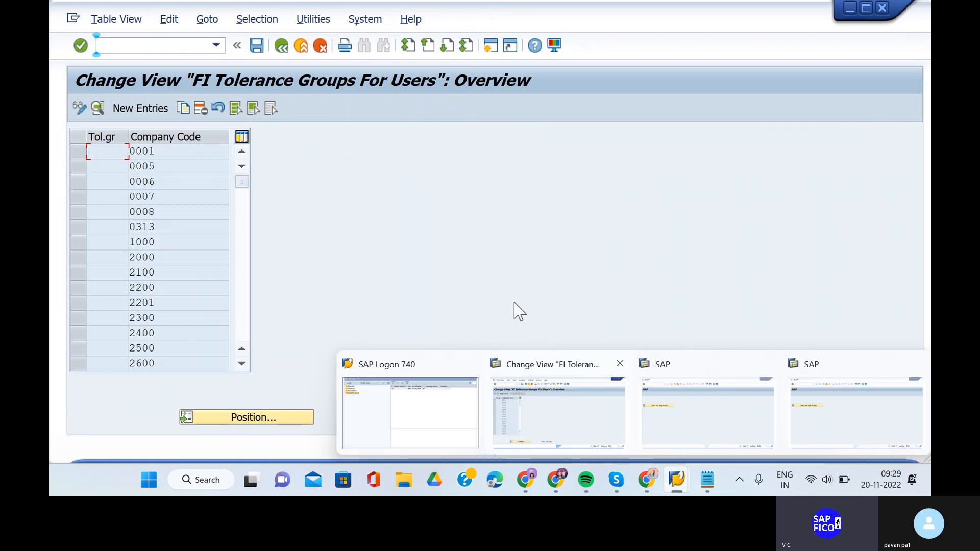
pyautogui.click(160, 114)
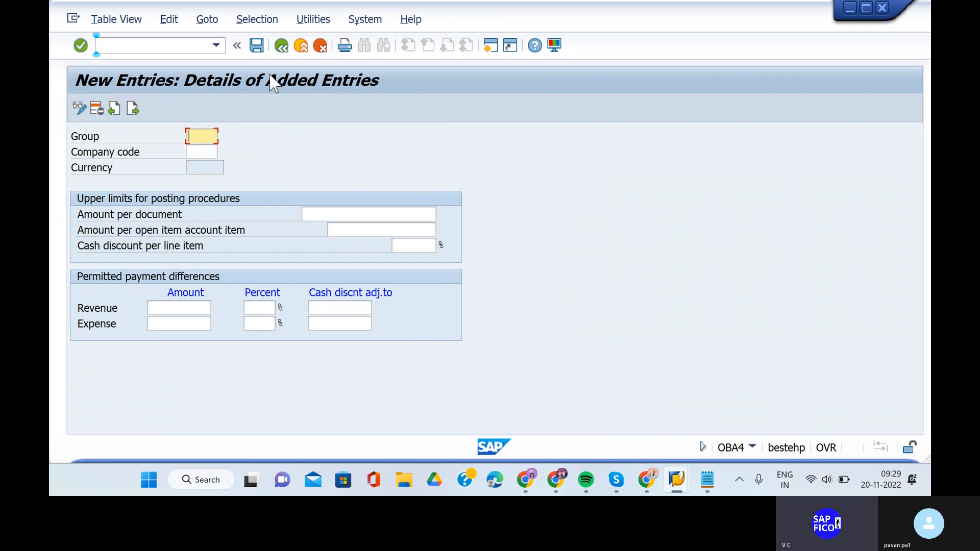
pyautogui.click(282, 51)
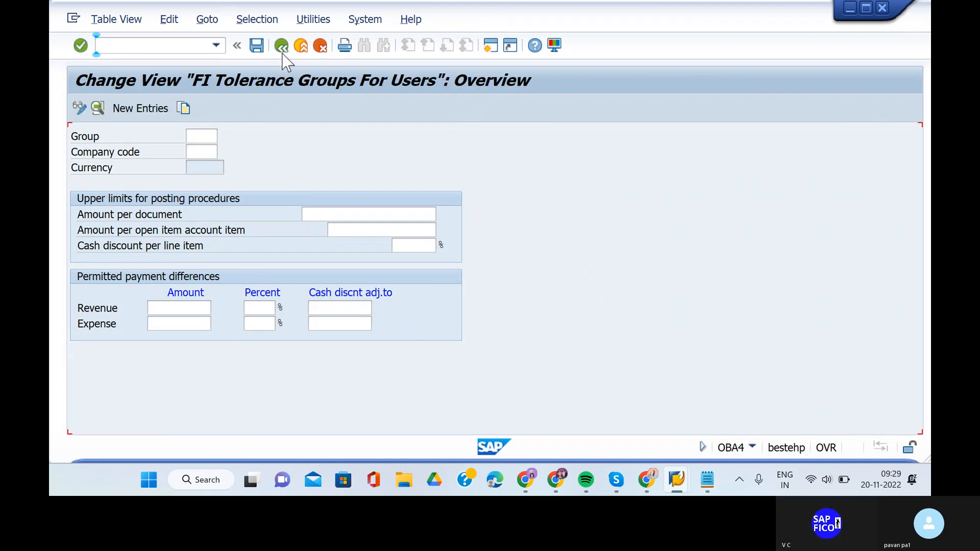
# - Review the posting limits of tolerance group KNTG for company code KIND and leave the transaction
pyautogui.click(254, 420)
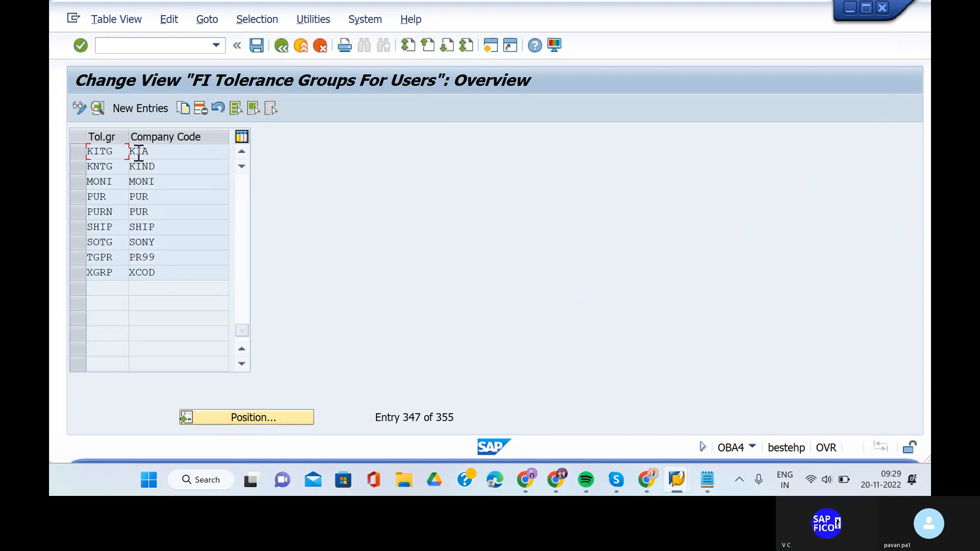
pyautogui.doubleClick(175, 167)
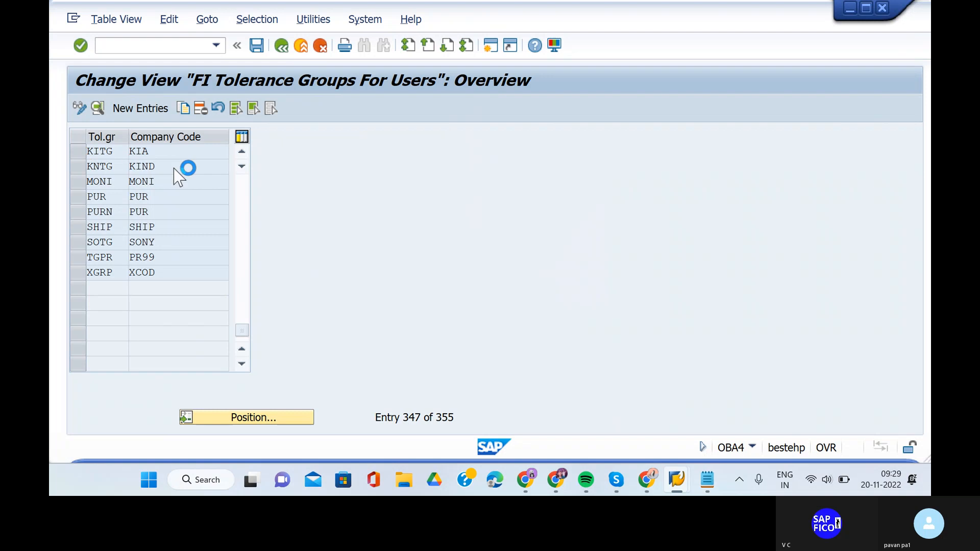
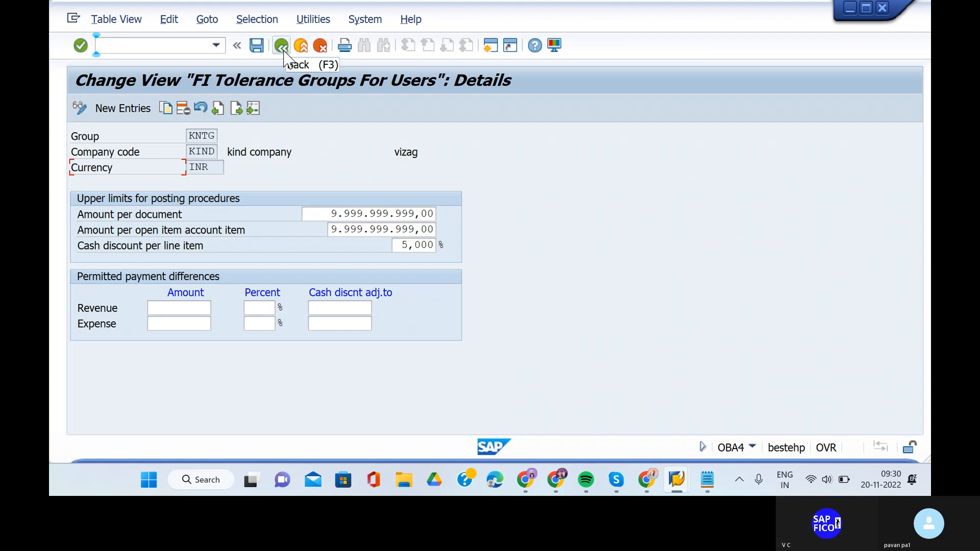
pyautogui.click(283, 50)
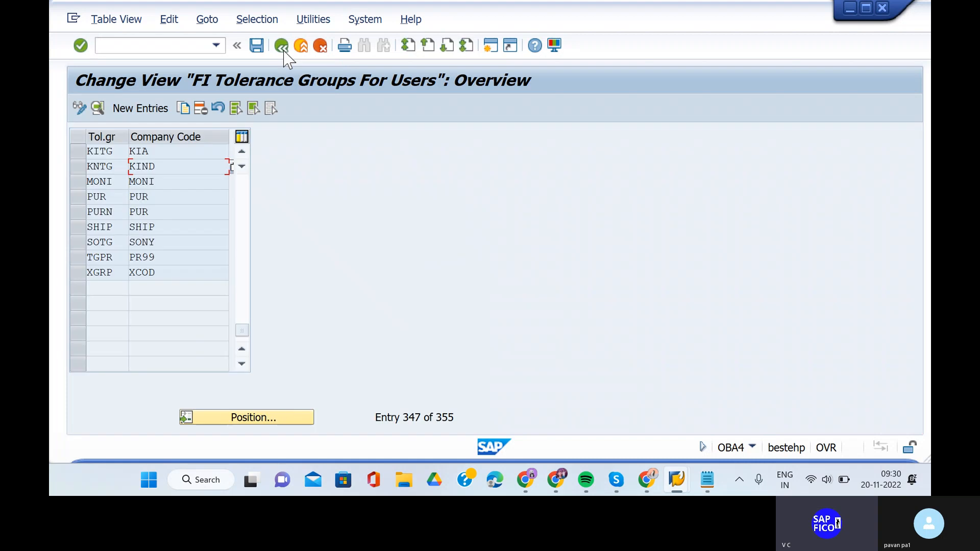
pyautogui.click(282, 47)
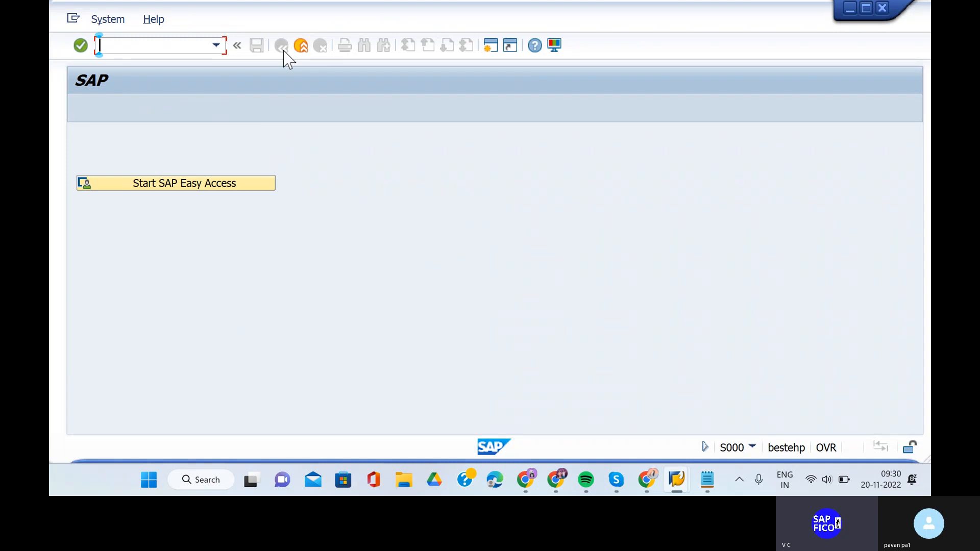
# - Log off from the SAP system and confirm the log-off
pyautogui.click(114, 21)
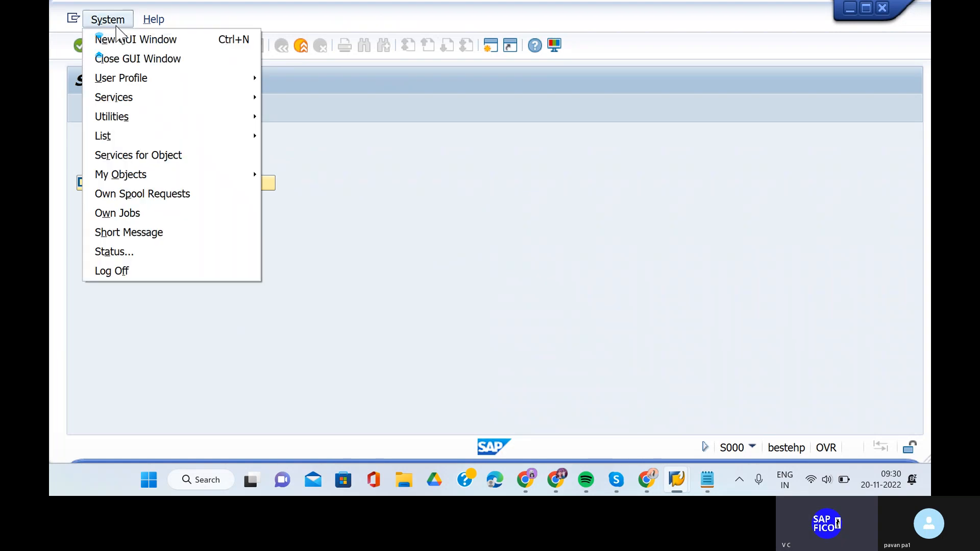
pyautogui.click(148, 272)
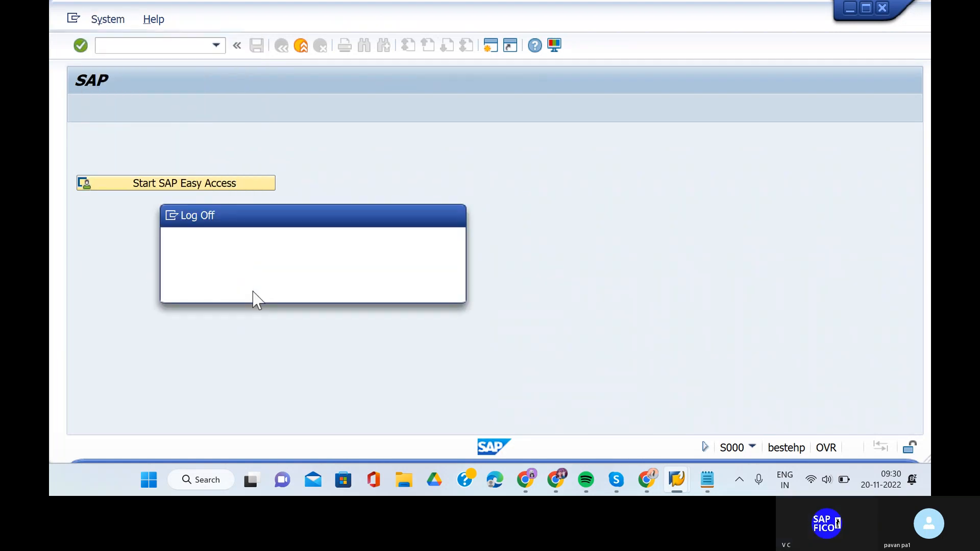
pyautogui.click(240, 288)
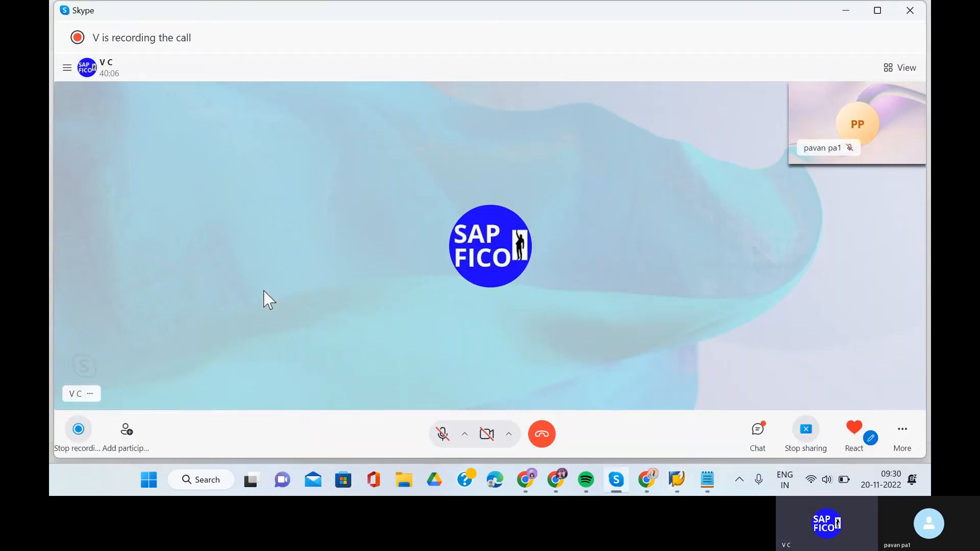
# - Switch to SAP Logon and log on to system EH7, client 800, with user 59user73 and the account password
pyautogui.click(675, 484)
pyautogui.click(875, 9)
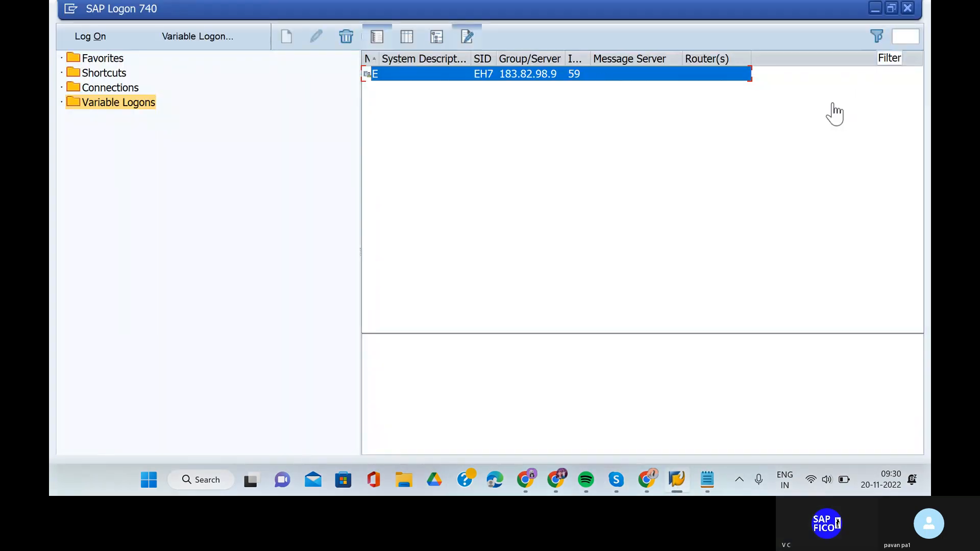
pyautogui.doubleClick(507, 72)
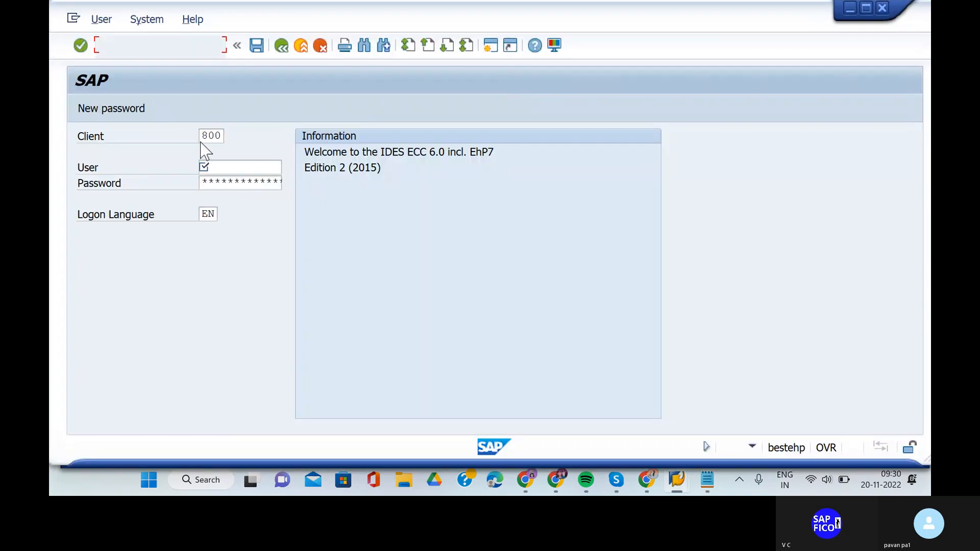
pyautogui.click(236, 169)
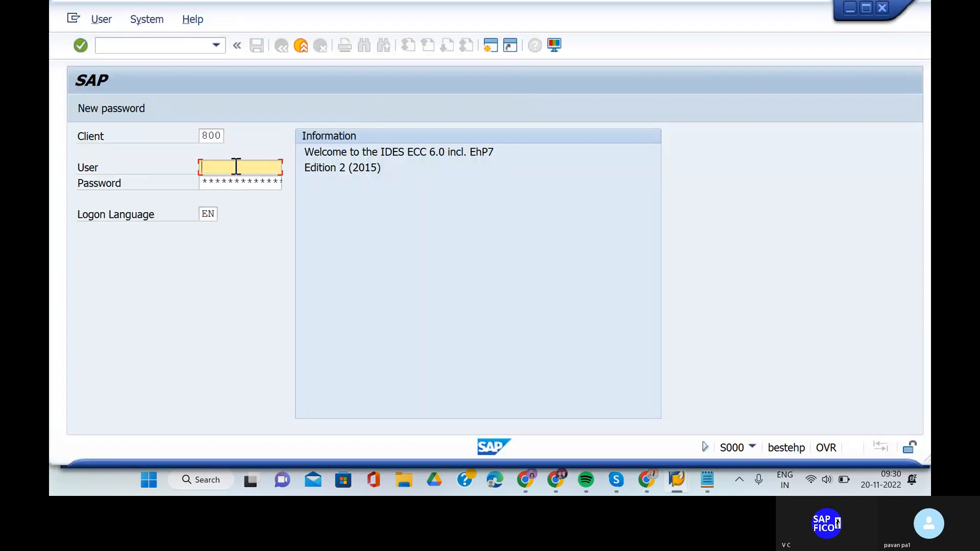
pyautogui.click(236, 166)
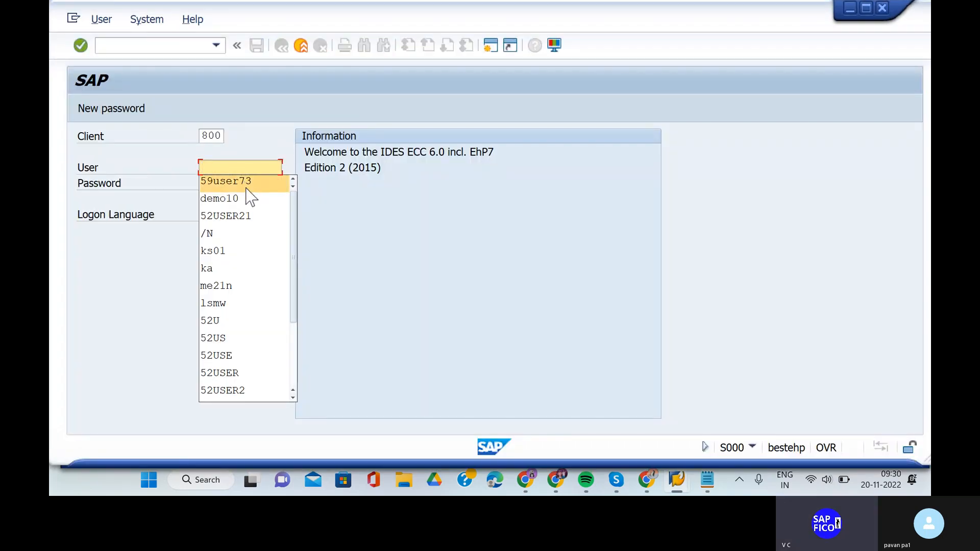
pyautogui.click(247, 187)
pyautogui.click(248, 187)
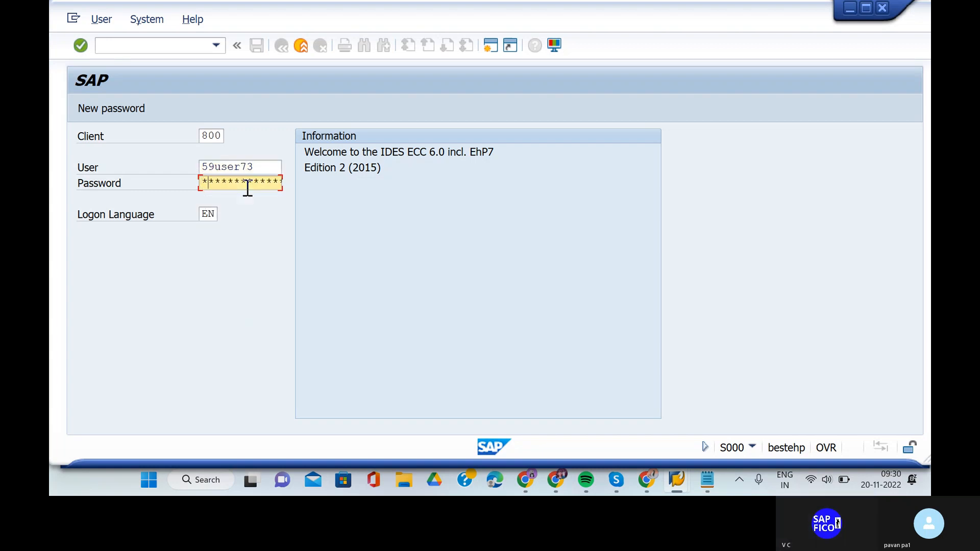
pyautogui.press('Return')
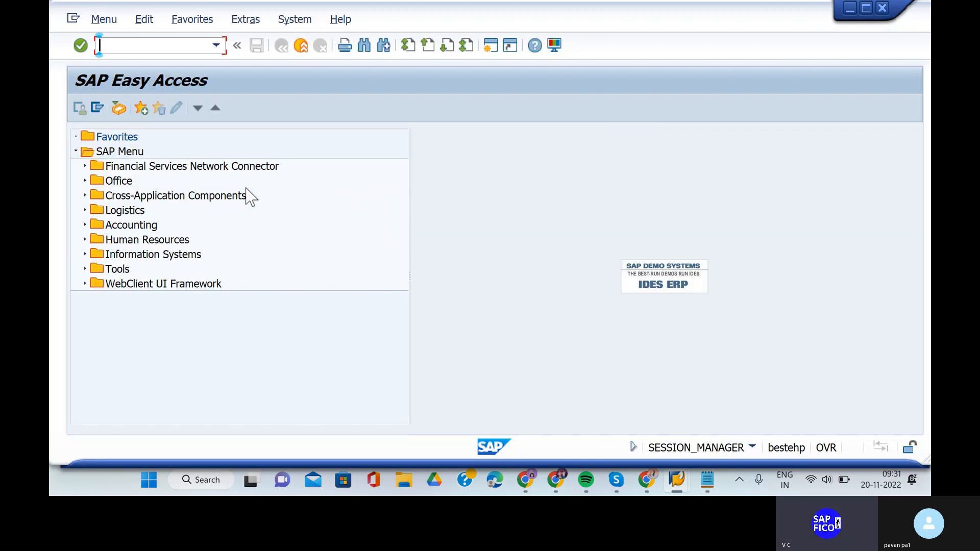
# - Open the assignment of users to tolerance groups in transaction OB57
pyautogui.write('ob57')
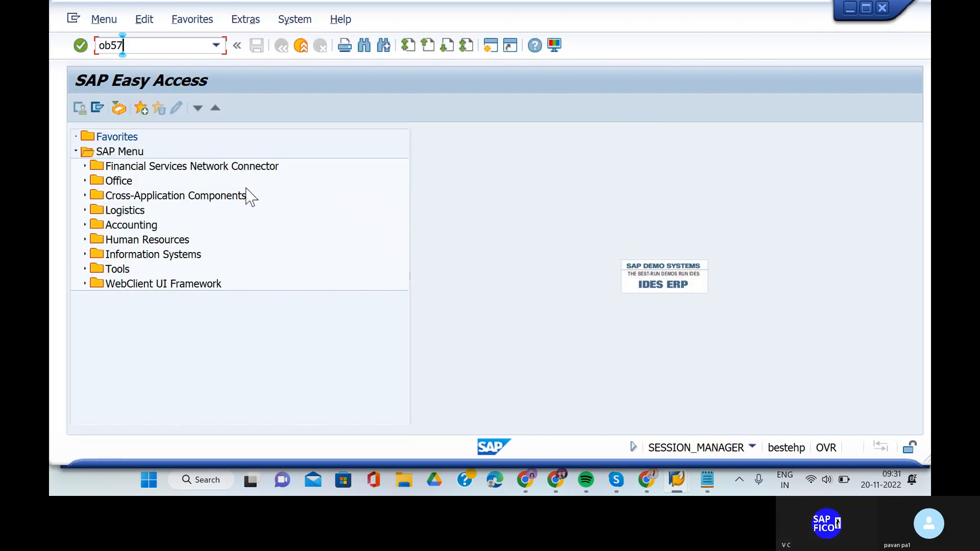
pyautogui.press('Return')
pyautogui.click(166, 153)
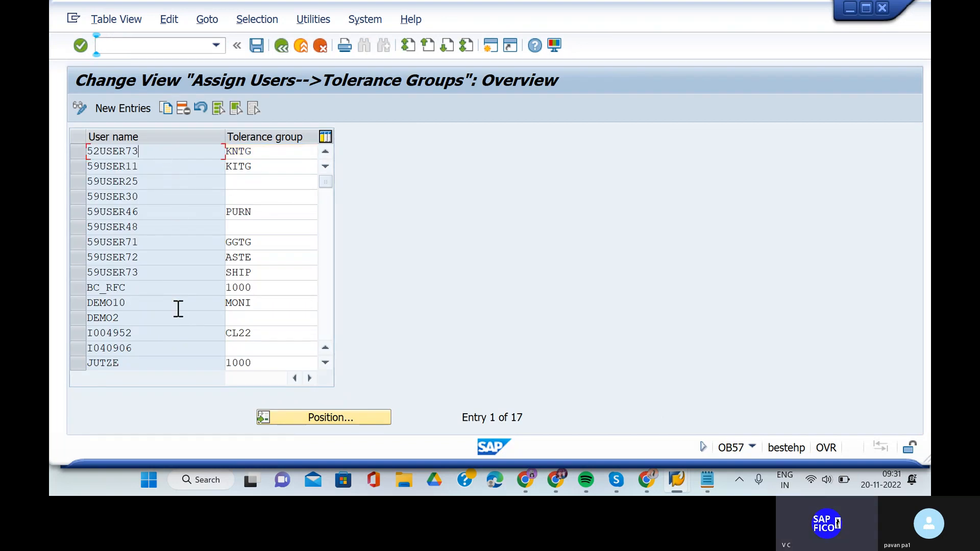
# - Assign tolerance group KNTG to user 59USER73 and save the change under customizing request DPKK900669
pyautogui.click(288, 271)
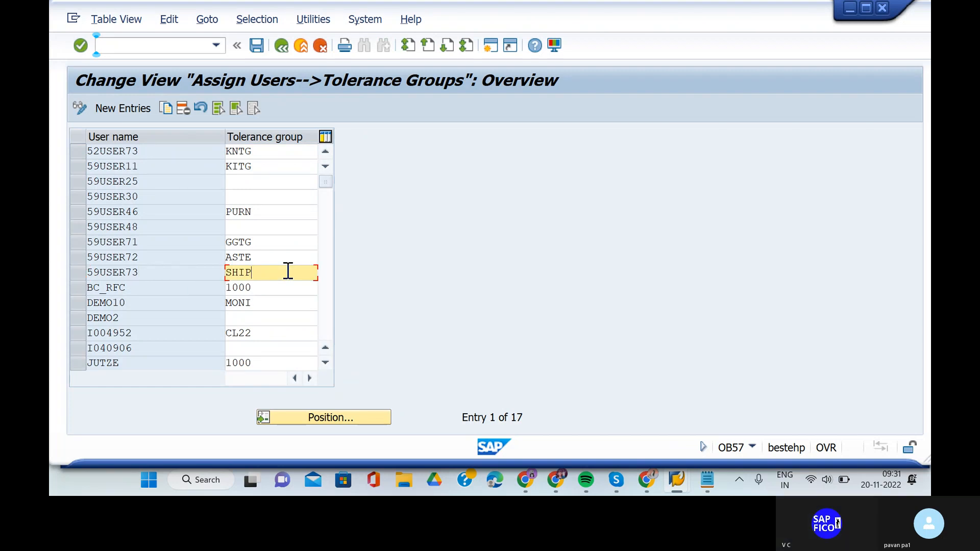
pyautogui.press('BackSpace')
pyautogui.press('BackSpace')
pyautogui.press('BackSpace')
pyautogui.press('BackSpace')
pyautogui.write('k')
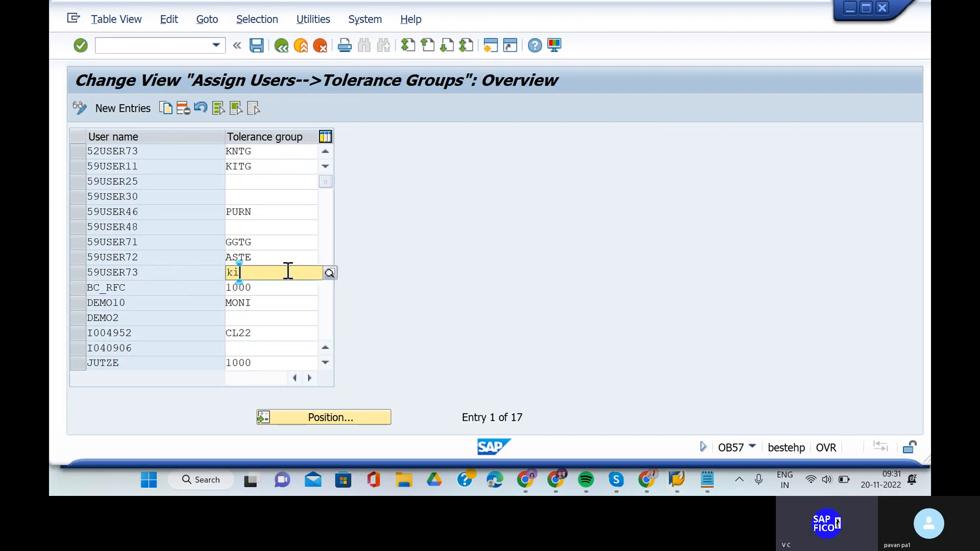
pyautogui.write('i')
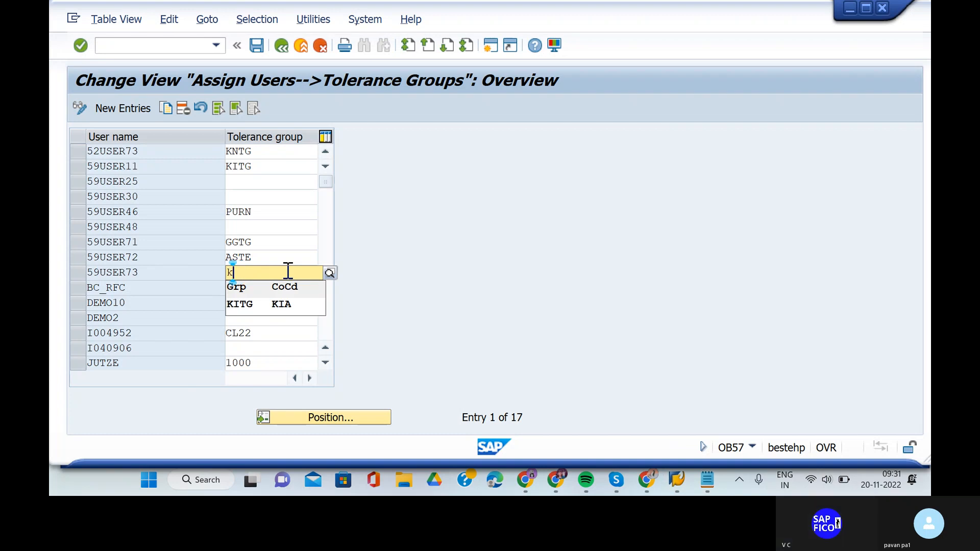
pyautogui.click(267, 320)
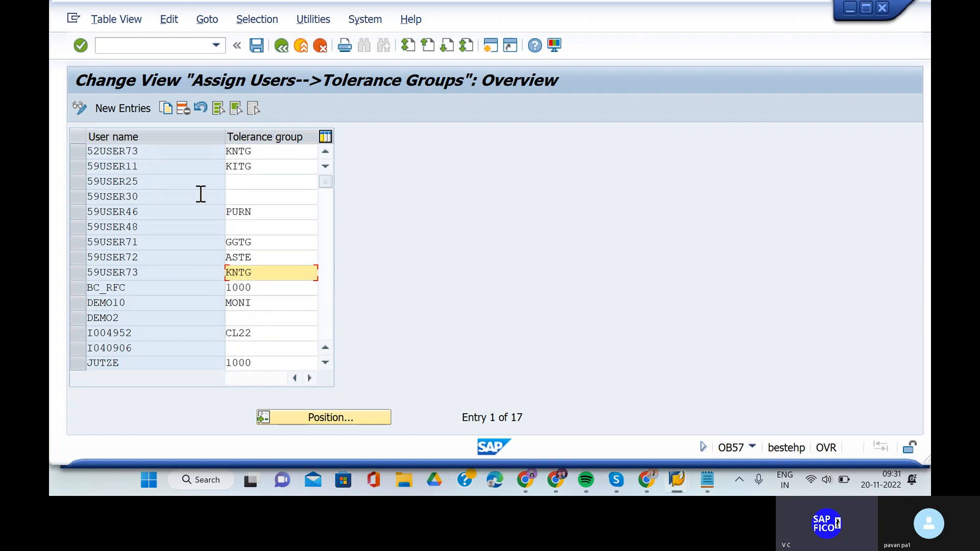
pyautogui.click(257, 46)
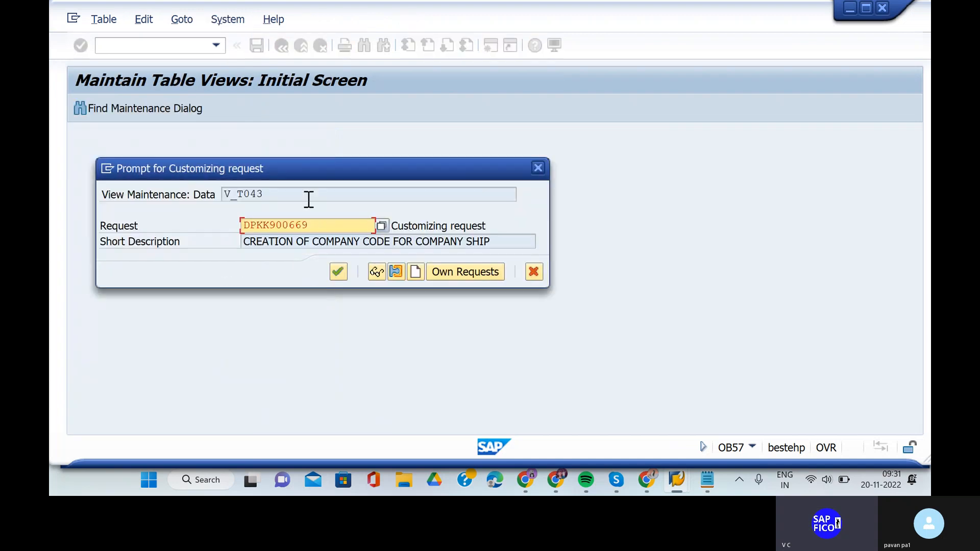
pyautogui.click(338, 272)
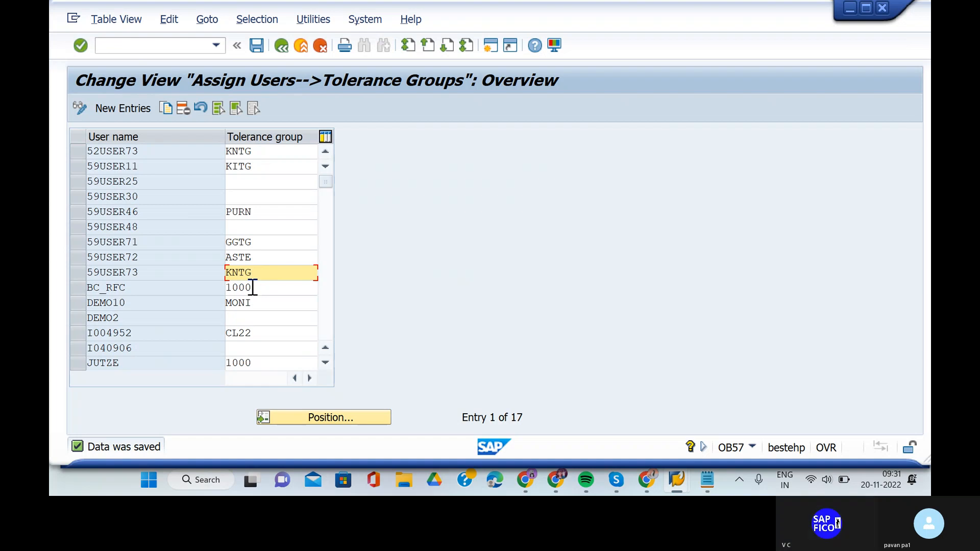
# - Open transaction FB01 and enter document date 20.11.2022 and document type SA
pyautogui.click(162, 46)
pyautogui.write('/nf')
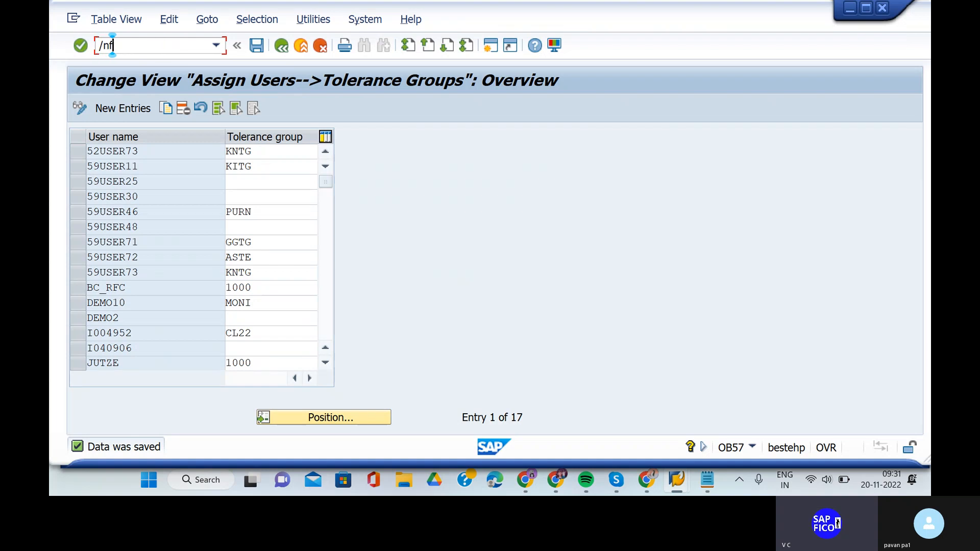
pyautogui.write('b01')
pyautogui.press('Return')
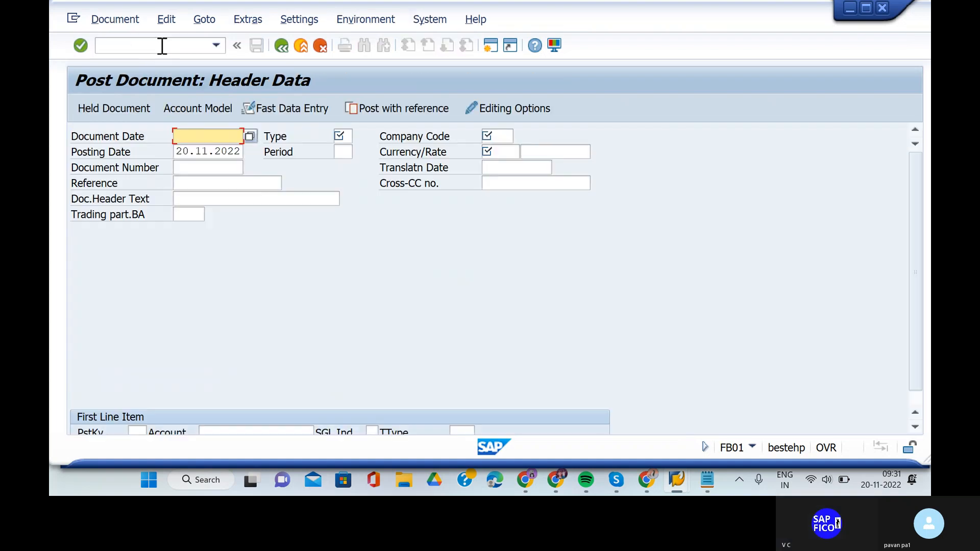
pyautogui.press('BackSpace')
pyautogui.write('20')
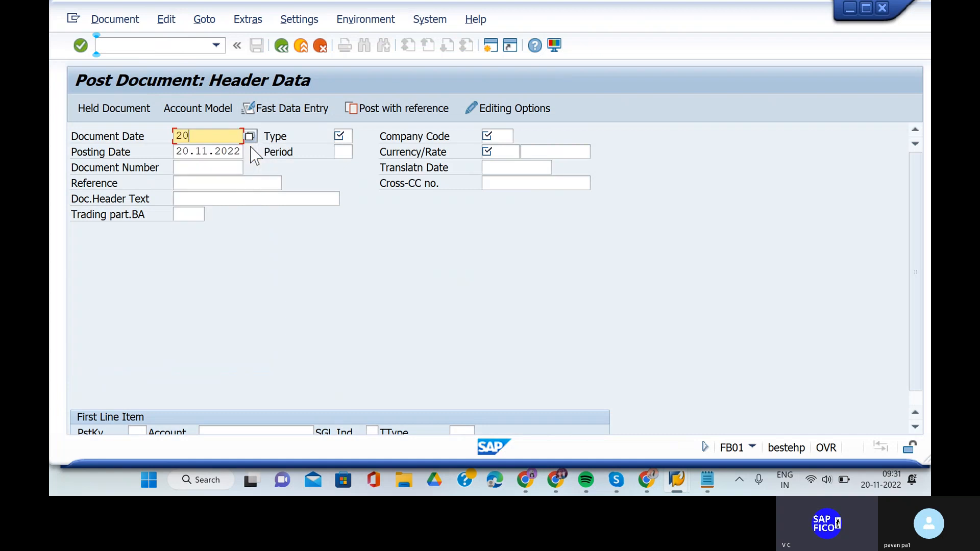
pyautogui.write('.11.2022')
pyautogui.click(345, 134)
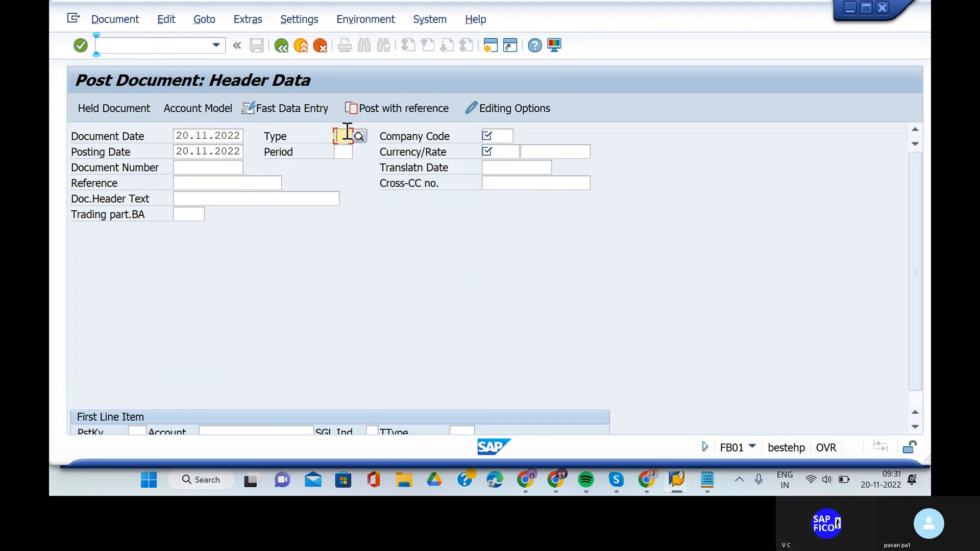
pyautogui.write('sa')
pyautogui.click(356, 164)
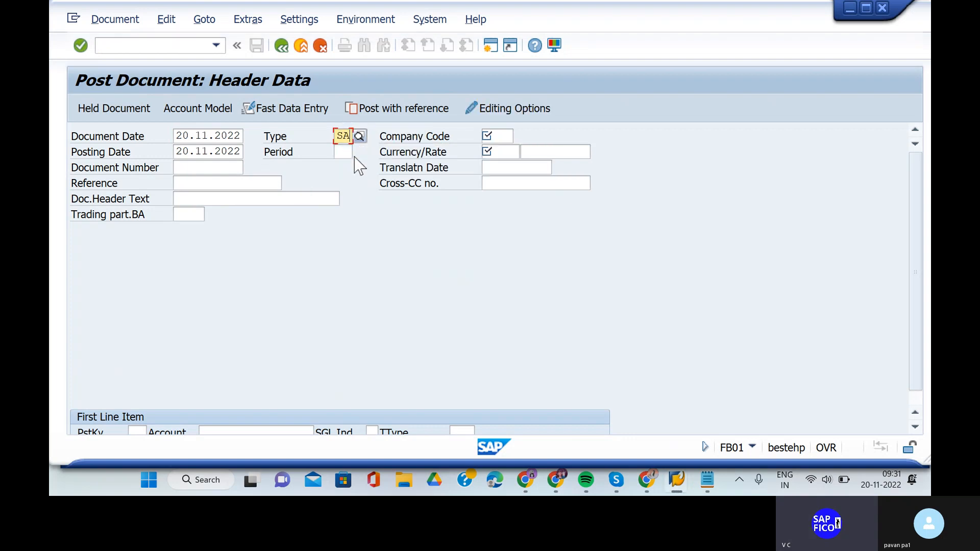
# - Complete the document header with company code KIND, currency INR and header text CROSS COMPANY TESTING
pyautogui.click(500, 138)
pyautogui.write('ki')
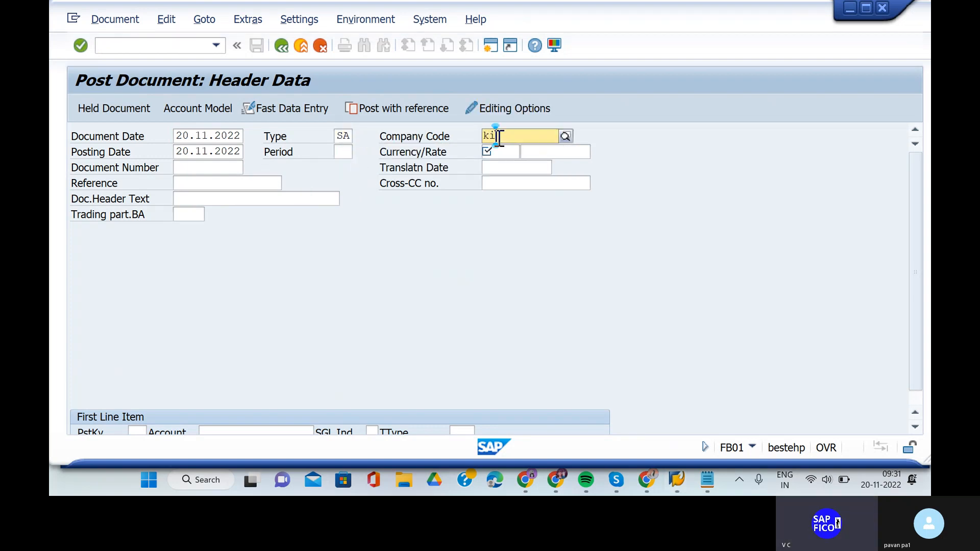
pyautogui.click(515, 190)
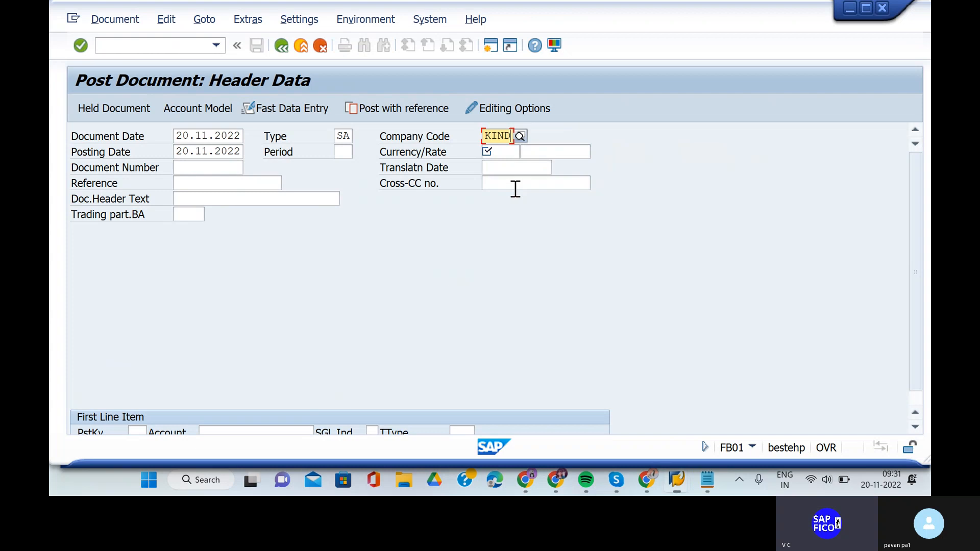
pyautogui.click(505, 153)
pyautogui.write('inr')
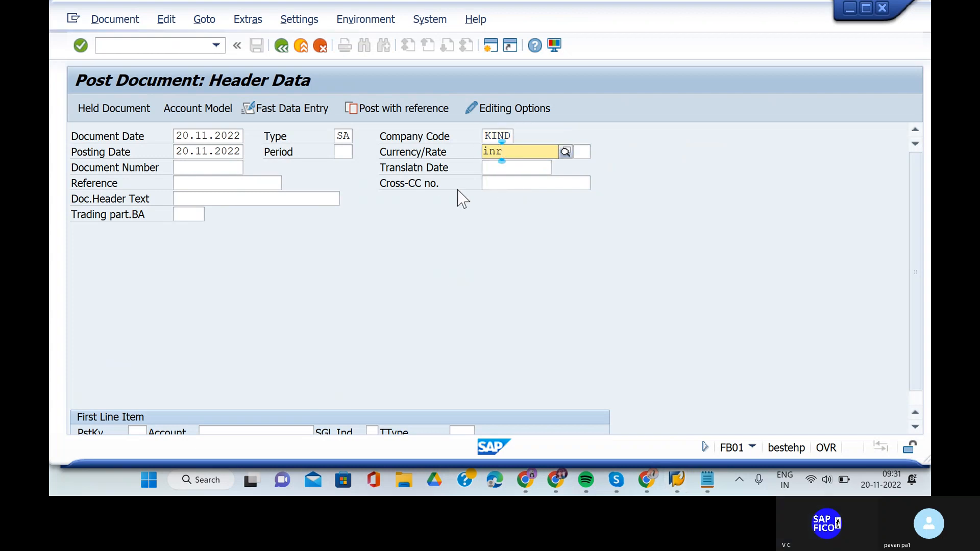
pyautogui.click(514, 185)
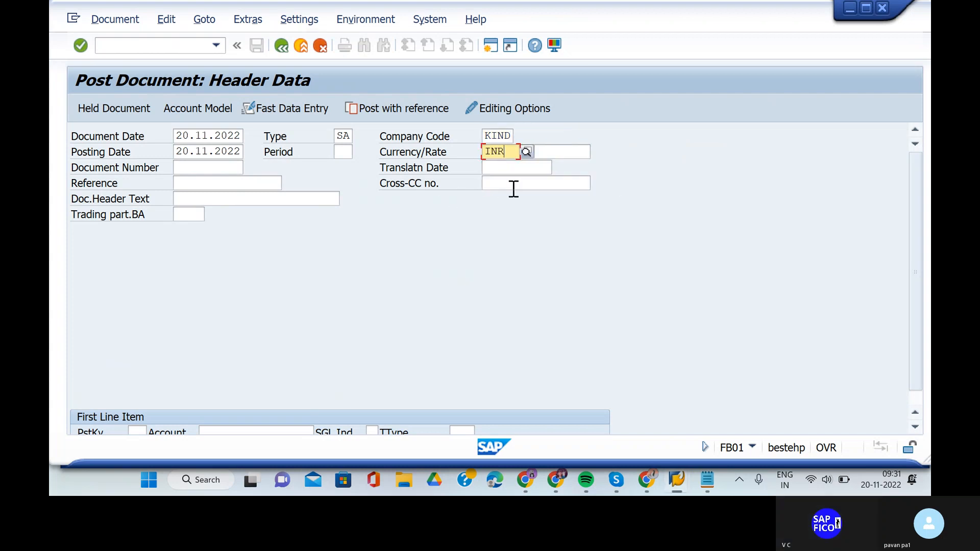
pyautogui.click(198, 200)
pyautogui.click(214, 212)
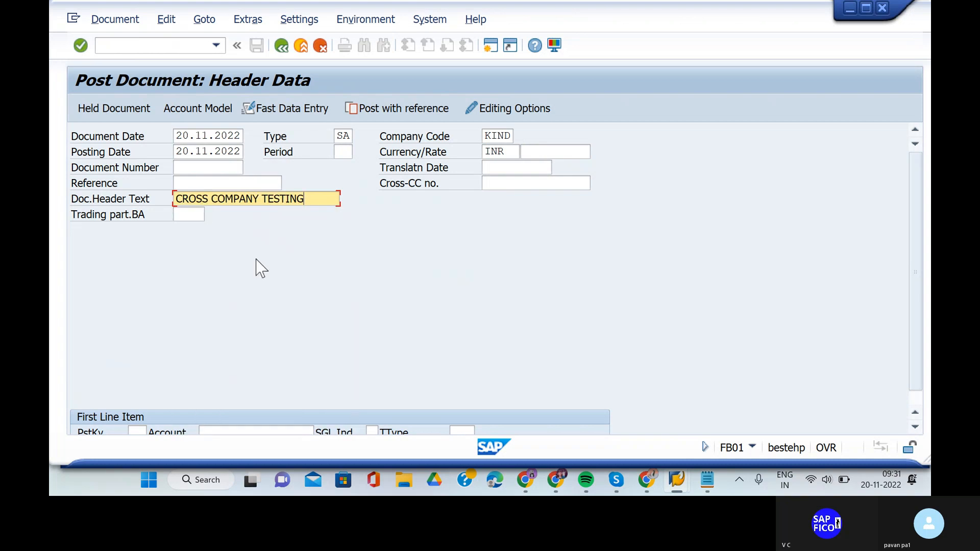
# - Enter the first line item with posting key 50 and G/L account 200100 and continue to its details
pyautogui.scroll(-1, 258, 273)
pyautogui.click(139, 417)
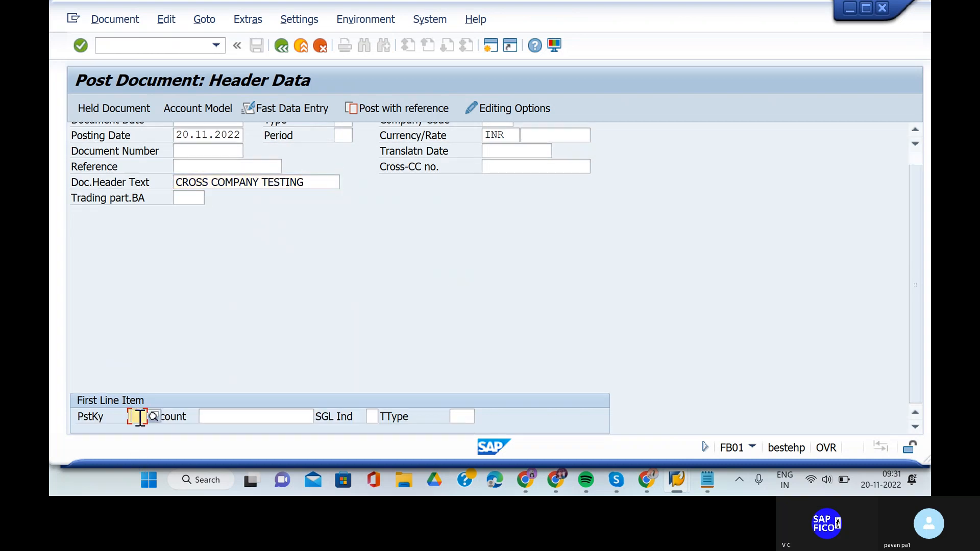
pyautogui.write('50')
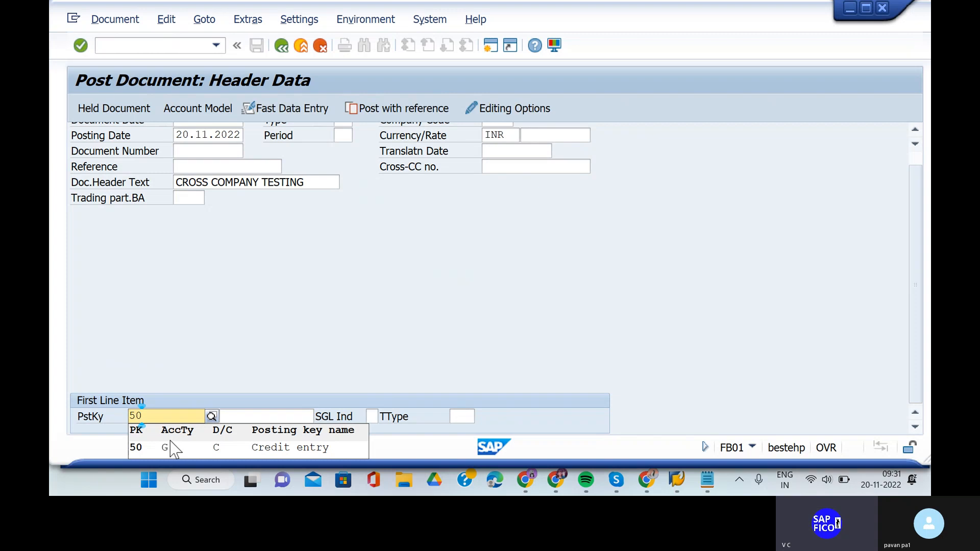
pyautogui.click(169, 444)
pyautogui.click(281, 413)
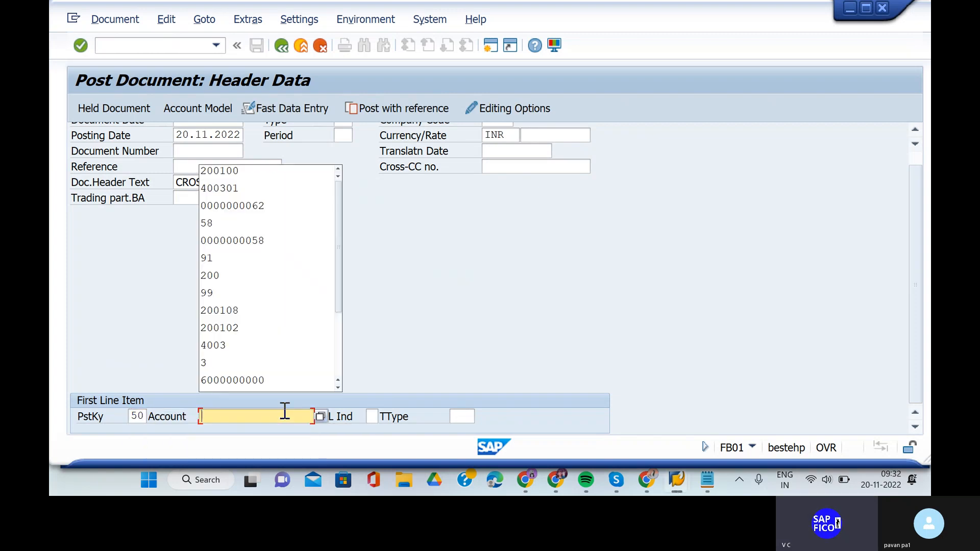
pyautogui.click(242, 171)
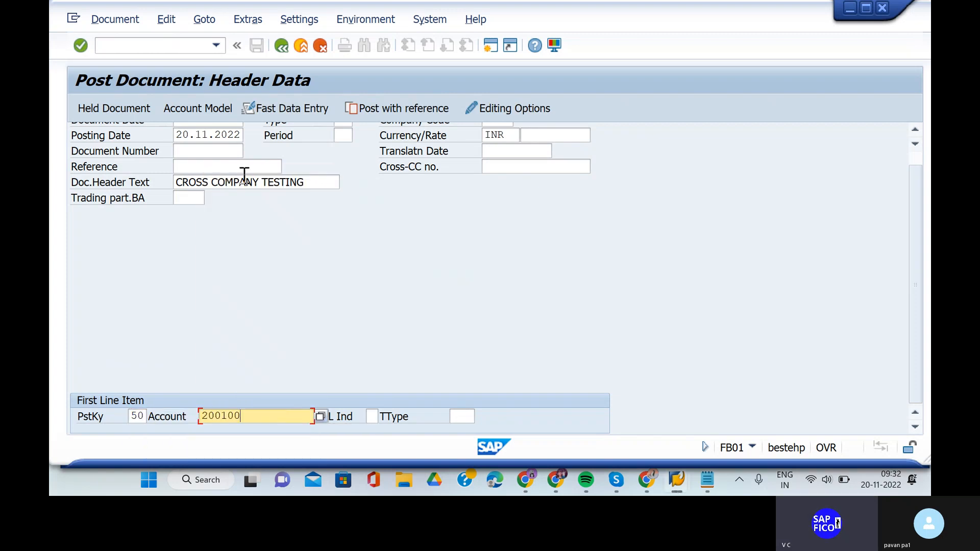
pyautogui.press('Return')
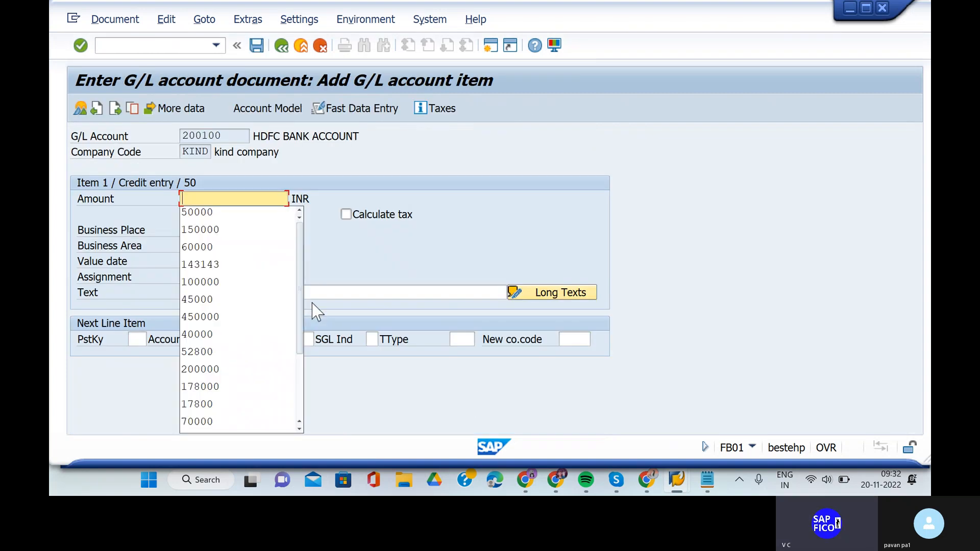
# - Fill in the credit item with amount 50000, value date 20.11.2022 and text POSTING CROSS COMPANY CODE PAYMENT
pyautogui.click(212, 214)
pyautogui.click(206, 259)
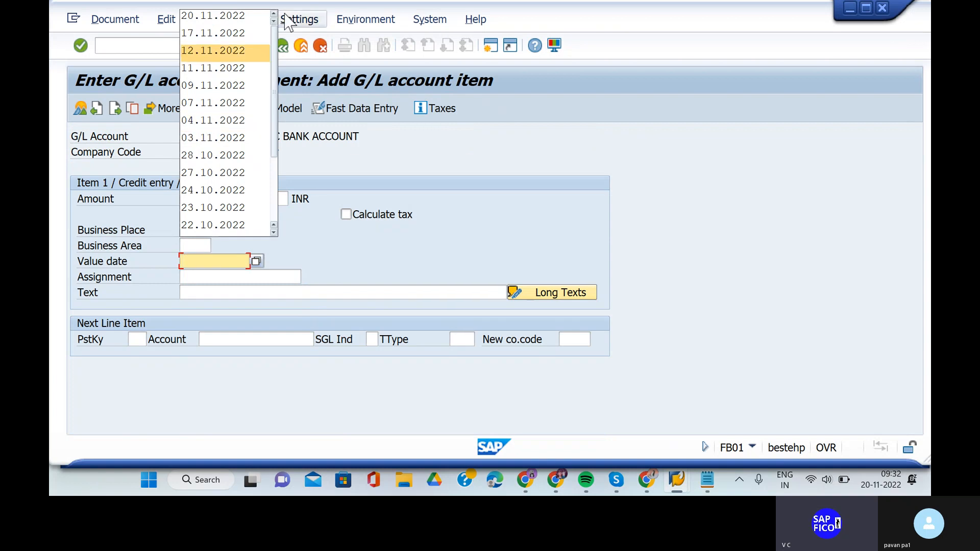
pyautogui.click(192, 19)
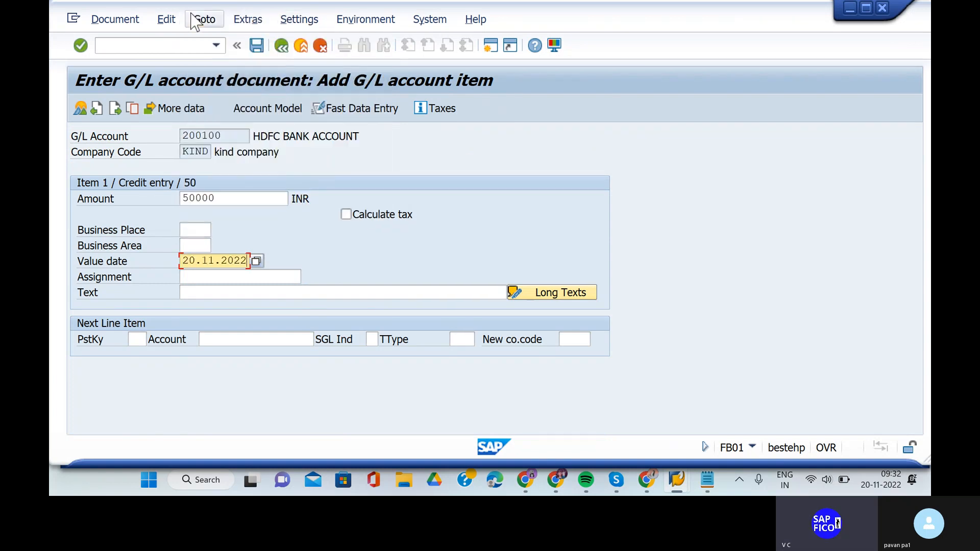
pyautogui.click(228, 295)
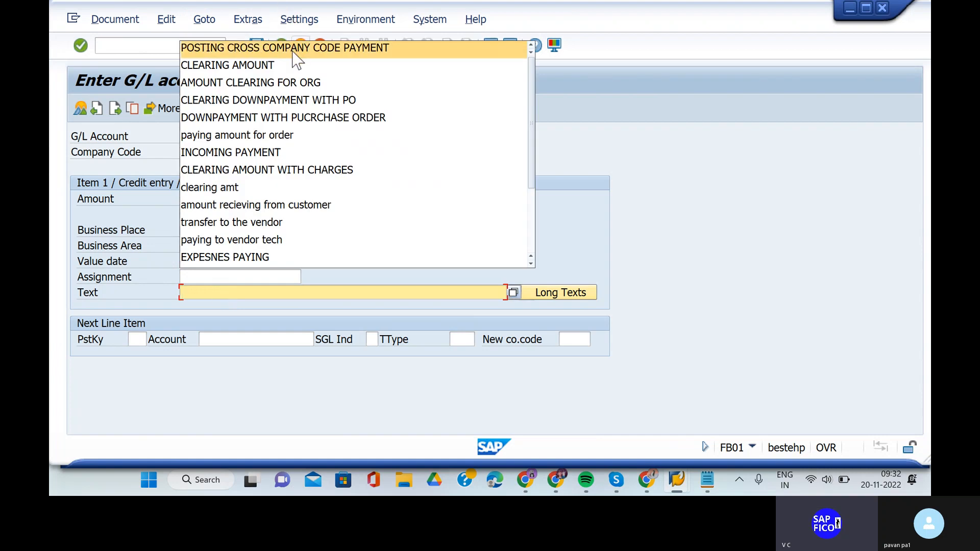
pyautogui.click(293, 51)
# - Enter the next line item with posting key 40, account 400301 and new company code SHIP, and try to continue
pyautogui.click(138, 340)
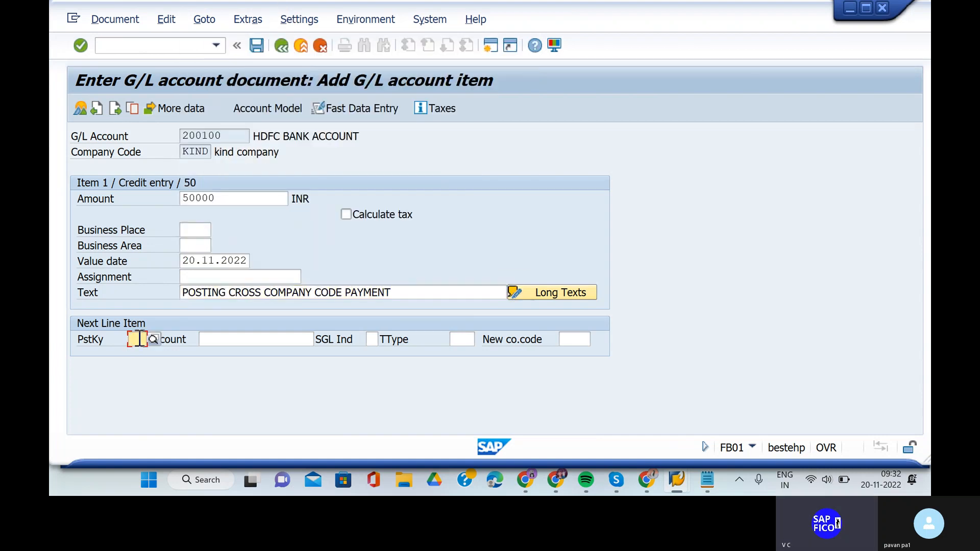
pyautogui.write('40')
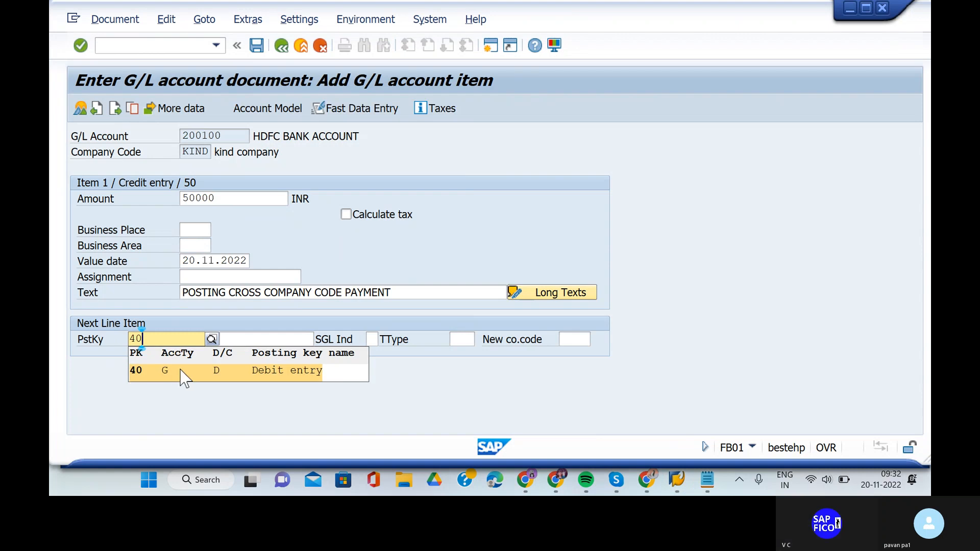
pyautogui.press('Return')
pyautogui.click(259, 339)
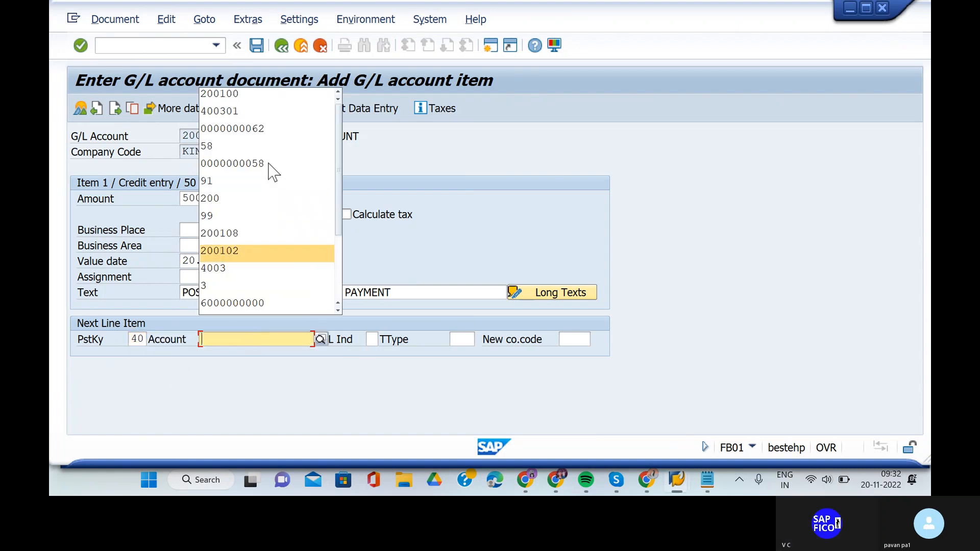
pyautogui.click(293, 111)
pyautogui.press('BackSpace')
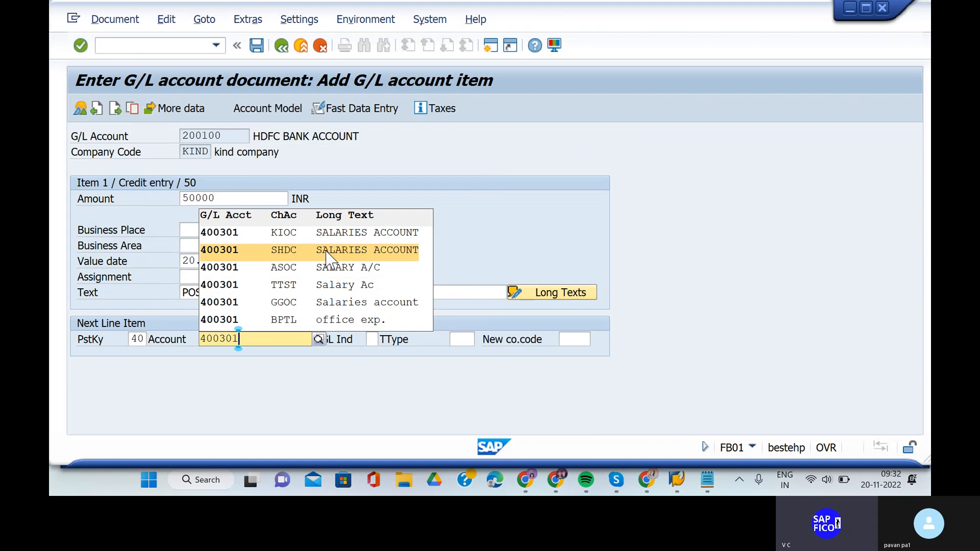
pyautogui.click(327, 255)
pyautogui.click(576, 339)
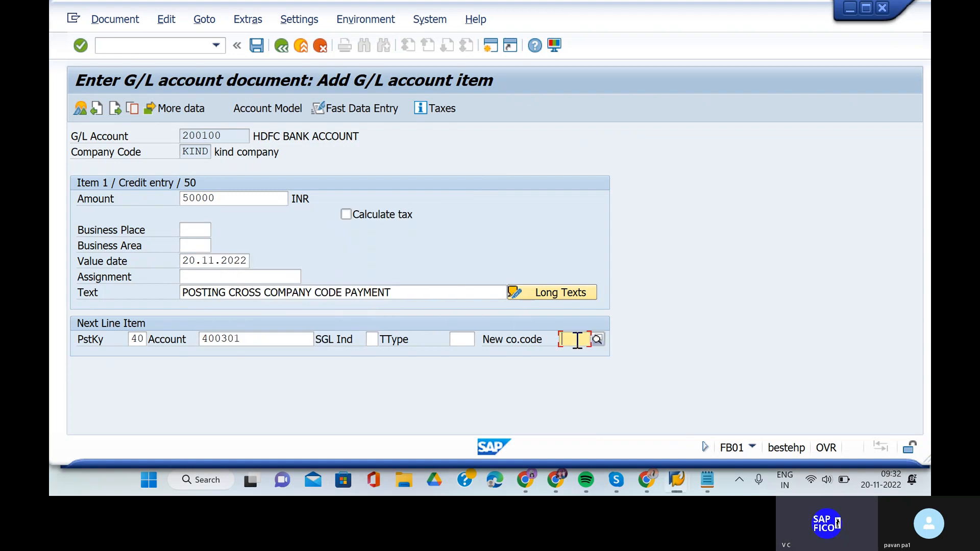
pyautogui.write('ship')
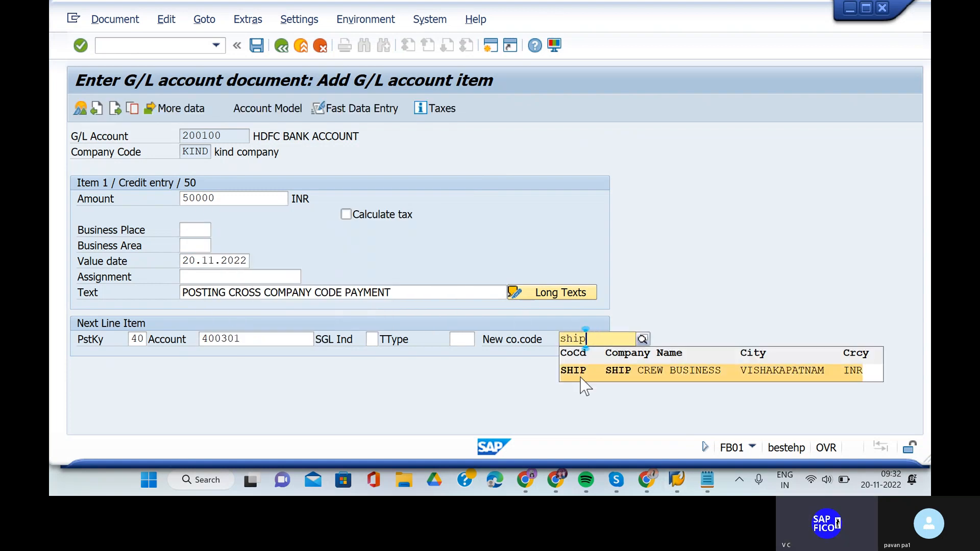
pyautogui.click(580, 377)
pyautogui.press('Return')
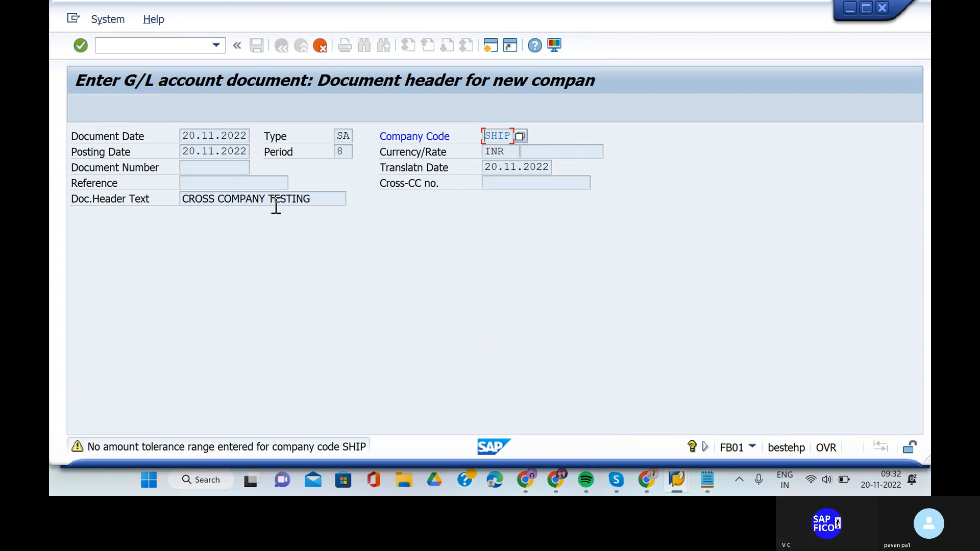
# - Restart transaction FB01 and set the company code in the document header to KIND
pyautogui.click(161, 50)
pyautogui.write('/n')
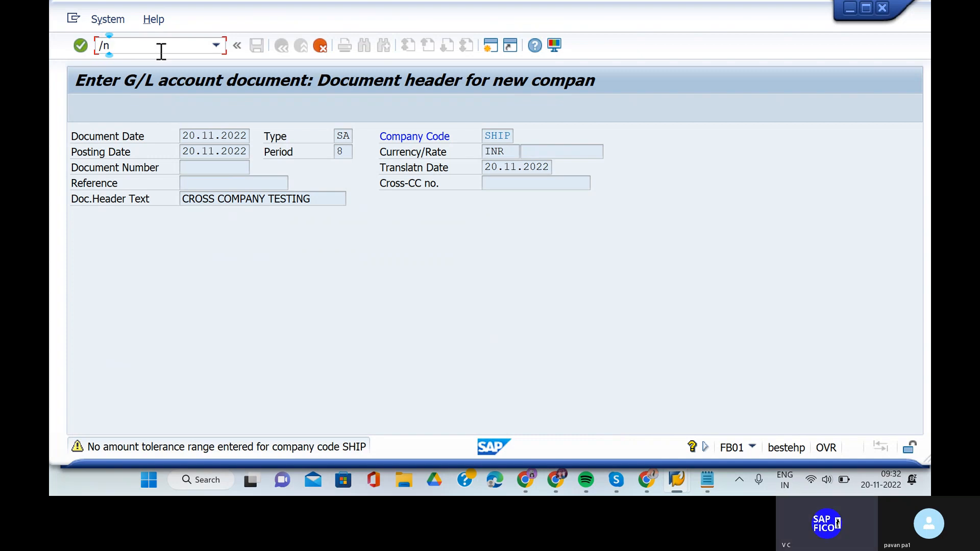
pyautogui.write('fb01')
pyautogui.press('Return')
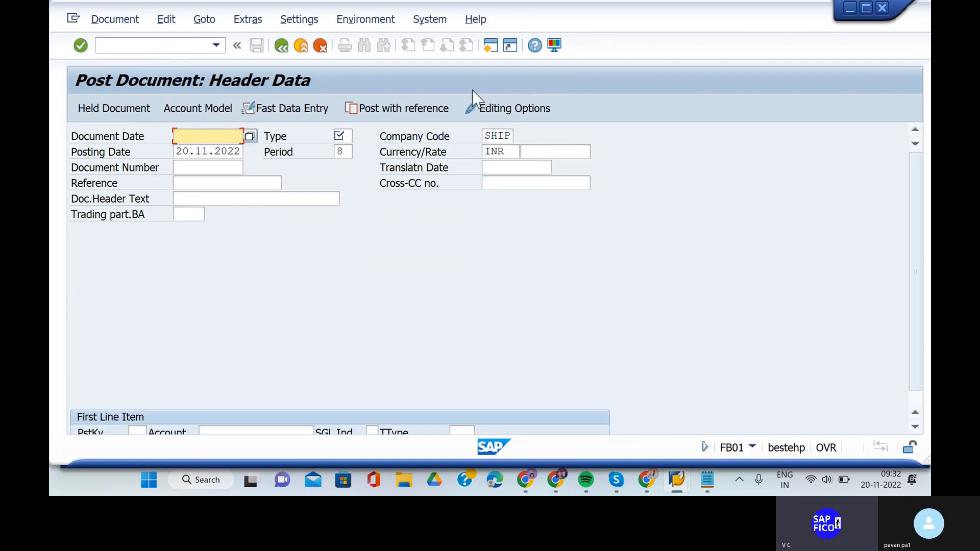
pyautogui.click(511, 136)
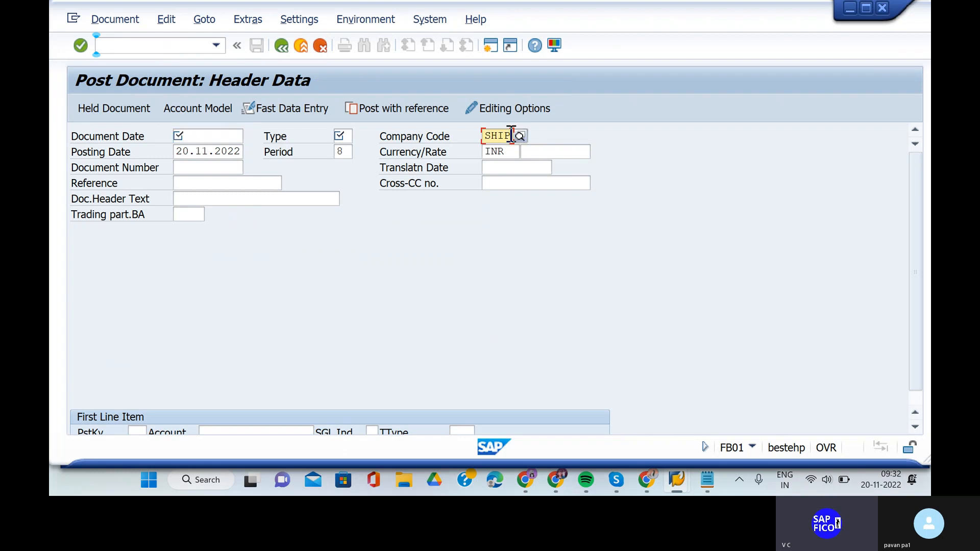
pyautogui.write('kind')
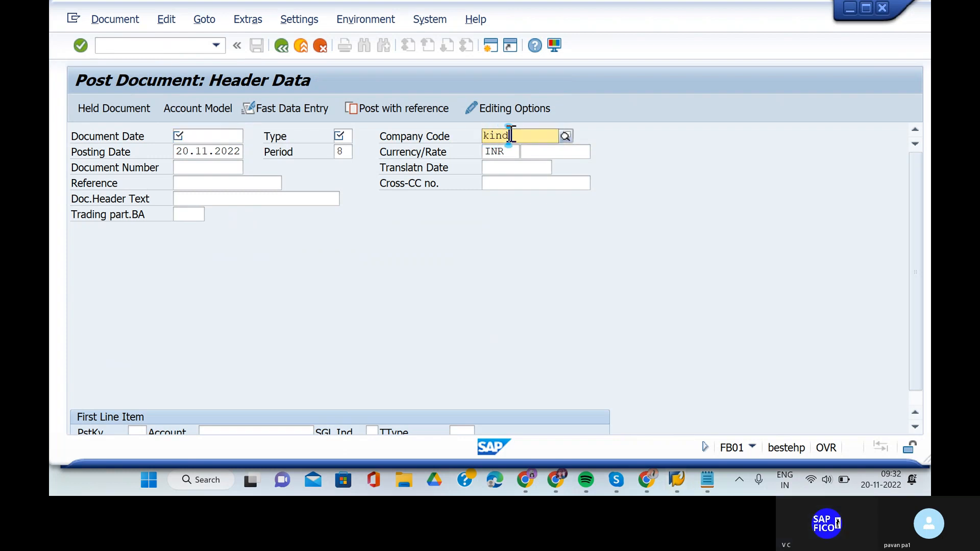
pyautogui.click(512, 171)
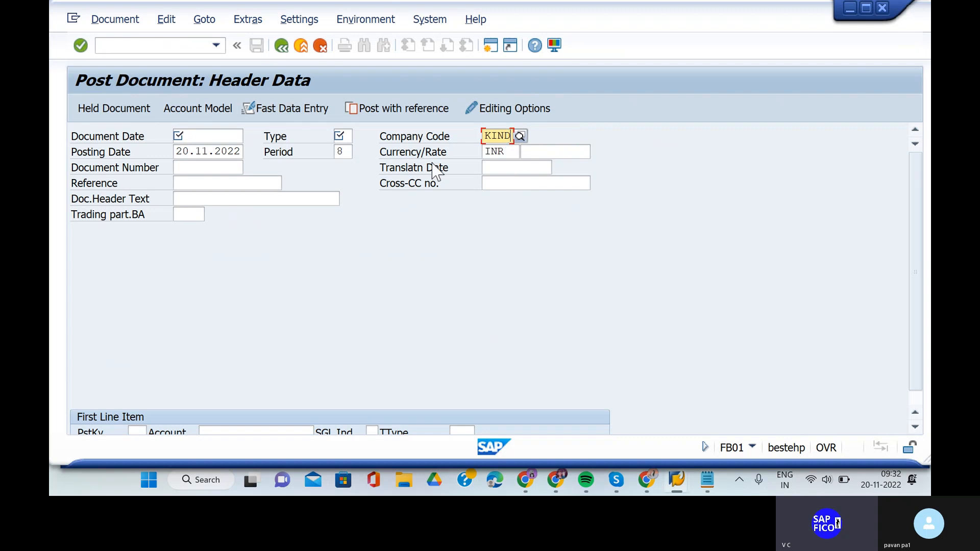
# - Complete the document header with type SA, document date 20.11.2022 and header text CROSS COMPANY TESTING
pyautogui.click(339, 136)
pyautogui.write('sa')
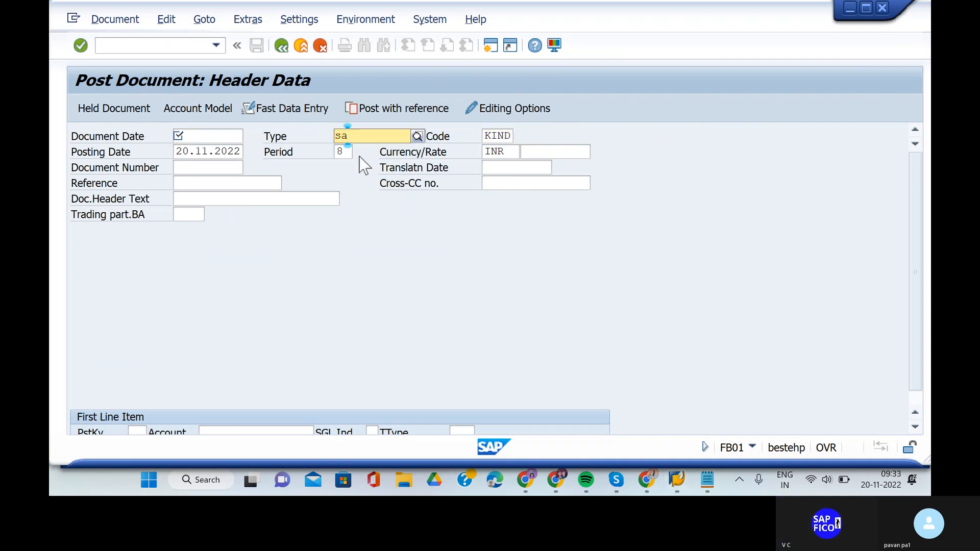
pyautogui.click(353, 170)
pyautogui.click(232, 136)
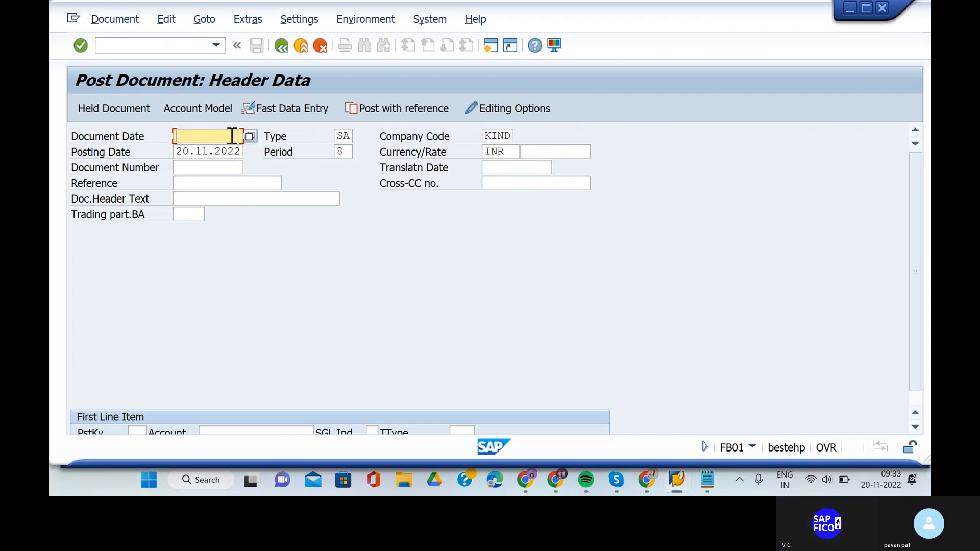
pyautogui.write('20.11.2022')
pyautogui.click(214, 200)
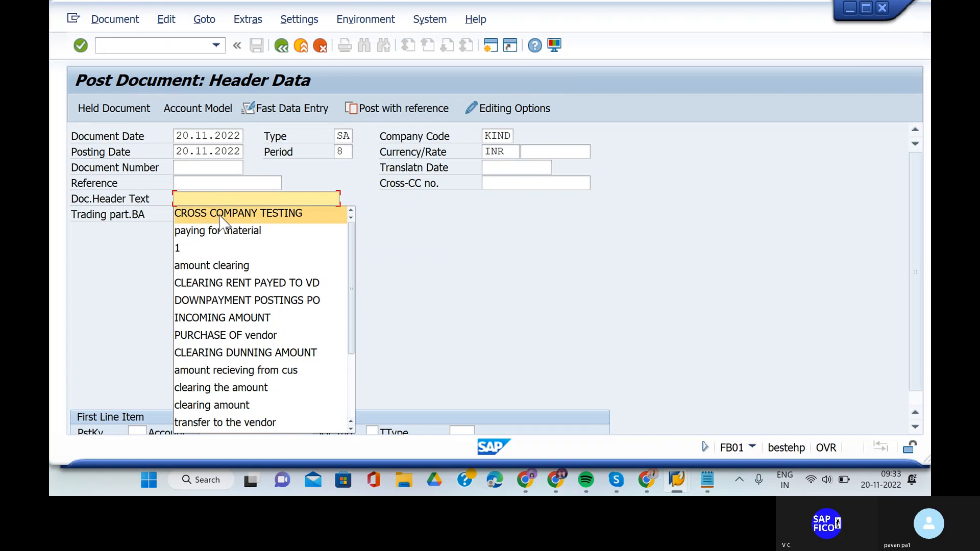
pyautogui.click(220, 215)
# - Enter the first line item with posting key 50 and account 200100 and proceed to its item details
pyautogui.scroll(-1, 156, 419)
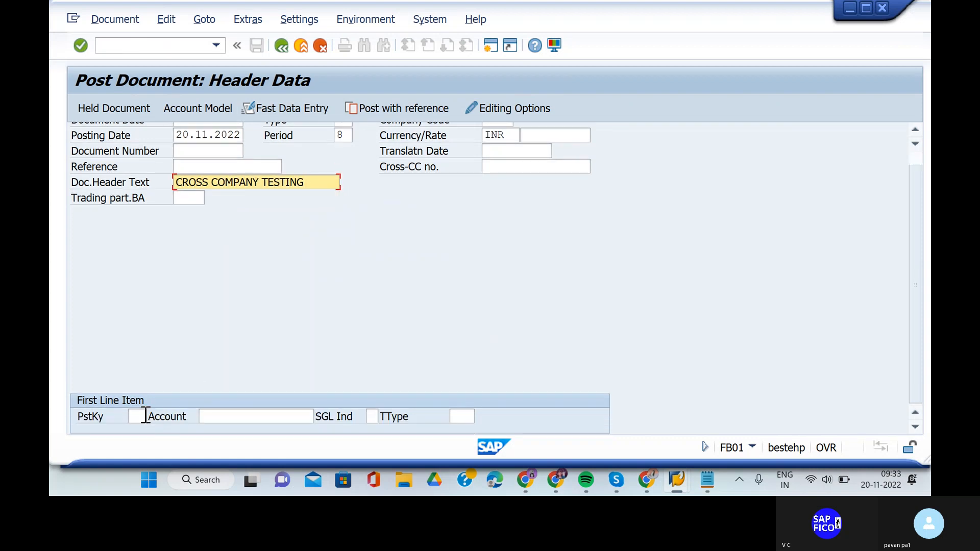
pyautogui.click(136, 417)
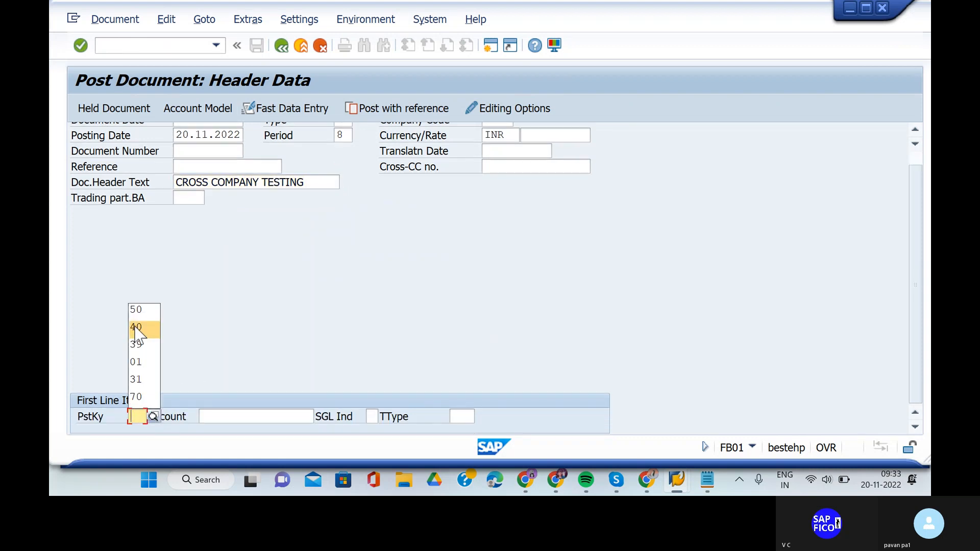
pyautogui.click(137, 327)
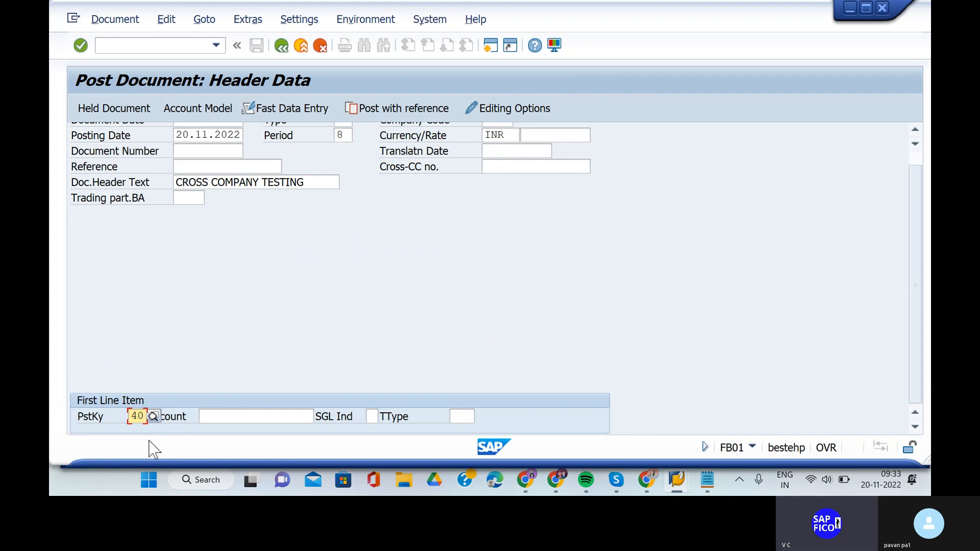
pyautogui.press('Tab')
pyautogui.write('5')
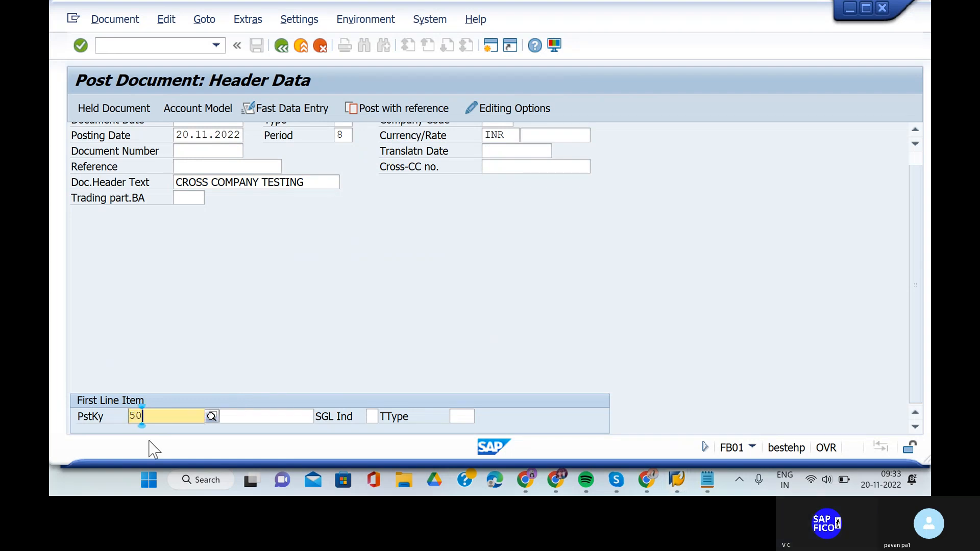
pyautogui.click(182, 443)
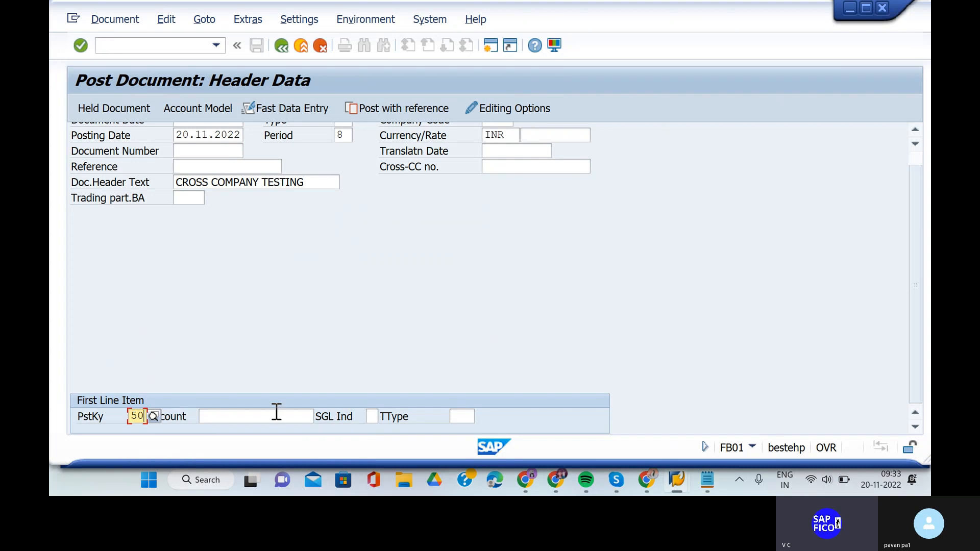
pyautogui.click(276, 416)
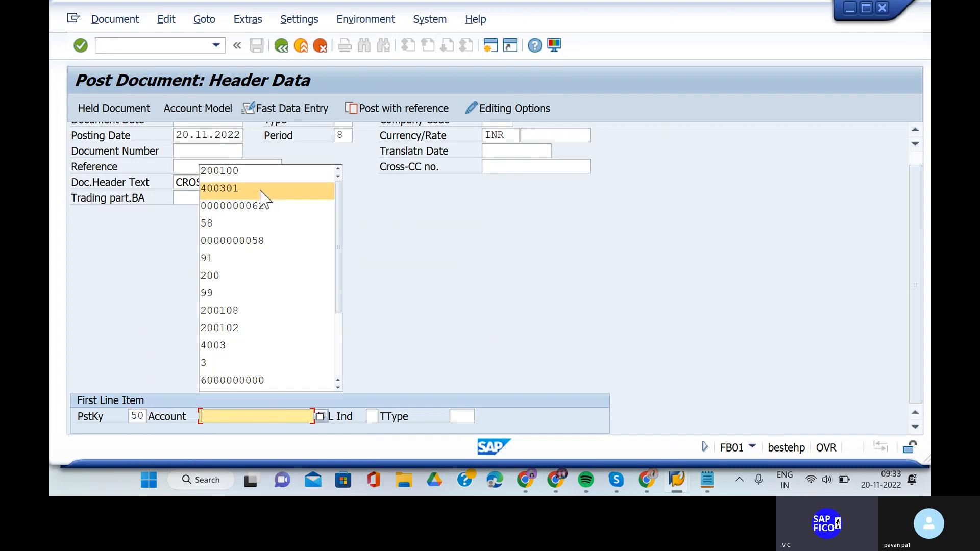
pyautogui.click(262, 171)
pyautogui.press('Return')
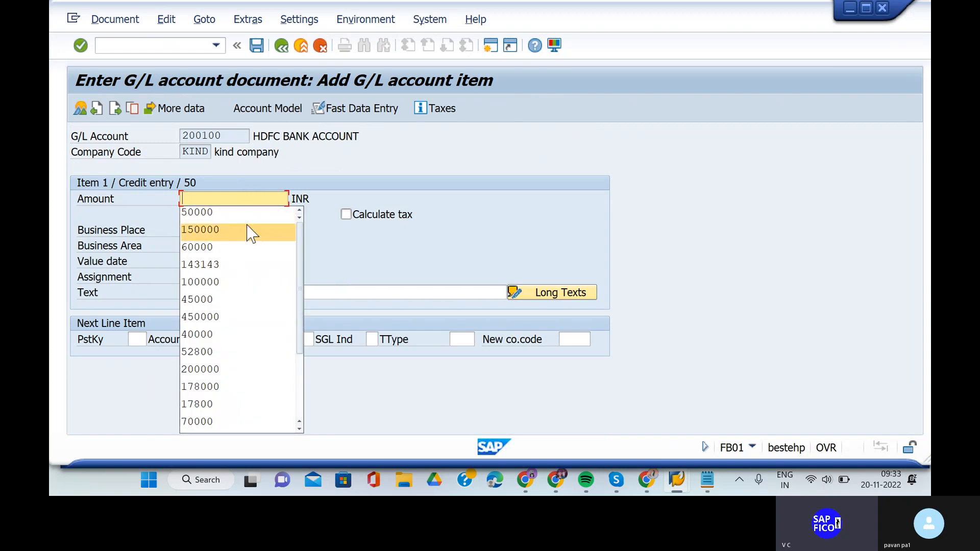
# - Fill in the credit item with amount 50000, value date 20.11.2022 and the text POSTING CROSS COMPANY CODE PAYMENT
pyautogui.click(232, 215)
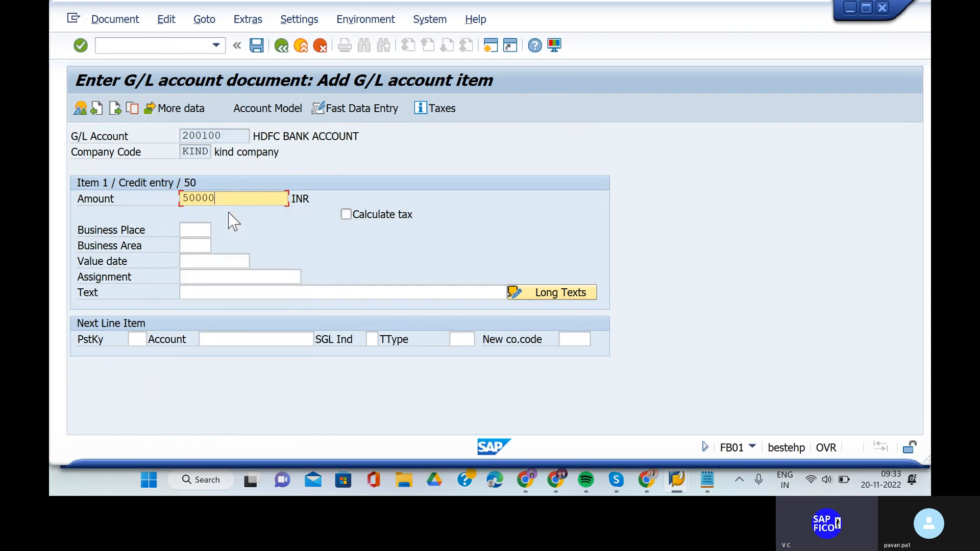
pyautogui.click(201, 262)
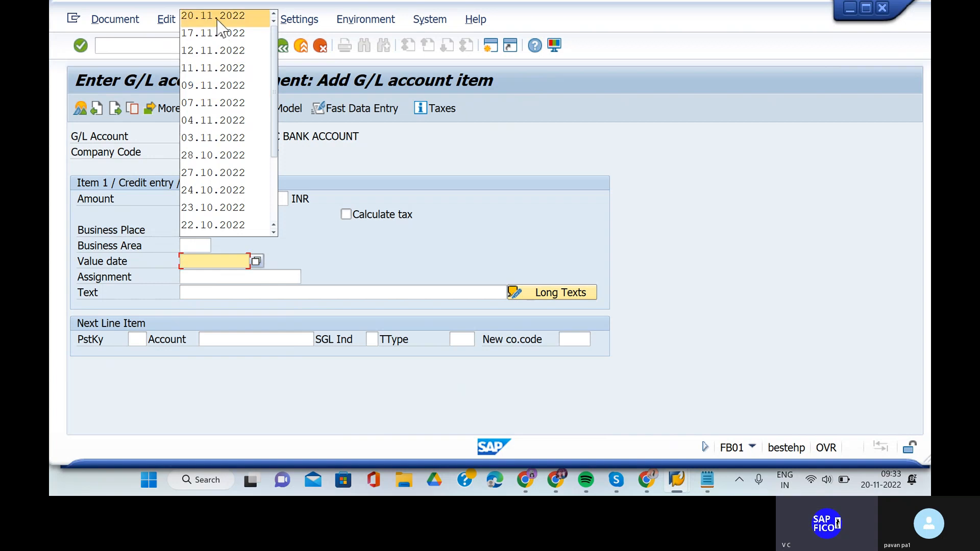
pyautogui.click(219, 18)
pyautogui.click(222, 292)
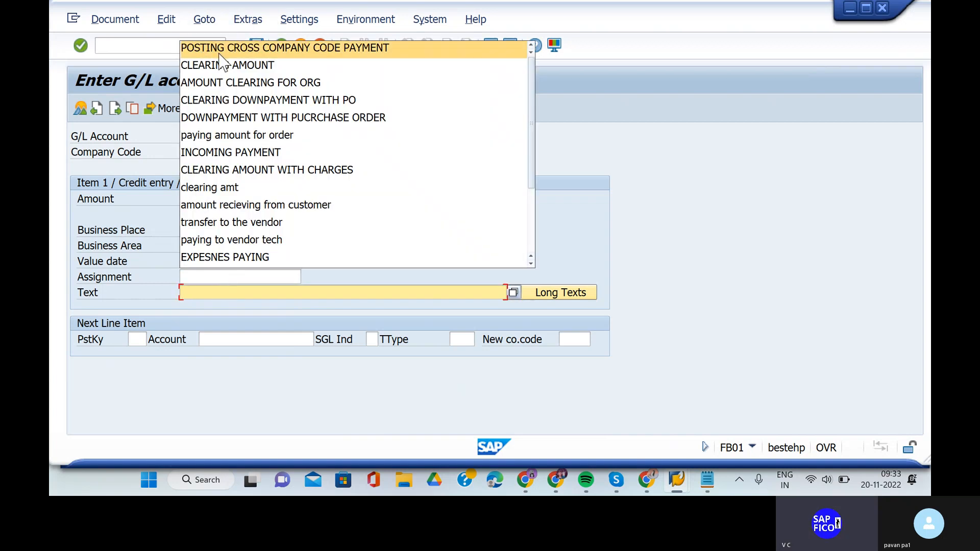
pyautogui.click(215, 47)
# - Enter posting key 40 and salaries account 400301 for the next line item
pyautogui.click(135, 338)
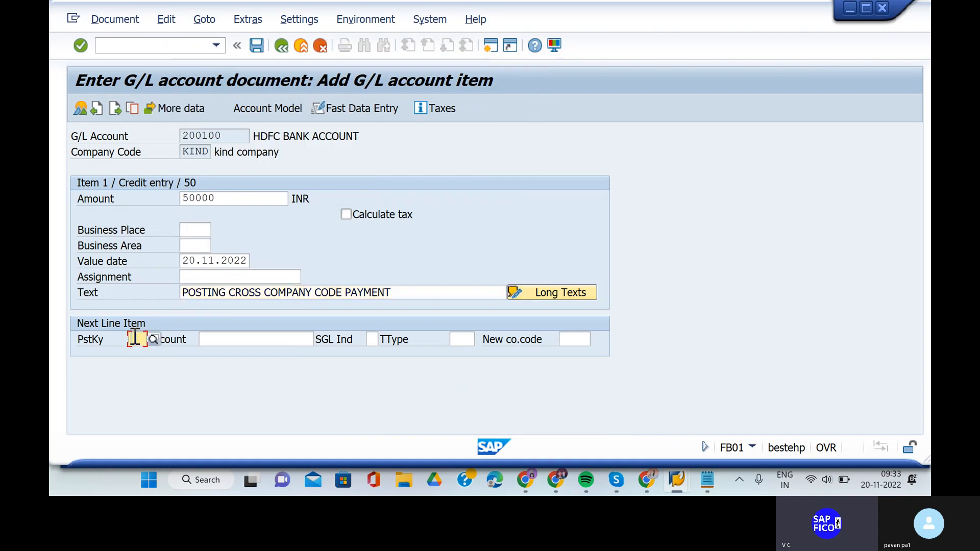
pyautogui.write('40')
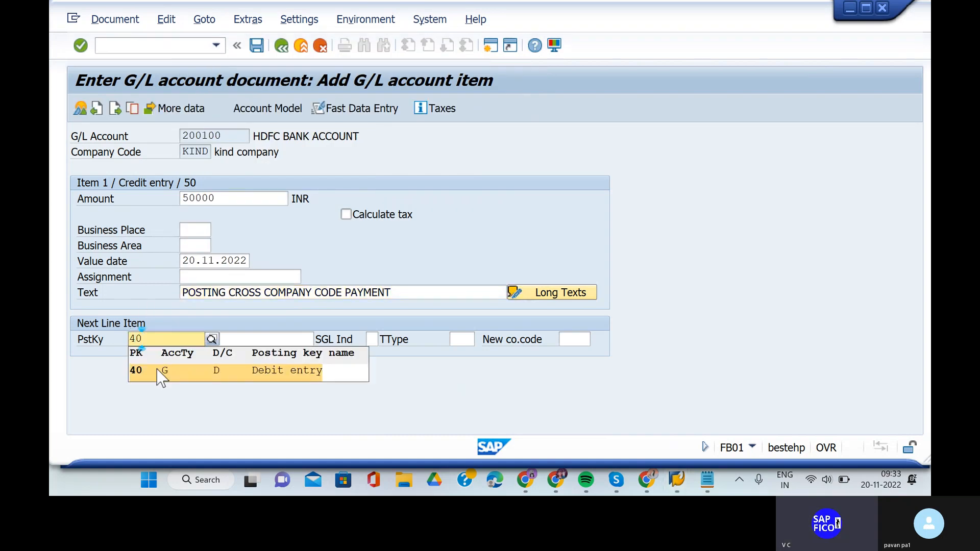
pyautogui.click(161, 373)
pyautogui.click(245, 339)
pyautogui.write('400')
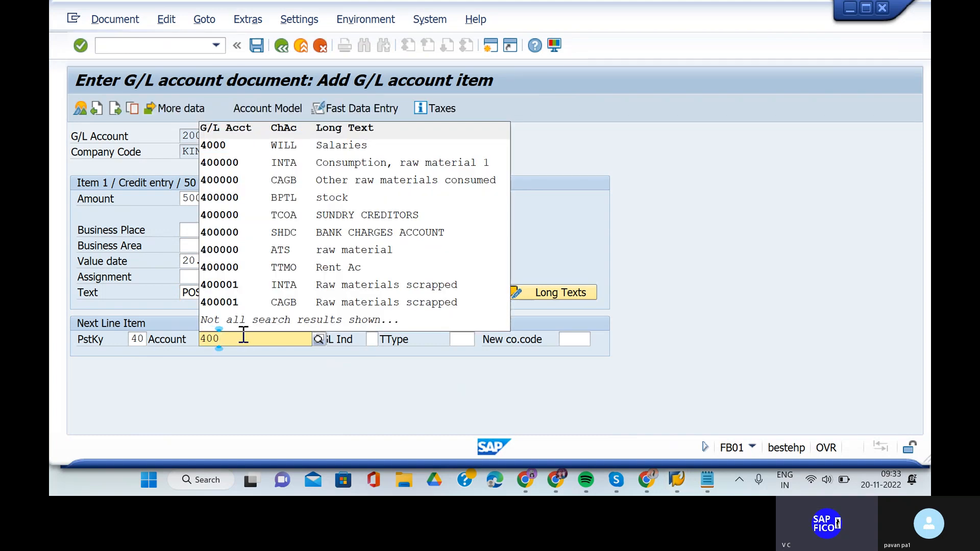
pyautogui.write('301')
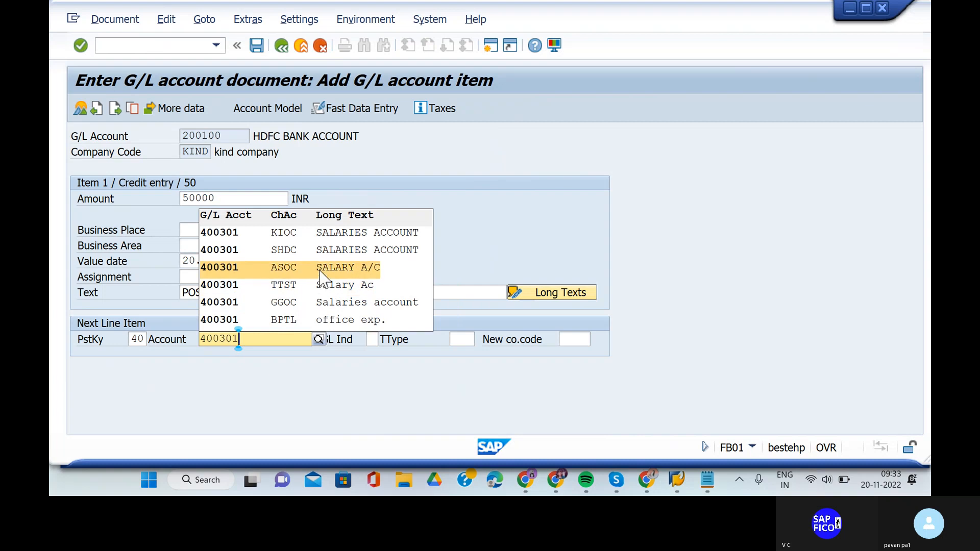
pyautogui.click(318, 255)
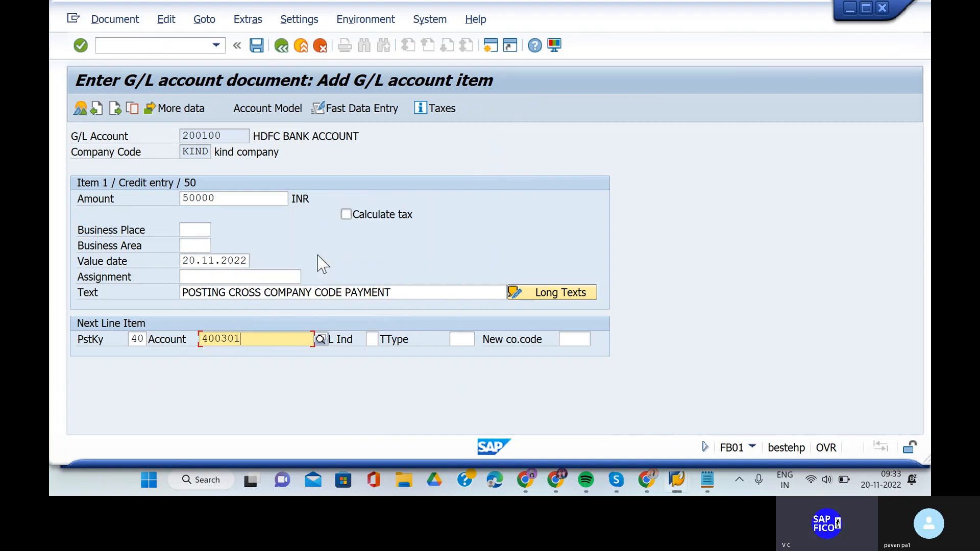
# - Set the new company code of the next line item to SHIP and try to continue to its details
pyautogui.click(464, 341)
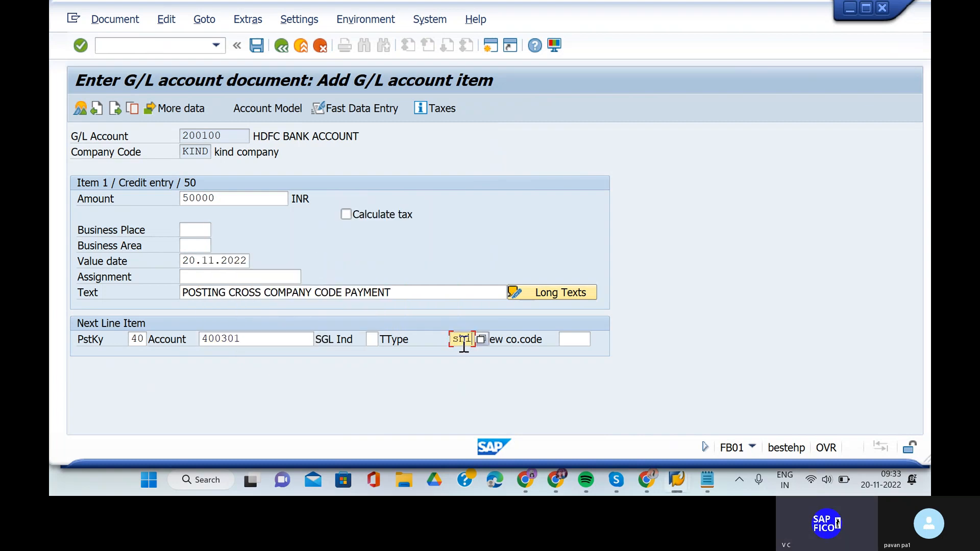
pyautogui.press('BackSpace')
pyautogui.press('BackSpace')
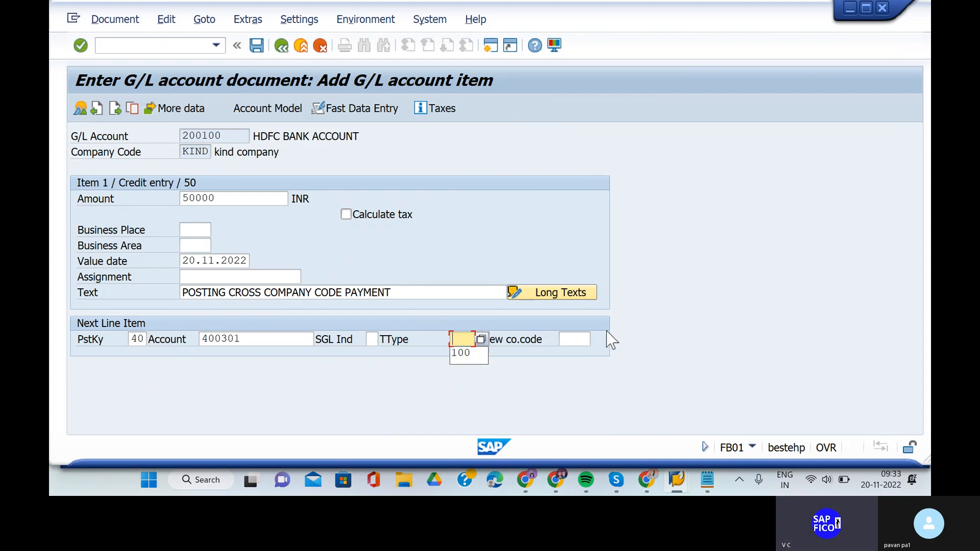
pyautogui.click(568, 338)
pyautogui.write('ship')
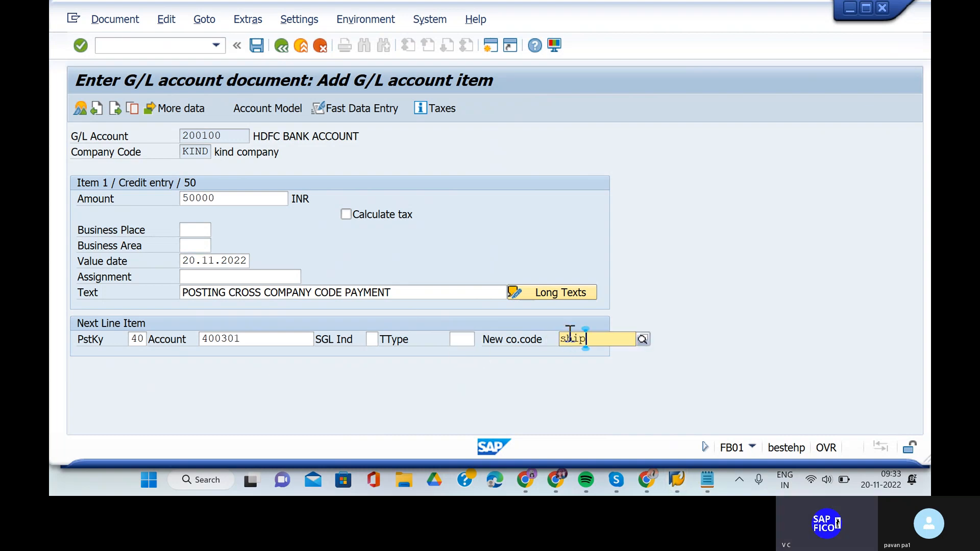
pyautogui.click(591, 376)
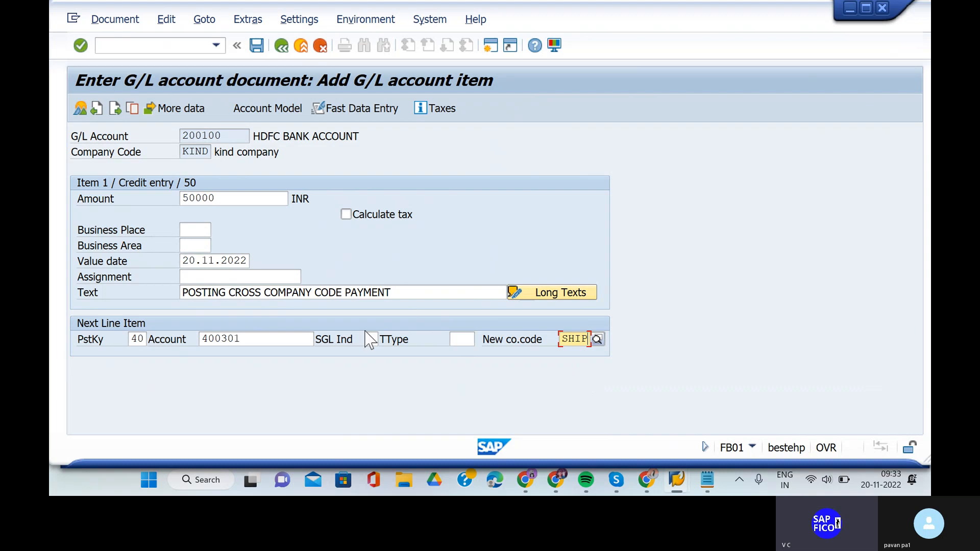
pyautogui.press('Return')
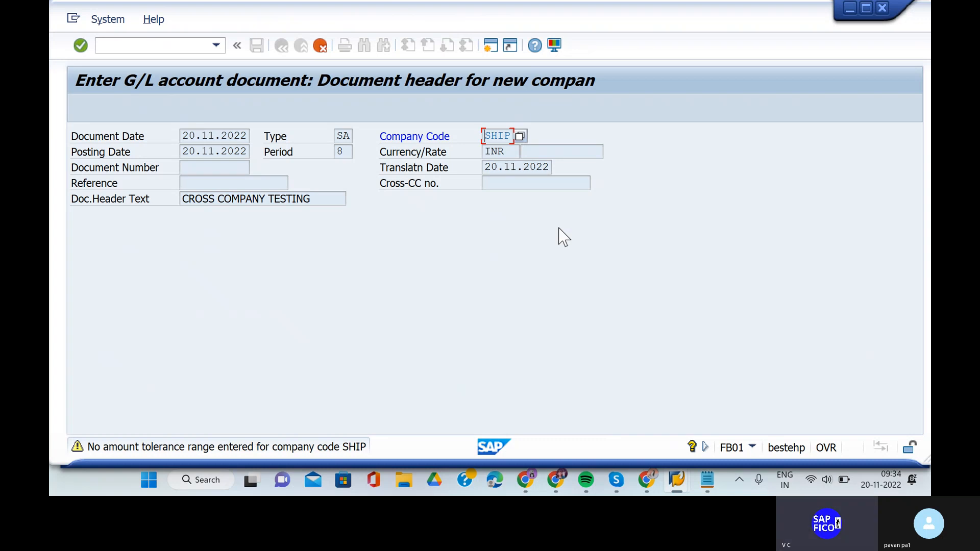
# - Open transaction OB57 in a new session to check the assignment of users to tolerance groups
pyautogui.click(188, 49)
pyautogui.write('/nob')
pyautogui.press('BackSpace')
pyautogui.press('BackSpace')
pyautogui.click(491, 46)
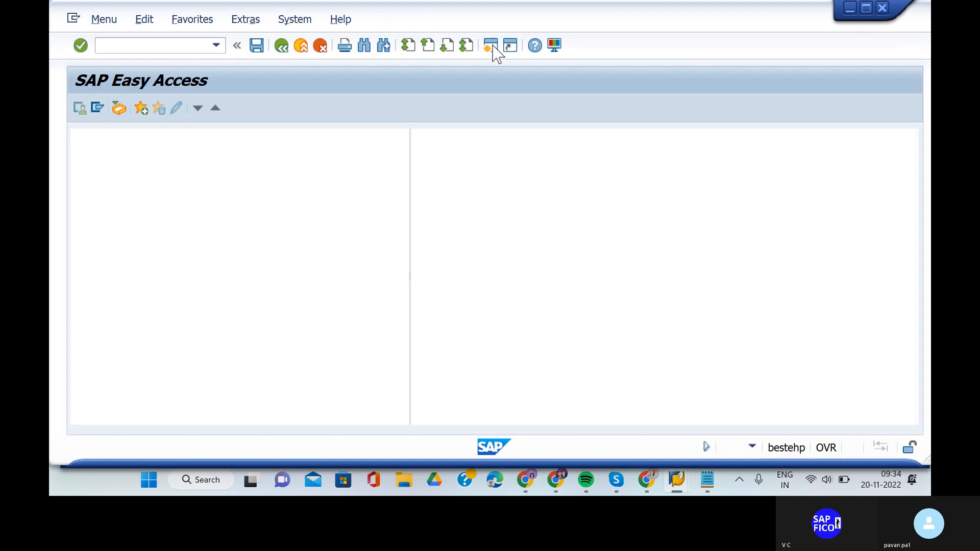
pyautogui.write('ob57')
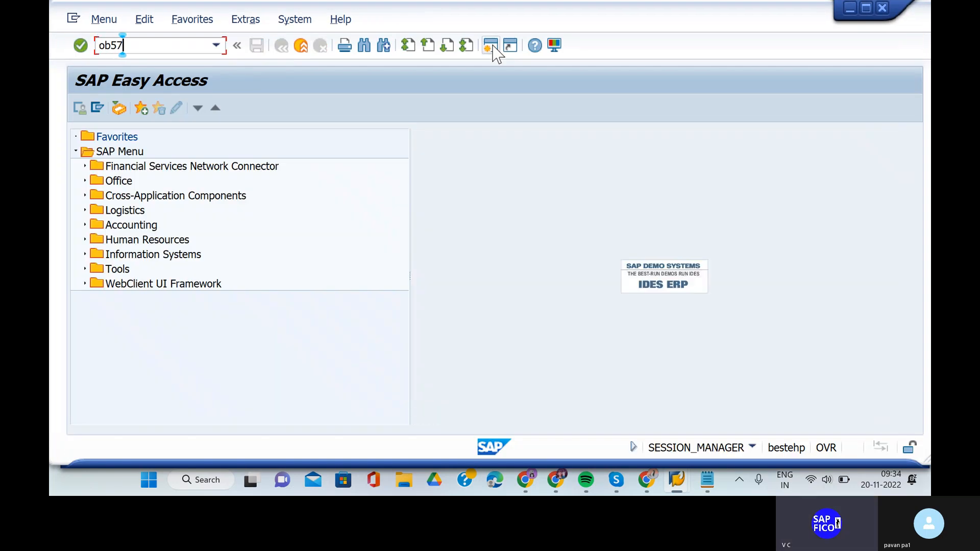
pyautogui.press('Return')
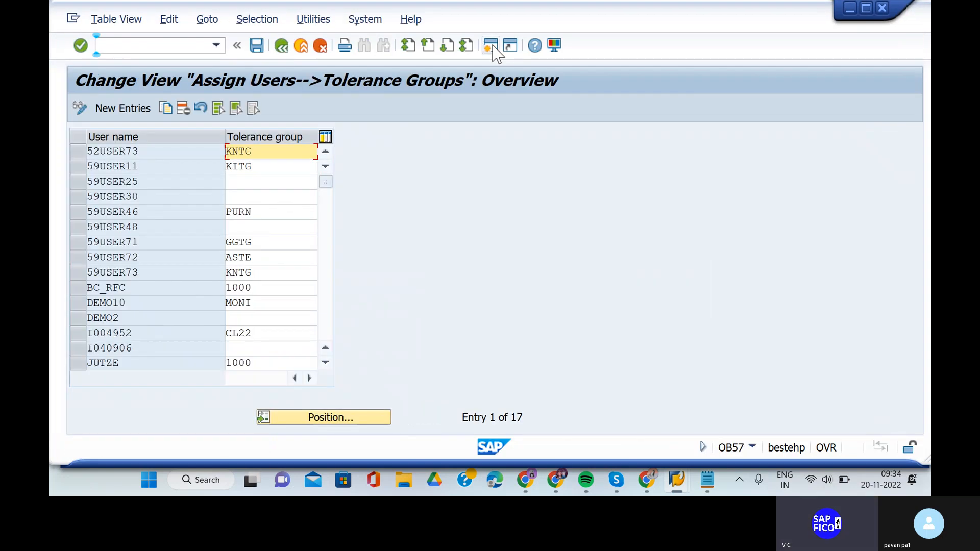
# - Switch to transaction OBA4 and position the list of FI tolerance groups for users at the SHIP entry
pyautogui.click(141, 45)
pyautogui.write('/no')
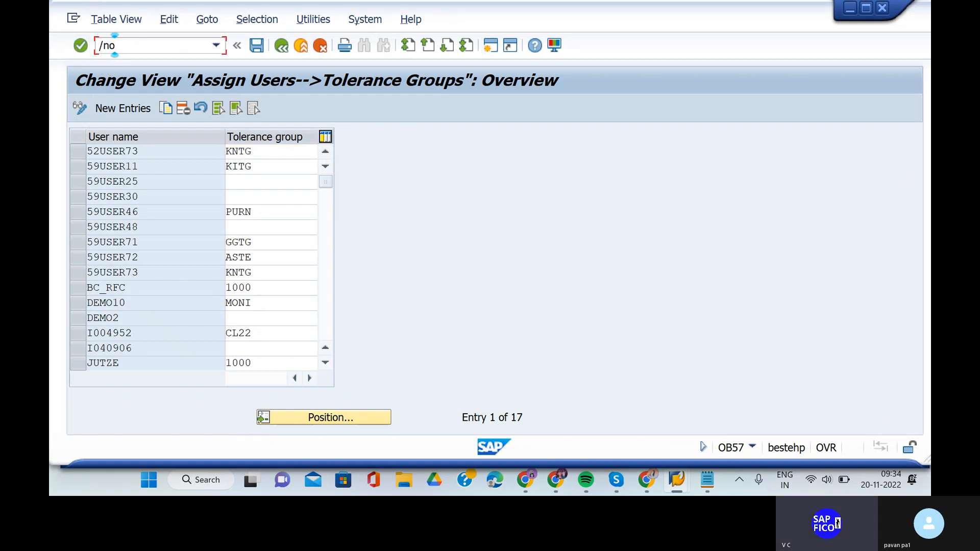
pyautogui.write('ba4')
pyautogui.press('Return')
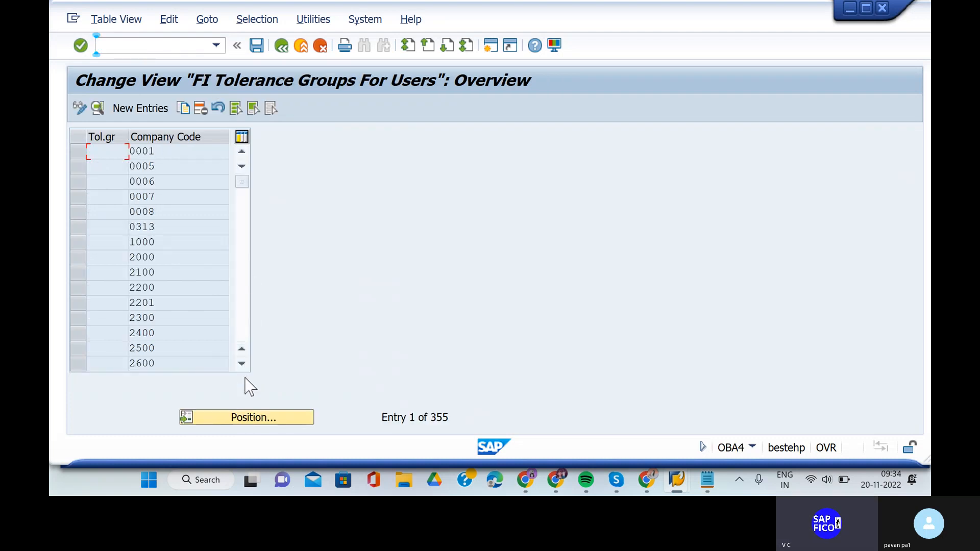
pyautogui.click(253, 419)
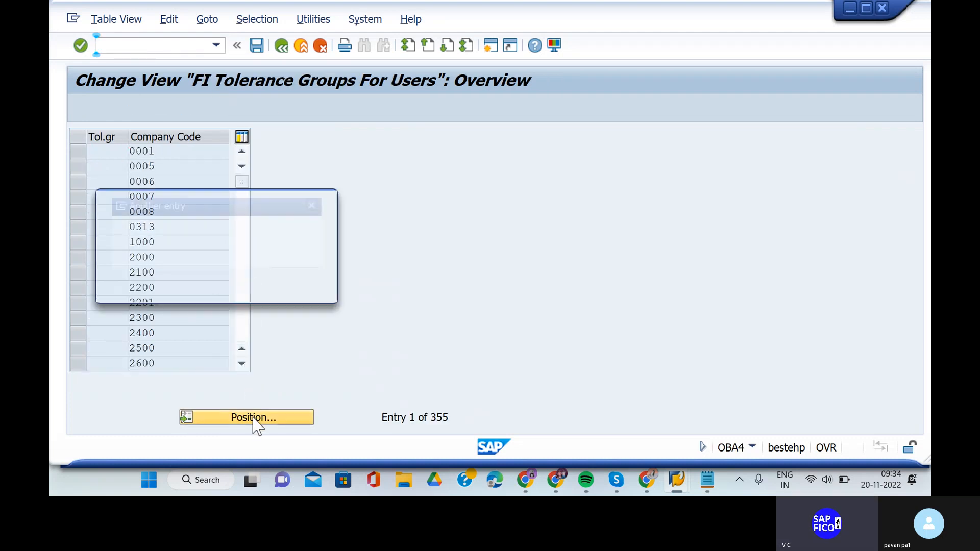
pyautogui.write('sh')
pyautogui.press('Return')
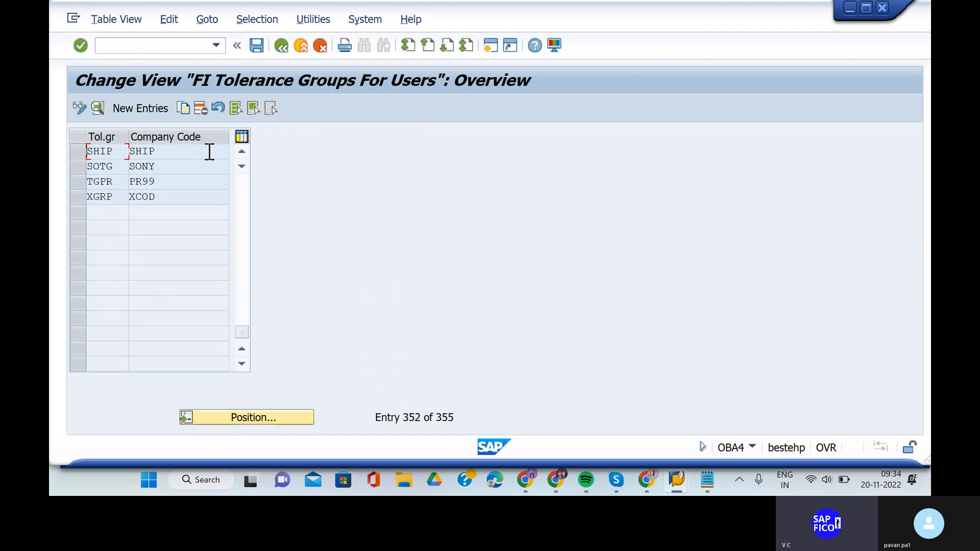
# - Review the limits of user tolerance group SHIP for company code SHIP and return to the SAP Easy Access screen
pyautogui.doubleClick(209, 152)
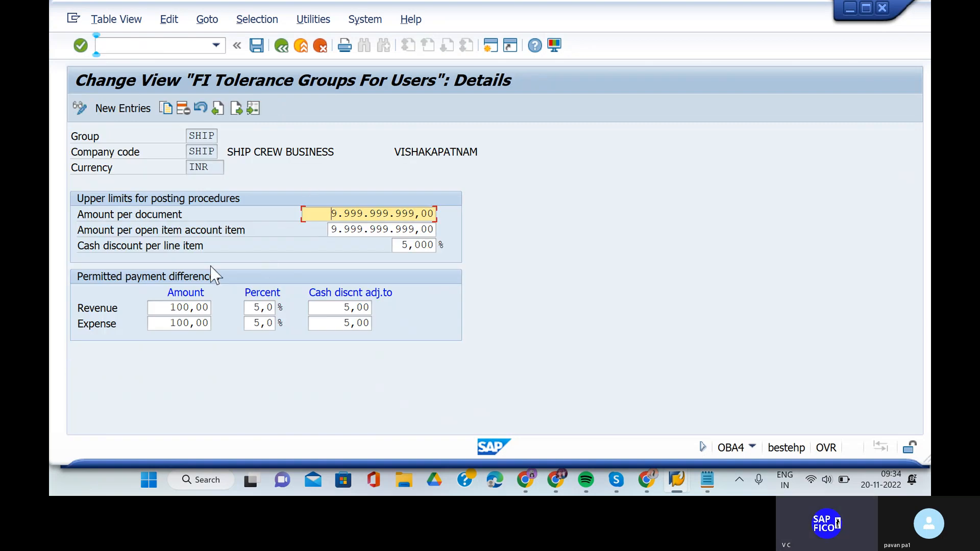
pyautogui.click(281, 45)
pyautogui.click(191, 46)
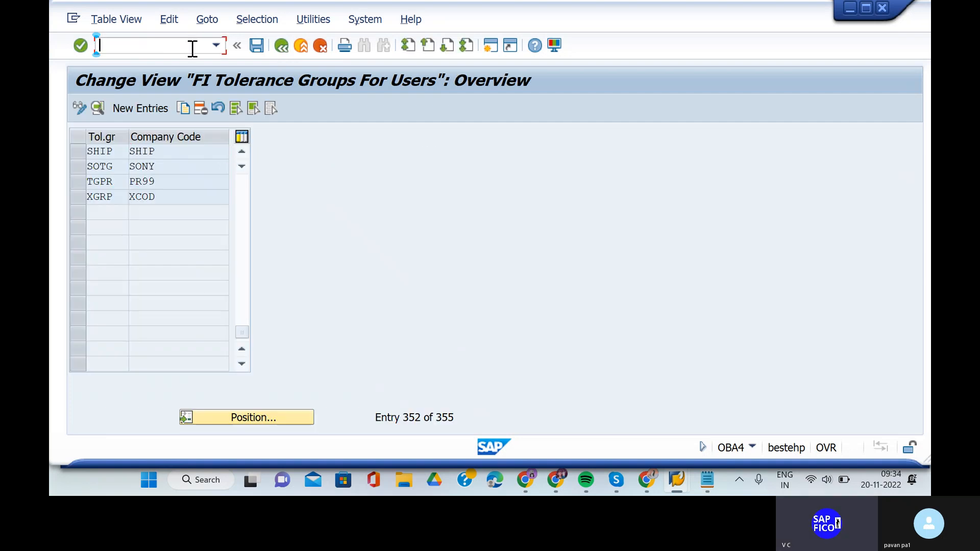
pyautogui.write('/n')
pyautogui.press('Return')
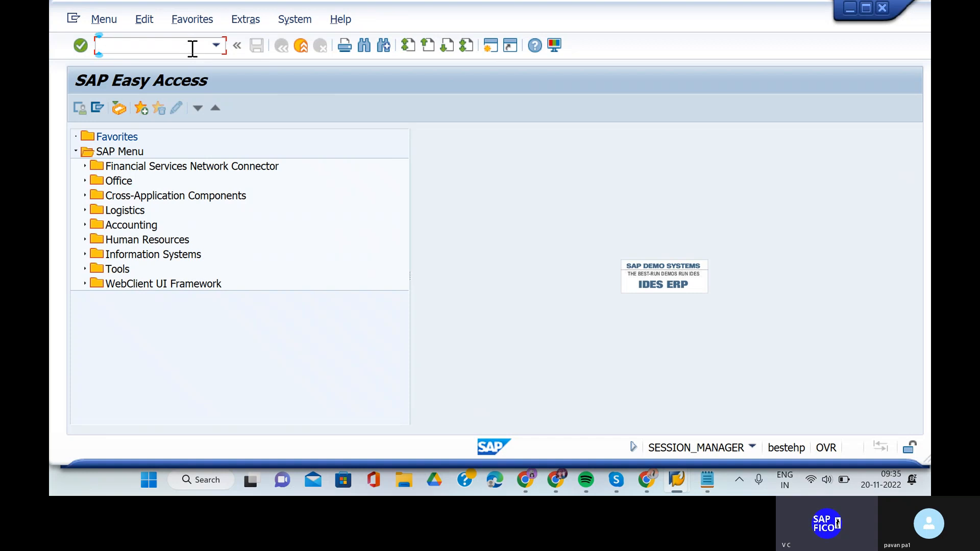
# - Run transaction OBA3, position the customer/vendor tolerances at company code SHIP and review the details of group SHTG
pyautogui.write('oba3')
pyautogui.press('Return')
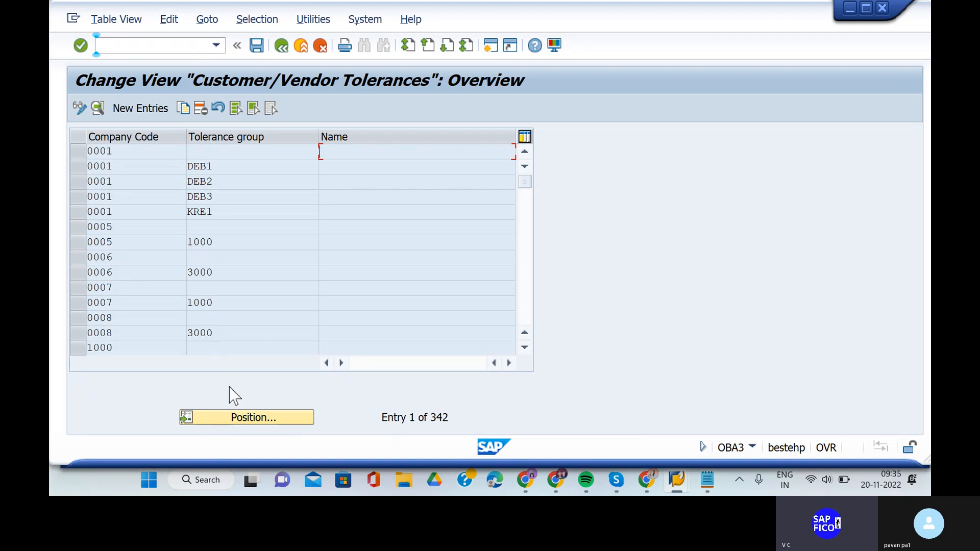
pyautogui.click(238, 416)
pyautogui.write('sh')
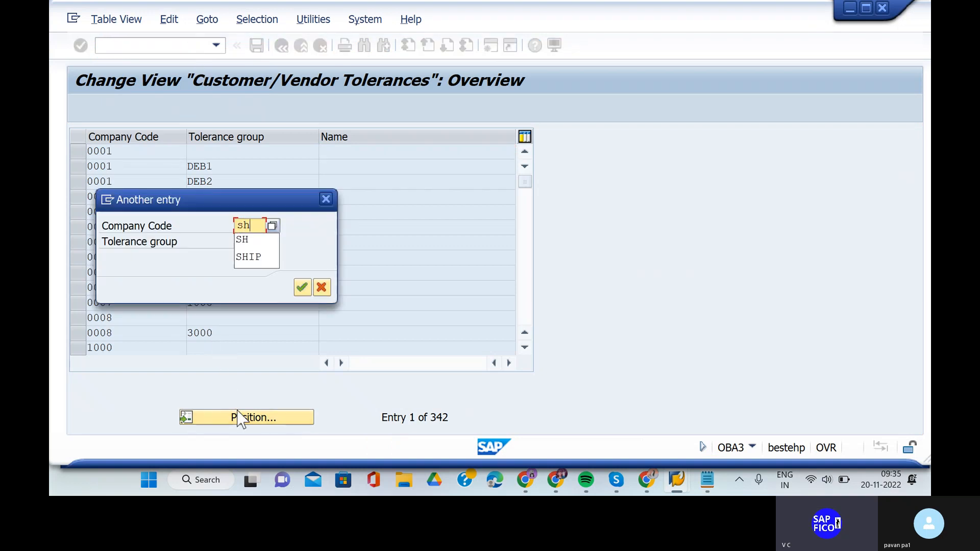
pyautogui.press('Return')
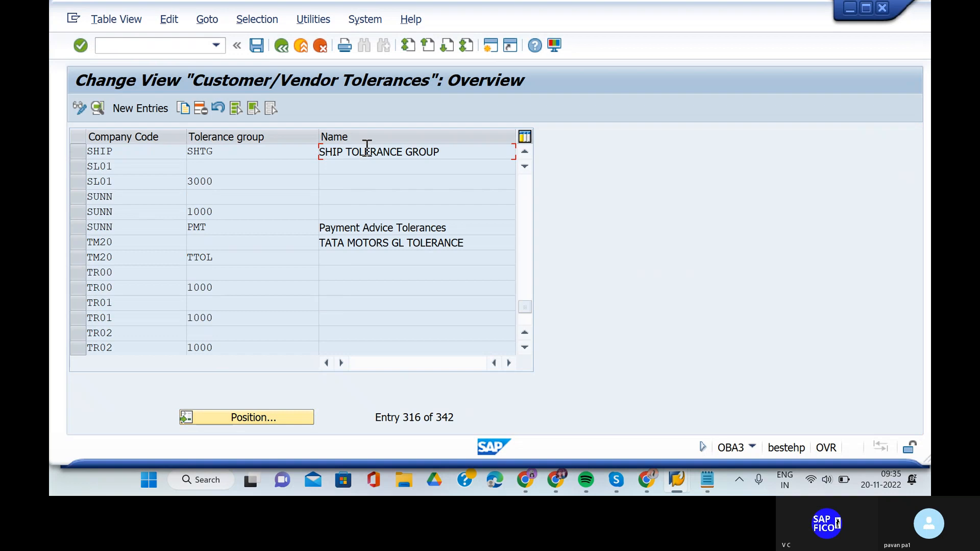
pyautogui.doubleClick(322, 152)
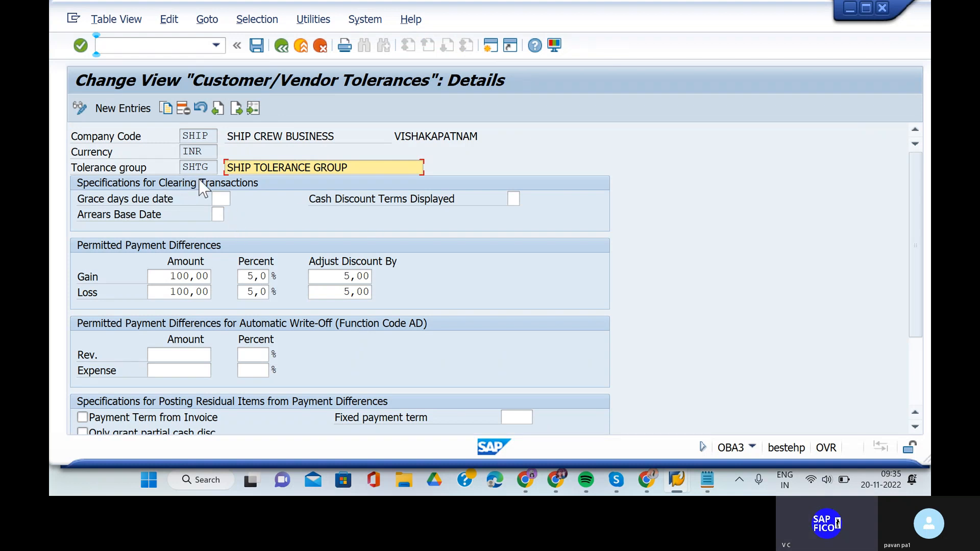
pyautogui.click(281, 46)
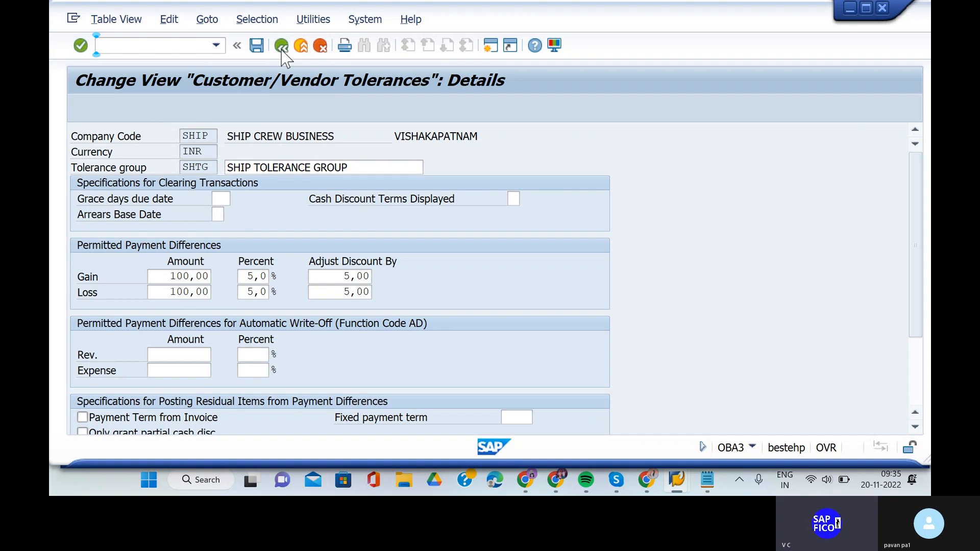
# - Switch to transaction OB57 to check which tolerance groups are assigned to users
pyautogui.click(189, 45)
pyautogui.write('/nob57')
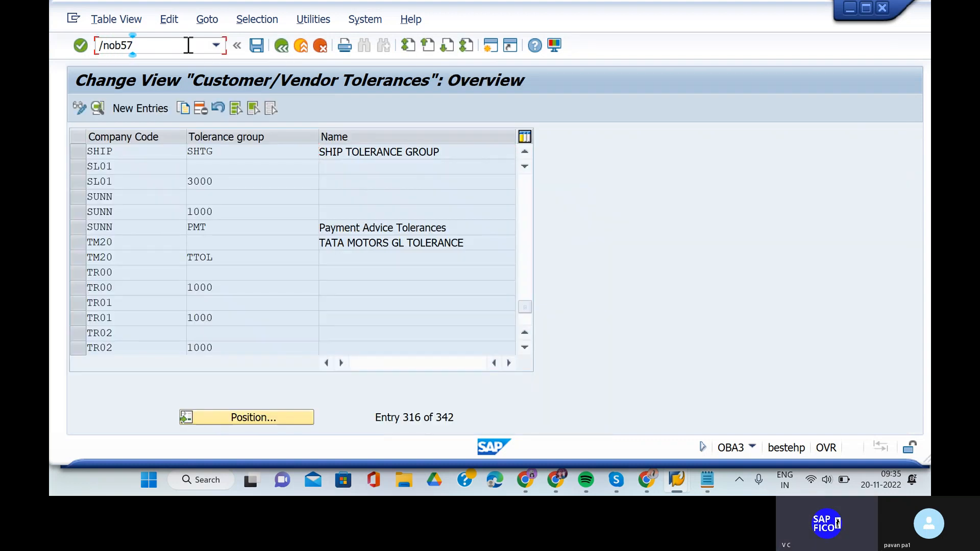
pyautogui.press('Return')
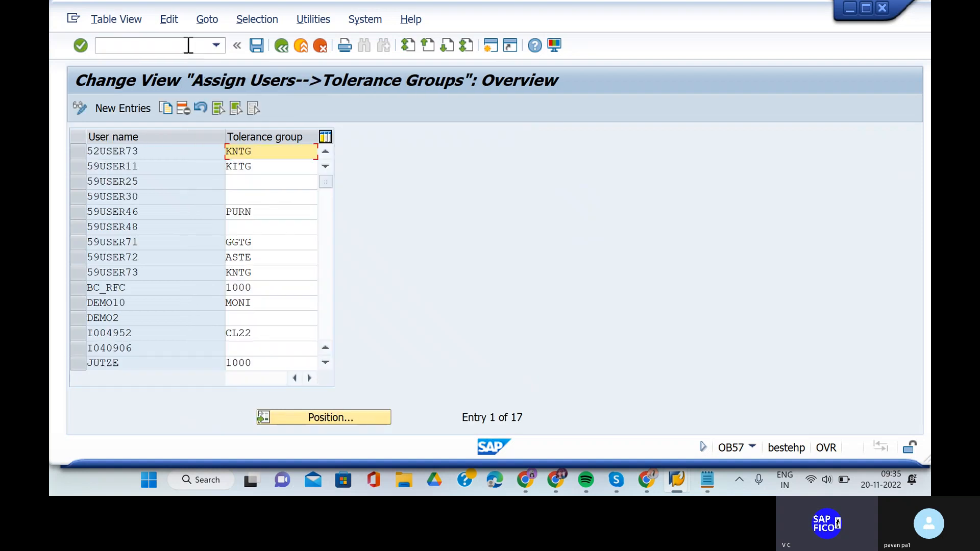
# - Switch to transaction OBA4, position the list at the SHIP tolerance group and review its details
pyautogui.click(182, 46)
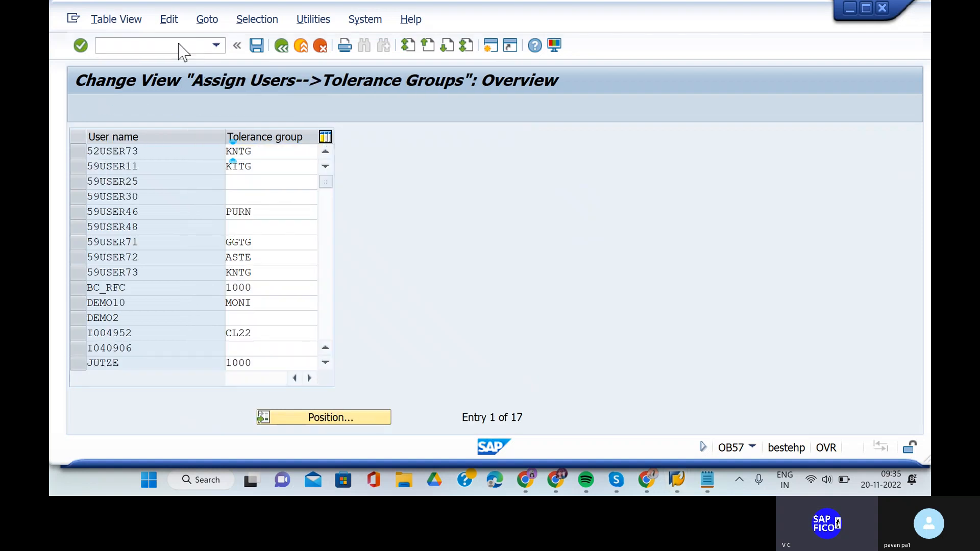
pyautogui.write('/no')
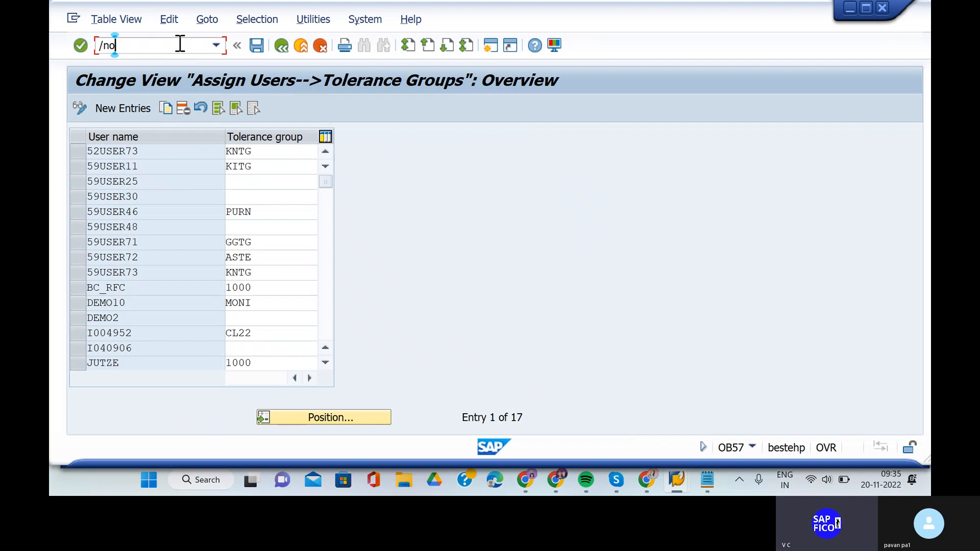
pyautogui.write('ba4')
pyautogui.press('Return')
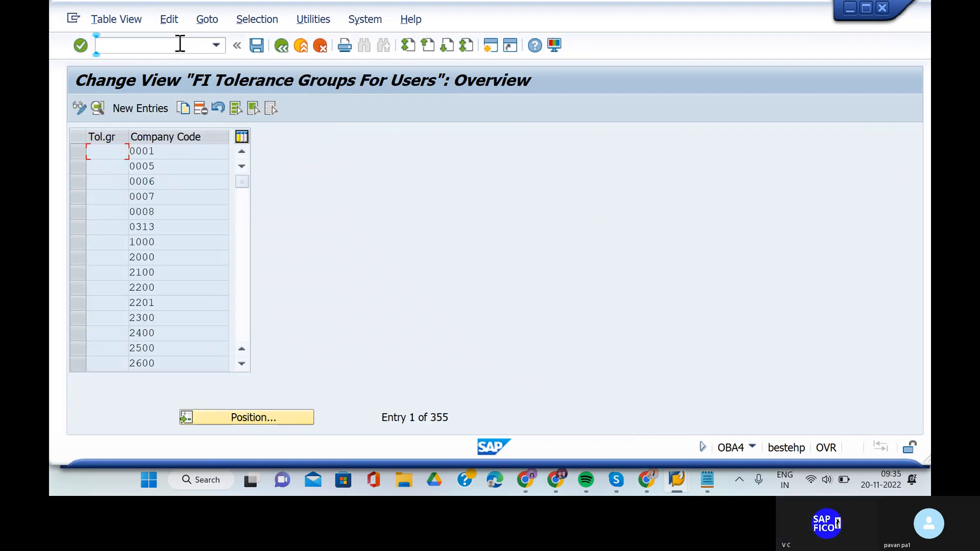
pyautogui.click(249, 423)
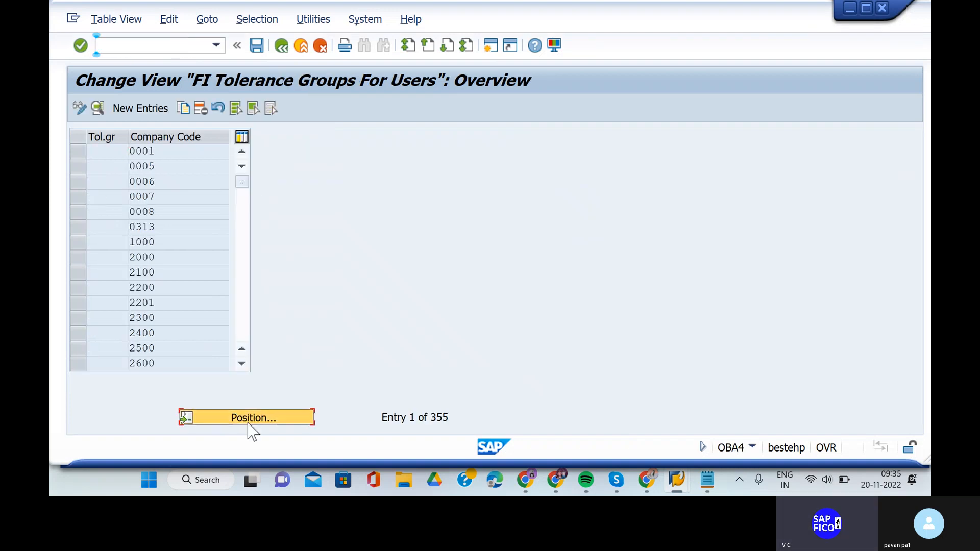
pyautogui.write('SH')
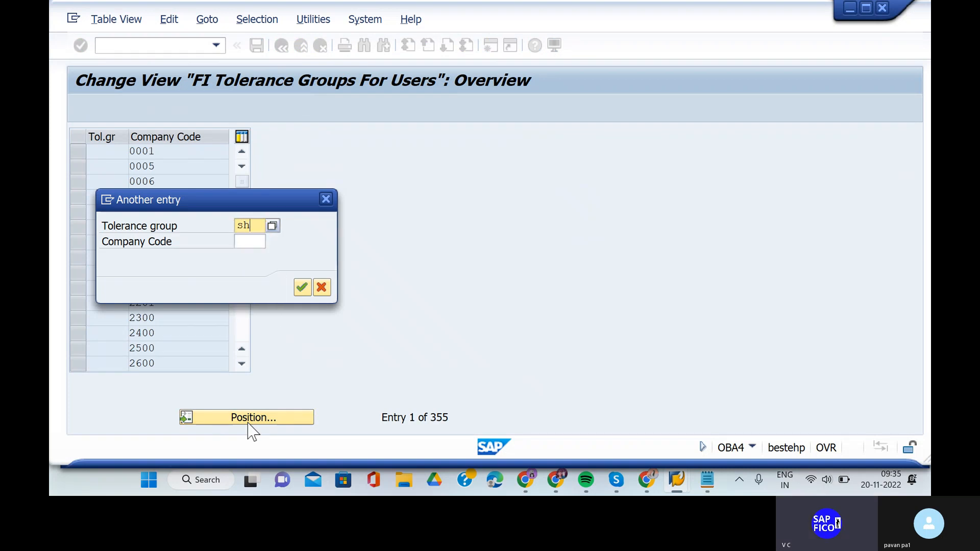
pyautogui.press('Return')
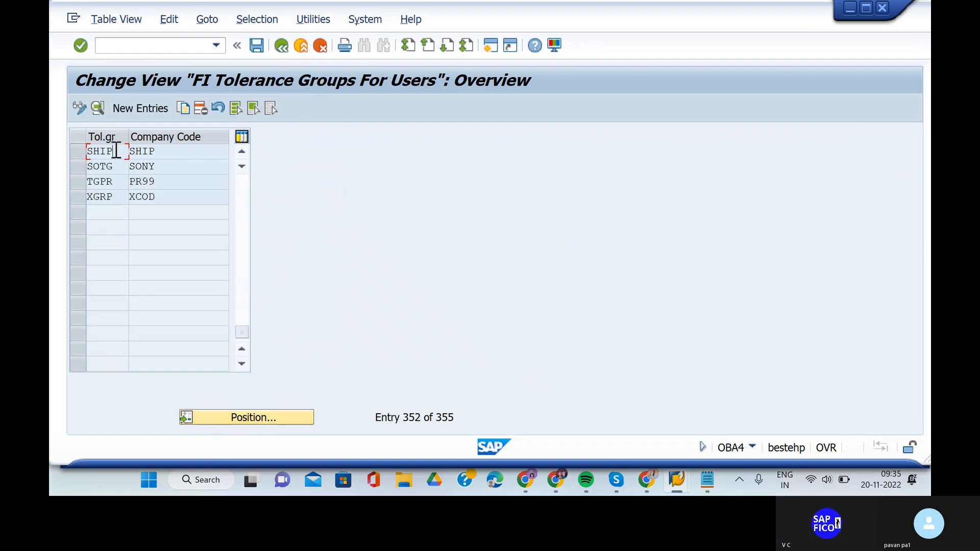
pyautogui.doubleClick(116, 151)
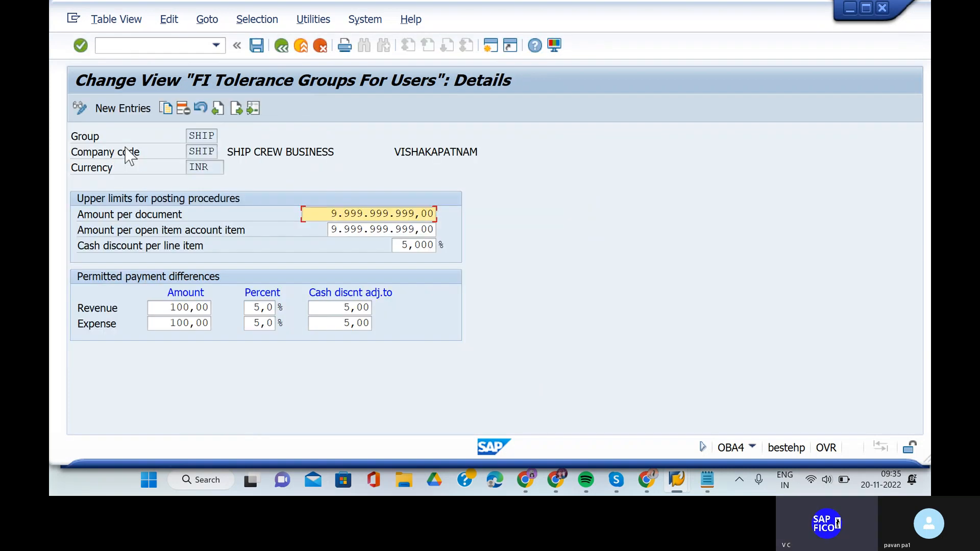
pyautogui.click(282, 46)
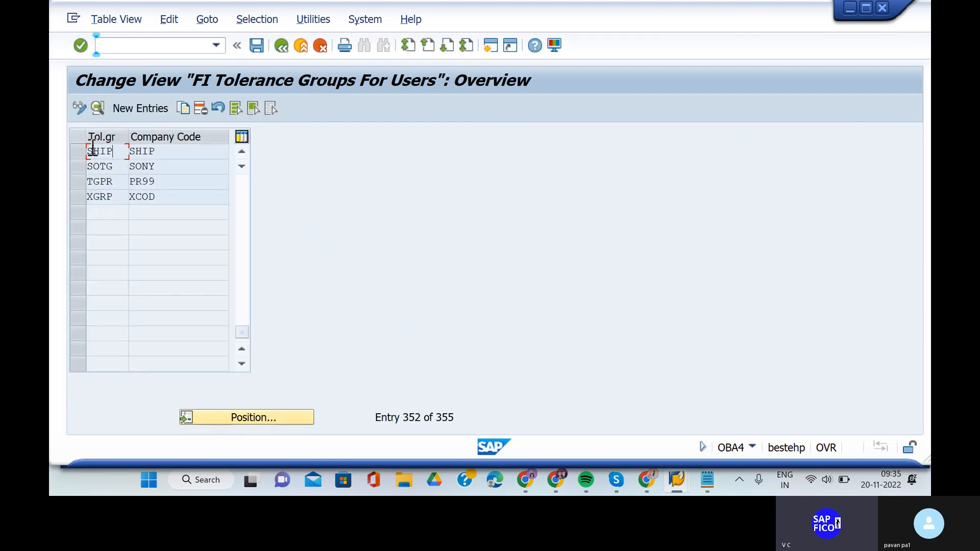
# - Delete the SHIP user tolerance group entry and start a new entry with group SHTG for company code SHIP
pyautogui.click(78, 153)
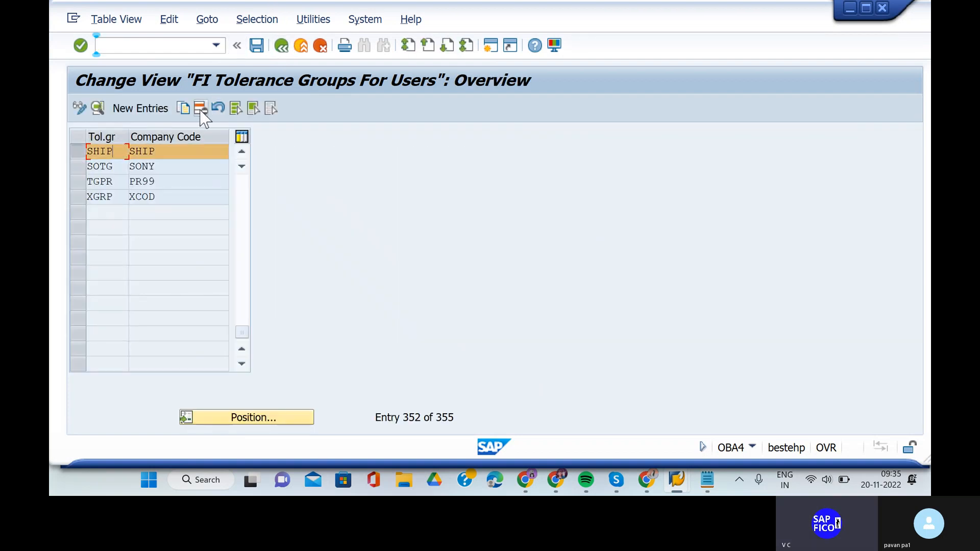
pyautogui.click(200, 109)
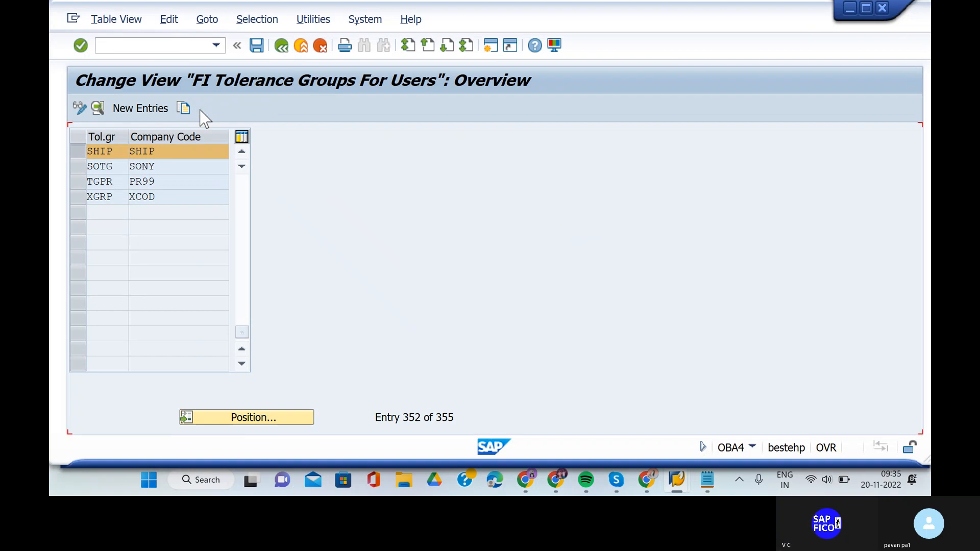
pyautogui.click(152, 113)
pyautogui.write('s')
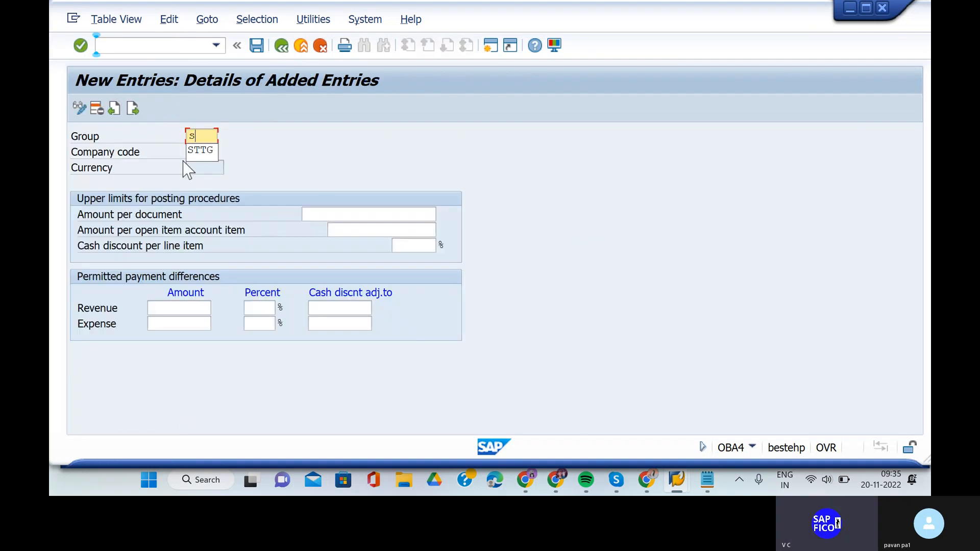
pyautogui.write('htg')
pyautogui.click(197, 152)
pyautogui.write('ship')
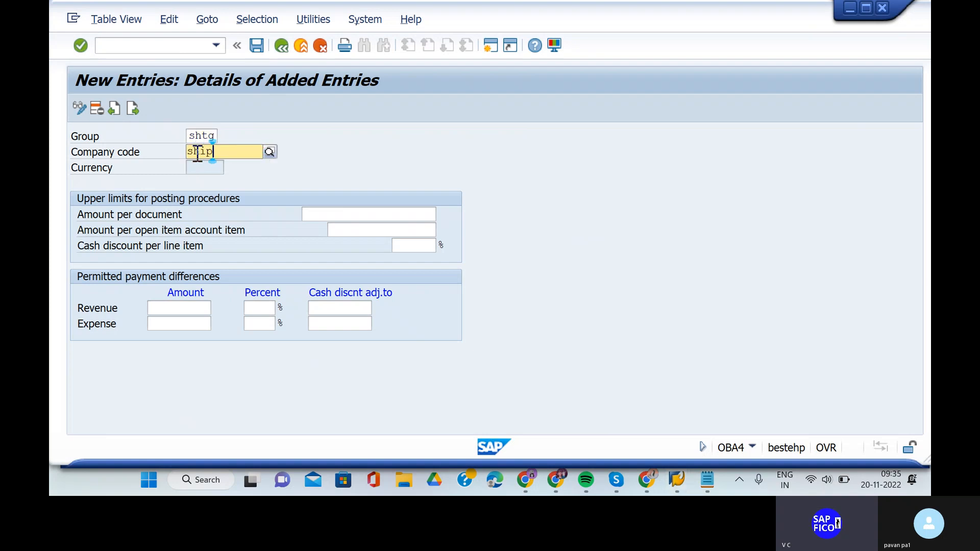
pyautogui.press('Return')
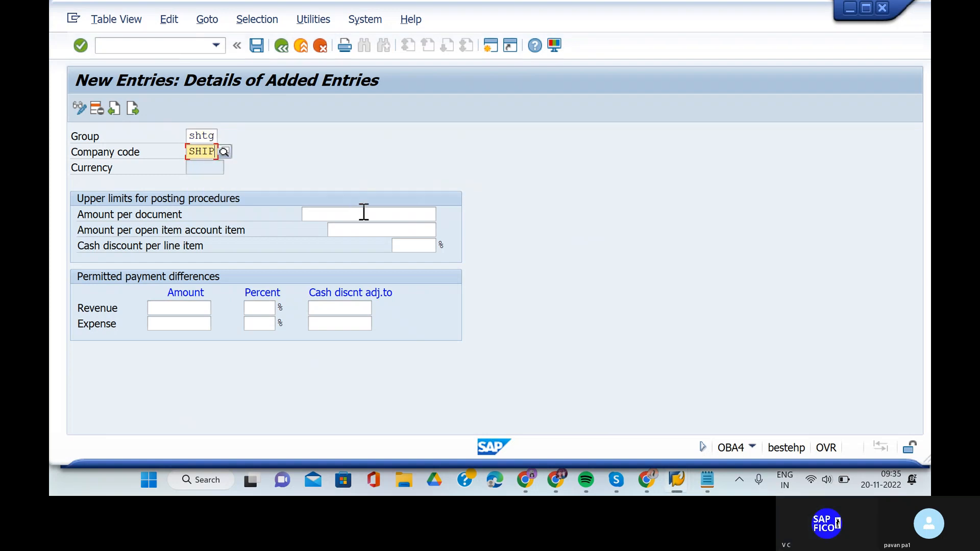
pyautogui.click(368, 215)
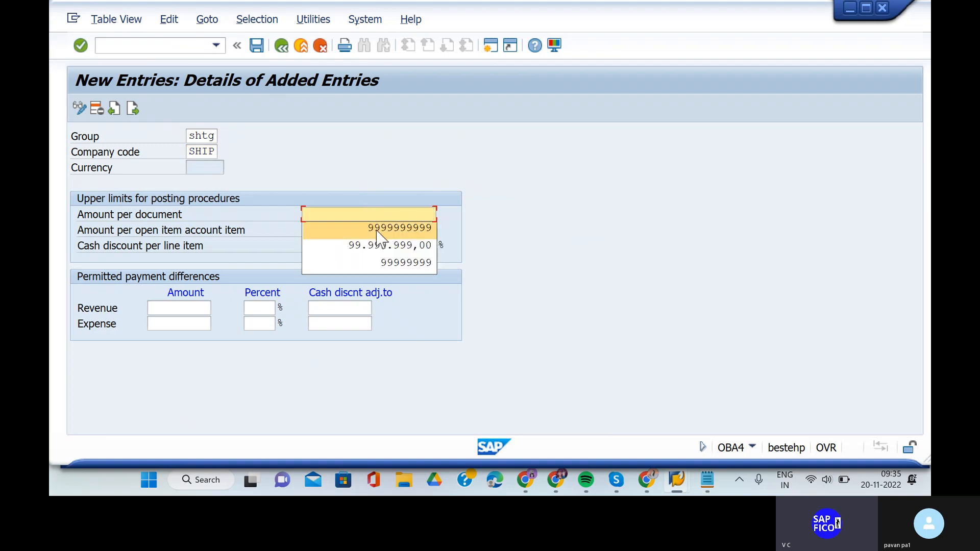
pyautogui.click(375, 228)
pyautogui.click(382, 232)
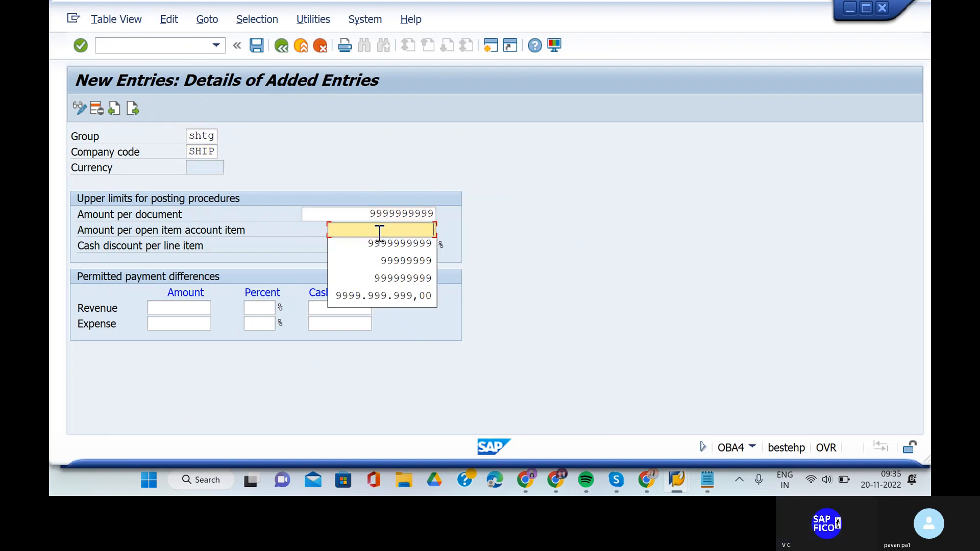
pyautogui.click(394, 245)
pyautogui.click(403, 246)
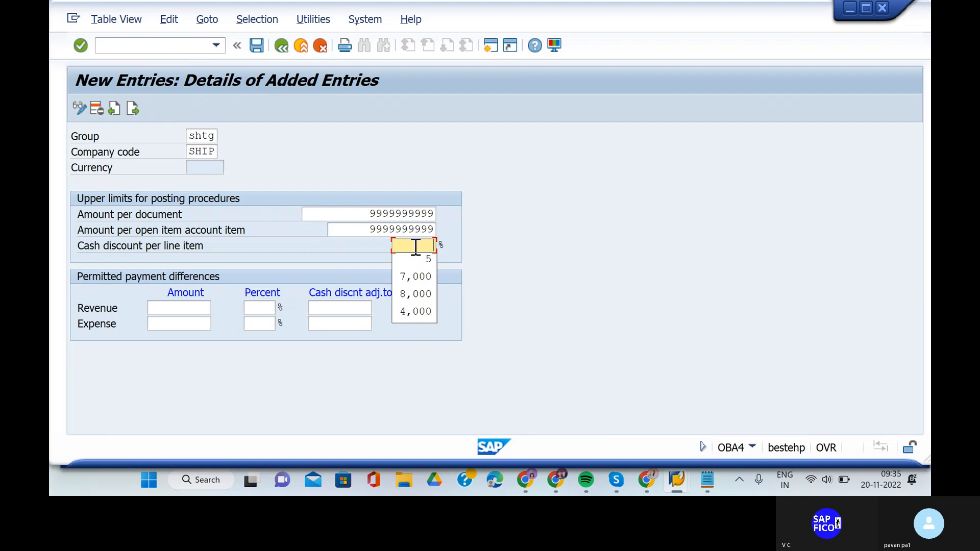
pyautogui.click(427, 261)
pyautogui.press('Return')
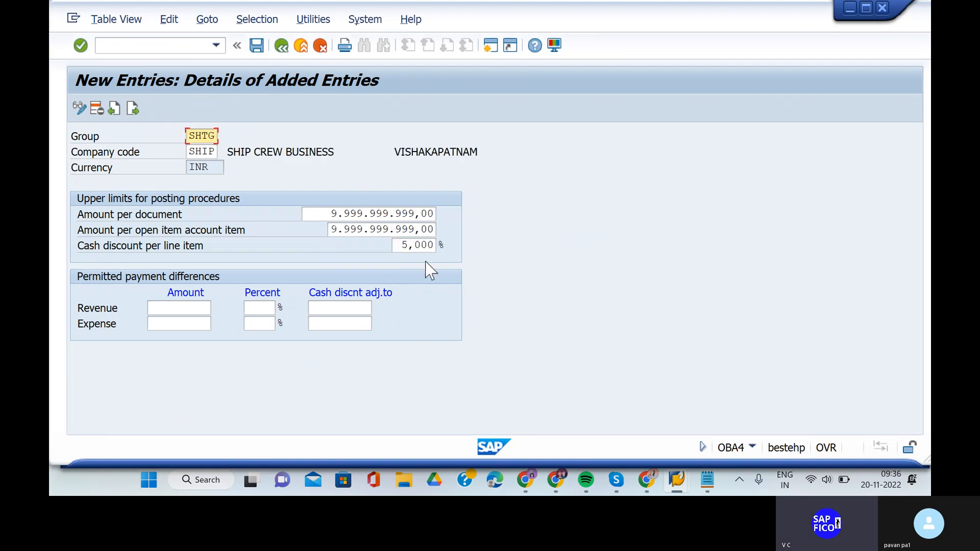
pyautogui.click(265, 47)
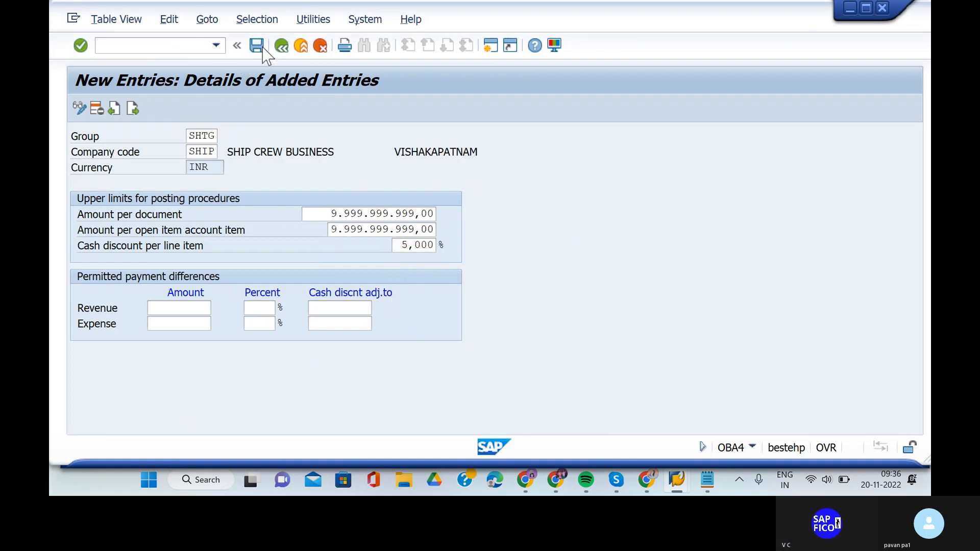
pyautogui.click(338, 271)
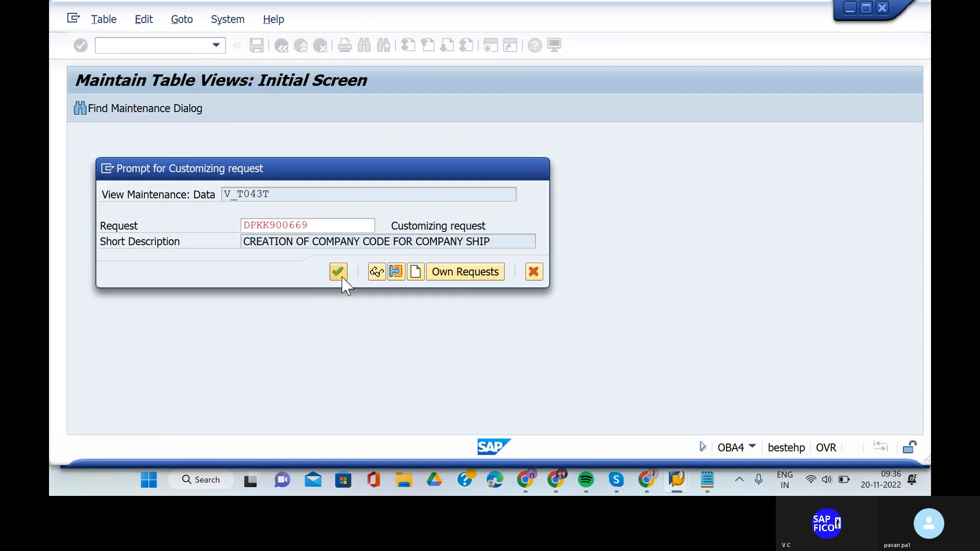
# - Leave the tolerance group maintenance and open transaction FB01 in the same session
pyautogui.click(177, 47)
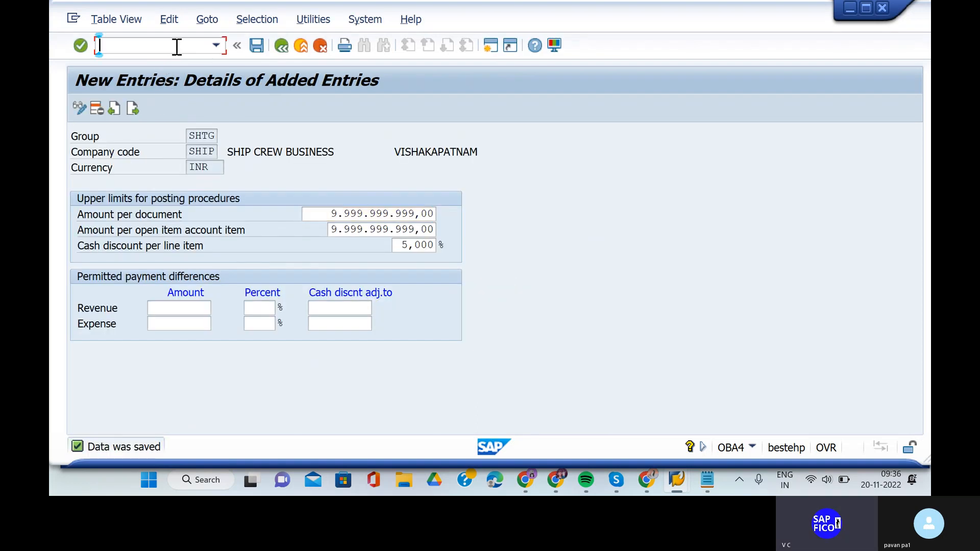
pyautogui.write('/n')
pyautogui.press('Return')
pyautogui.write('ob5')
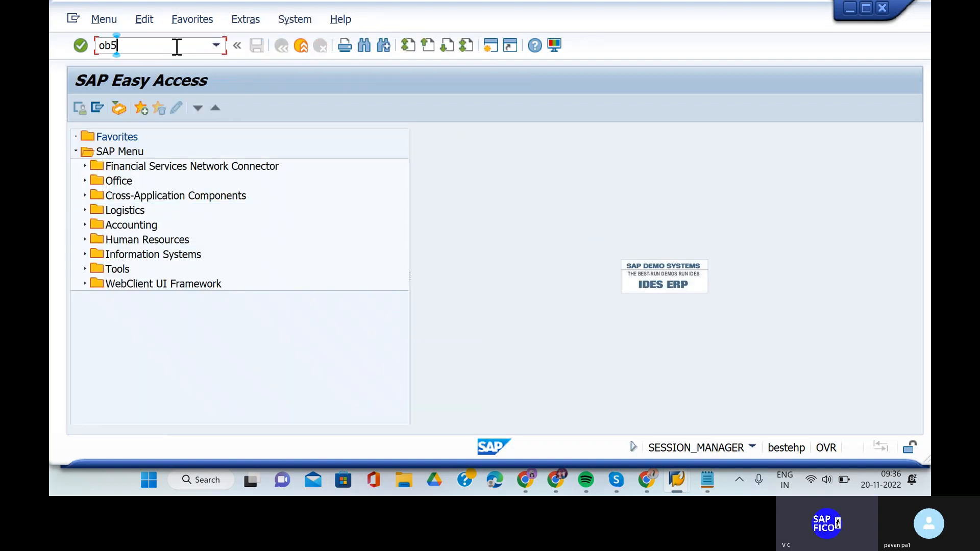
pyautogui.press('BackSpace')
pyautogui.press('BackSpace')
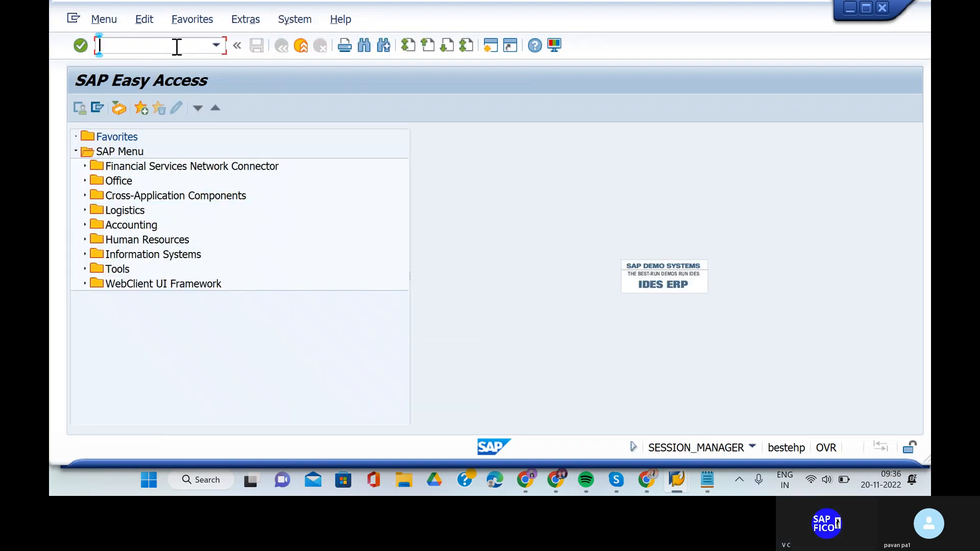
pyautogui.write('fb50')
pyautogui.press('Return')
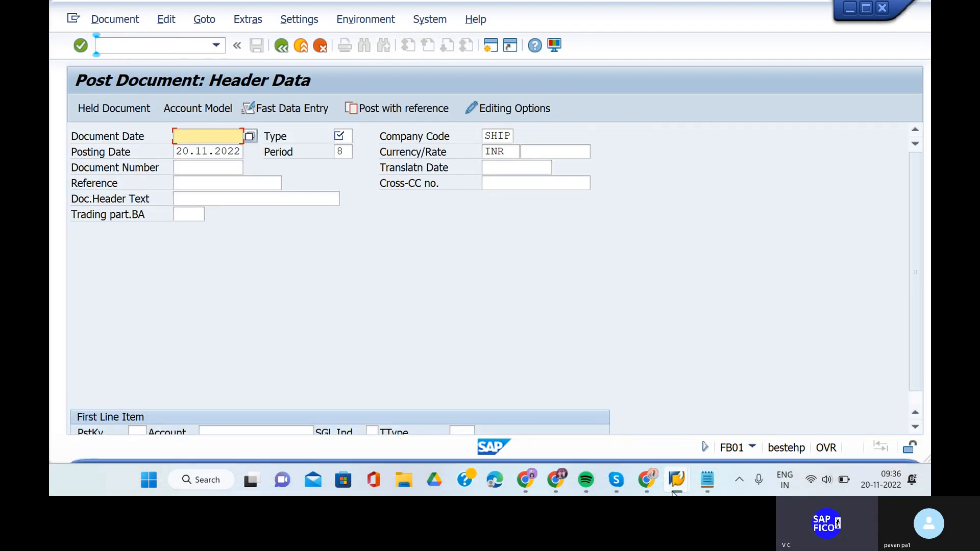
# - Return to the session with the pending cross-company document and continue past the SHIP header to its salaries line item
pyautogui.moveTo(675, 489)
pyautogui.click(665, 422)
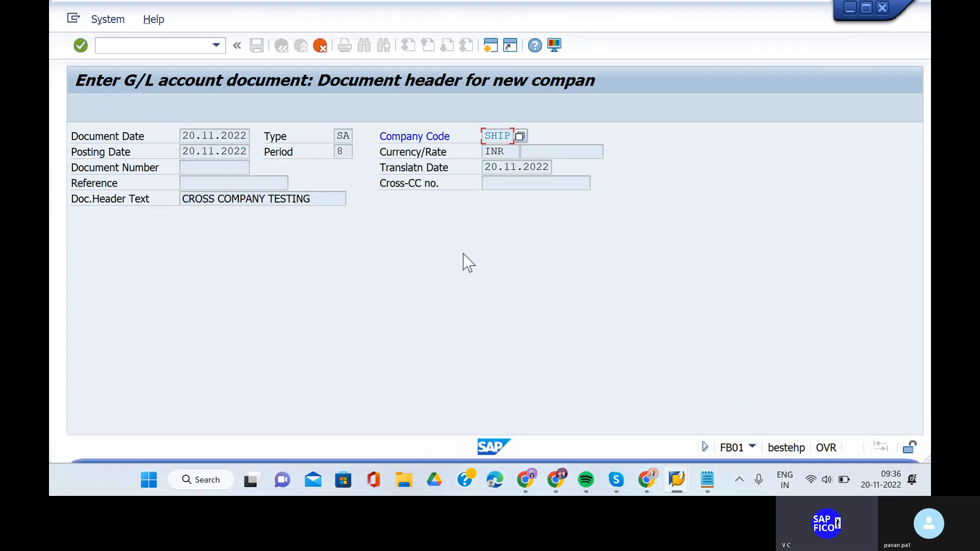
pyautogui.press('Return')
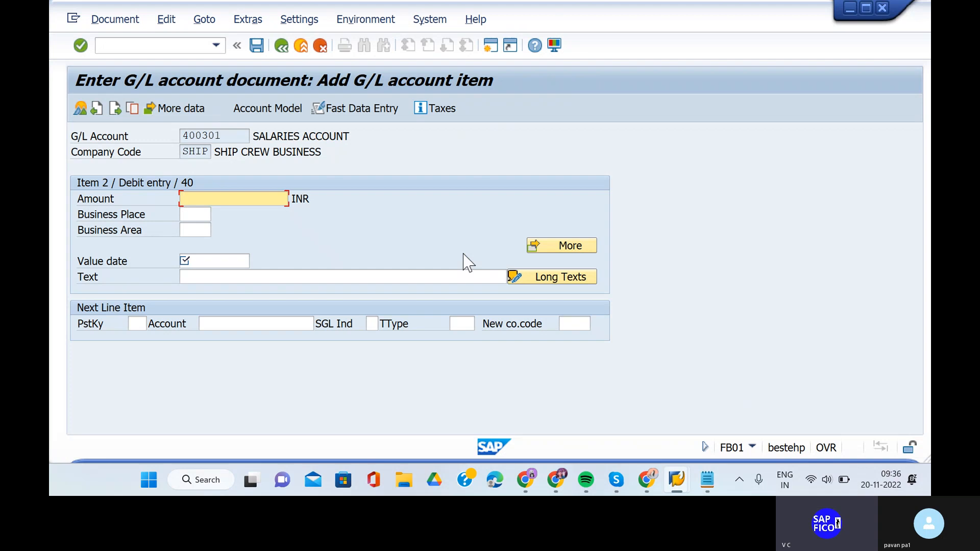
# - Enter amount 50000, value date 20.11.2022 and text POSTING CROSS COMPANY CODE PAYMENT for the SHIP salaries item, and try to simulate the document
pyautogui.write('500')
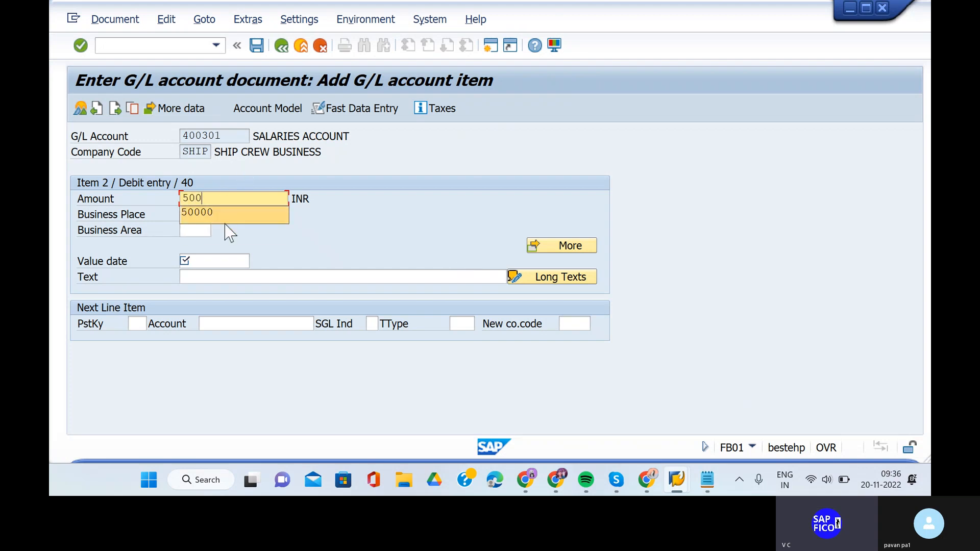
pyautogui.write('00')
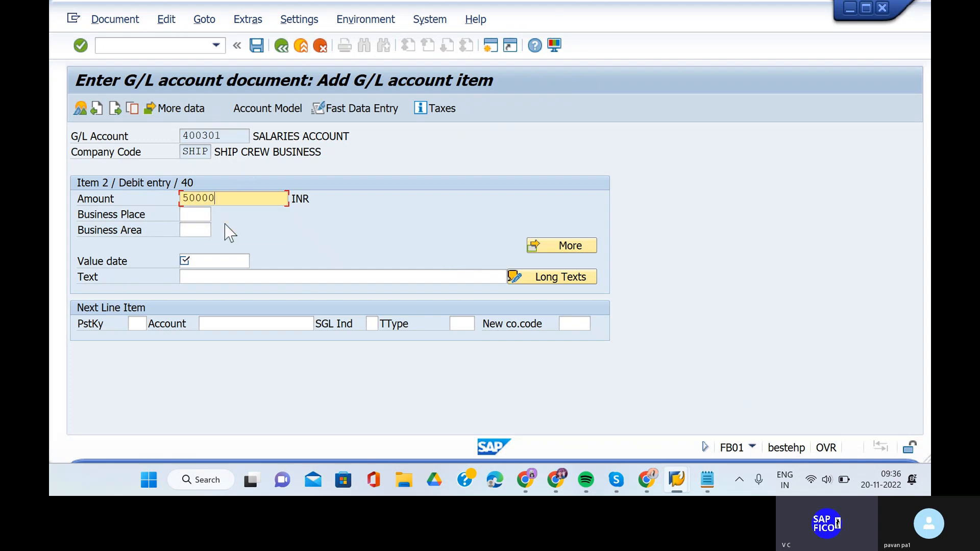
pyautogui.click(214, 261)
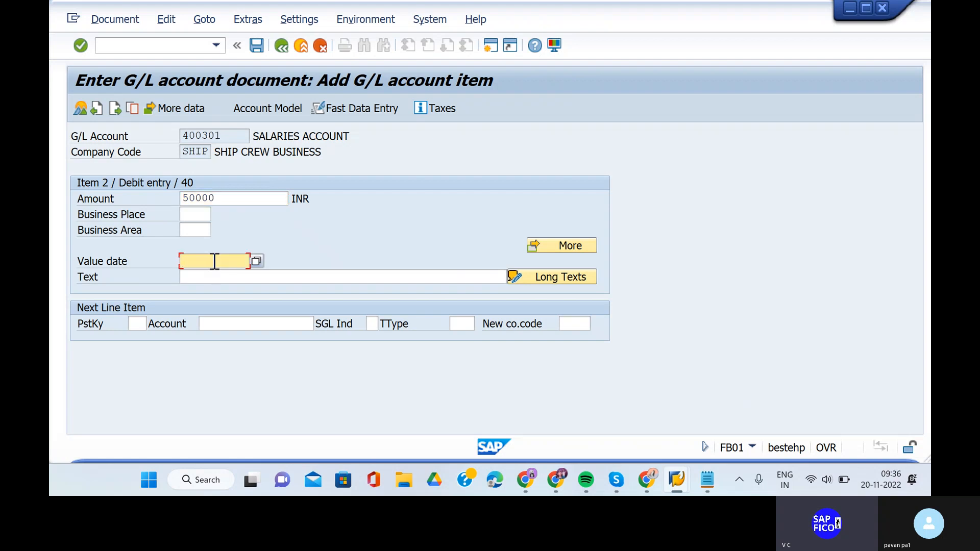
pyautogui.press('BackSpace')
pyautogui.click(193, 11)
pyautogui.click(230, 271)
pyautogui.press('BackSpace')
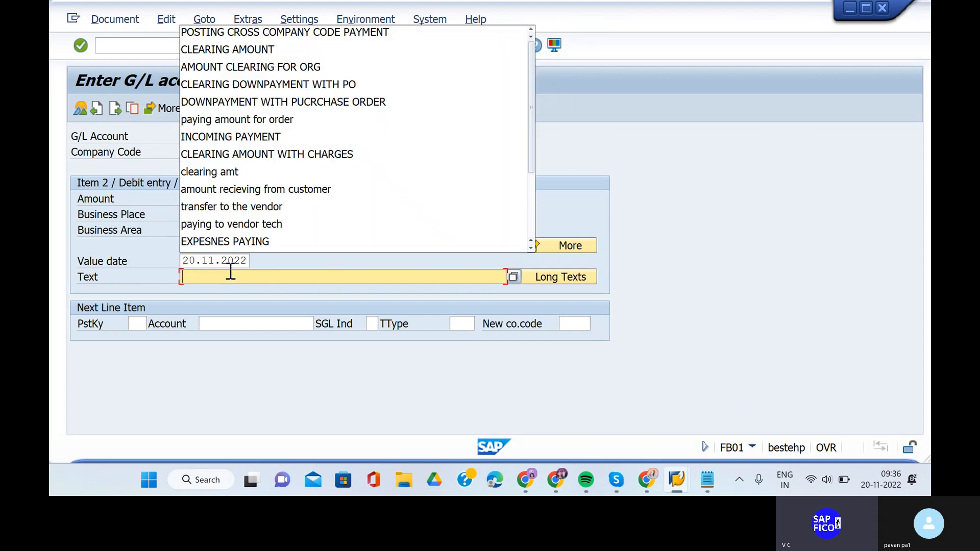
pyautogui.click(342, 39)
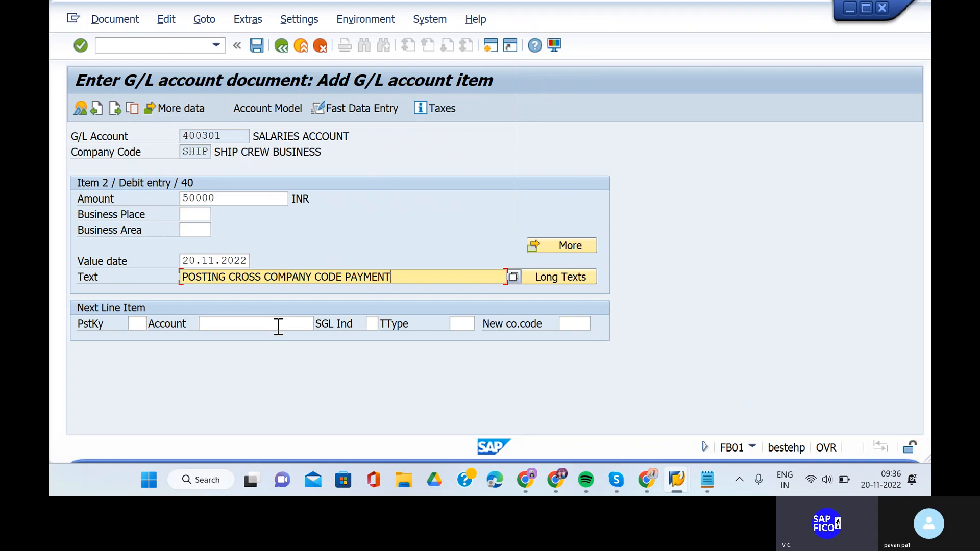
pyautogui.click(115, 20)
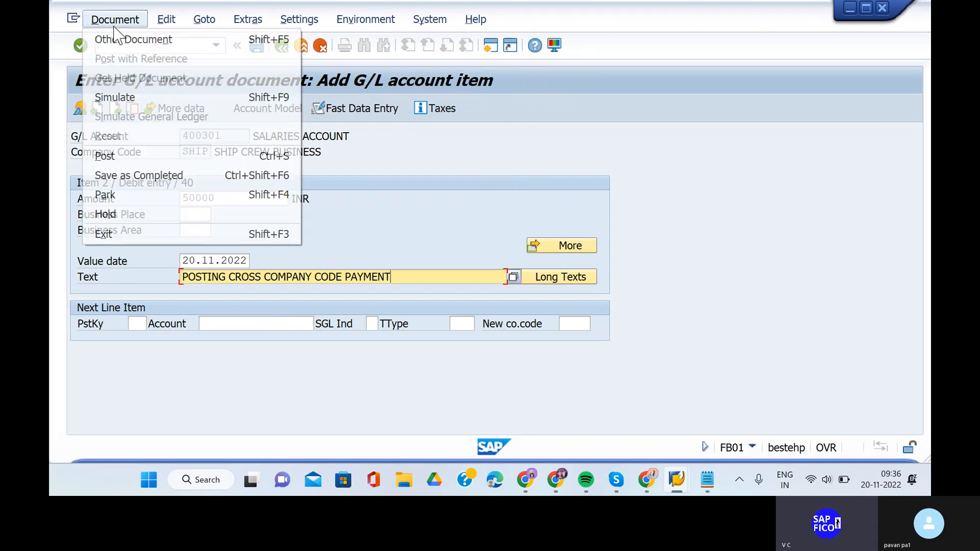
pyautogui.click(126, 98)
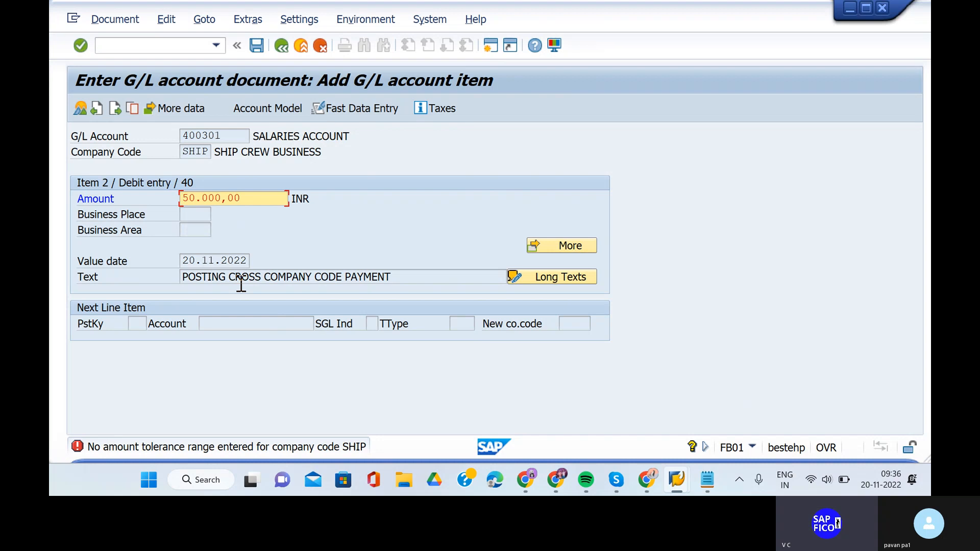
# - Switch to the other session, leave its empty posting document and open transaction OB57
pyautogui.moveTo(677, 479)
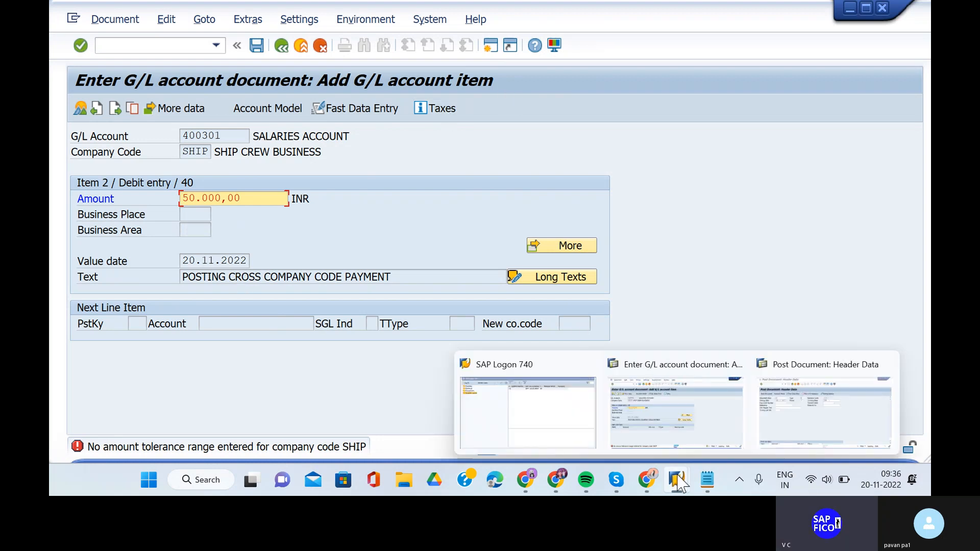
pyautogui.click(814, 412)
pyautogui.click(187, 47)
pyautogui.write('/')
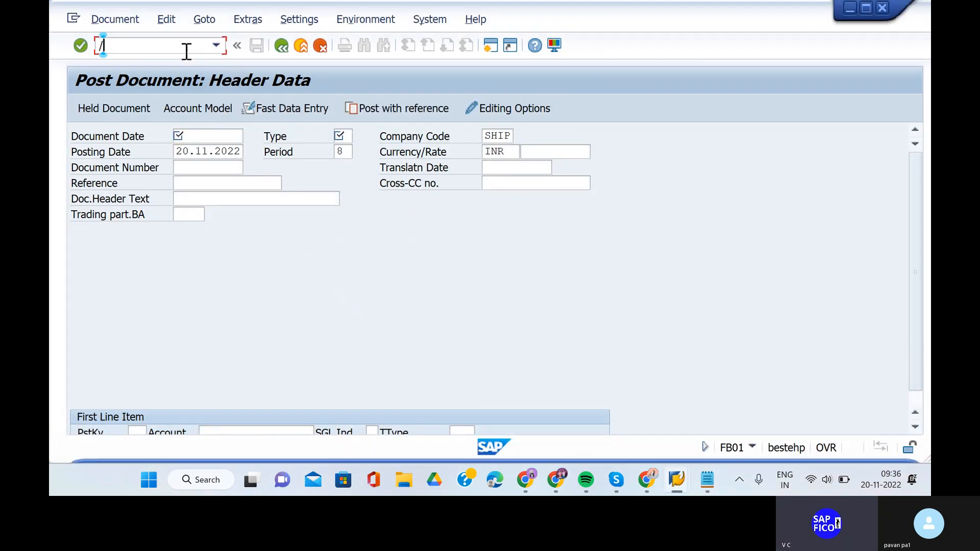
pyautogui.write('n')
pyautogui.press('Return')
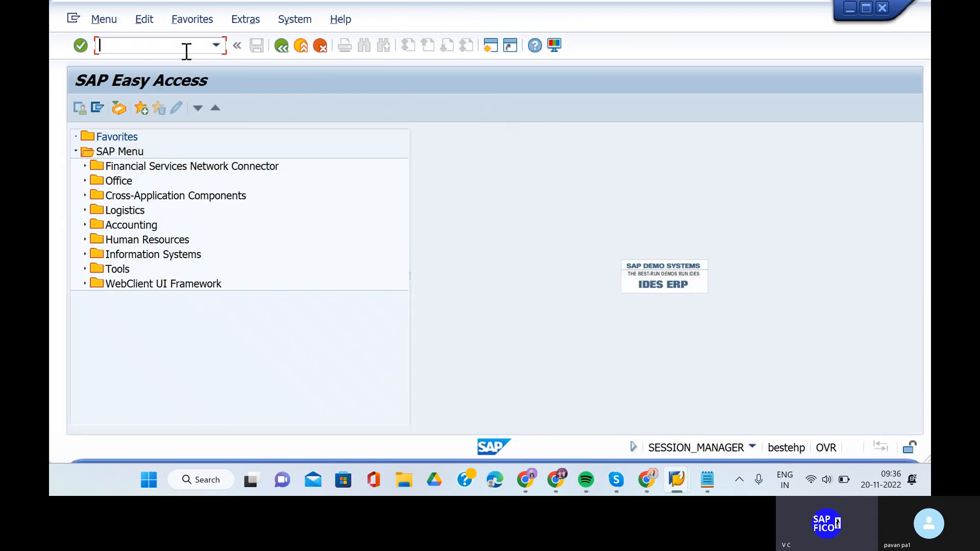
pyautogui.write('ob57')
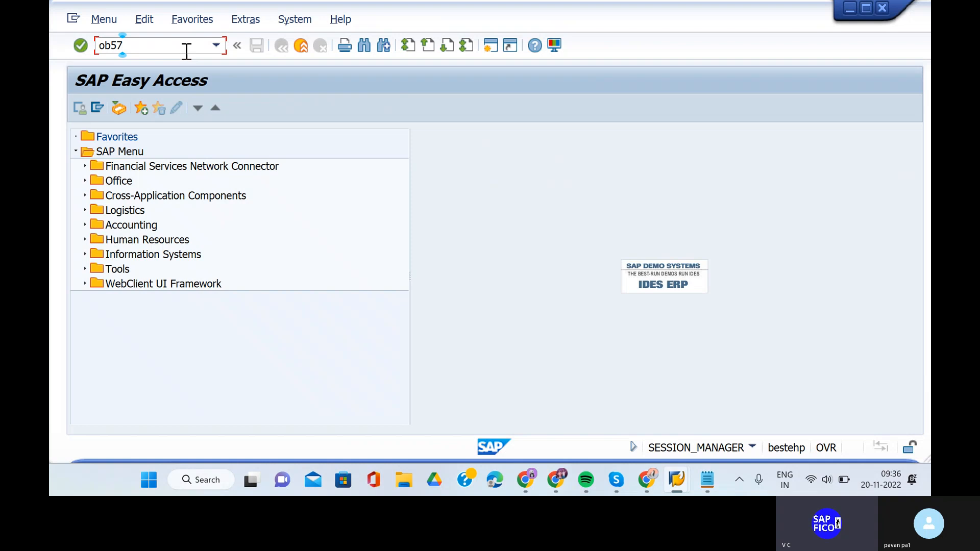
pyautogui.press('BackSpace')
pyautogui.press('BackSpace')
pyautogui.write('57')
pyautogui.press('Return')
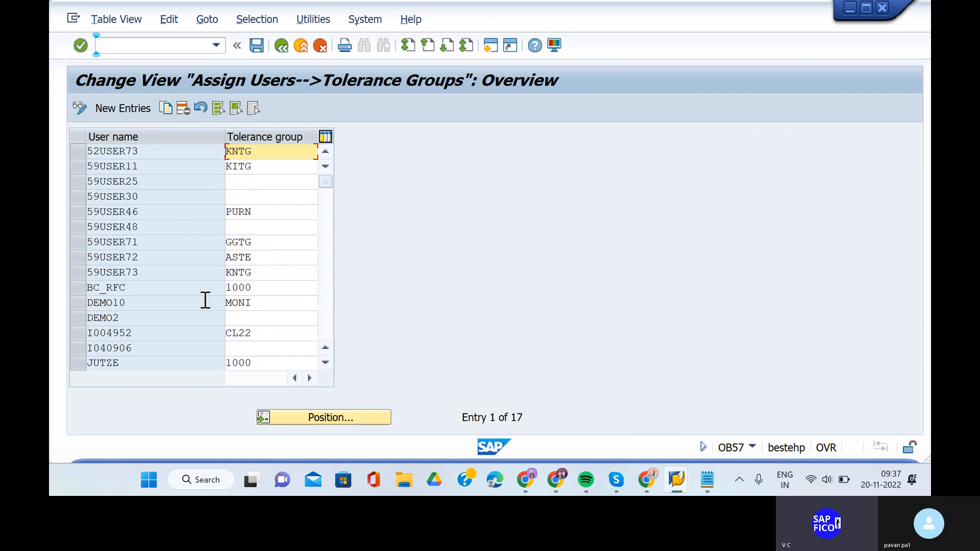
# - Assign tolerance group SHTG to user 59USER73 and save the user assignments
pyautogui.click(270, 277)
pyautogui.press('BackSpace')
pyautogui.press('BackSpace')
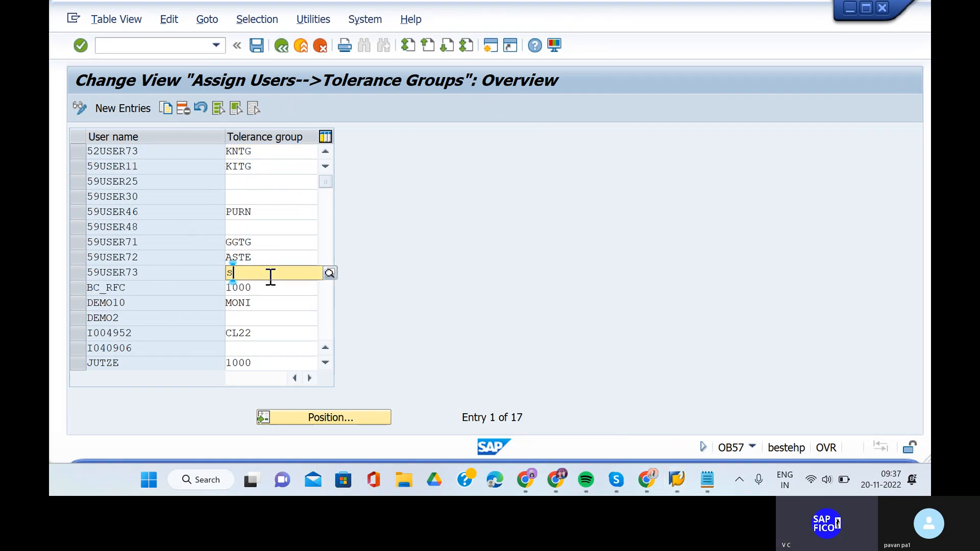
pyautogui.write('s')
pyautogui.click(267, 302)
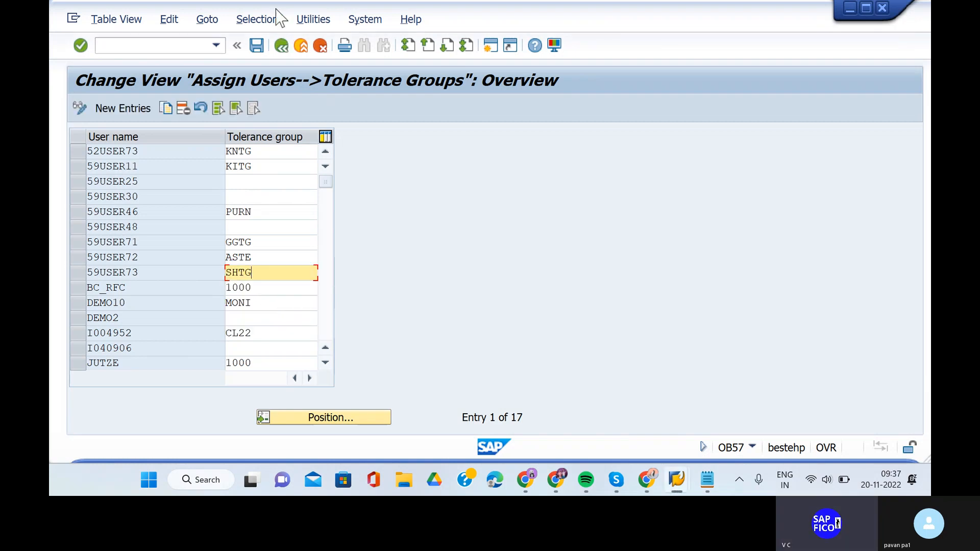
pyautogui.click(256, 46)
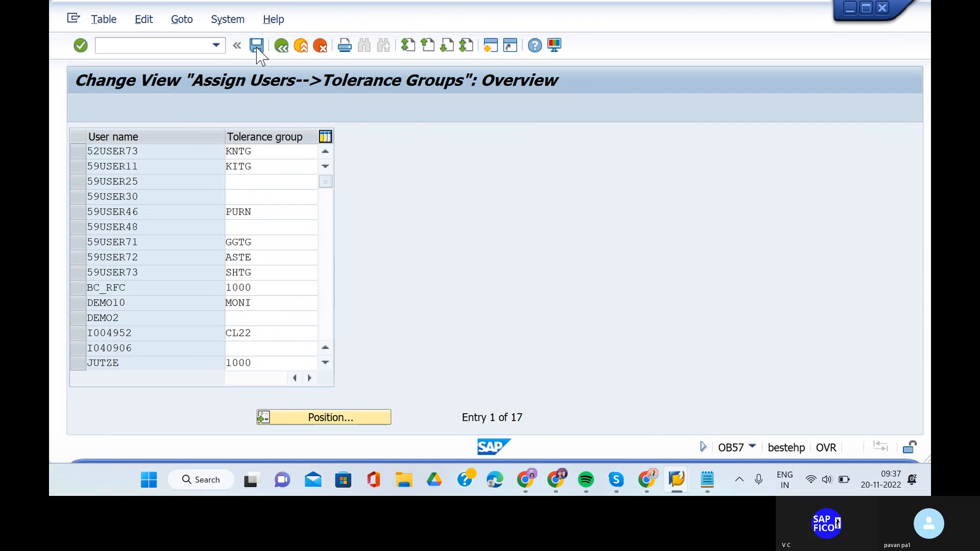
pyautogui.click(346, 279)
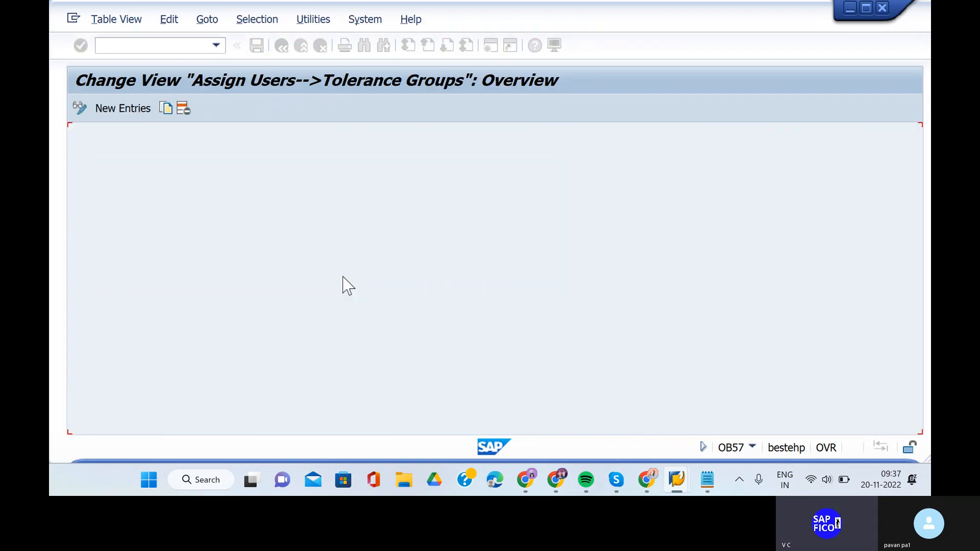
# - Return to the session with the pending cross-company document and try to simulate it again
pyautogui.moveTo(676, 480)
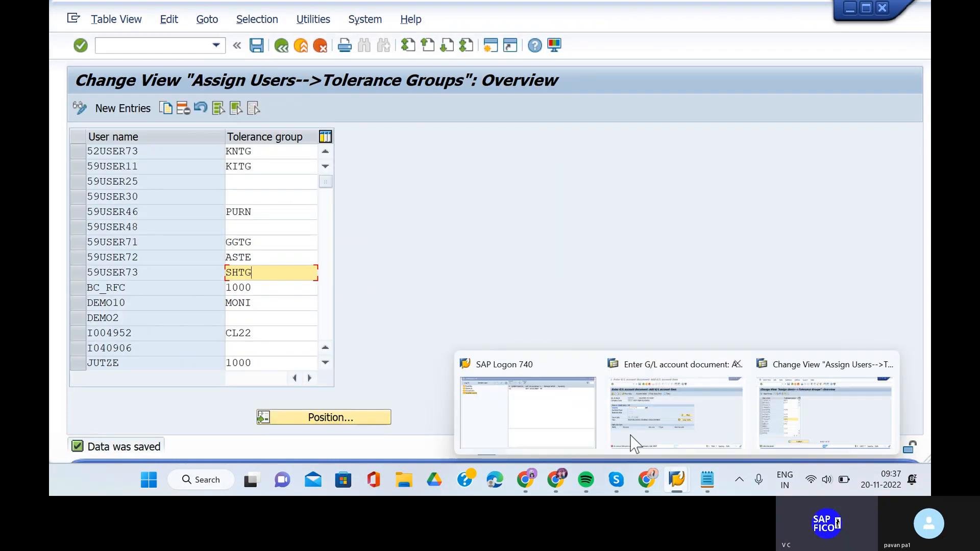
pyautogui.click(633, 439)
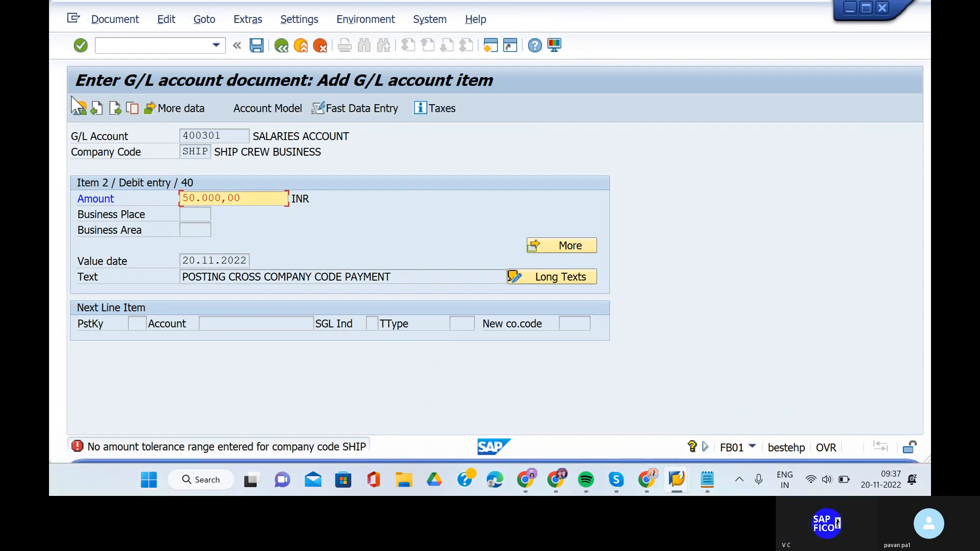
pyautogui.click(116, 24)
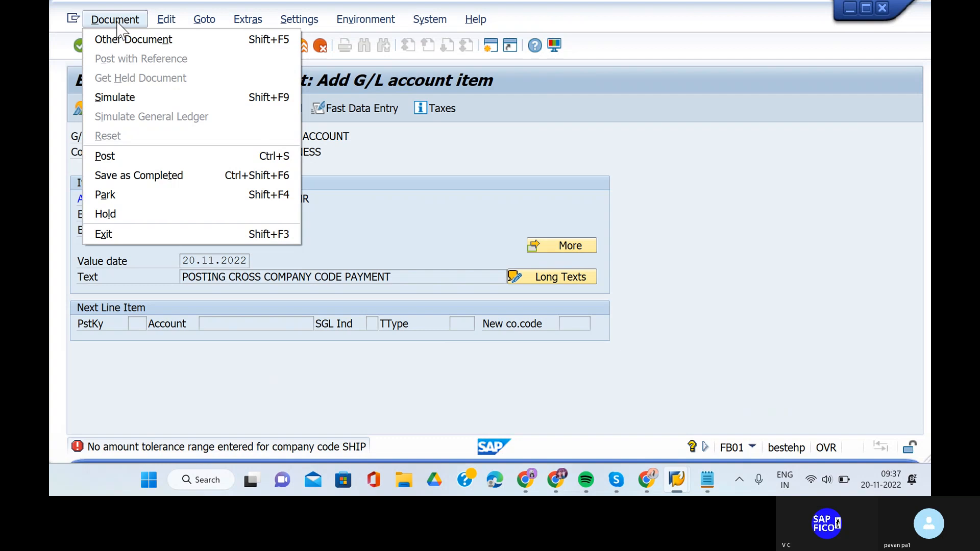
pyautogui.click(119, 97)
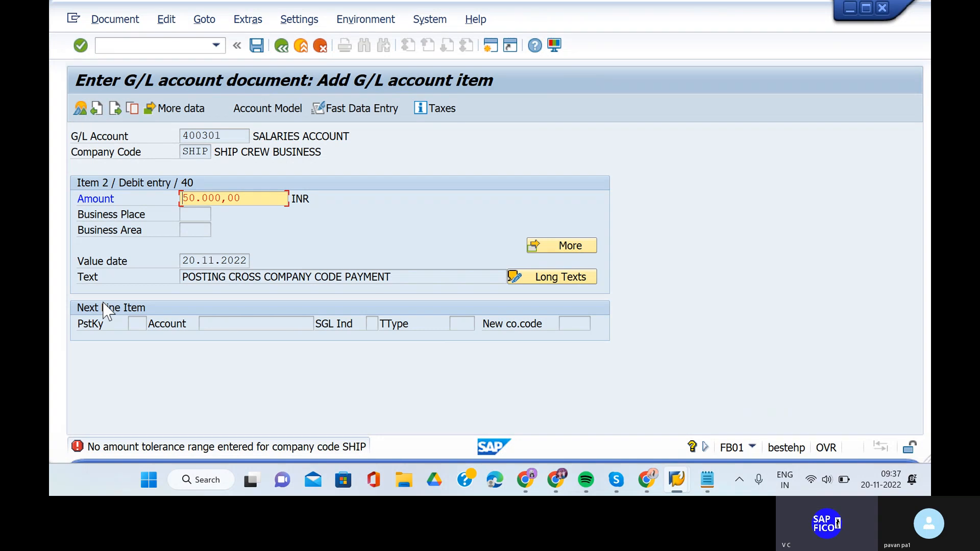
# - Abandon the pending cross-company document and start transaction FB01 afresh in the same session
pyautogui.click(141, 45)
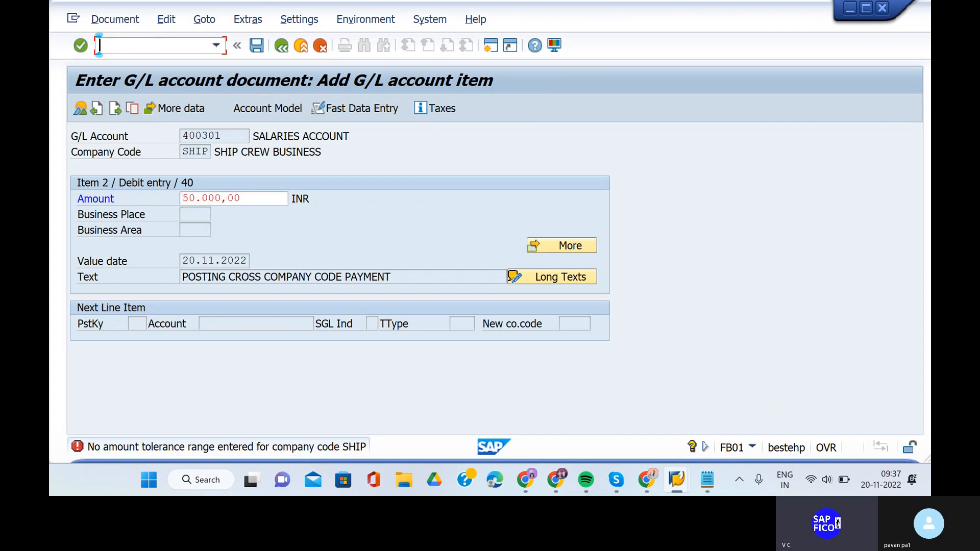
pyautogui.write('/n')
pyautogui.press('Return')
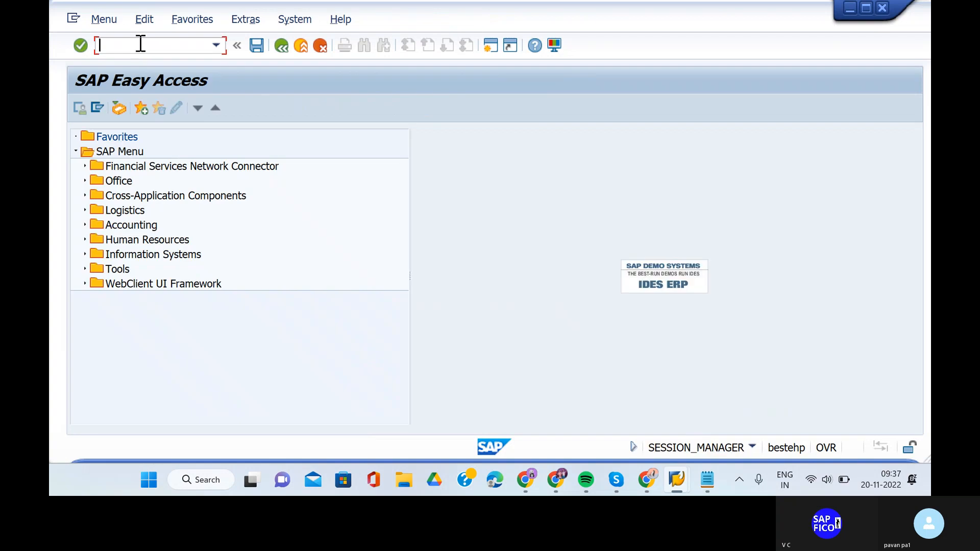
pyautogui.write('fb01')
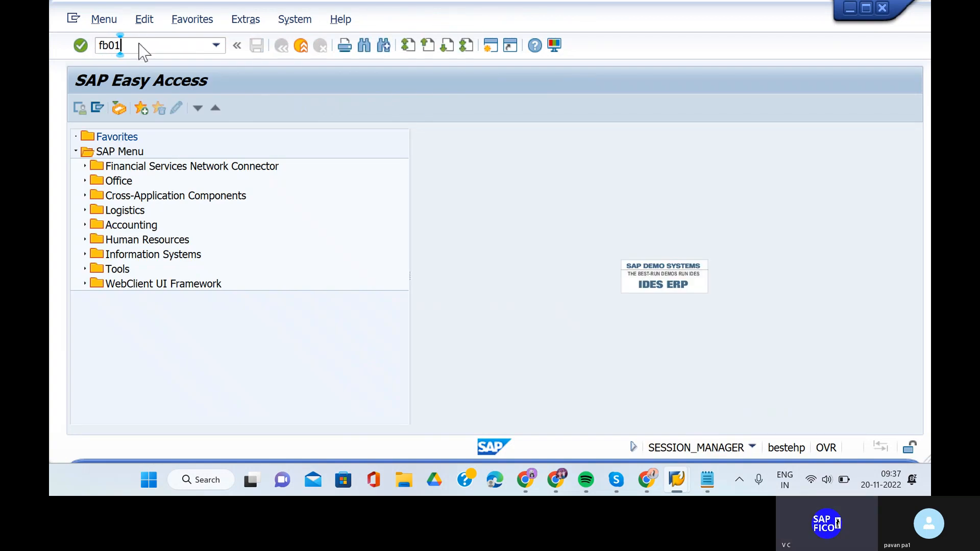
pyautogui.press('Return')
# - Set the document date to 20.11.2022 and the document type to SA in the posting header
pyautogui.press('BackSpace')
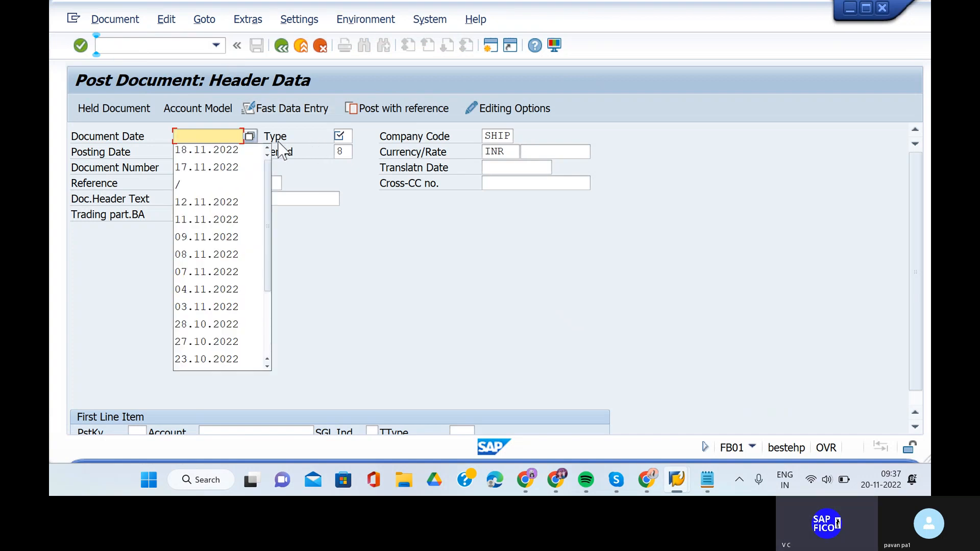
pyautogui.write('20.11.2022')
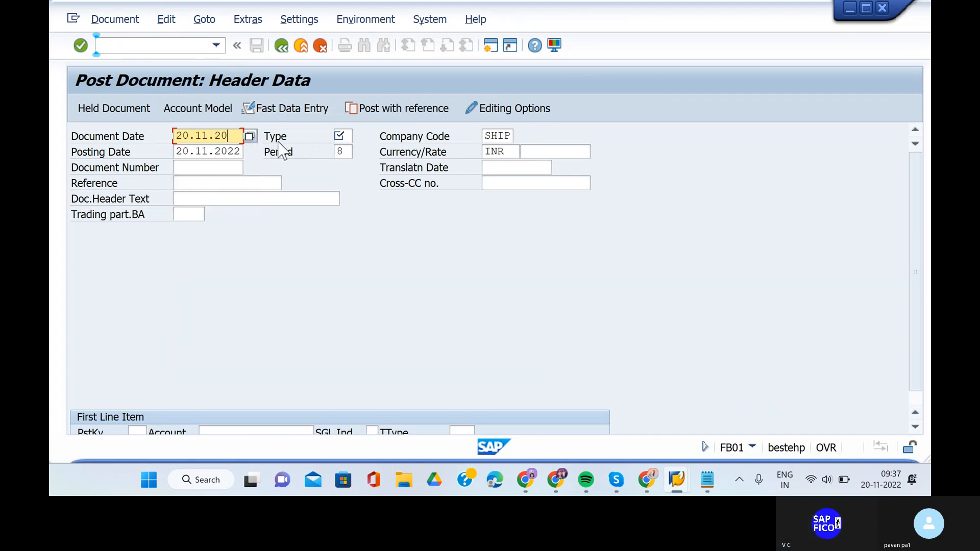
pyautogui.click(346, 136)
pyautogui.write('sa')
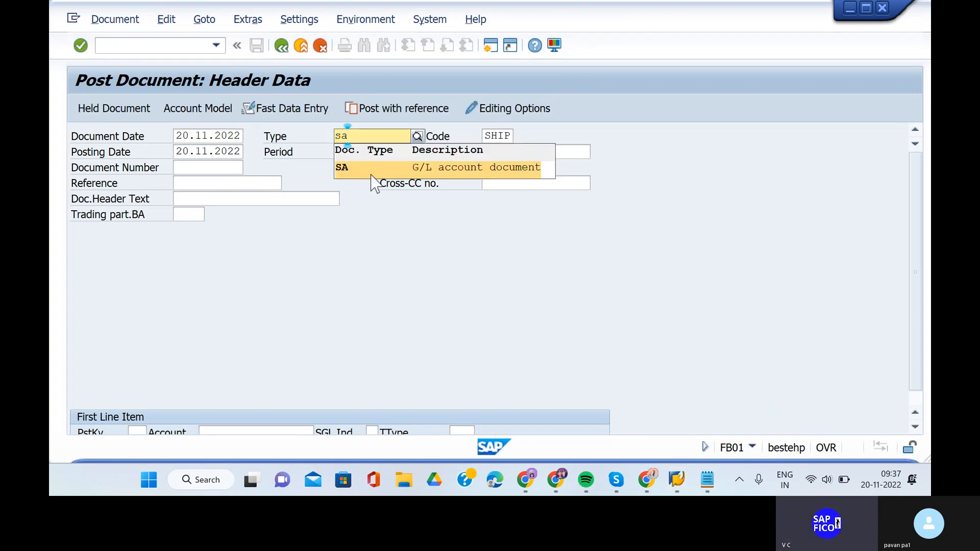
pyautogui.click(372, 172)
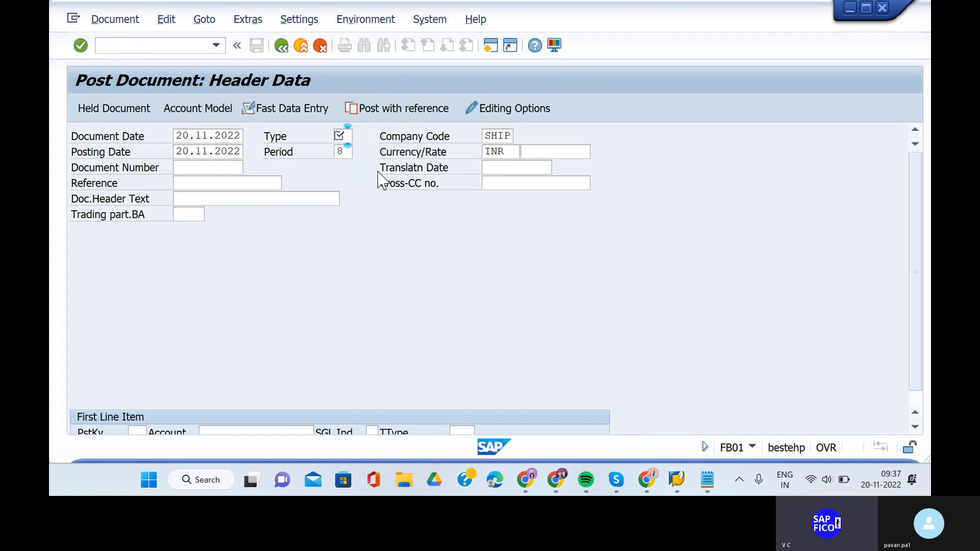
# - Change the header's company code to KIND and enter CROSS COMPANY TESTING as the document header text
pyautogui.click(512, 137)
pyautogui.press('BackSpace')
pyautogui.press('BackSpace')
pyautogui.press('BackSpace')
pyautogui.press('BackSpace')
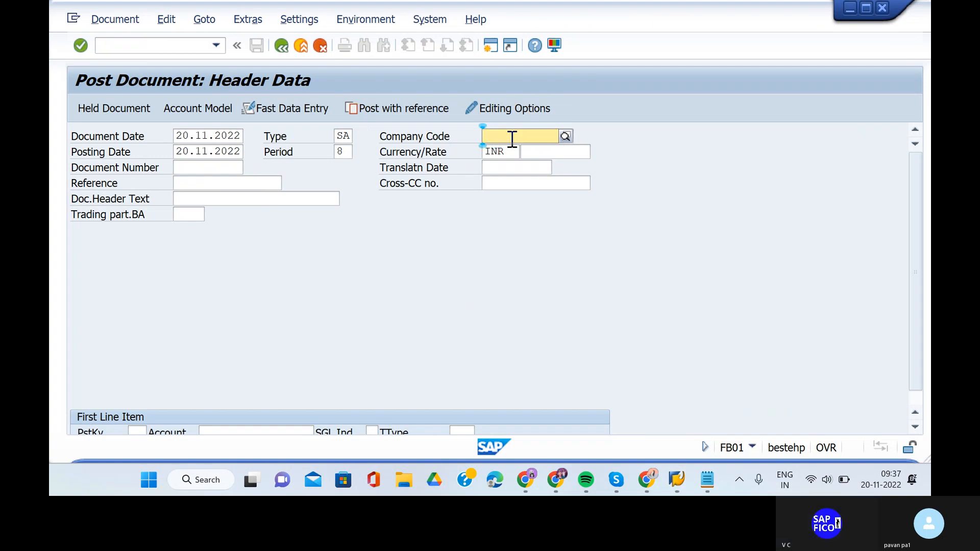
pyautogui.write('kind')
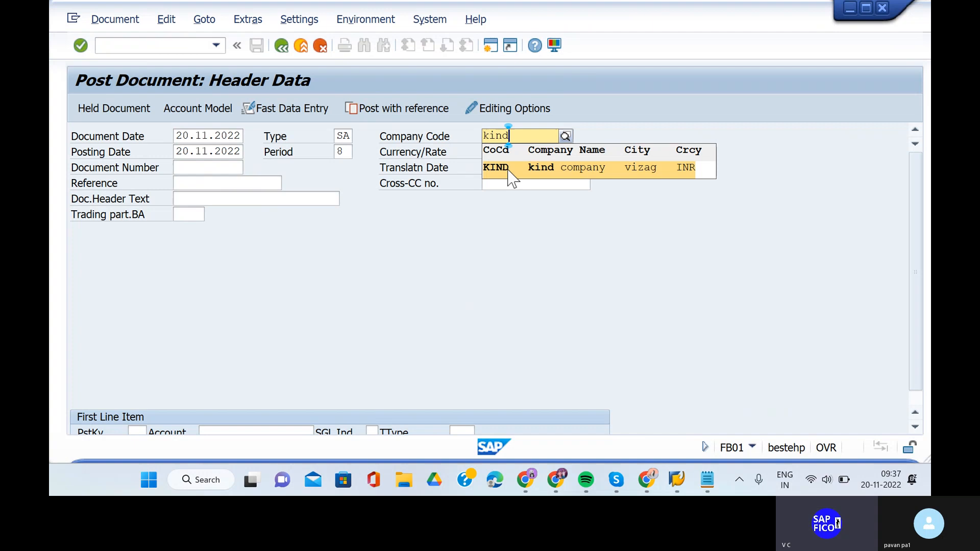
pyautogui.click(509, 167)
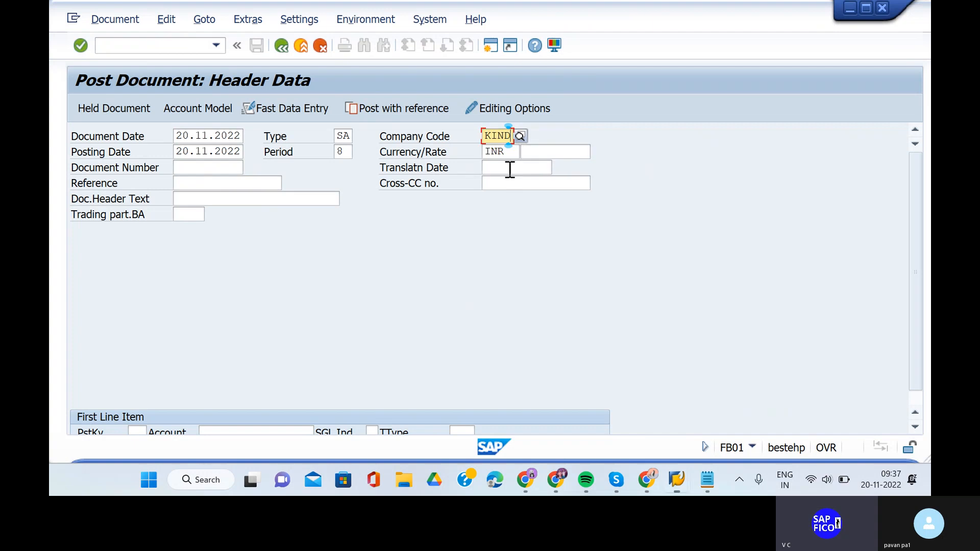
pyautogui.click(296, 199)
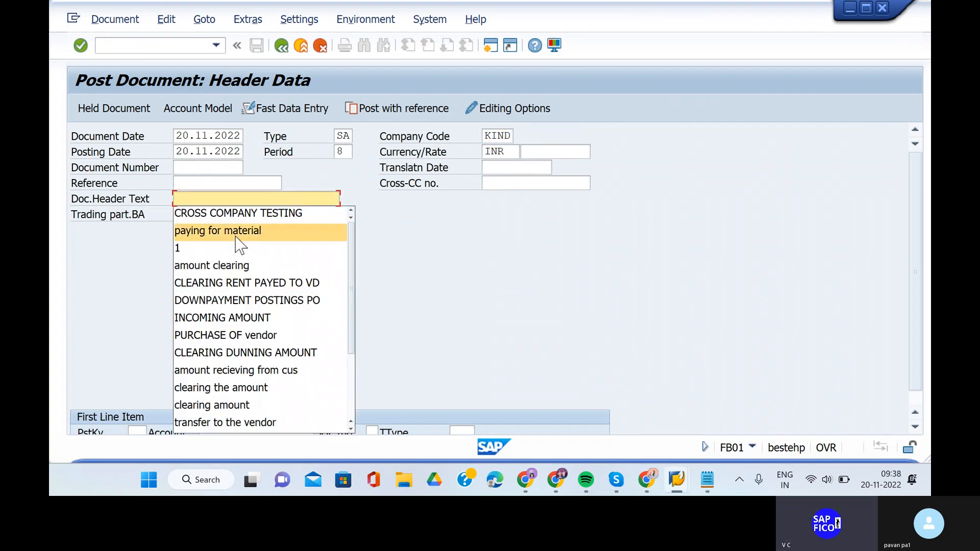
pyautogui.click(252, 217)
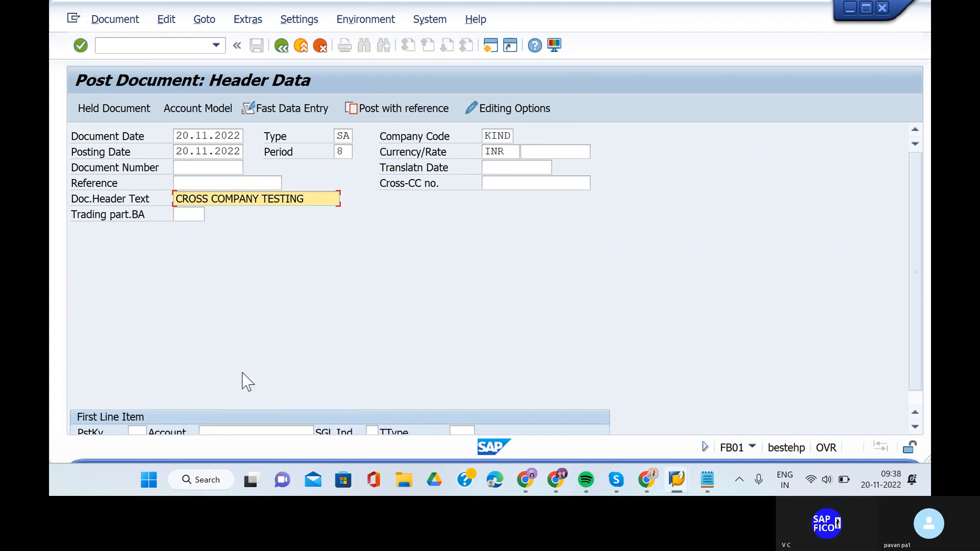
# - Set the first line item to posting key 50 and account 200100, and submit the posting header
pyautogui.scroll(-1, 148, 402)
pyautogui.click(141, 416)
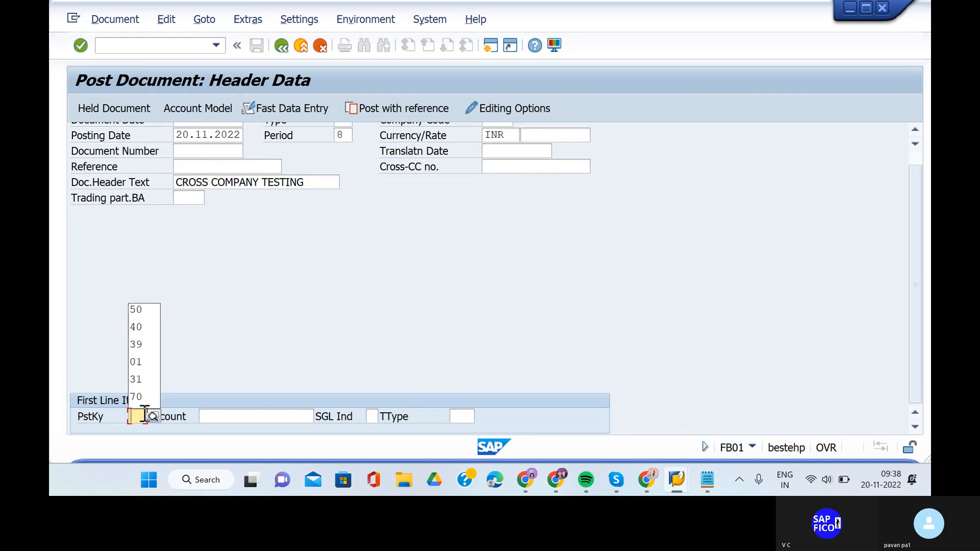
pyautogui.click(136, 327)
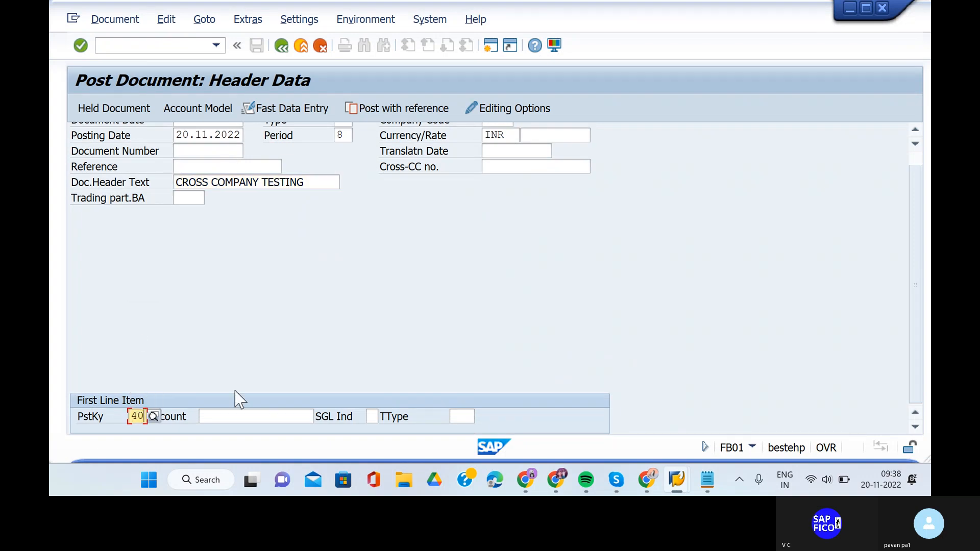
pyautogui.click(185, 414)
pyautogui.press('BackSpace')
pyautogui.write('50')
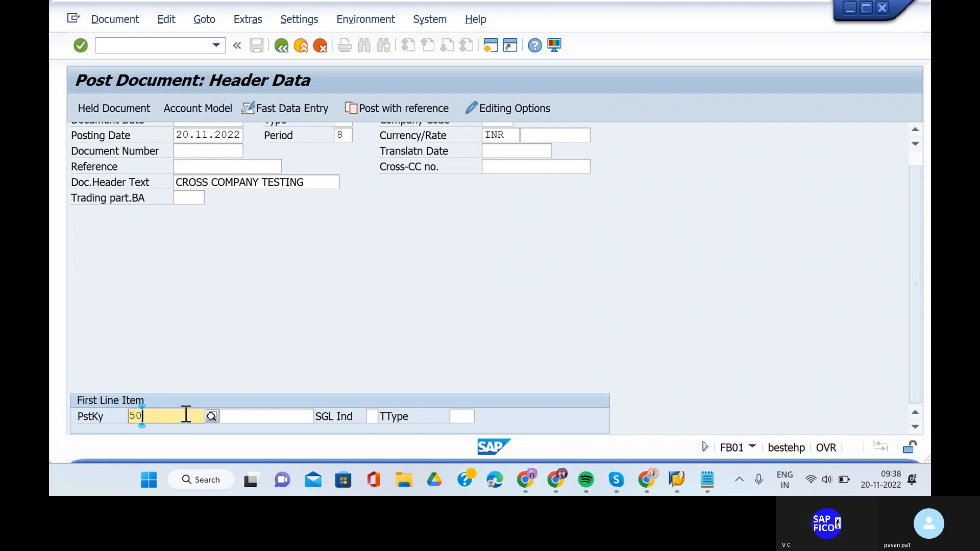
pyautogui.click(208, 452)
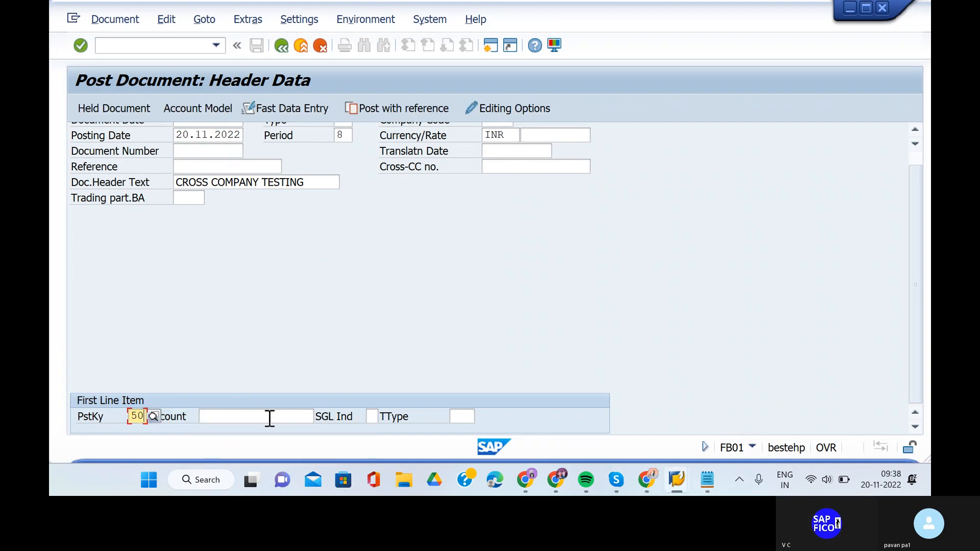
pyautogui.click(282, 416)
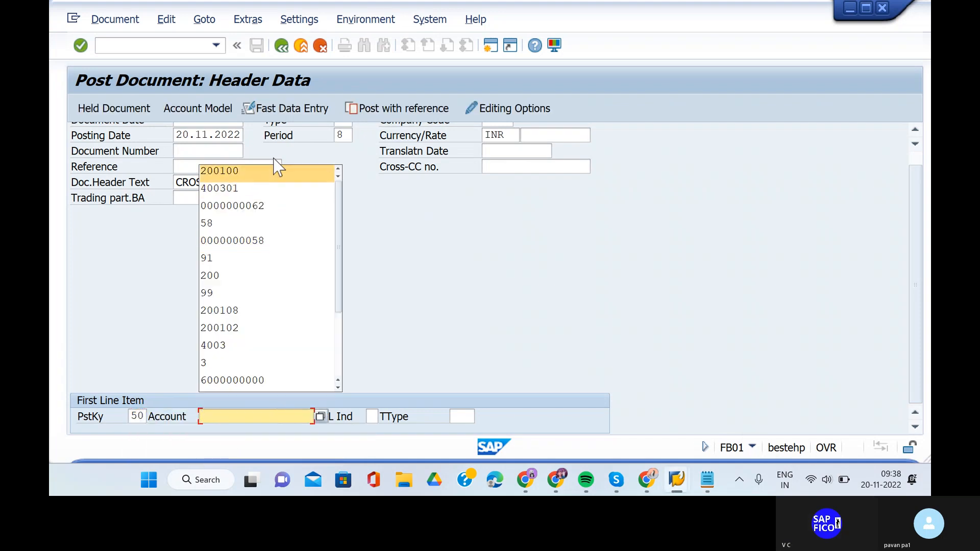
pyautogui.click(278, 167)
pyautogui.press('Return')
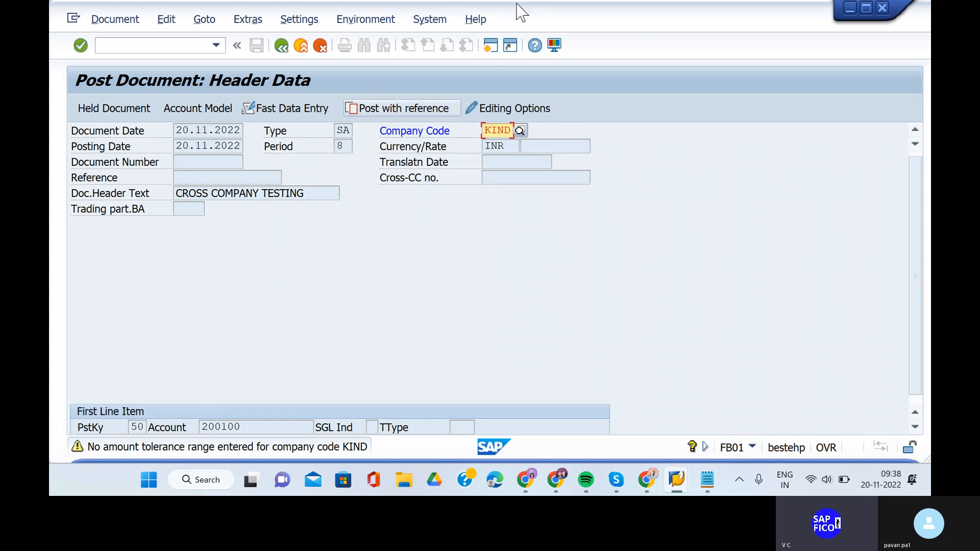
# - Switch to the OB57 user tolerance assignment session and clear the tolerance group for 59USER73
pyautogui.click(490, 45)
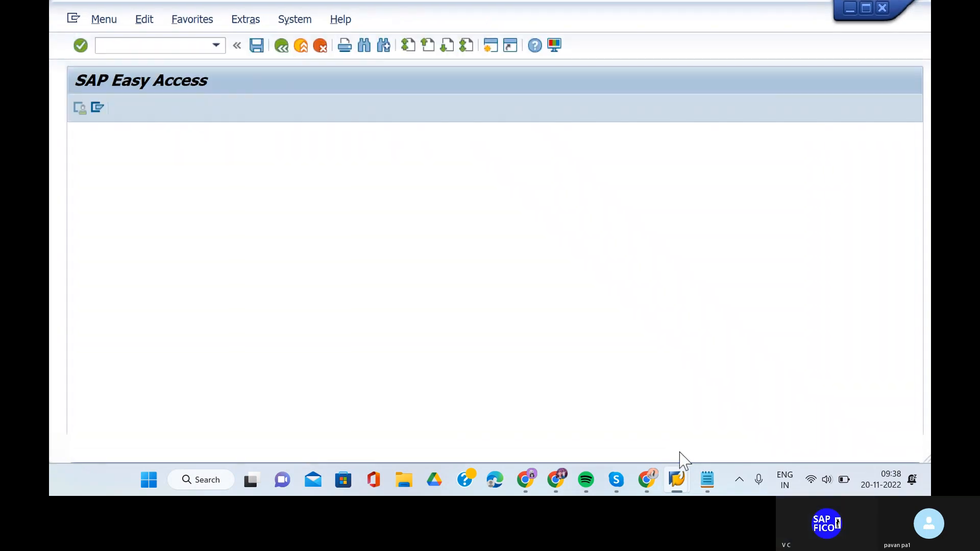
pyautogui.moveTo(679, 483)
pyautogui.click(691, 438)
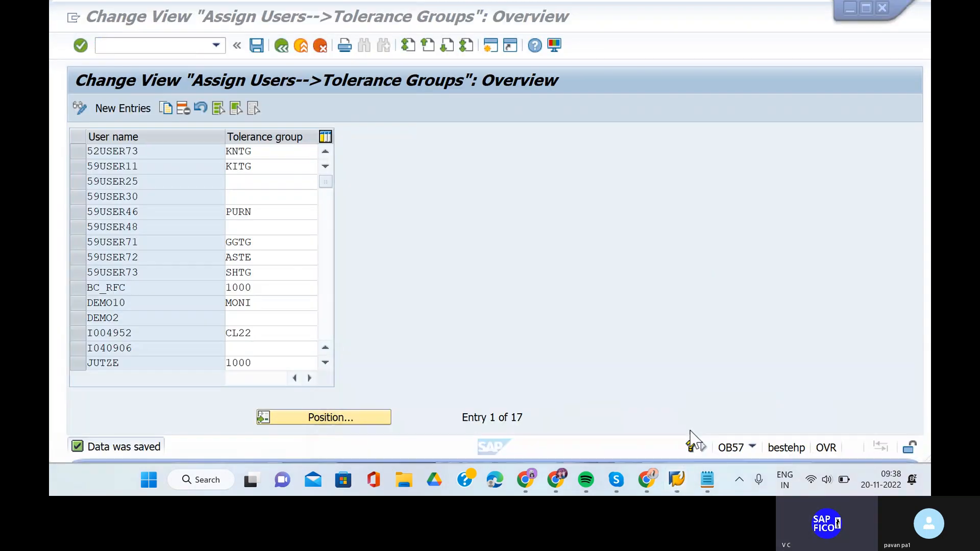
pyautogui.click(315, 273)
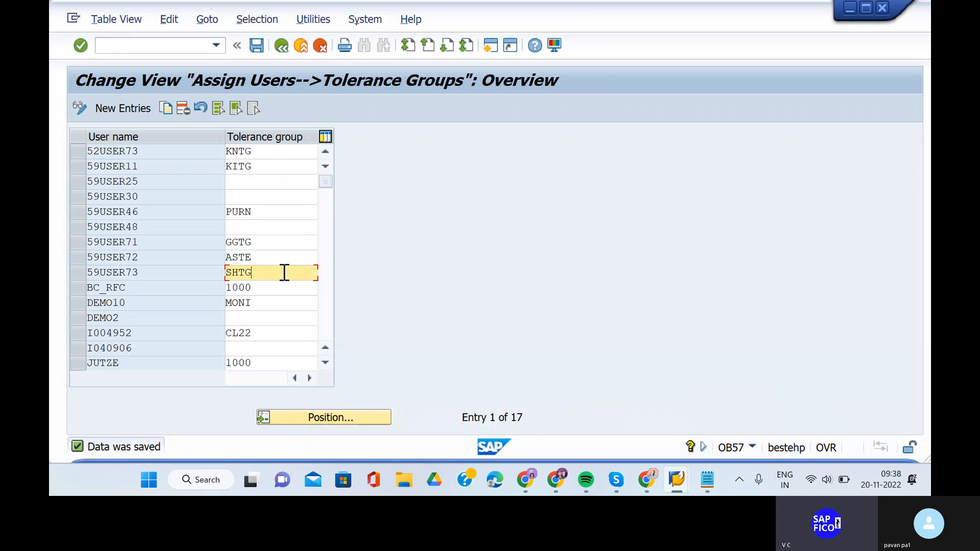
pyautogui.press('BackSpace')
pyautogui.press('BackSpace')
pyautogui.press('BackSpace')
pyautogui.press('BackSpace')
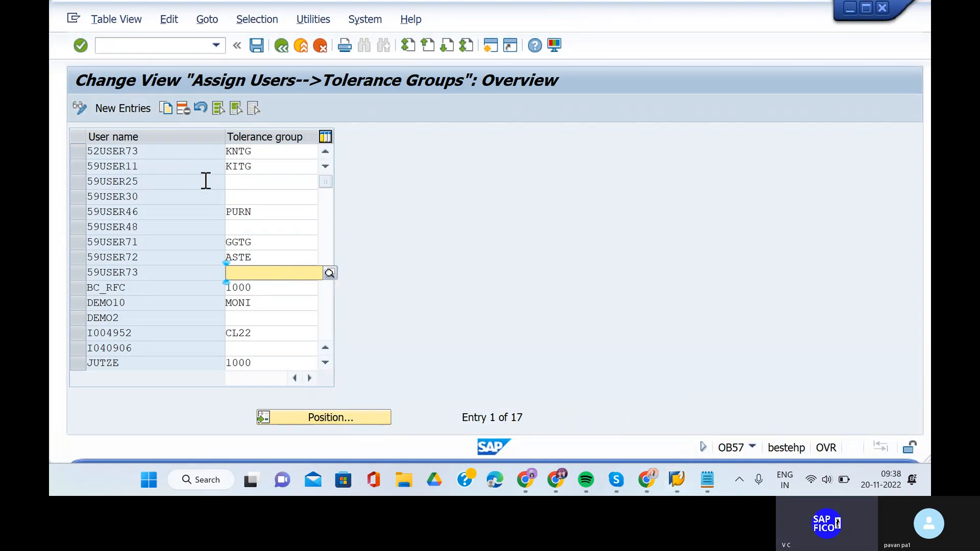
# - Try to add a new entry assigning tolerance group SHTG to 59USER73, and discard the attempt
pyautogui.click(130, 109)
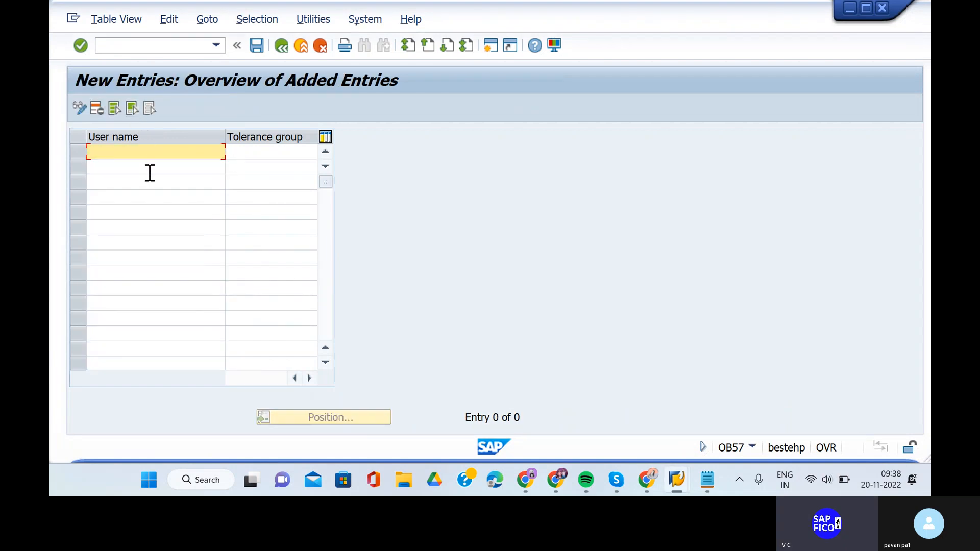
pyautogui.write('5')
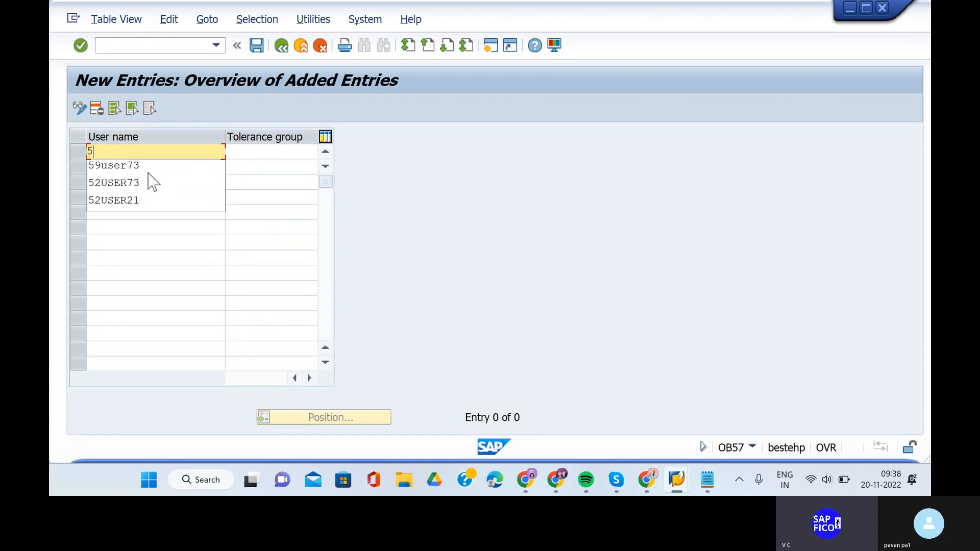
pyautogui.write('9')
pyautogui.click(128, 165)
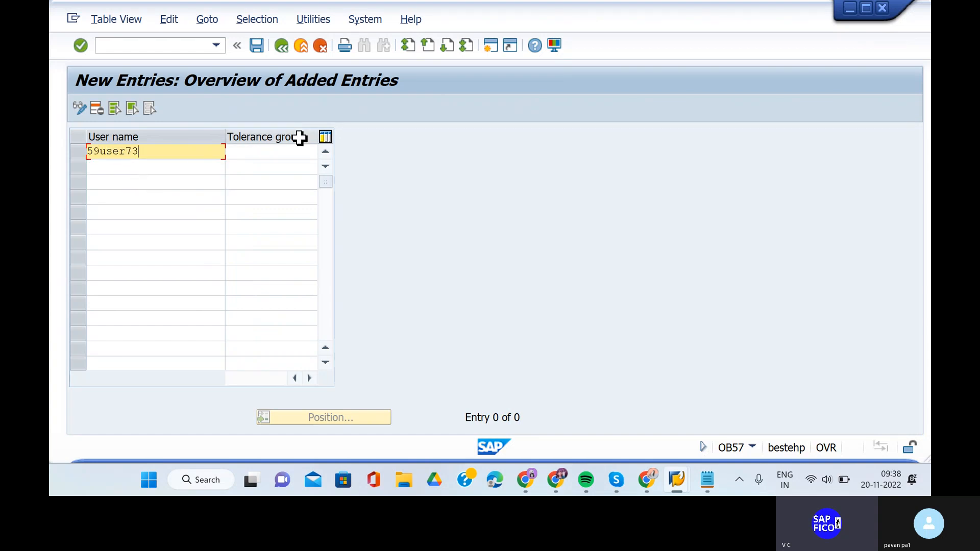
pyautogui.click(300, 151)
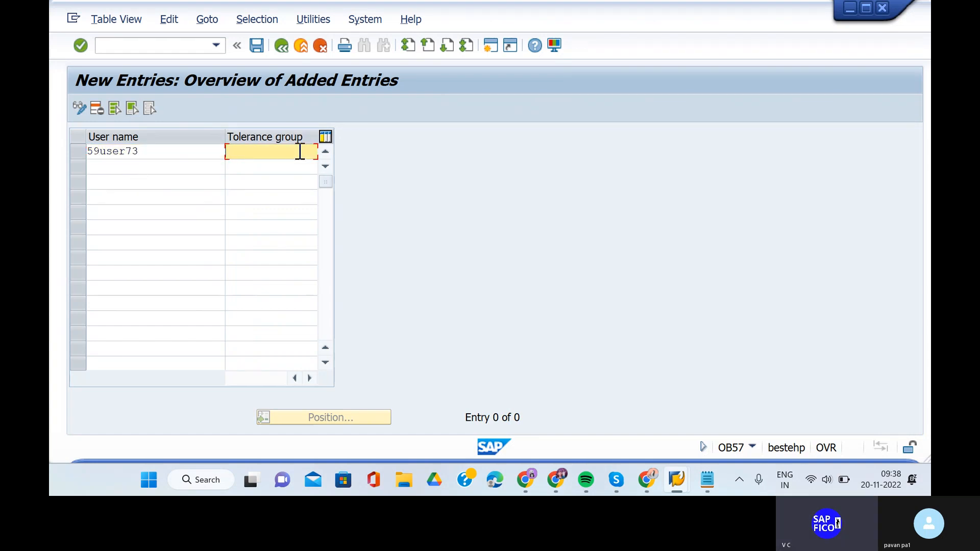
pyautogui.write('k')
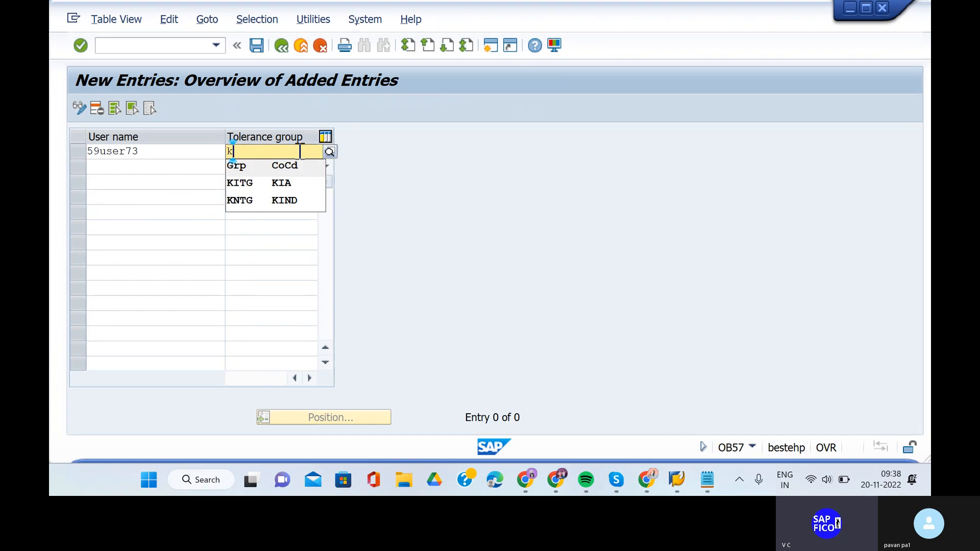
pyautogui.press('BackSpace')
pyautogui.write('sht')
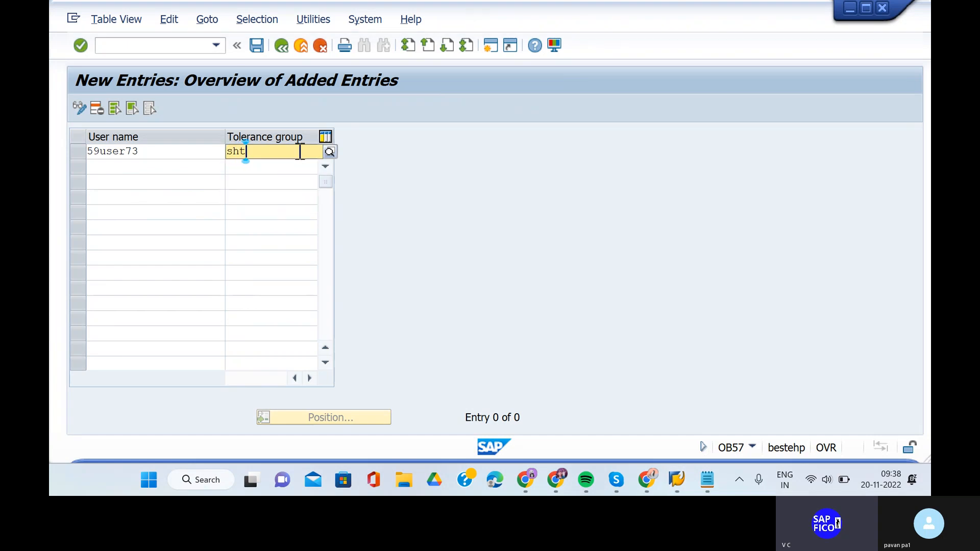
pyautogui.click(275, 184)
pyautogui.press('Return')
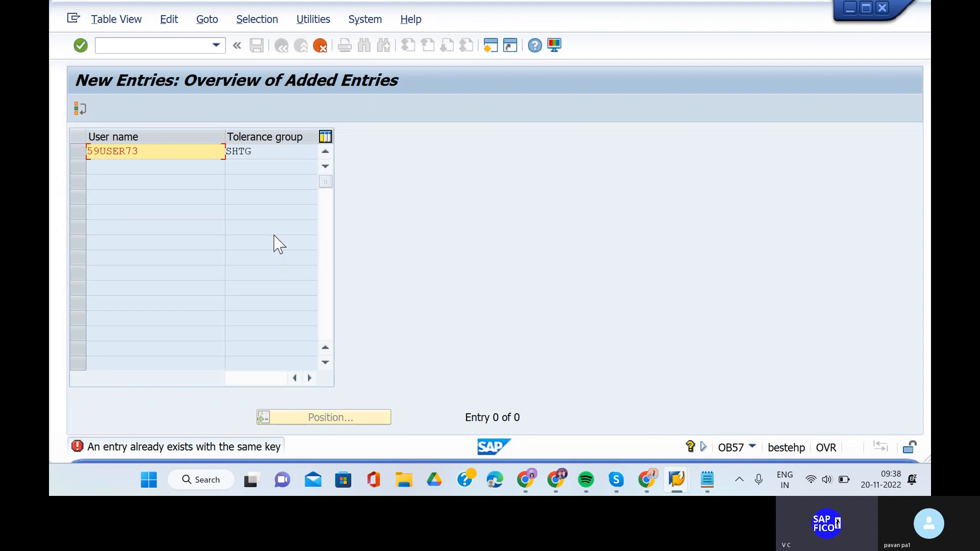
pyautogui.click(321, 47)
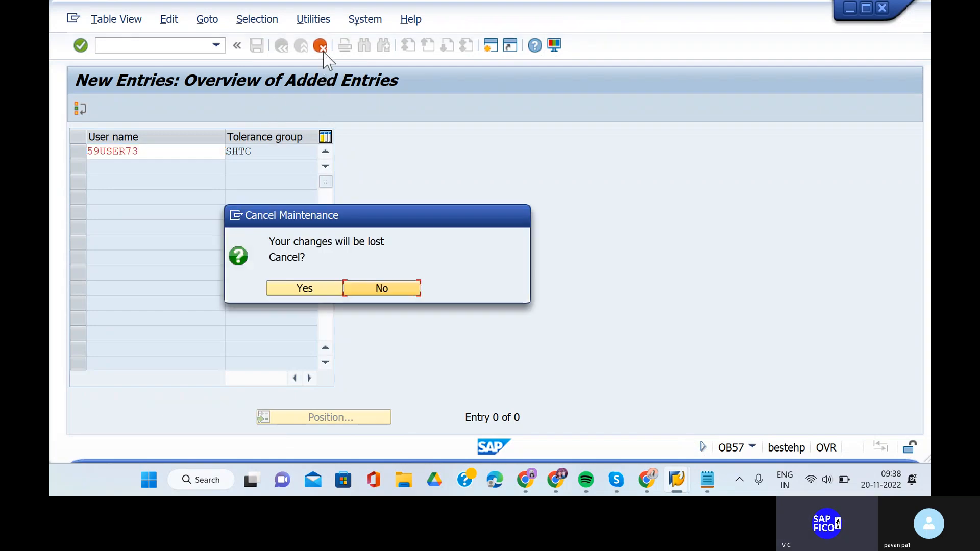
pyautogui.click(305, 289)
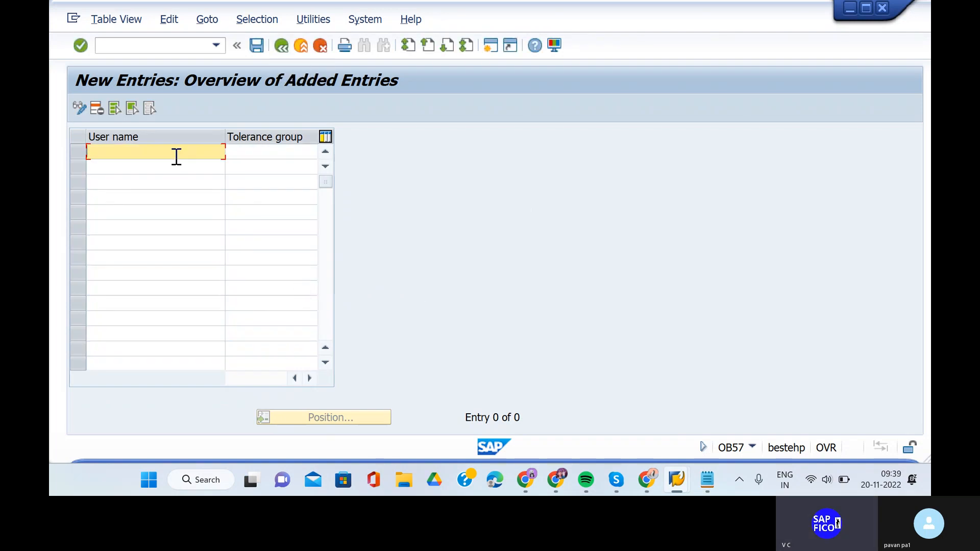
# - Try to add a new entry assigning tolerance group KNTG to 59USER73
pyautogui.write('59us')
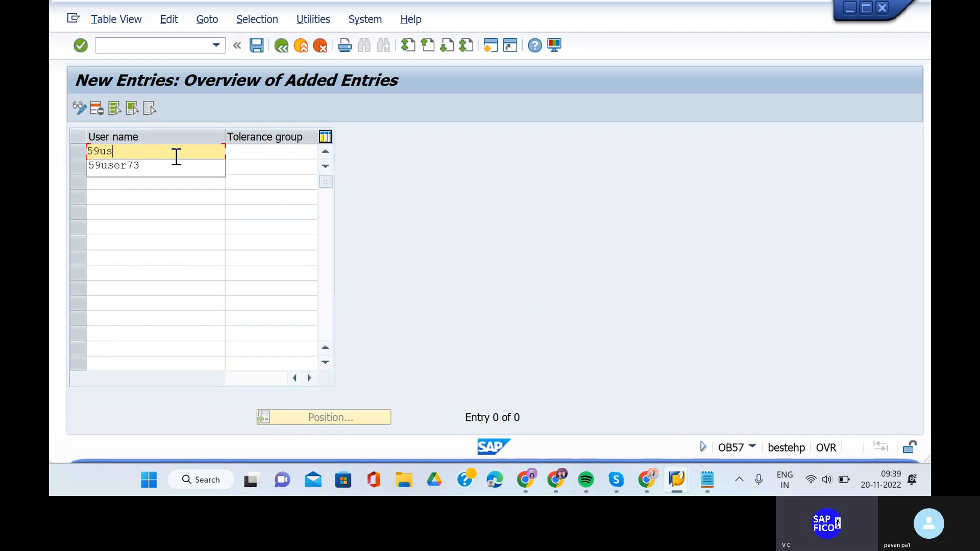
pyautogui.click(150, 179)
pyautogui.doubleClick(147, 154)
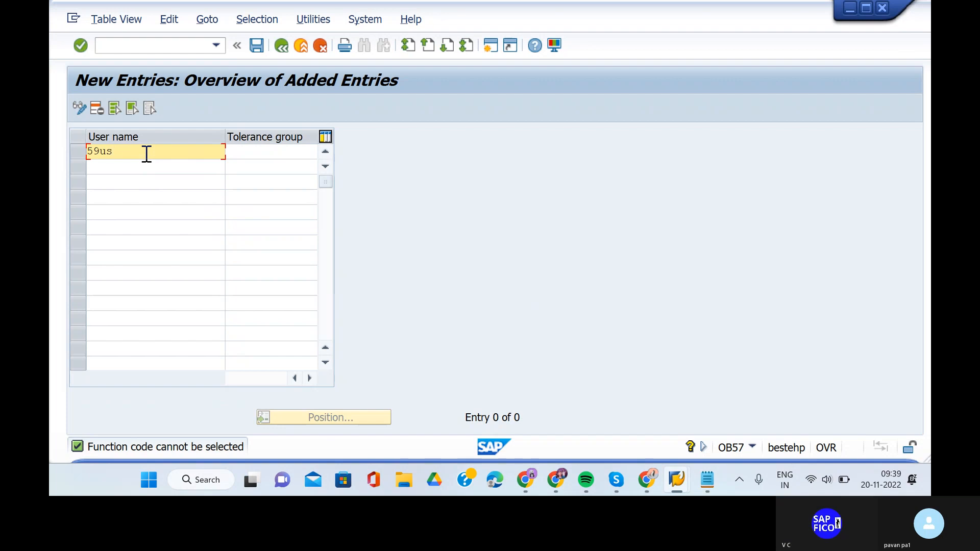
pyautogui.write('er')
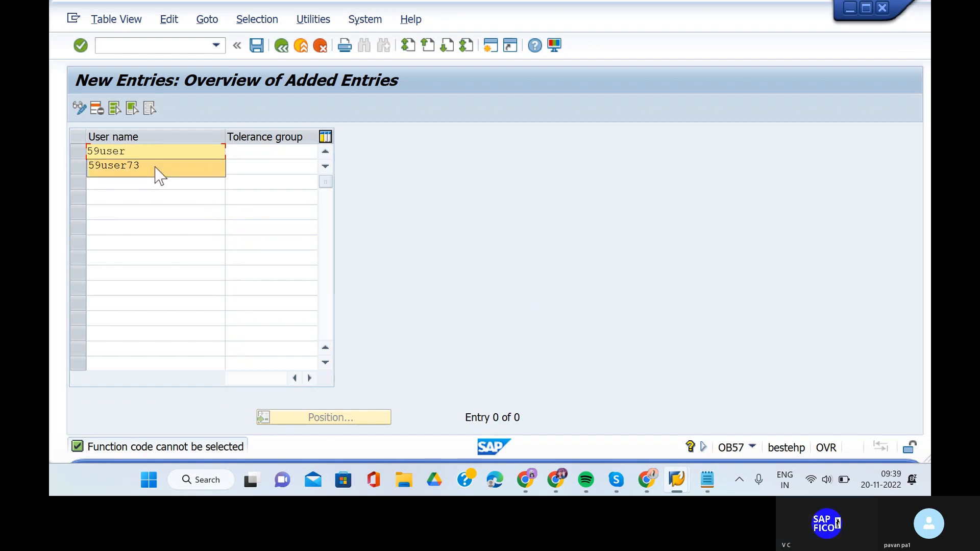
pyautogui.click(157, 166)
pyautogui.click(269, 152)
pyautogui.write('k')
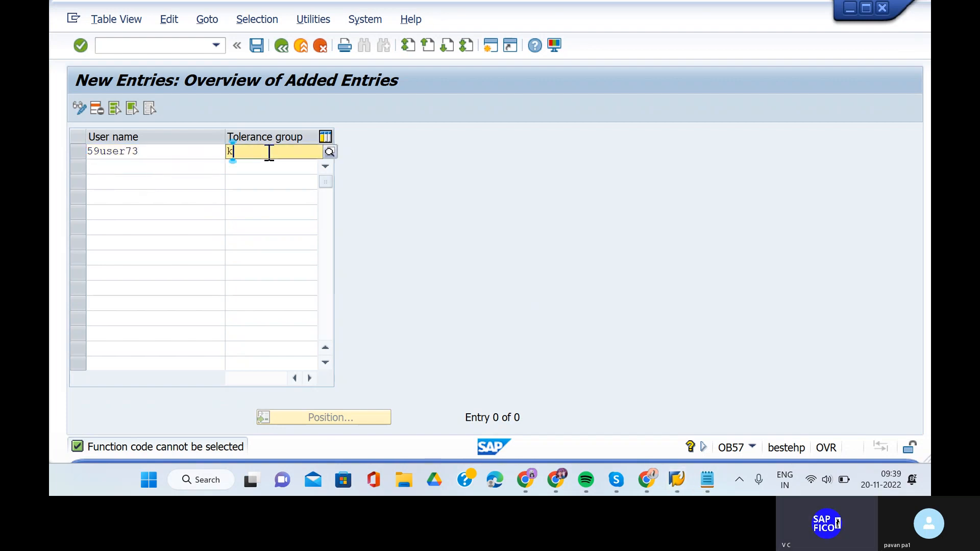
pyautogui.click(269, 203)
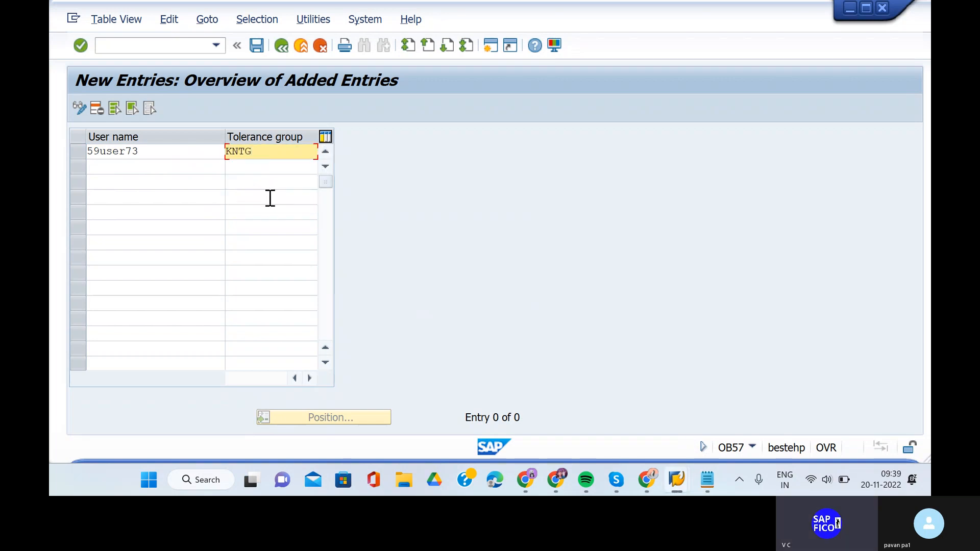
pyautogui.press('Return')
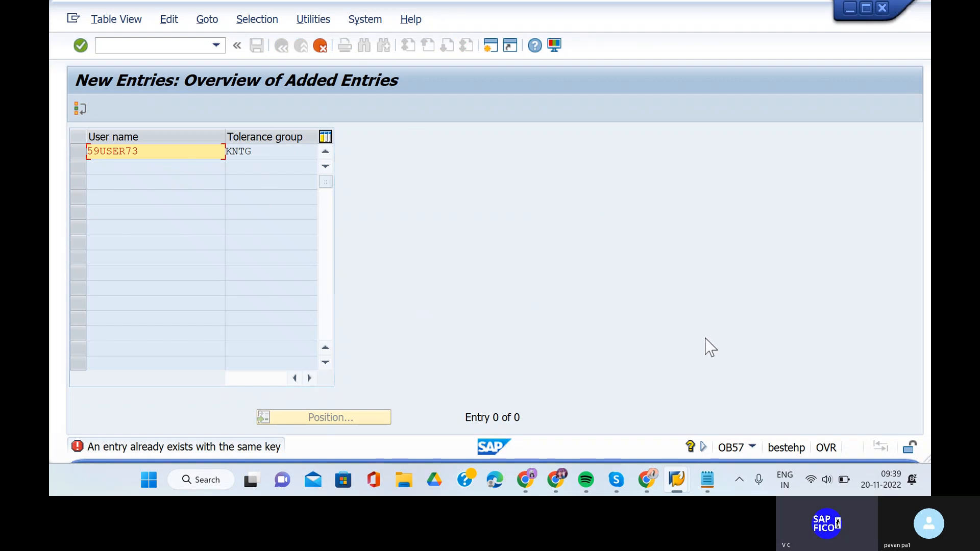
# - Switch to Skype to unmute and re-mute the call microphone, and return to the SAP new entries session
pyautogui.click(616, 477)
pyautogui.click(442, 435)
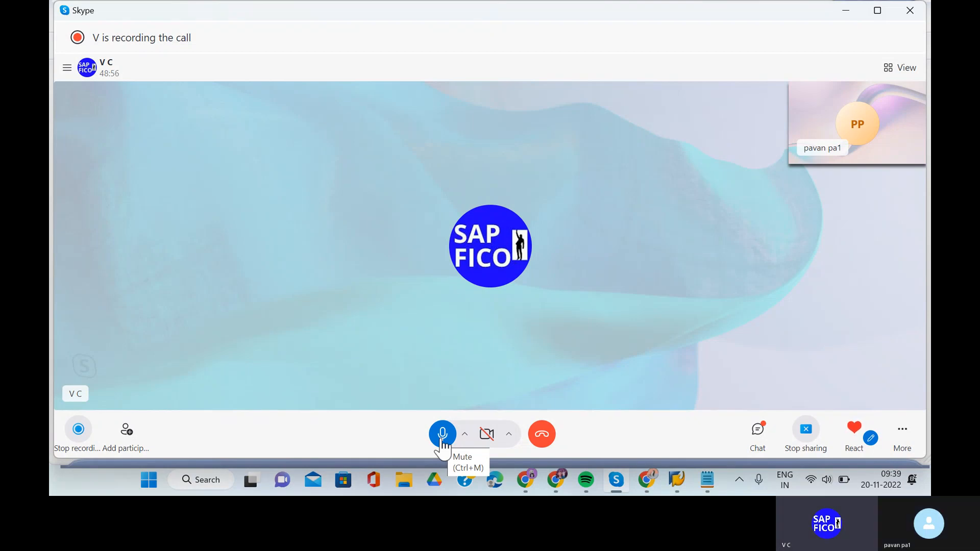
pyautogui.click(442, 435)
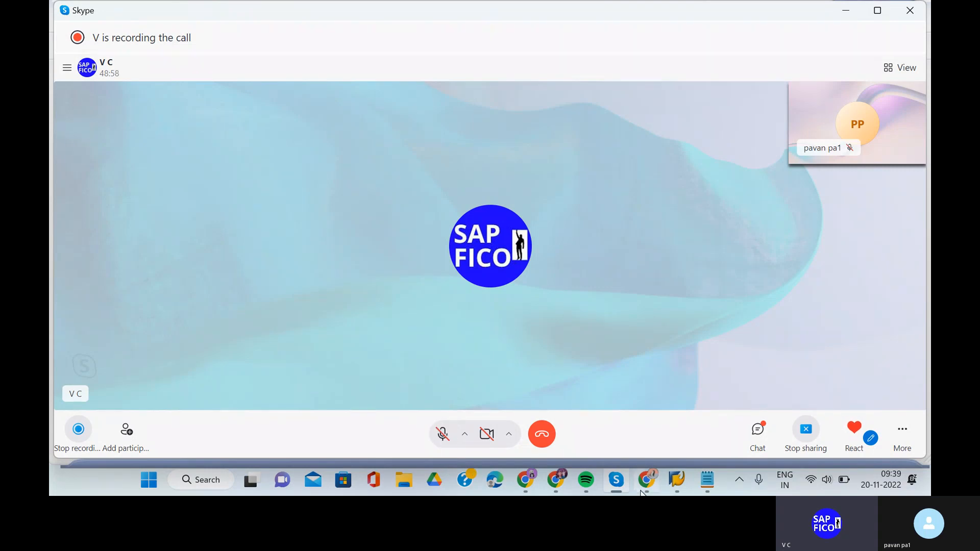
pyautogui.click(681, 487)
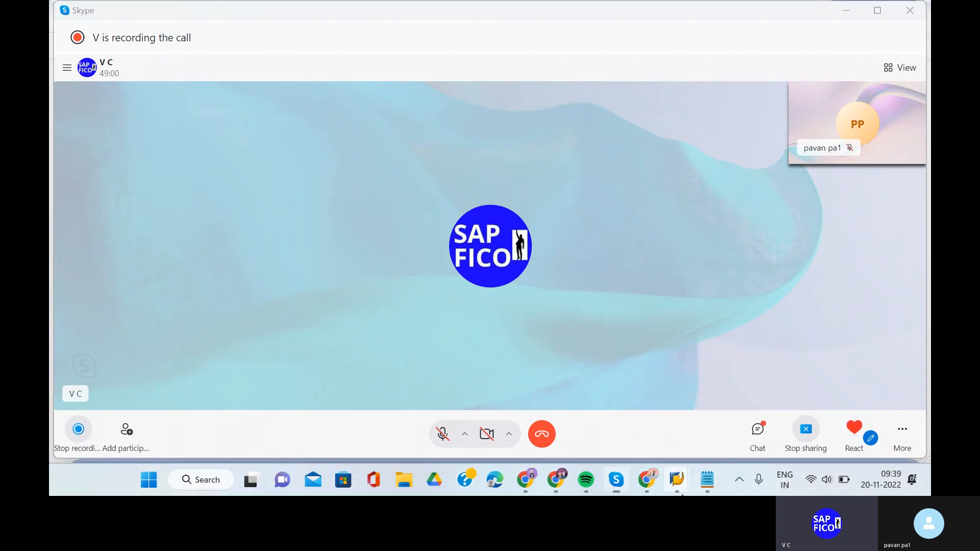
pyautogui.click(766, 321)
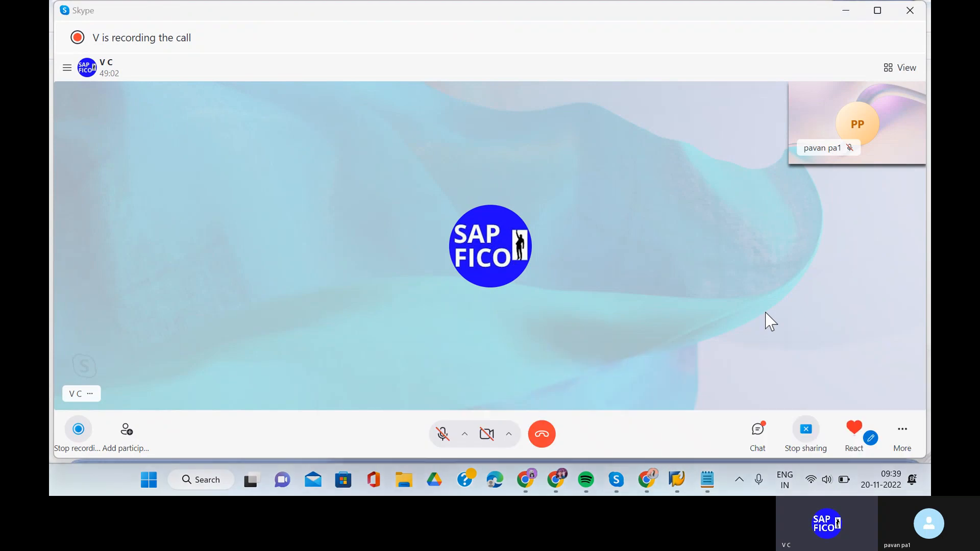
pyautogui.click(679, 480)
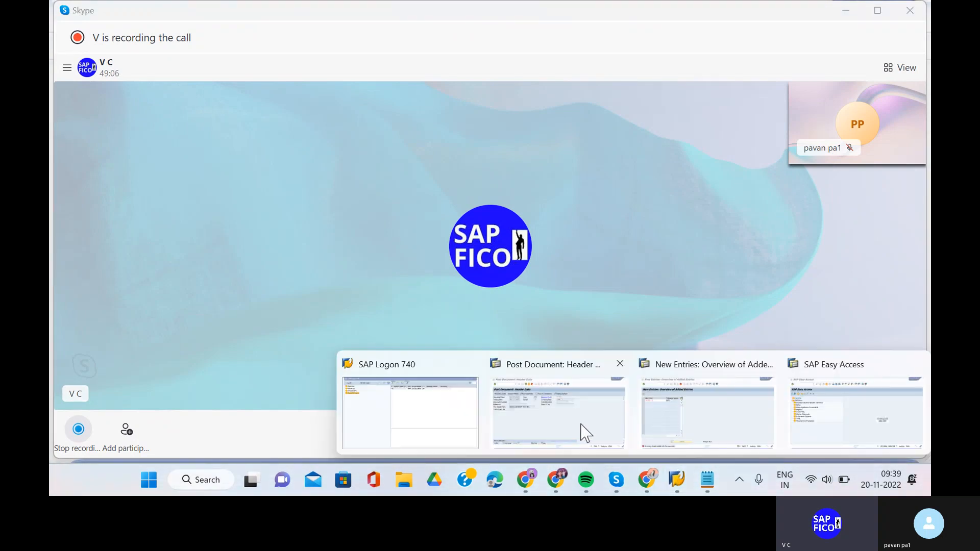
pyautogui.moveTo(586, 433)
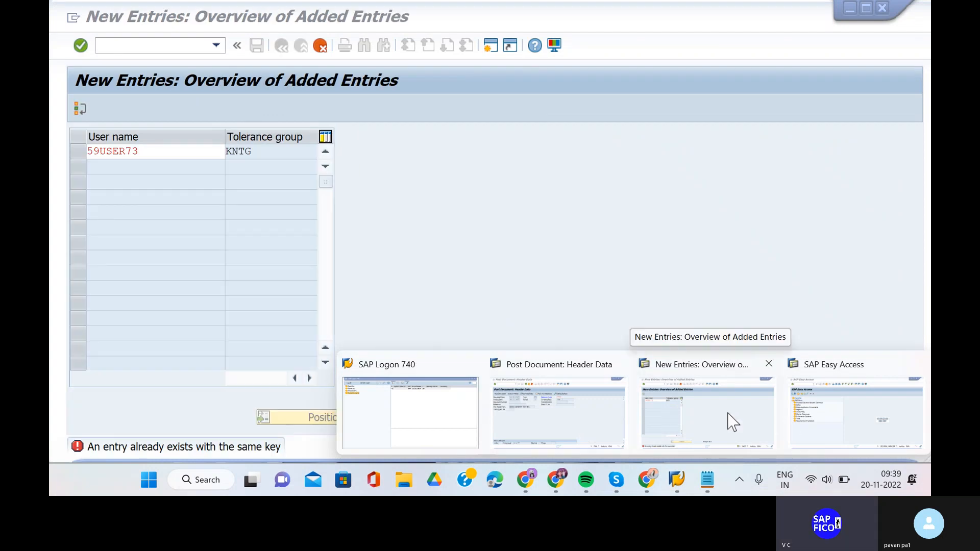
pyautogui.click(729, 416)
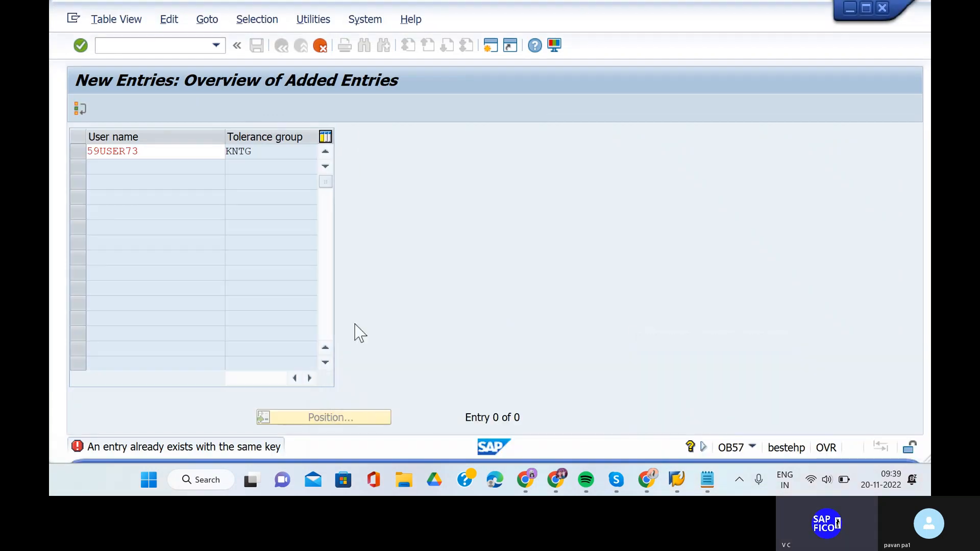
# - Discard the pending new entry for 59USER73 and return to the user tolerance group assignment overview
pyautogui.click(320, 46)
pyautogui.click(290, 293)
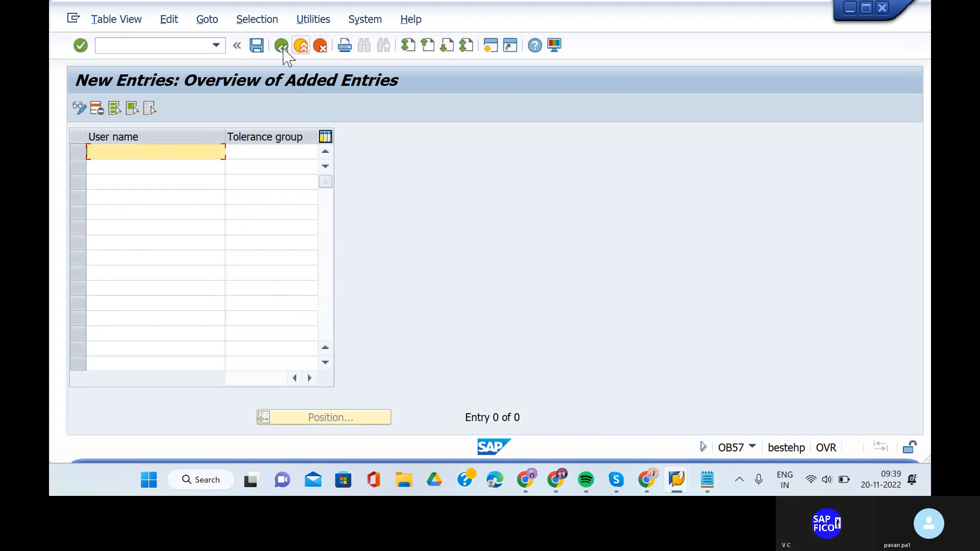
pyautogui.click(282, 47)
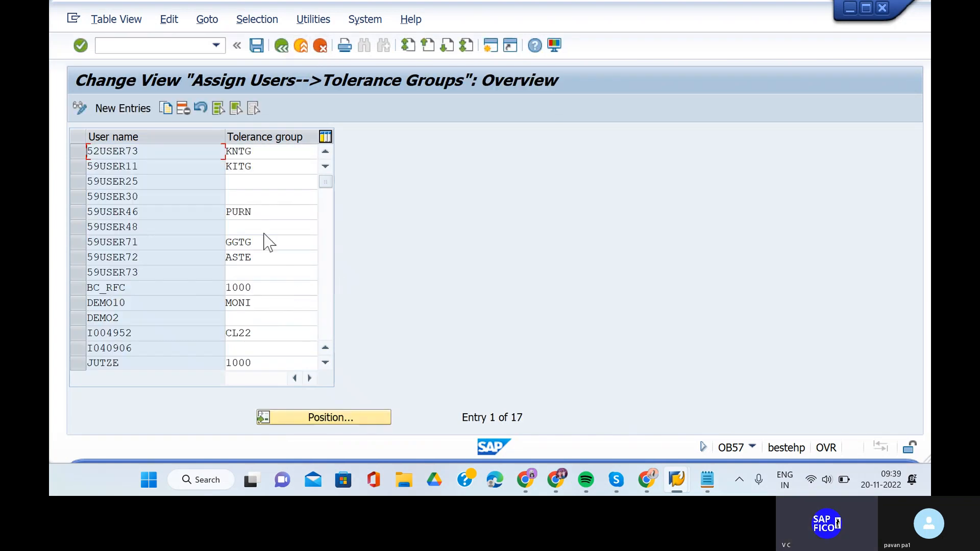
# - Clear the tolerance group assigned to 52USER73
pyautogui.click(264, 155)
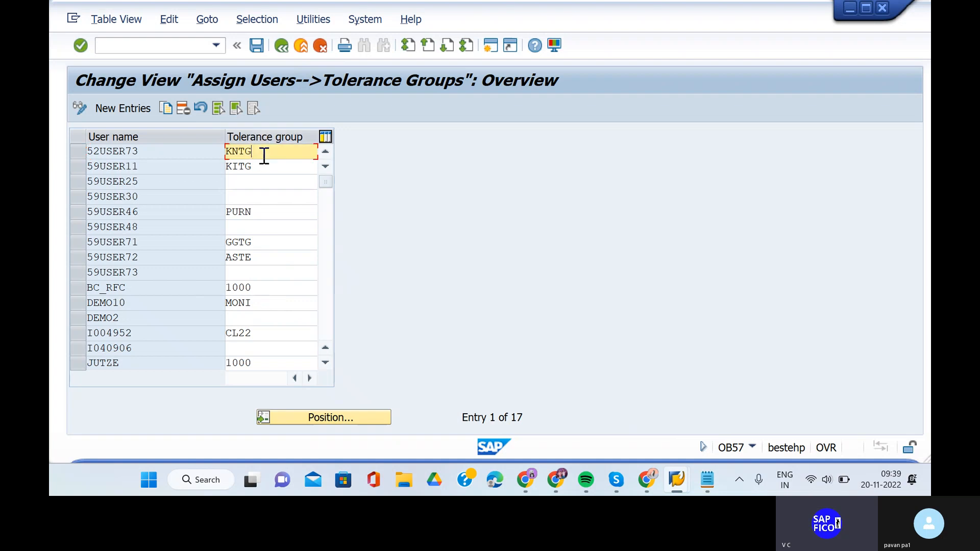
pyautogui.press('BackSpace')
pyautogui.press('BackSpace')
pyautogui.press('BackSpace')
pyautogui.press('BackSpace')
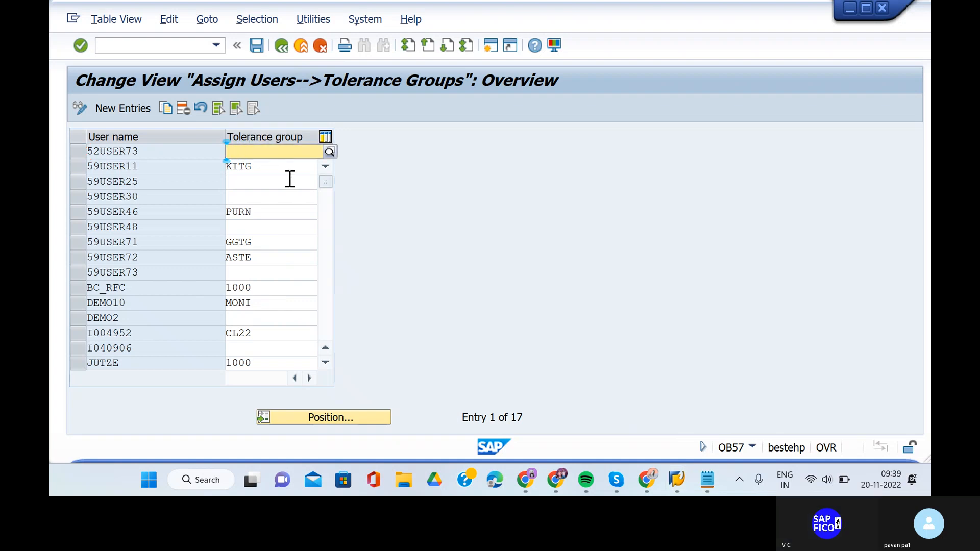
pyautogui.press('Return')
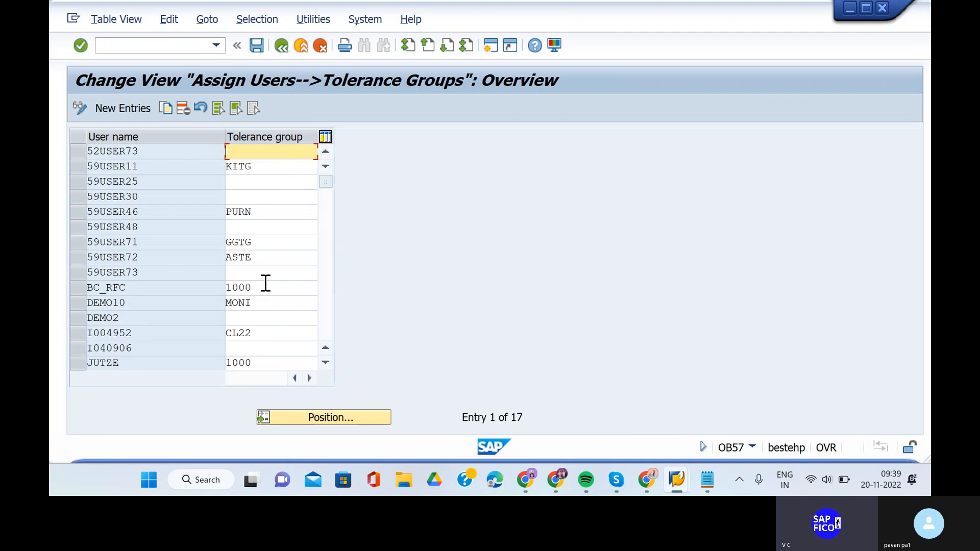
# - Assign tolerance group SHTG to 59USER73 and save the user assignments
pyautogui.click(257, 272)
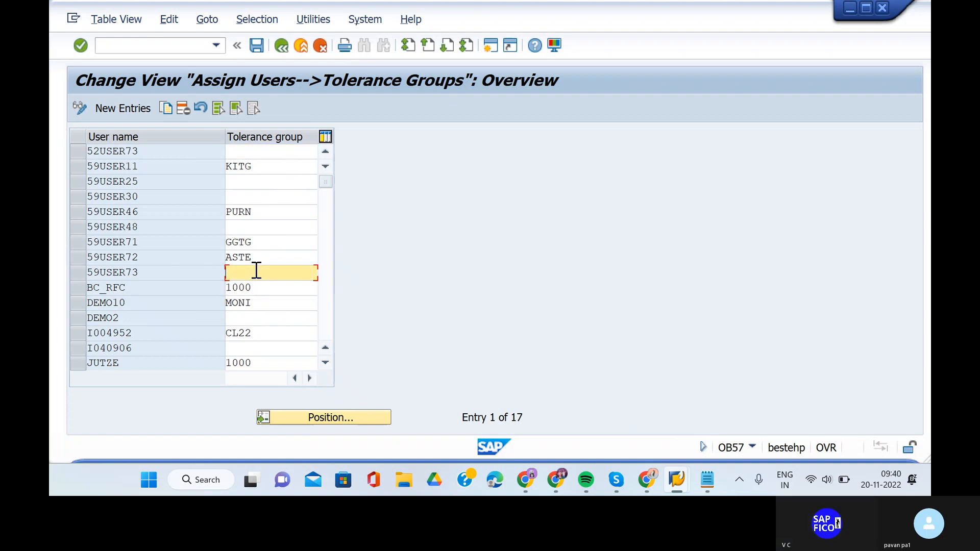
pyautogui.write('sh')
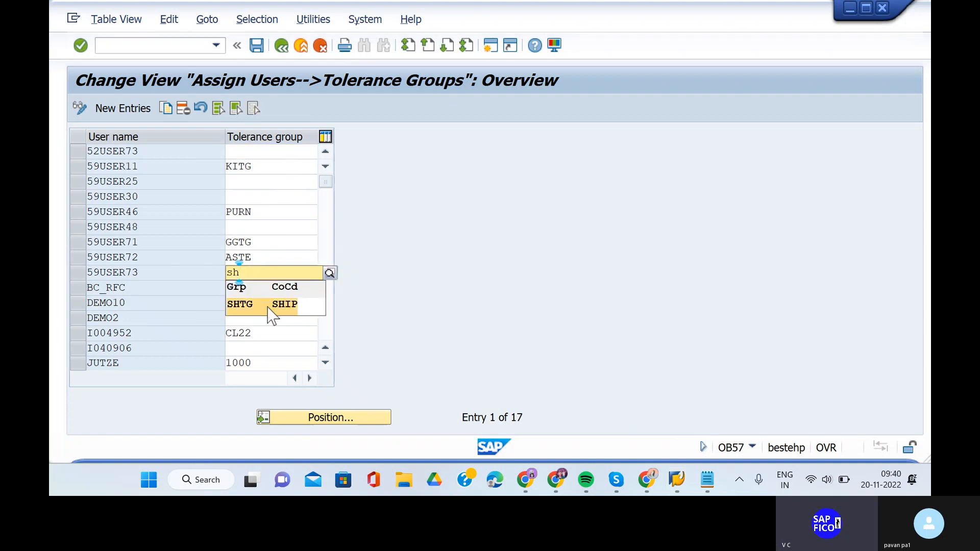
pyautogui.click(267, 303)
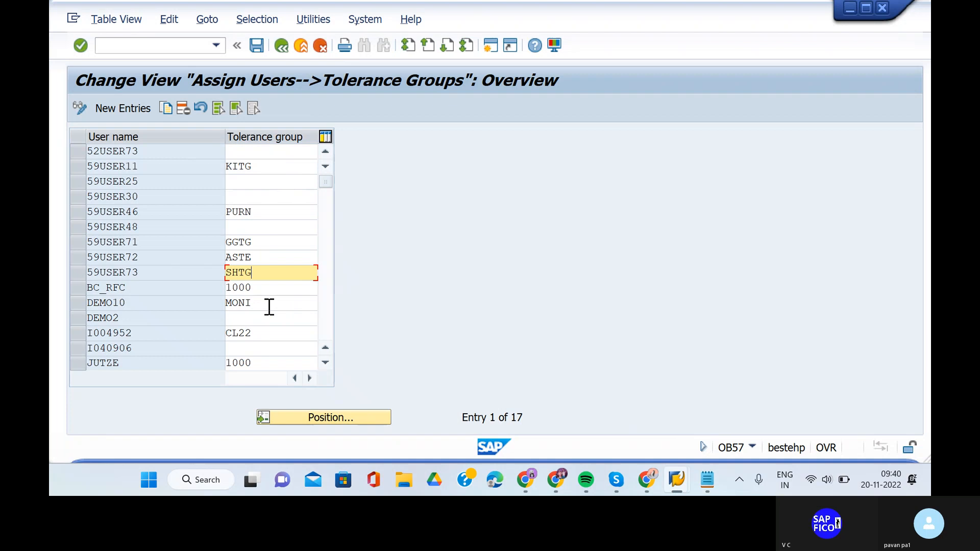
pyautogui.click(256, 46)
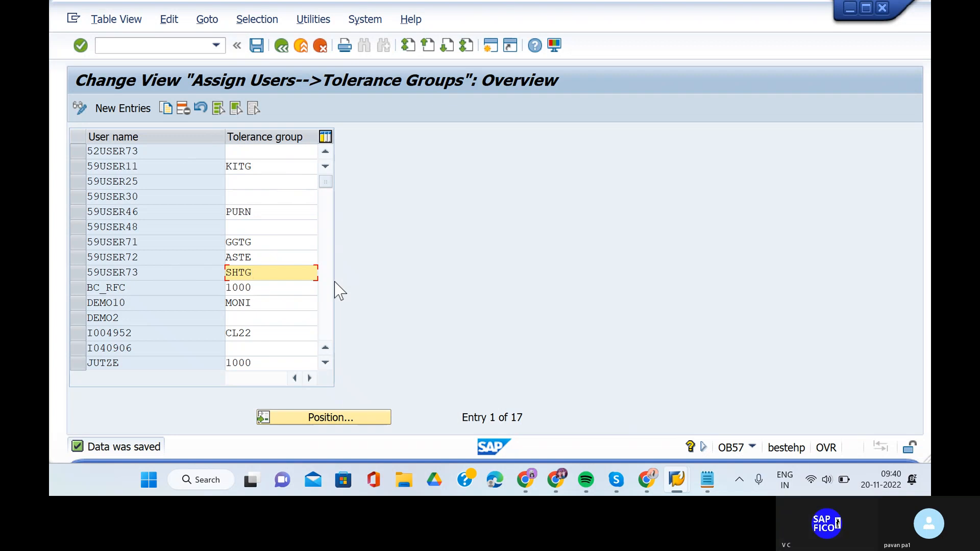
pyautogui.click(827, 102)
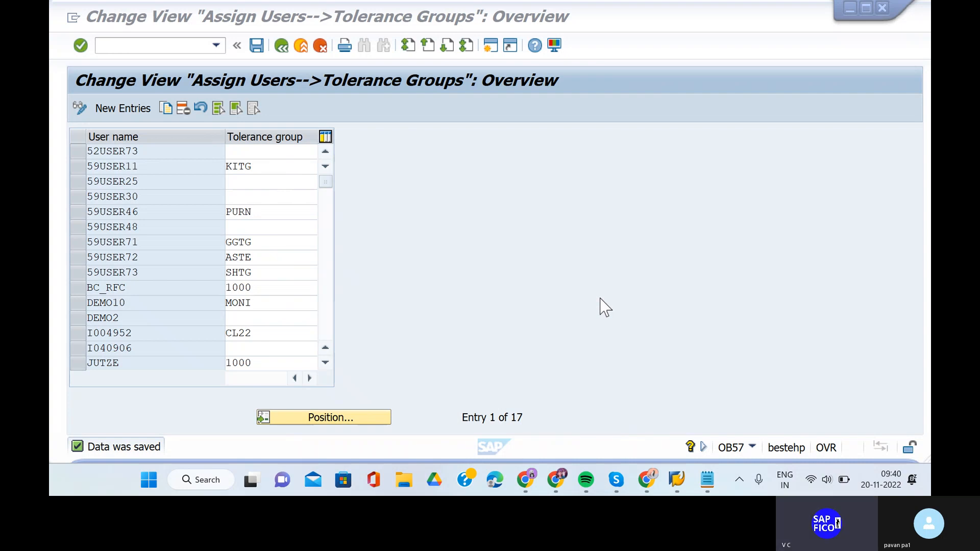
# - Switch to Skype to unmute and re-mute the call microphone, and go to the SAP FB01 document header session
pyautogui.moveTo(686, 479)
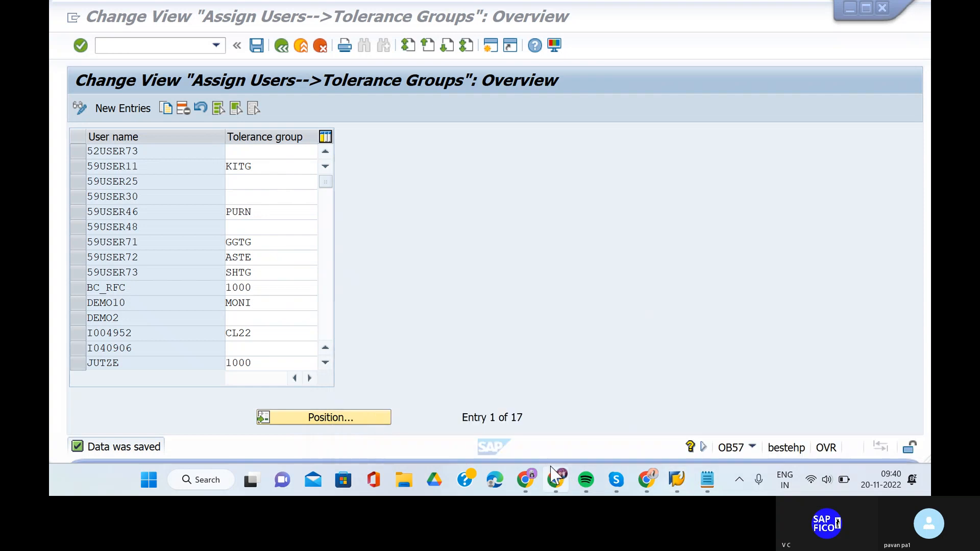
pyautogui.click(628, 491)
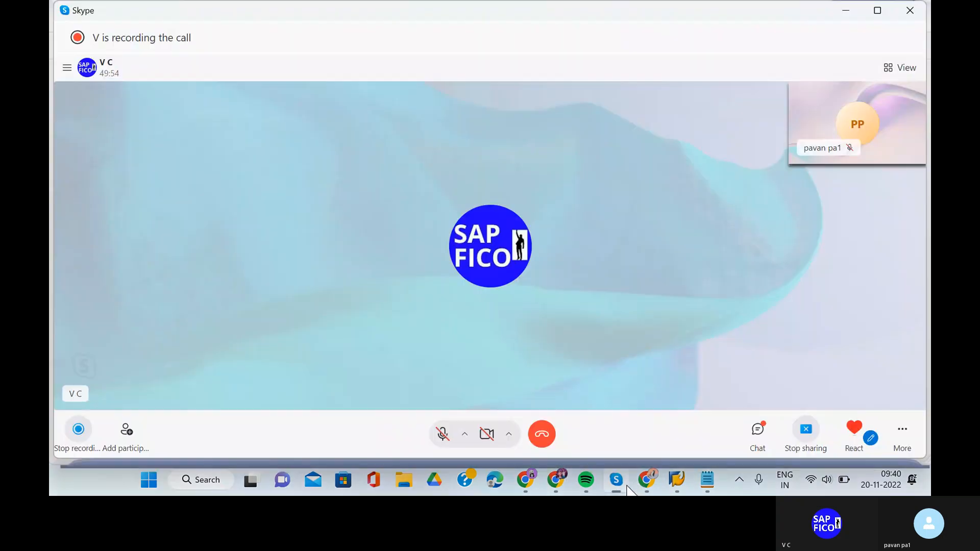
pyautogui.click(443, 438)
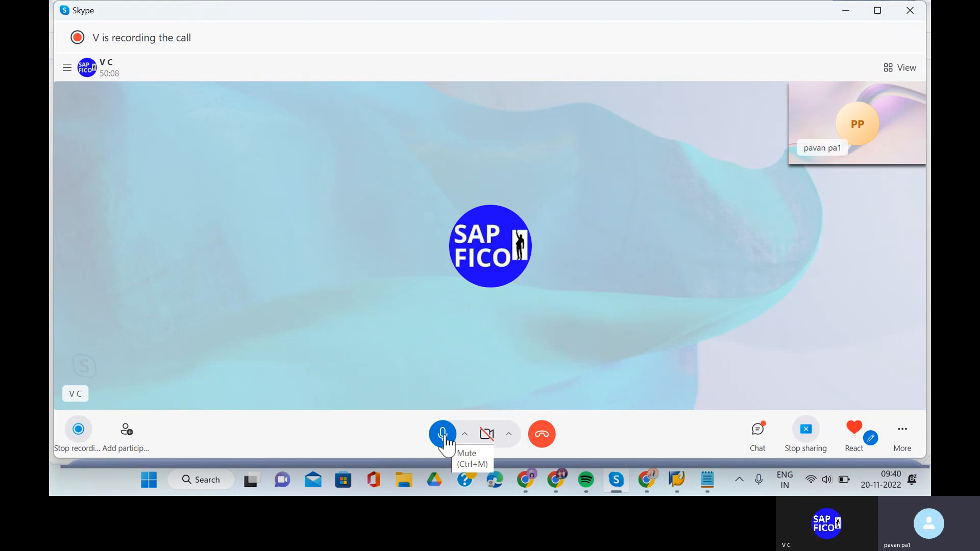
pyautogui.click(444, 435)
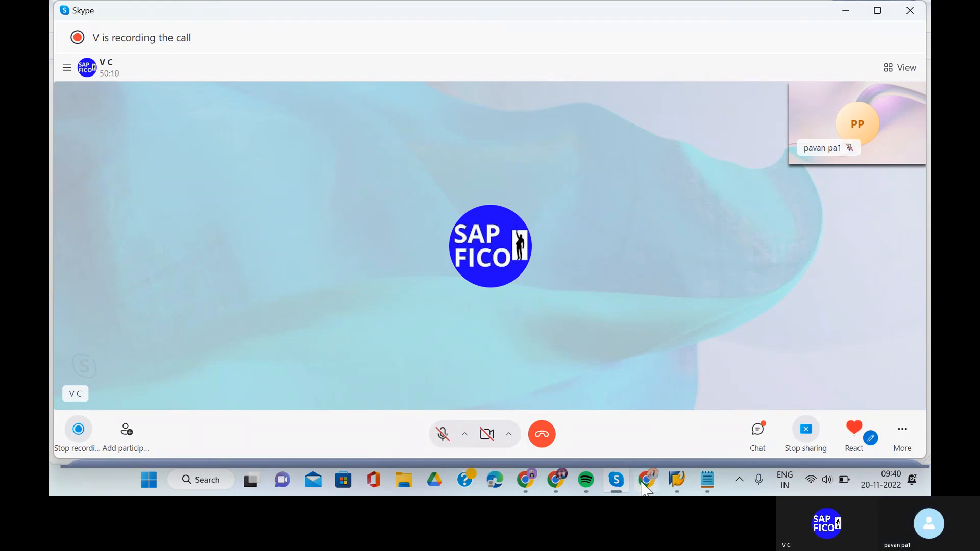
pyautogui.moveTo(675, 485)
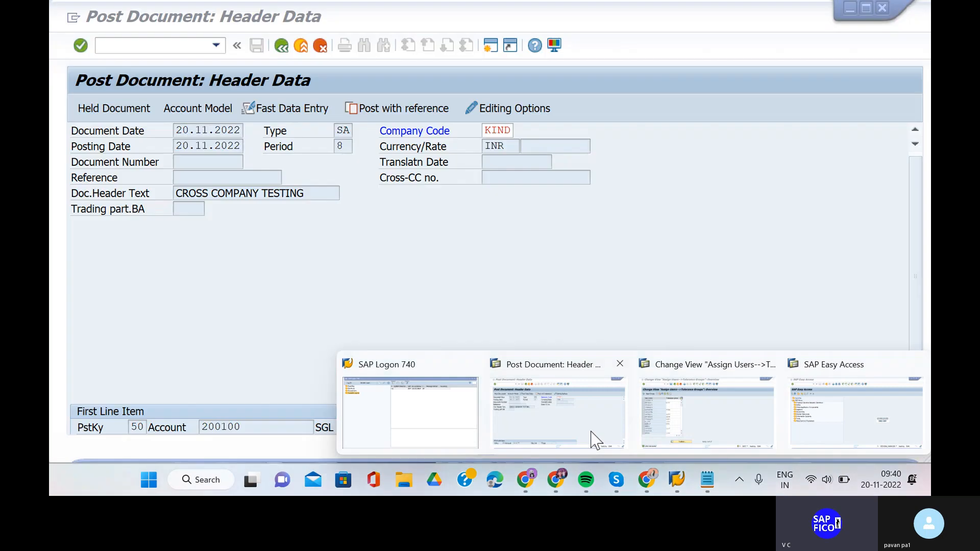
pyautogui.click(592, 440)
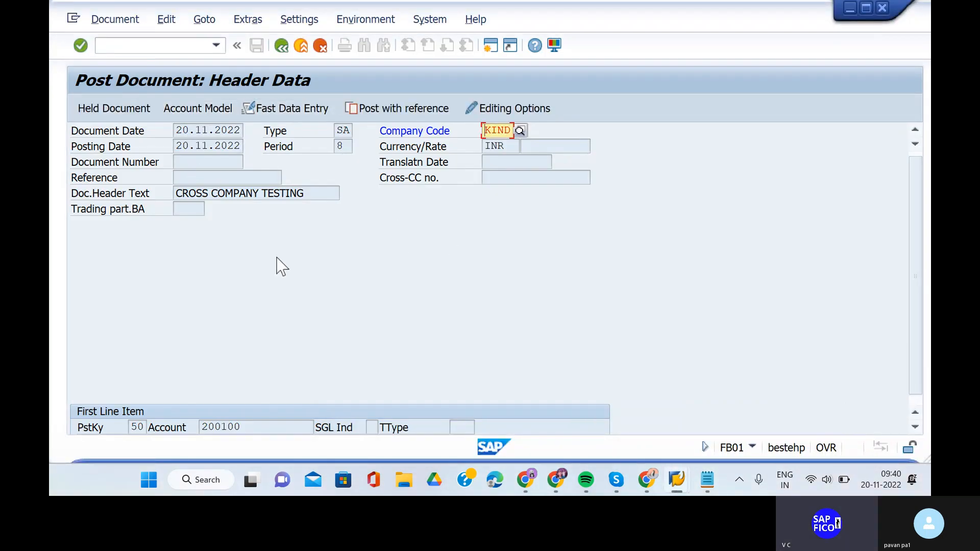
# - Switch to the OB57 user assignment session and open transaction OBA4 there with /noba4
pyautogui.moveTo(665, 489)
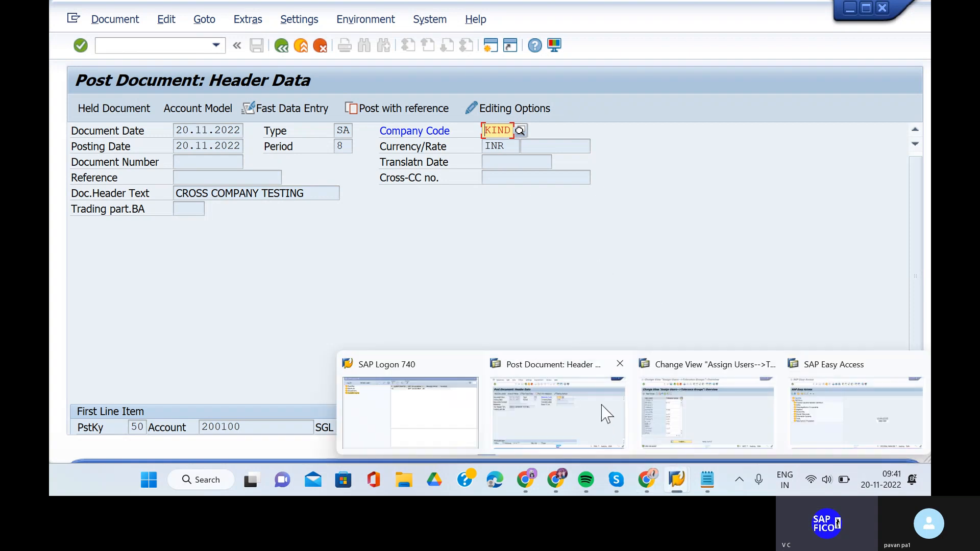
pyautogui.click(672, 412)
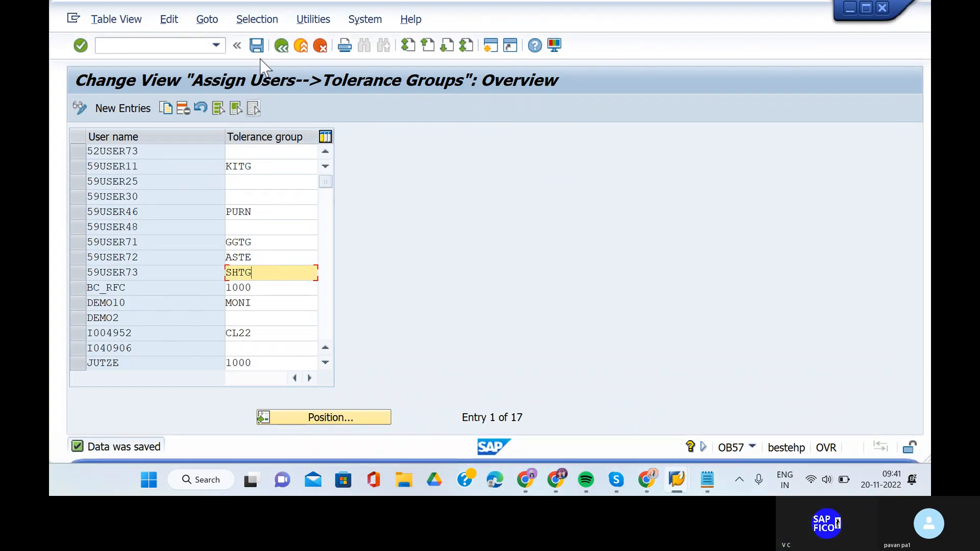
pyautogui.click(156, 44)
pyautogui.write('/nob')
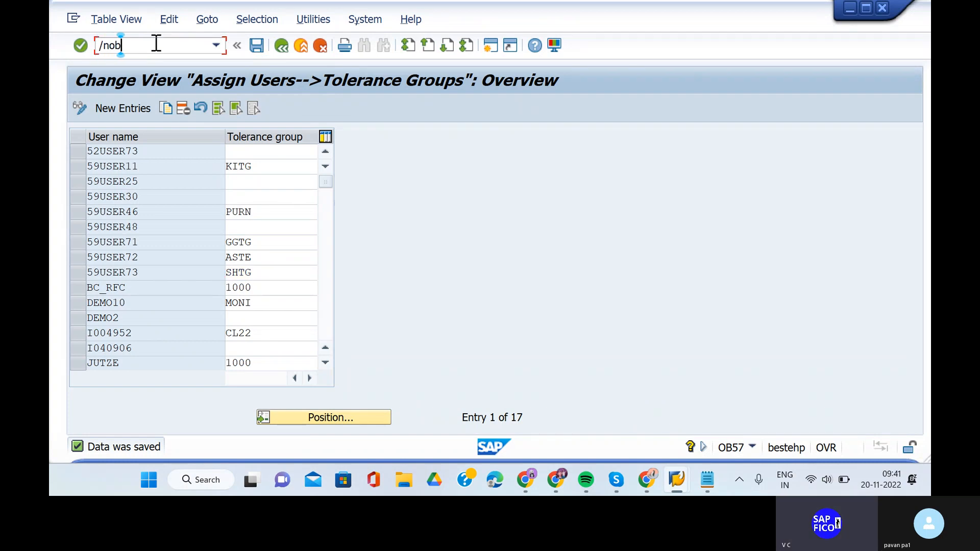
pyautogui.write('a4')
pyautogui.press('Return')
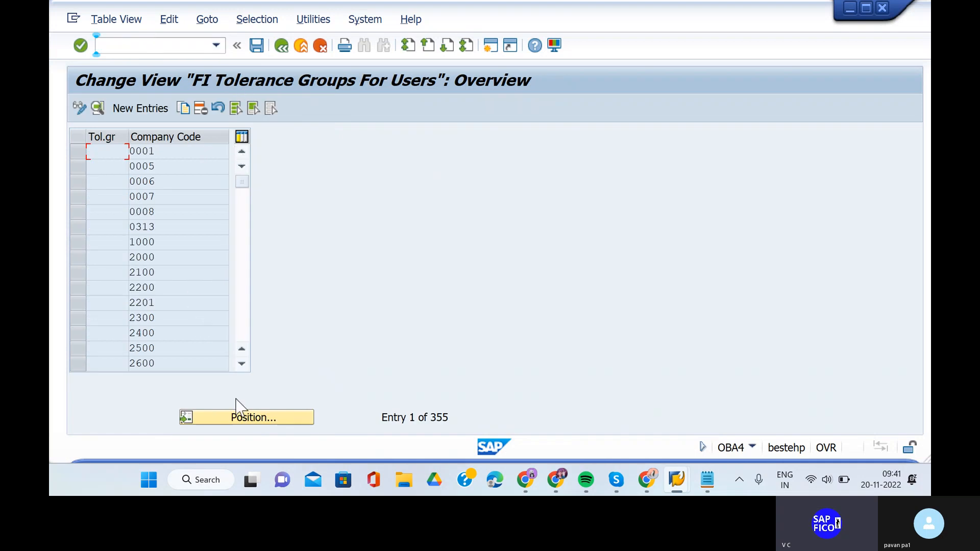
# - Examine the posting limits of tolerance group KNTG for company code KIND and SHTG for company code SHIP
pyautogui.click(243, 426)
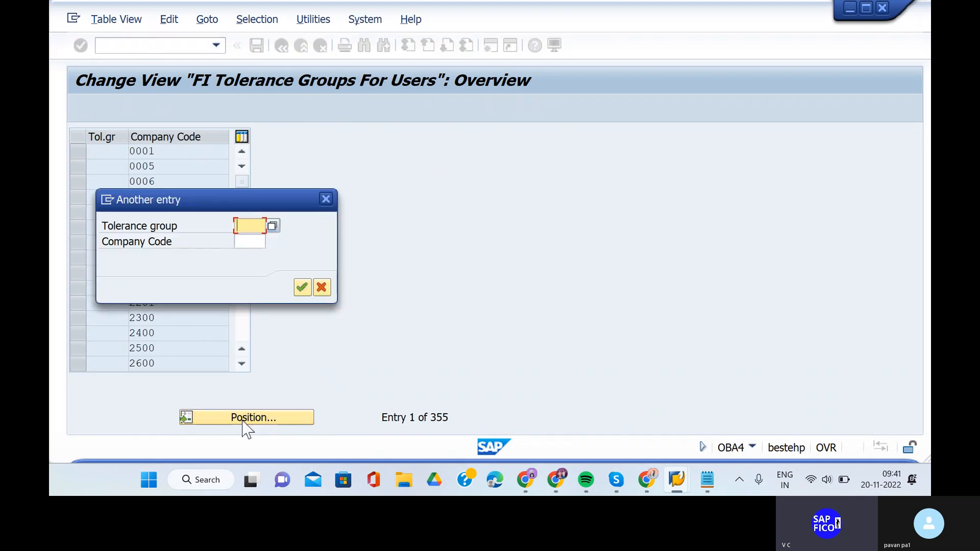
pyautogui.write('ki')
pyautogui.press('Return')
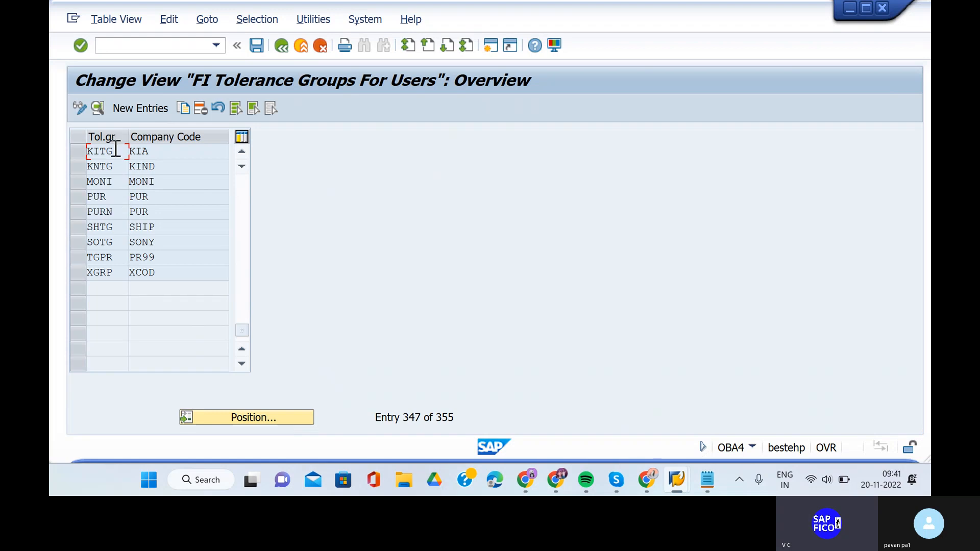
pyautogui.doubleClick(114, 170)
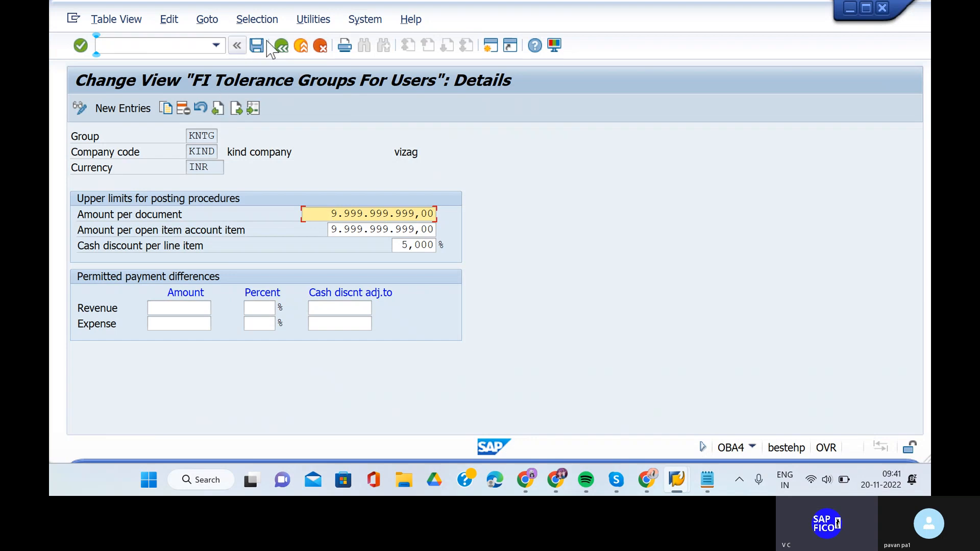
pyautogui.click(281, 49)
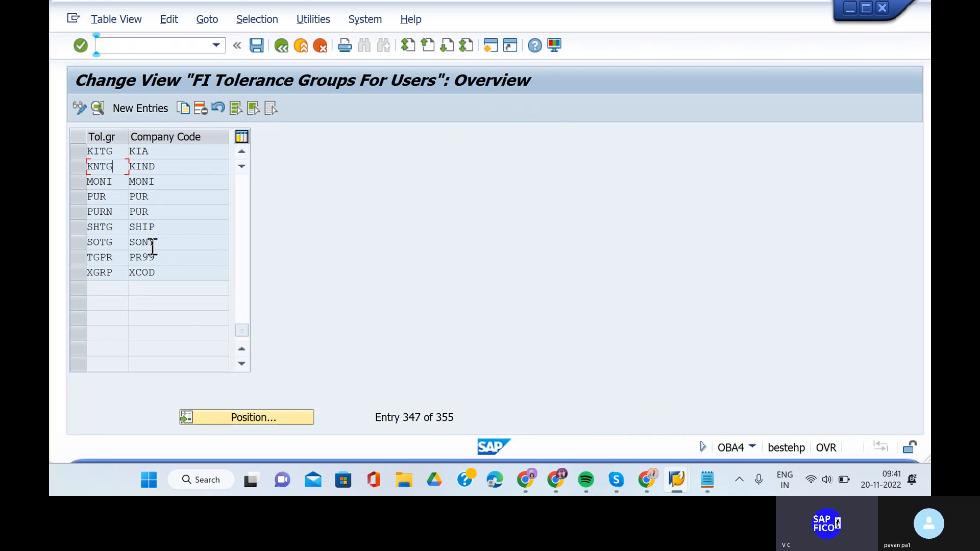
pyautogui.doubleClick(116, 227)
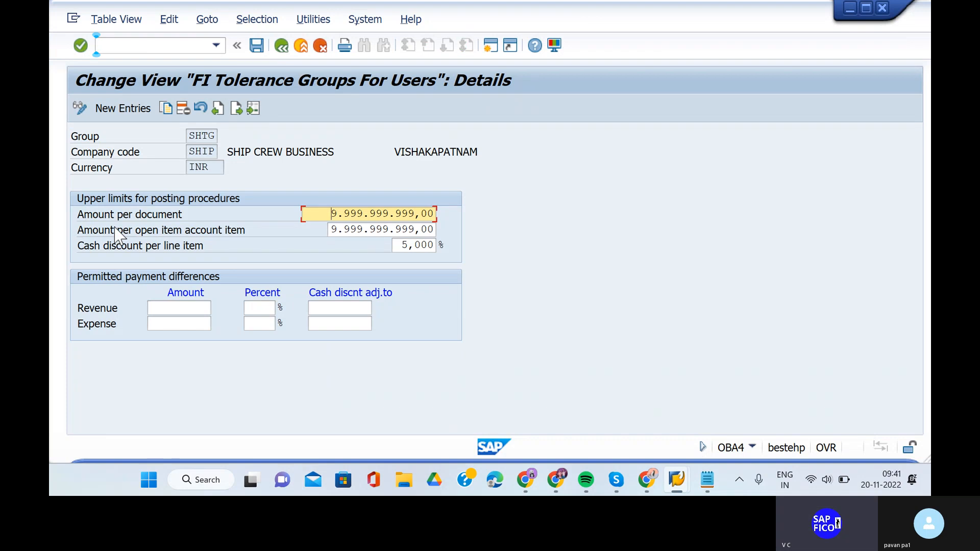
pyautogui.click(80, 108)
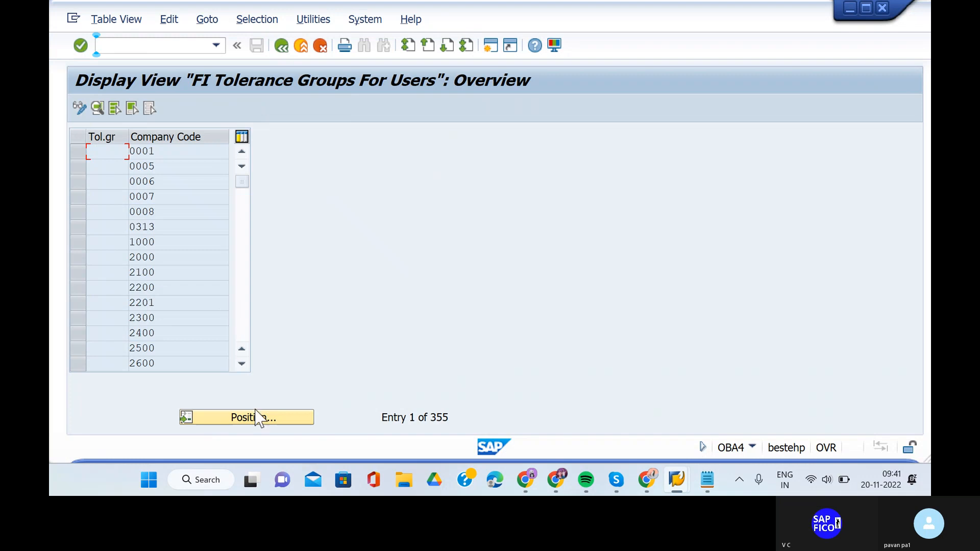
pyautogui.click(257, 416)
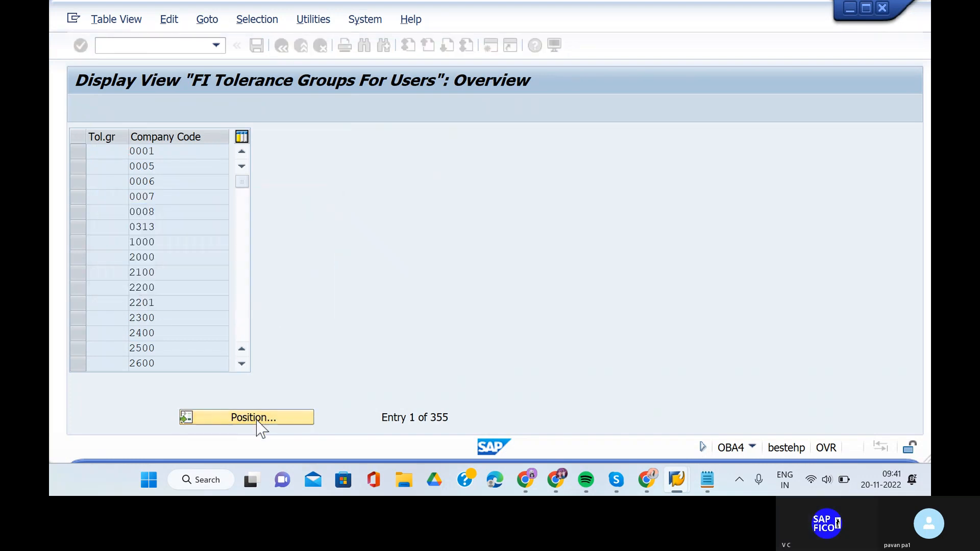
pyautogui.click(78, 151)
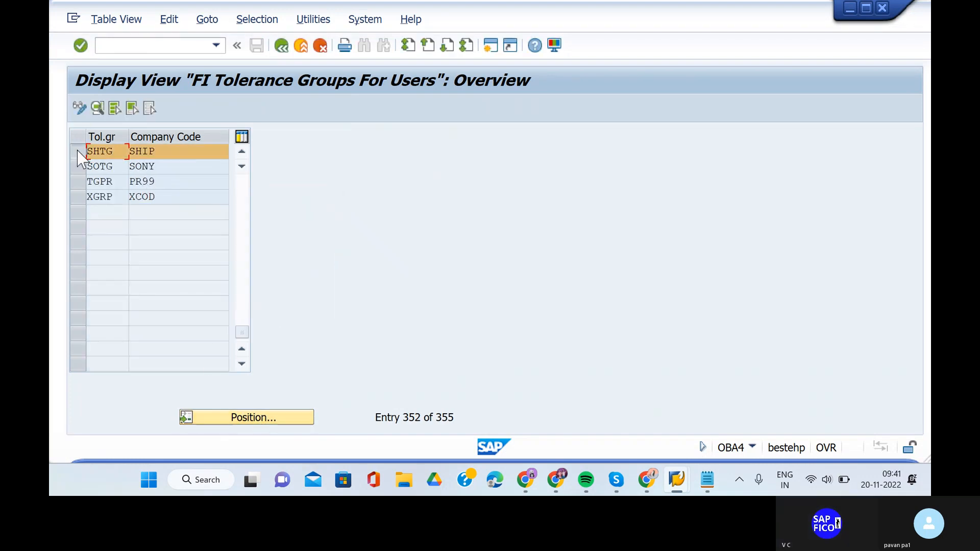
pyautogui.click(283, 48)
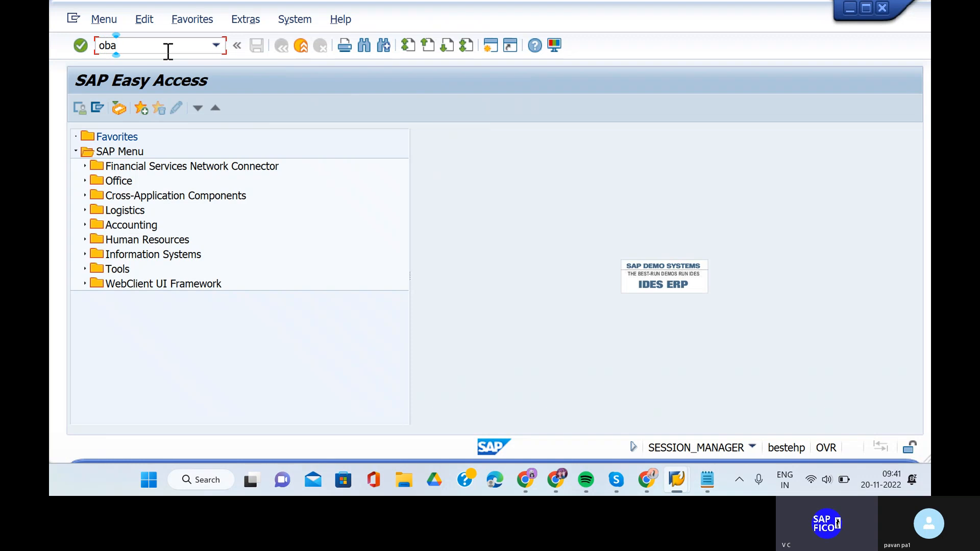
# - Reopen OBA4 in change mode and delete the tolerance group entry SHTG for company code SHIP
pyautogui.press('Return')
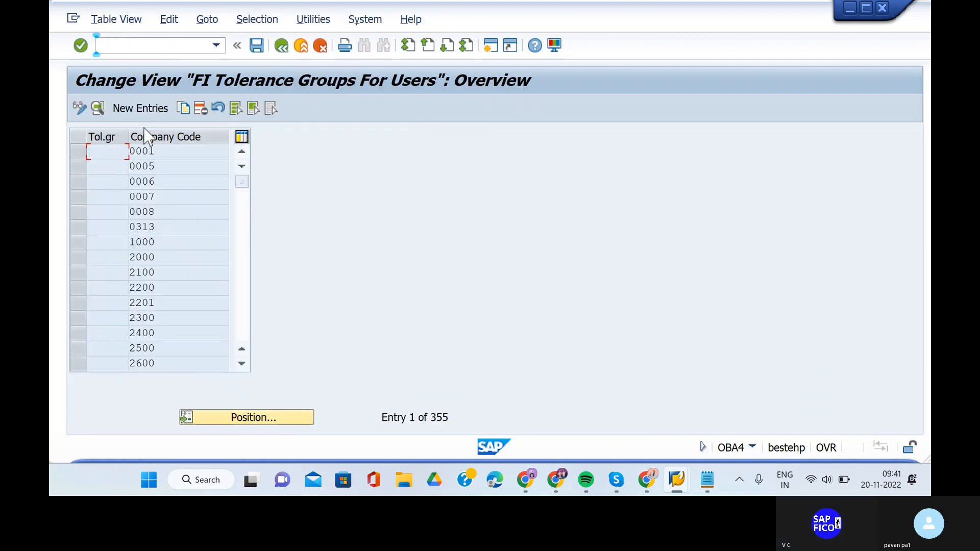
pyautogui.click(239, 420)
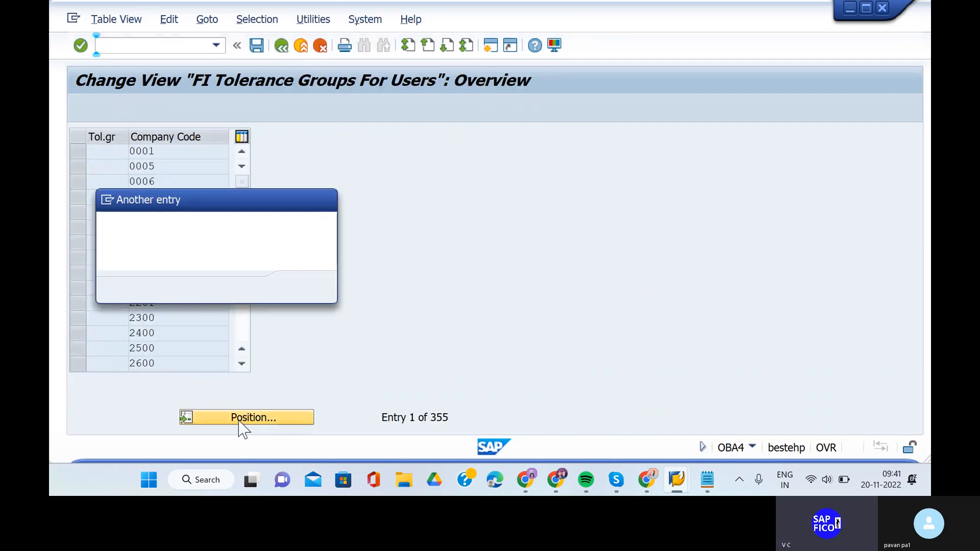
pyautogui.press('Return')
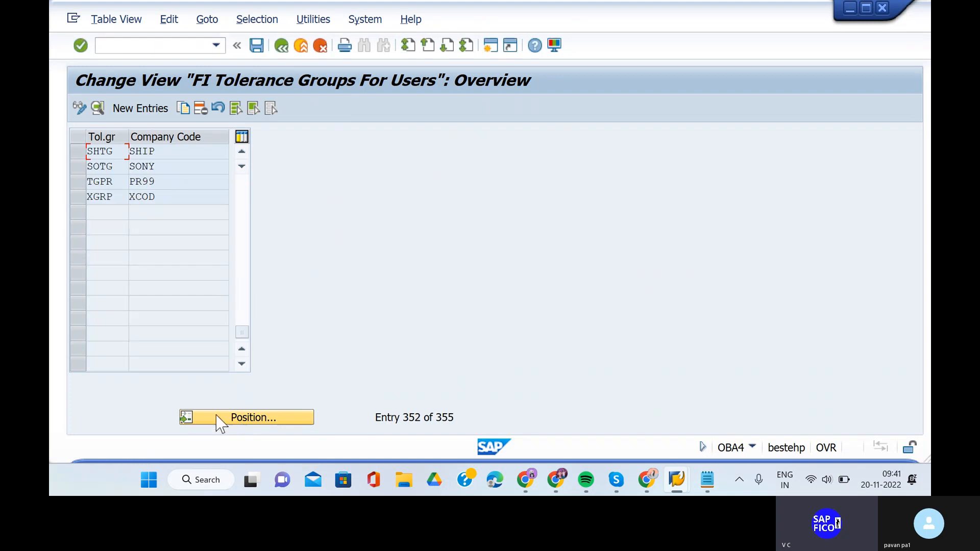
pyautogui.click(72, 152)
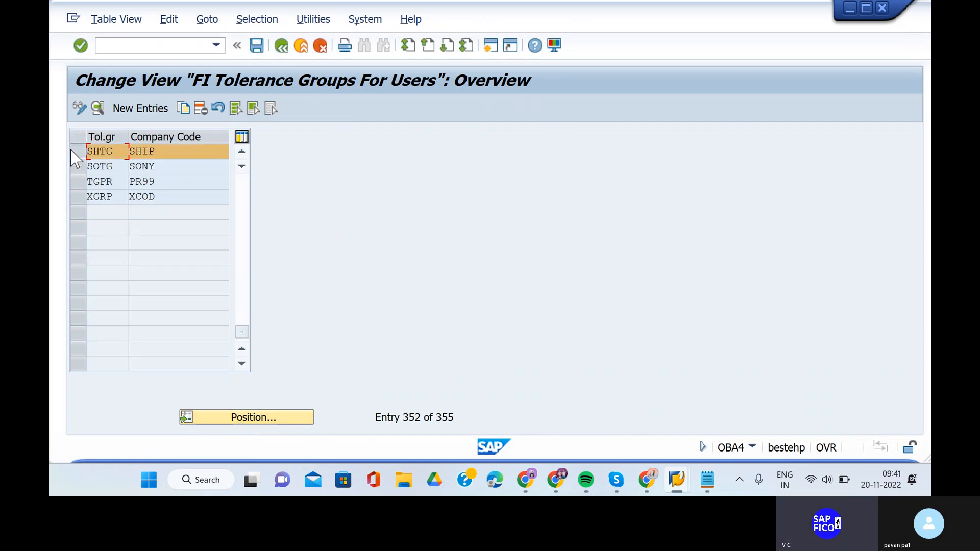
pyautogui.click(201, 109)
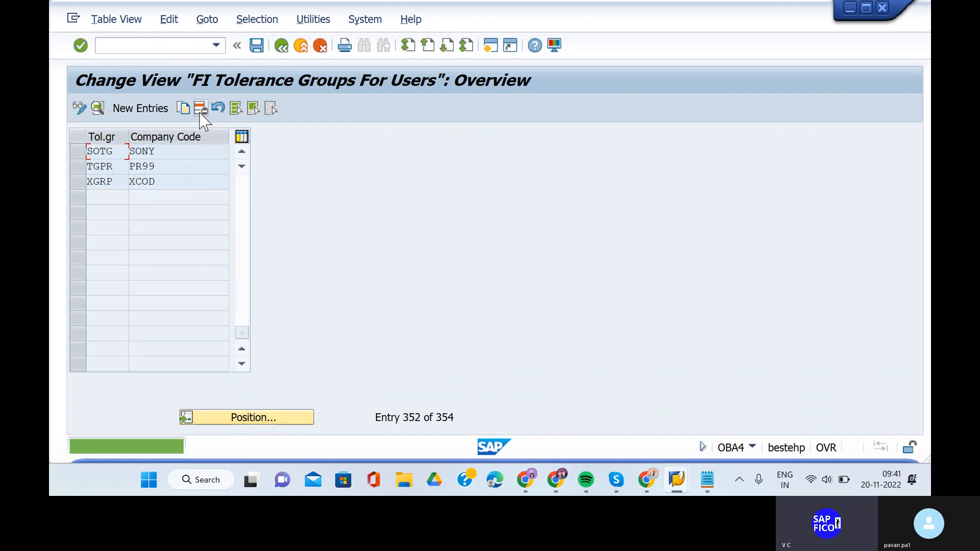
# - Start a new FI user tolerance group entry with group KNTG and company code SHIP
pyautogui.click(144, 110)
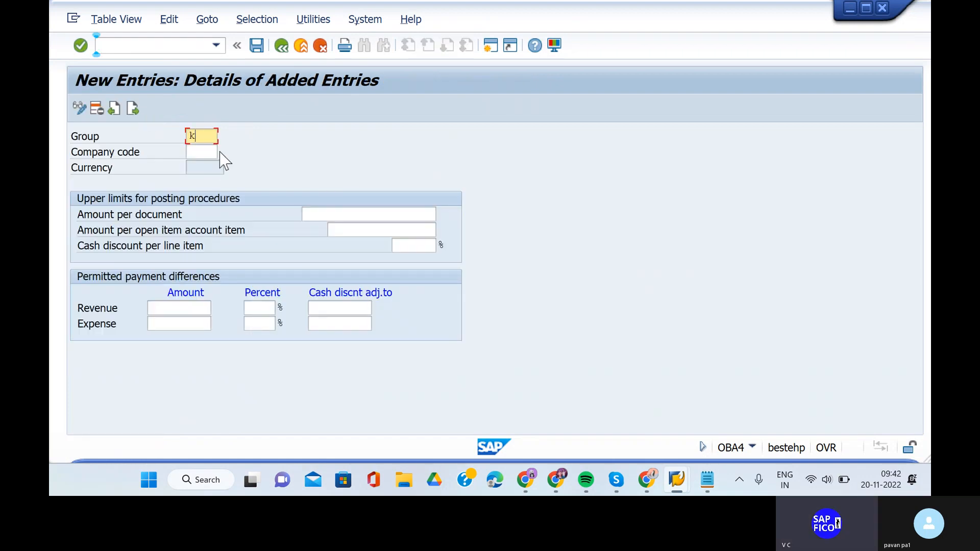
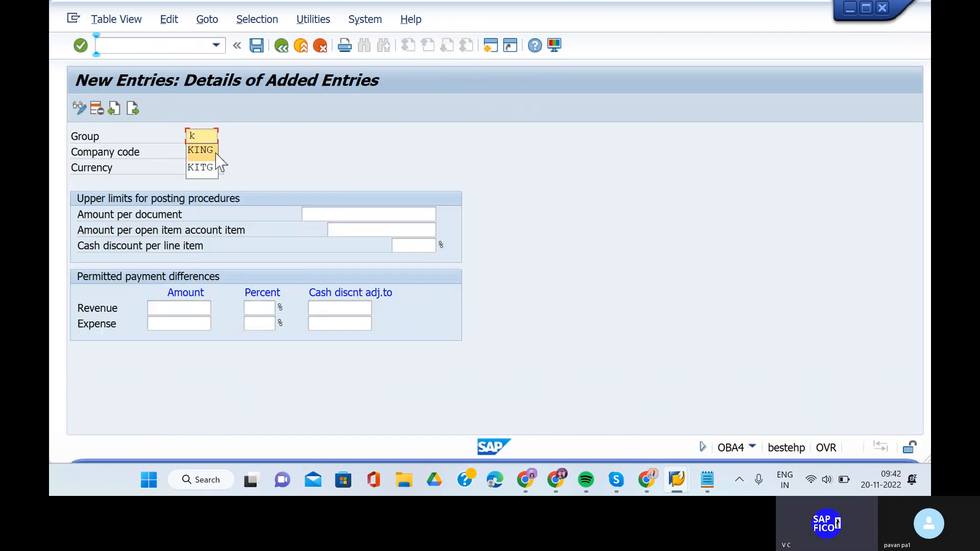
pyautogui.write('ntg')
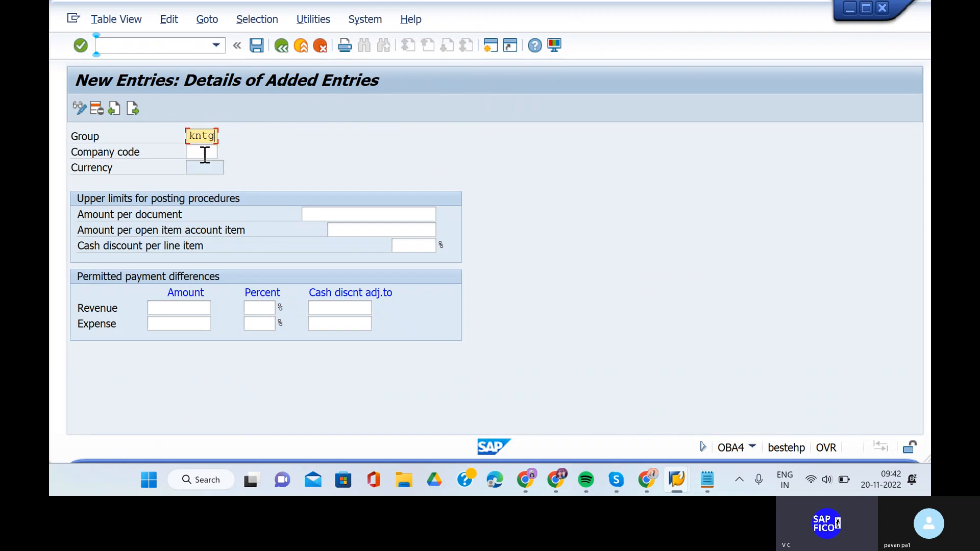
pyautogui.click(205, 152)
pyautogui.write('k')
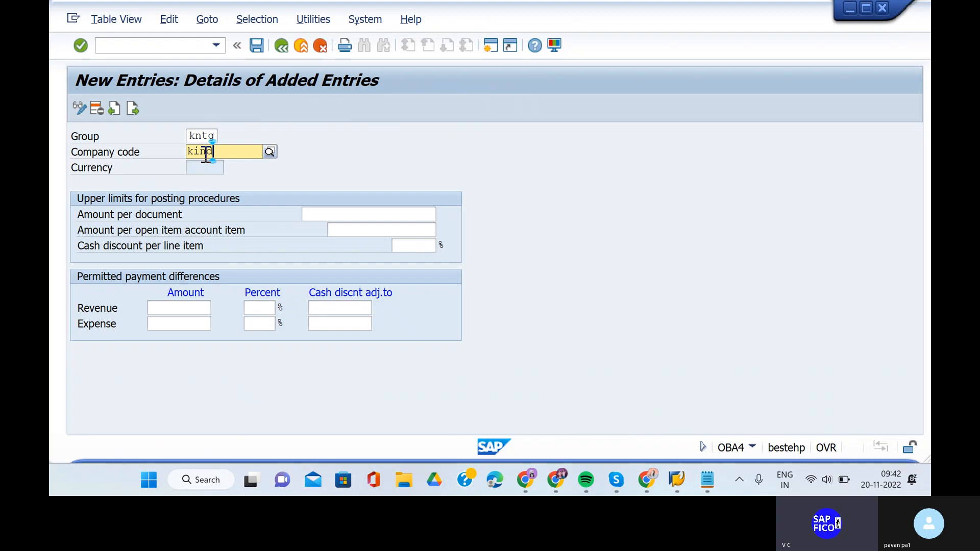
pyautogui.write('ind')
pyautogui.press('BackSpace')
pyautogui.press('BackSpace')
pyautogui.write('ship')
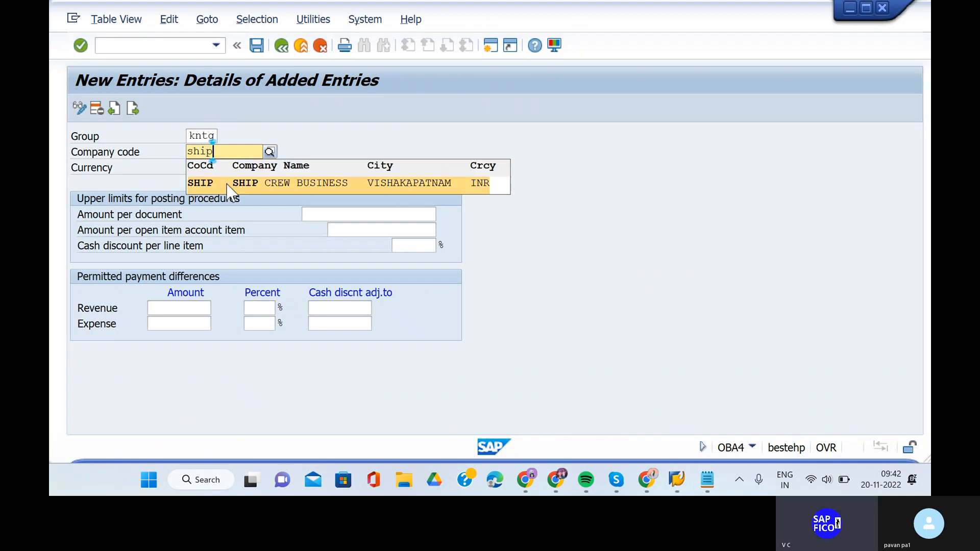
pyautogui.press('Return')
pyautogui.click(394, 212)
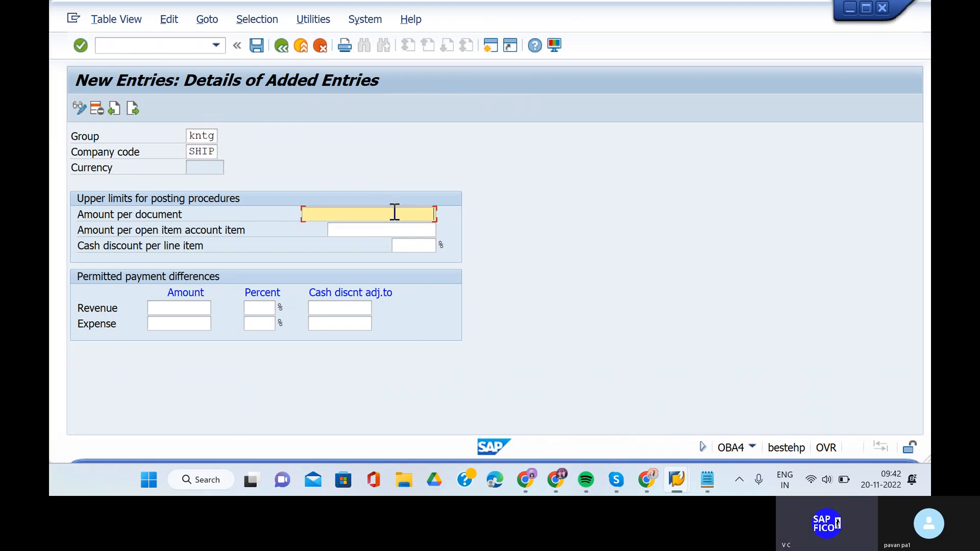
pyautogui.click(395, 212)
pyautogui.click(401, 232)
pyautogui.click(400, 230)
pyautogui.click(400, 229)
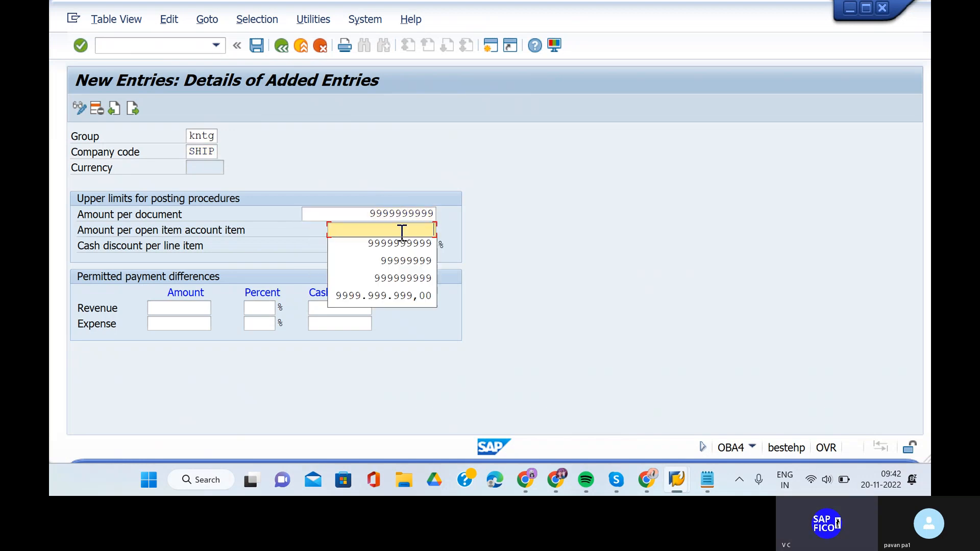
pyautogui.click(400, 241)
pyautogui.press('Return')
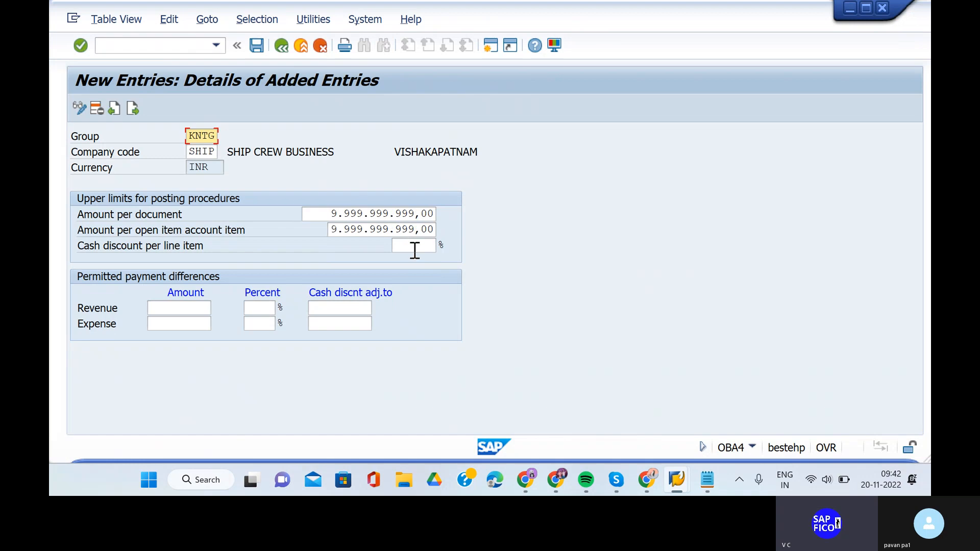
pyautogui.click(413, 246)
pyautogui.click(415, 247)
pyautogui.click(415, 259)
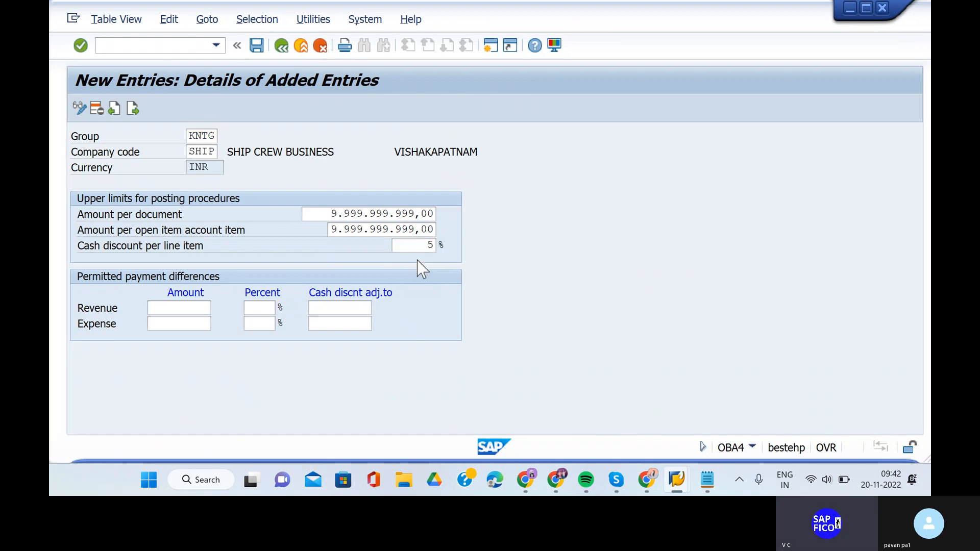
pyautogui.press('Return')
# - Save the KNTG tolerance group entry for SHIP under customizing request DPKK900669
pyautogui.click(257, 45)
pyautogui.click(337, 271)
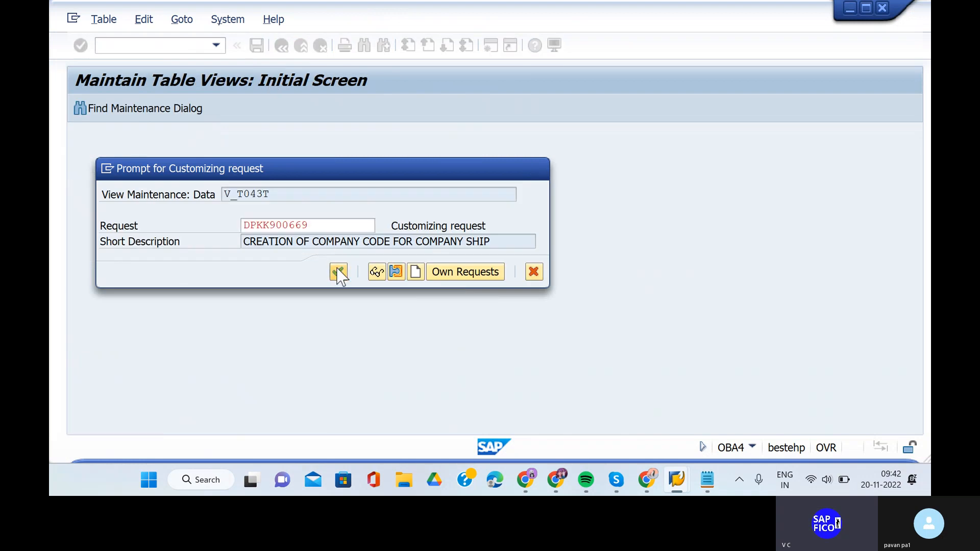
pyautogui.click(167, 47)
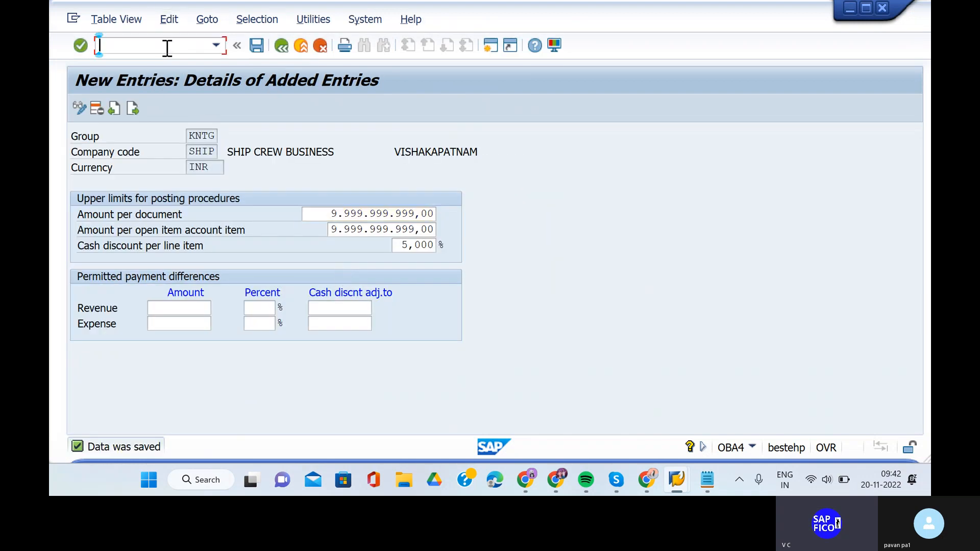
# - Leave transaction OBA4, switch to the Post Document session and start transaction OBA3 for customer/vendor tolerances there
pyautogui.write('/n')
pyautogui.press('Return')
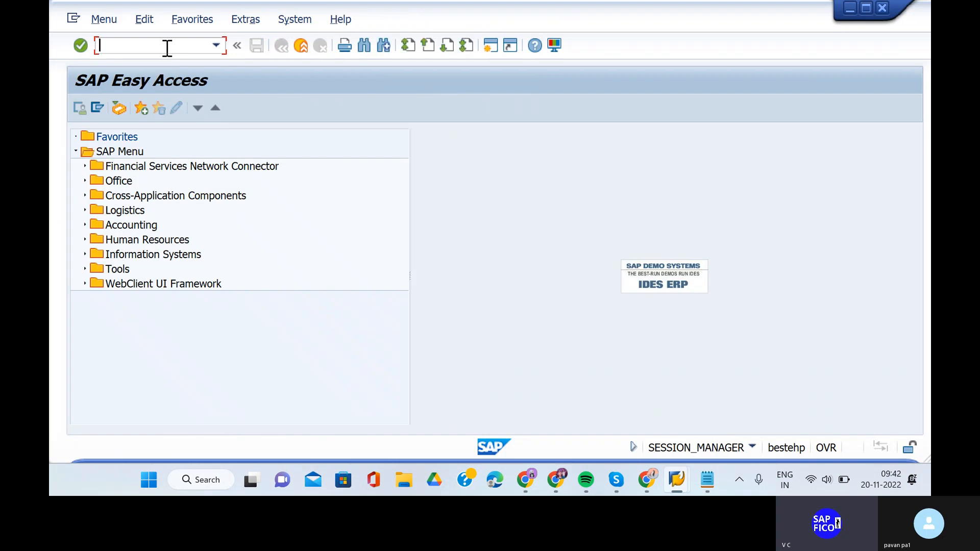
pyautogui.moveTo(674, 491)
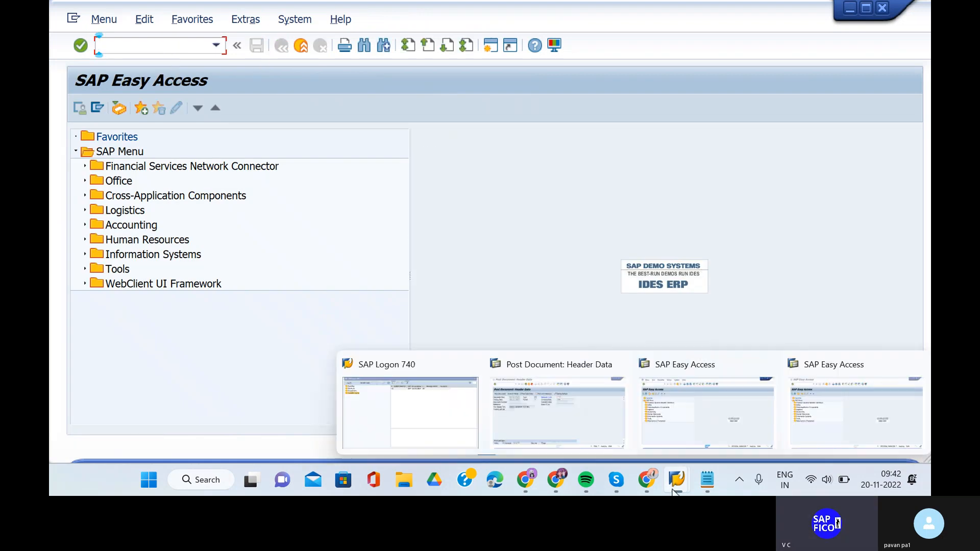
pyautogui.click(556, 415)
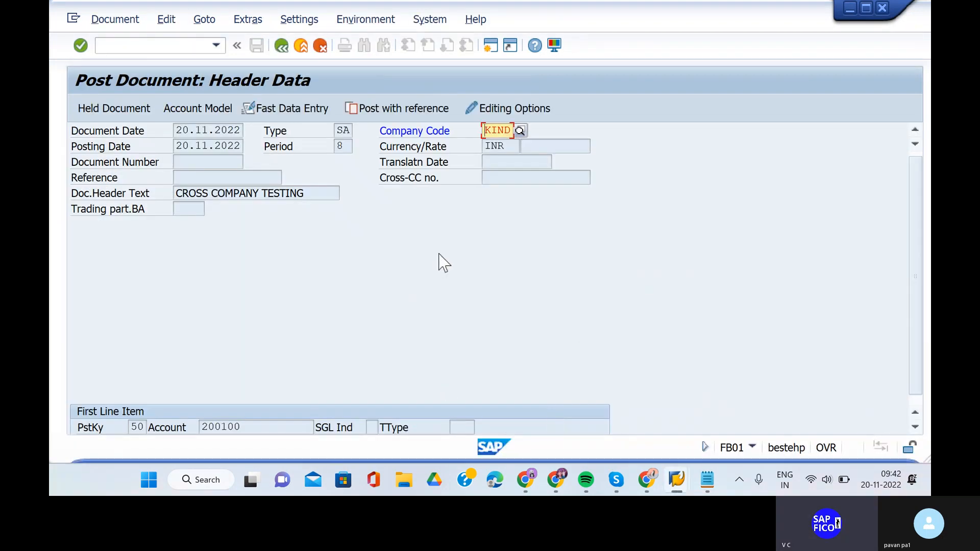
pyautogui.click(166, 46)
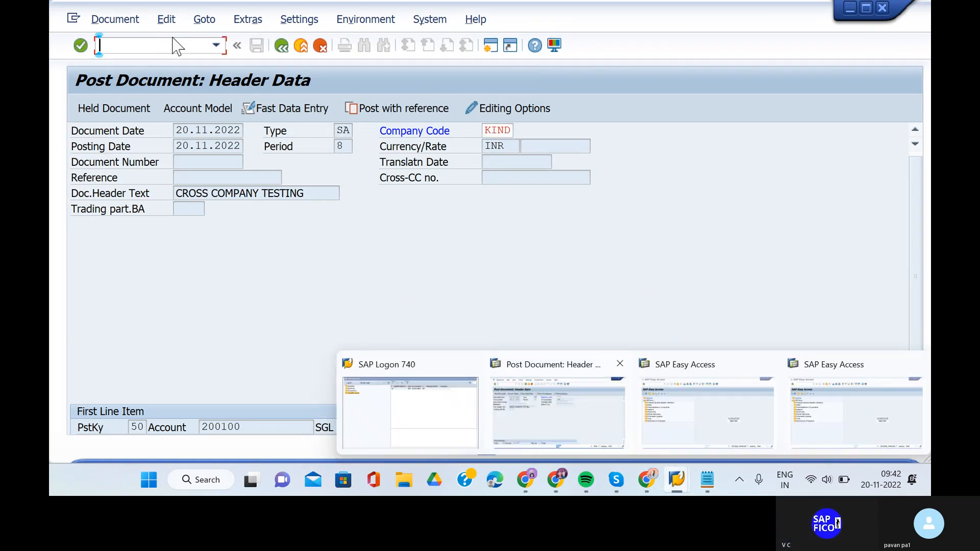
pyautogui.write('/noba3')
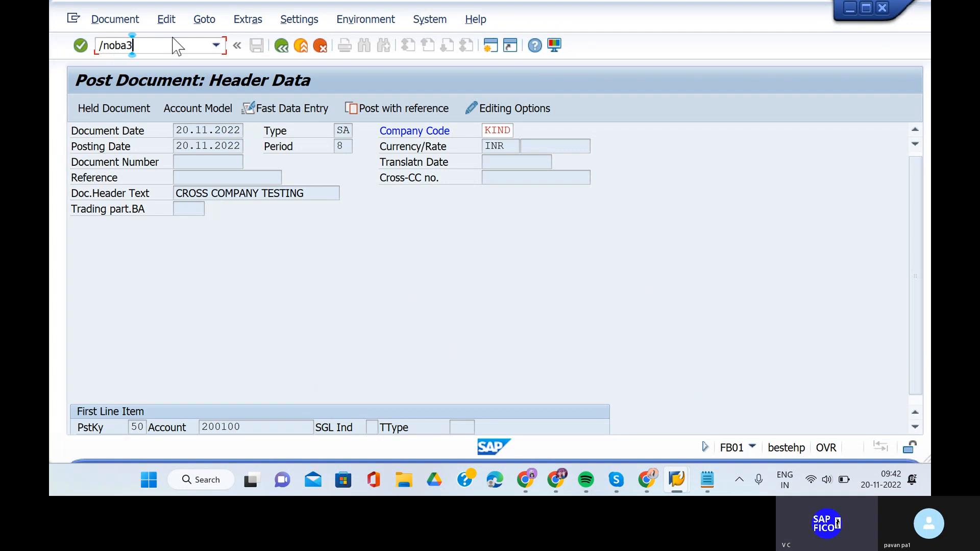
pyautogui.press('Return')
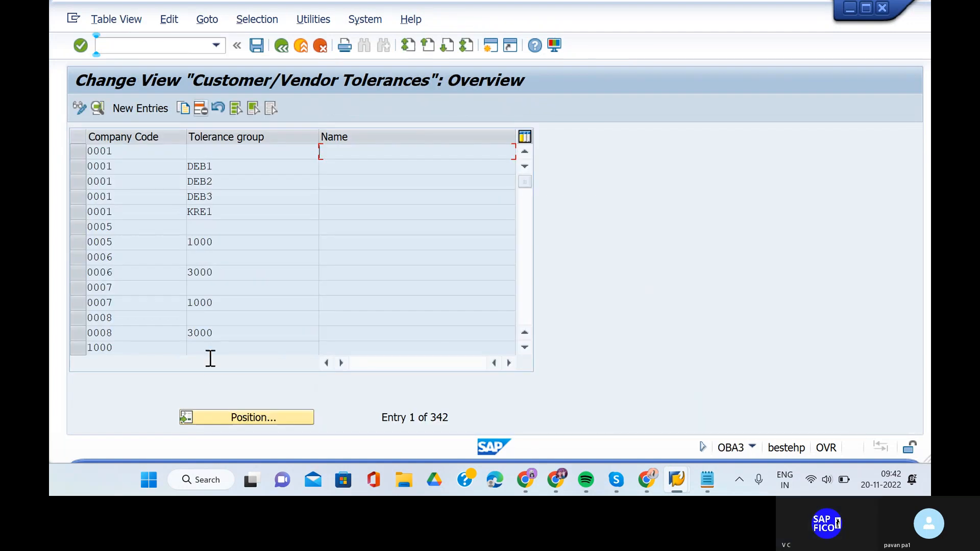
# - Locate company code SHIP in the customer/vendor tolerances and examine the details of its tolerance group SHTG
pyautogui.click(243, 421)
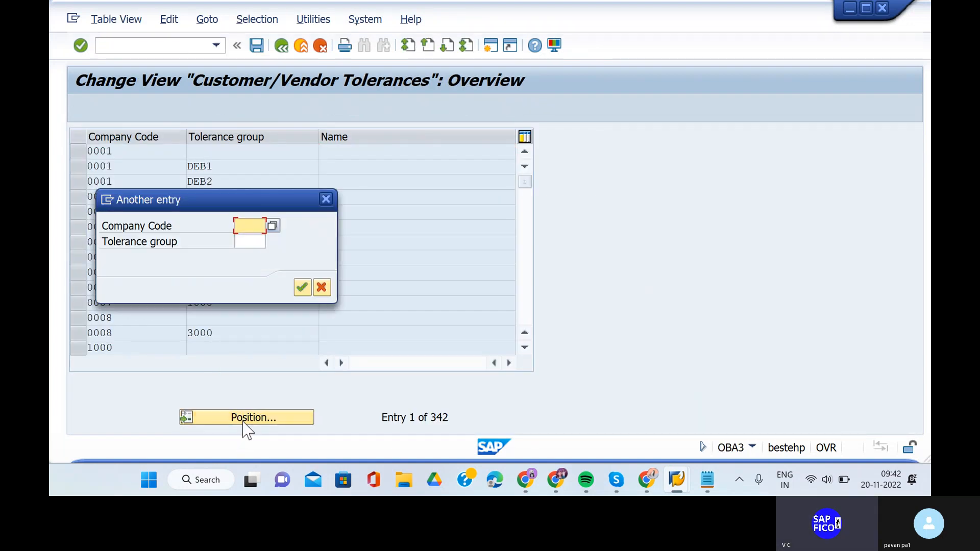
pyautogui.write('k')
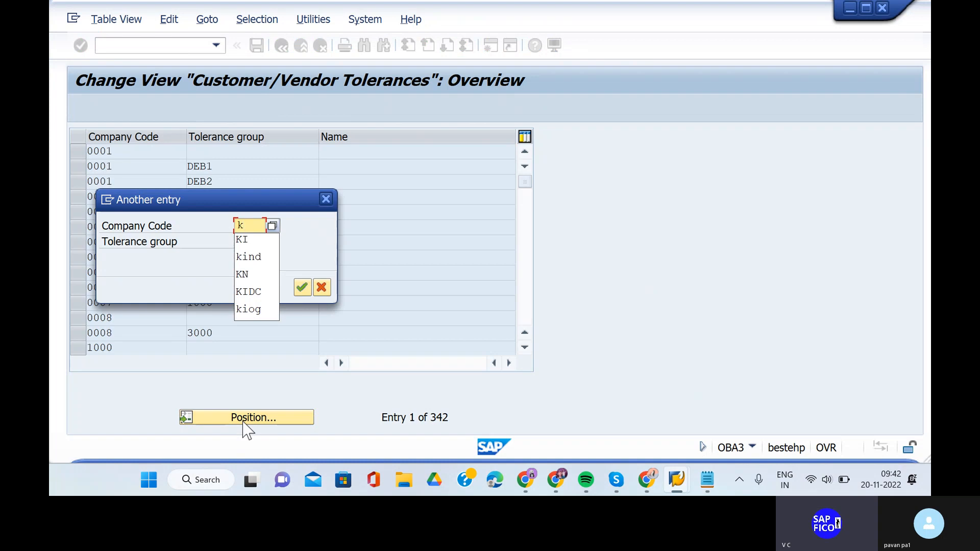
pyautogui.press('BackSpace')
pyautogui.write('sh')
pyautogui.press('Return')
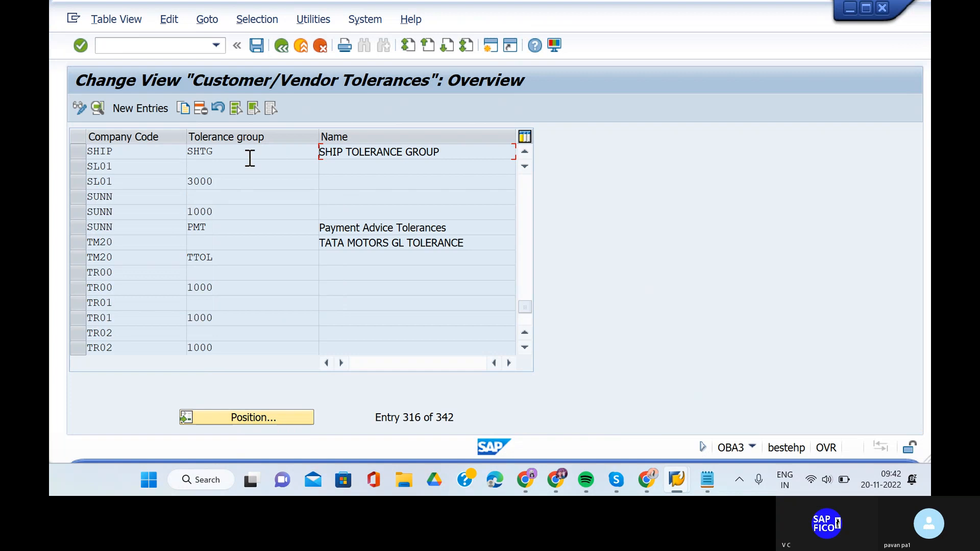
pyautogui.doubleClick(250, 156)
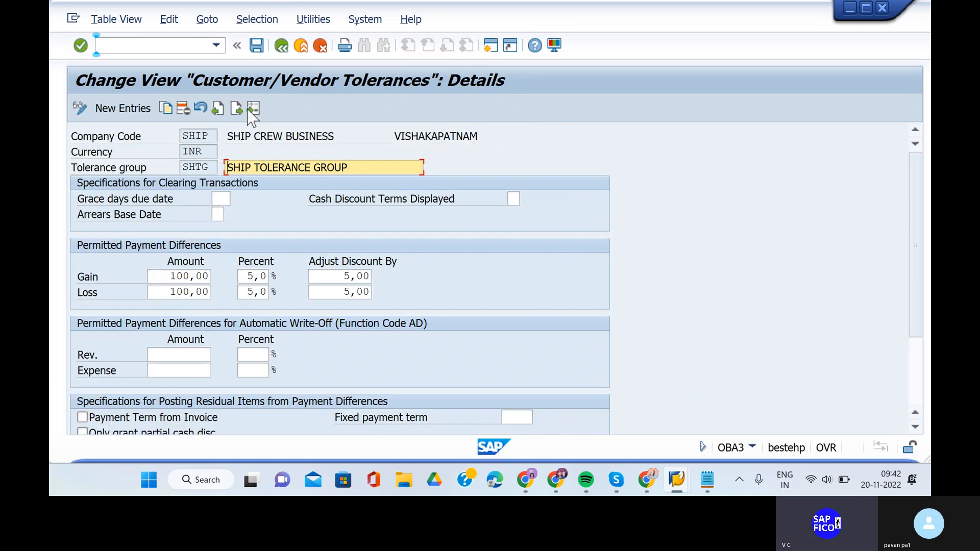
pyautogui.click(281, 45)
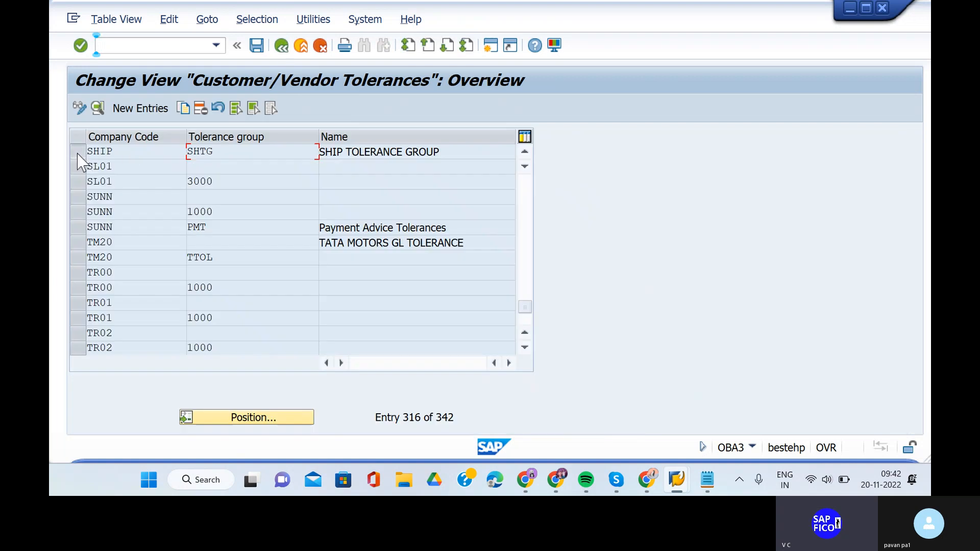
# - Start a new tolerance entry for company code SHIP with tolerance group KNTG, named KIND VENDOR AND CUSTOMER GROUP
pyautogui.click(78, 151)
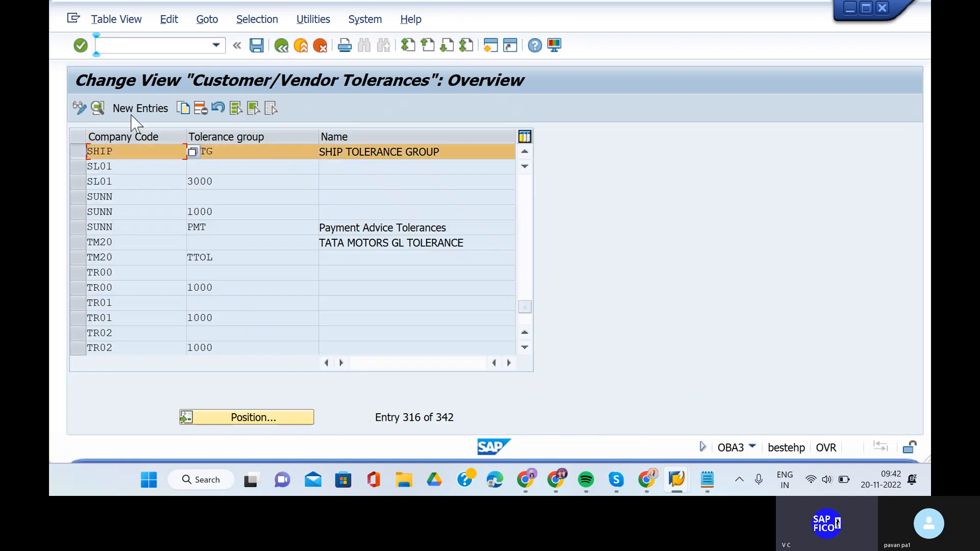
pyautogui.click(201, 108)
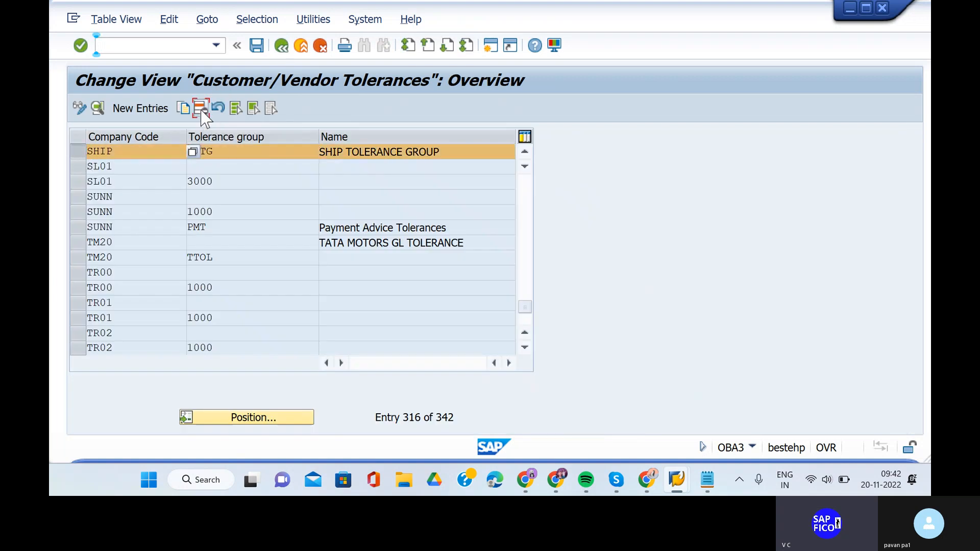
pyautogui.click(142, 110)
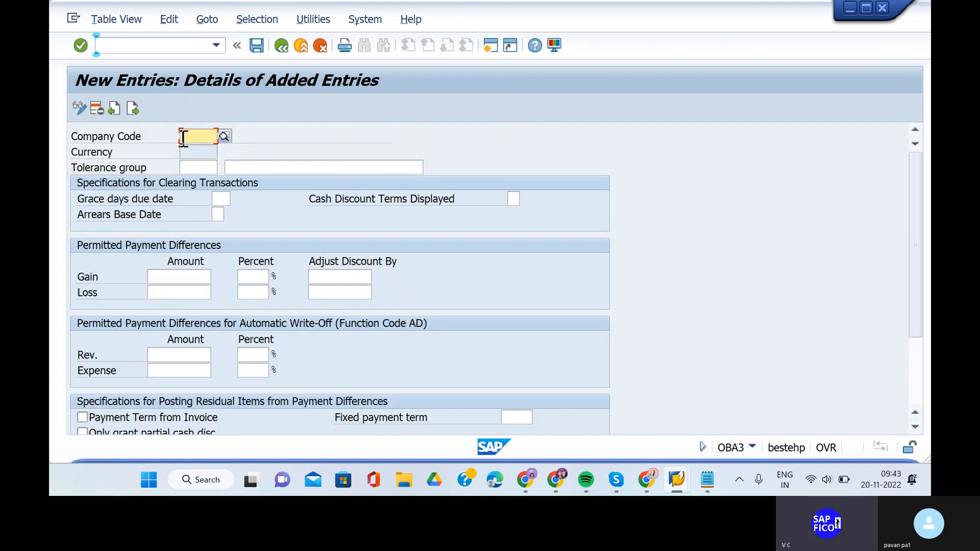
pyautogui.click(183, 137)
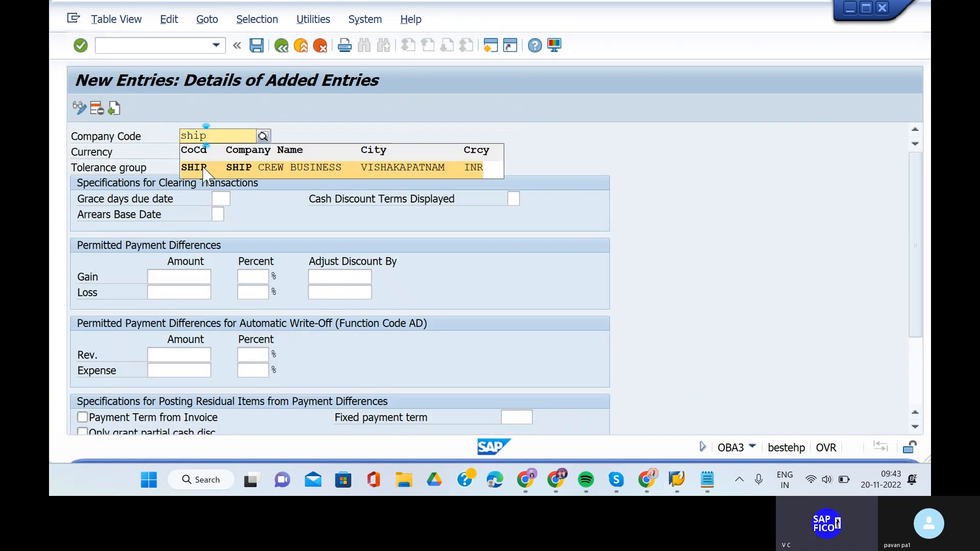
pyautogui.click(205, 169)
pyautogui.write('kbt')
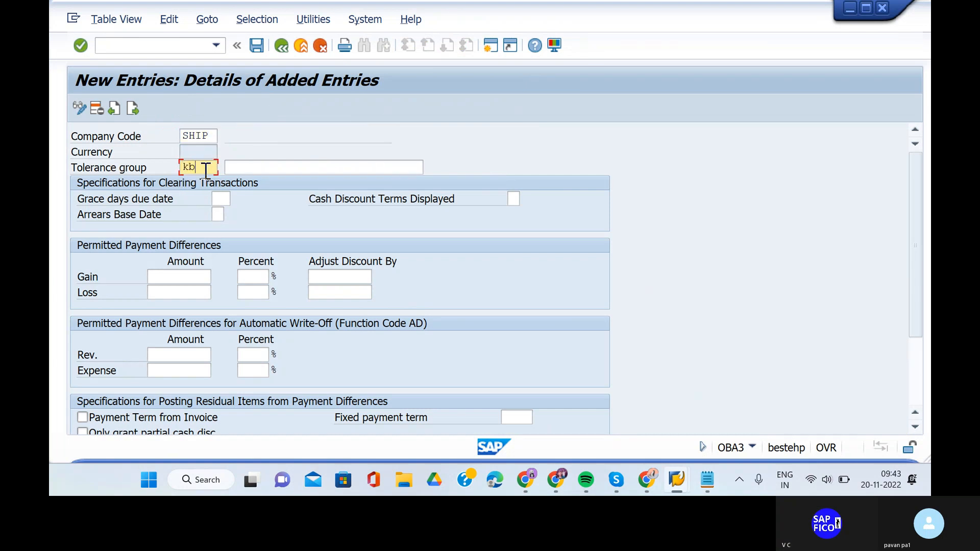
pyautogui.press('BackSpace')
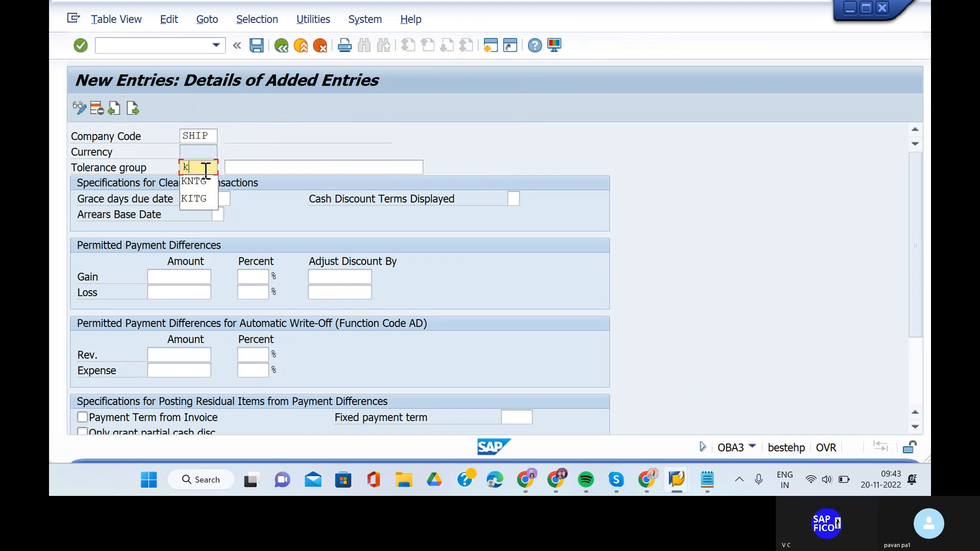
pyautogui.click(202, 184)
pyautogui.click(281, 167)
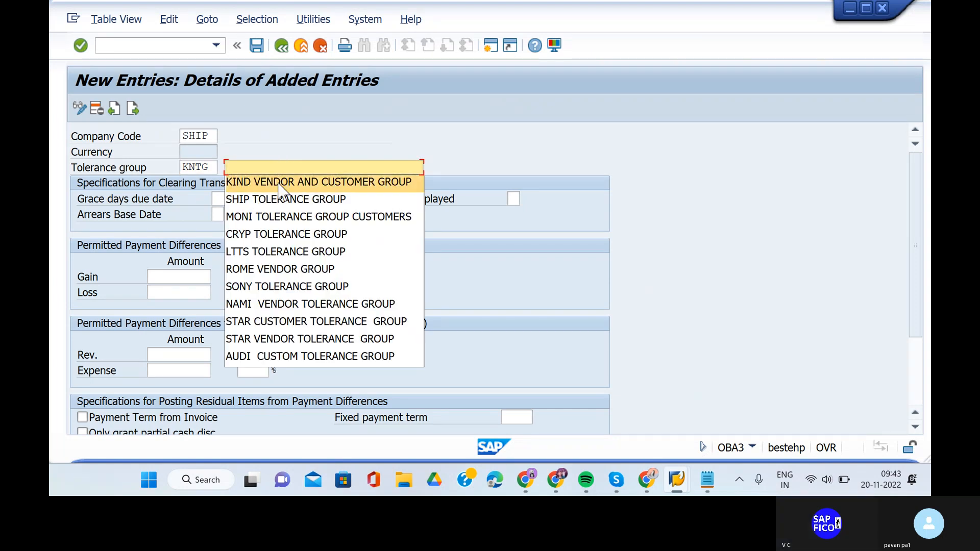
pyautogui.click(282, 182)
# - Set the permitted payment differences for both gain and loss to amount 100, 5 percent and discount adjustment 5
pyautogui.click(191, 273)
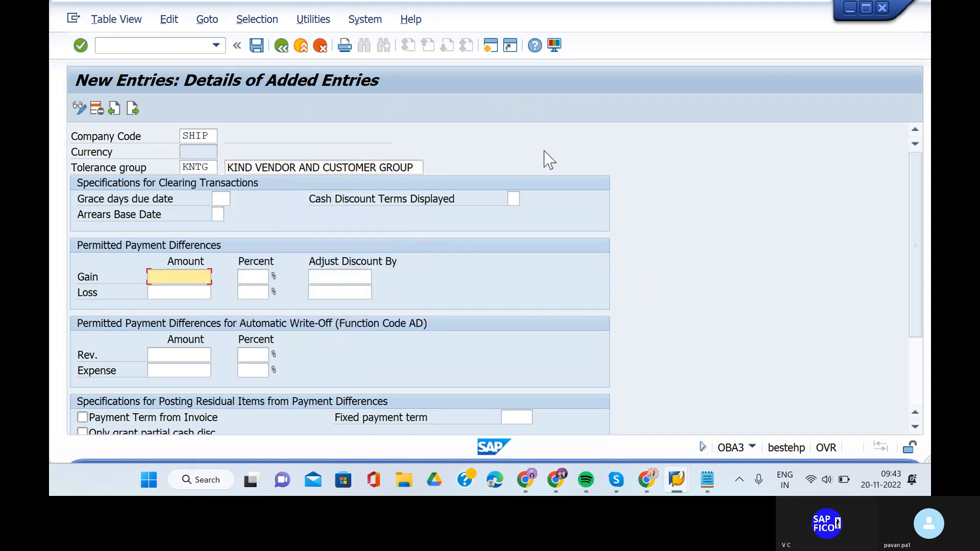
pyautogui.write('100')
pyautogui.click(205, 289)
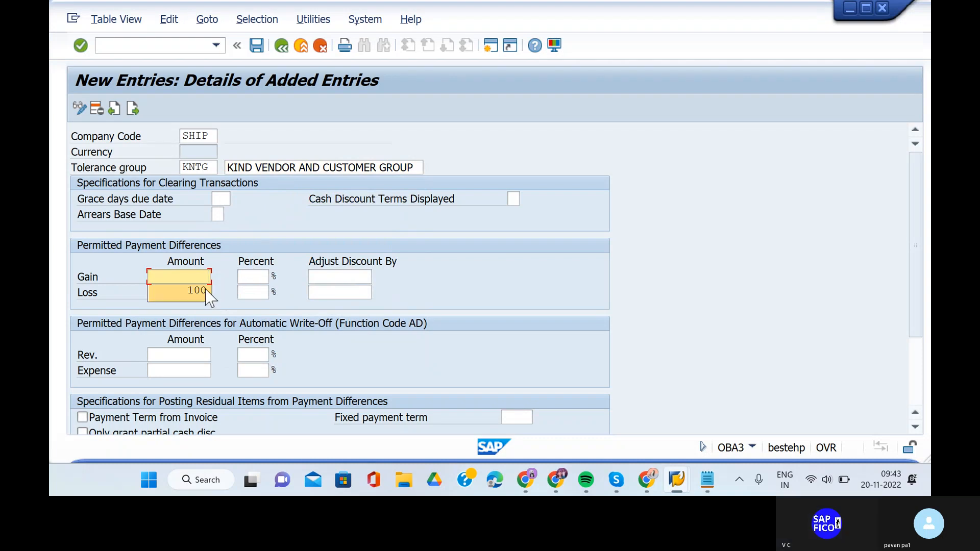
pyautogui.write('100')
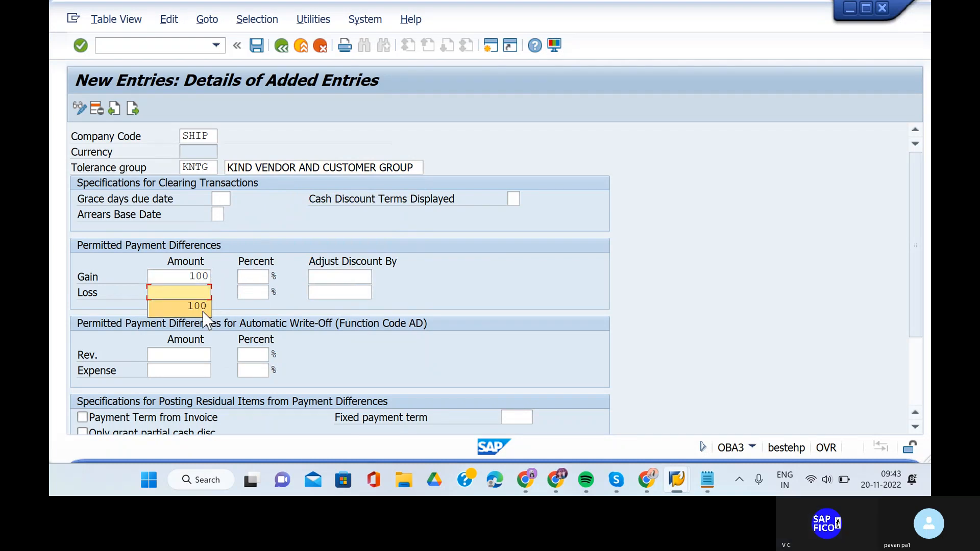
pyautogui.click(265, 281)
pyautogui.write('5')
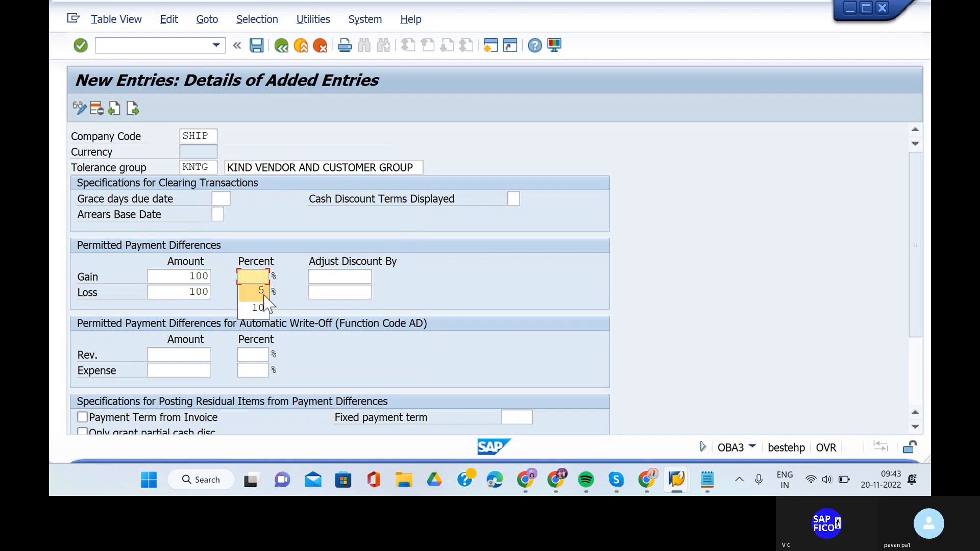
pyautogui.click(265, 293)
pyautogui.click(262, 306)
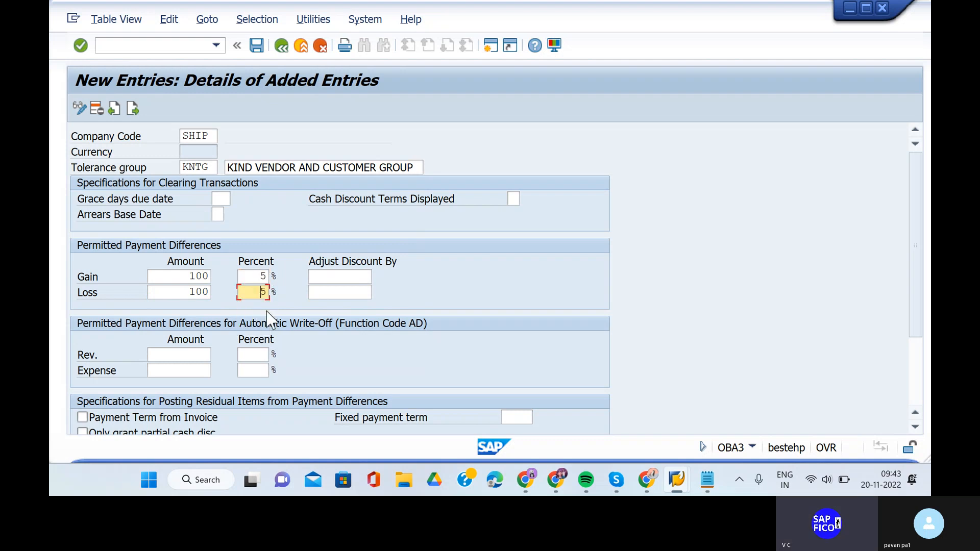
pyautogui.click(346, 278)
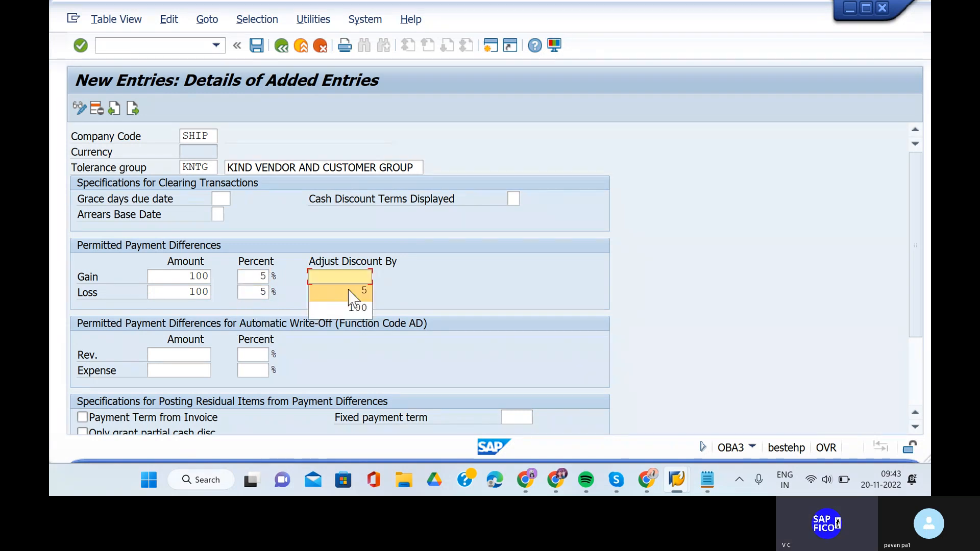
pyautogui.click(353, 294)
pyautogui.click(350, 291)
pyautogui.click(358, 307)
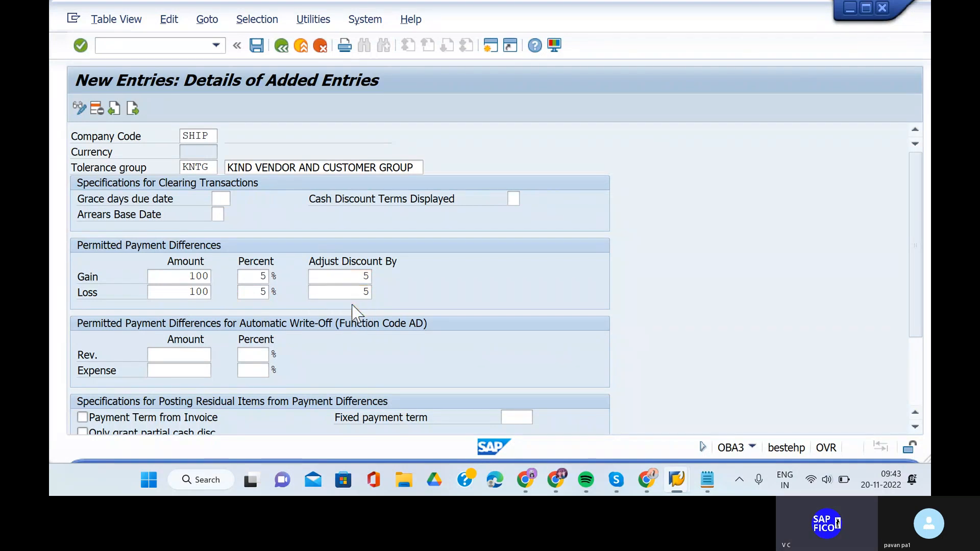
# - Save the new KNTG tolerance entry under customizing request DPKK900669
pyautogui.press('Return')
pyautogui.click(256, 47)
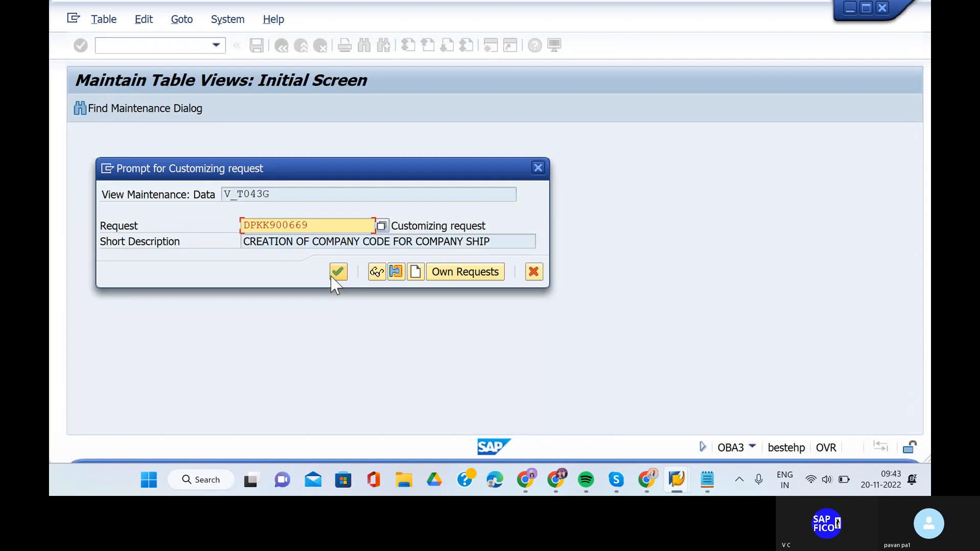
pyautogui.click(337, 275)
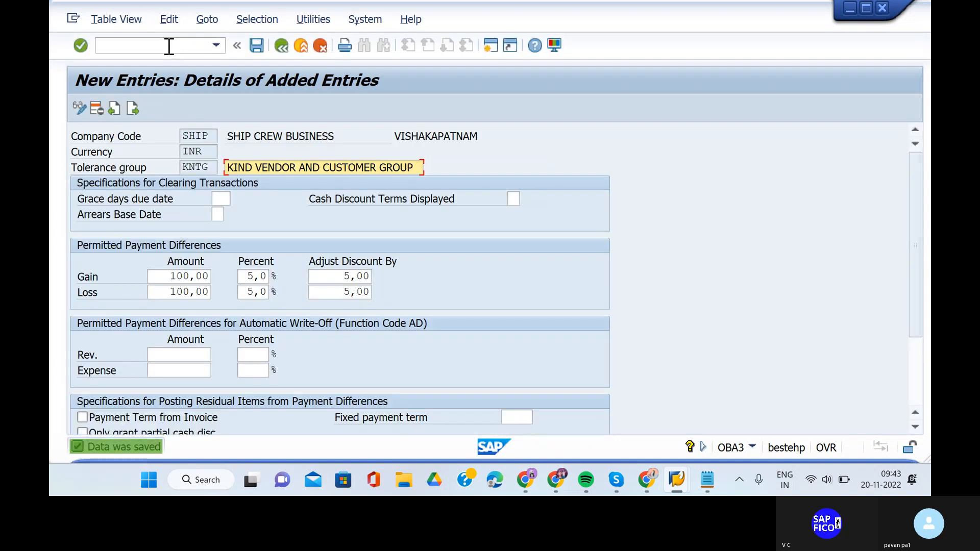
pyautogui.click(168, 45)
pyautogui.write('/NFB01')
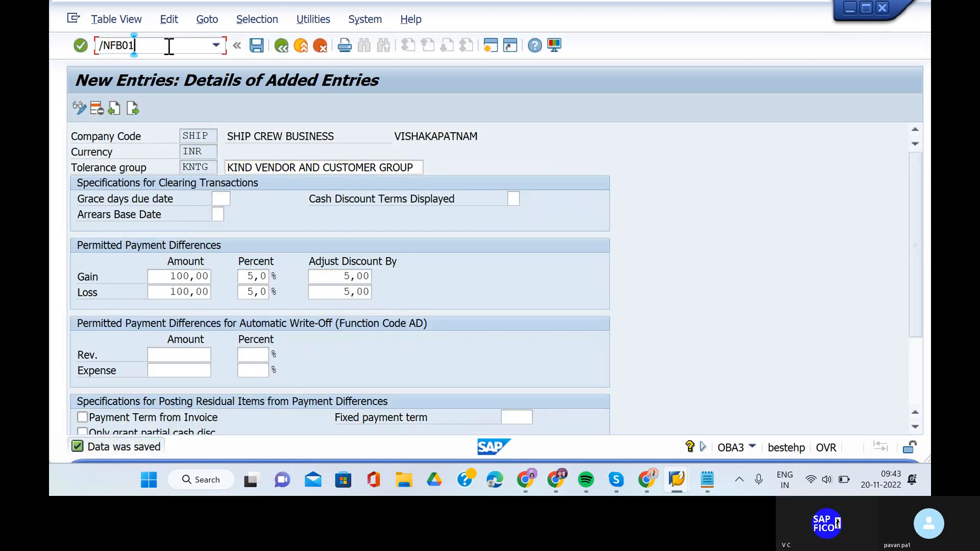
pyautogui.press('Return')
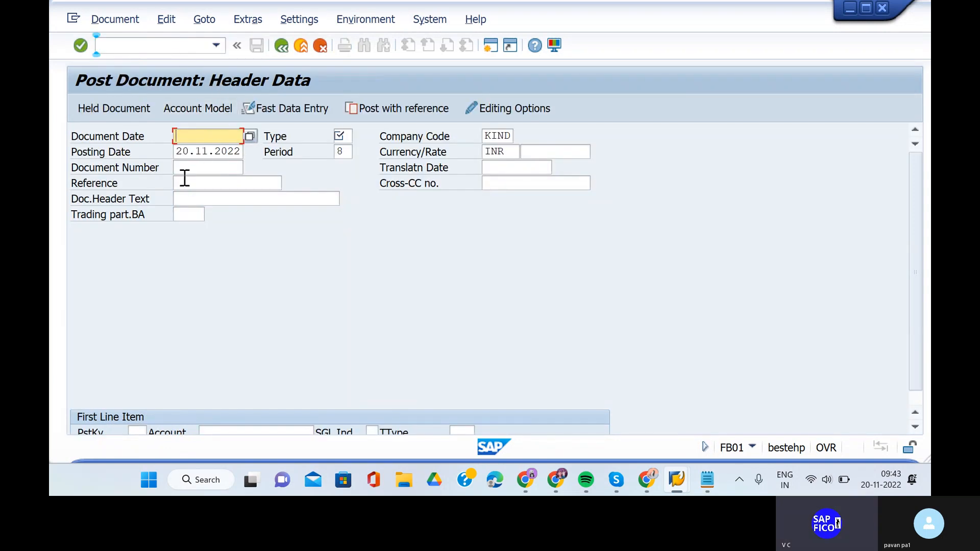
# - Leave the document entry and open the user-to-tolerance-group assignment with transaction OB57
pyautogui.click(175, 47)
pyautogui.write('/N')
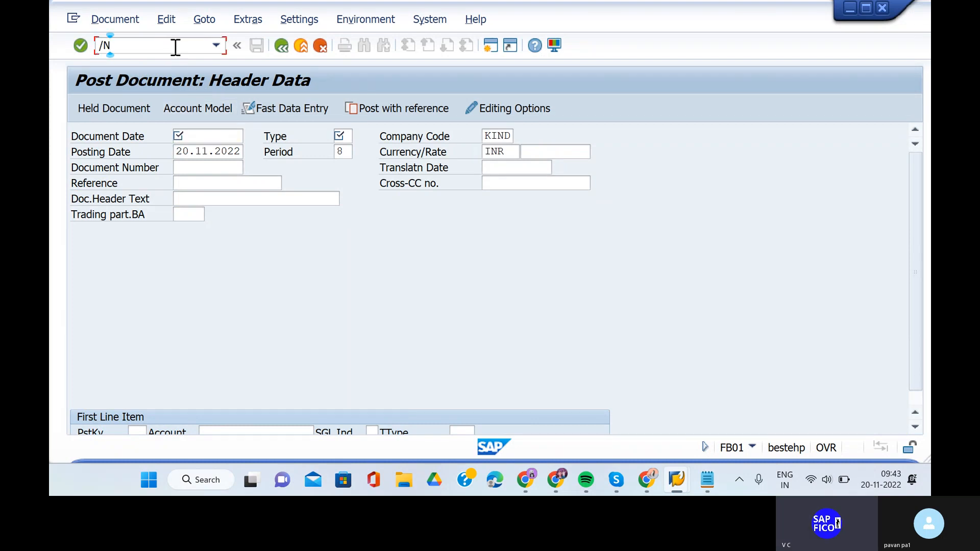
pyautogui.write('OB57')
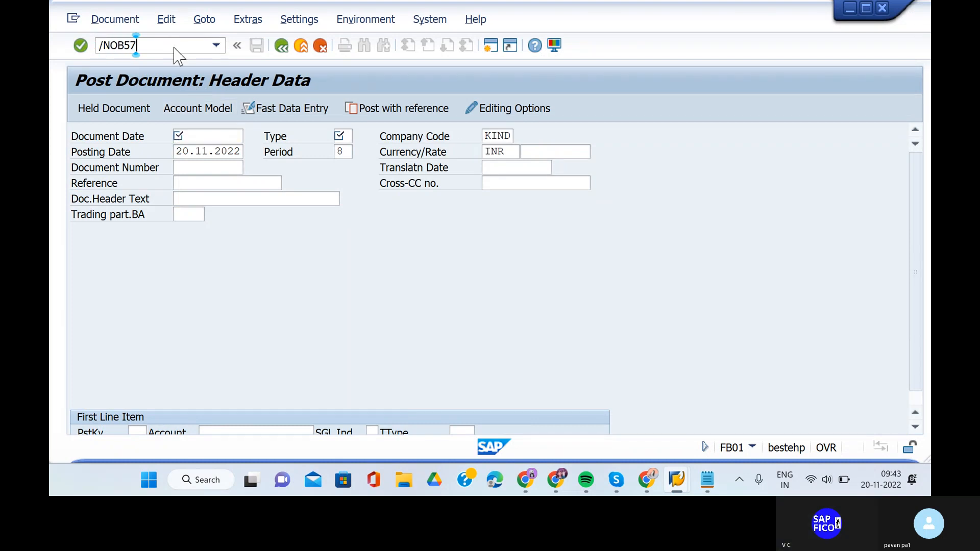
pyautogui.press('Return')
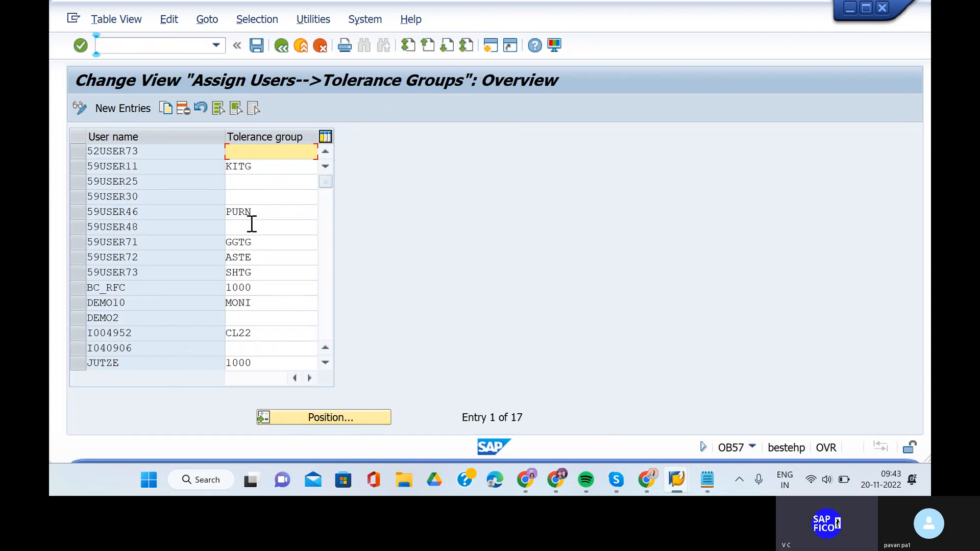
# - Assign tolerance group KNTG to user 59USER73 and save it under customizing request DPKK900669
pyautogui.click(263, 276)
pyautogui.press('BackSpace')
pyautogui.press('BackSpace')
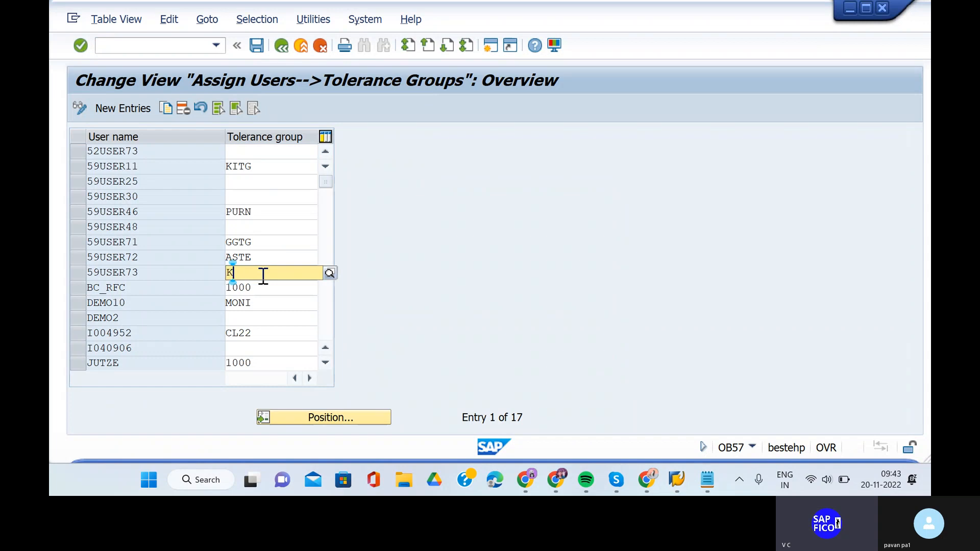
pyautogui.write('K')
pyautogui.click(269, 320)
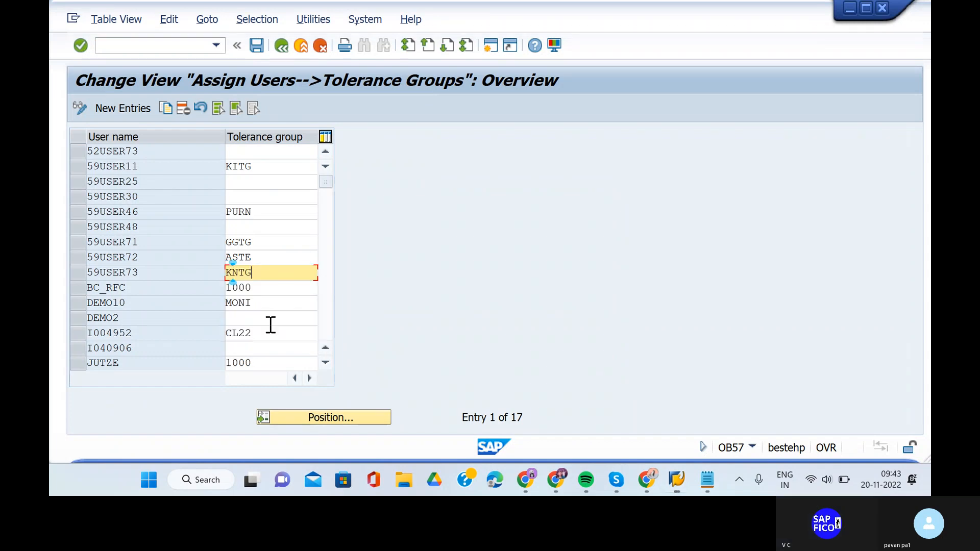
pyautogui.click(256, 46)
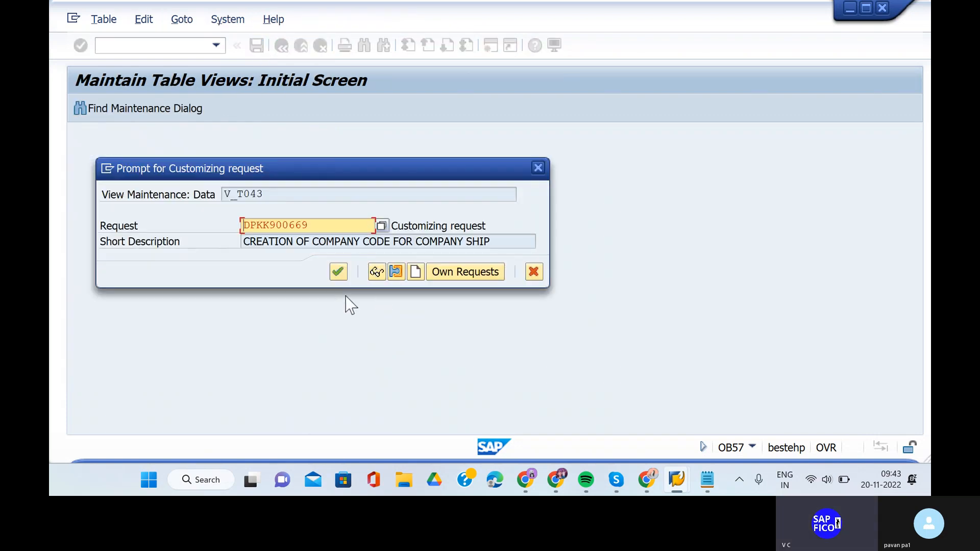
pyautogui.click(337, 274)
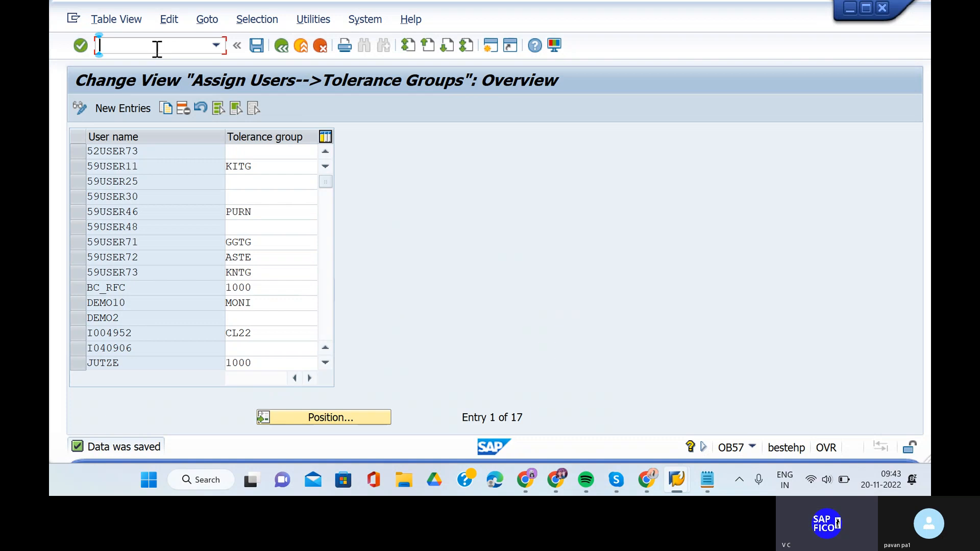
# - Return to the SAP Easy Access start screen and open document posting with transaction FB01
pyautogui.write('/n')
pyautogui.press('Return')
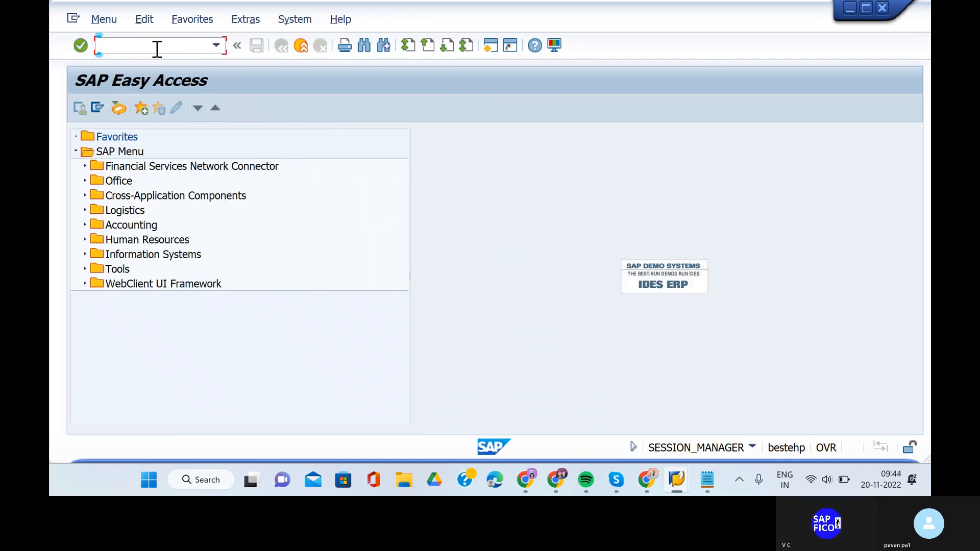
pyautogui.write('FB01')
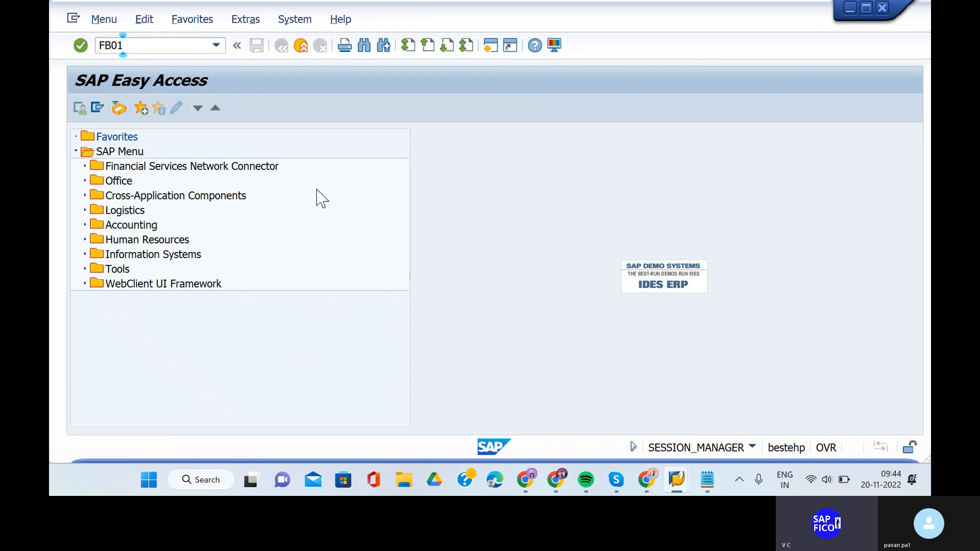
pyautogui.press('Return')
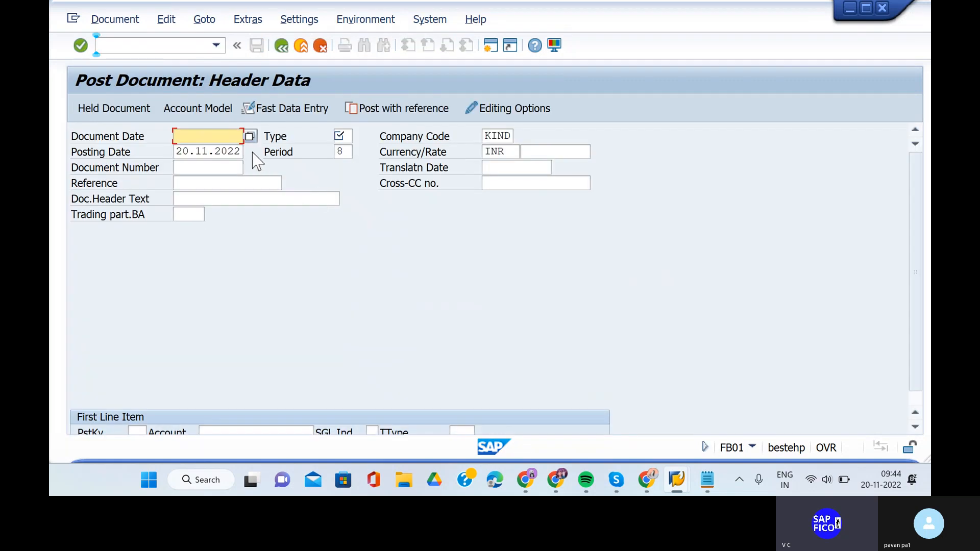
# - Fill in the document header with document date 20.11.2022, type SA and header text CROSS COMPANY TESTING
pyautogui.click(228, 138)
pyautogui.write('20.11.202')
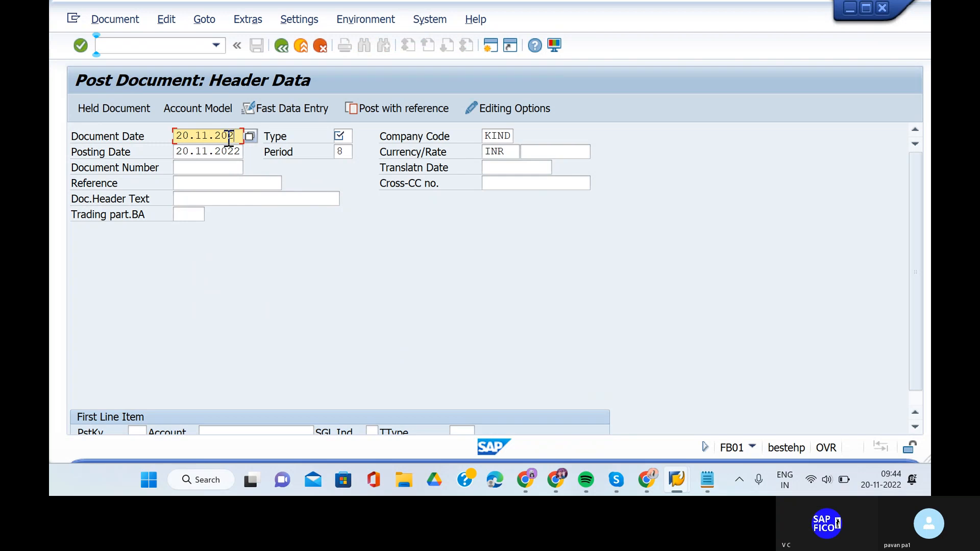
pyautogui.write('2')
pyautogui.click(337, 136)
pyautogui.write('SA')
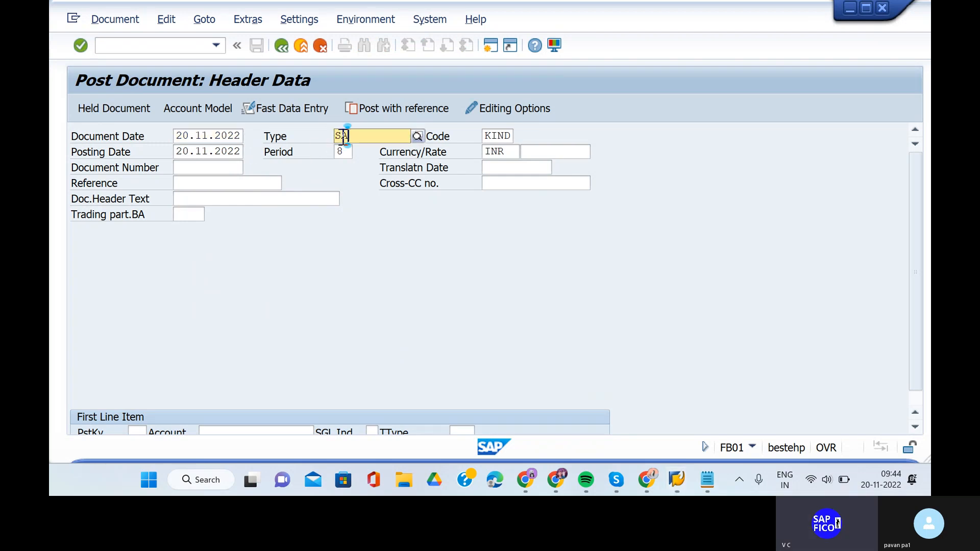
pyautogui.click(383, 173)
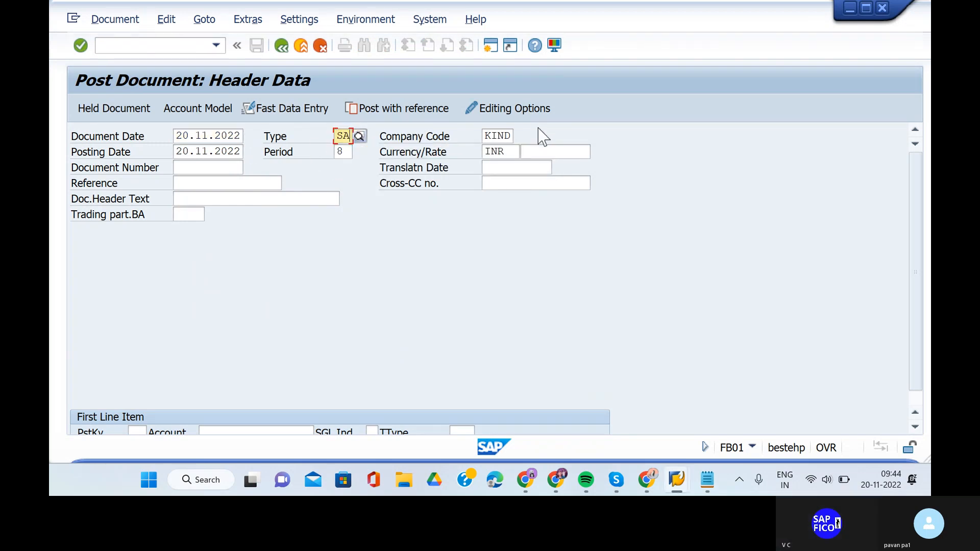
pyautogui.click(243, 198)
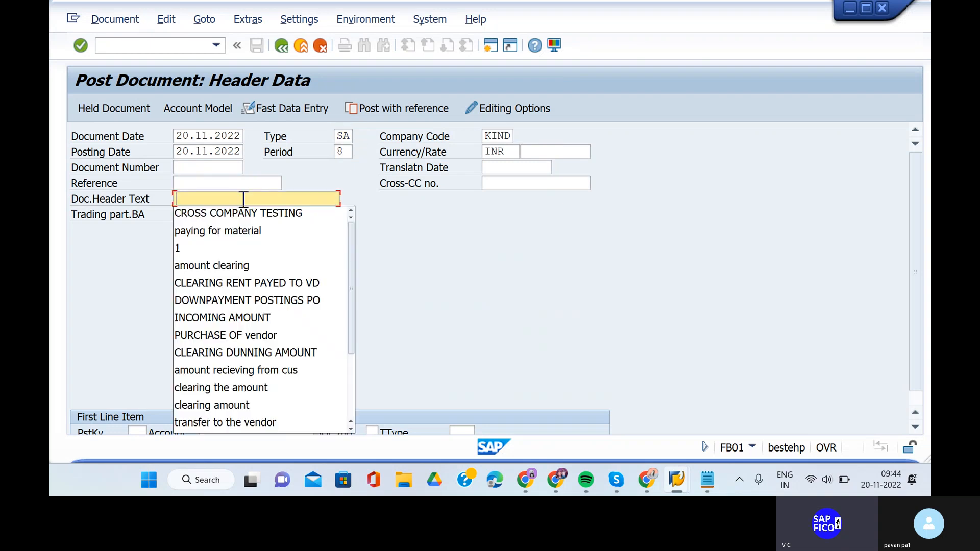
pyautogui.click(247, 215)
# - Start the first line item with posting key 50 and G/L account 200100
pyautogui.scroll(-1, 368, 258)
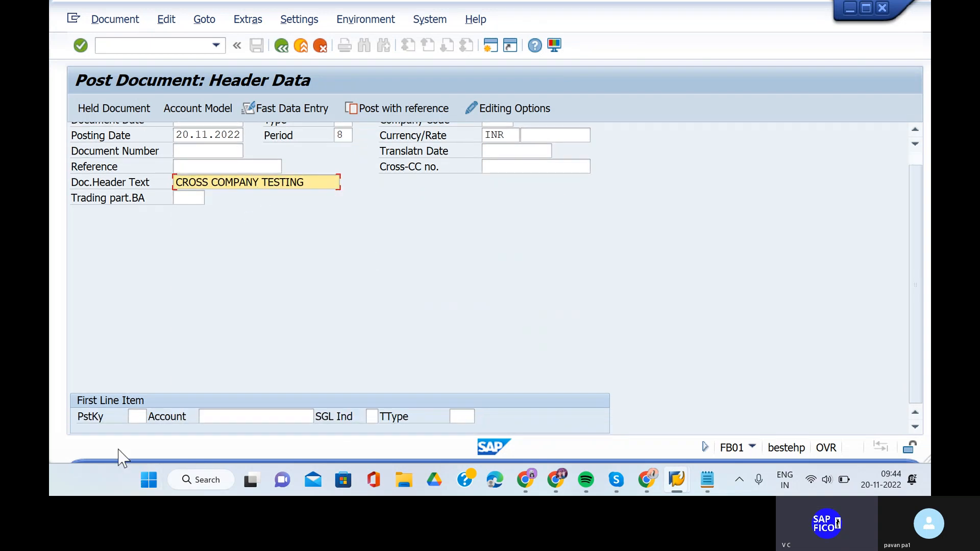
pyautogui.click(138, 417)
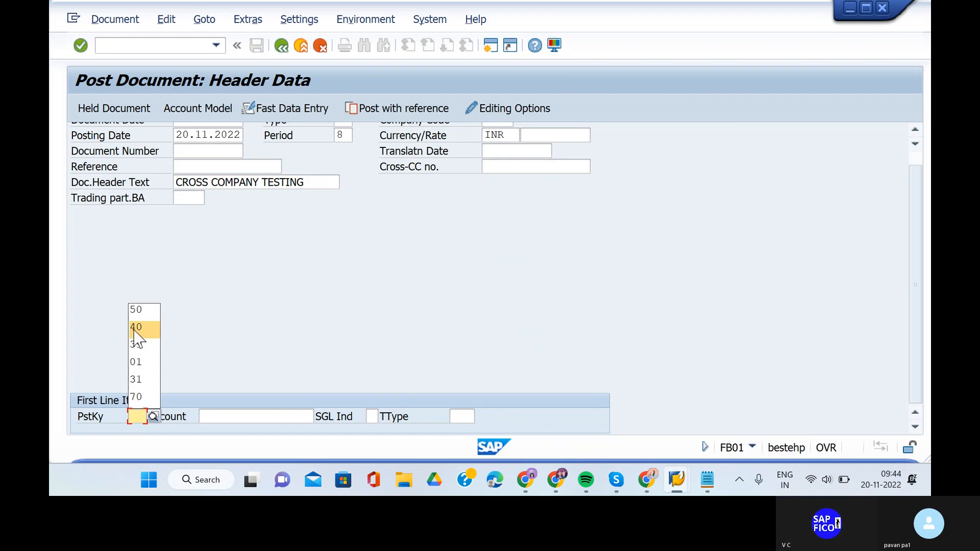
pyautogui.click(144, 313)
pyautogui.click(212, 416)
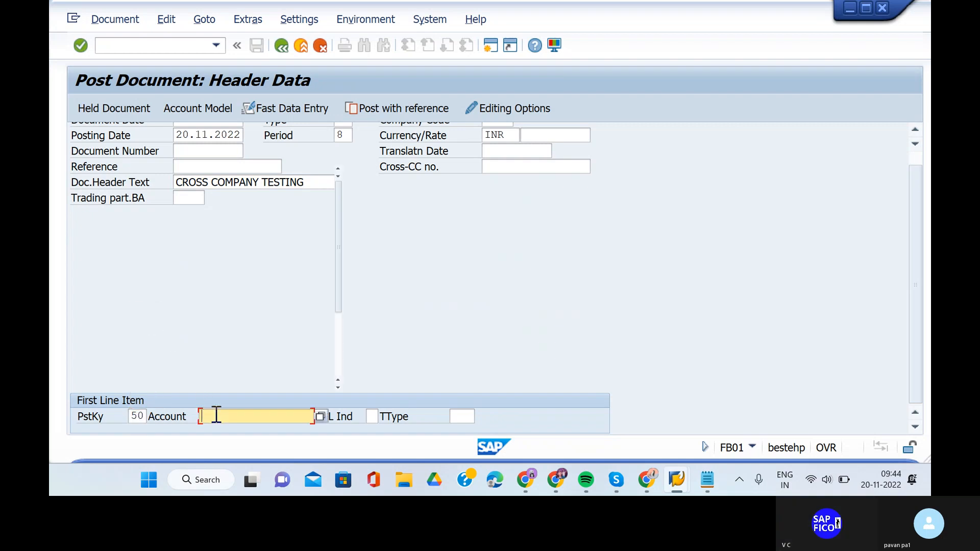
pyautogui.click(278, 172)
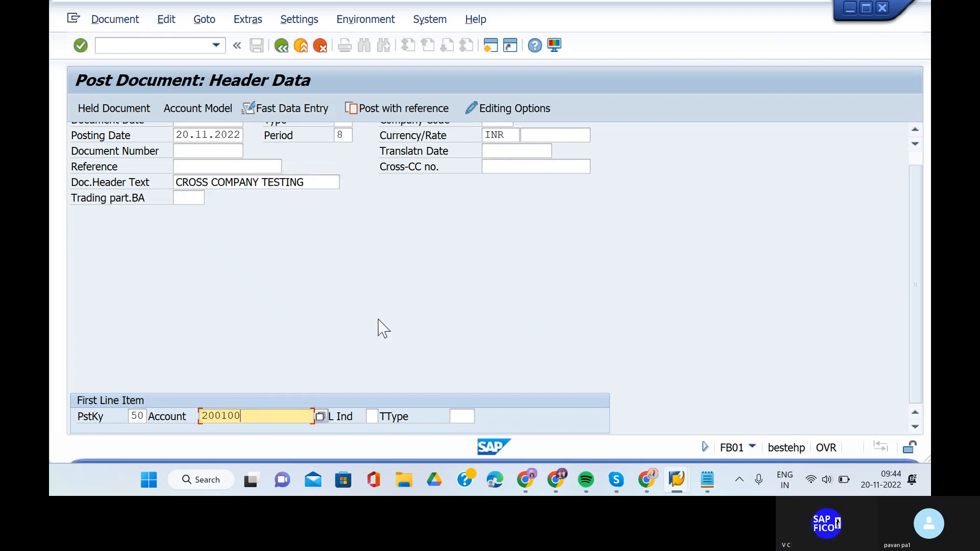
pyautogui.press('Return')
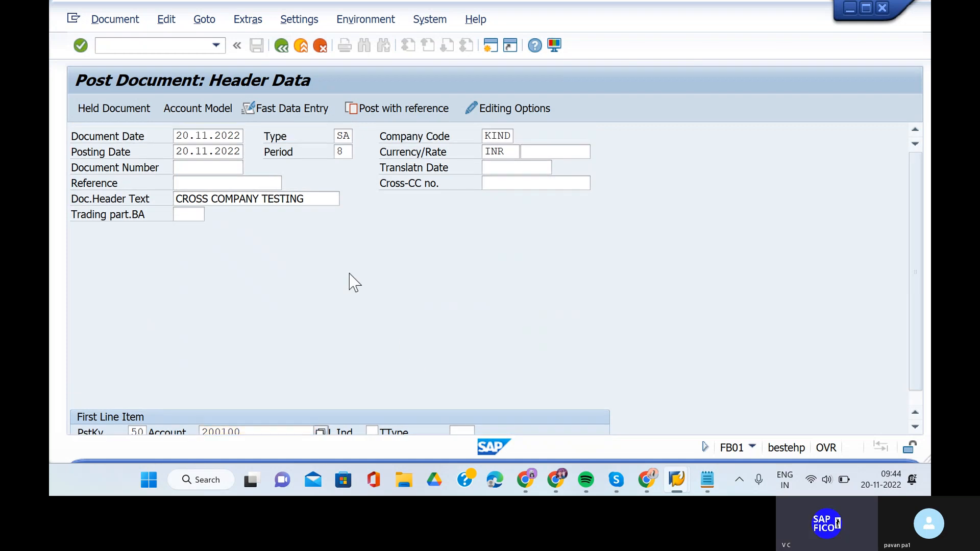
# - Enter amount 50000, value date 20.11.2022 and text POSTING CROSS COMPANY CODE PAYMENT for the credit item
pyautogui.click(240, 199)
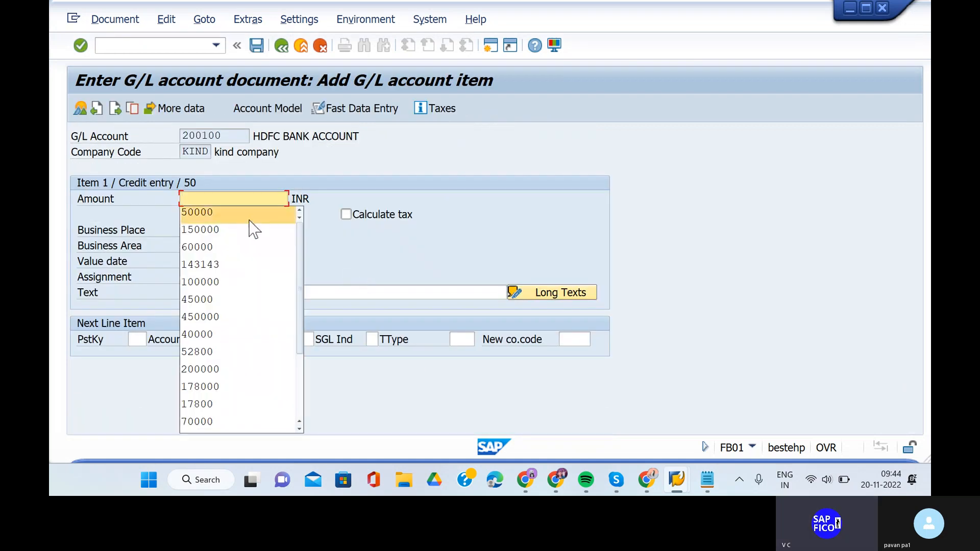
pyautogui.click(240, 210)
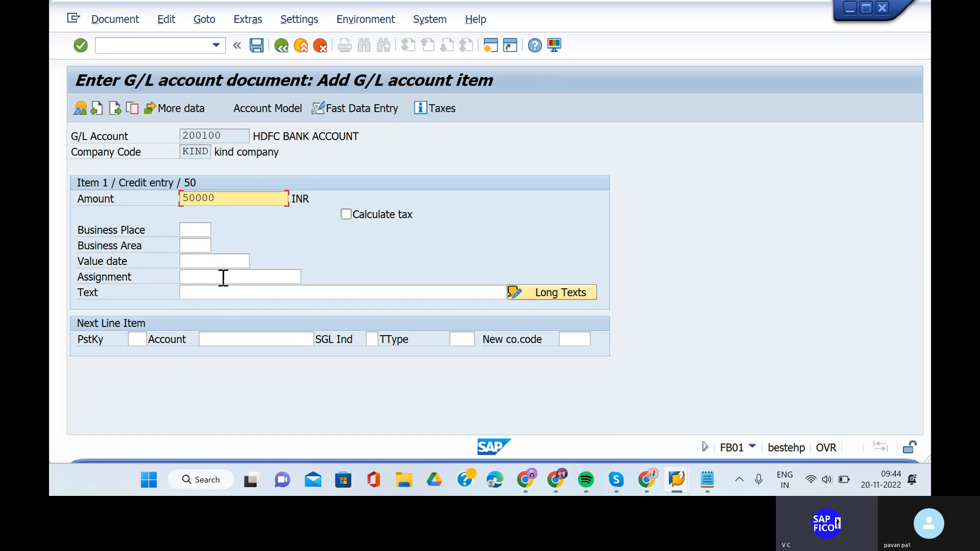
pyautogui.click(224, 278)
pyautogui.click(200, 261)
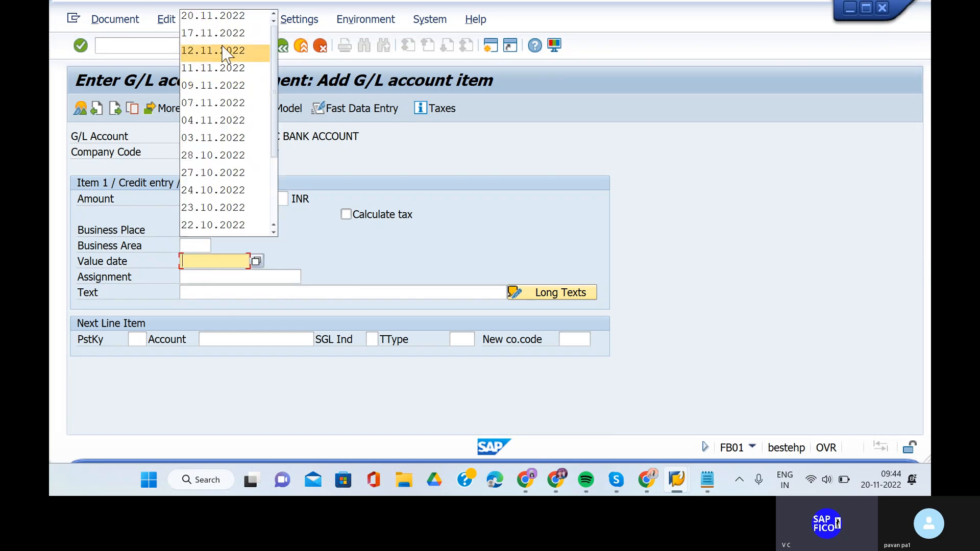
pyautogui.click(213, 16)
pyautogui.click(207, 292)
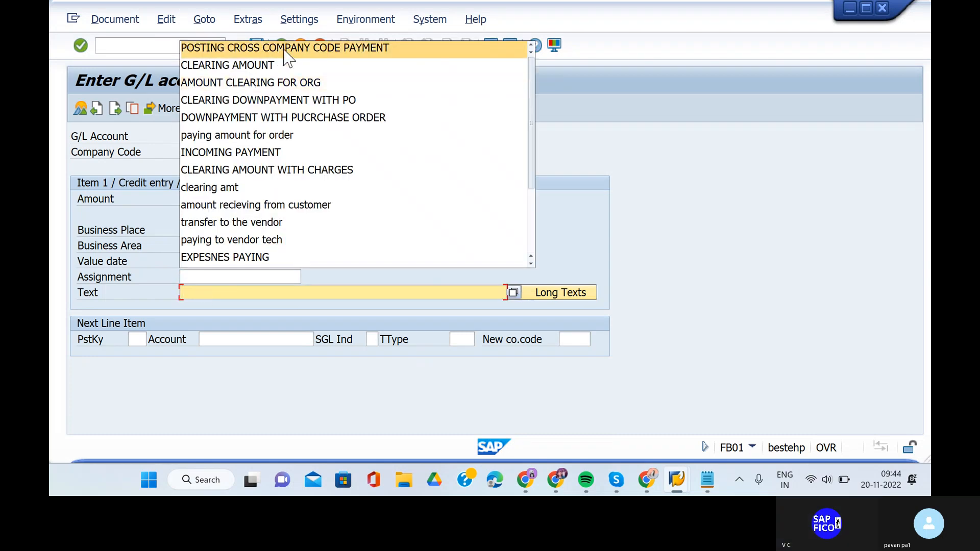
pyautogui.click(284, 50)
# - Start the second line item with posting key 40, G/L account 400301 and new company code SHIP
pyautogui.click(137, 340)
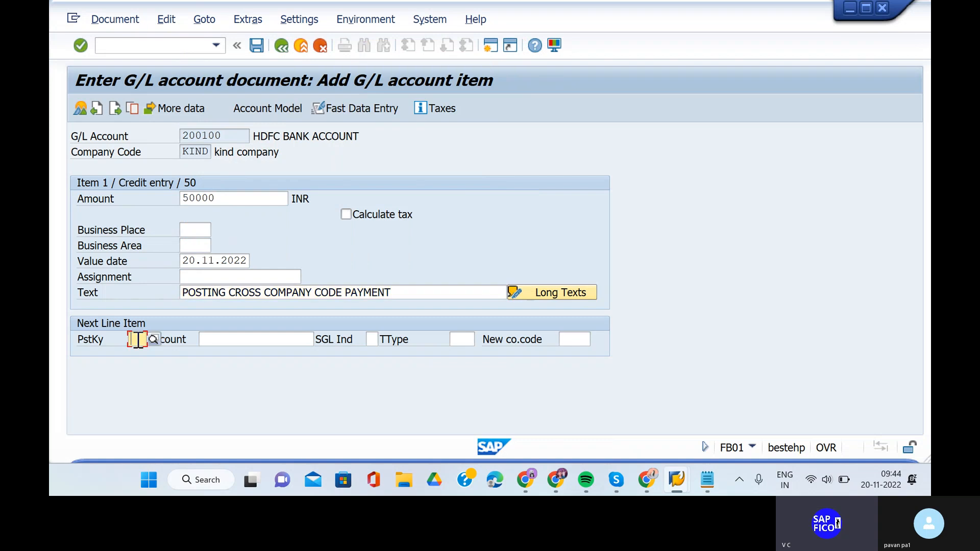
pyautogui.write('40')
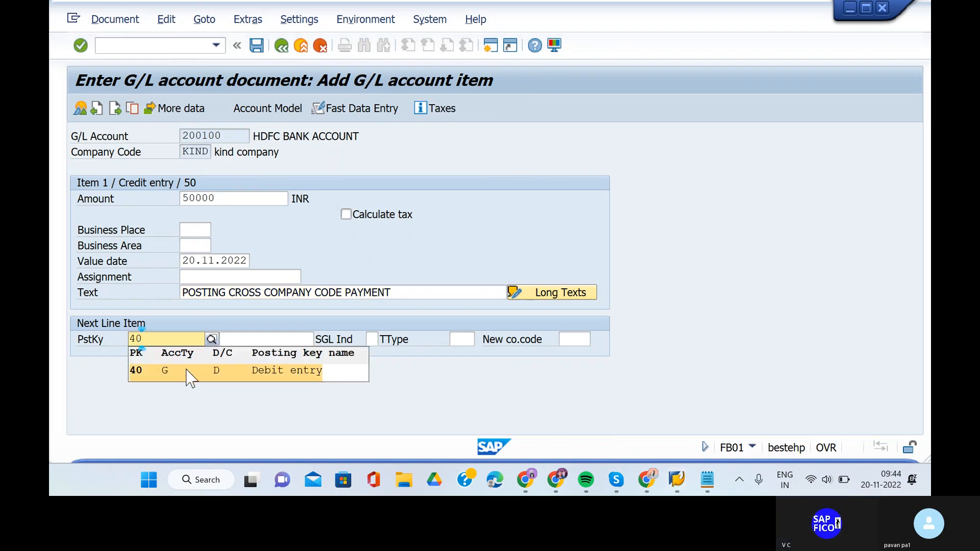
pyautogui.click(189, 375)
pyautogui.click(234, 342)
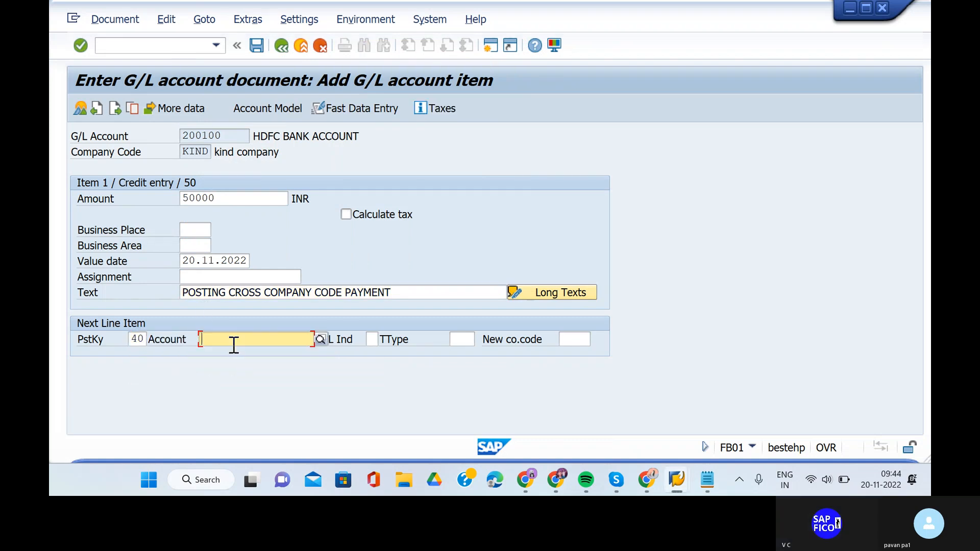
pyautogui.click(233, 343)
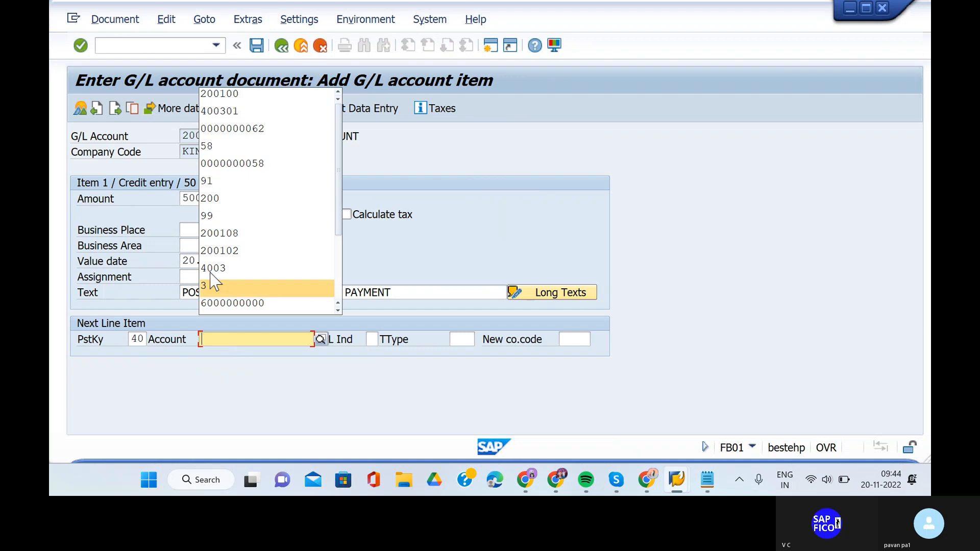
pyautogui.click(242, 112)
pyautogui.click(576, 339)
pyautogui.write('S')
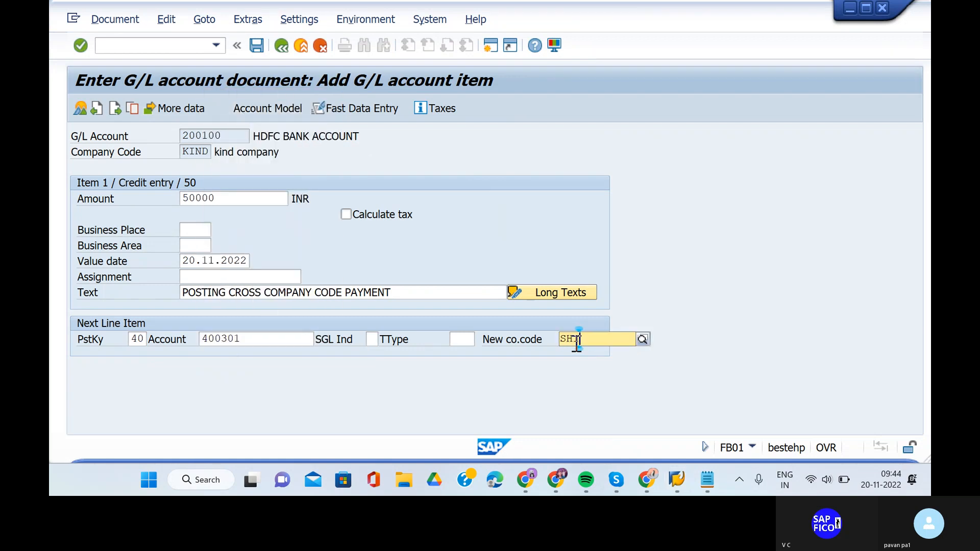
pyautogui.write('HI')
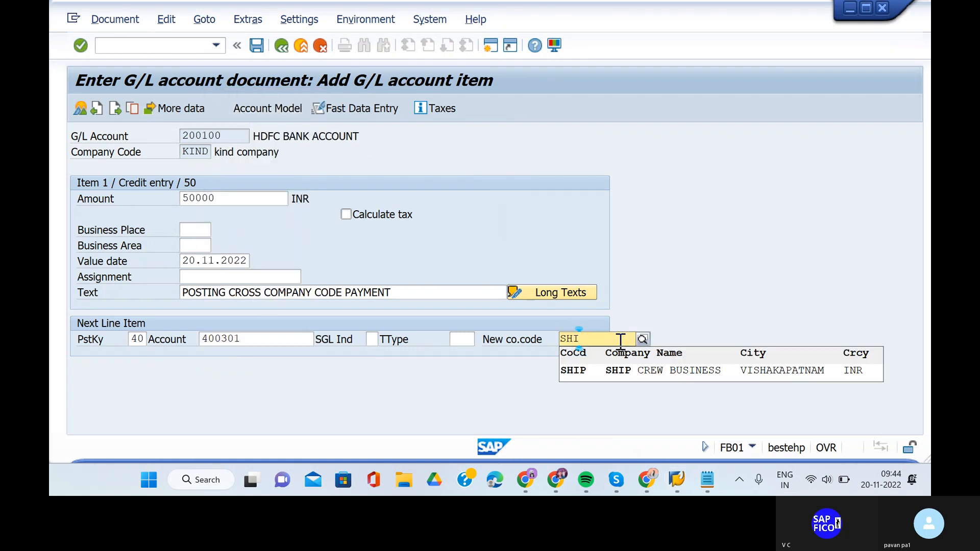
pyautogui.click(592, 378)
pyautogui.press('Return')
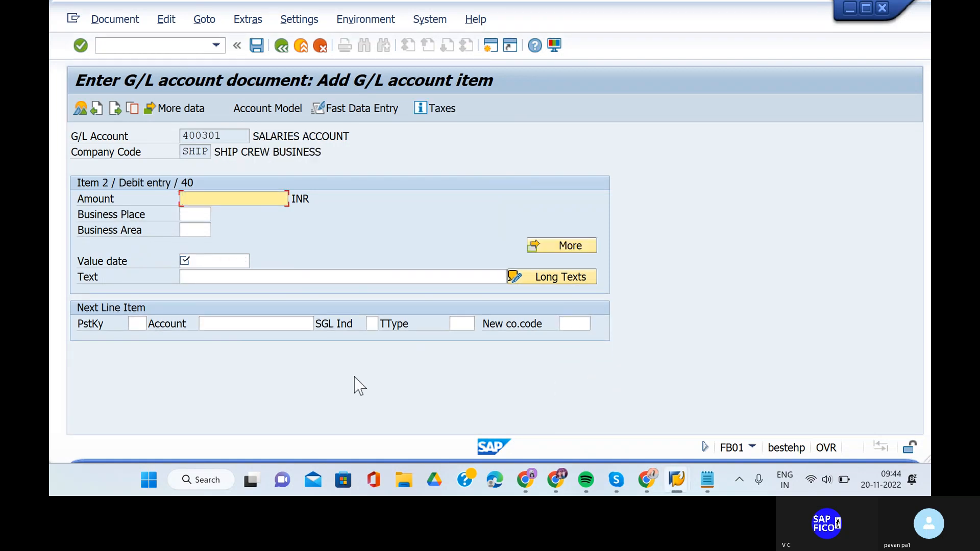
# - Enter amount 50000, value date 20.11.2022 and text POSTING CROSS COMPANY CODE PAYMENT for the SHIP debit item
pyautogui.press('BackSpace')
pyautogui.click(247, 217)
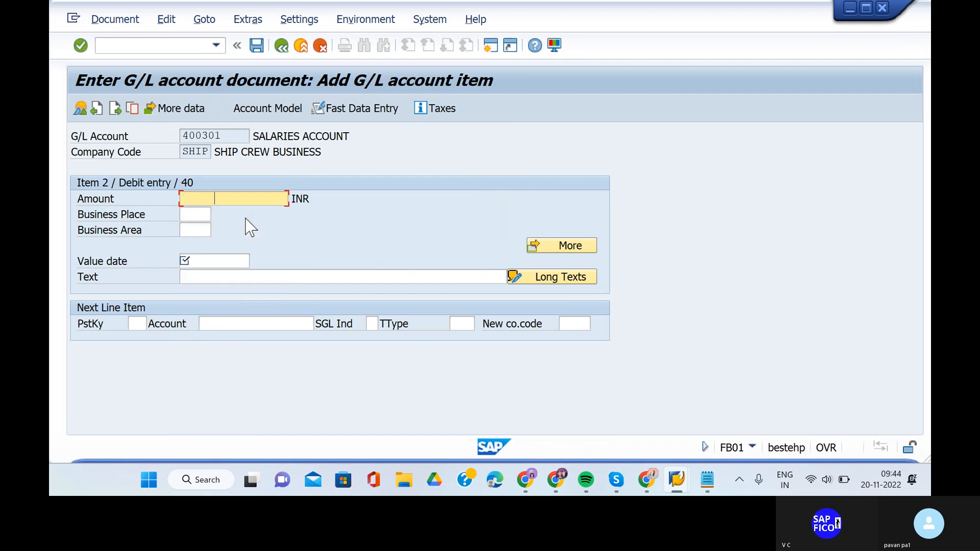
pyautogui.click(213, 261)
pyautogui.press('BackSpace')
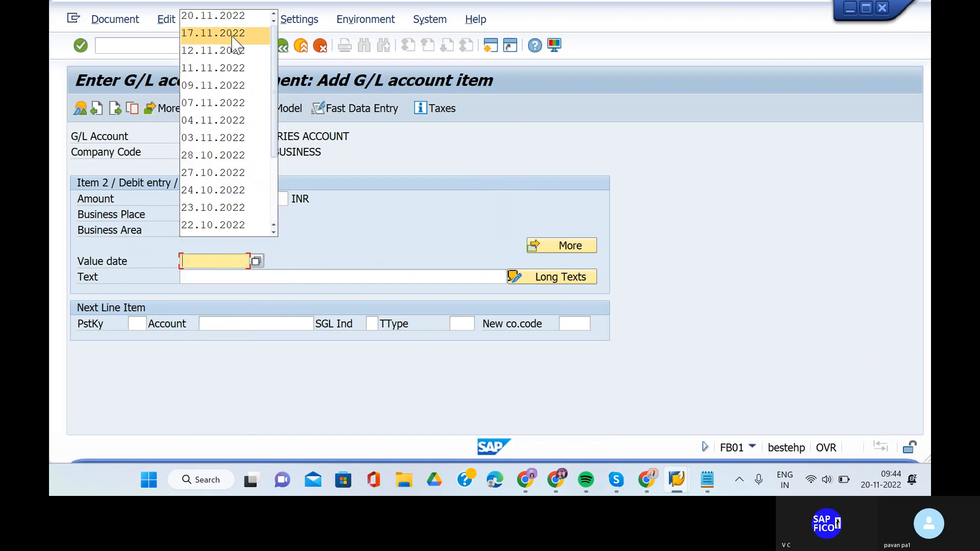
pyautogui.click(220, 16)
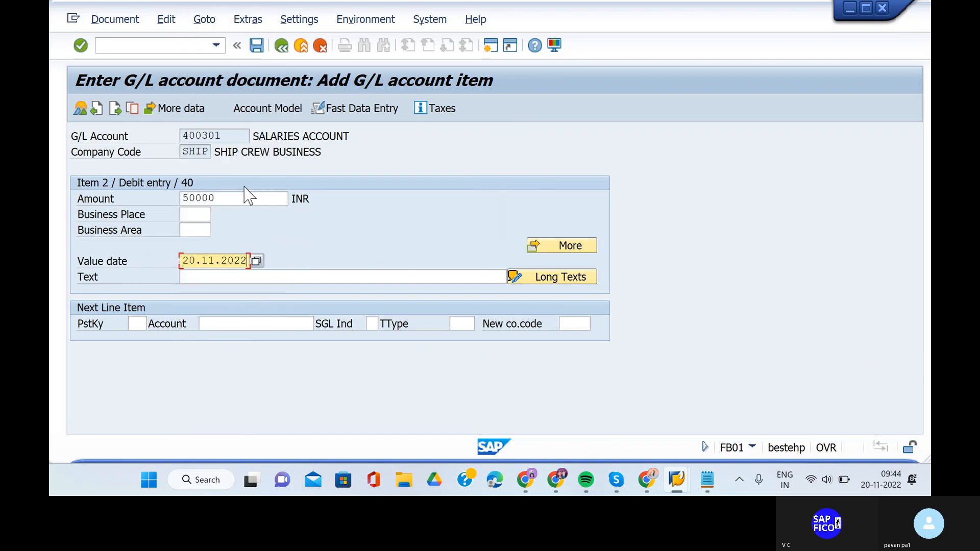
pyautogui.click(232, 276)
pyautogui.click(231, 277)
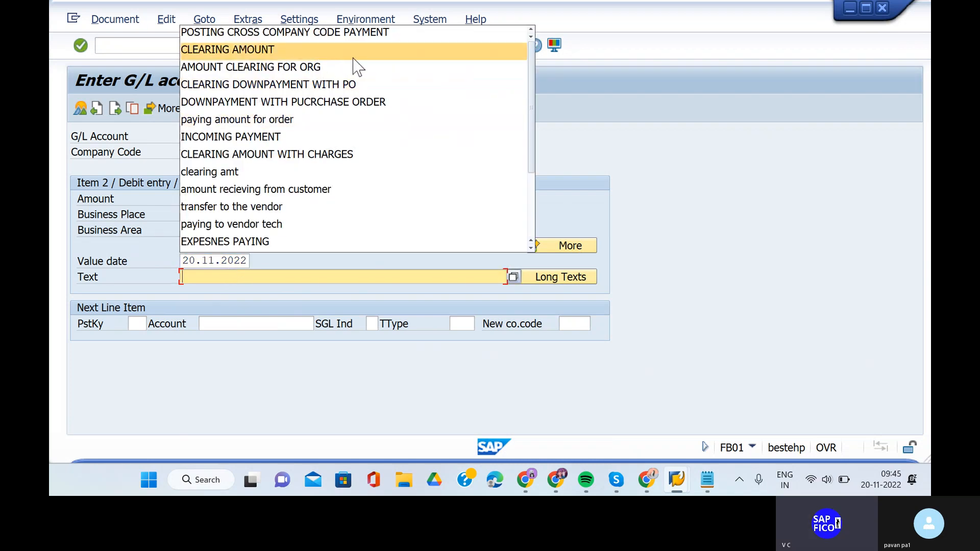
pyautogui.click(332, 34)
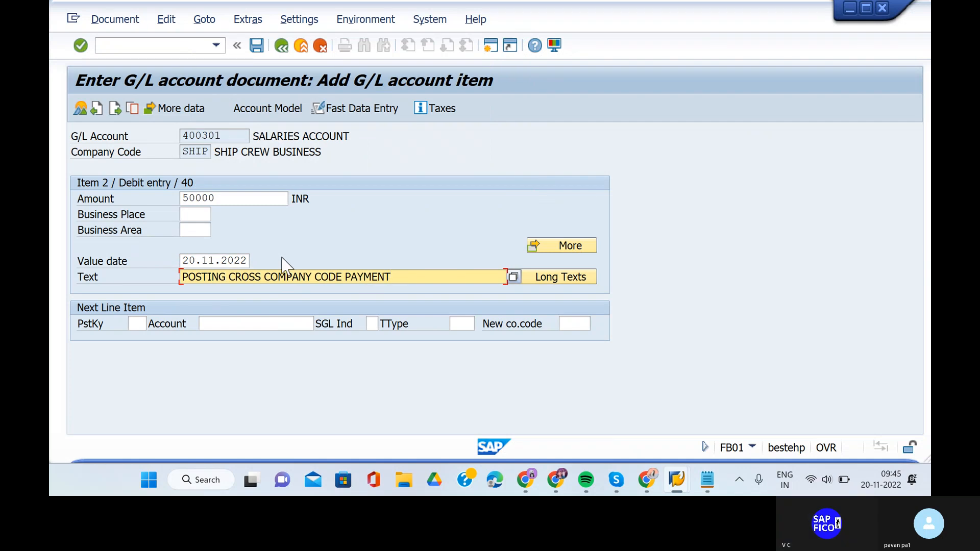
# - Confirm the SHIP debit item and simulate the cross-company document to review its line items
pyautogui.press('Return')
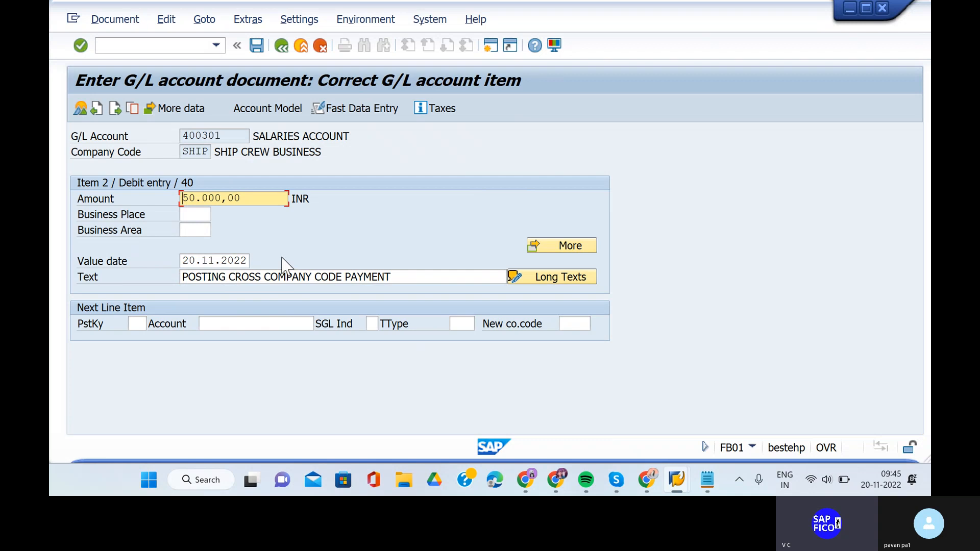
pyautogui.click(110, 20)
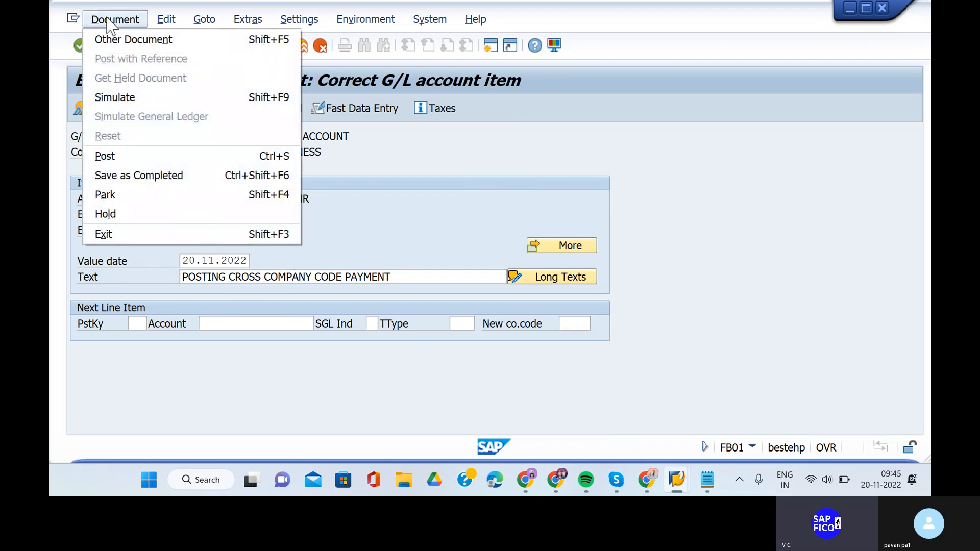
pyautogui.click(123, 98)
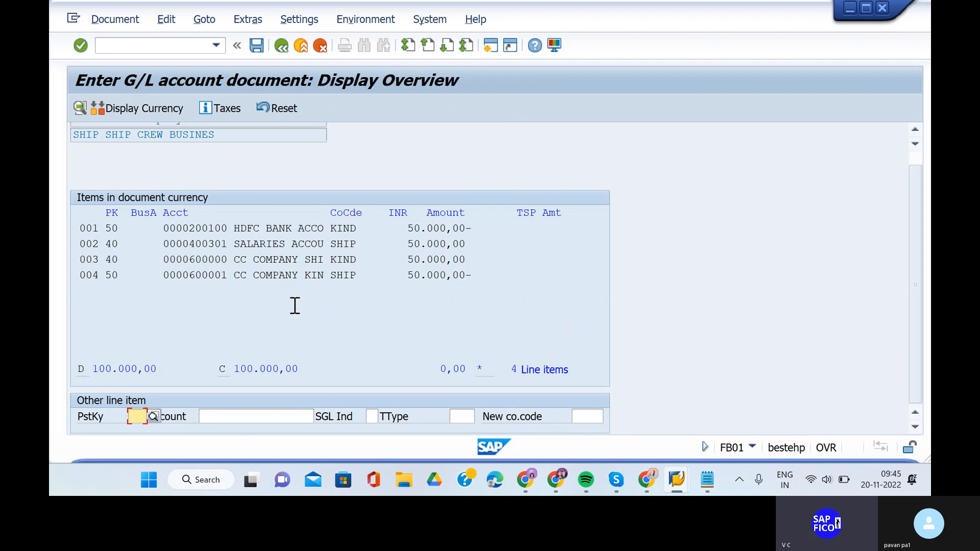
# - Abandon the simulated document without posting and start transaction FB01 again
pyautogui.click(194, 46)
pyautogui.write('/n')
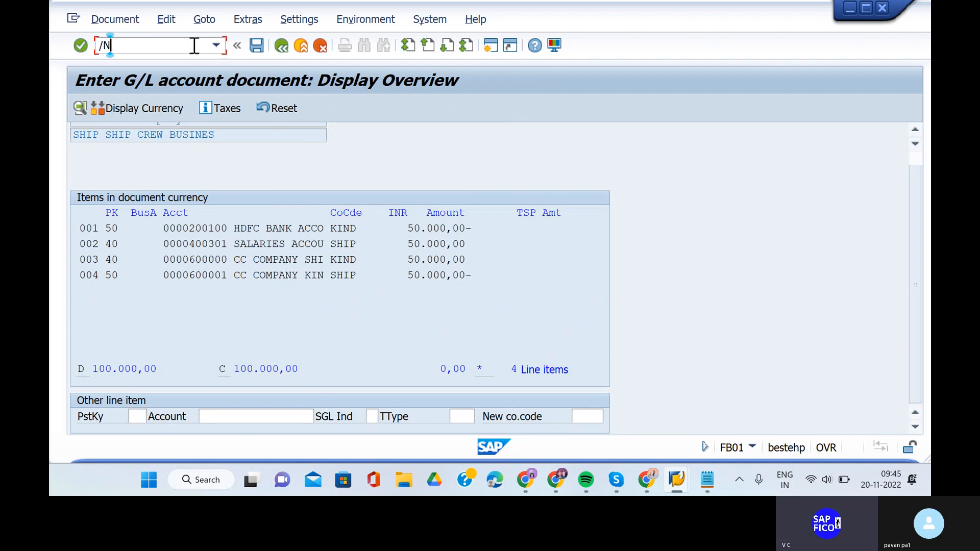
pyautogui.press('Return')
pyautogui.write('FB01')
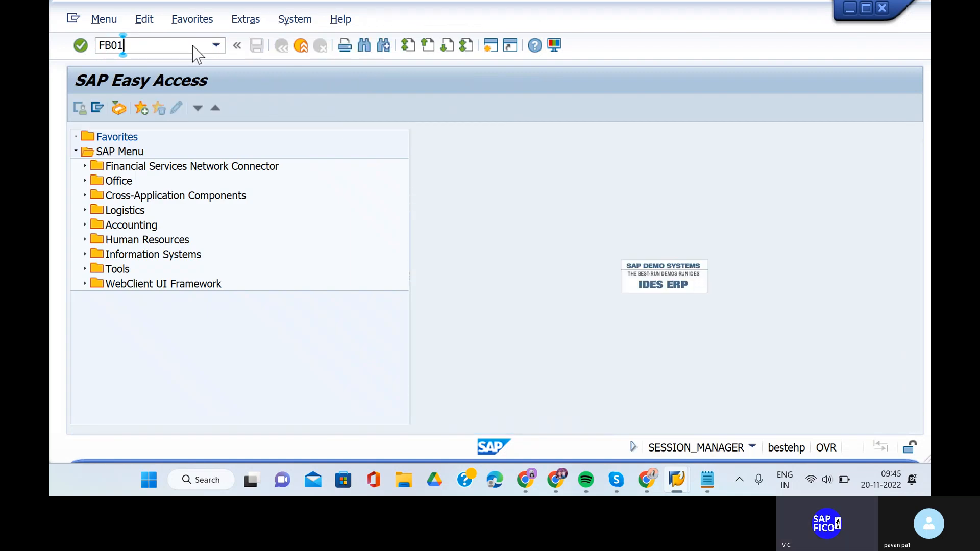
pyautogui.press('Return')
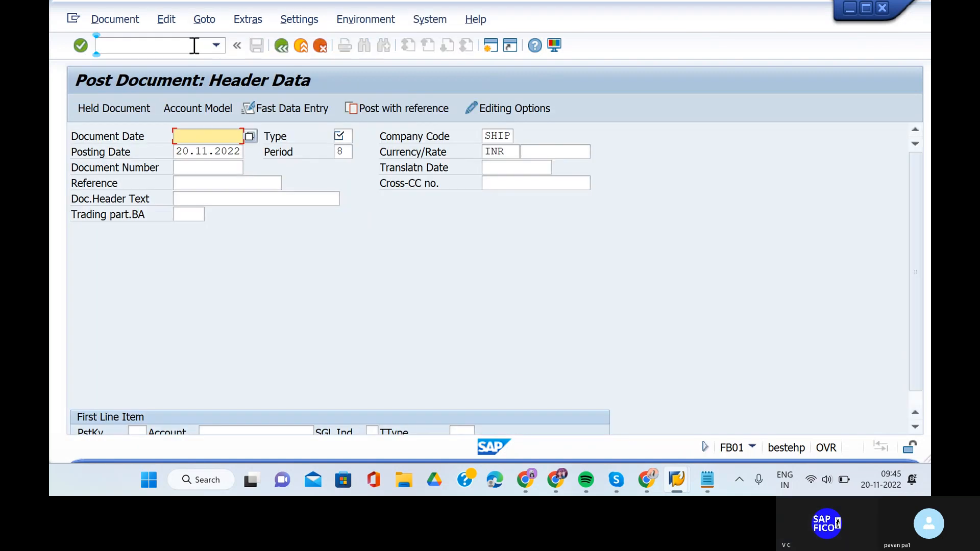
# - Enter document date 20.11.2022 and document type SA in the document header
pyautogui.click(183, 133)
pyautogui.write('20.11.202')
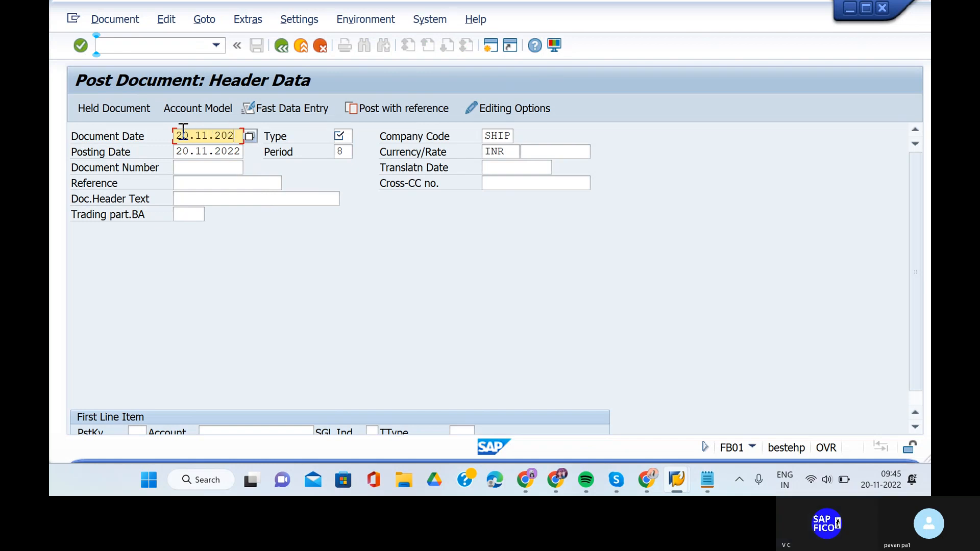
pyautogui.write('2')
pyautogui.click(345, 137)
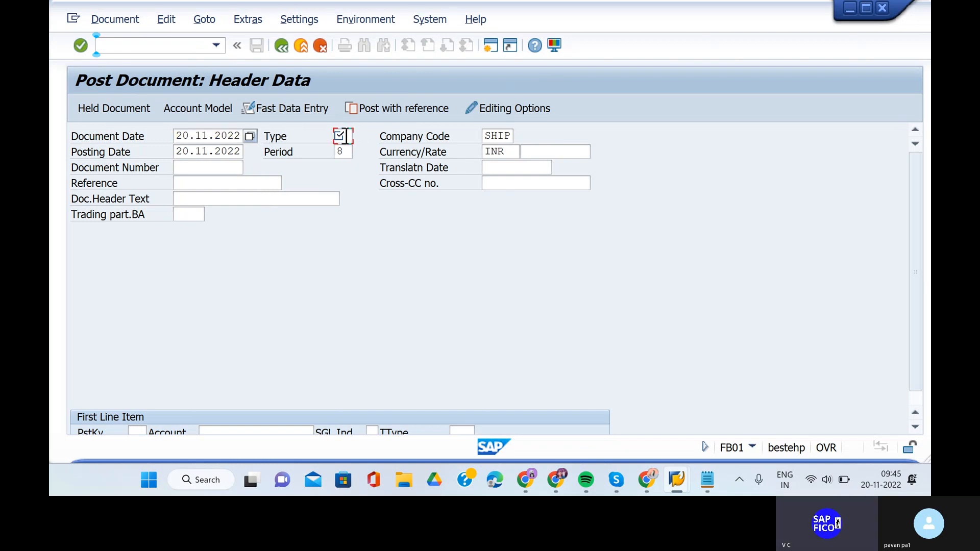
pyautogui.write('SA')
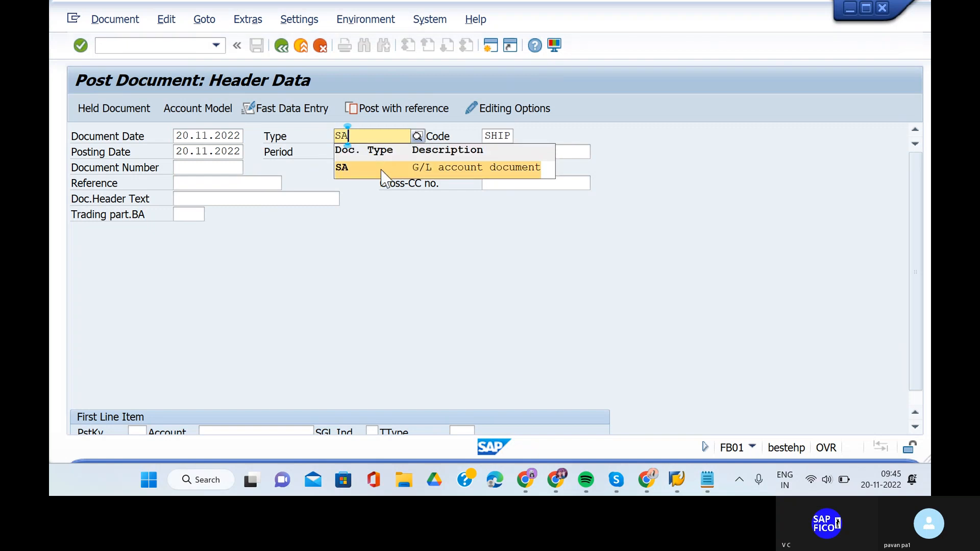
pyautogui.click(383, 169)
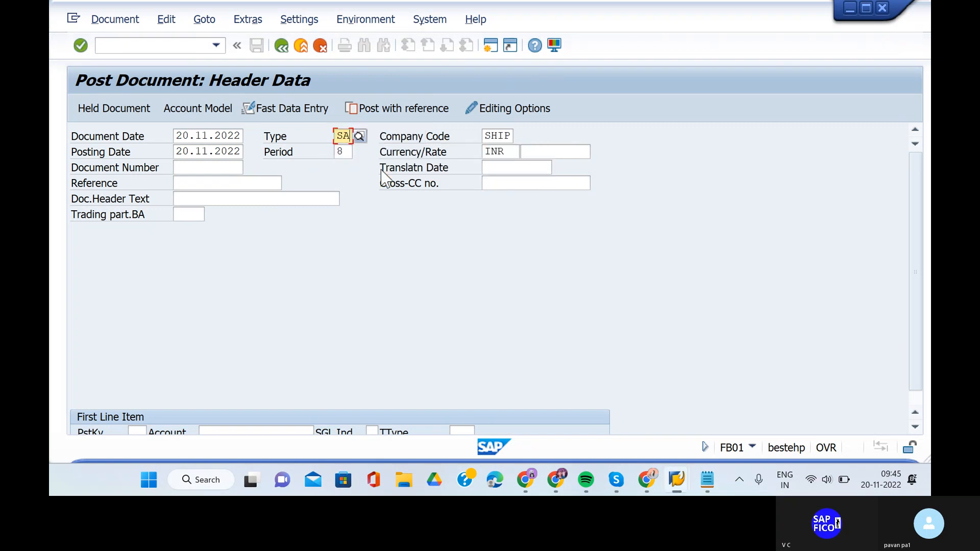
# - Set the header's company code to KIND and the document header text to CROSS COMPANY TESTING
pyautogui.click(508, 134)
pyautogui.press('BackSpace')
pyautogui.press('BackSpace')
pyautogui.press('BackSpace')
pyautogui.press('BackSpace')
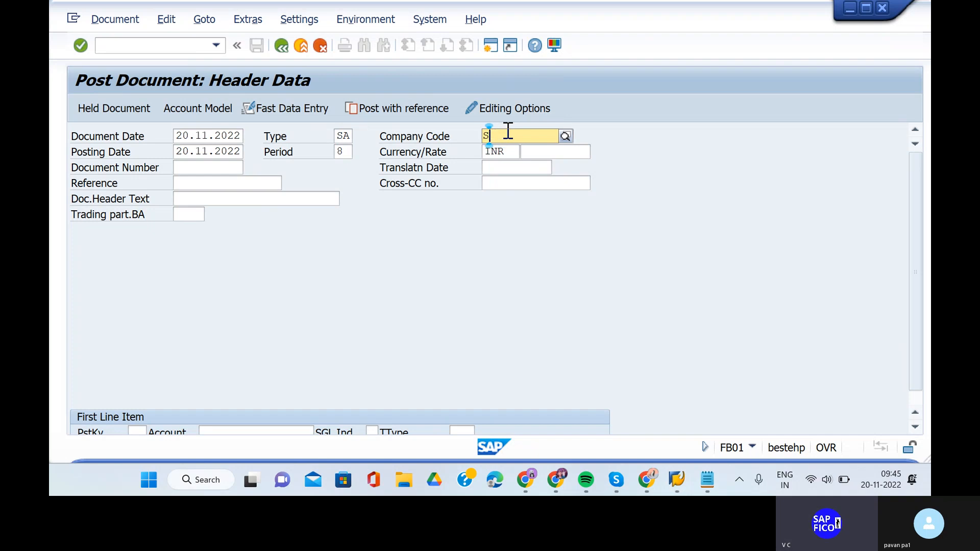
pyautogui.write('KI')
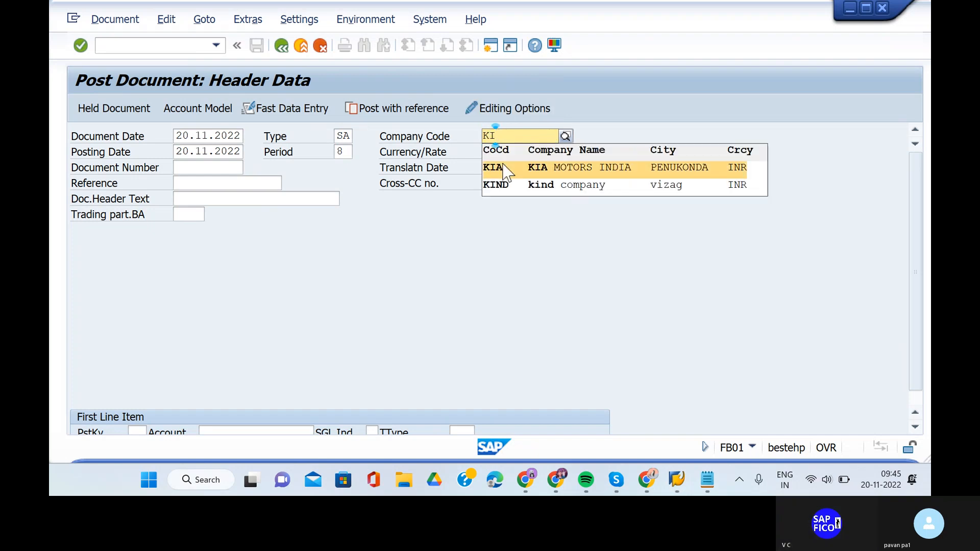
pyautogui.click(513, 184)
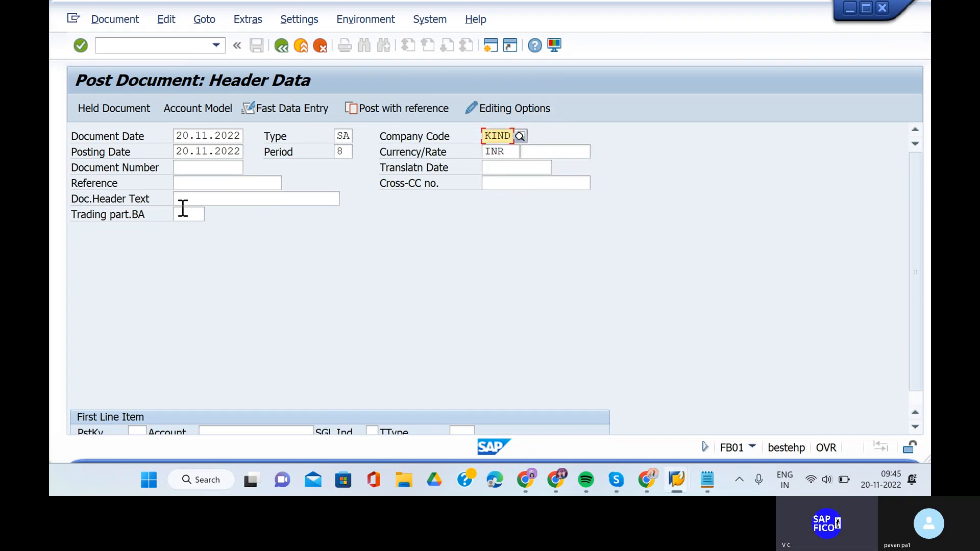
pyautogui.click(223, 195)
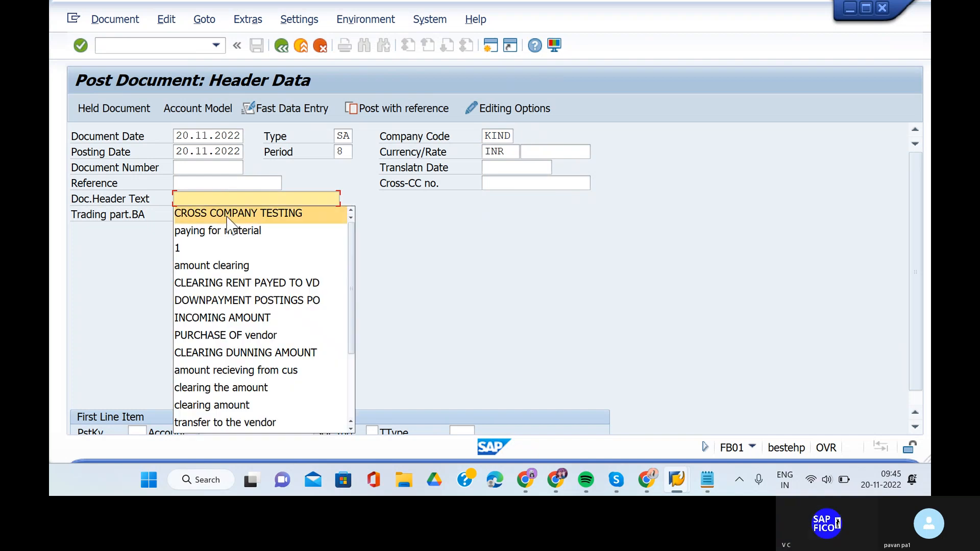
pyautogui.click(228, 215)
# - Start the first line item with posting key 50 and G/L account 200100
pyautogui.scroll(-1, 240, 289)
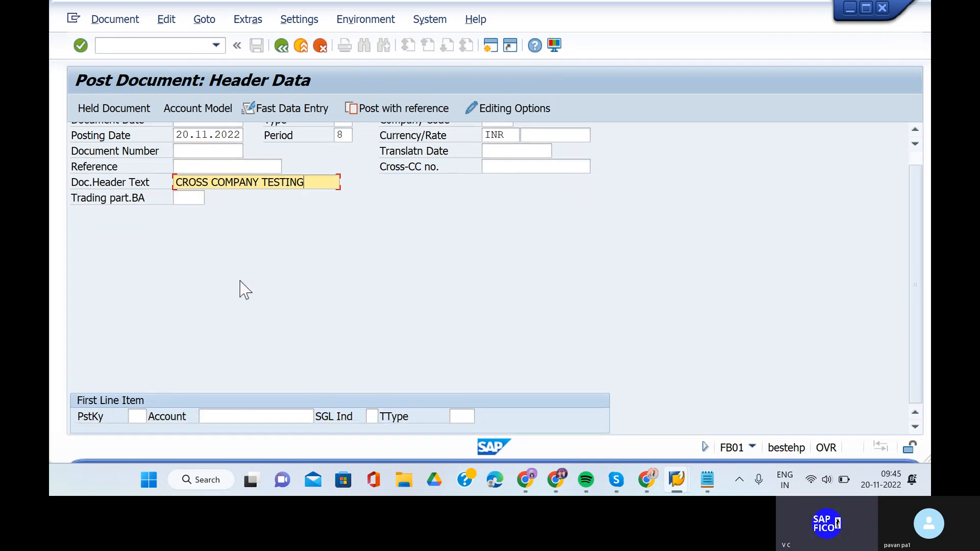
pyautogui.click(139, 416)
pyautogui.write('50')
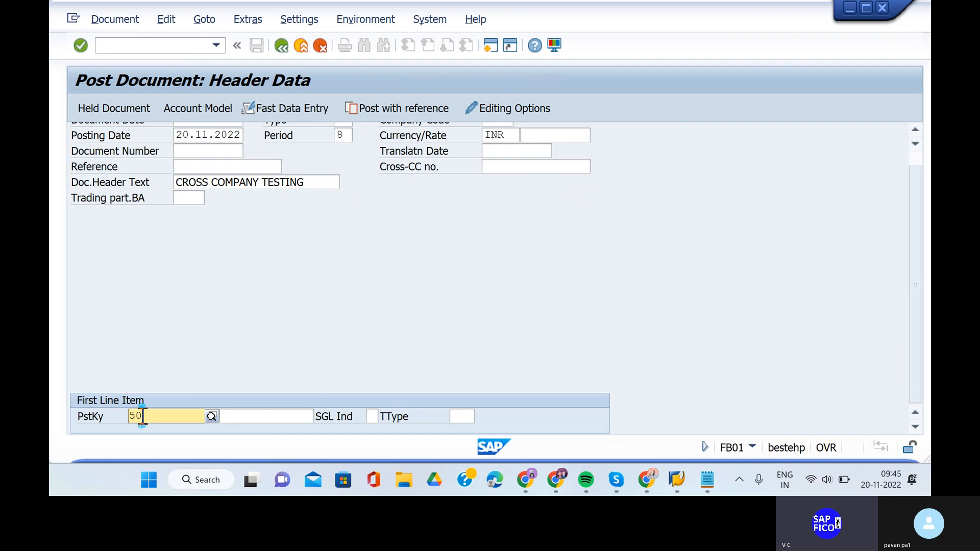
pyautogui.click(182, 447)
pyautogui.click(255, 417)
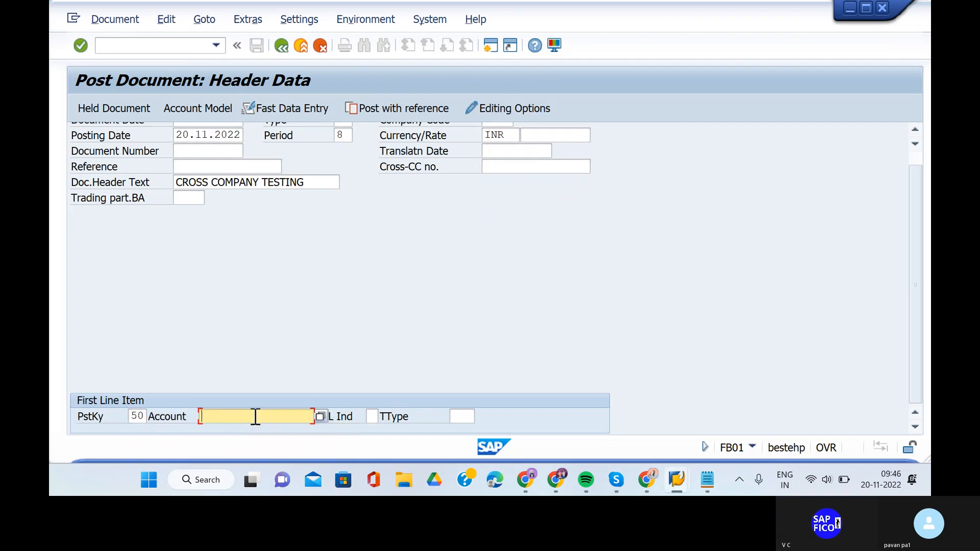
pyautogui.click(285, 174)
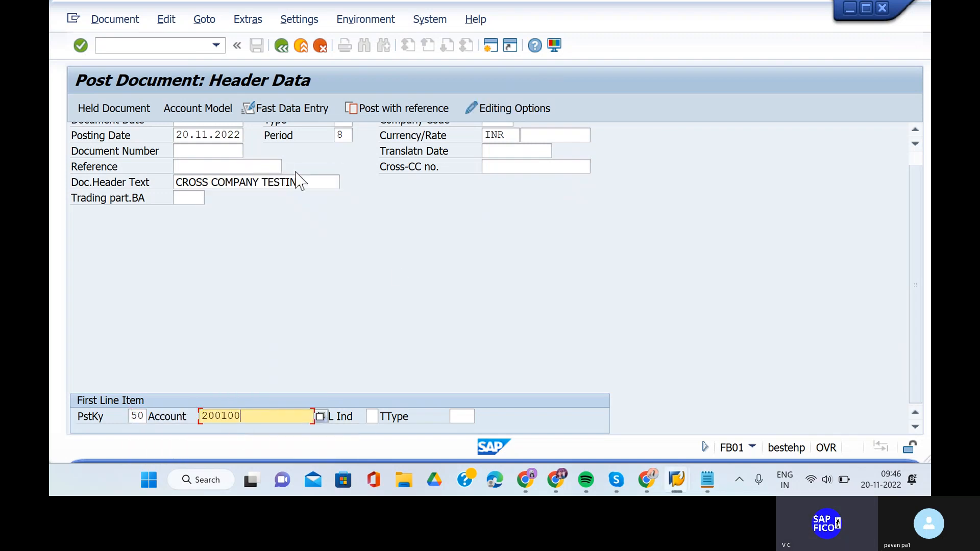
pyautogui.scroll(1, 363, 307)
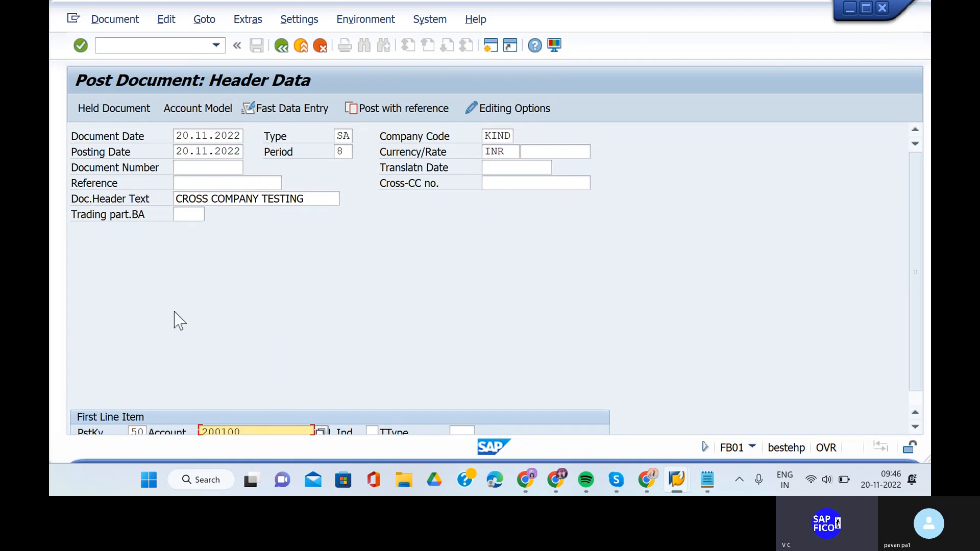
pyautogui.scroll(-1, 175, 320)
pyautogui.press('Return')
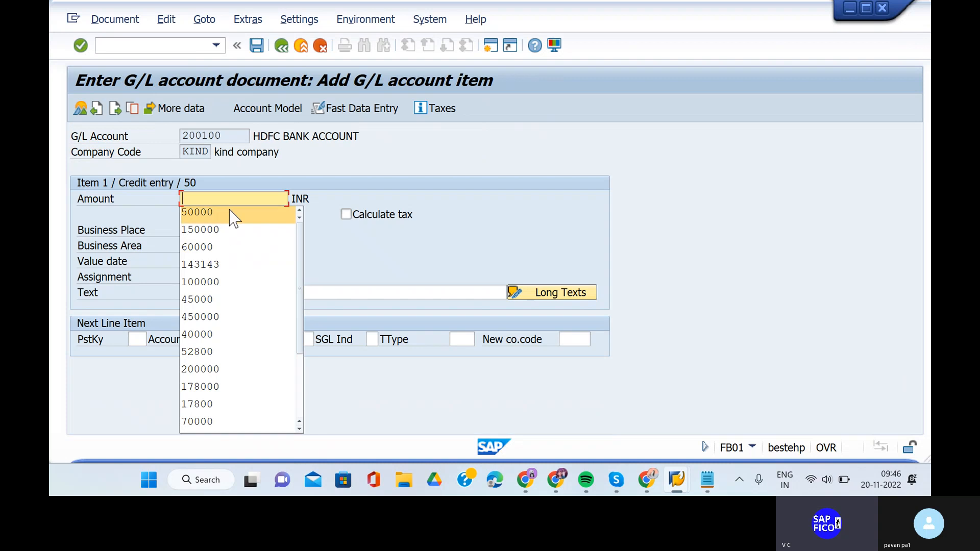
# - Enter amount 50000, value date 20.11.2022 and text POSTING CROSS COMPANY CODE PAYMENT for the credit item
pyautogui.click(232, 210)
pyautogui.click(220, 261)
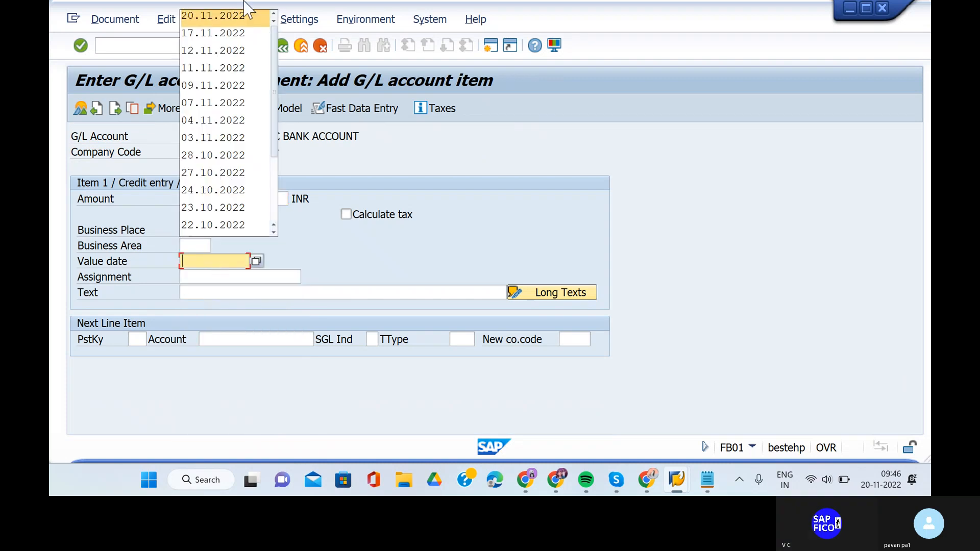
pyautogui.click(242, 16)
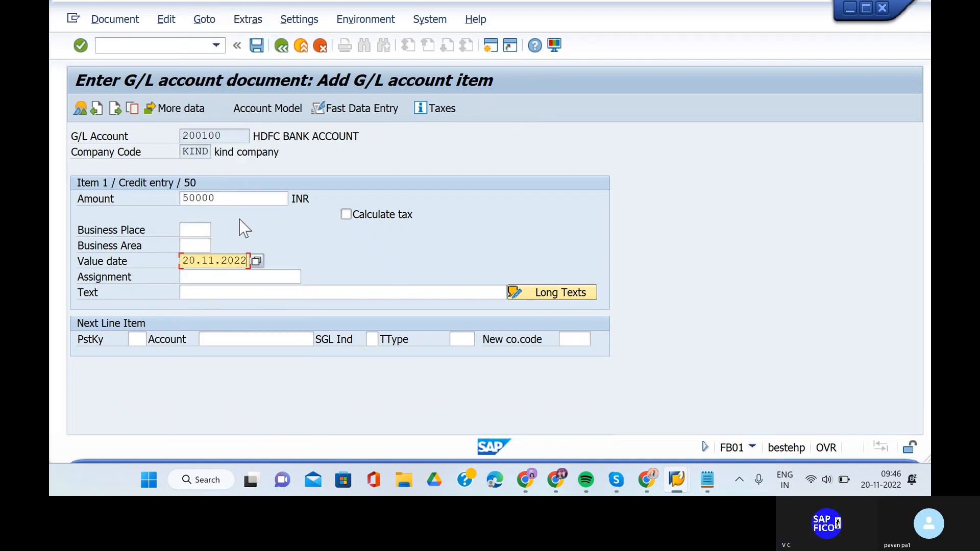
pyautogui.click(235, 293)
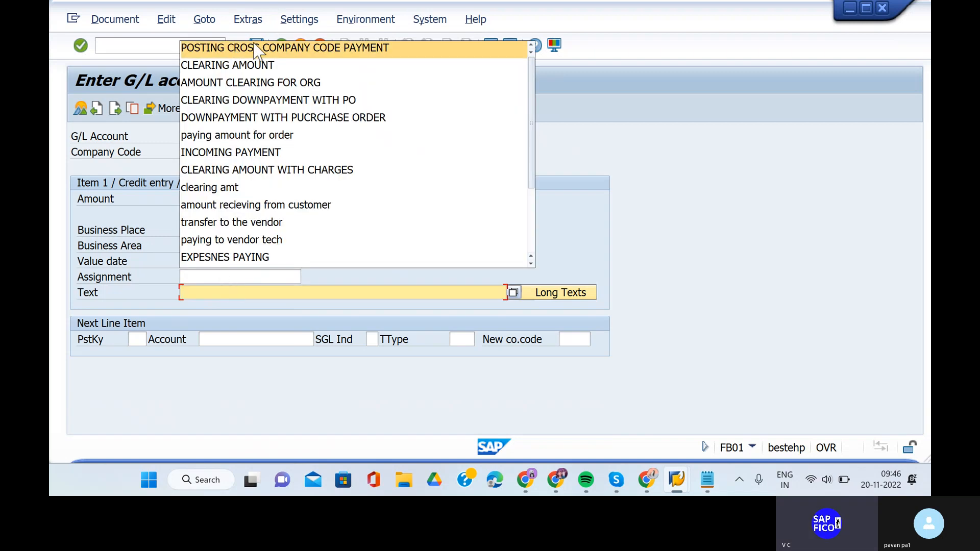
pyautogui.click(260, 48)
# - Start the second line item with posting key 40, G/L account 400301 and new company code SHIP
pyautogui.click(139, 339)
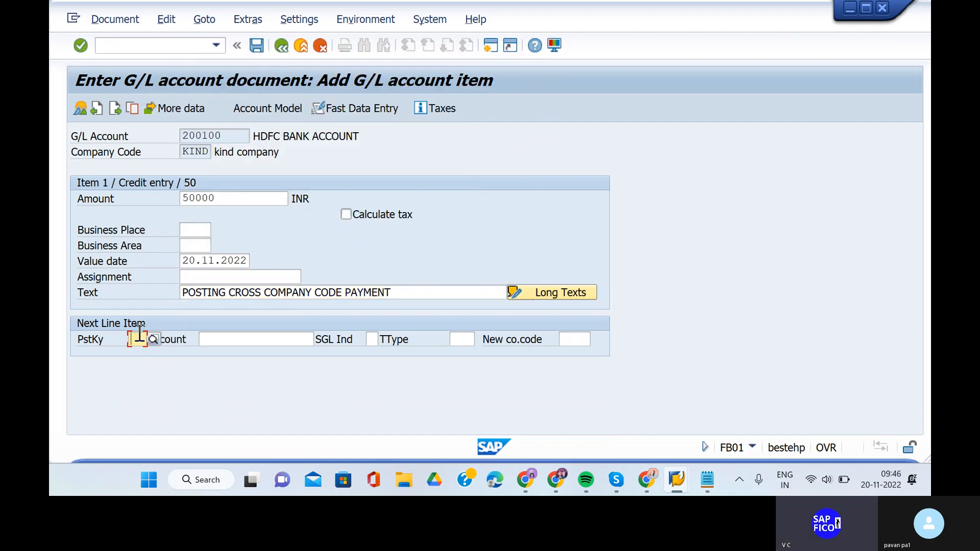
pyautogui.write('40')
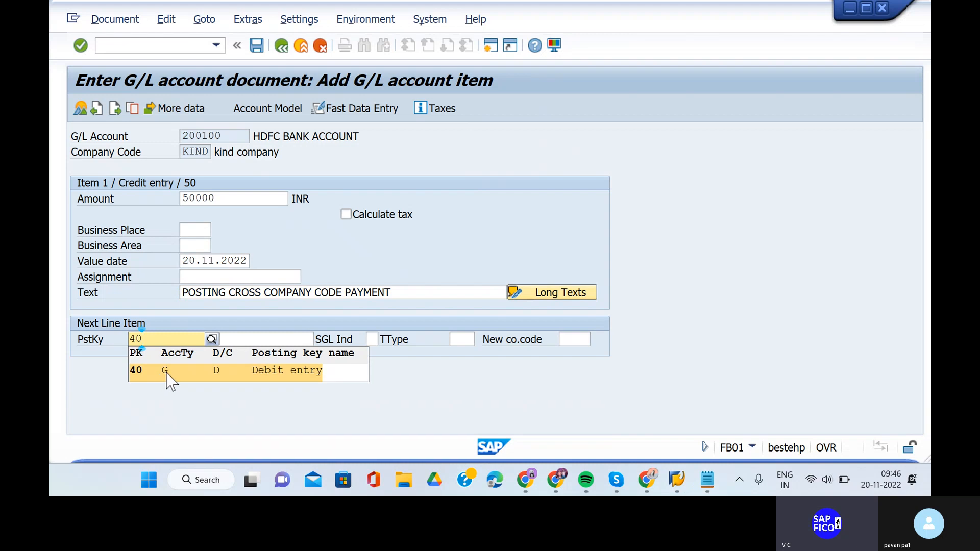
pyautogui.click(169, 378)
pyautogui.click(252, 337)
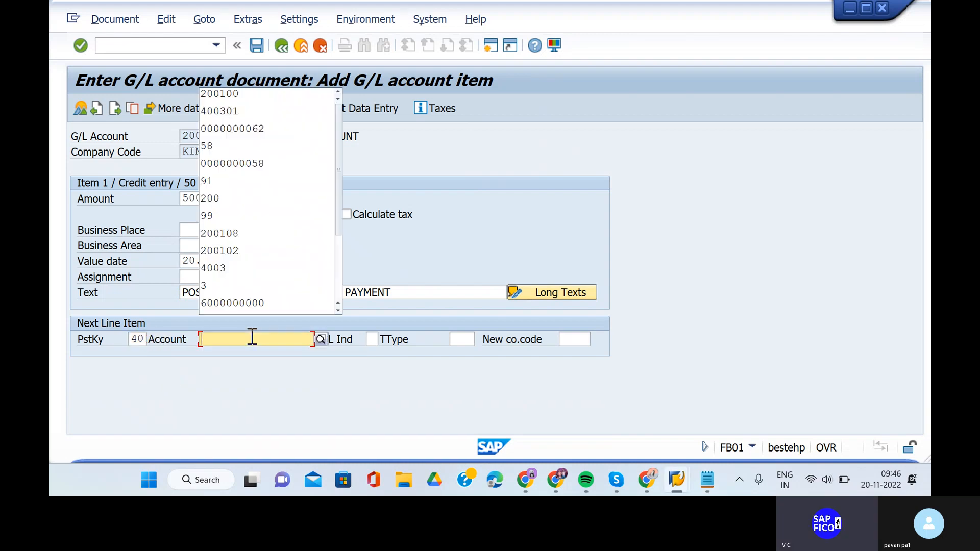
pyautogui.click(327, 111)
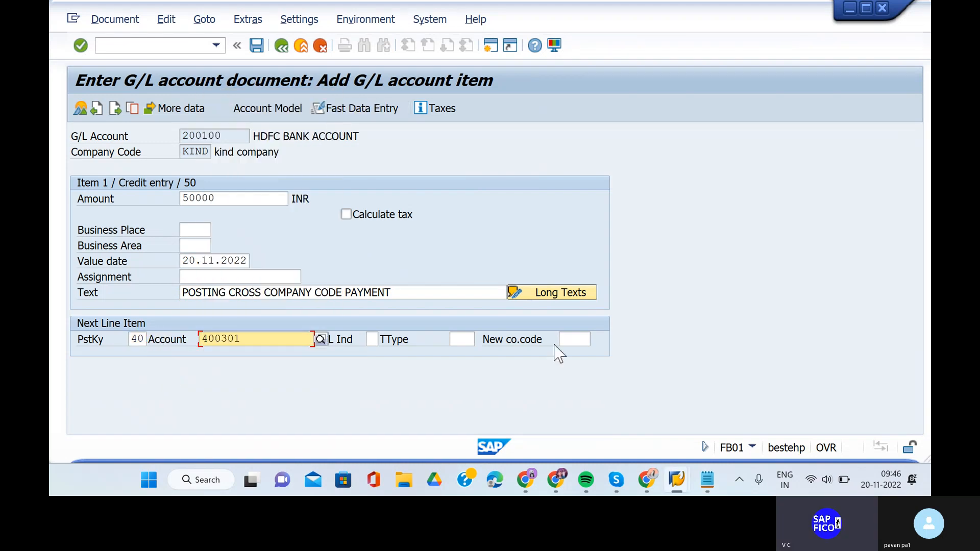
pyautogui.click(576, 339)
pyautogui.write('SH')
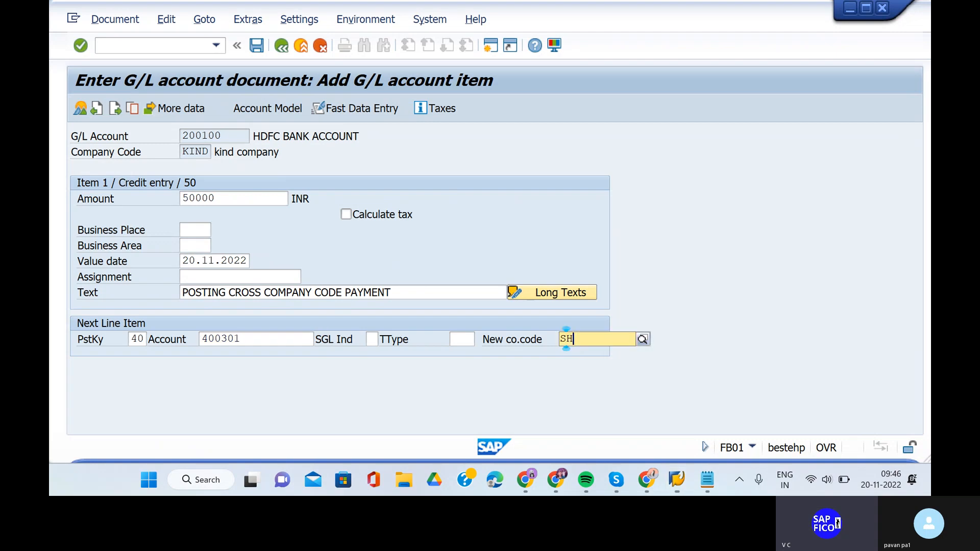
pyautogui.click(587, 371)
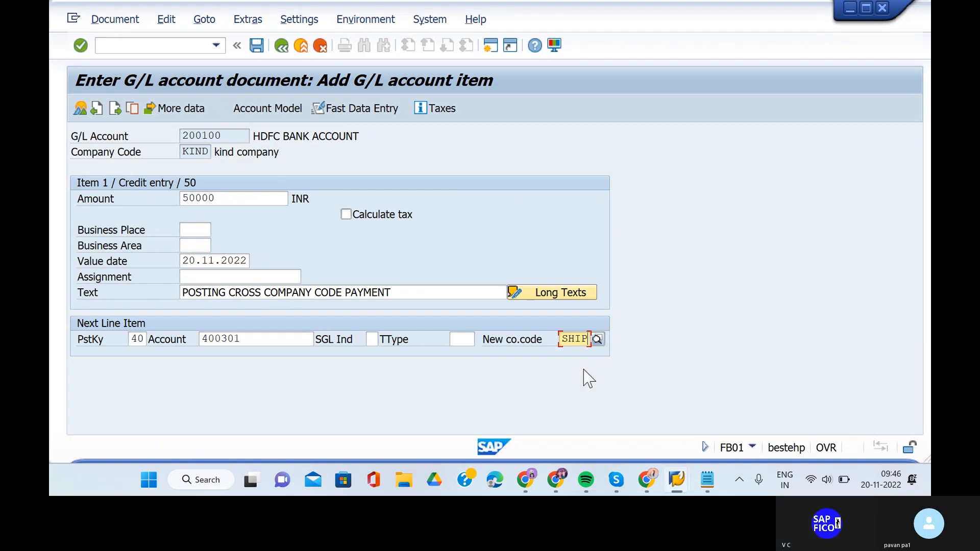
pyautogui.press('Return')
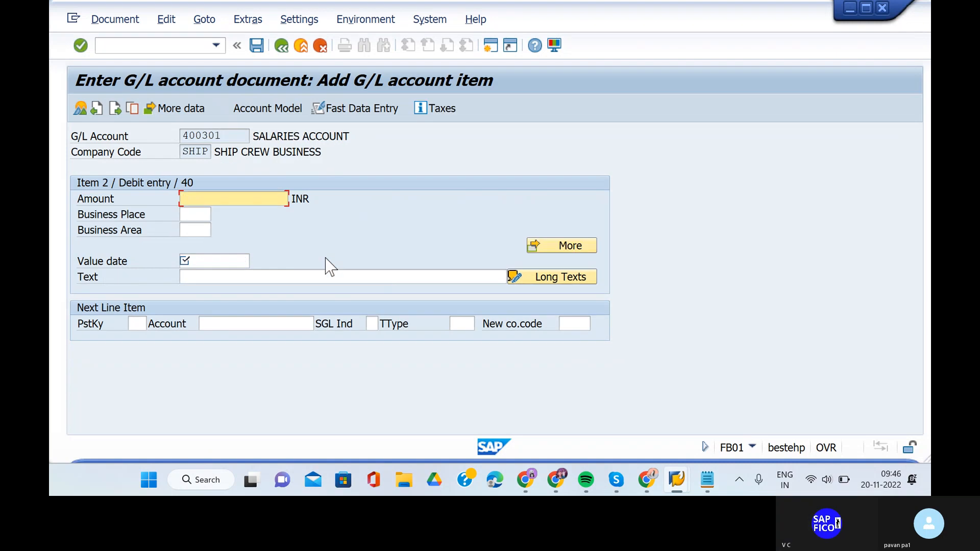
# - Enter and confirm amount 50000, value date 20.11.2022 and text POSTING CROSS COMPANY CODE PAYMENT for the SHIP debit item
pyautogui.press('BackSpace')
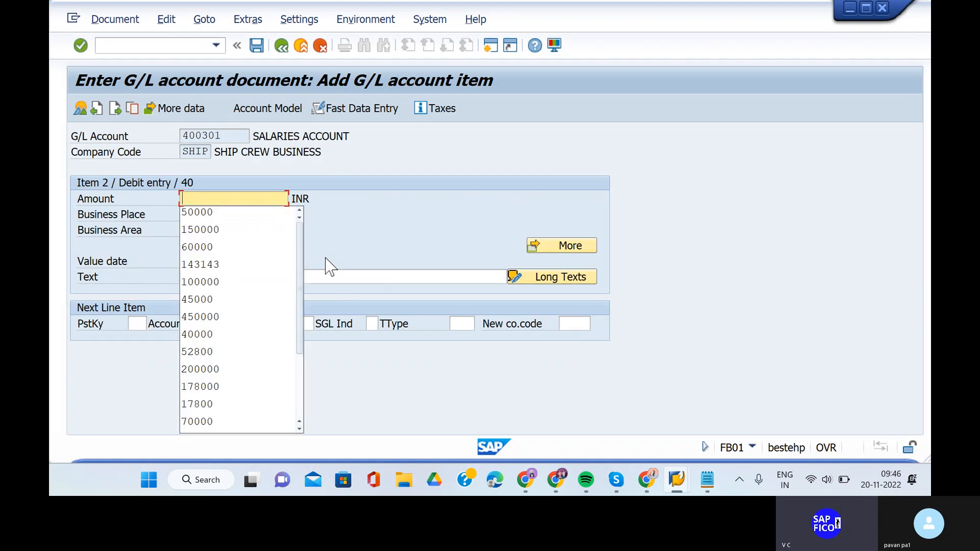
pyautogui.click(258, 213)
pyautogui.click(213, 264)
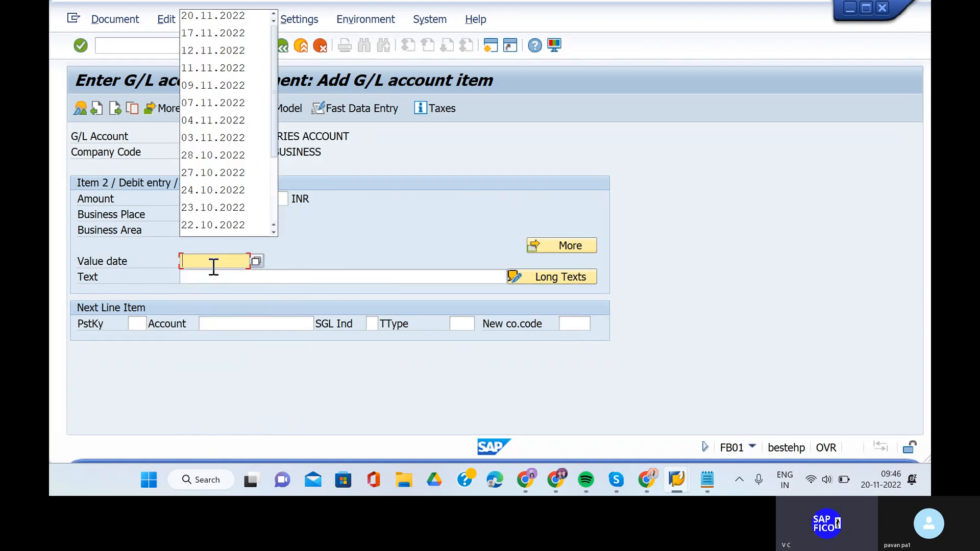
pyautogui.click(211, 20)
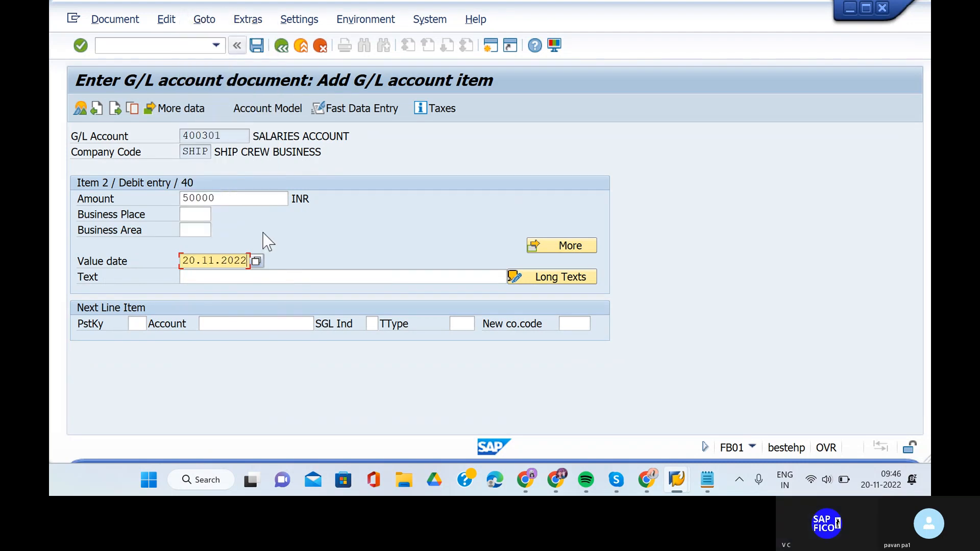
pyautogui.click(243, 277)
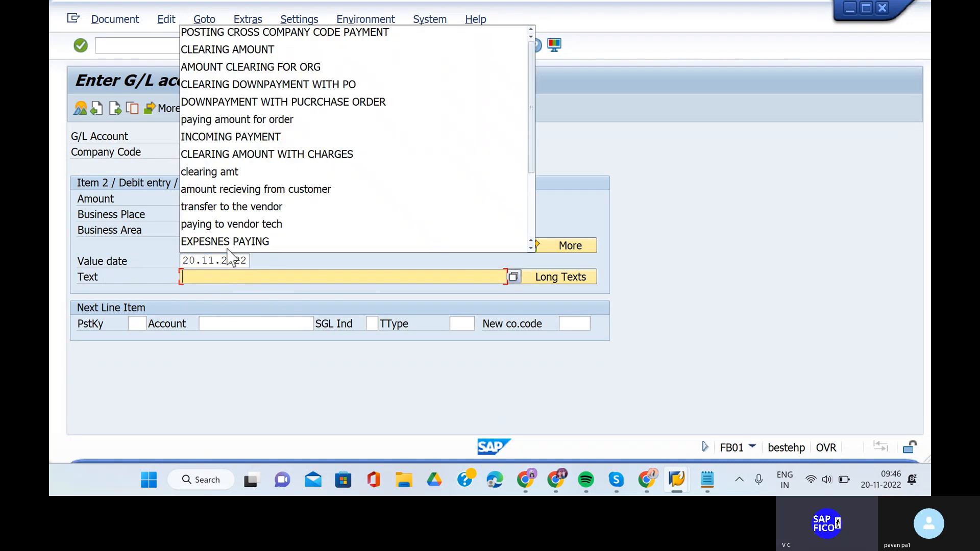
pyautogui.click(255, 34)
pyautogui.press('Return')
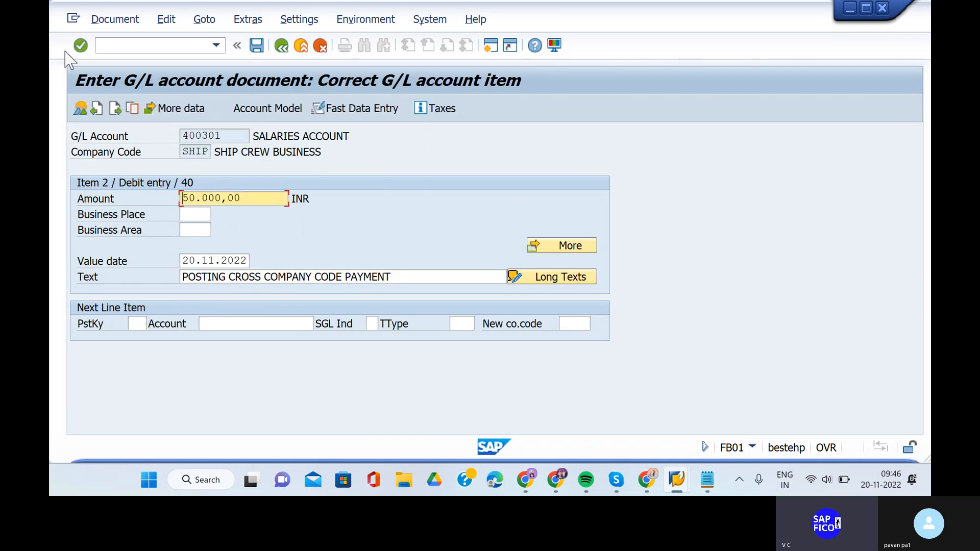
# - Simulate the cross-company G/L document so its clearing line items are generated
pyautogui.click(115, 19)
pyautogui.click(125, 97)
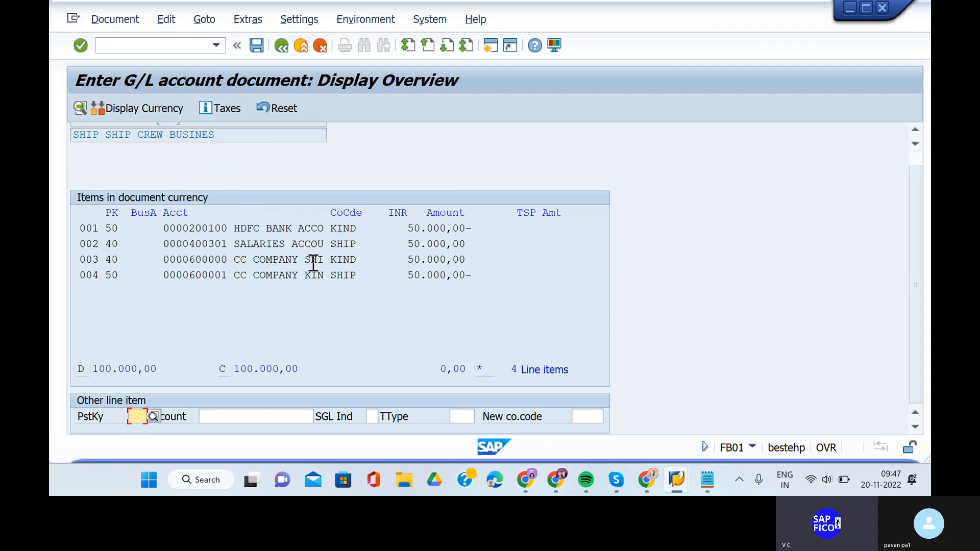
pyautogui.click(827, 102)
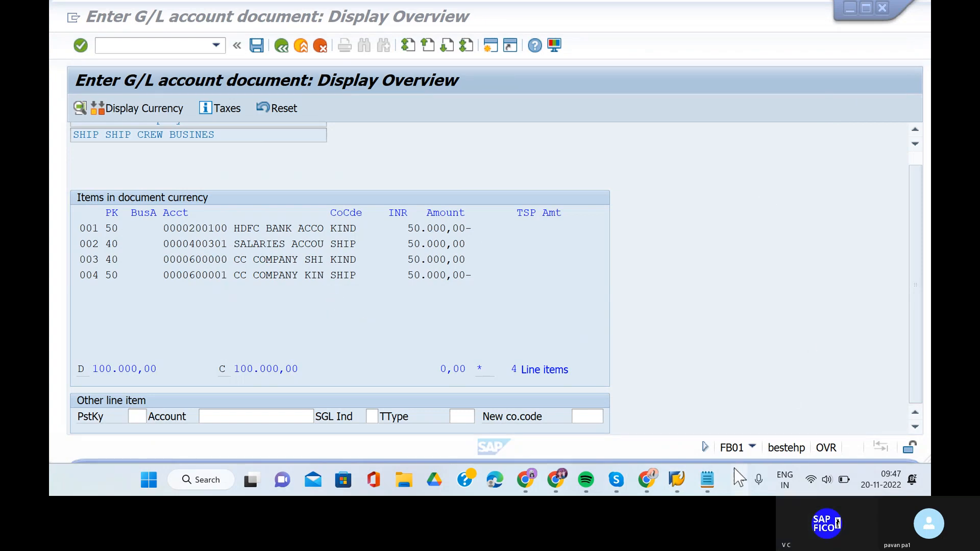
# - Review the client requirement and planned journal entries in Notepad and return to the simulated document in SAP
pyautogui.click(714, 482)
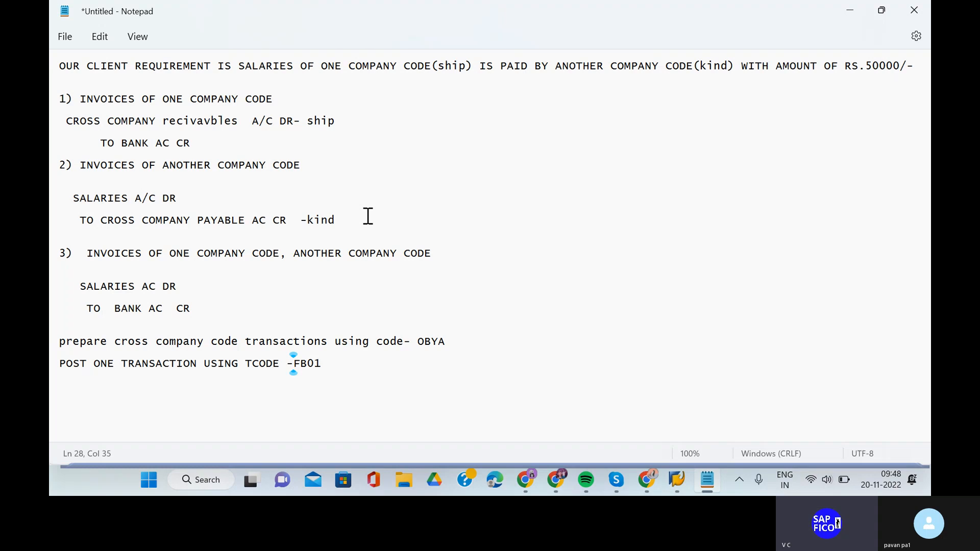
pyautogui.moveTo(672, 485)
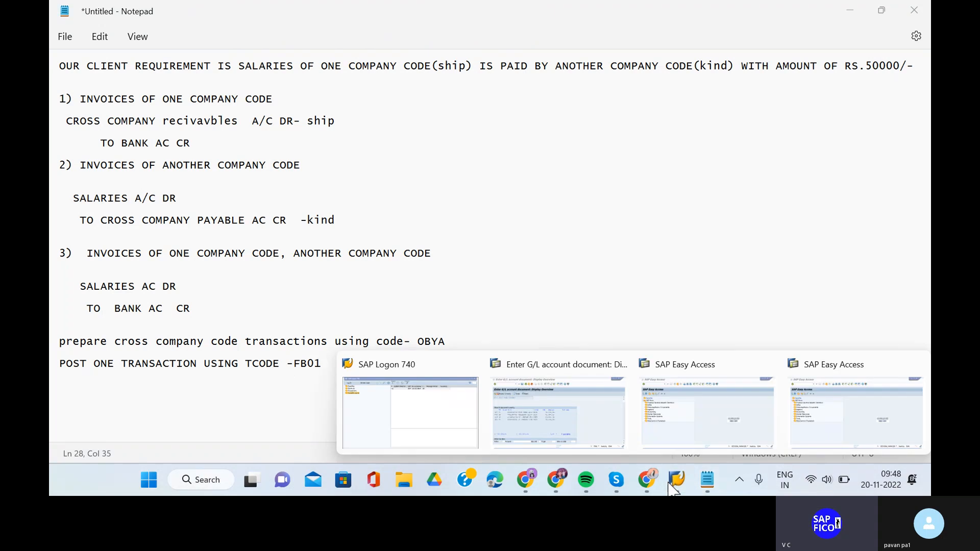
pyautogui.click(578, 421)
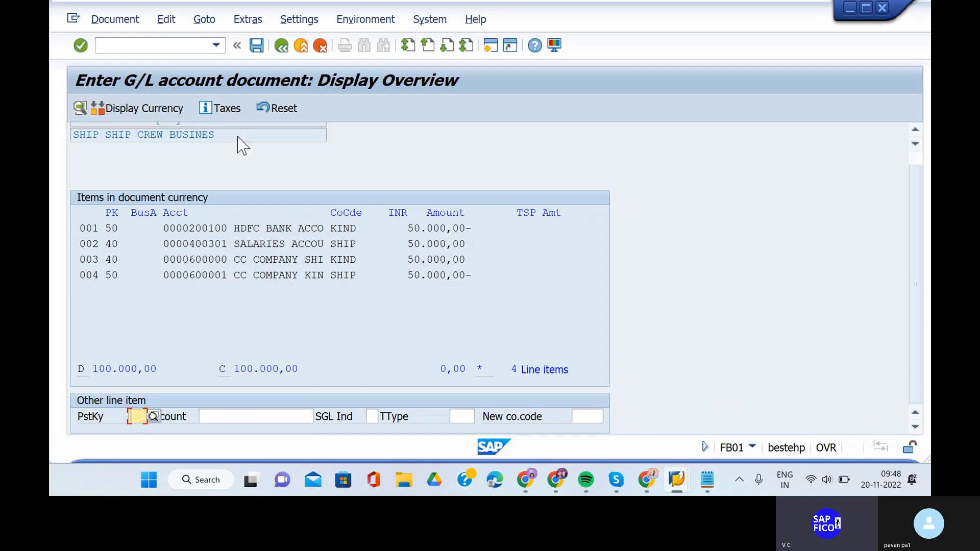
# - Try to post the simulated cross-company document for KIND and SHIP and dismiss the error dialog
pyautogui.scroll(1, 246, 194)
pyautogui.scroll(2, 245, 194)
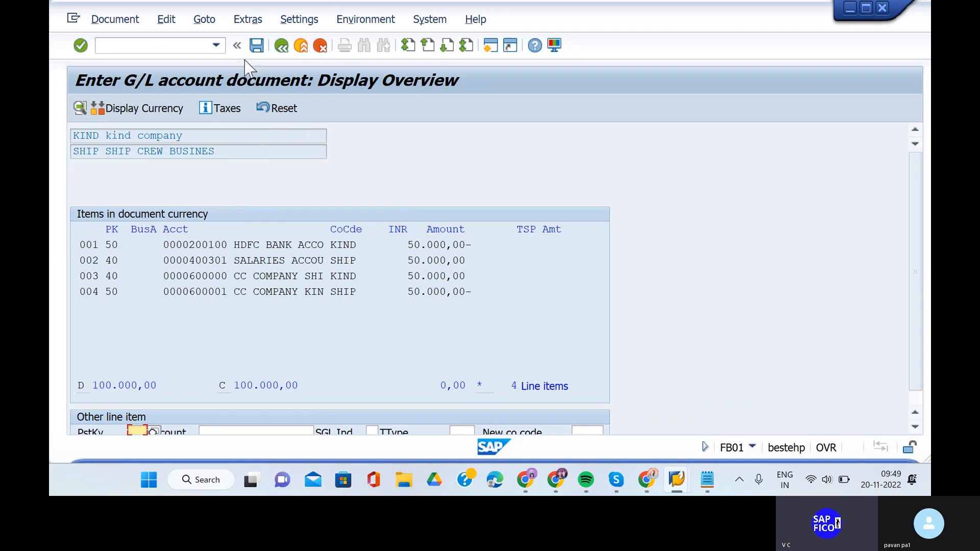
pyautogui.click(256, 47)
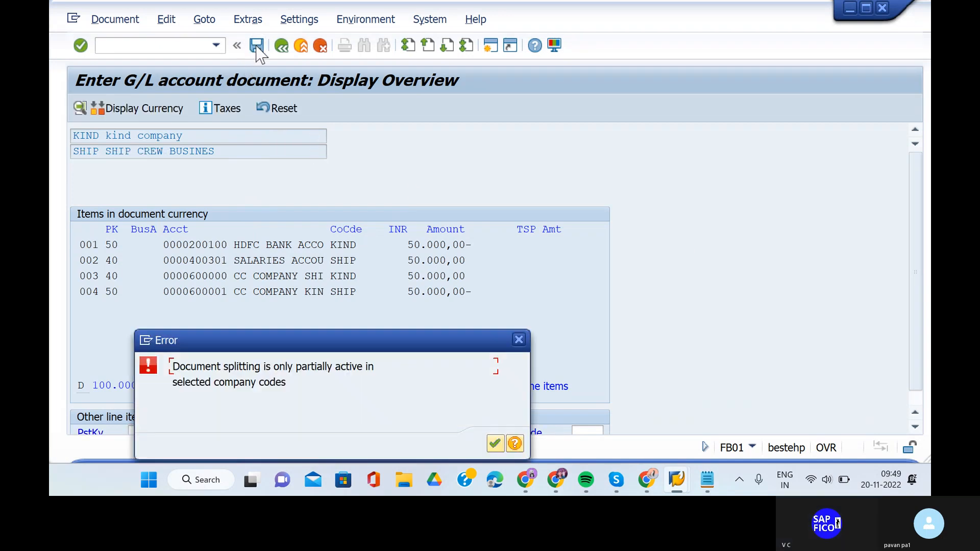
pyautogui.moveTo(322, 351); pyautogui.dragTo(408, 220)
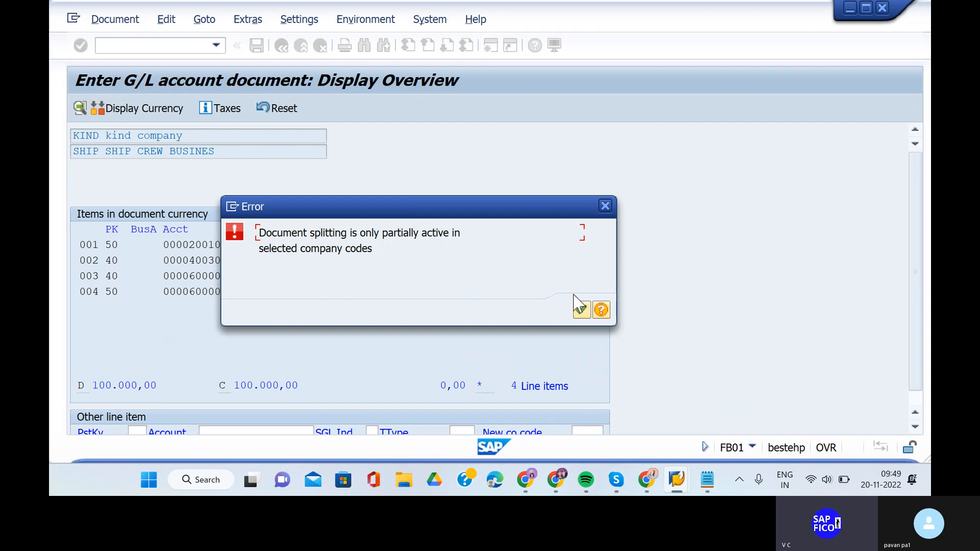
pyautogui.click(582, 310)
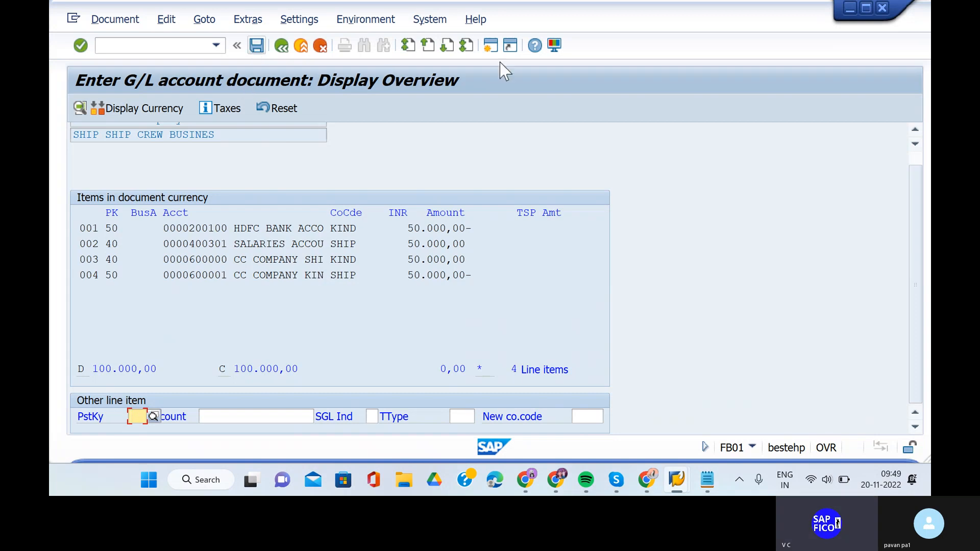
# - Start transaction SM30 in a new session and select table view V_FAGL_SPLIT_ACT
pyautogui.click(488, 49)
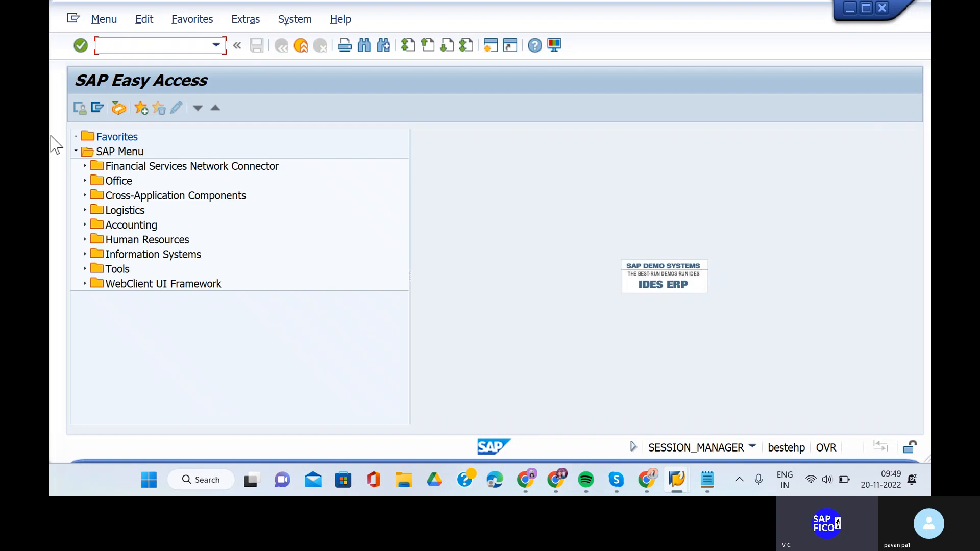
pyautogui.write('SM30')
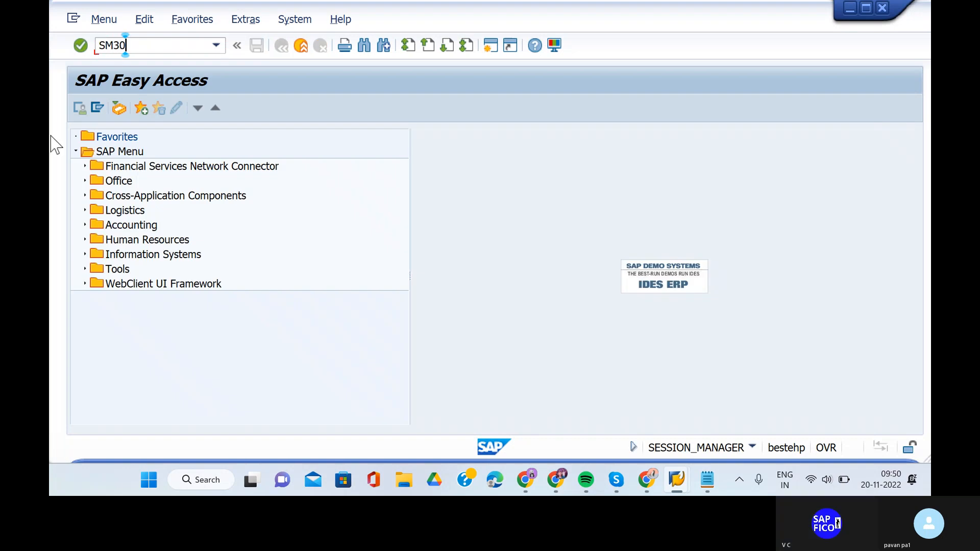
pyautogui.press('Return')
pyautogui.click(307, 168)
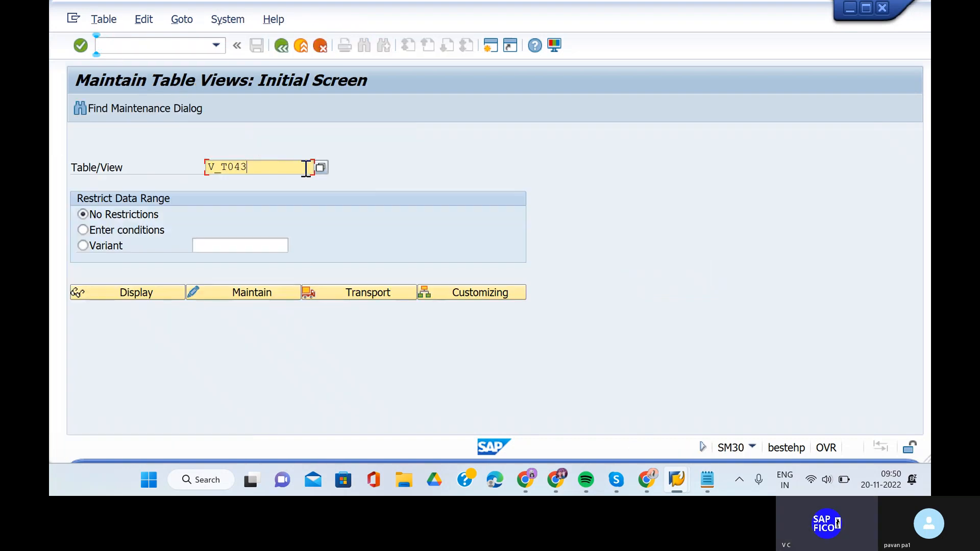
pyautogui.press('BackSpace')
pyautogui.press('BackSpace')
pyautogui.press('BackSpace')
pyautogui.press('BackSpace')
pyautogui.press('BackSpace')
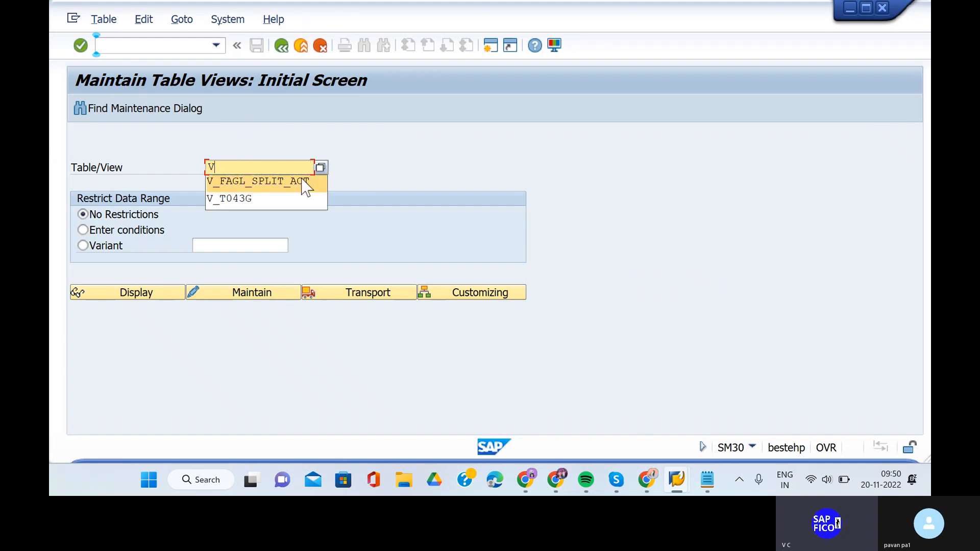
pyautogui.click(306, 183)
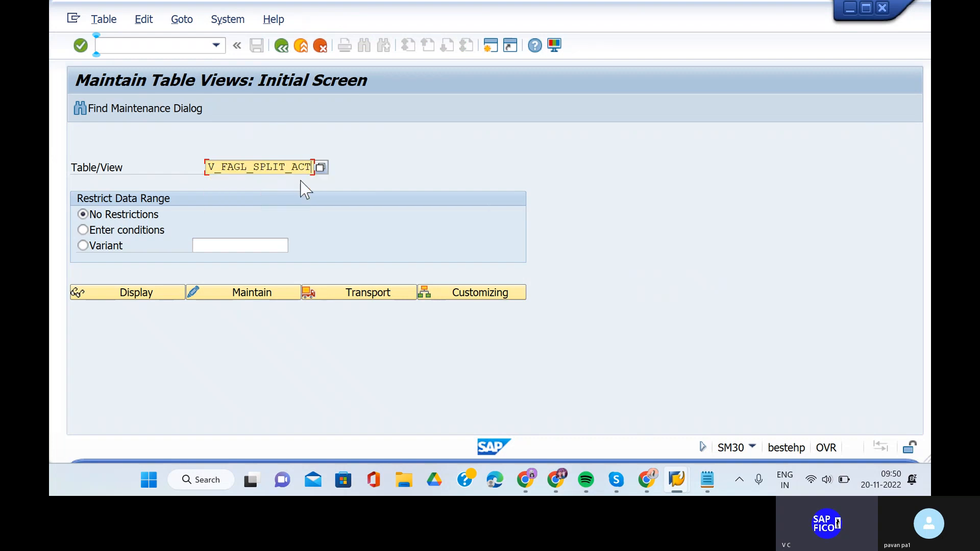
# - Try to open V_FAGL_SPLIT_ACT for maintenance and accept displaying its locked data
pyautogui.click(254, 294)
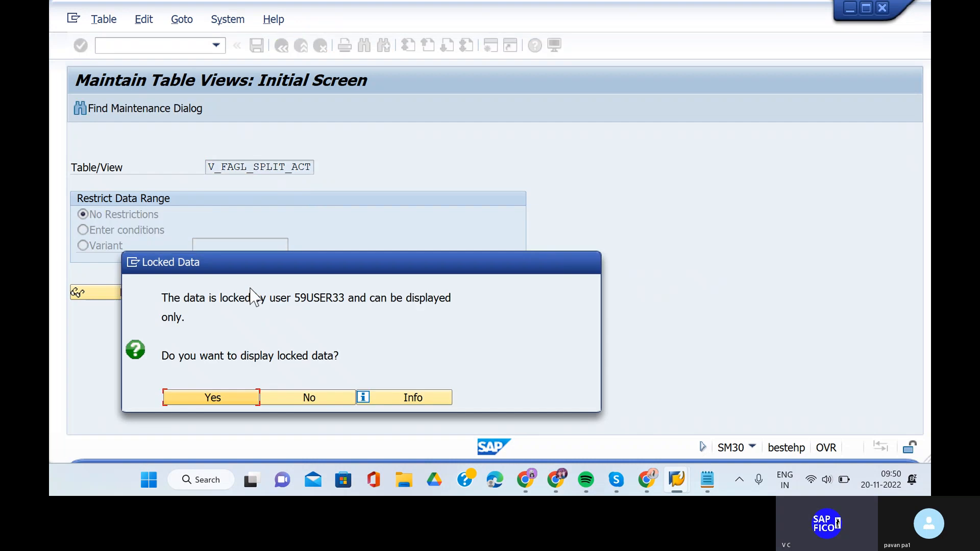
pyautogui.click(308, 400)
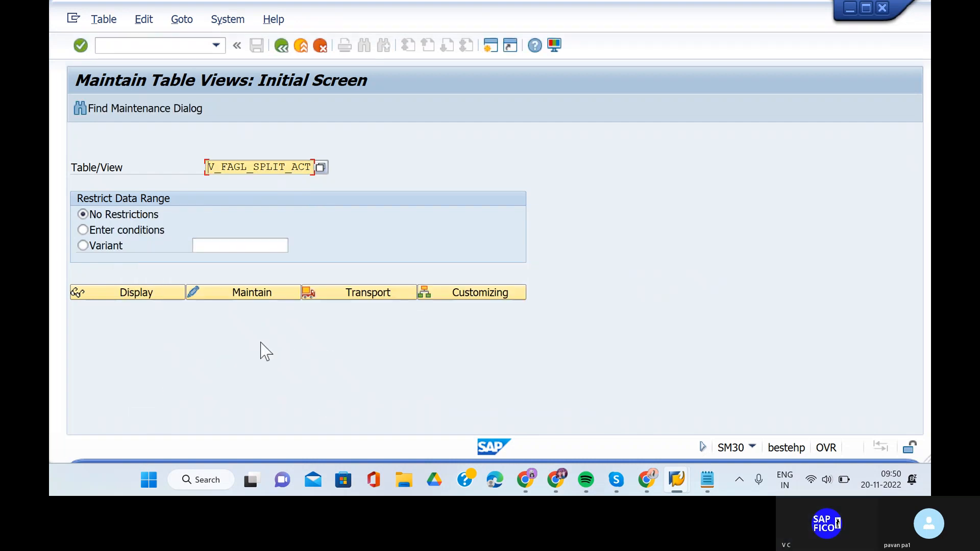
pyautogui.click(242, 292)
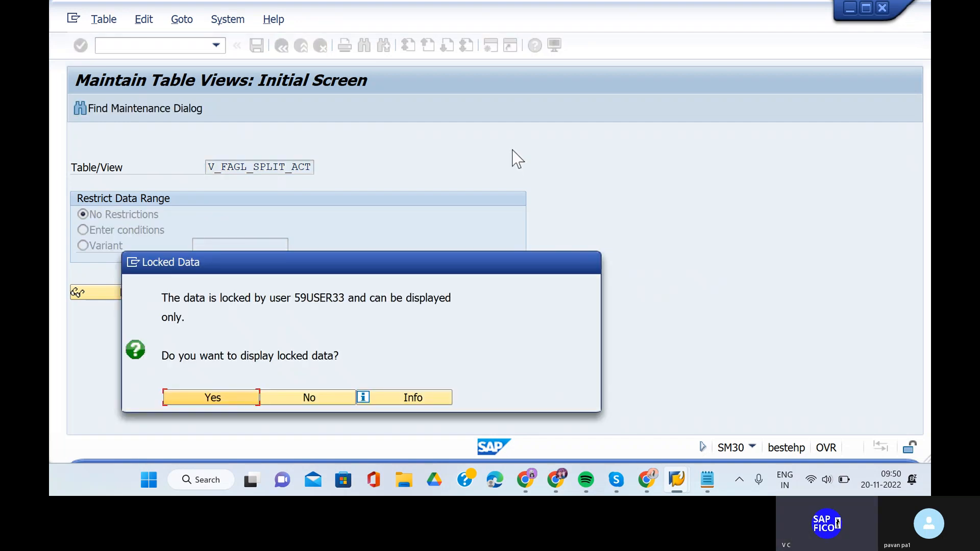
pyautogui.click(236, 400)
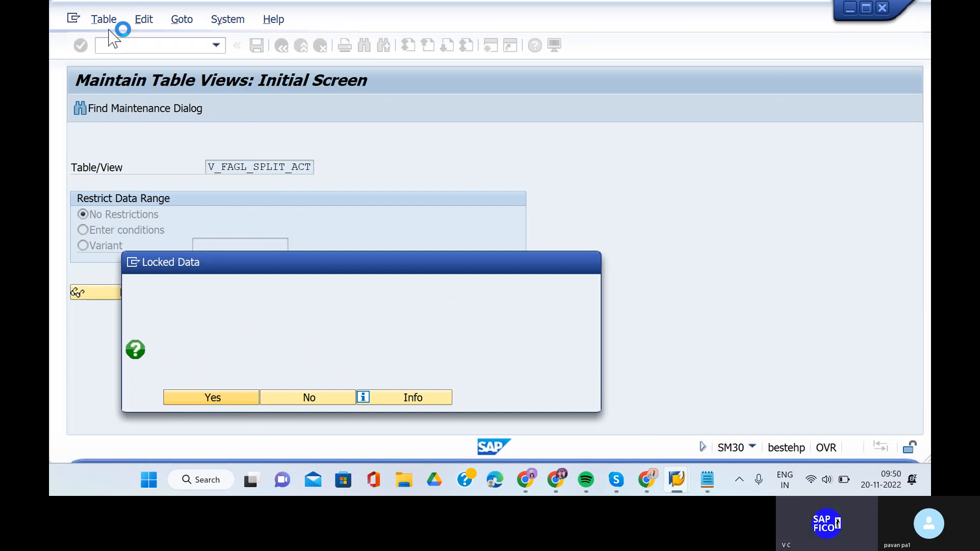
# - Go to transaction SM12 and list the lock entries of all users in client 800
pyautogui.click(114, 45)
pyautogui.write('/')
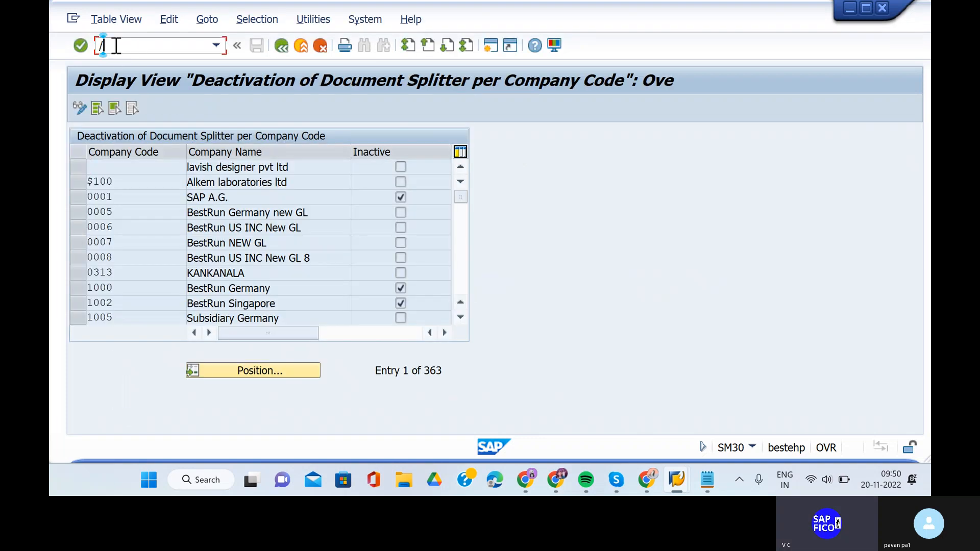
pyautogui.write('NSM12')
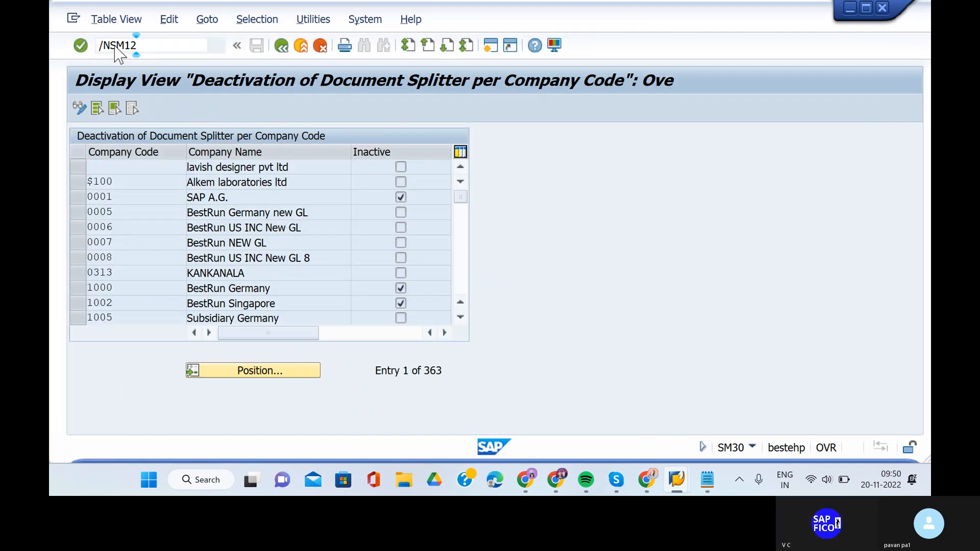
pyautogui.press('Return')
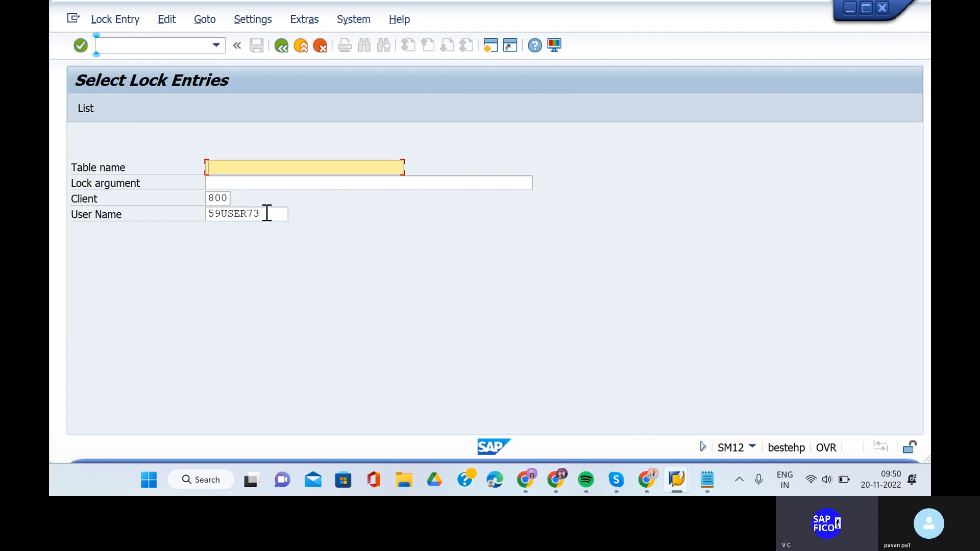
pyautogui.click(265, 213)
pyautogui.press('BackSpace')
pyautogui.press('BackSpace')
pyautogui.press('BackSpace')
pyautogui.press('BackSpace')
pyautogui.press('BackSpace')
pyautogui.press('BackSpace')
pyautogui.press('BackSpace')
pyautogui.press('BackSpace')
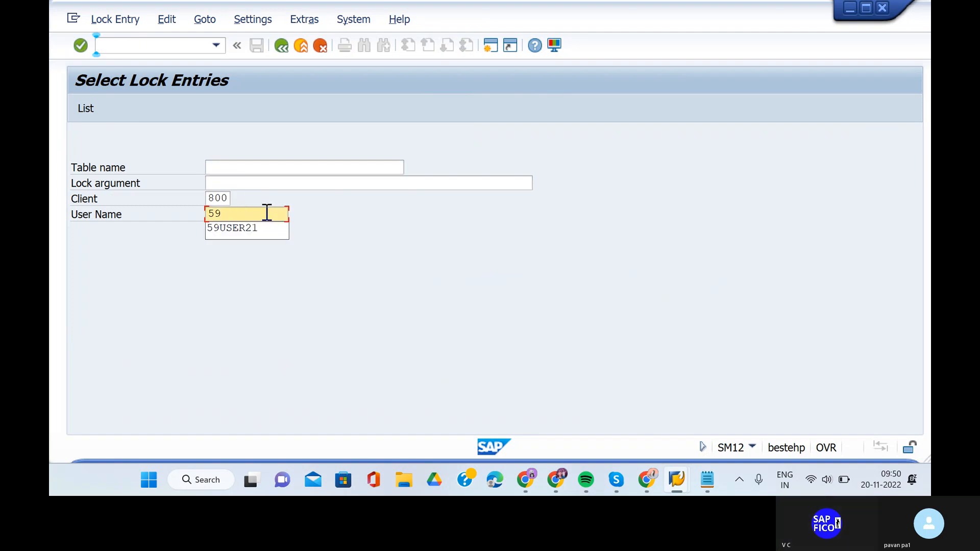
pyautogui.press('Return')
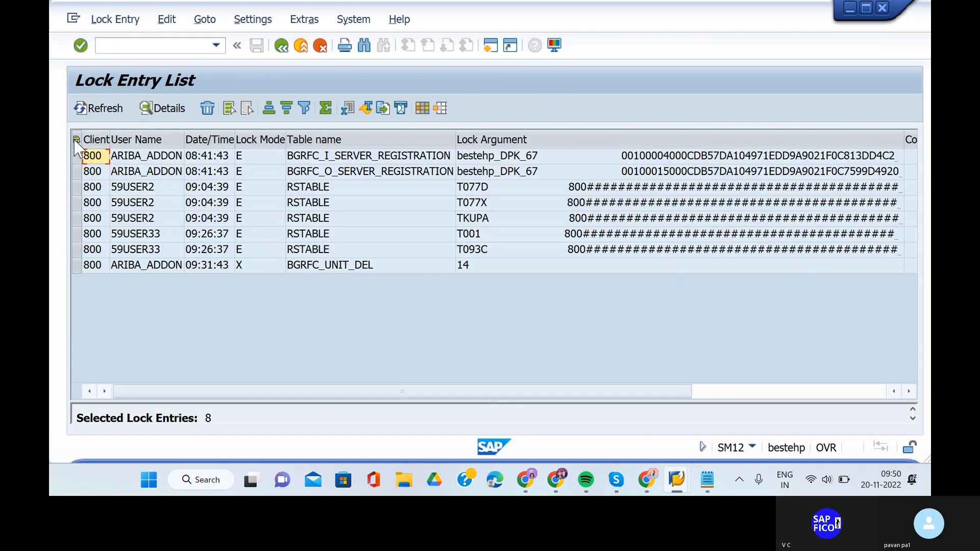
# - Delete all the listed lock entries and confirm the deletion
pyautogui.click(76, 139)
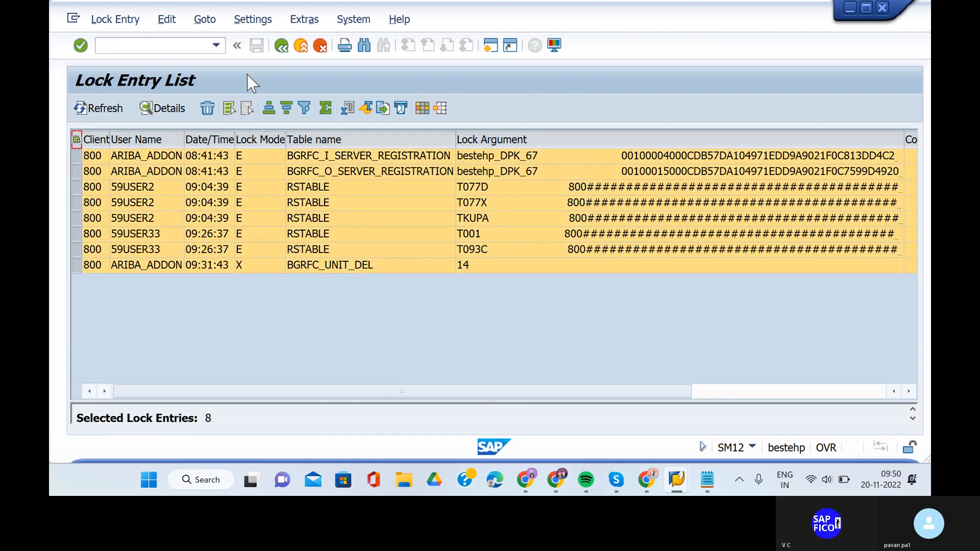
pyautogui.click(210, 110)
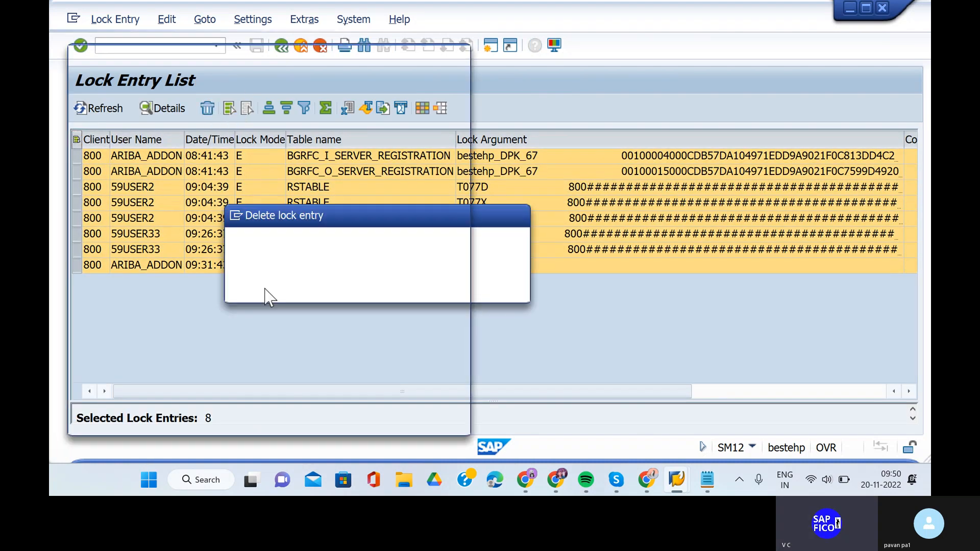
pyautogui.click(294, 289)
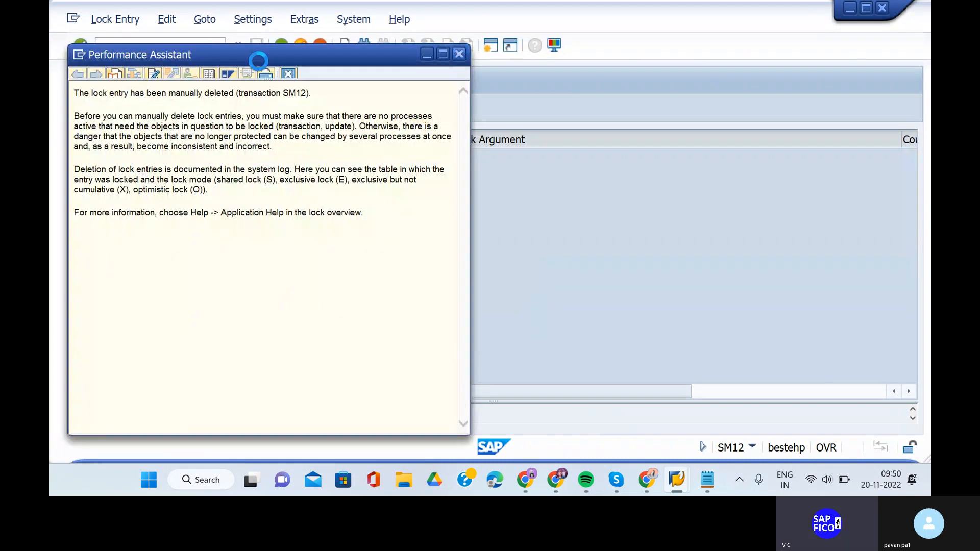
# - Return to transaction SM30 and open view V_FAGL_SPLIT_ACT for maintenance
pyautogui.click(155, 50)
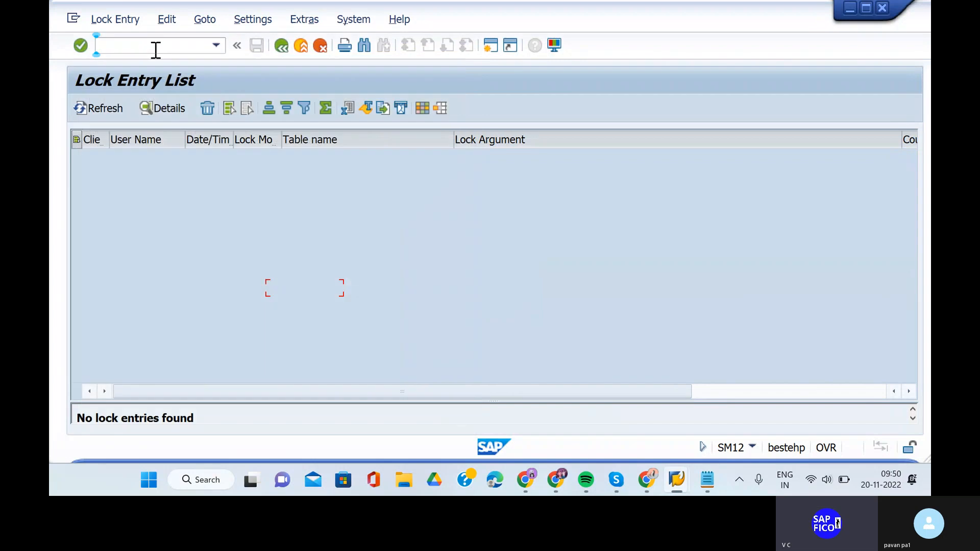
pyautogui.write('/NSM30')
pyautogui.press('Return')
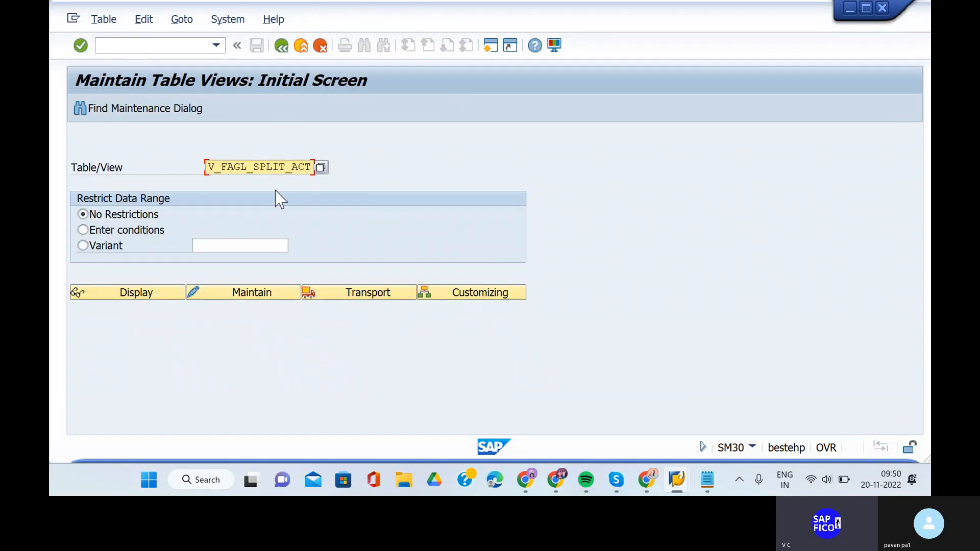
pyautogui.click(257, 299)
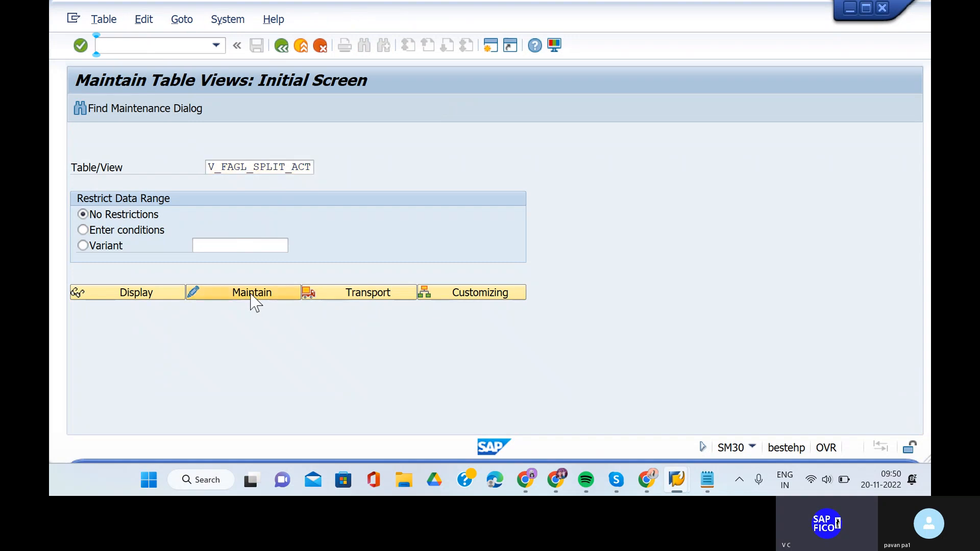
# - Mark company code KIND as inactive for document splitting and save the change under customizing request DPKK900669
pyautogui.click(257, 371)
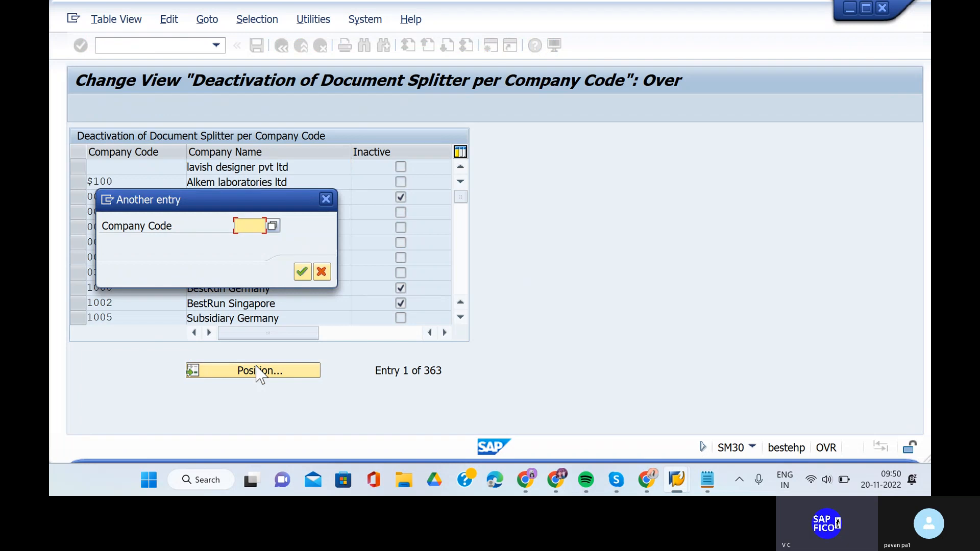
pyautogui.write('KIND')
pyautogui.press('Return')
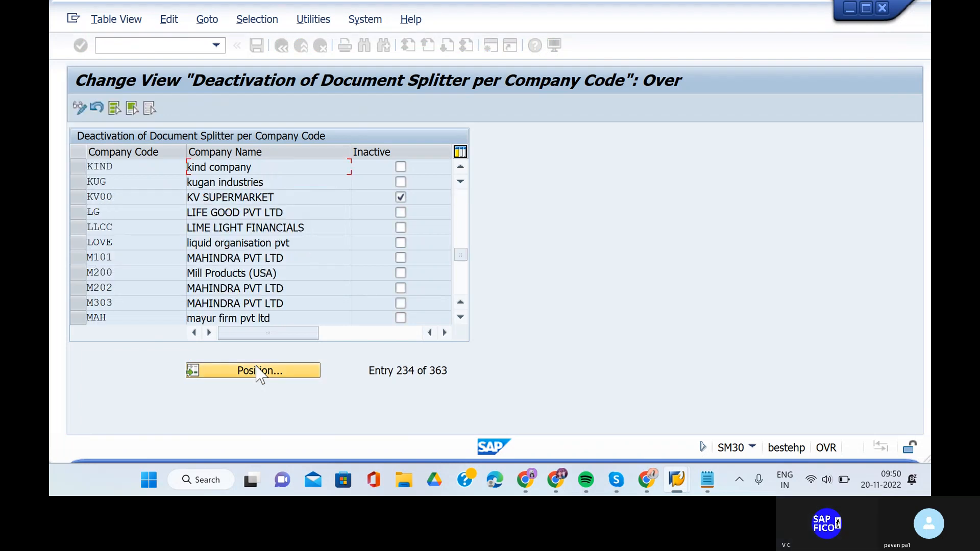
pyautogui.click(401, 168)
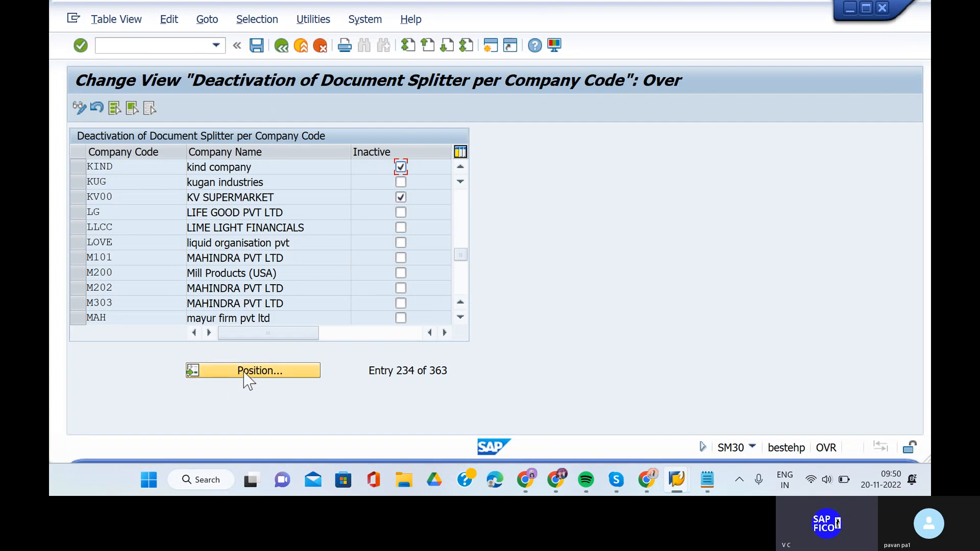
pyautogui.click(256, 47)
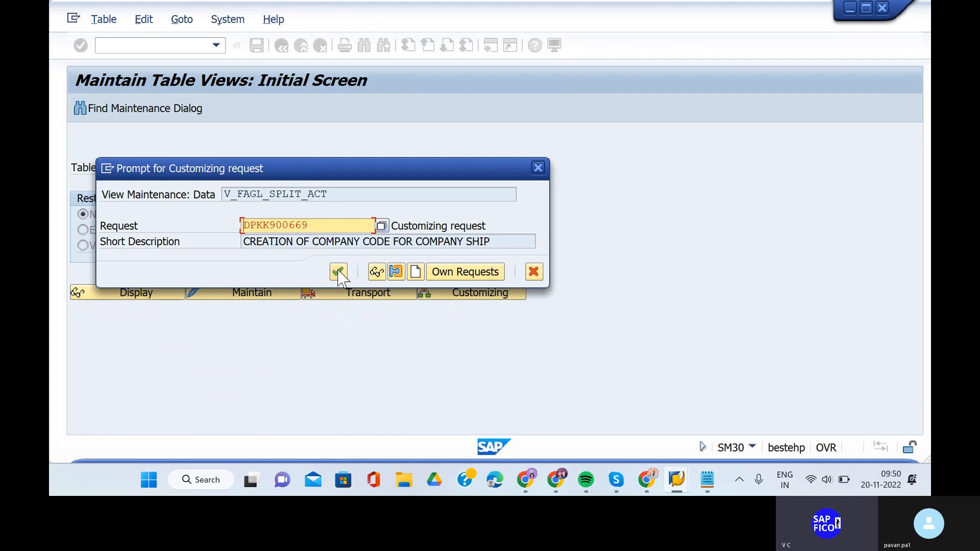
pyautogui.click(338, 272)
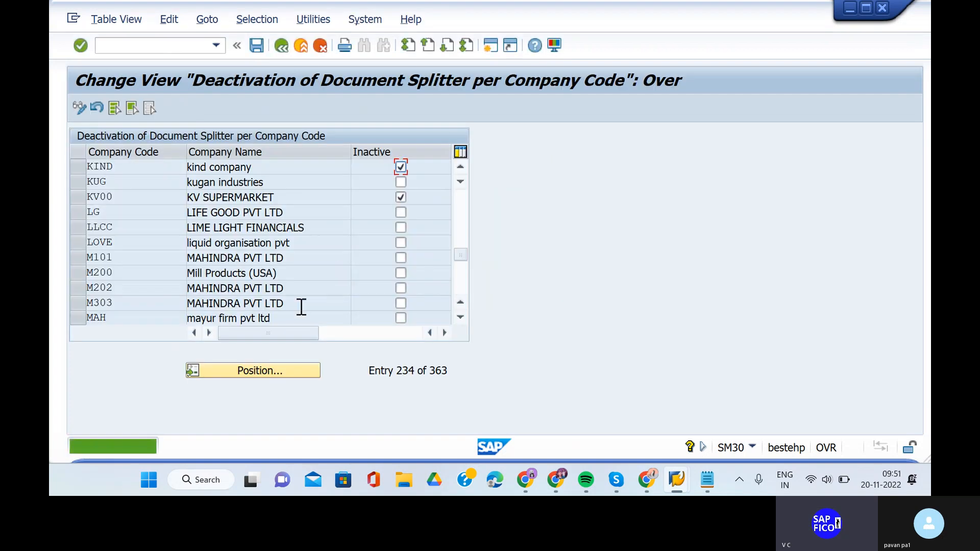
# - Position the document splitter deactivation list on company code SHIP, save the view and return to the SAP Easy Access screen
pyautogui.click(276, 378)
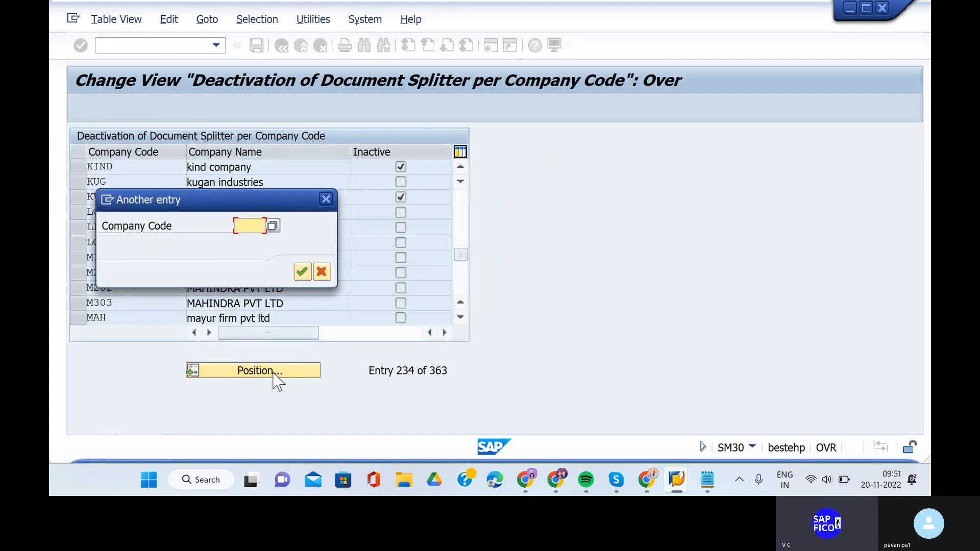
pyautogui.write('SHIP')
pyautogui.press('Return')
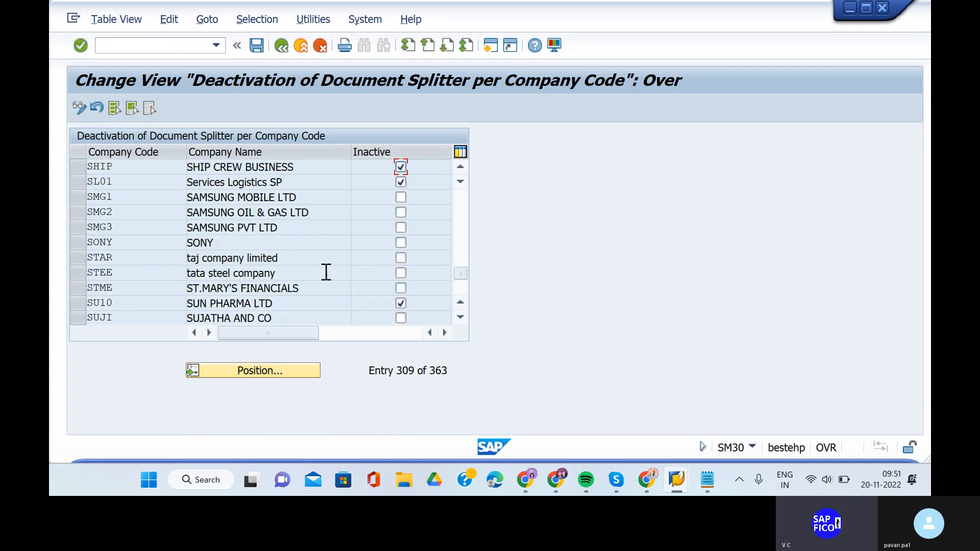
pyautogui.click(255, 50)
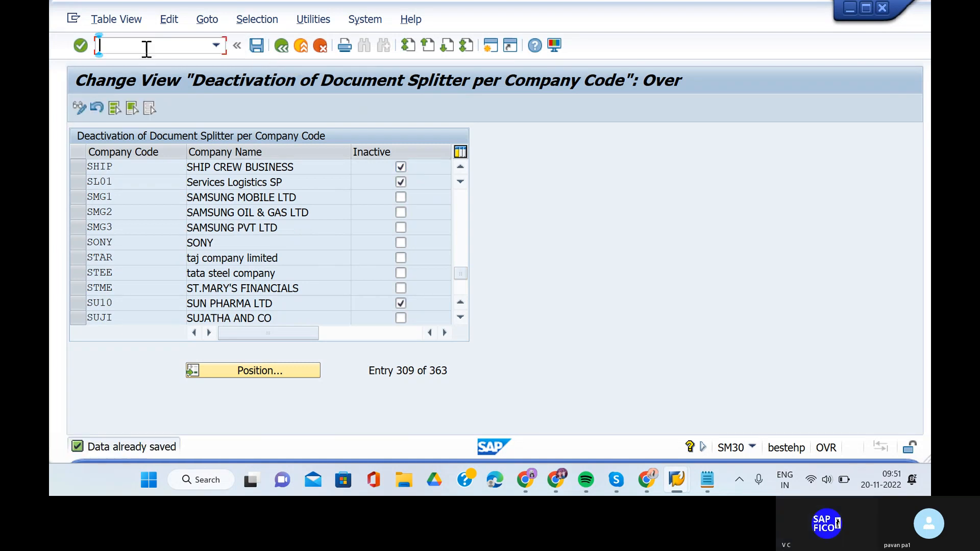
pyautogui.click(103, 45)
pyautogui.write('/n')
pyautogui.press('Return')
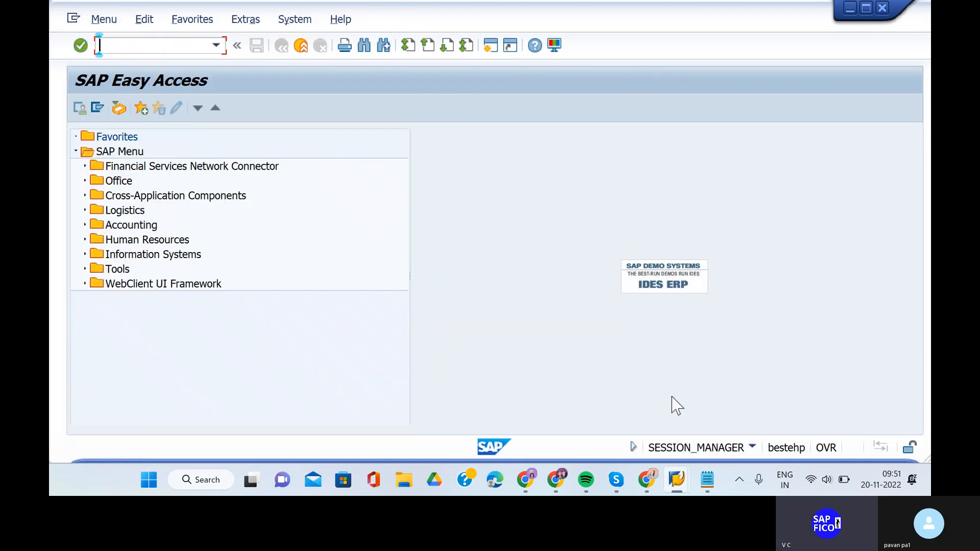
# - Switch to the FB01 session, go back from the simulated document and simulate the KIND to SHIP posting again
pyautogui.moveTo(680, 494)
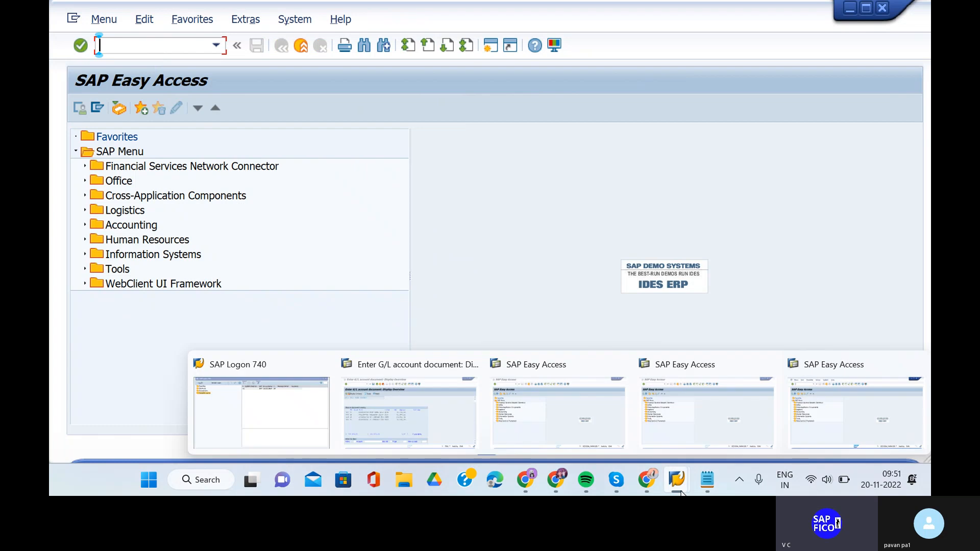
pyautogui.click(471, 425)
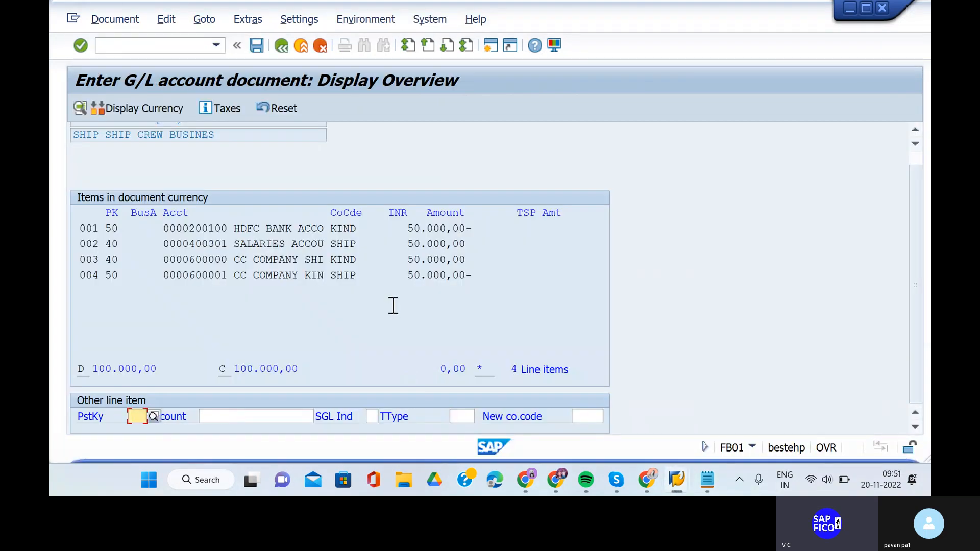
pyautogui.press('F3')
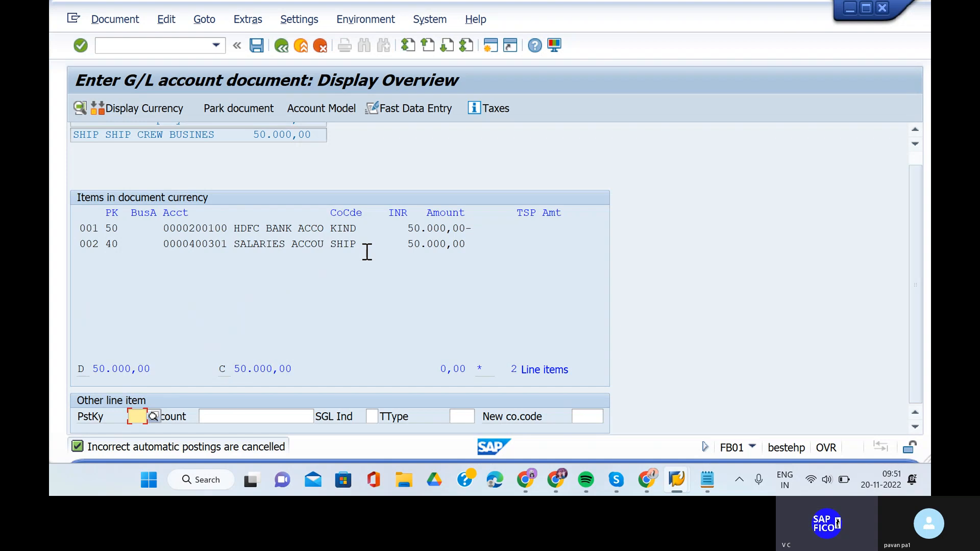
pyautogui.click(118, 22)
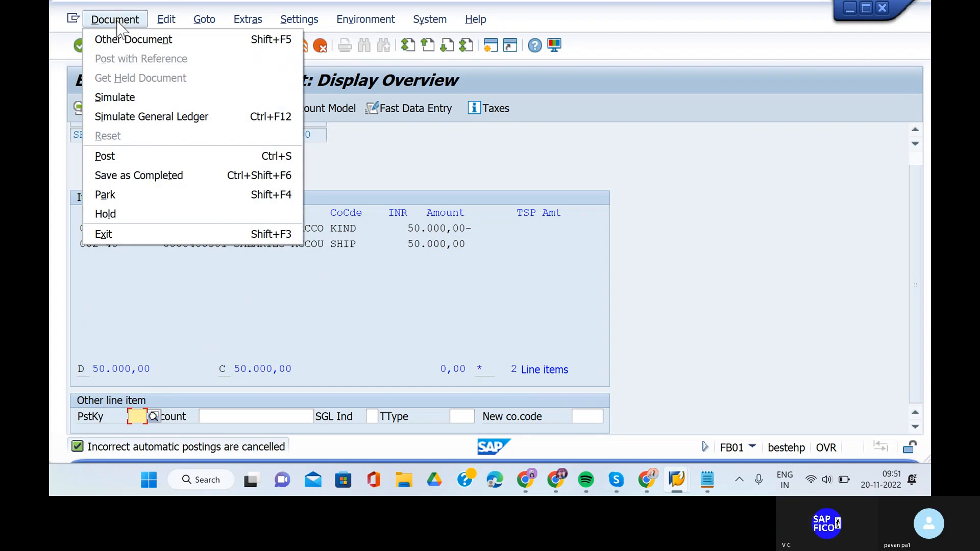
pyautogui.click(127, 98)
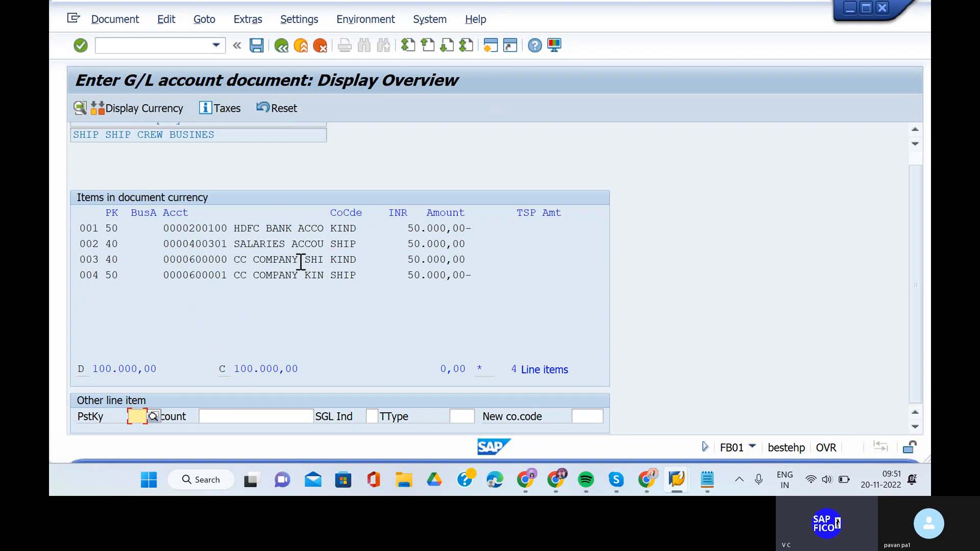
# - Try to post the simulated cross-company document, read the error's long text and dismiss the error
pyautogui.click(257, 47)
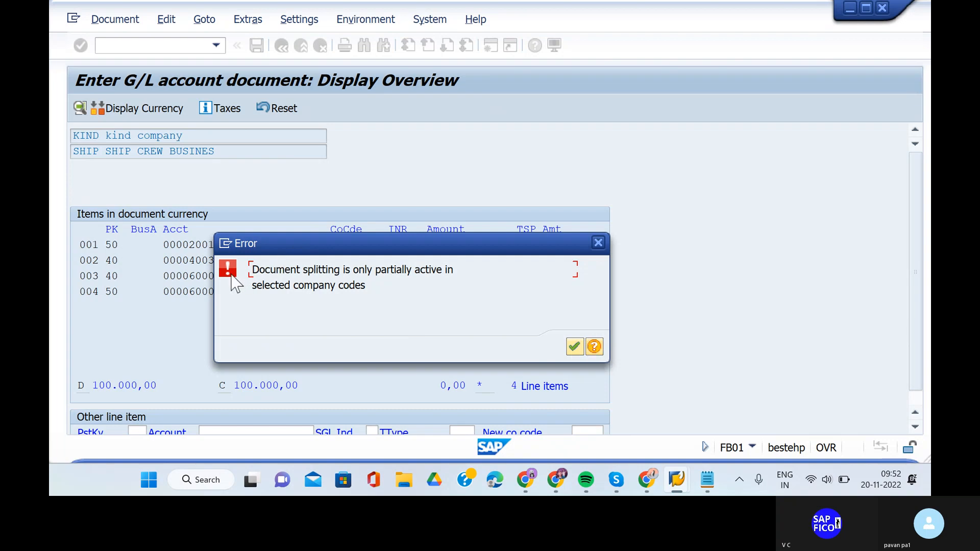
pyautogui.click(594, 353)
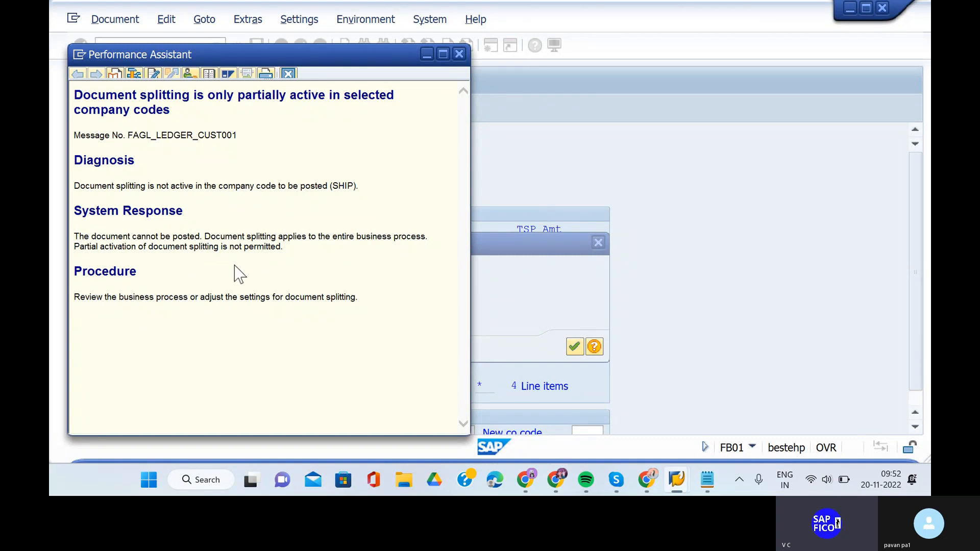
pyautogui.click(459, 53)
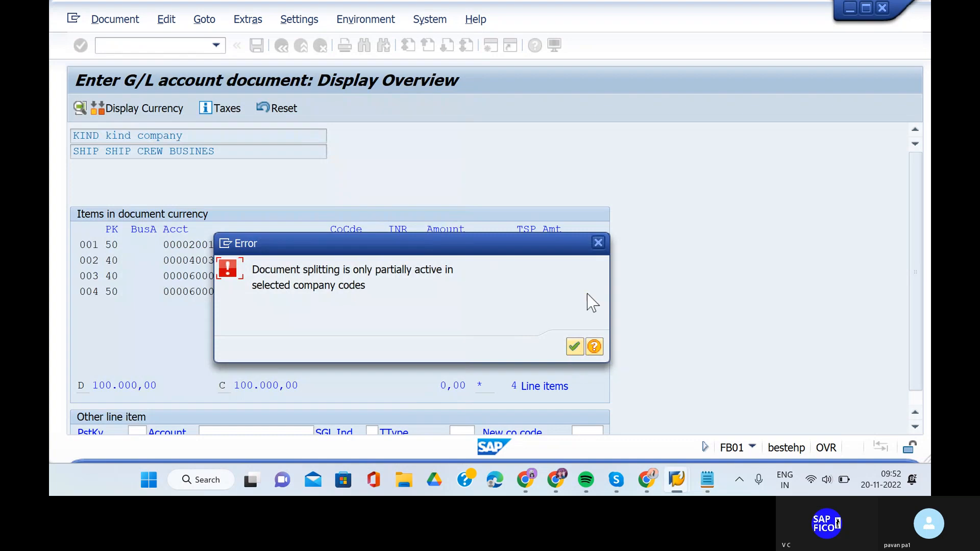
pyautogui.click(602, 251)
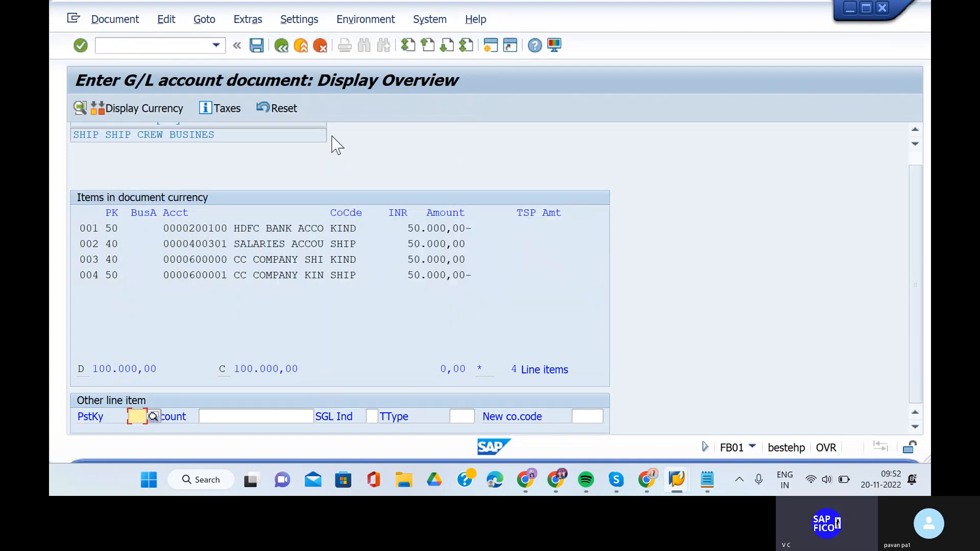
# - Switch to a free session and open view V_FAGL_SPLIT_ACT for maintenance in transaction SM30
pyautogui.moveTo(676, 486)
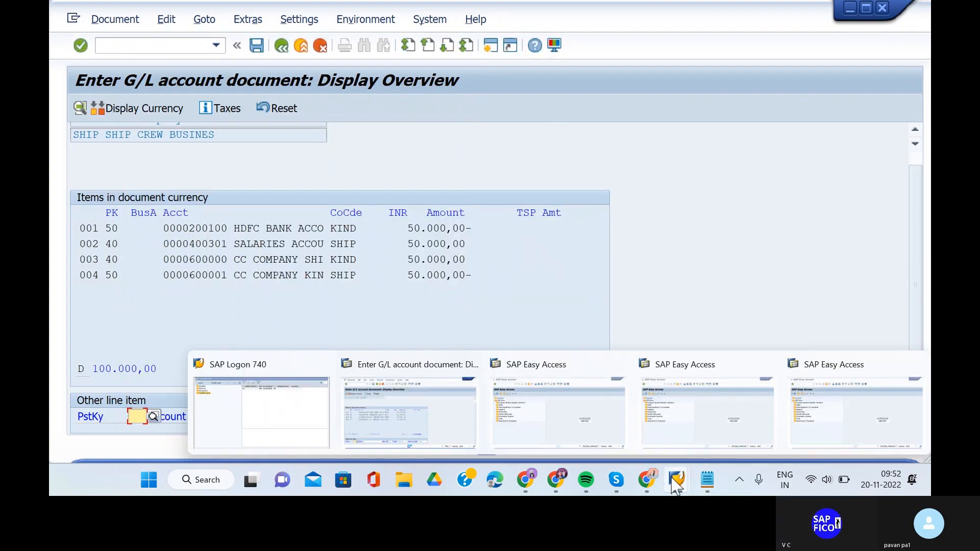
pyautogui.click(580, 426)
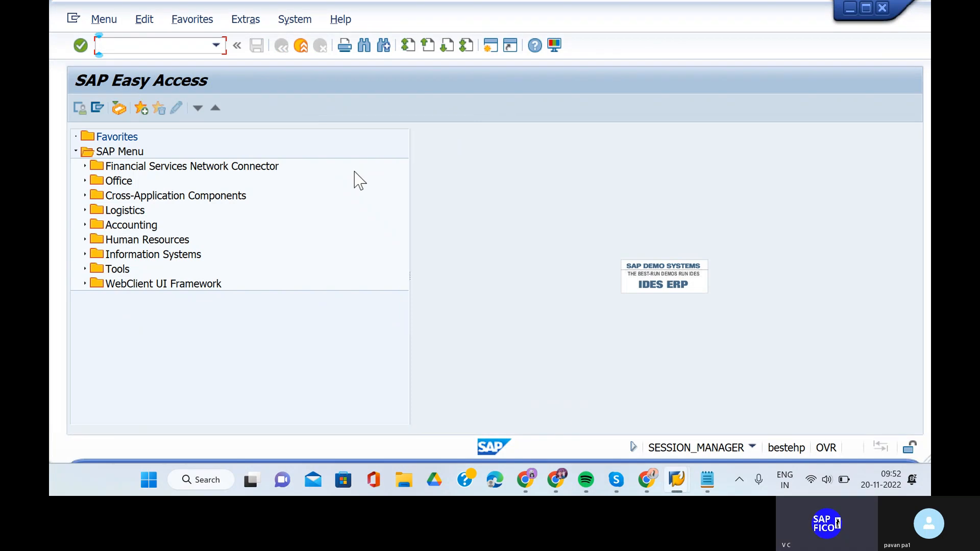
pyautogui.write('SM30')
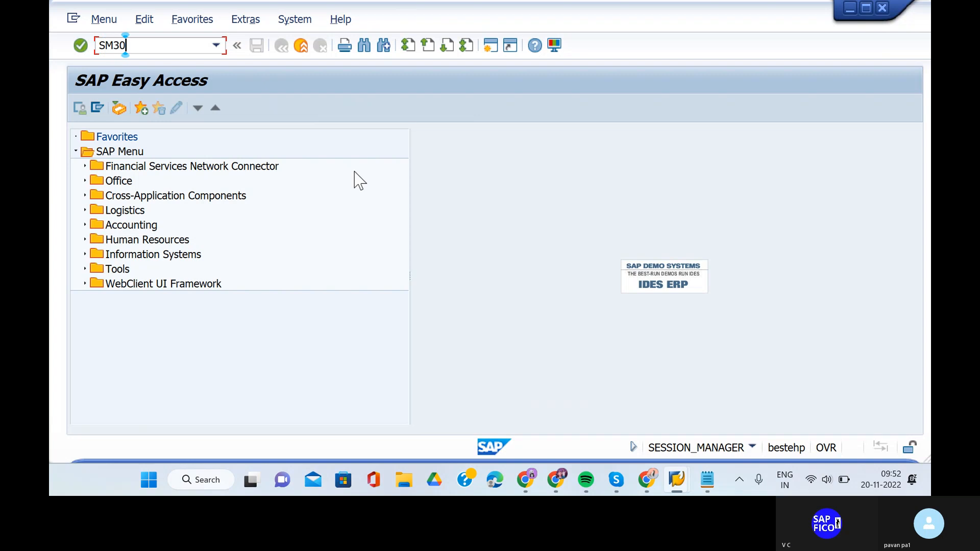
pyautogui.press('Return')
pyautogui.click(266, 295)
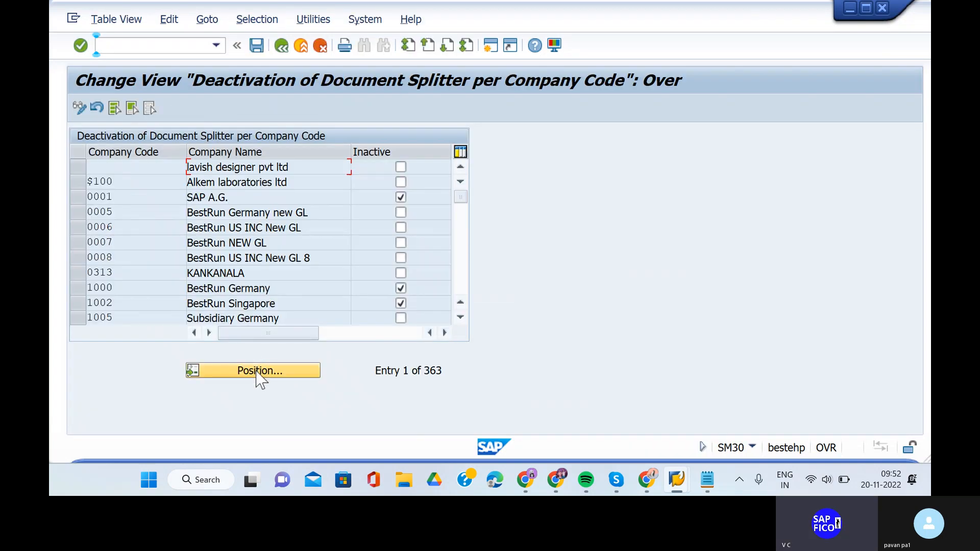
# - Clear the Inactive setting for company code KIND, save it under customizing request DPKK900669 and leave the transaction
pyautogui.click(258, 372)
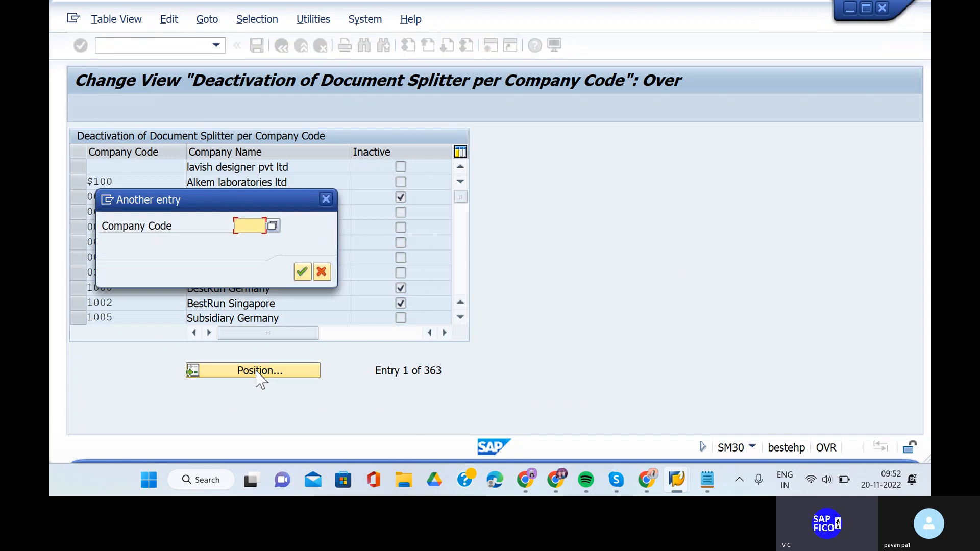
pyautogui.write('KIN')
pyautogui.press('Return')
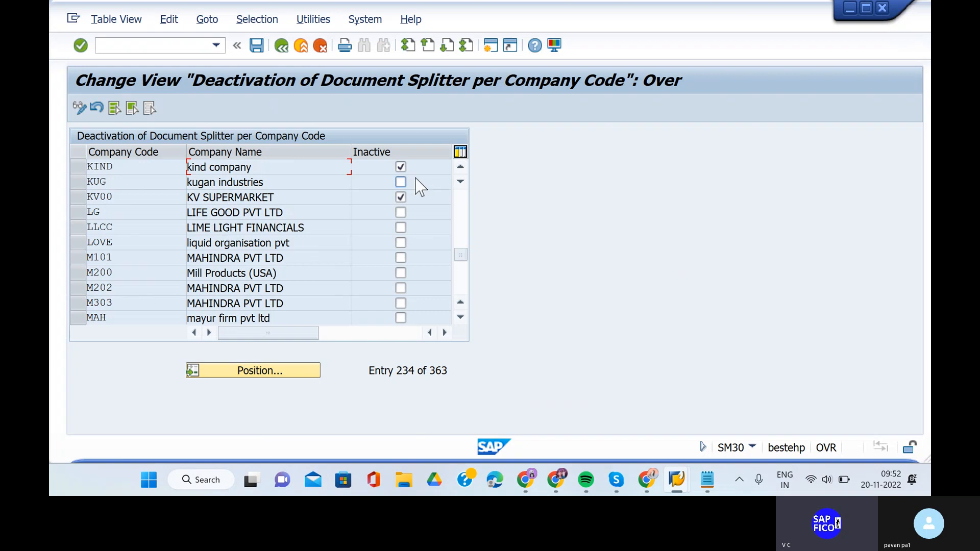
pyautogui.click(400, 169)
pyautogui.click(256, 46)
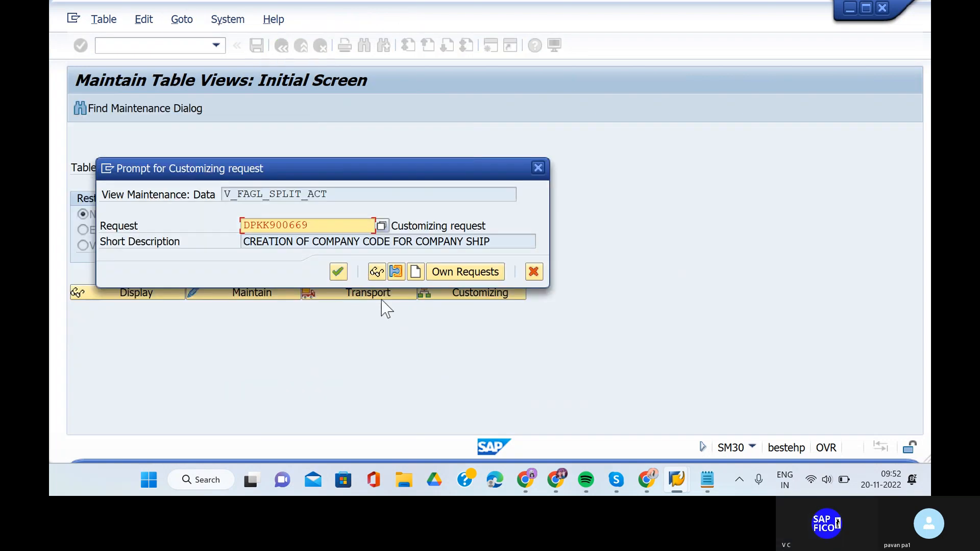
pyautogui.click(339, 272)
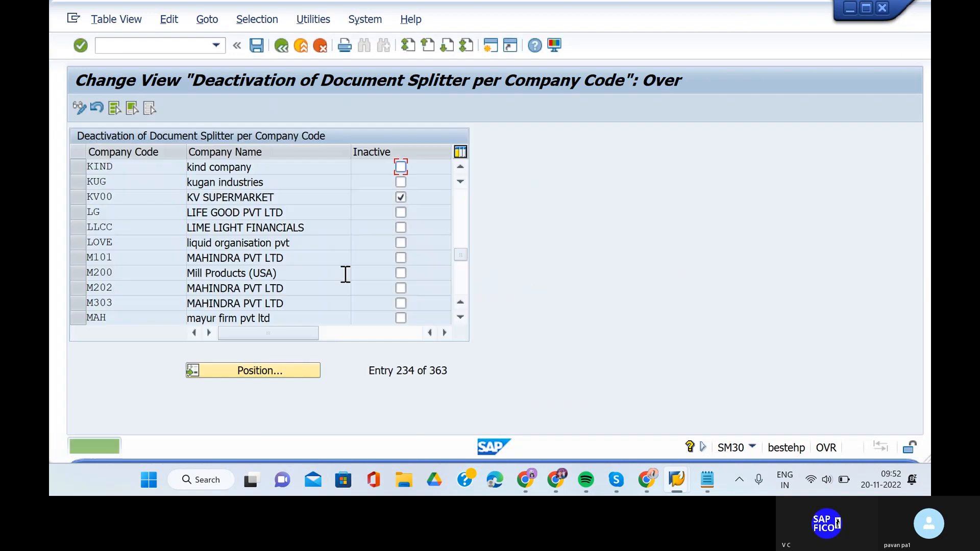
pyautogui.write('/n')
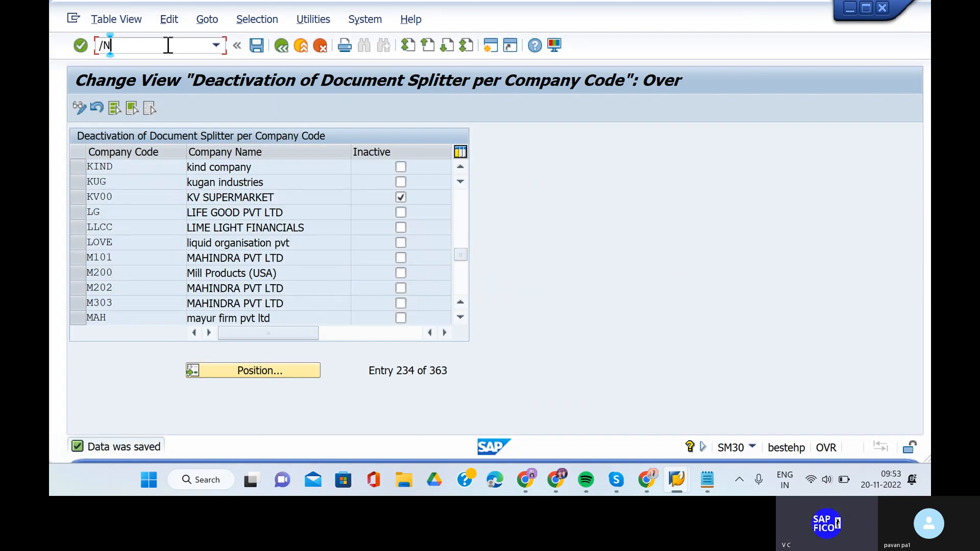
pyautogui.press('Return')
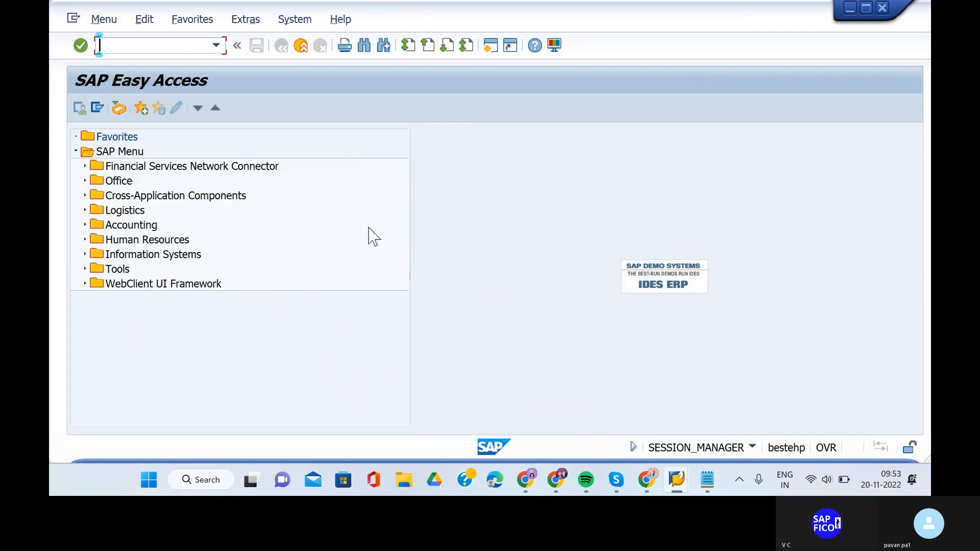
# - Go back to transaction SM30 and reopen view V_FAGL_SPLIT_ACT for maintenance
pyautogui.write('SM30')
pyautogui.press('Return')
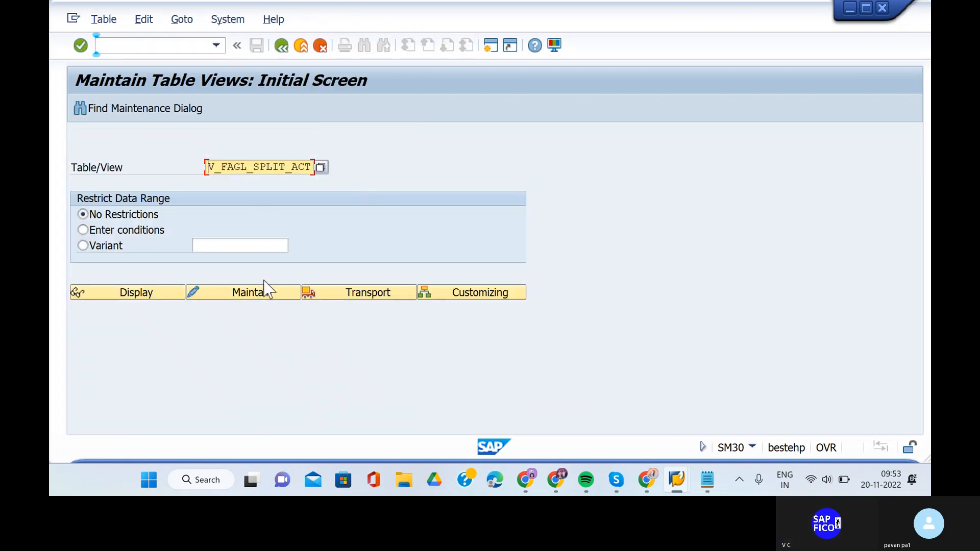
pyautogui.click(265, 298)
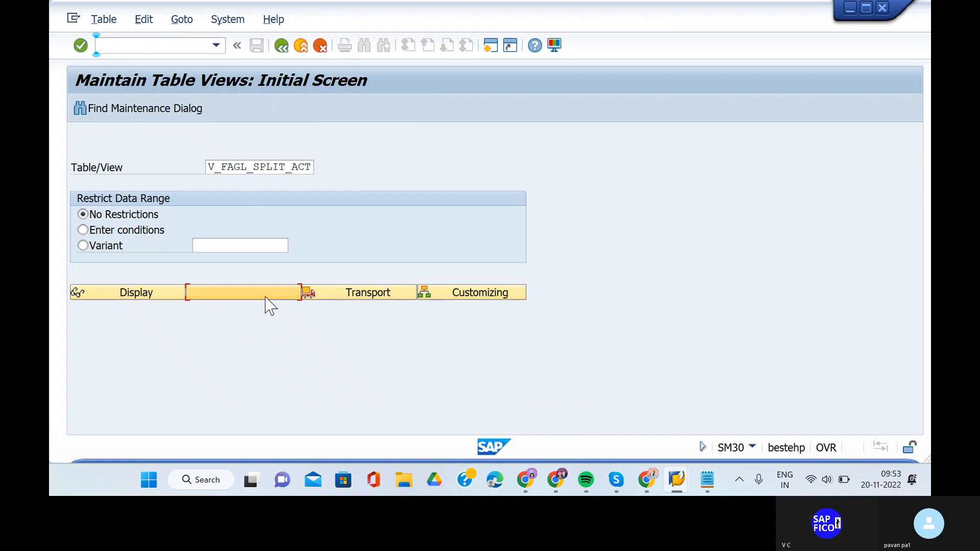
# - Find company code SHIP, clear its Inactive setting and save the change under customizing request DPKK900669
pyautogui.click(232, 371)
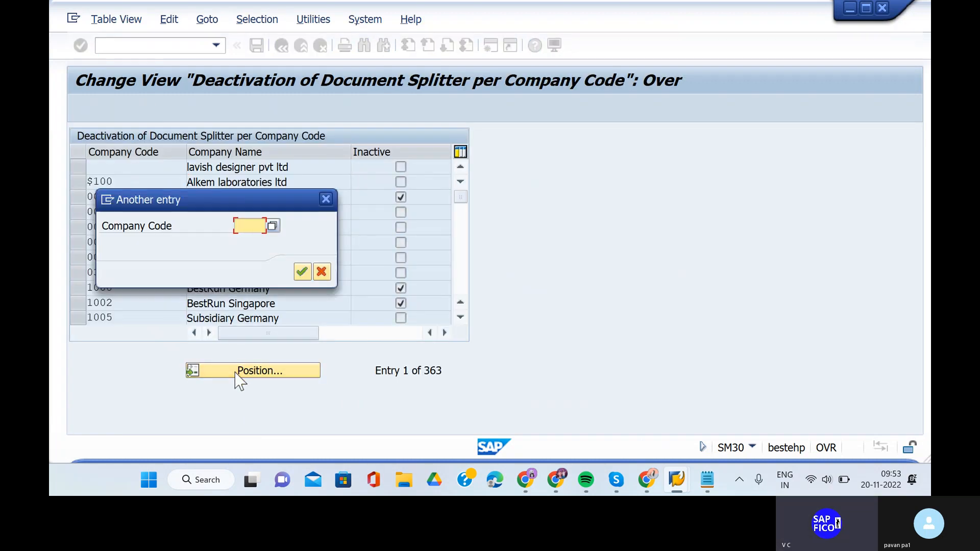
pyautogui.write('KIN')
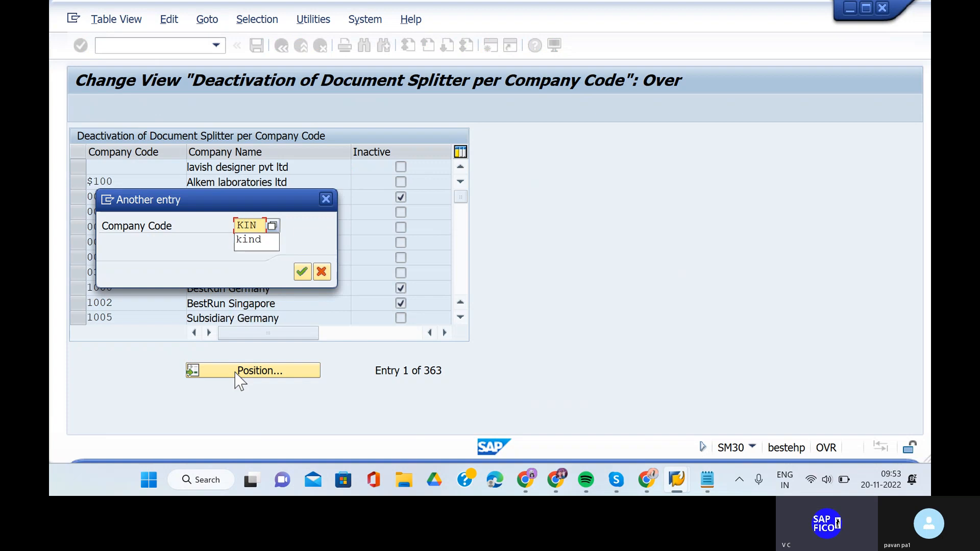
pyautogui.press('BackSpace')
pyautogui.press('BackSpace')
pyautogui.press('BackSpace')
pyautogui.write('SHIP')
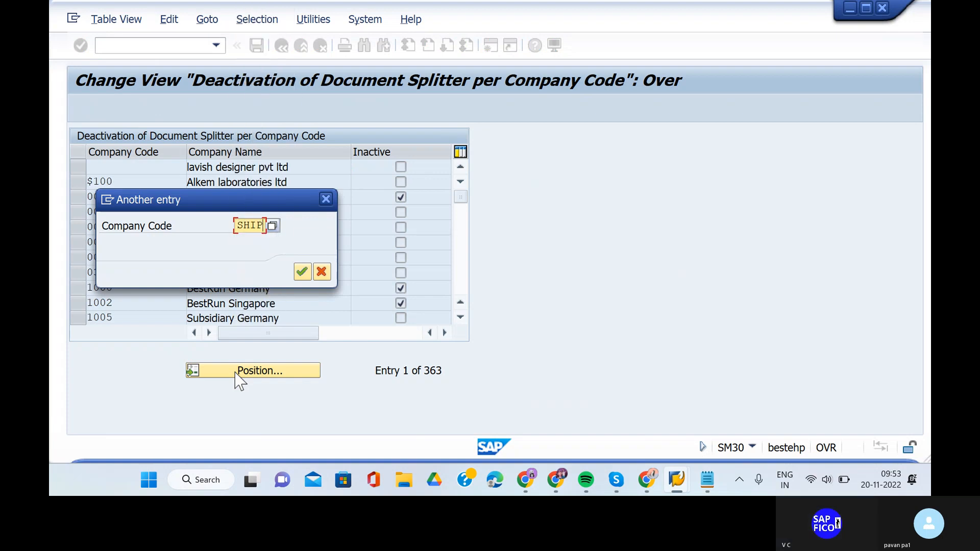
pyautogui.press('Return')
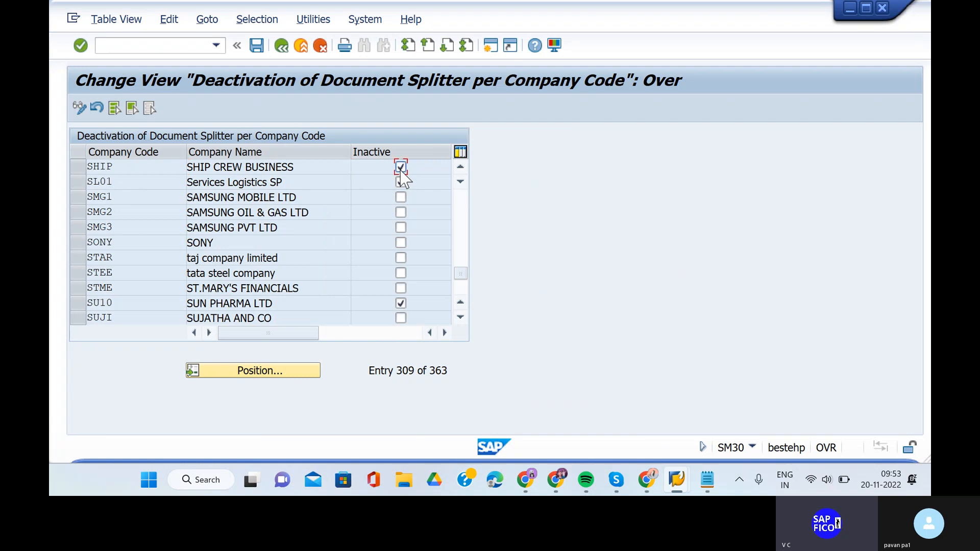
pyautogui.click(257, 46)
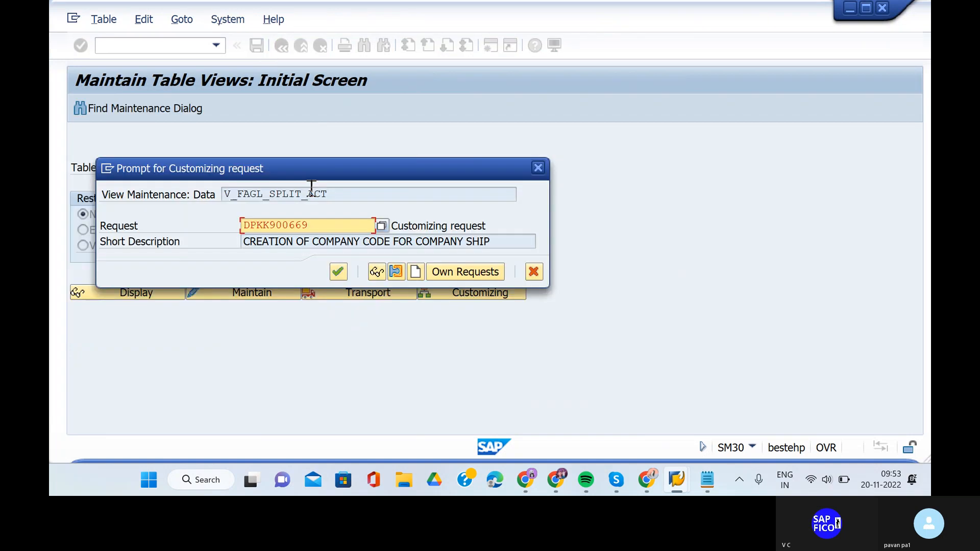
pyautogui.click(334, 273)
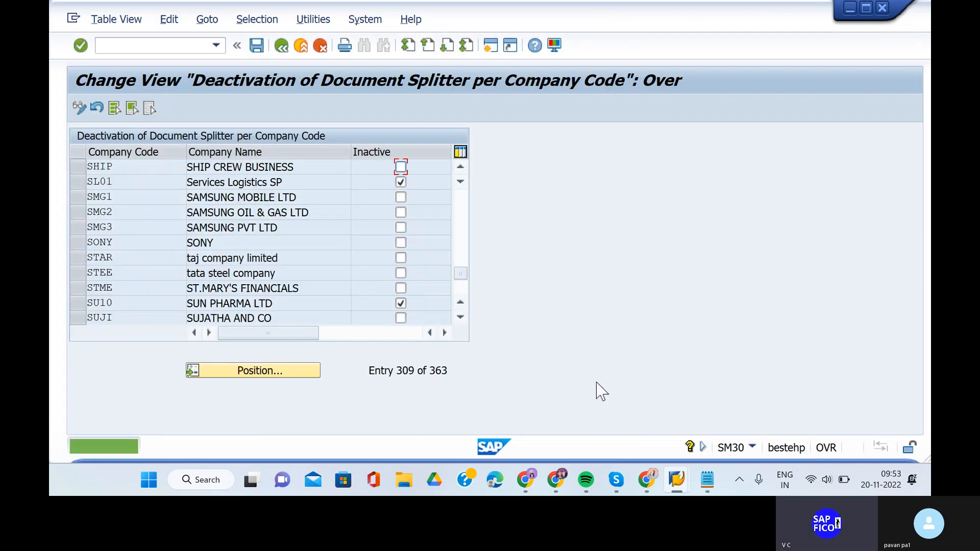
# - Leave the document splitter view and close the three extra sessions, keeping the one with the FB01 document
pyautogui.moveTo(685, 491)
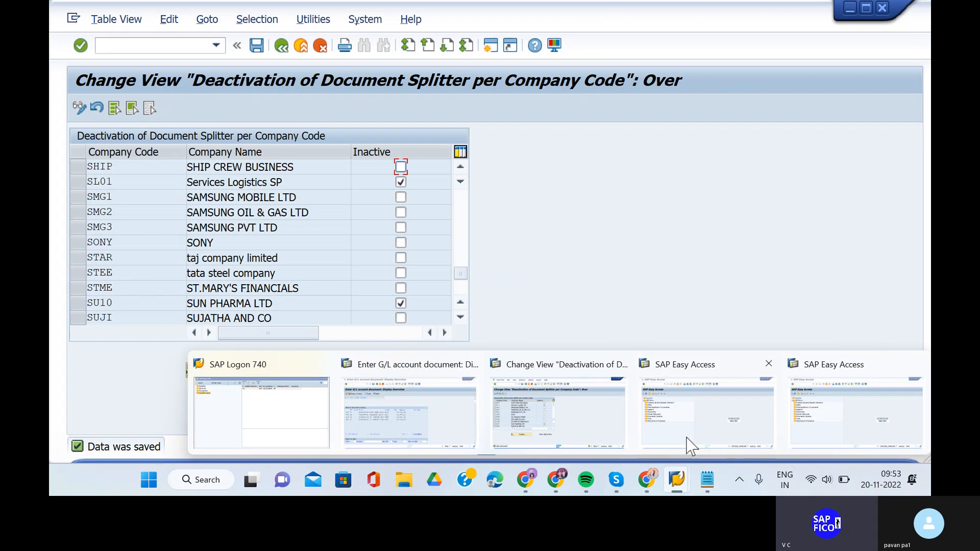
pyautogui.moveTo(687, 445)
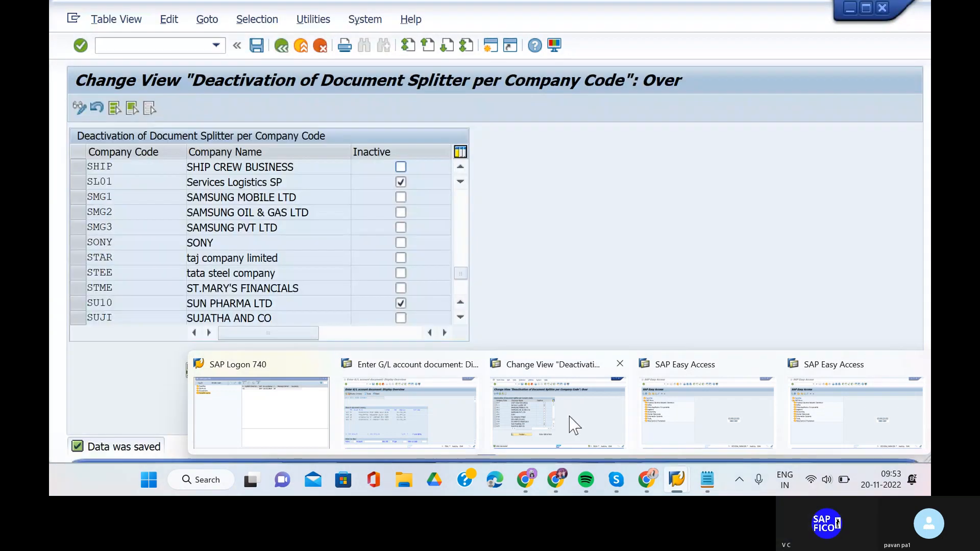
pyautogui.click(573, 426)
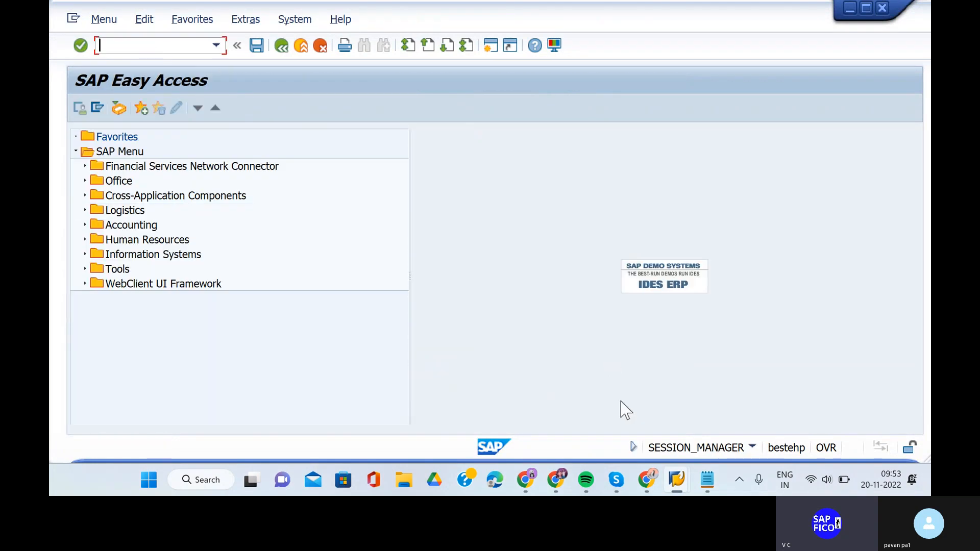
pyautogui.click(676, 473)
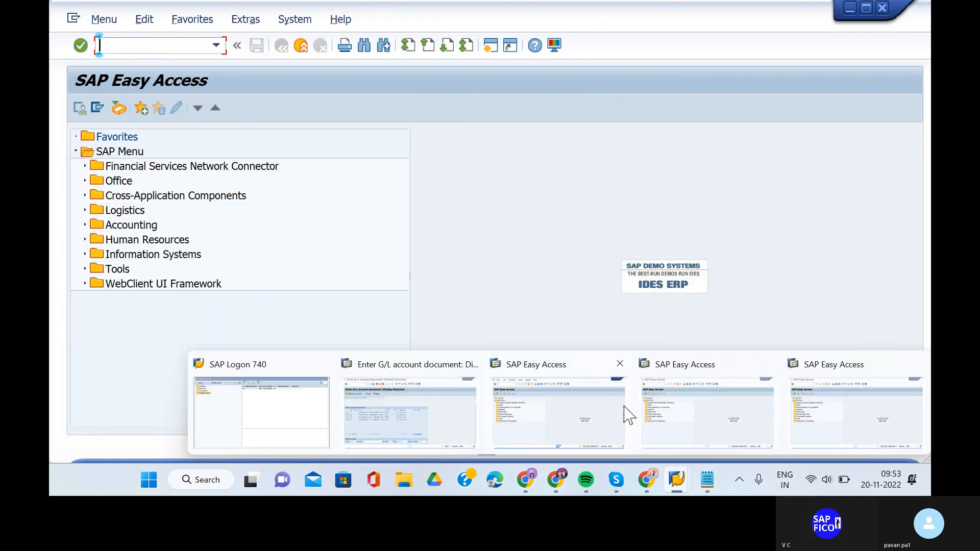
pyautogui.click(625, 366)
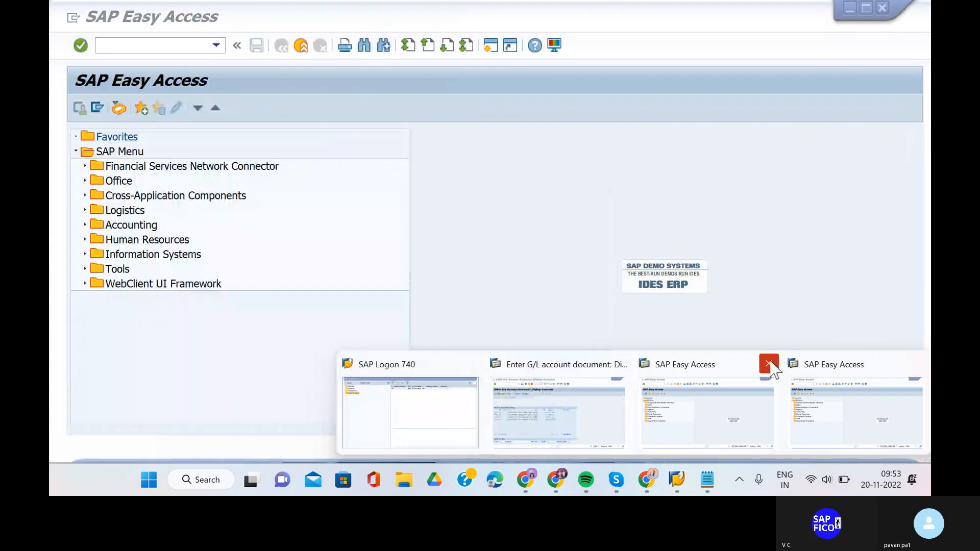
pyautogui.click(770, 365)
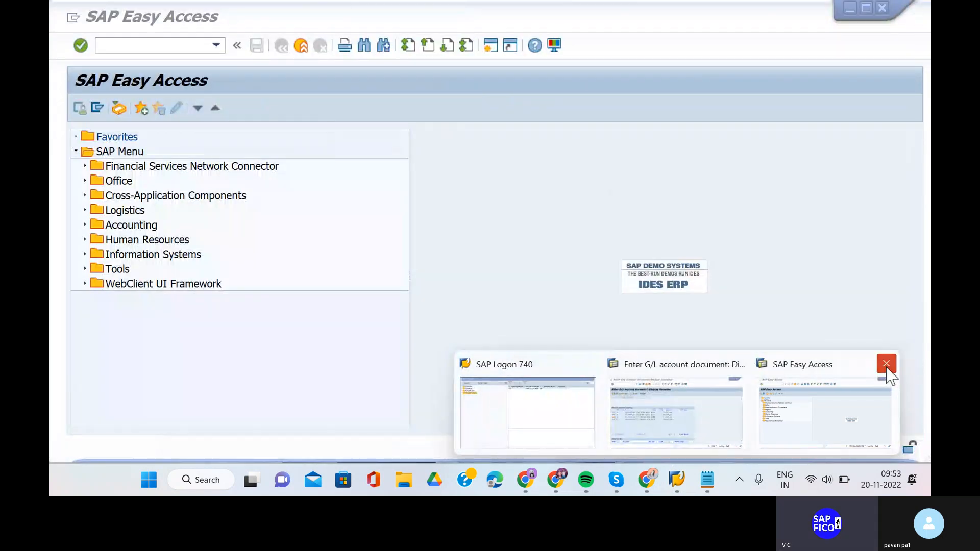
pyautogui.click(886, 364)
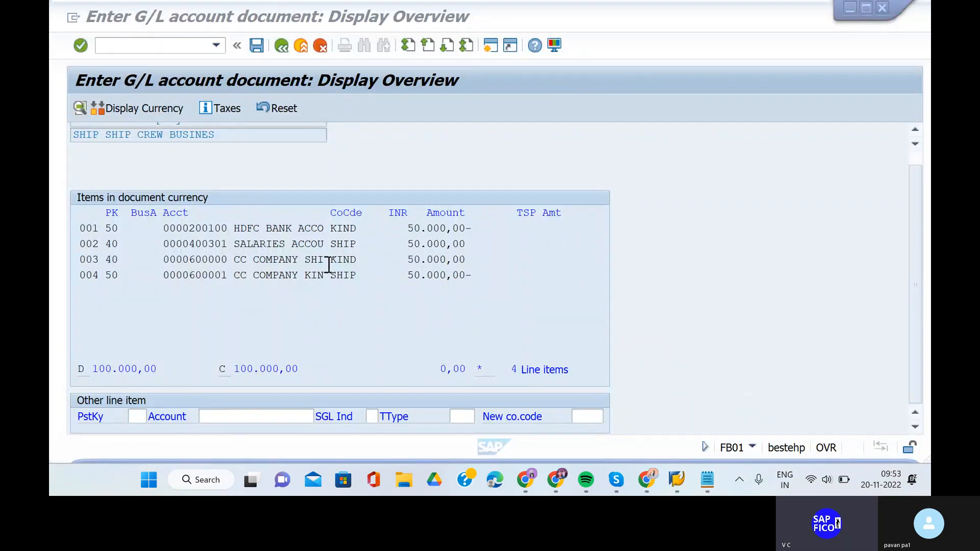
# - Try to post the simulated cross-company document between KIND and SHIP
pyautogui.scroll(1, 329, 265)
pyautogui.scroll(-1, 328, 265)
pyautogui.click(256, 46)
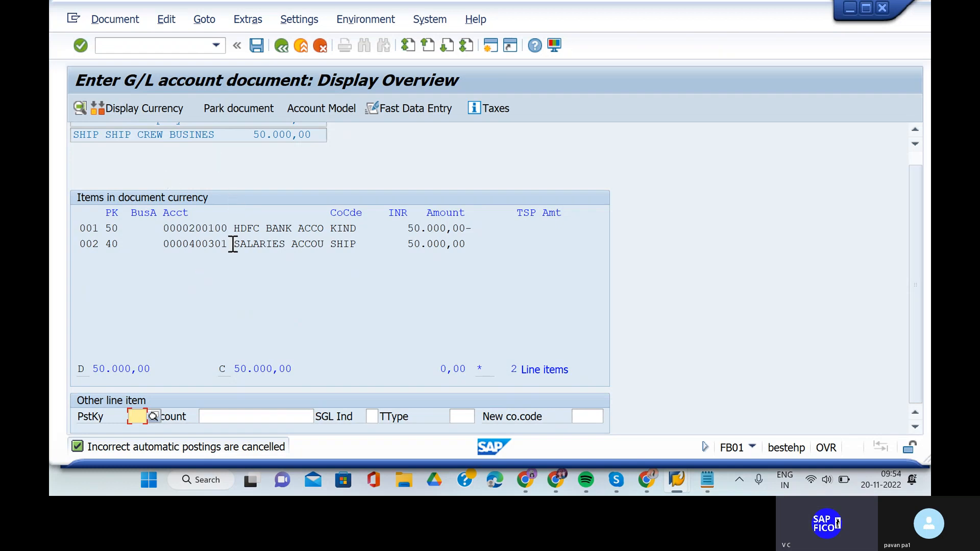
# - Review the details of the HDFC bank item in KIND and the salaries item in SHIP
pyautogui.doubleClick(261, 229)
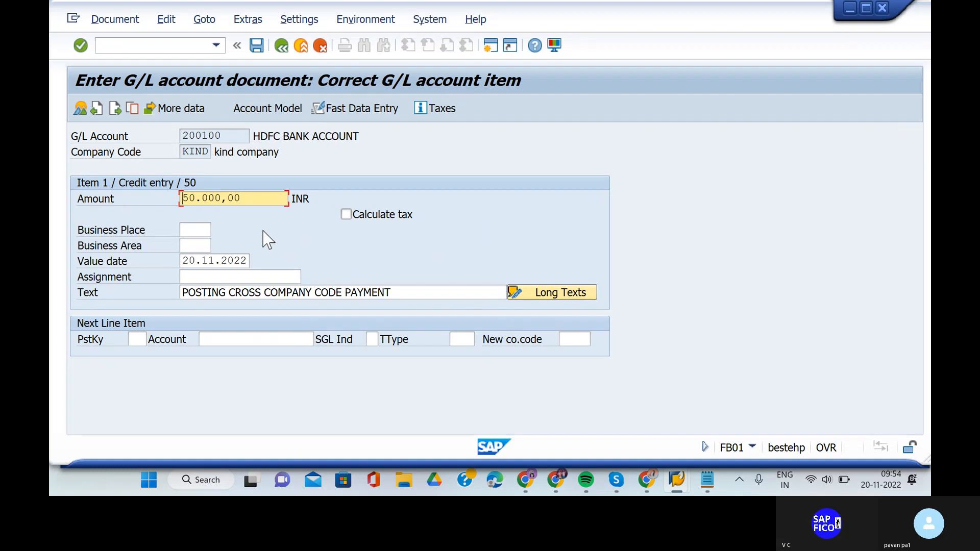
pyautogui.click(283, 45)
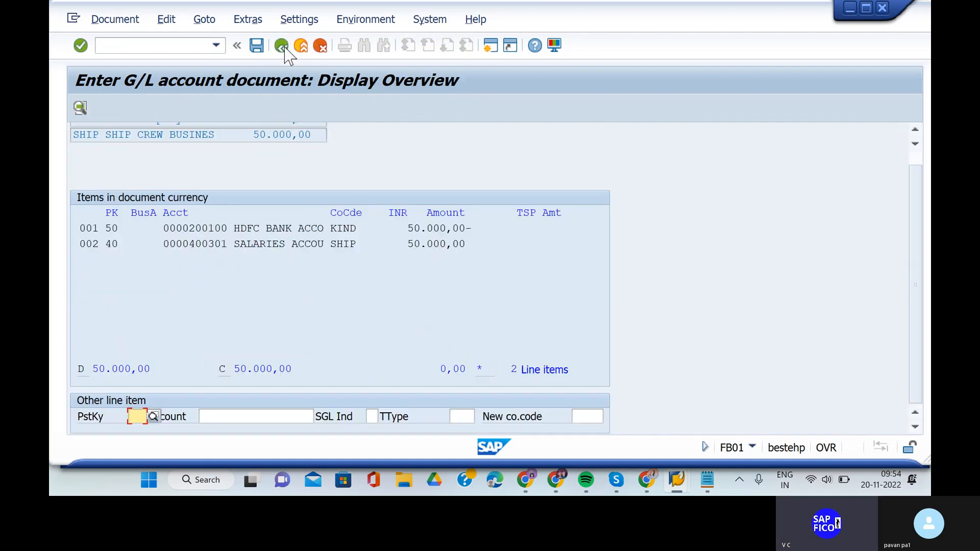
pyautogui.doubleClick(264, 245)
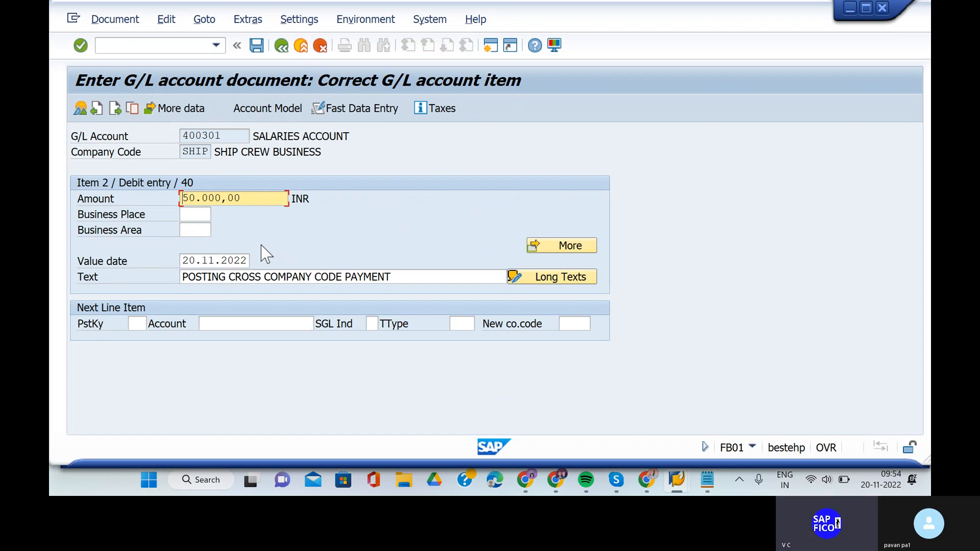
pyautogui.click(281, 46)
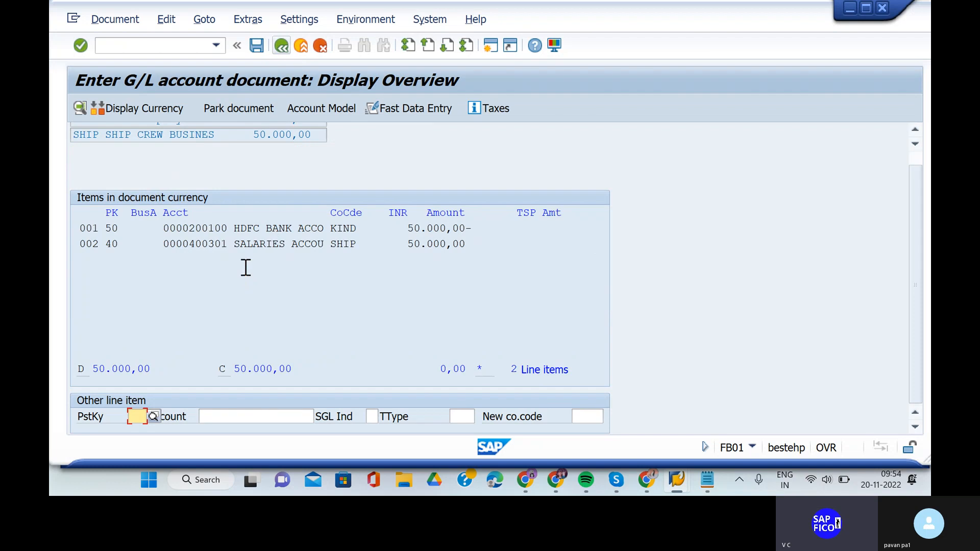
# - Simulate the cross-company document again and try to post it
pyautogui.click(115, 20)
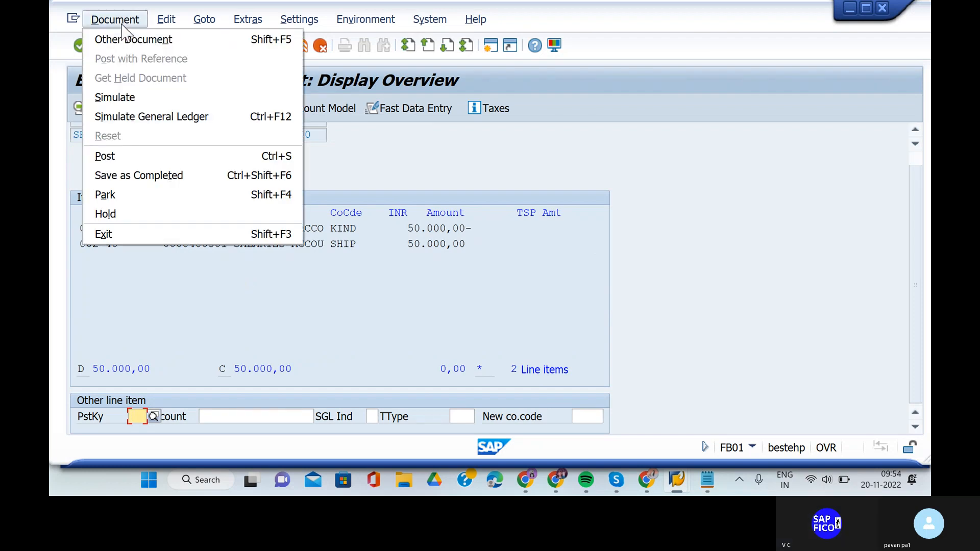
pyautogui.click(116, 98)
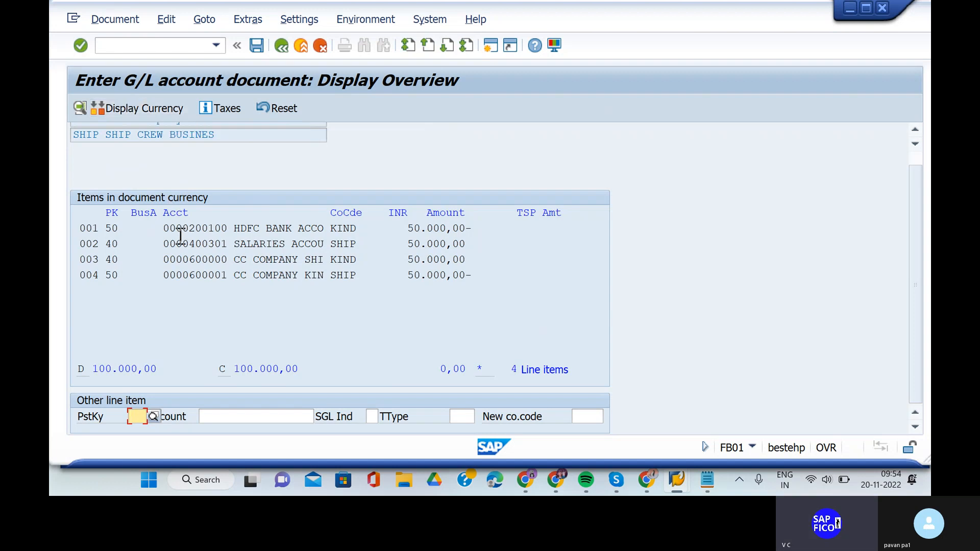
pyautogui.click(257, 46)
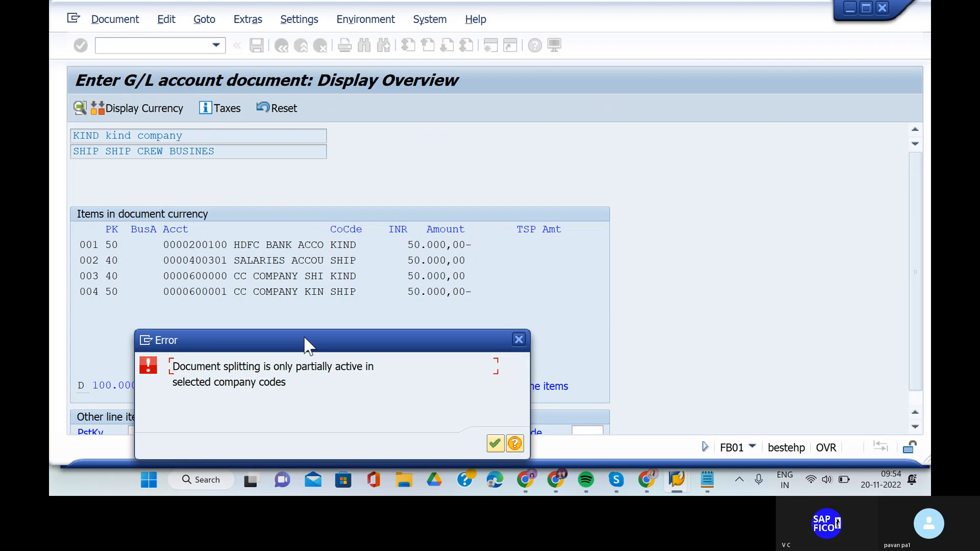
# - Read the detailed help for the document splitting error, and close the help and the error message
pyautogui.moveTo(305, 343); pyautogui.dragTo(439, 203)
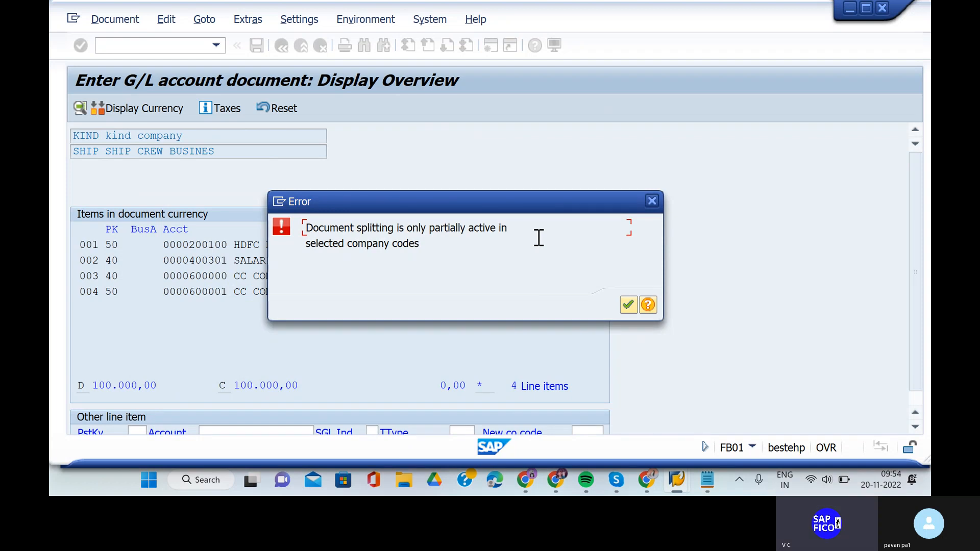
pyautogui.click(647, 304)
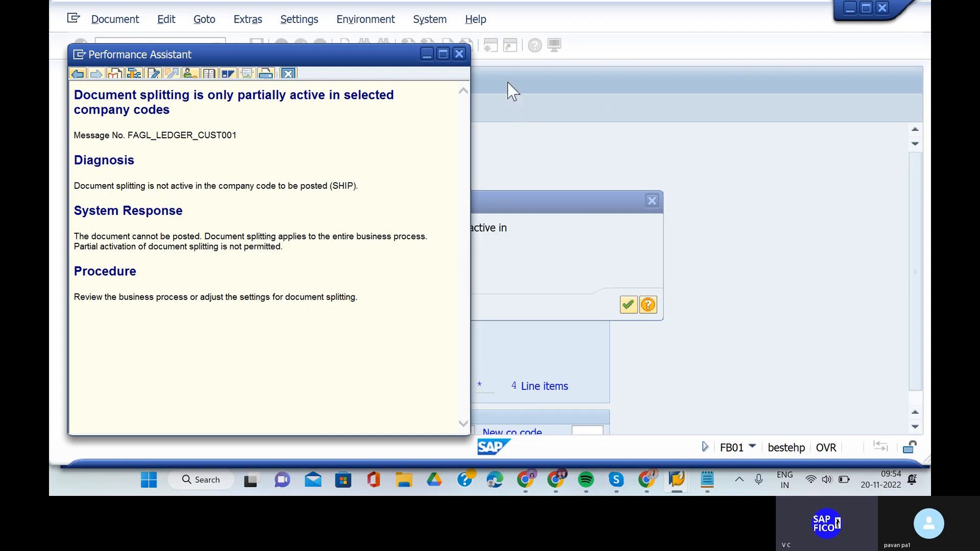
pyautogui.click(458, 55)
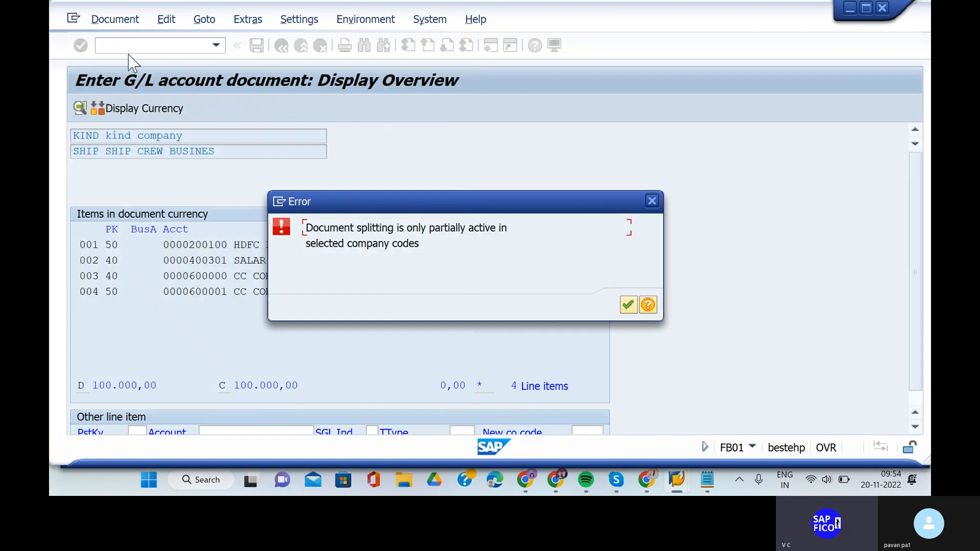
pyautogui.click(652, 202)
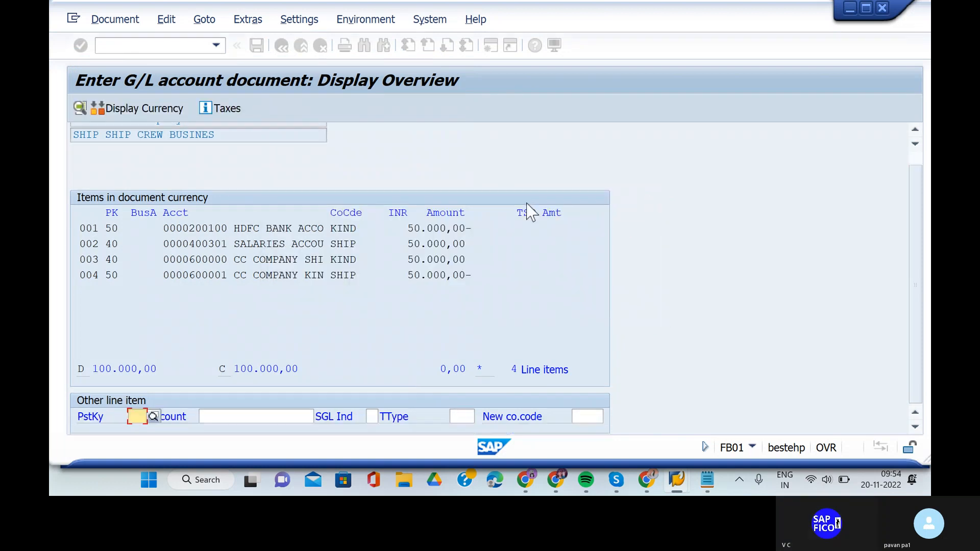
# - Abandon the current document and restart transaction FB01 with an empty document
pyautogui.click(171, 47)
pyautogui.write('/n')
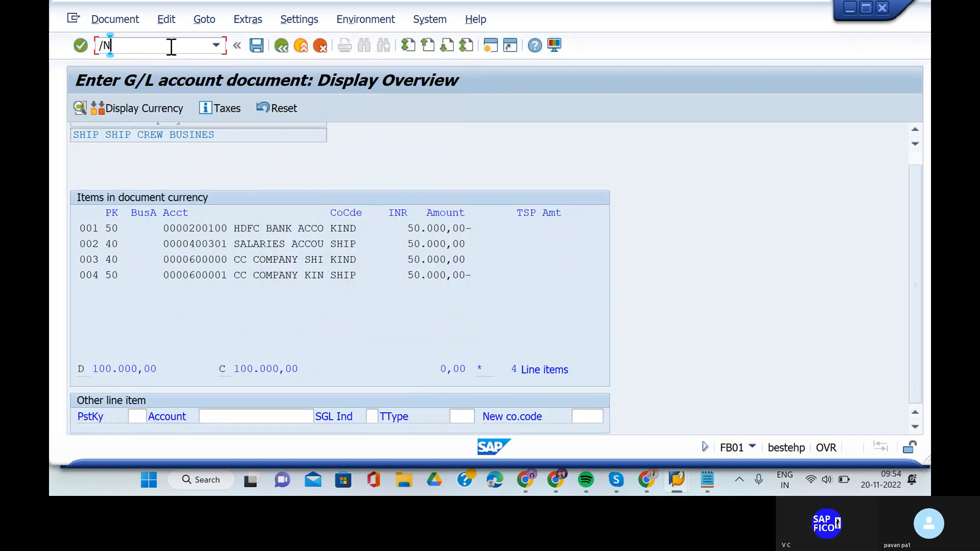
pyautogui.press('Return')
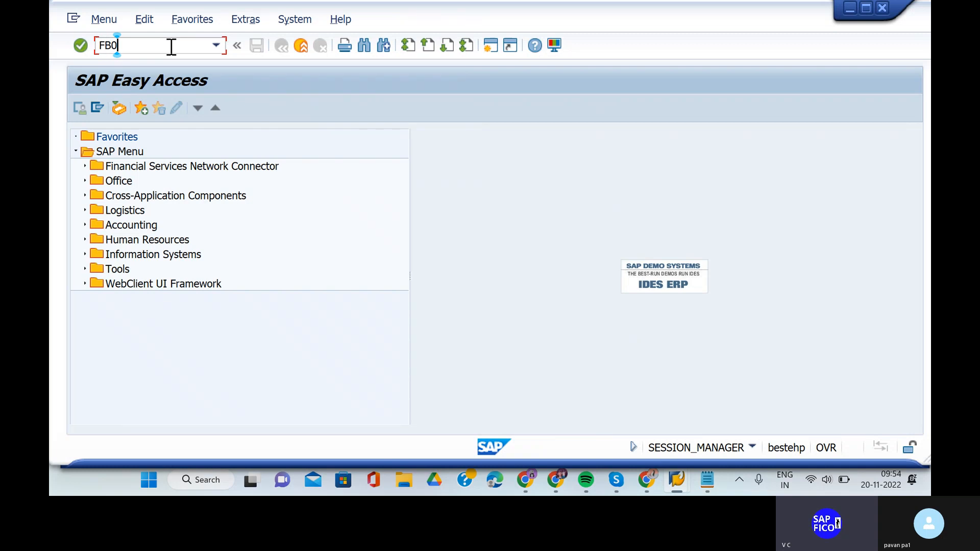
pyautogui.write('1')
pyautogui.press('Return')
# - Fill in the header with document date 20.11.2022, type SA, company code KIND and header text CROSS COMPANY TESTING
pyautogui.press('BackSpace')
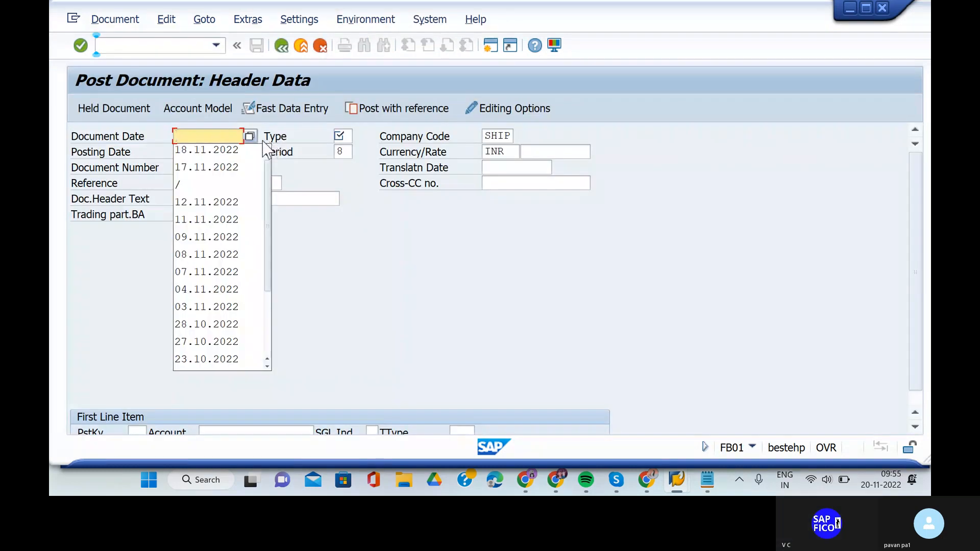
pyautogui.write('20.11.2022')
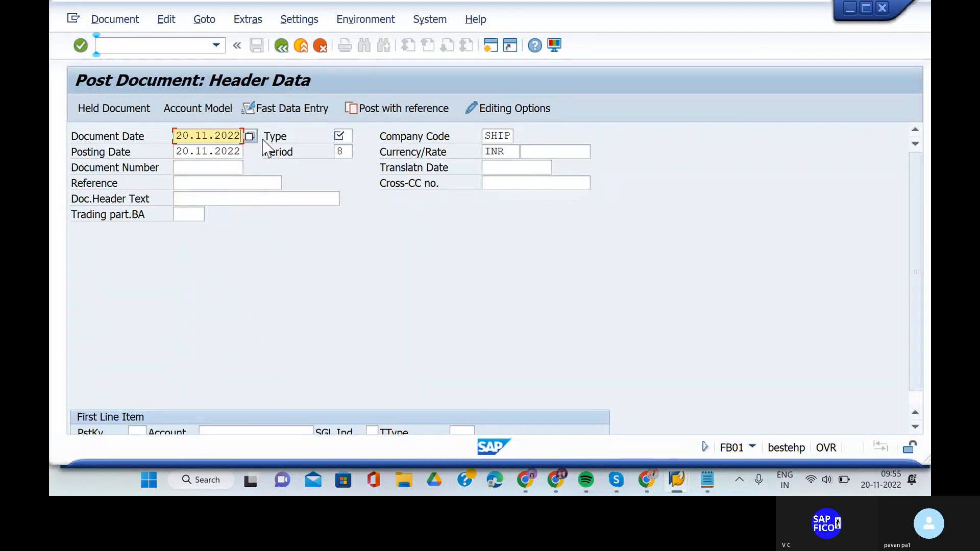
pyautogui.click(343, 137)
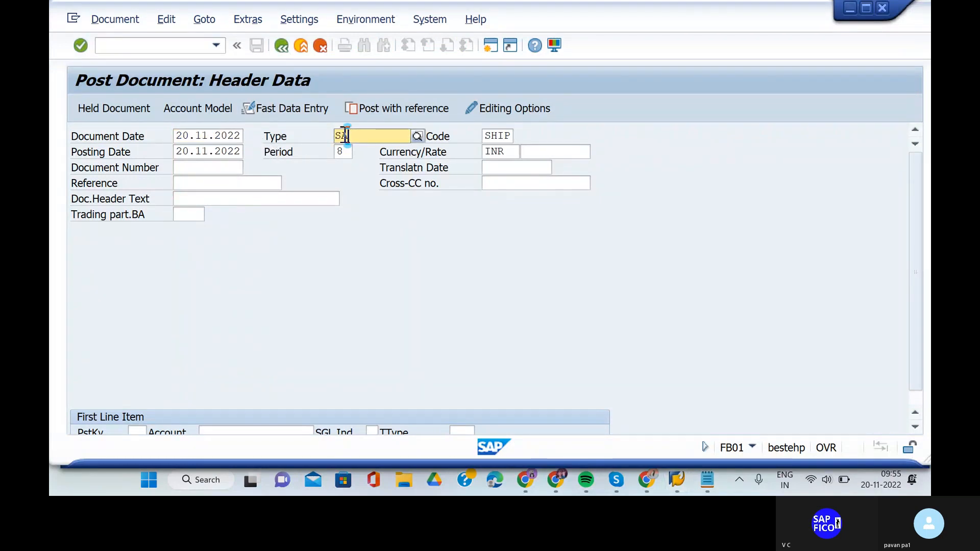
pyautogui.click(376, 178)
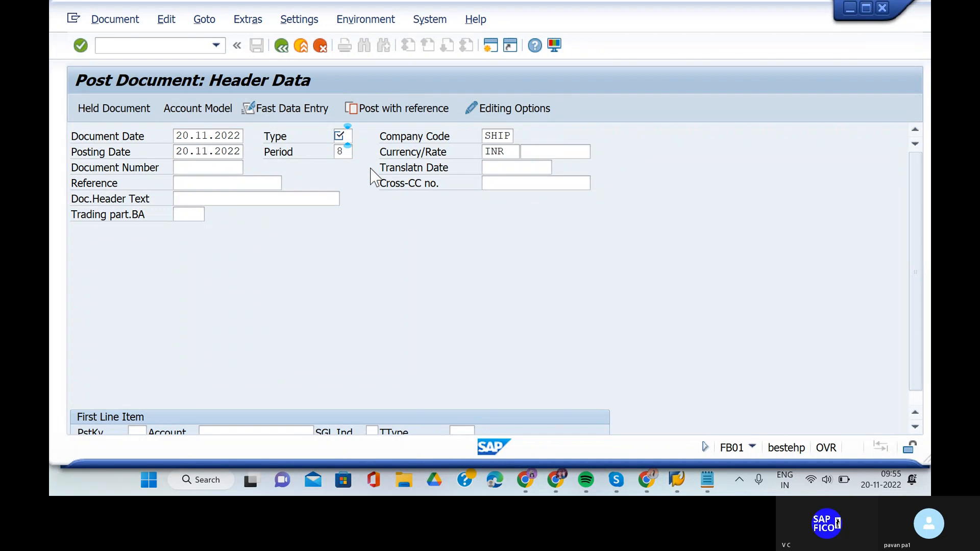
pyautogui.click(512, 134)
pyautogui.press('BackSpace')
pyautogui.press('BackSpace')
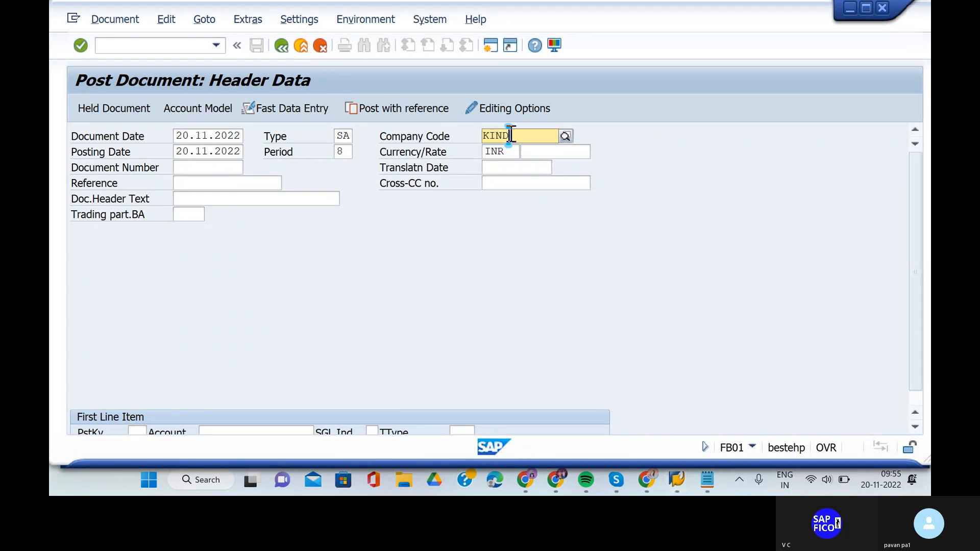
pyautogui.click(516, 175)
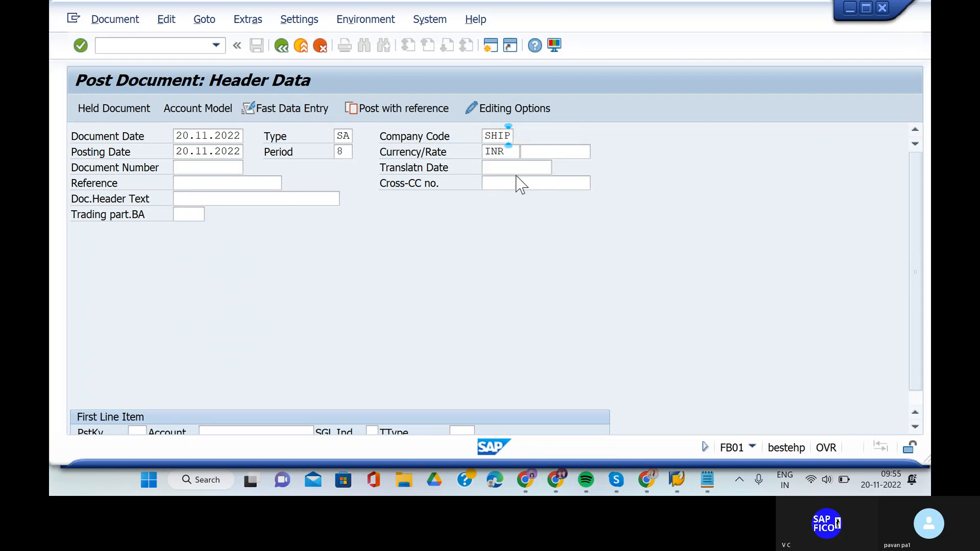
pyautogui.click(259, 194)
pyautogui.click(254, 213)
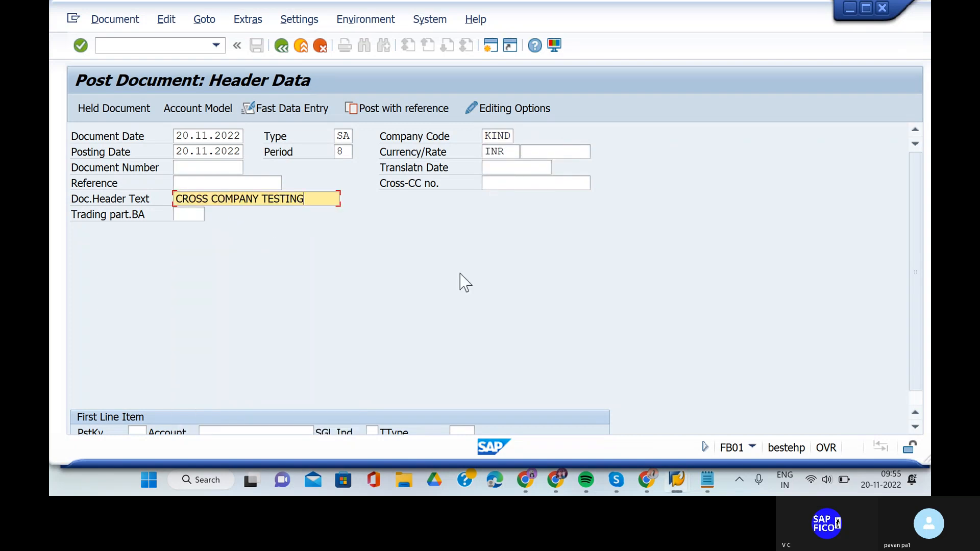
# - Start the first line item with posting key 50 and G/L account 200100
pyautogui.scroll(-1, 254, 317)
pyautogui.click(136, 417)
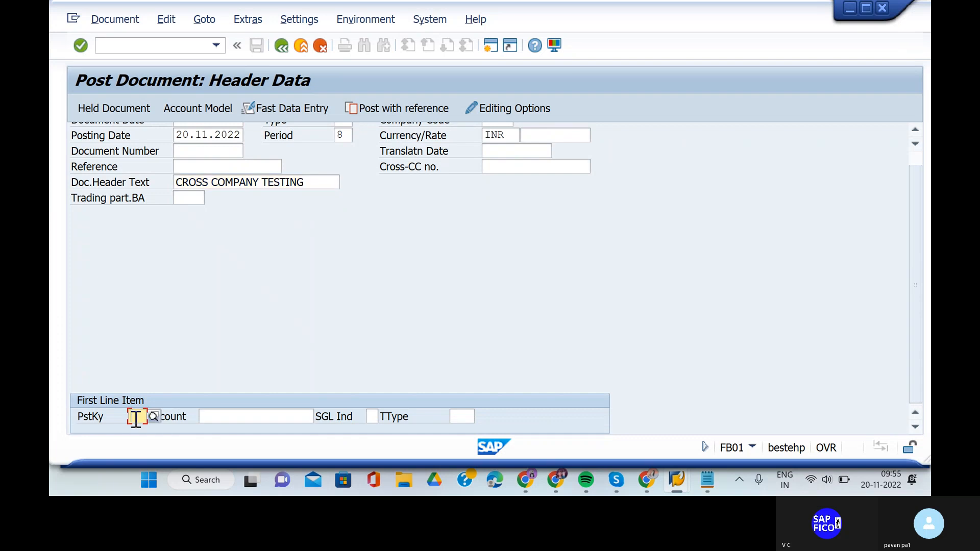
pyautogui.write('50')
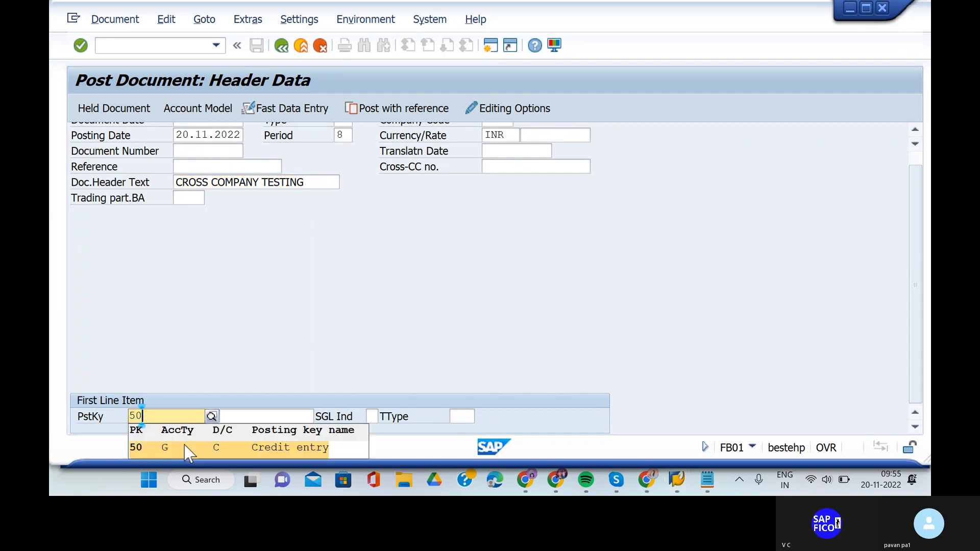
pyautogui.click(192, 449)
pyautogui.click(261, 417)
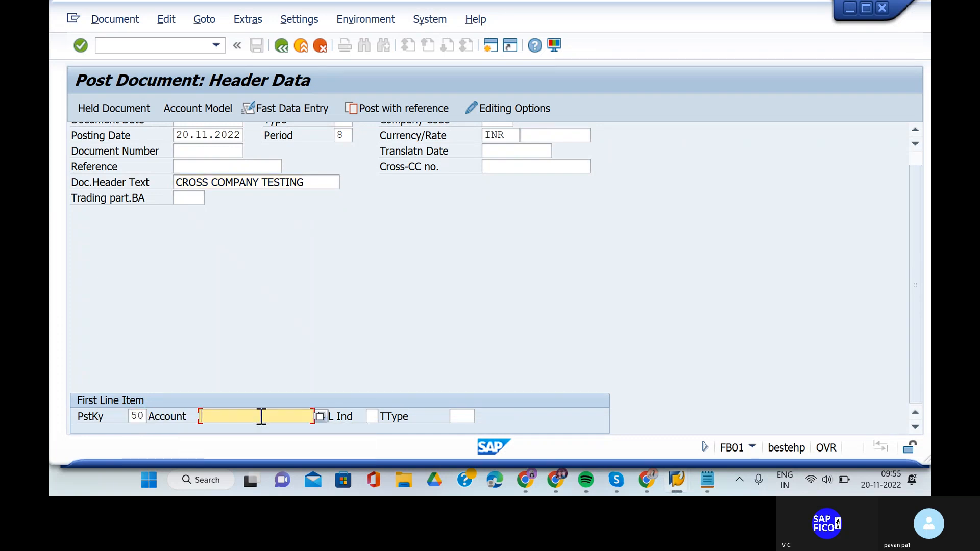
pyautogui.write('200')
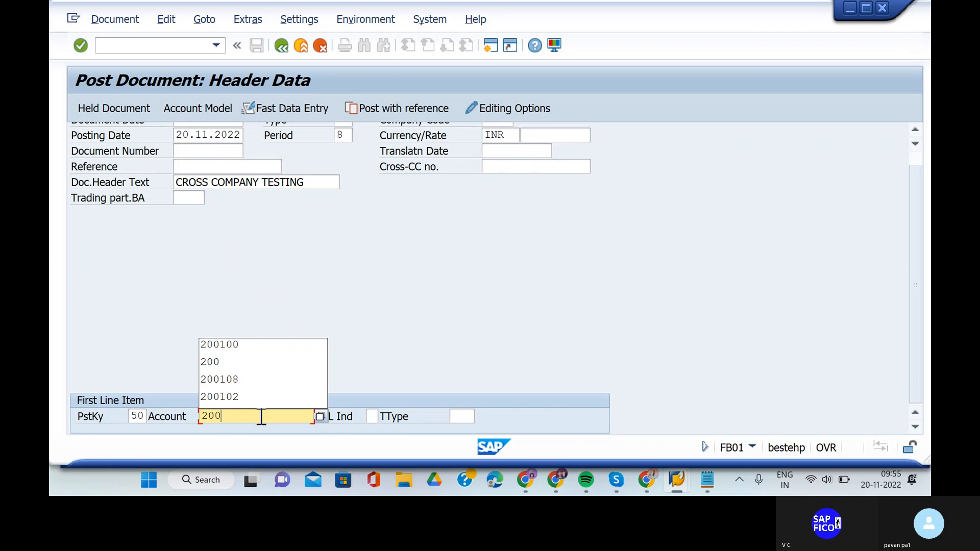
pyautogui.click(235, 346)
pyautogui.scroll(1, 453, 321)
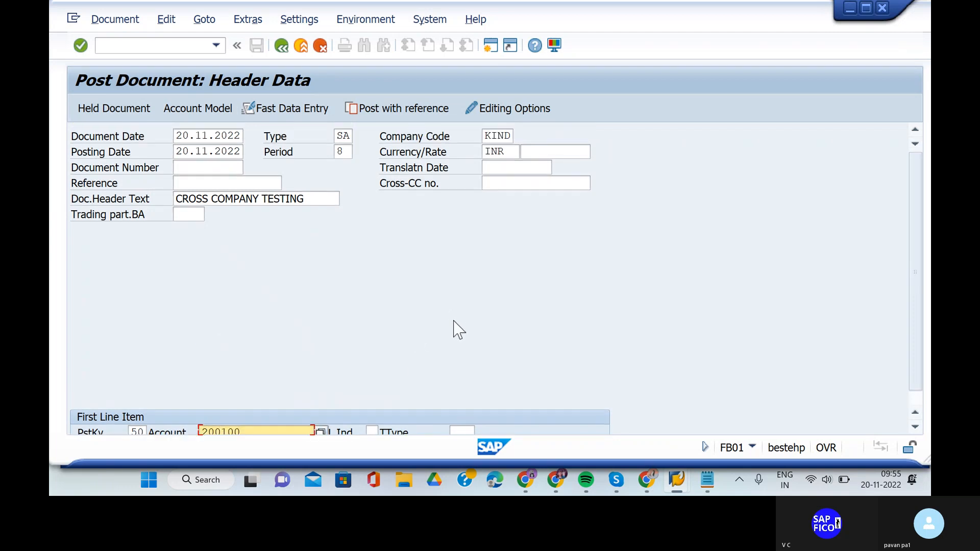
pyautogui.scroll(-1, 453, 320)
pyautogui.press('Return')
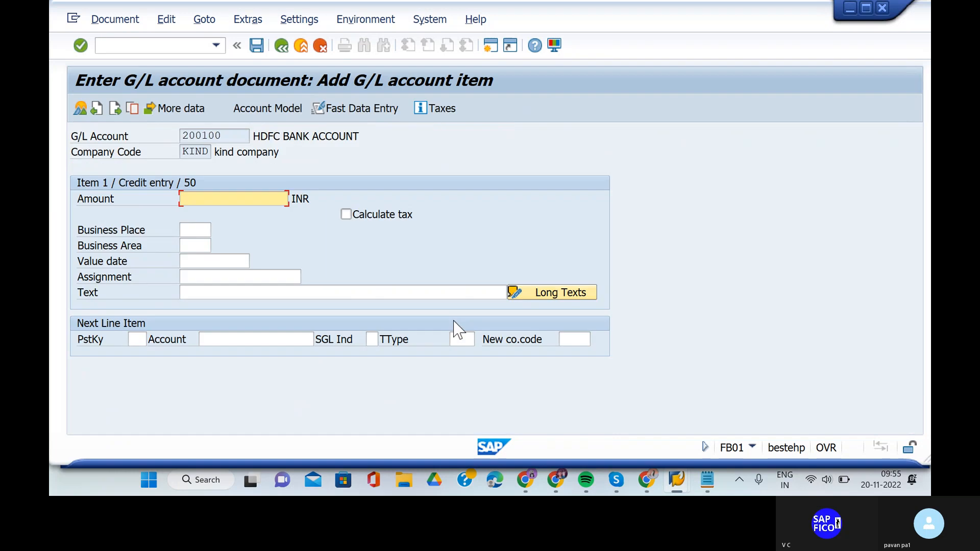
# - Give the KIND credit item amount 50000, value date 20.11.2022 and text POSTING CROSS COMPANY CODE PAYMENT
pyautogui.write('50')
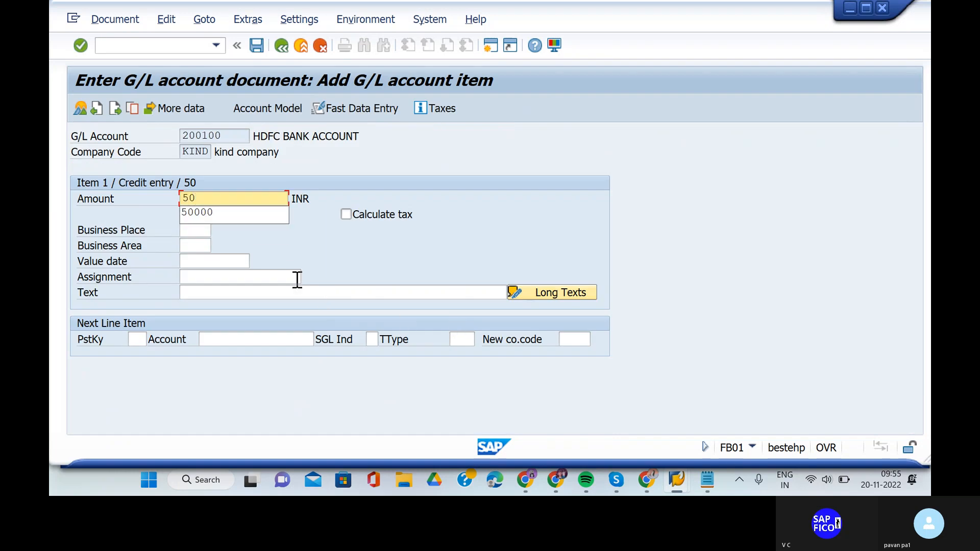
pyautogui.click(251, 212)
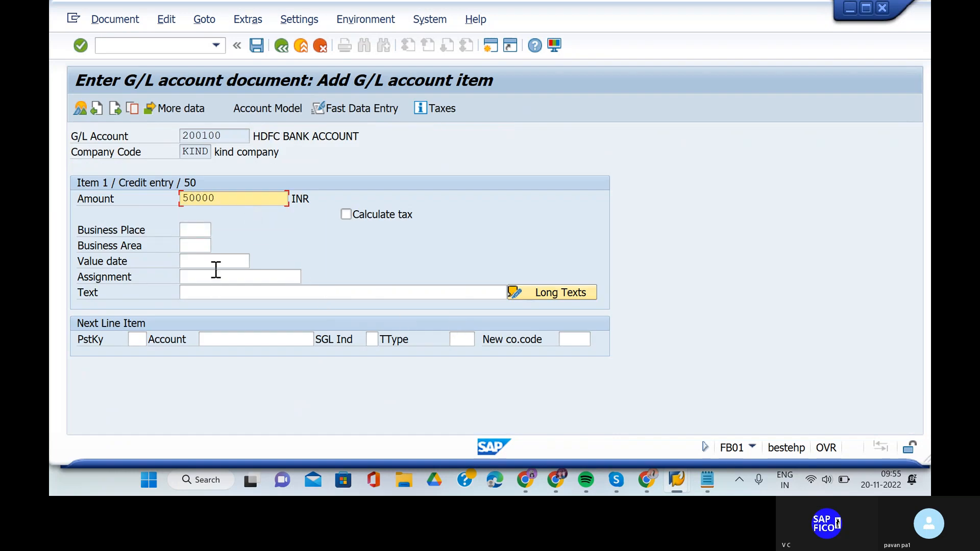
pyautogui.click(217, 261)
pyautogui.click(217, 261)
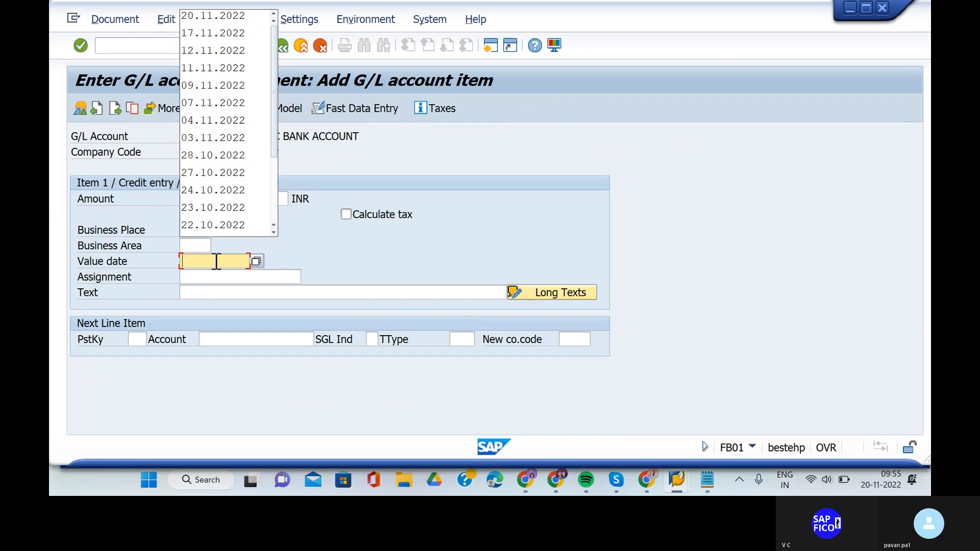
pyautogui.click(202, 18)
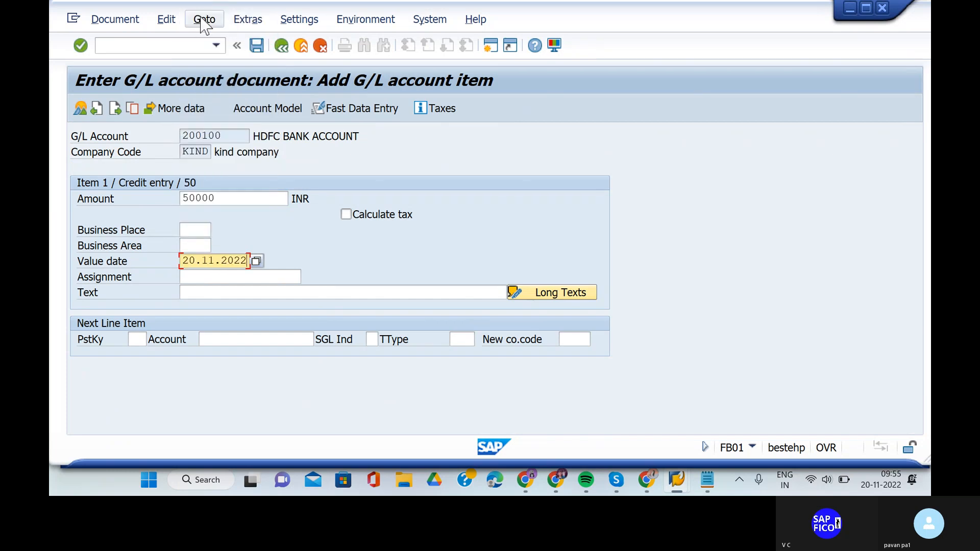
pyautogui.click(225, 280)
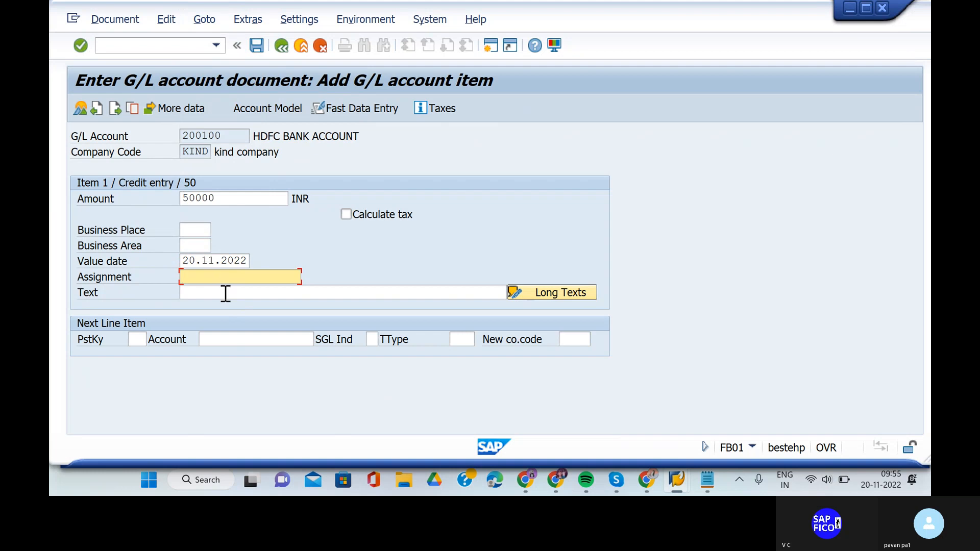
pyautogui.click(225, 294)
pyautogui.click(230, 299)
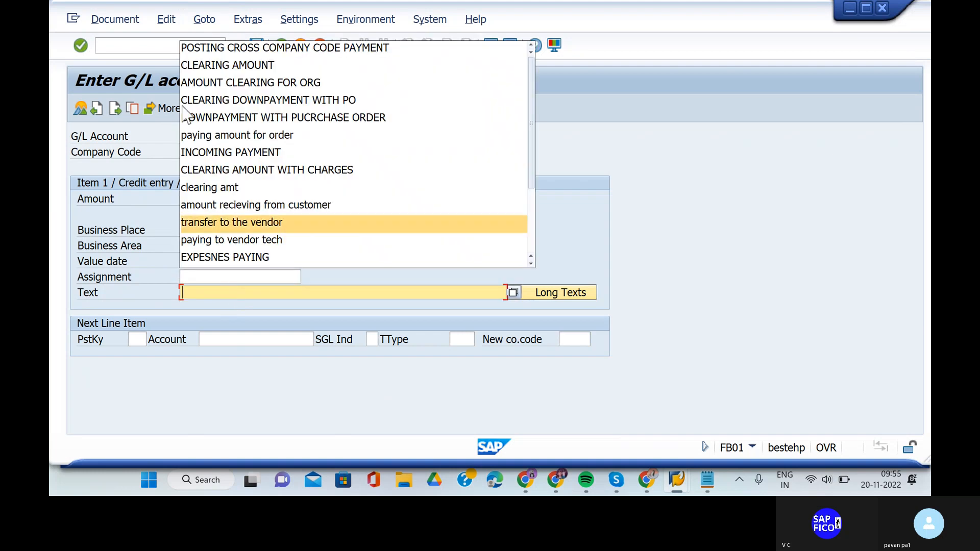
pyautogui.click(289, 53)
# - Start the next line item with posting key 40, account 400301 and new company code SHIP
pyautogui.click(138, 338)
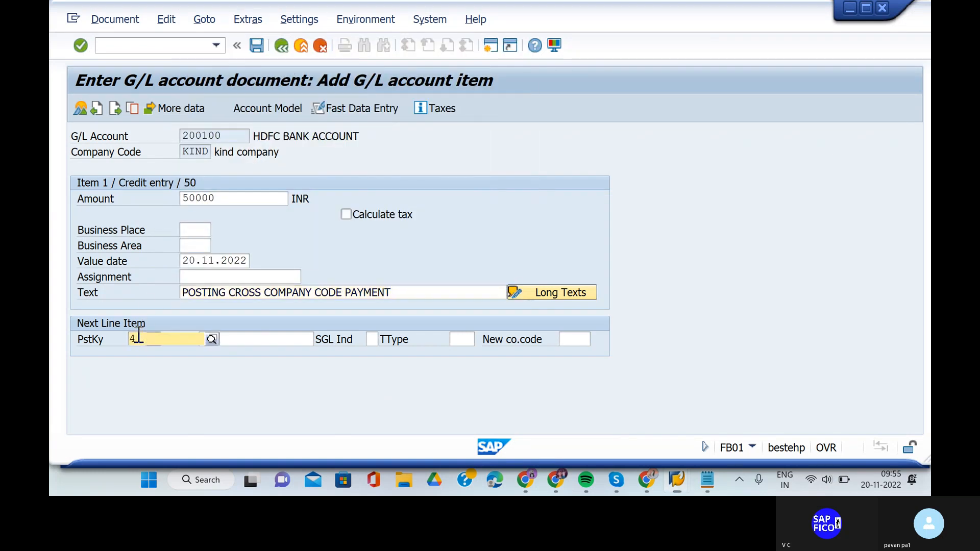
pyautogui.write('40')
pyautogui.click(186, 371)
pyautogui.press('Return')
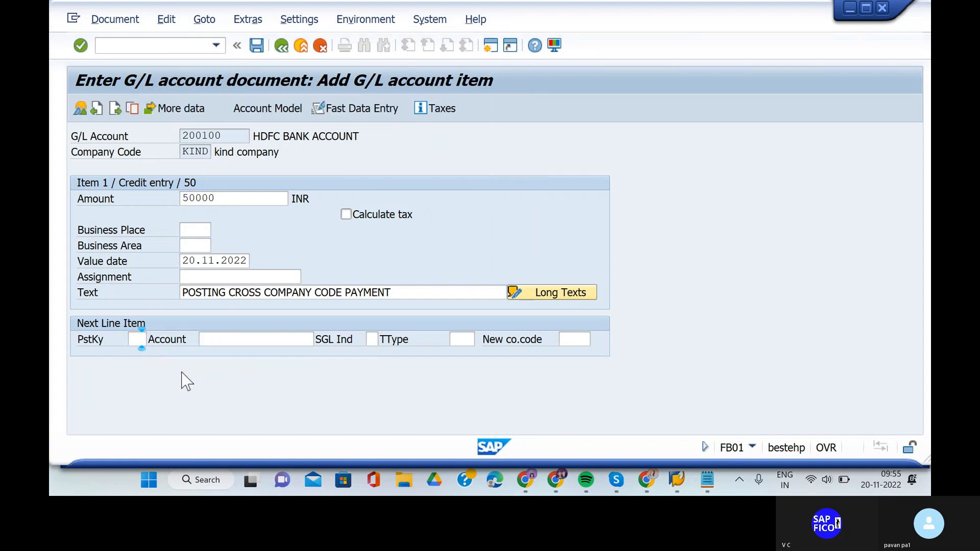
pyautogui.click(274, 339)
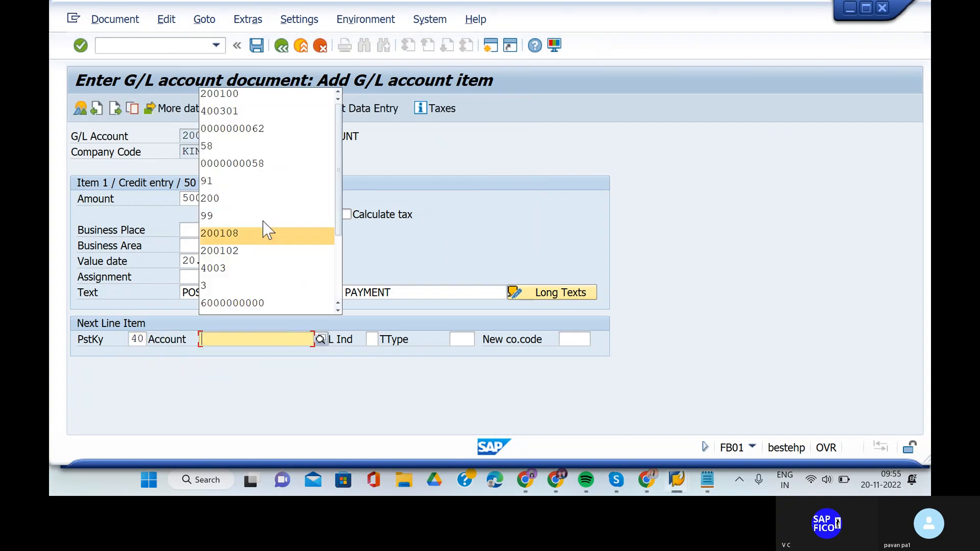
pyautogui.click(230, 111)
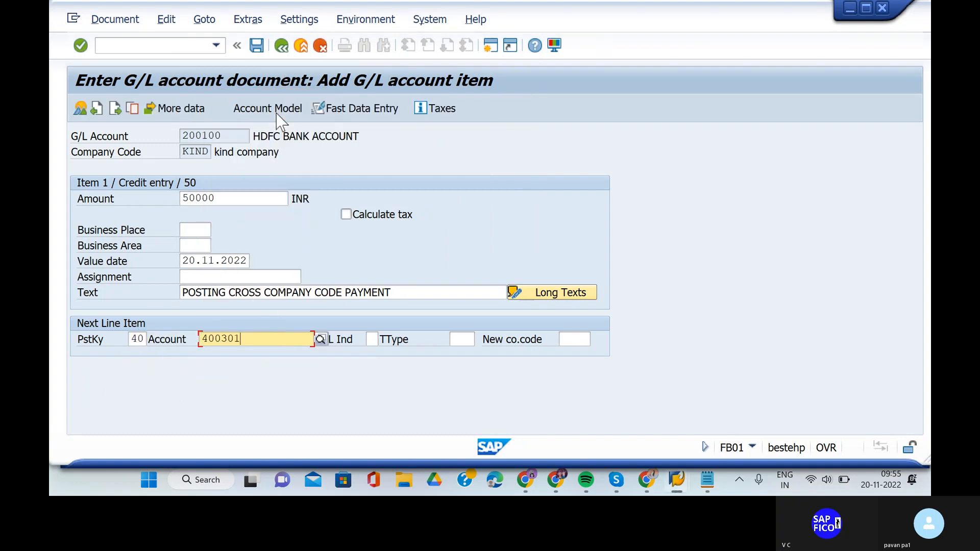
pyautogui.click(568, 338)
pyautogui.click(576, 357)
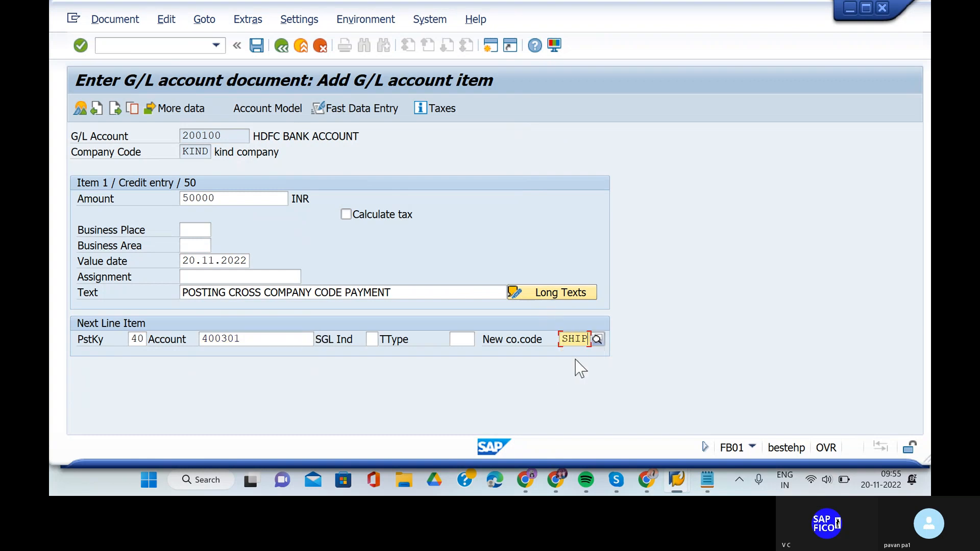
pyautogui.press('Return')
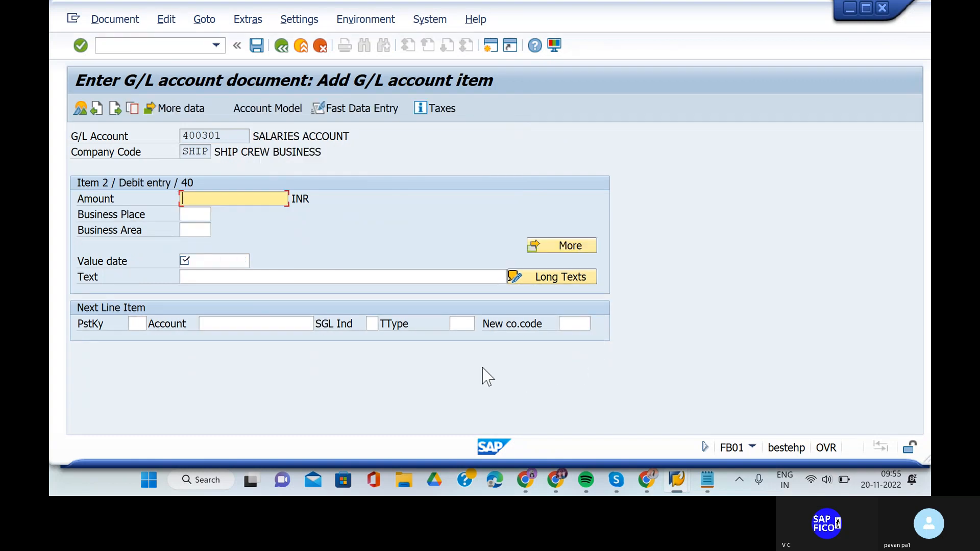
# - Give the SHIP debit item amount 50000, value date 20.11.2022 and text POSTING CROSS COMPANY CODE PAYMENT
pyautogui.write('50')
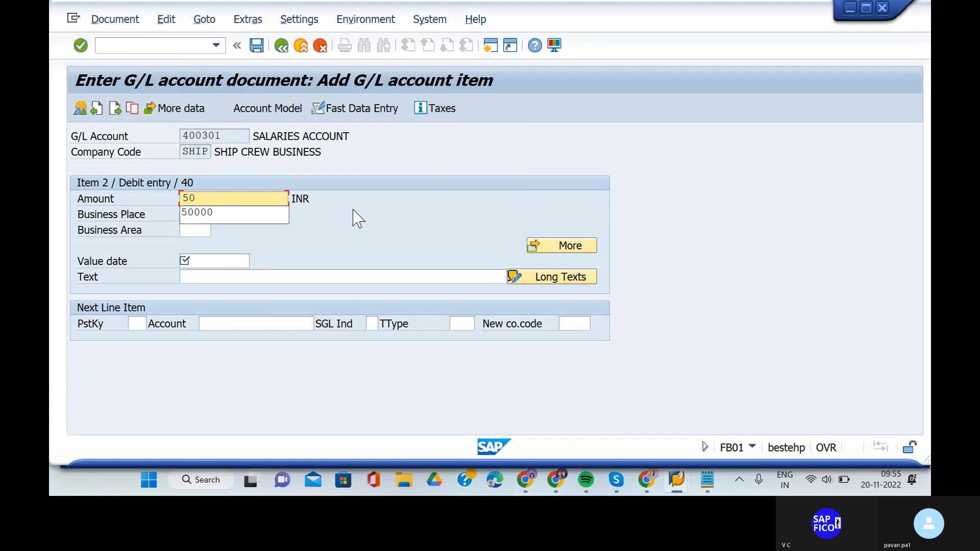
pyautogui.click(235, 220)
pyautogui.click(232, 261)
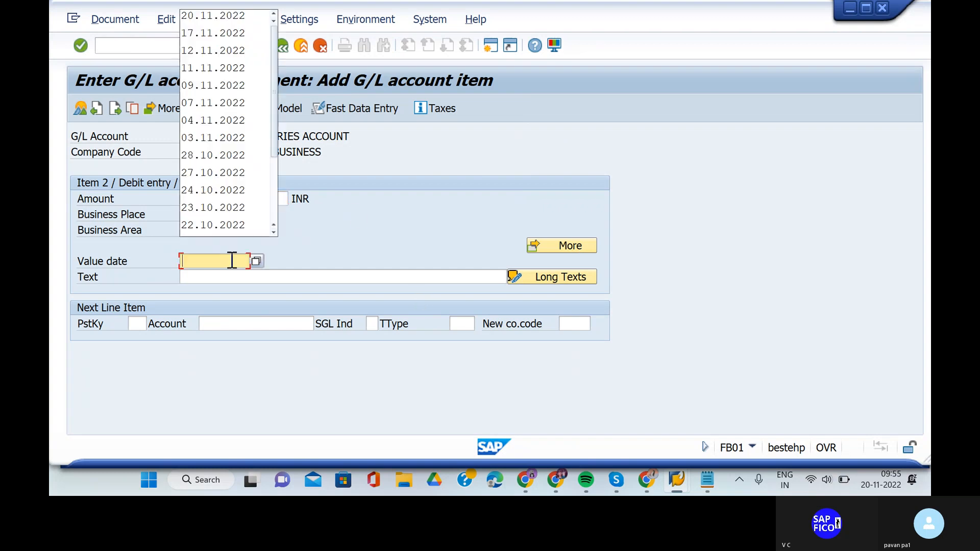
pyautogui.click(243, 23)
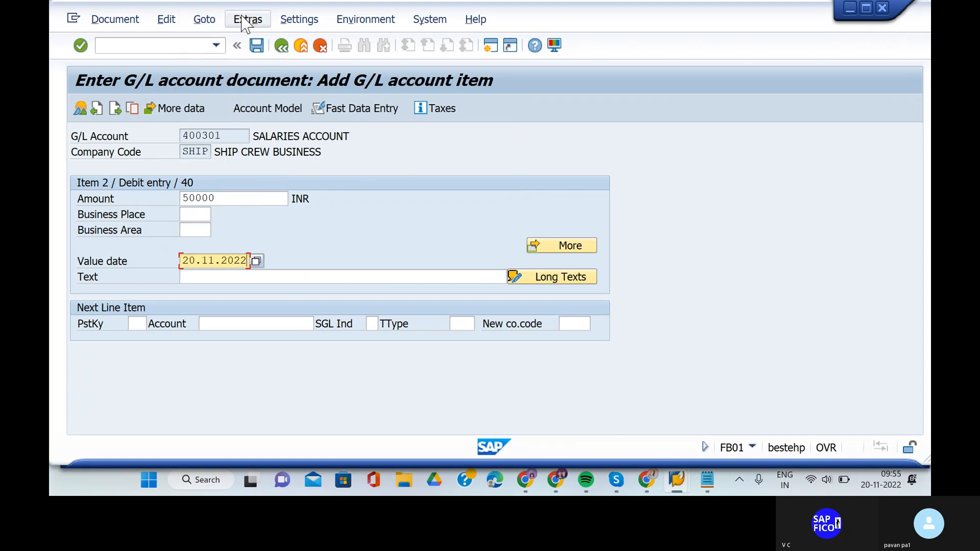
pyautogui.click(260, 275)
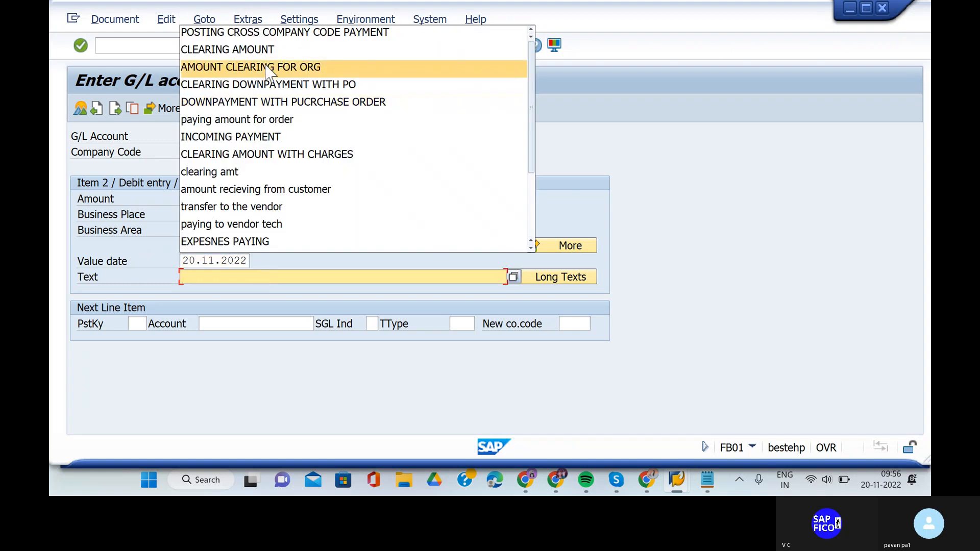
pyautogui.click(378, 32)
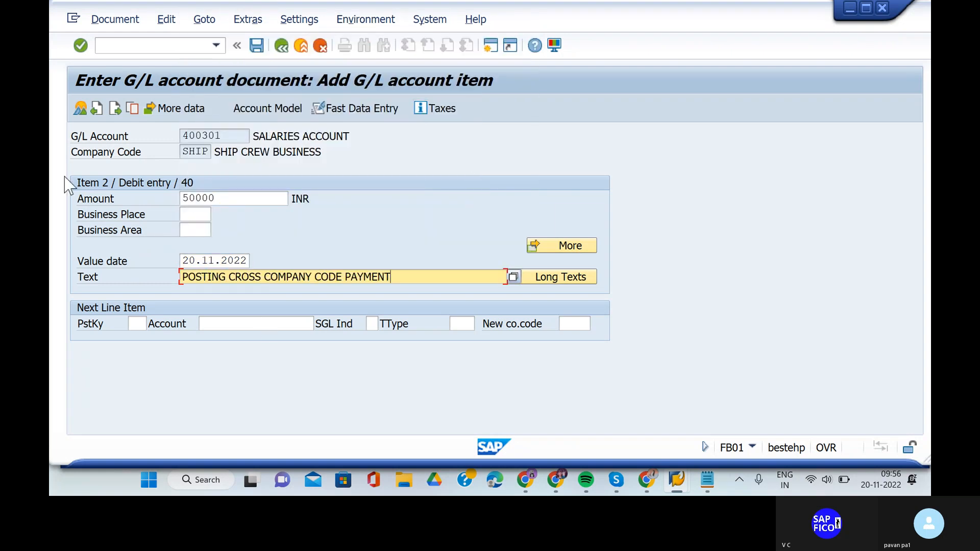
pyautogui.click(285, 199)
pyautogui.press('Return')
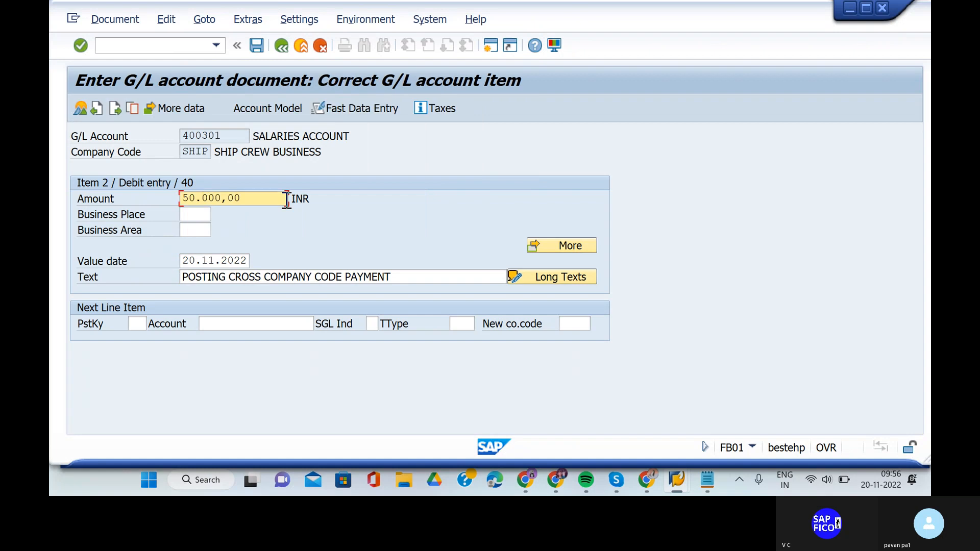
# - Simulate the cross-company document, review its line items and try to post it
pyautogui.click(115, 21)
pyautogui.click(115, 98)
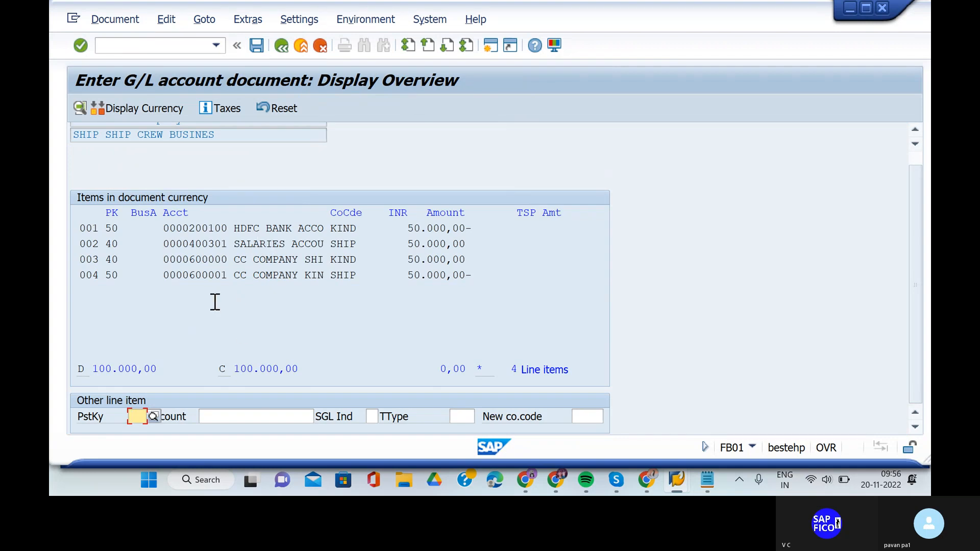
pyautogui.click(125, 21)
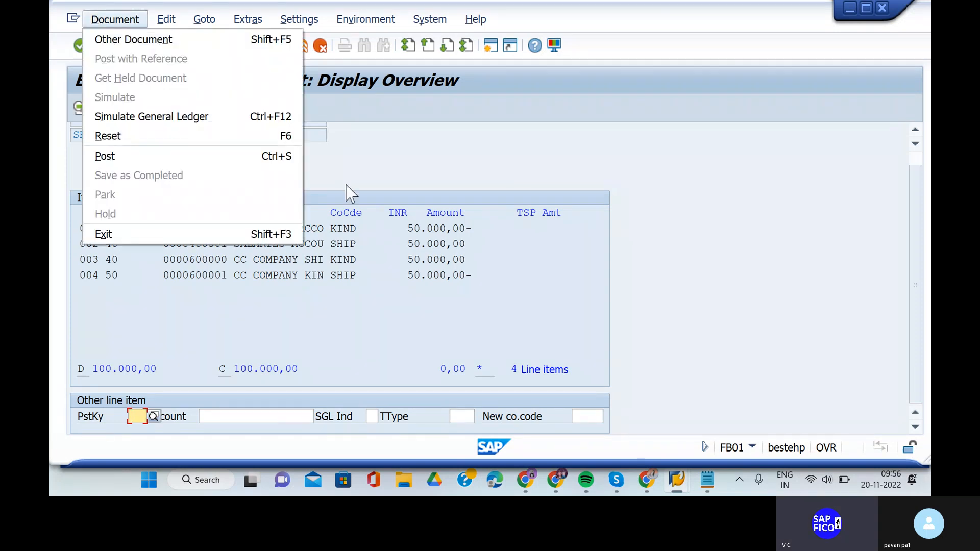
pyautogui.click(353, 229)
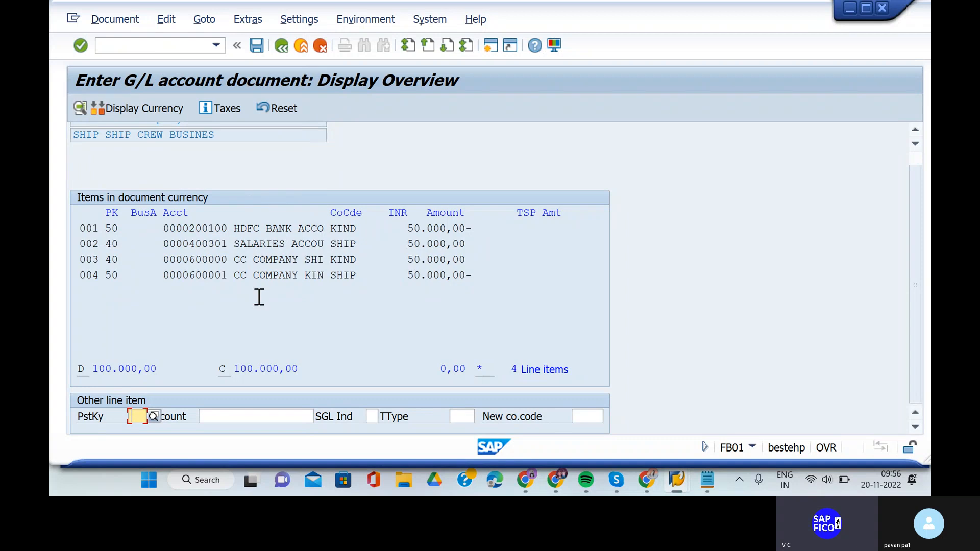
pyautogui.click(257, 47)
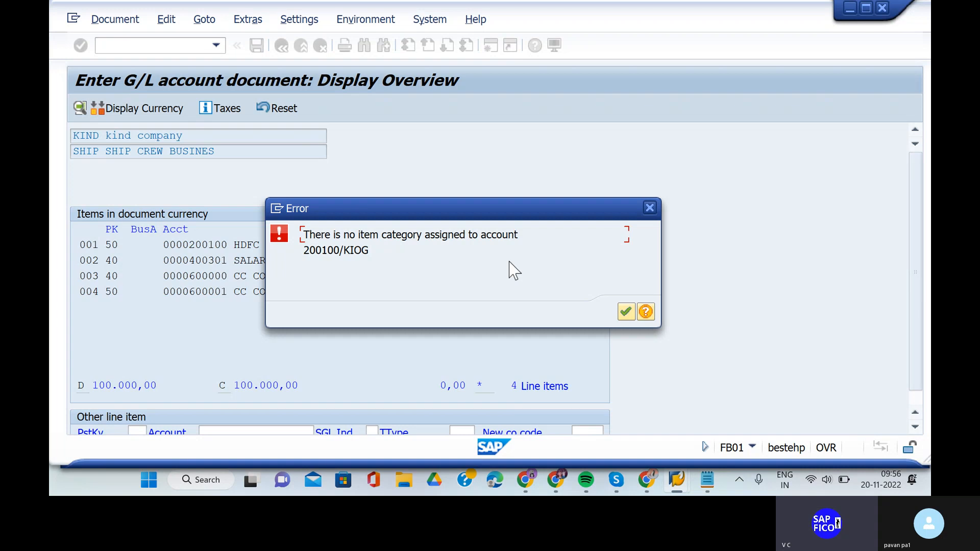
# - From the error's detailed help, open Classify G/L Accounts for Document Splitting for chart of accounts KIOG
pyautogui.click(645, 312)
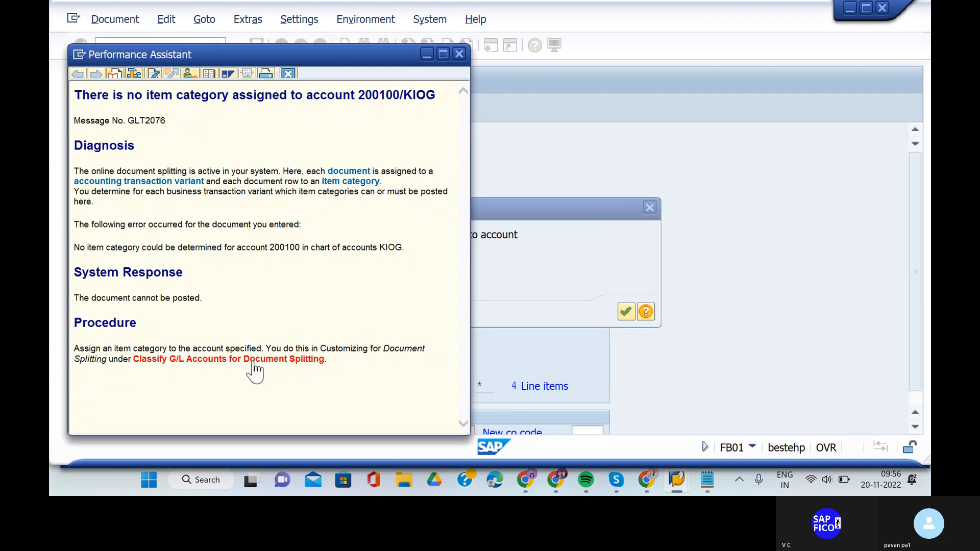
pyautogui.click(253, 361)
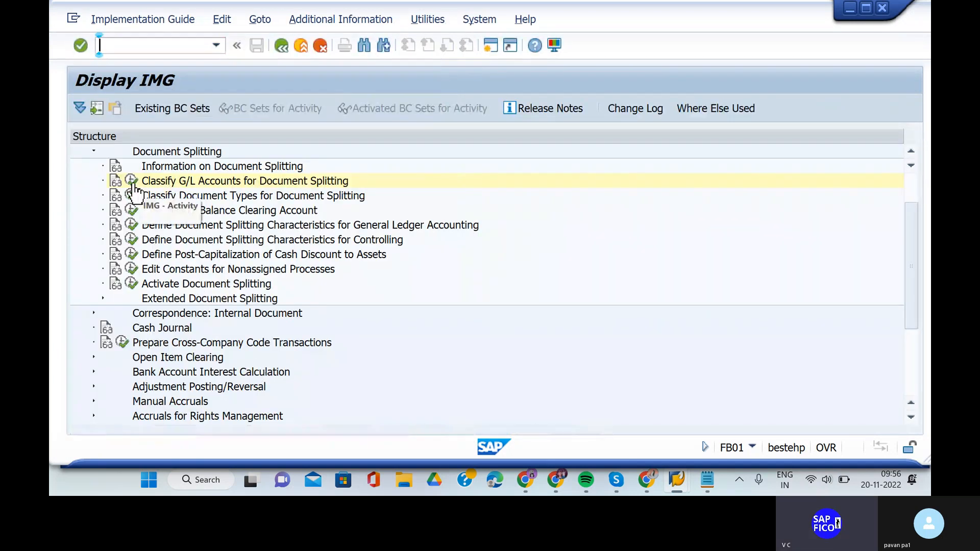
pyautogui.click(132, 181)
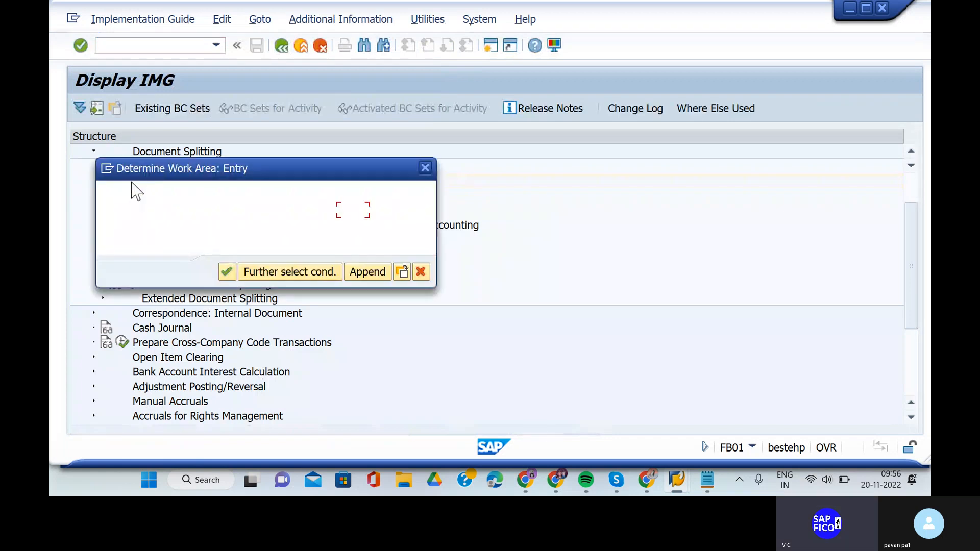
pyautogui.write('k')
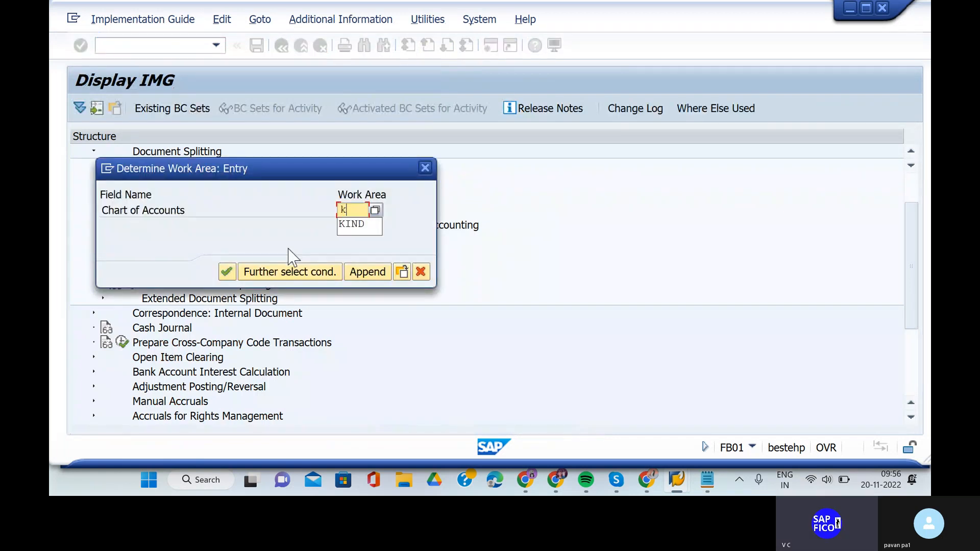
pyautogui.write('iog')
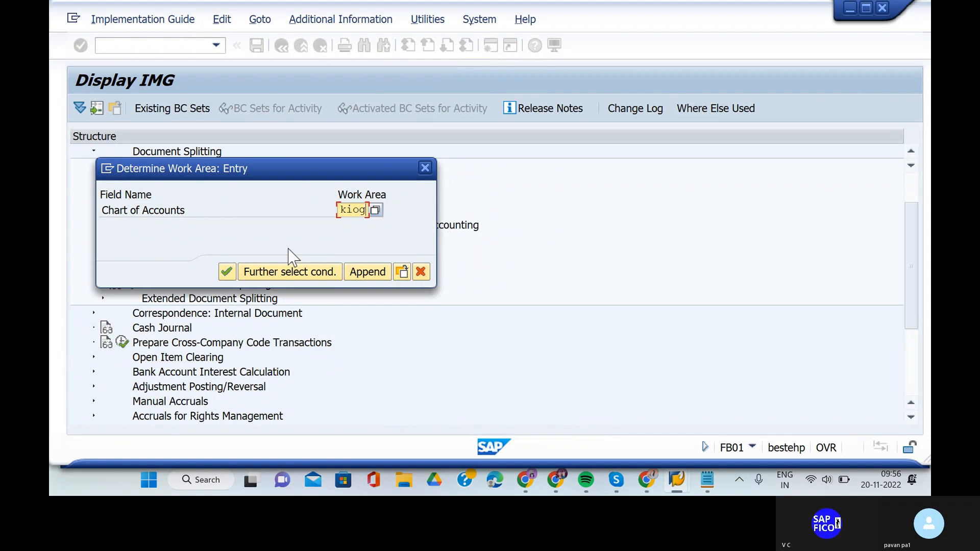
pyautogui.click(227, 272)
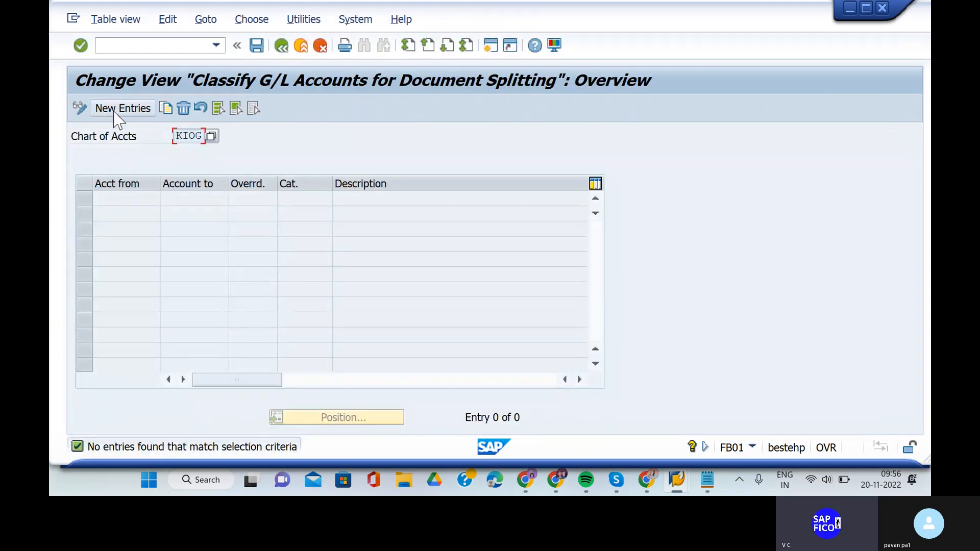
# - Add a new classification entry for accounts 200100 to 200100 with item category 01000 Balance Sheet Account
pyautogui.click(113, 112)
pyautogui.write('2')
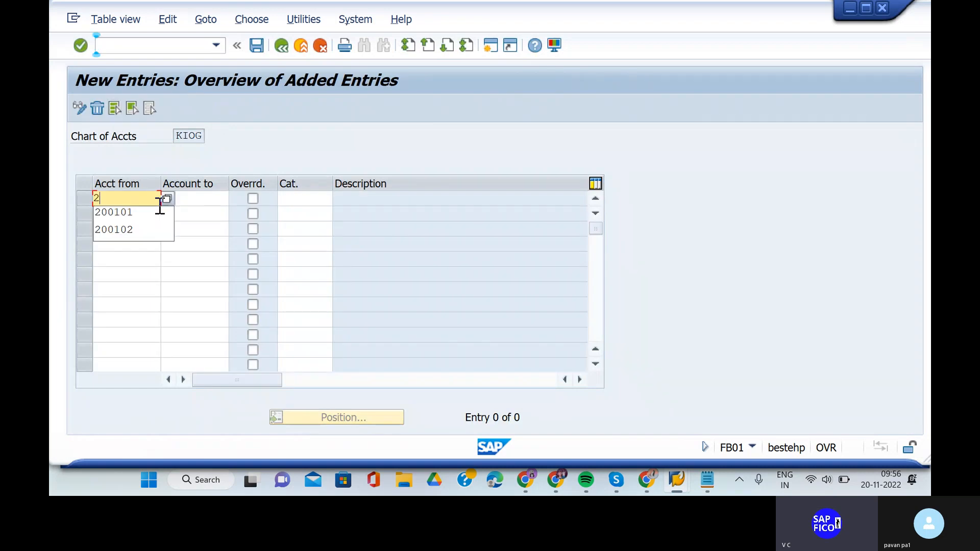
pyautogui.write('00100')
pyautogui.click(199, 203)
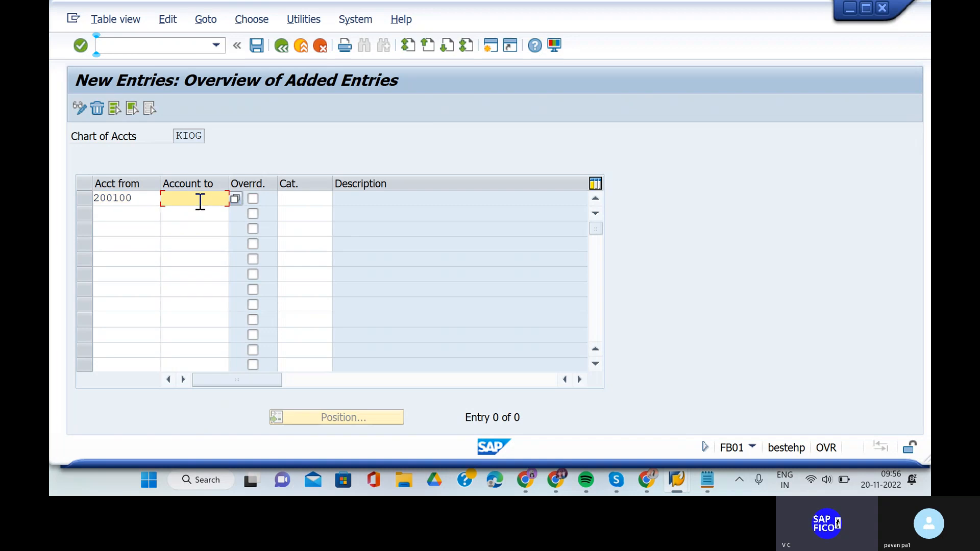
pyautogui.write('200101')
pyautogui.click(299, 196)
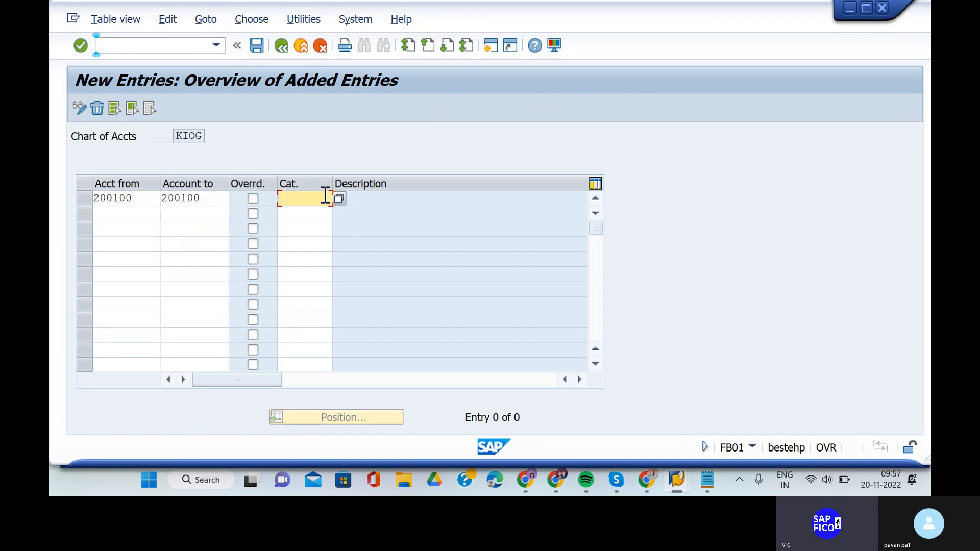
pyautogui.click(339, 201)
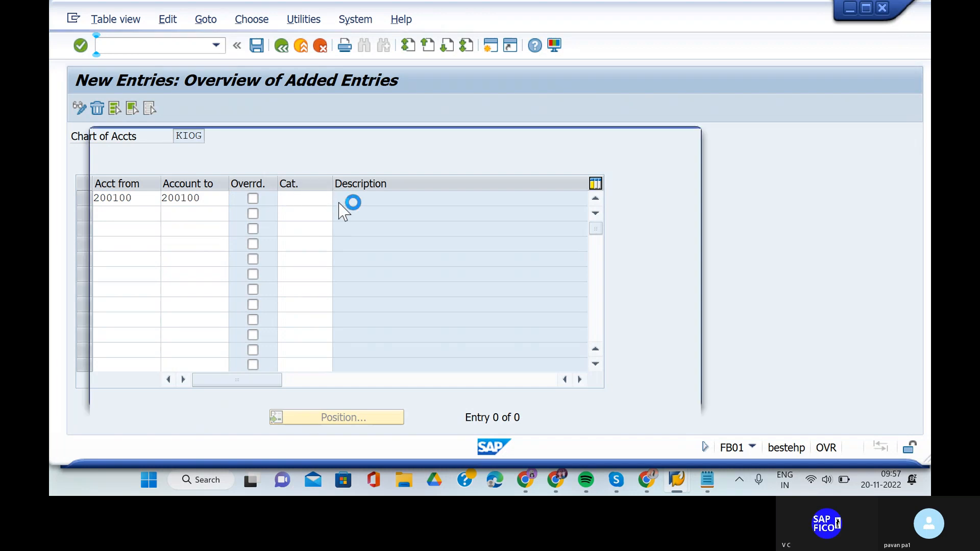
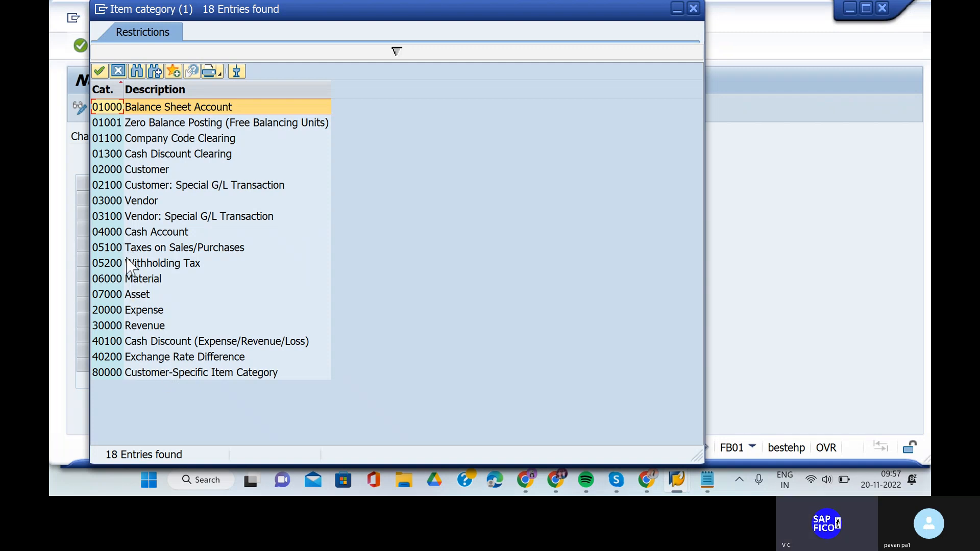
pyautogui.click(98, 72)
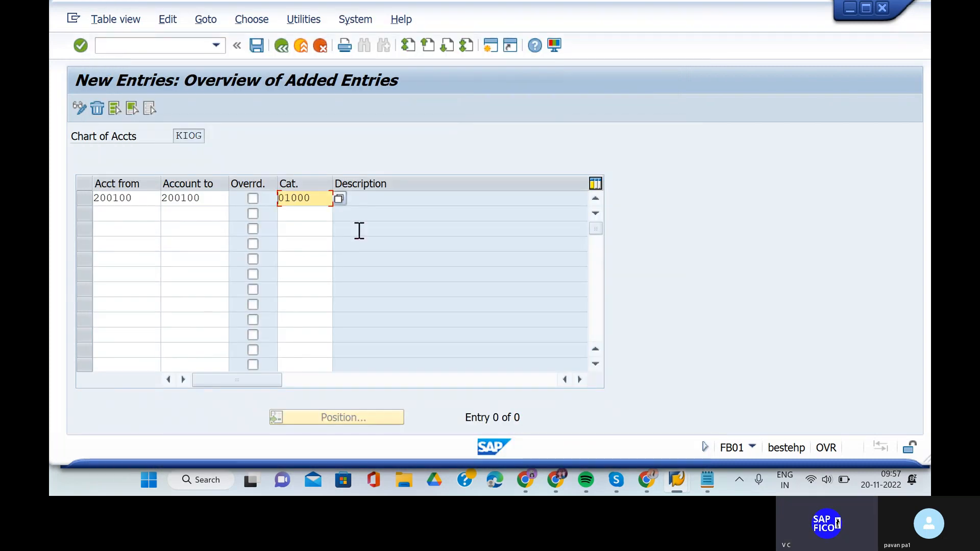
pyautogui.press('Return')
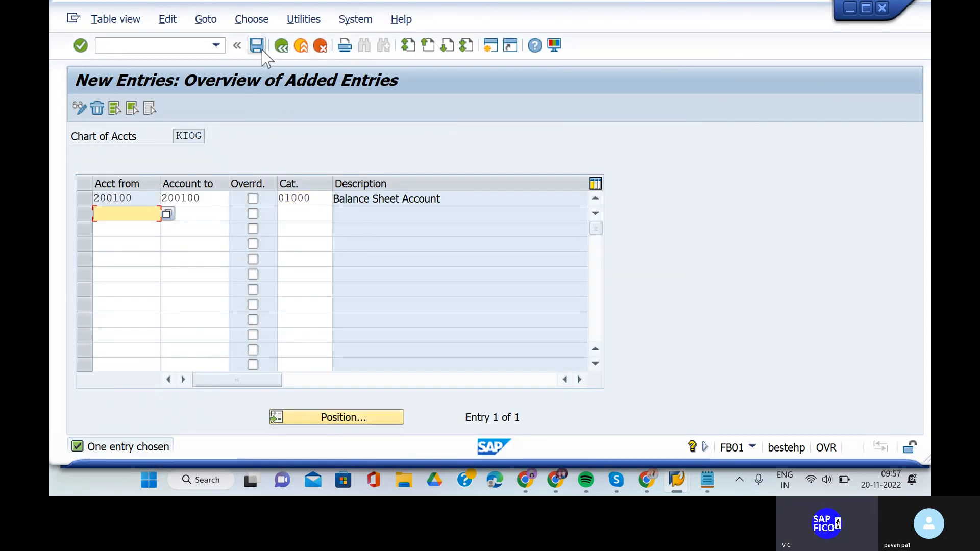
# - Save the KIOG account classification under the proposed customizing request and return to the document overview, dismissing the error
pyautogui.click(260, 50)
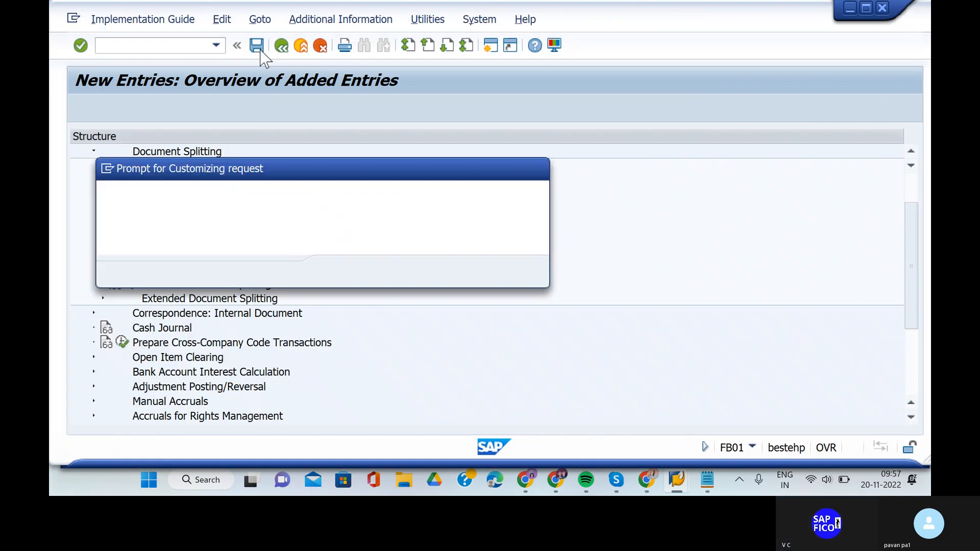
pyautogui.click(338, 272)
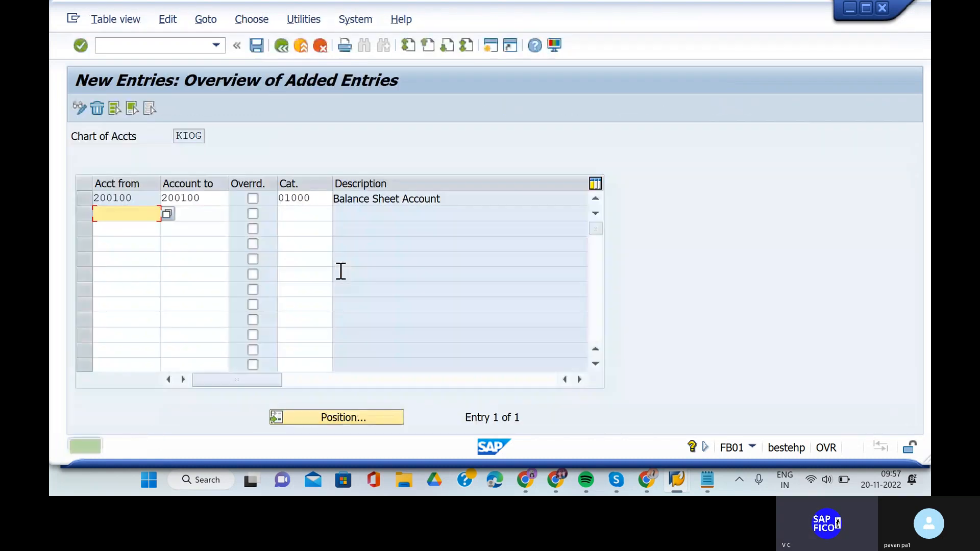
pyautogui.click(281, 47)
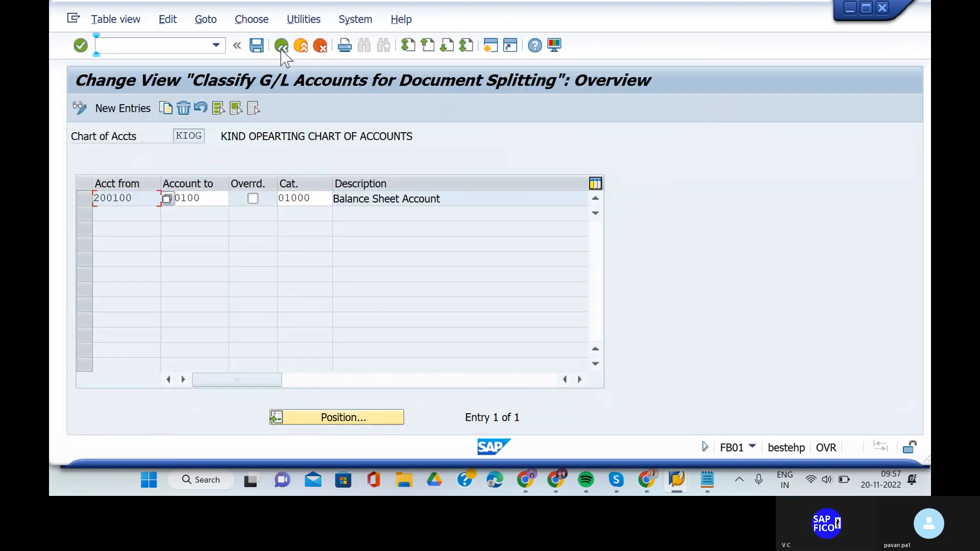
pyautogui.click(281, 47)
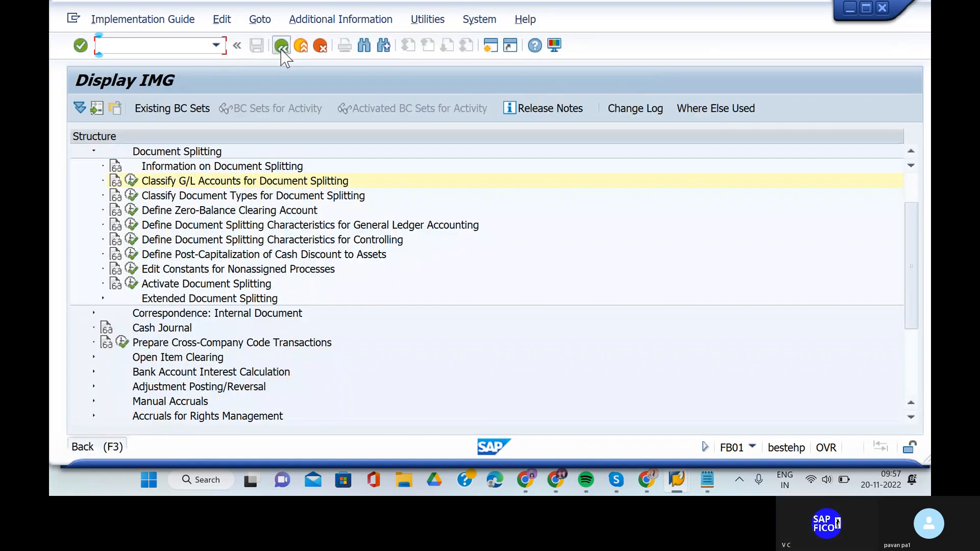
pyautogui.click(281, 47)
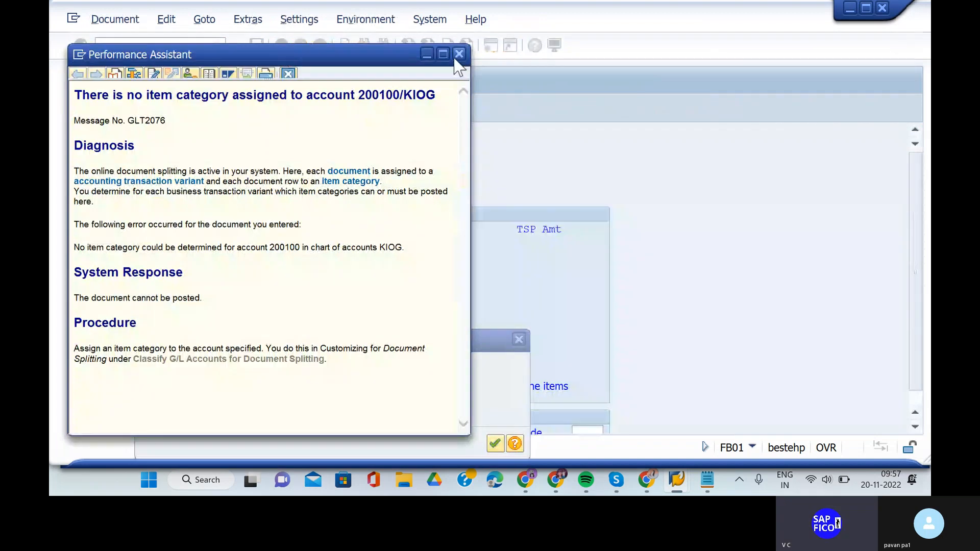
pyautogui.click(459, 53)
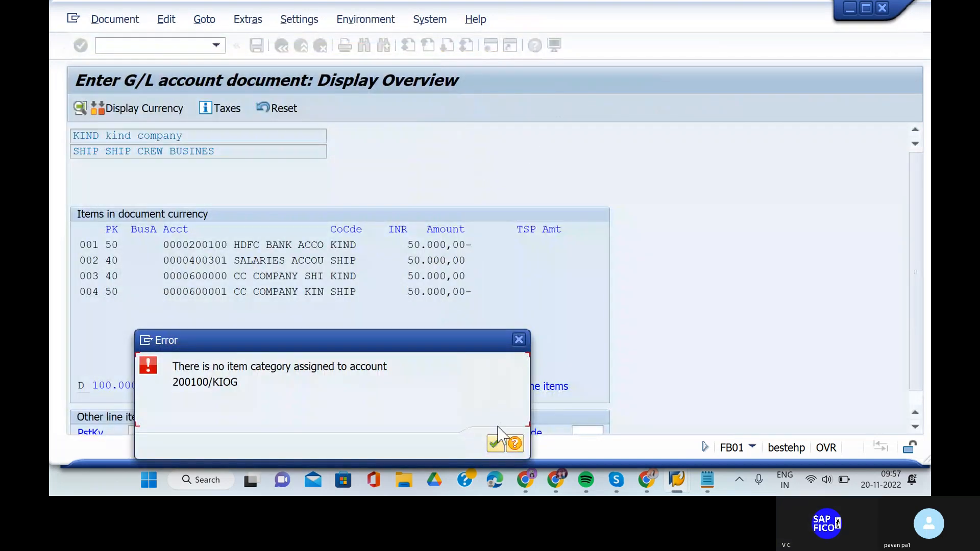
pyautogui.click(518, 339)
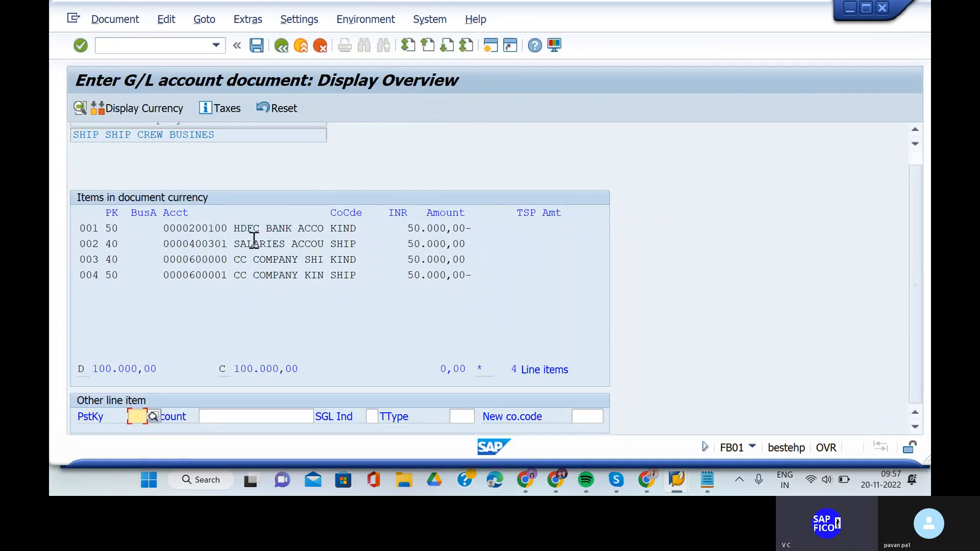
# - Run the general ledger simulation for the cross-company document, examine the KIND and SHIP entries, and return to the overview
pyautogui.doubleClick(257, 259)
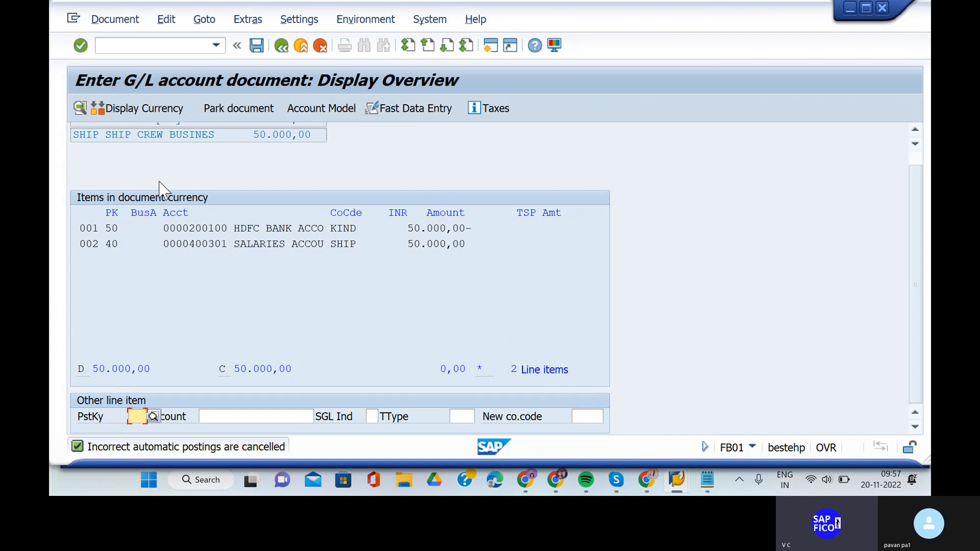
pyautogui.click(131, 26)
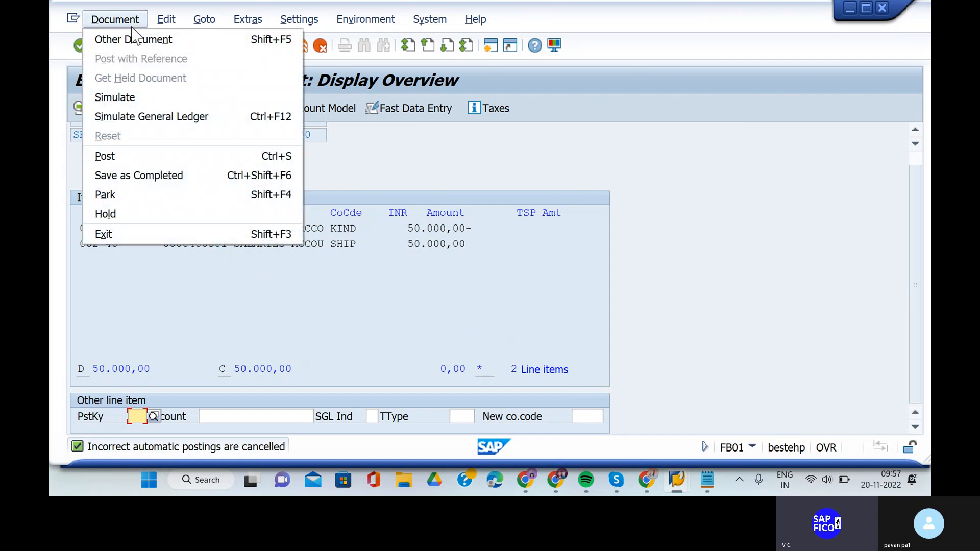
pyautogui.click(135, 117)
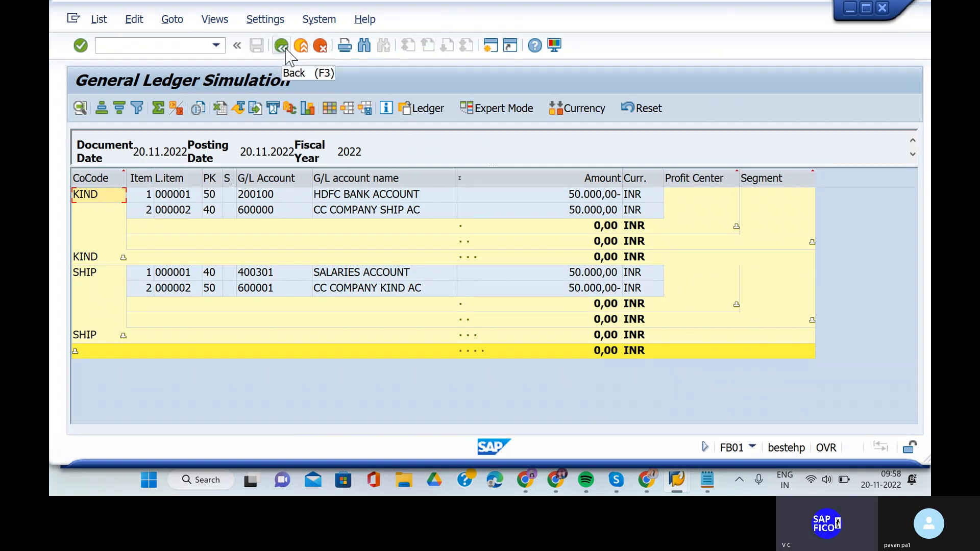
pyautogui.click(285, 48)
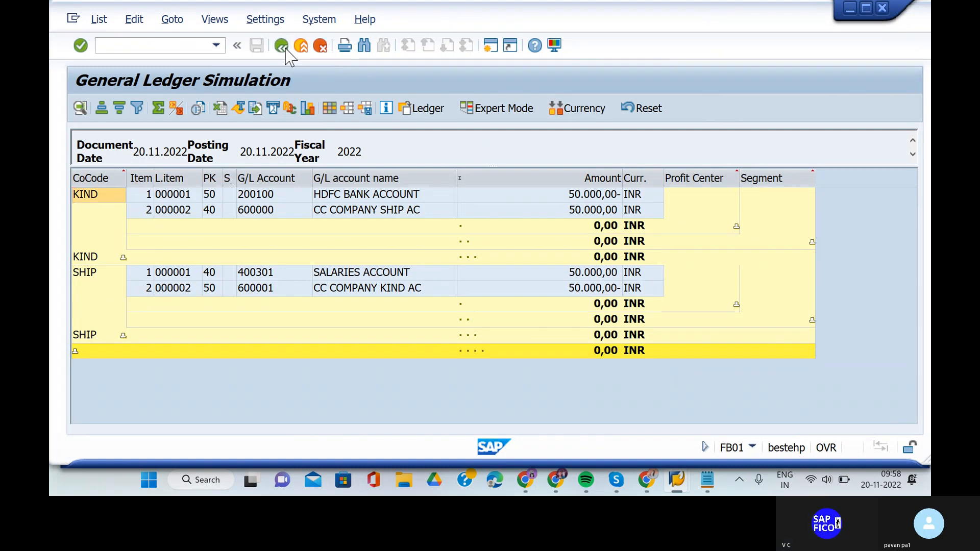
# - Simulate the cross-company document again and try to post it
pyautogui.click(114, 20)
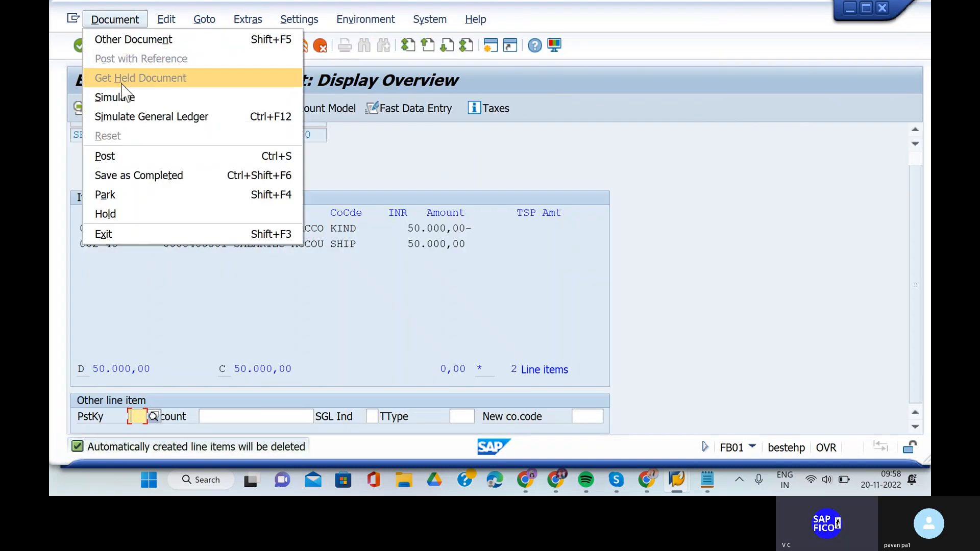
pyautogui.click(122, 97)
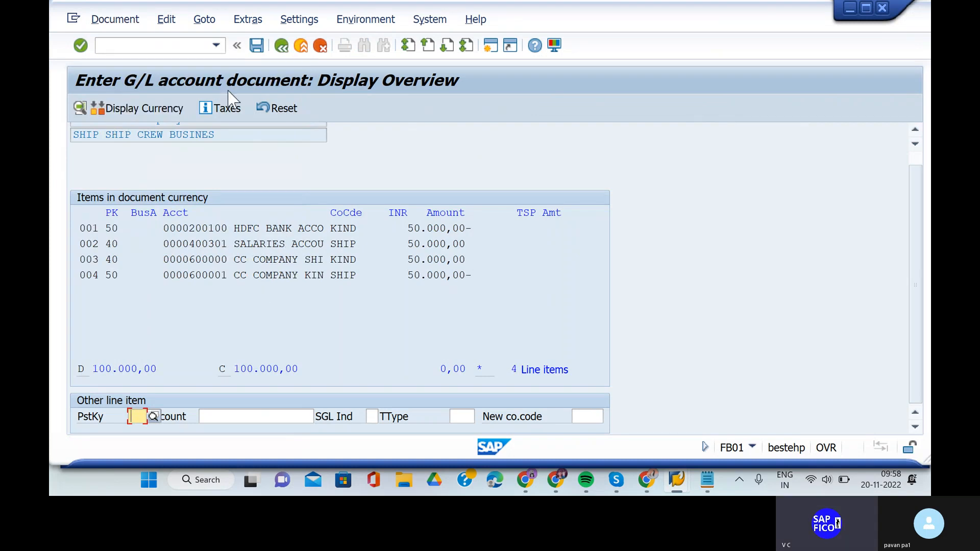
pyautogui.click(257, 46)
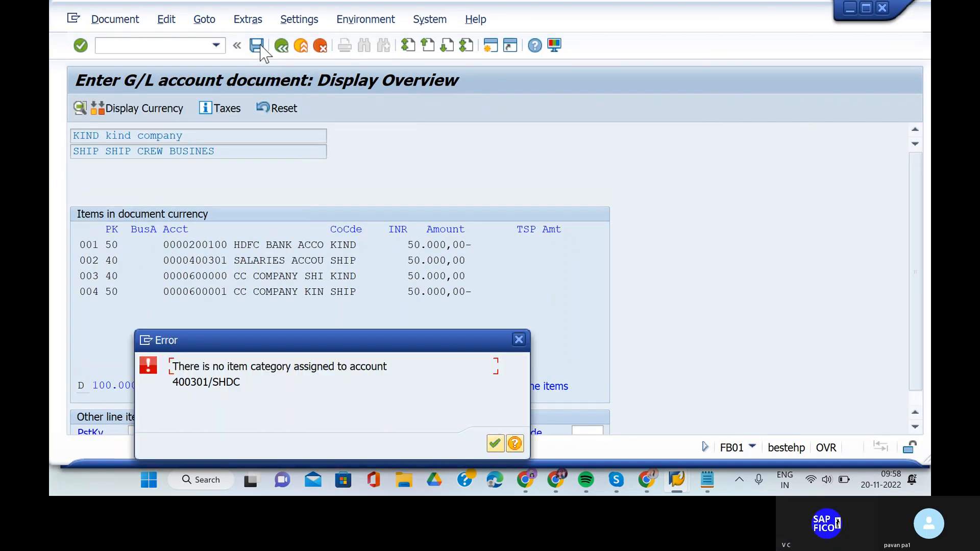
# - From the error's detailed help, open Classify G/L Accounts for Document Splitting for chart of accounts SHDC
pyautogui.moveTo(317, 343); pyautogui.dragTo(488, 187)
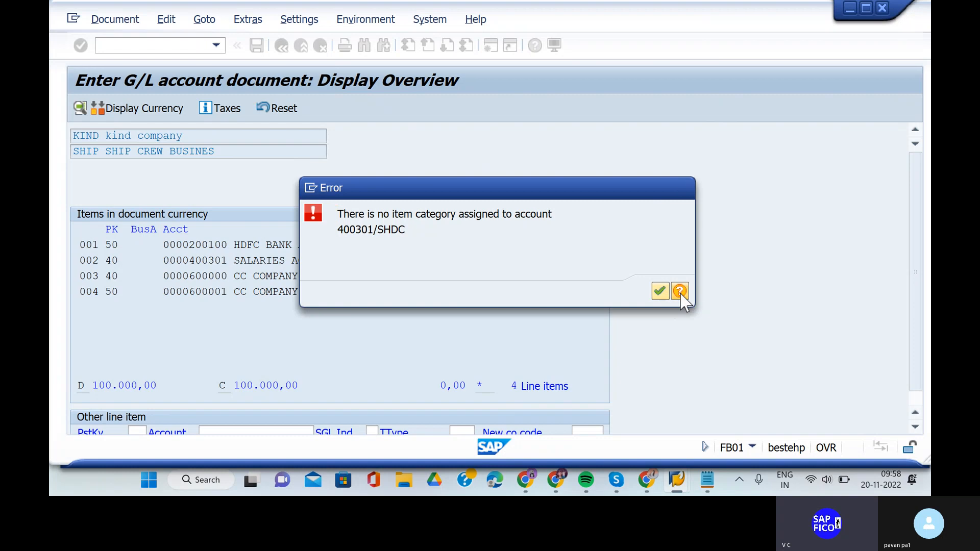
pyautogui.click(680, 293)
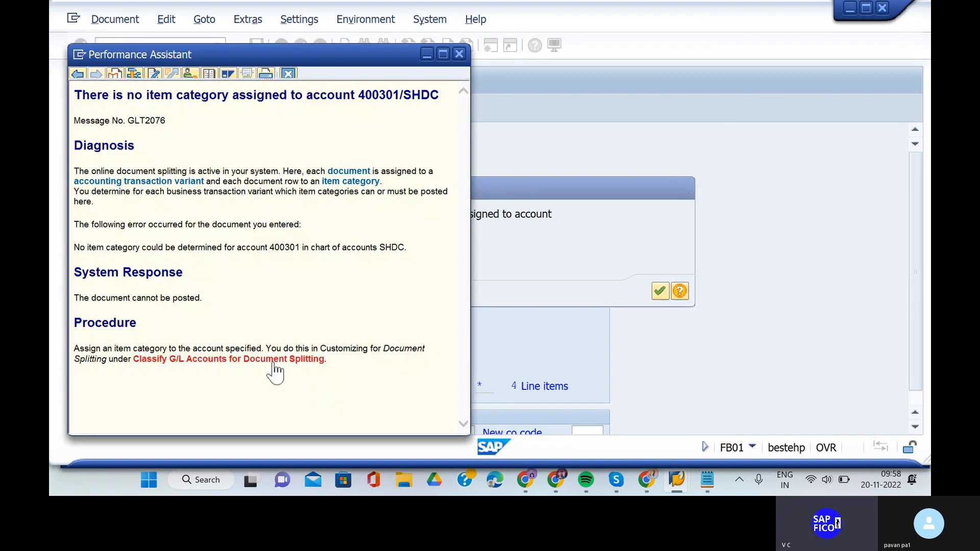
pyautogui.click(275, 361)
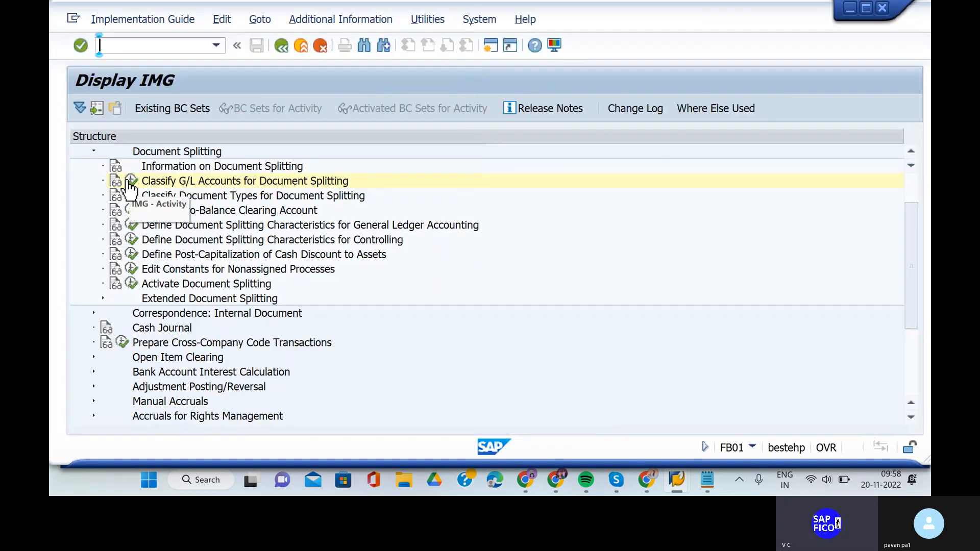
pyautogui.click(131, 182)
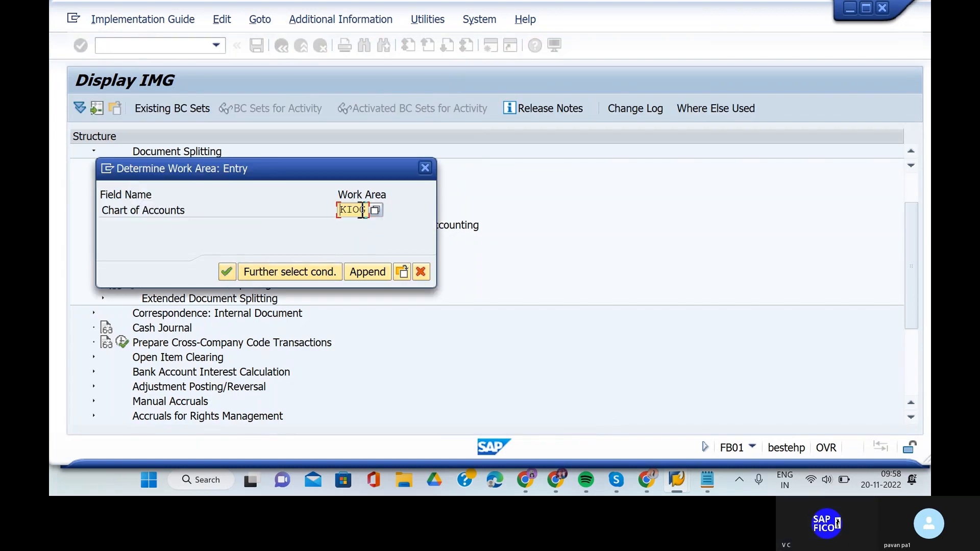
pyautogui.press('BackSpace')
pyautogui.press('BackSpace')
pyautogui.press('BackSpace')
pyautogui.press('BackSpace')
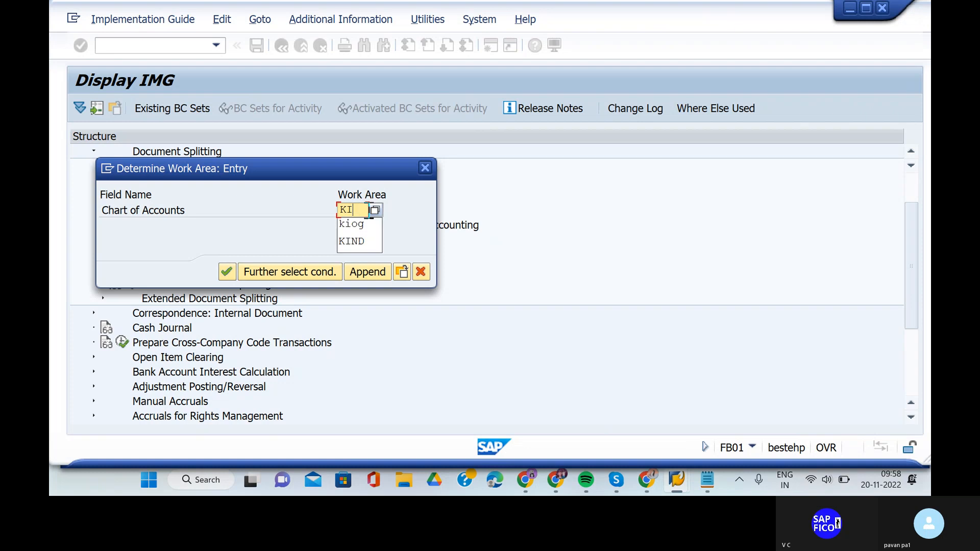
pyautogui.write('shdc')
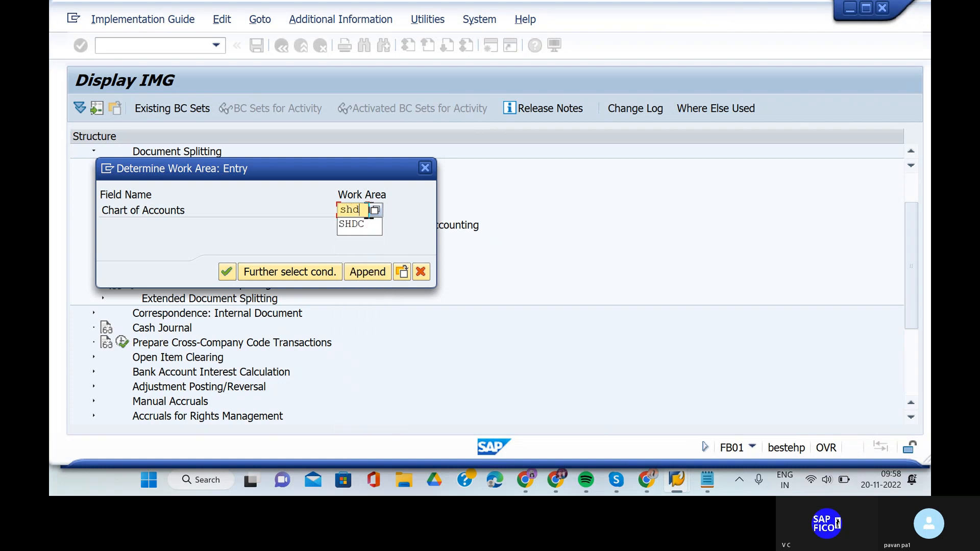
pyautogui.click(355, 224)
pyautogui.click(229, 272)
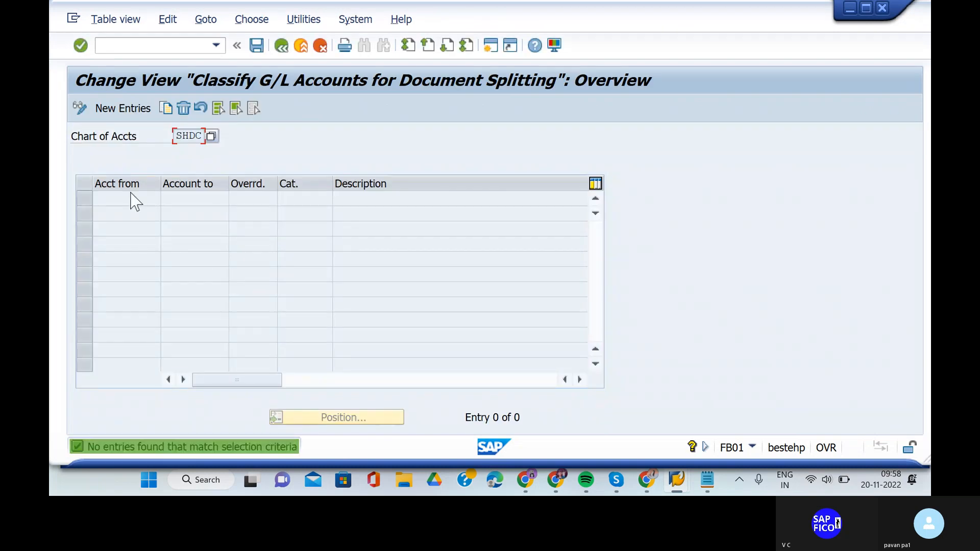
# - Add a new classification entry for accounts 400301 to 400301 with item category 20000 Expense
pyautogui.click(116, 110)
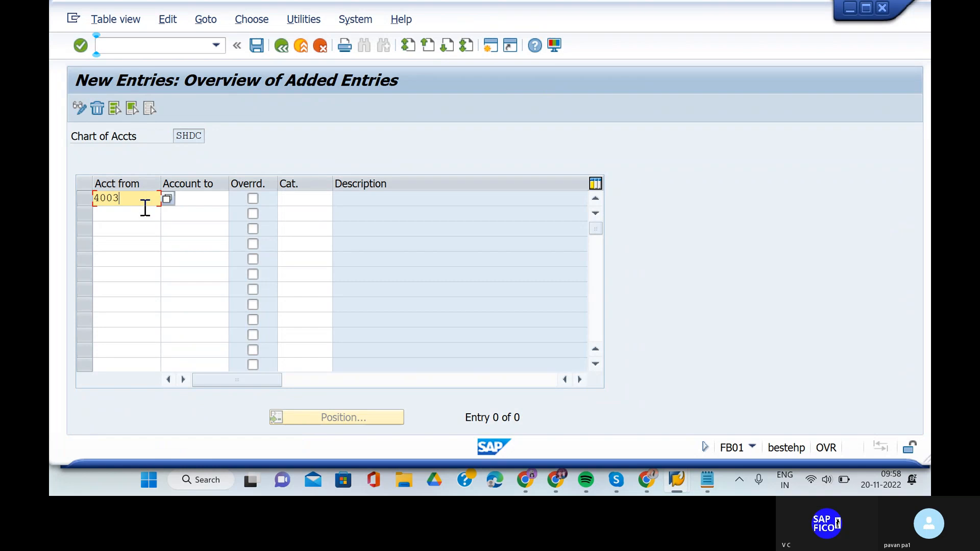
pyautogui.write('400301')
pyautogui.click(200, 197)
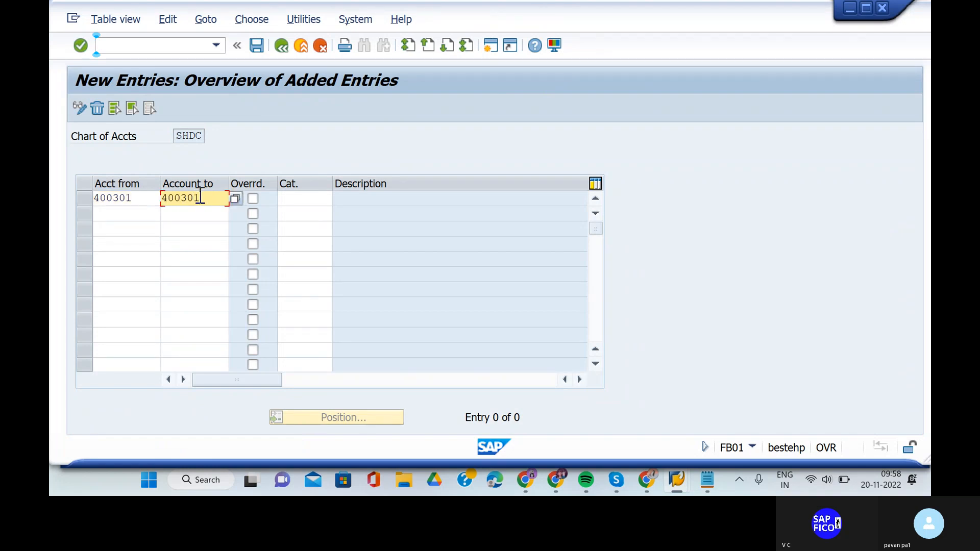
pyautogui.click(311, 197)
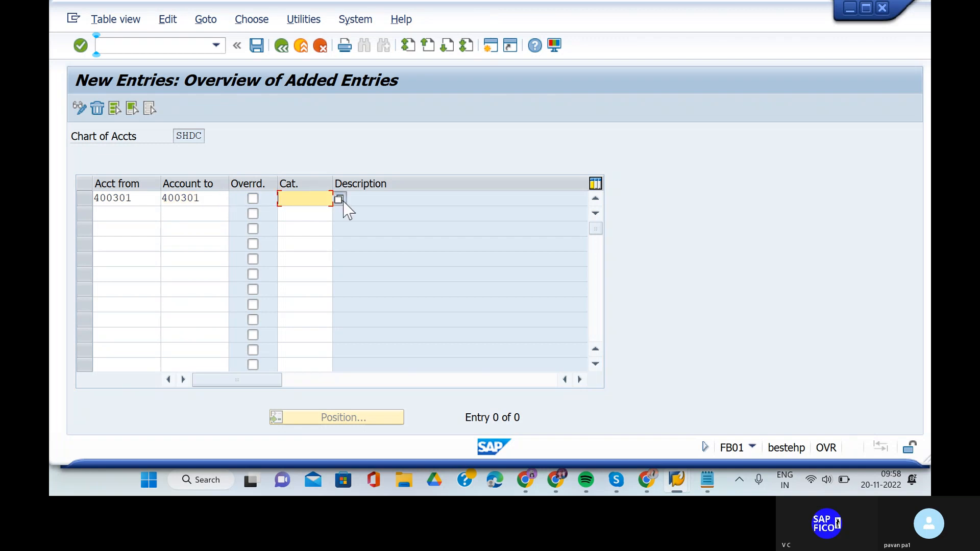
pyautogui.click(344, 201)
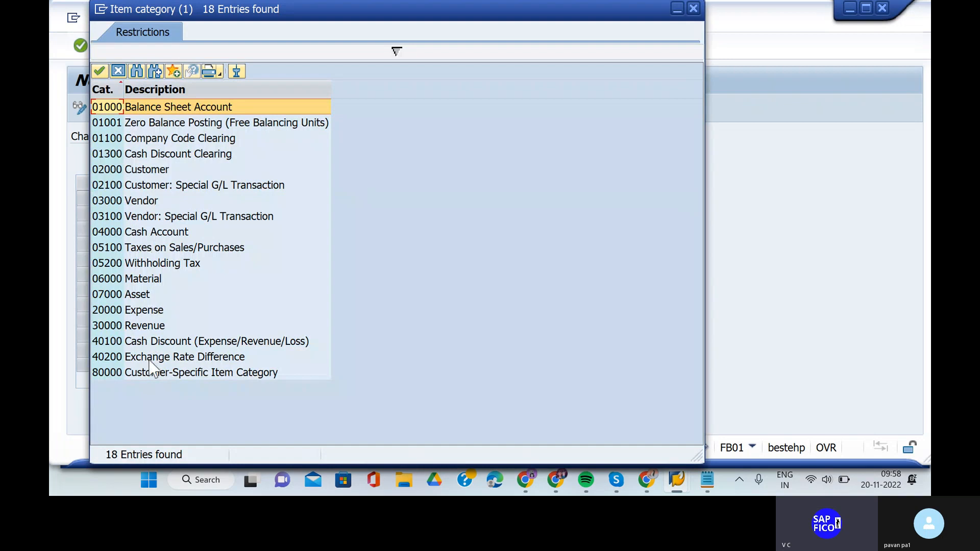
pyautogui.click(136, 312)
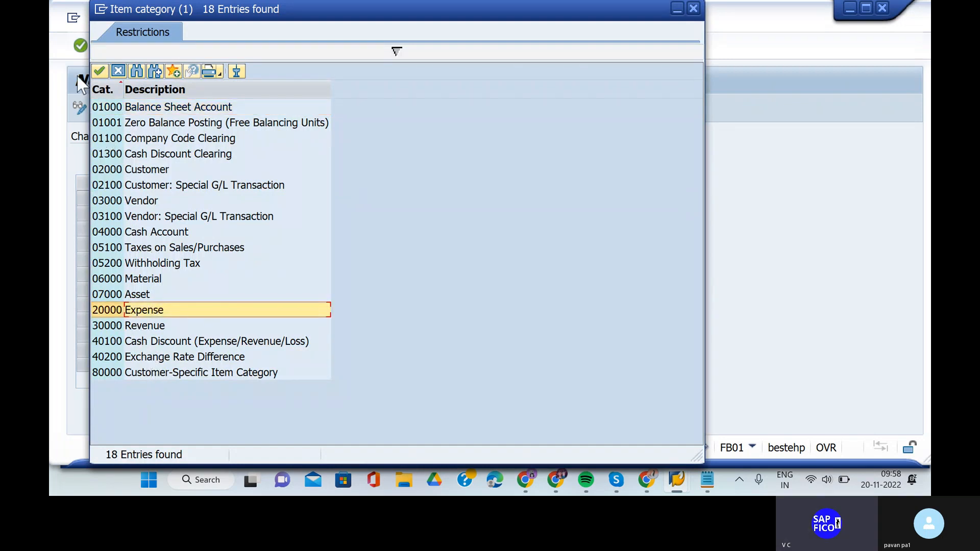
pyautogui.click(99, 72)
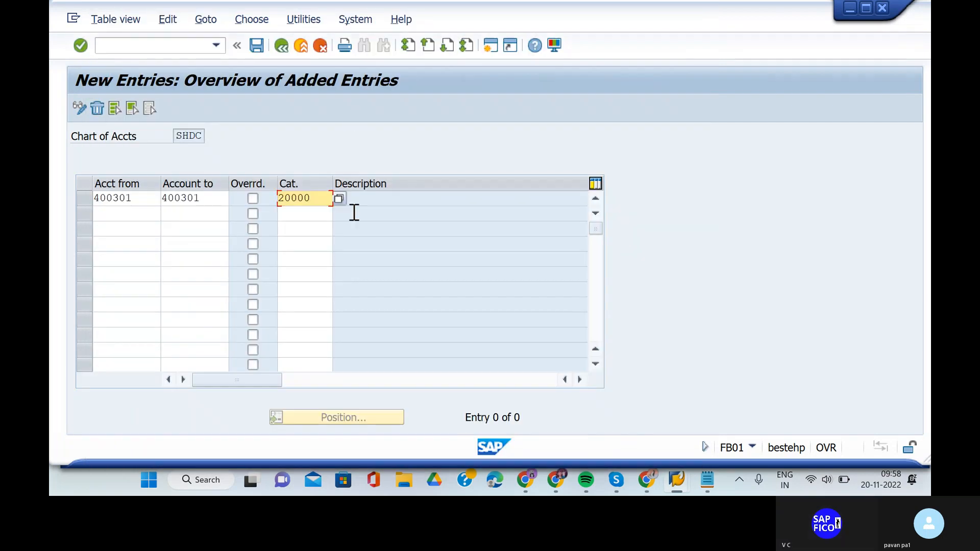
pyautogui.press('Return')
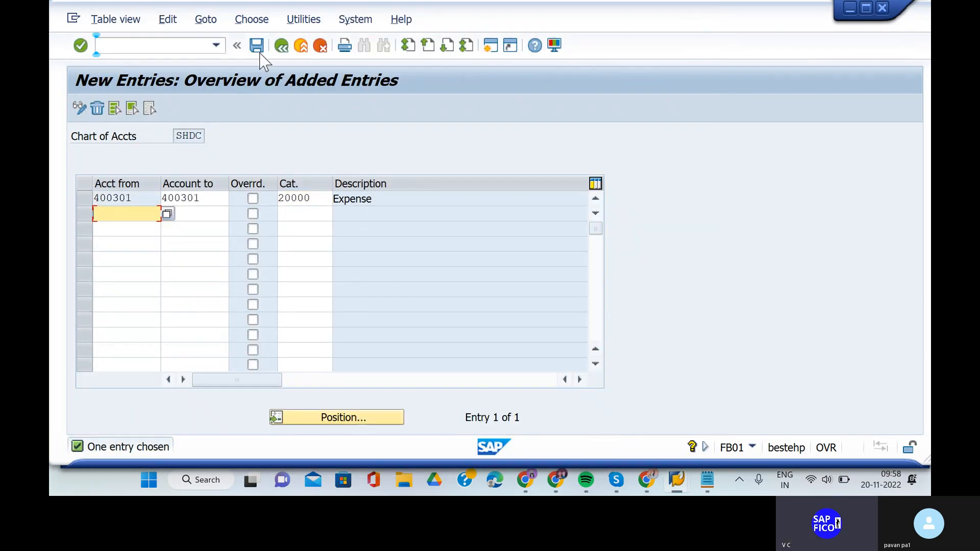
# - Save the SHDC account classification under the proposed customizing request and return to the simulated document, closing the help and error
pyautogui.click(256, 46)
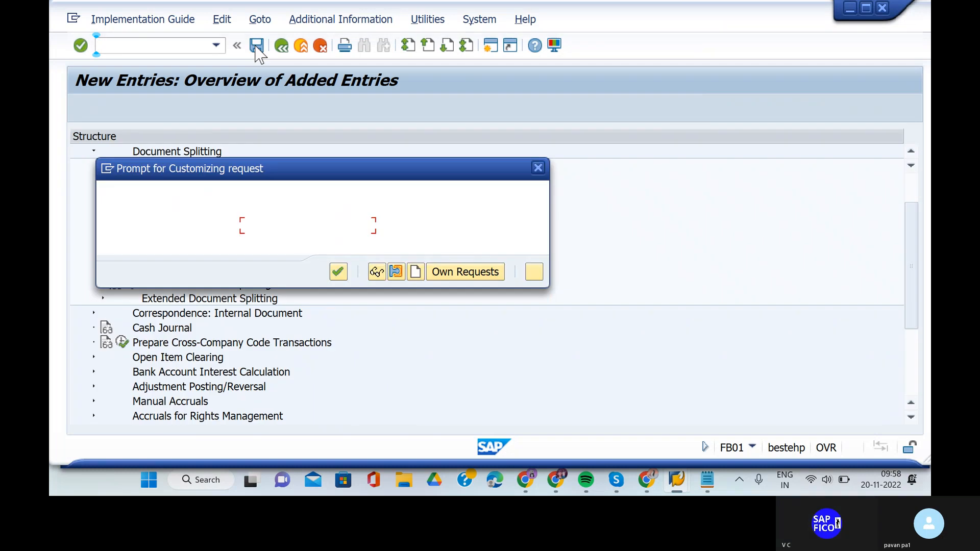
pyautogui.click(337, 272)
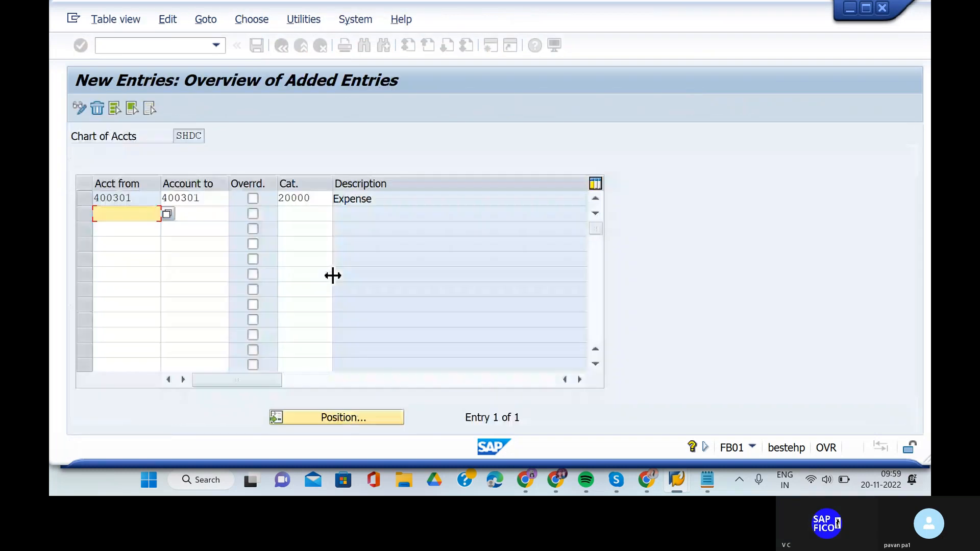
pyautogui.click(281, 47)
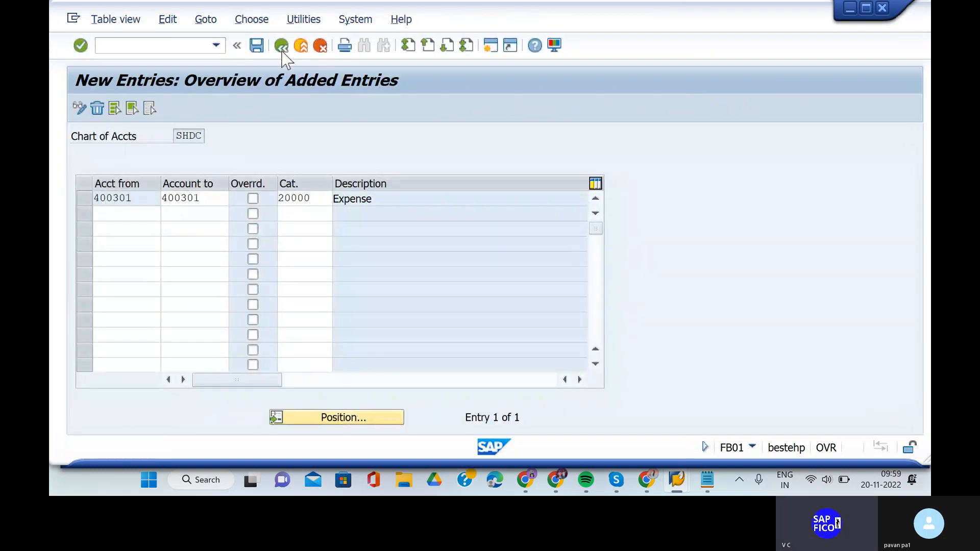
pyautogui.click(281, 46)
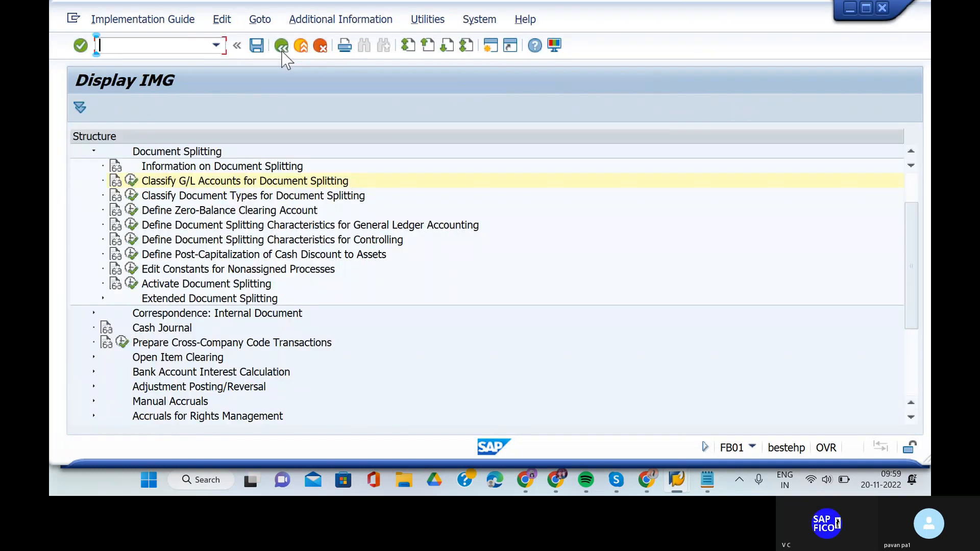
pyautogui.click(282, 46)
pyautogui.click(282, 47)
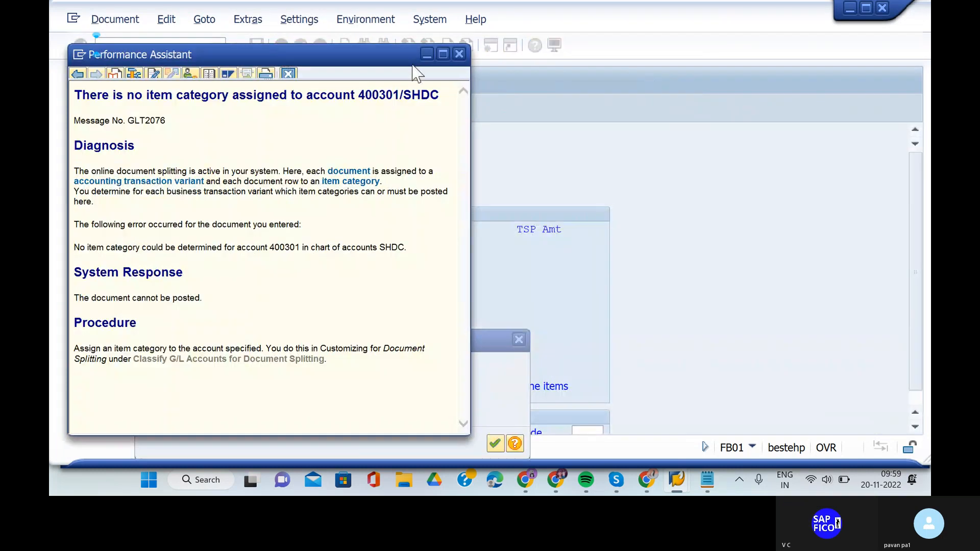
pyautogui.click(460, 54)
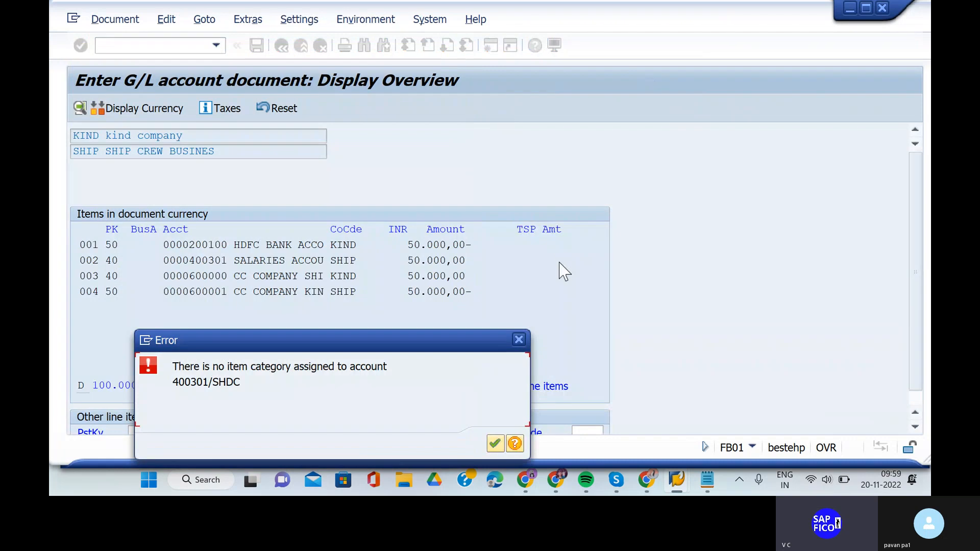
pyautogui.click(519, 339)
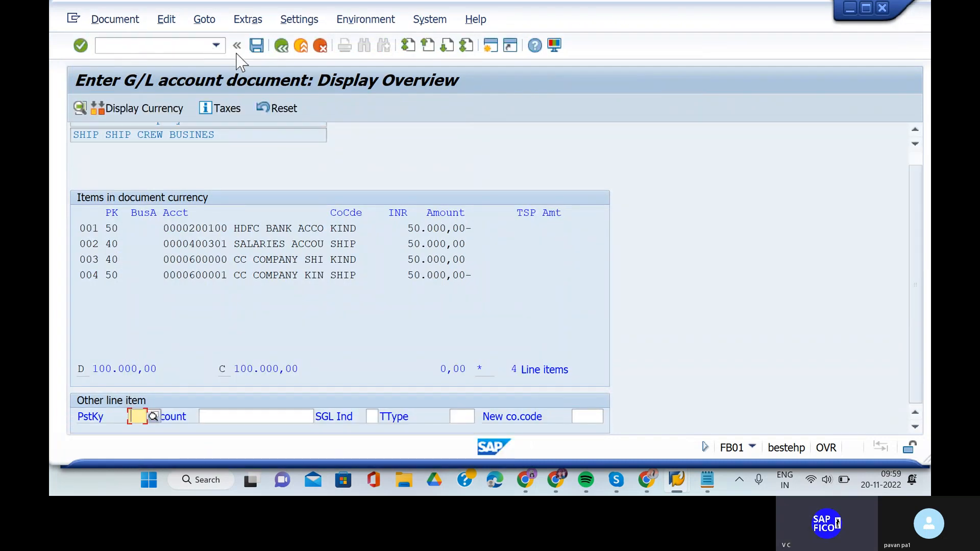
# - Simulate the cross-company document once more and post it
pyautogui.click(254, 51)
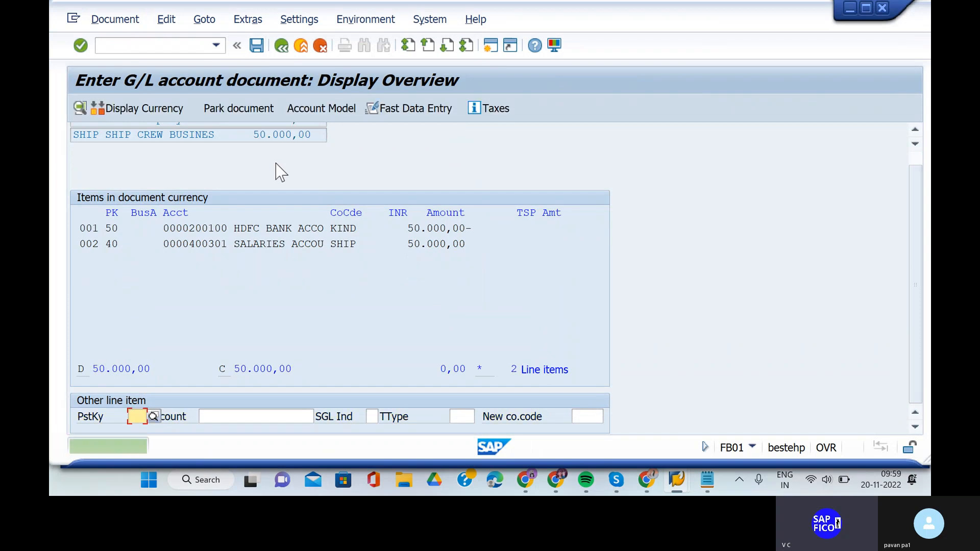
pyautogui.click(116, 20)
pyautogui.click(117, 97)
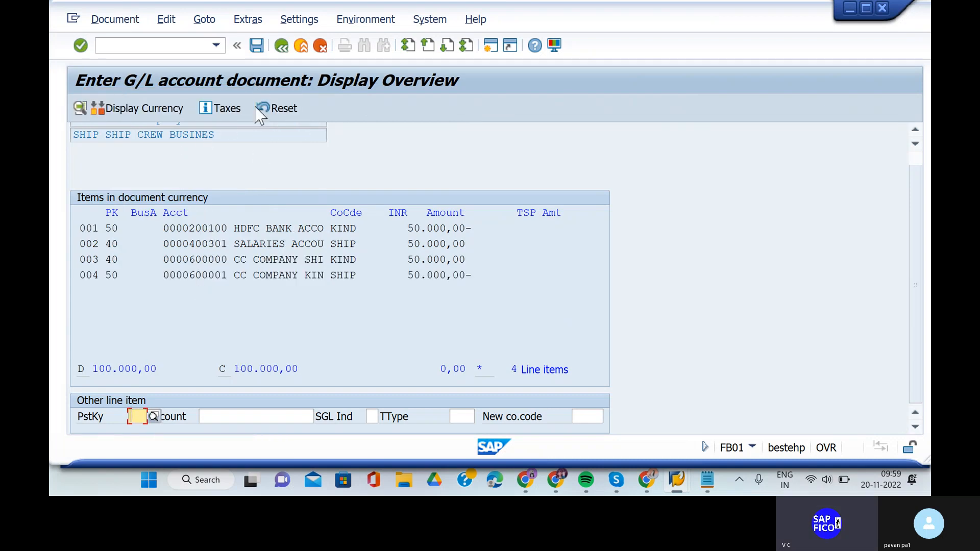
pyautogui.click(255, 47)
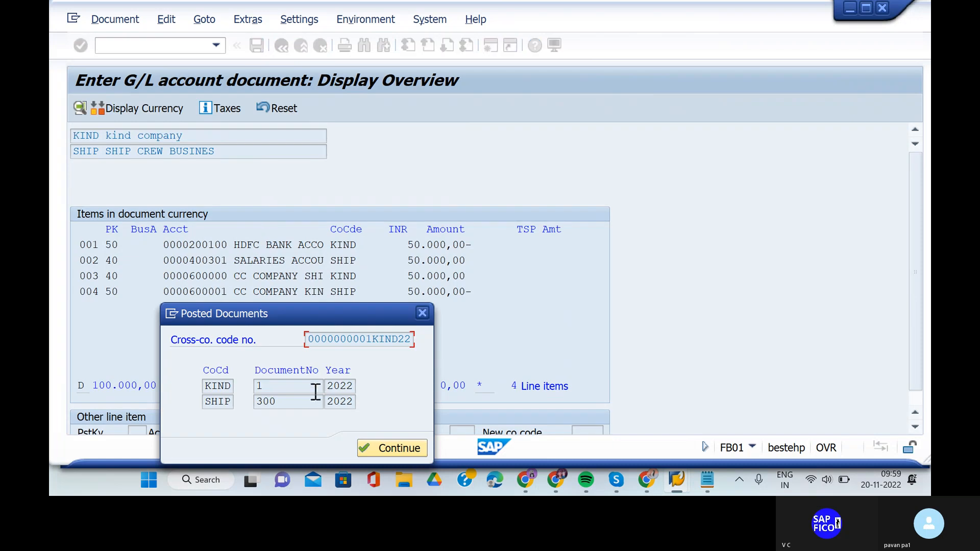
# - Copy the cross-company code number of the posted documents into the Notepad notes, below the FB01 line
pyautogui.moveTo(305, 321); pyautogui.dragTo(348, 223)
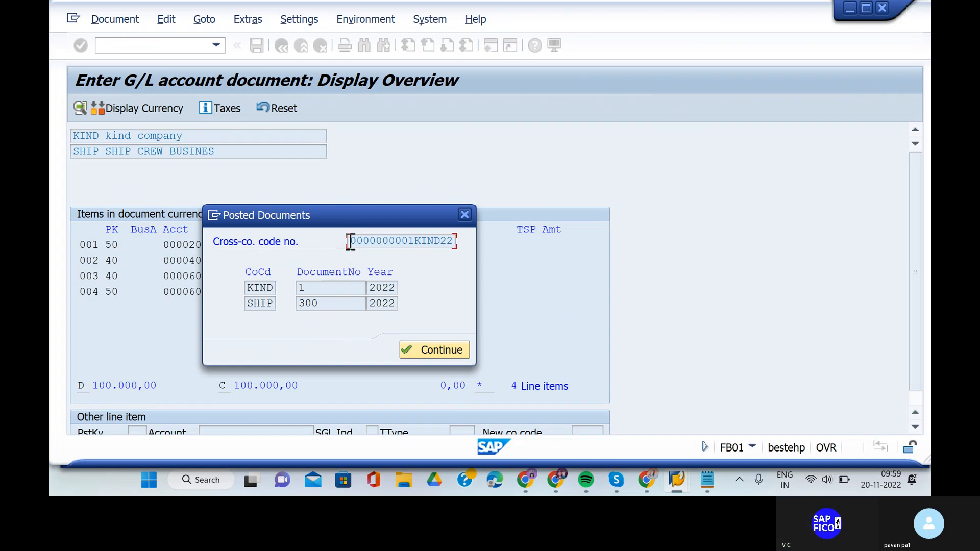
pyautogui.moveTo(349, 240); pyautogui.dragTo(463, 249)
pyautogui.hotkey('ctrl', 'c')
pyautogui.click(707, 479)
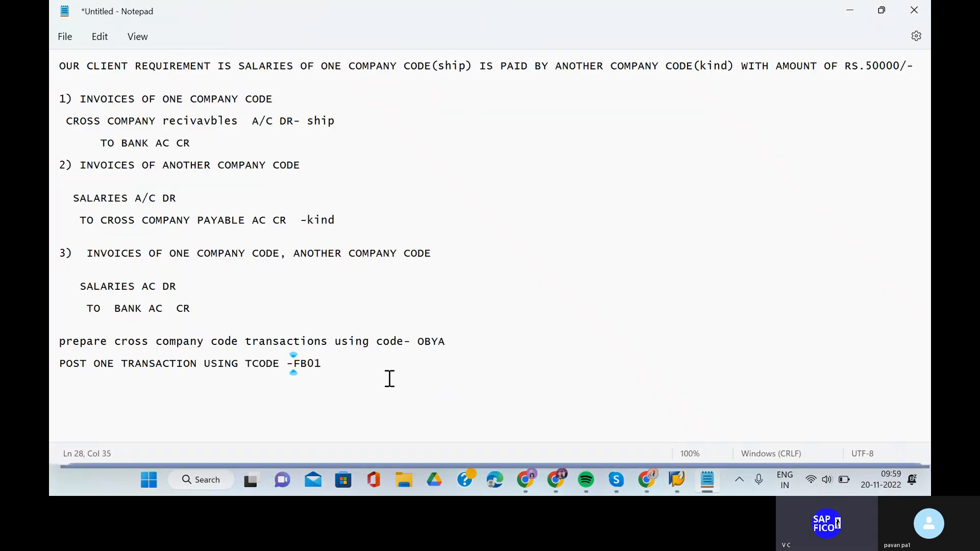
pyautogui.press('Return')
pyautogui.press('Return')
pyautogui.press('Return')
pyautogui.hotkey('ctrl', 'v')
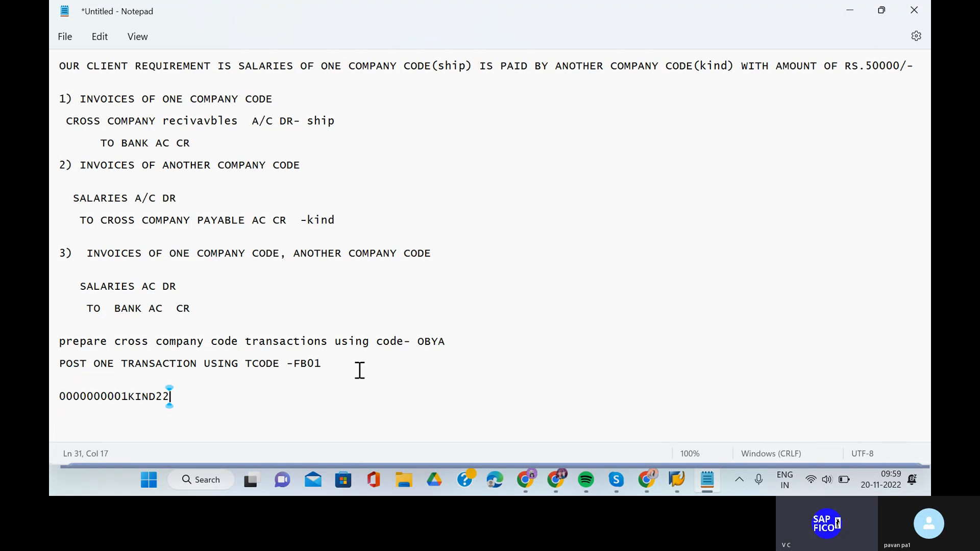
# - Label the pasted number in the notes as "cross company code doc number"
pyautogui.click(200, 394)
pyautogui.write('cross company cod')
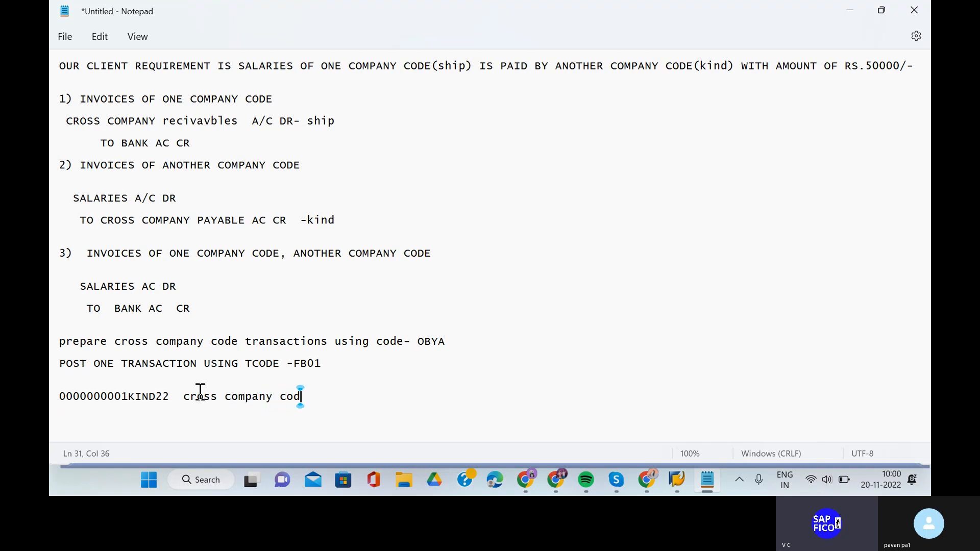
pyautogui.write('e doc number')
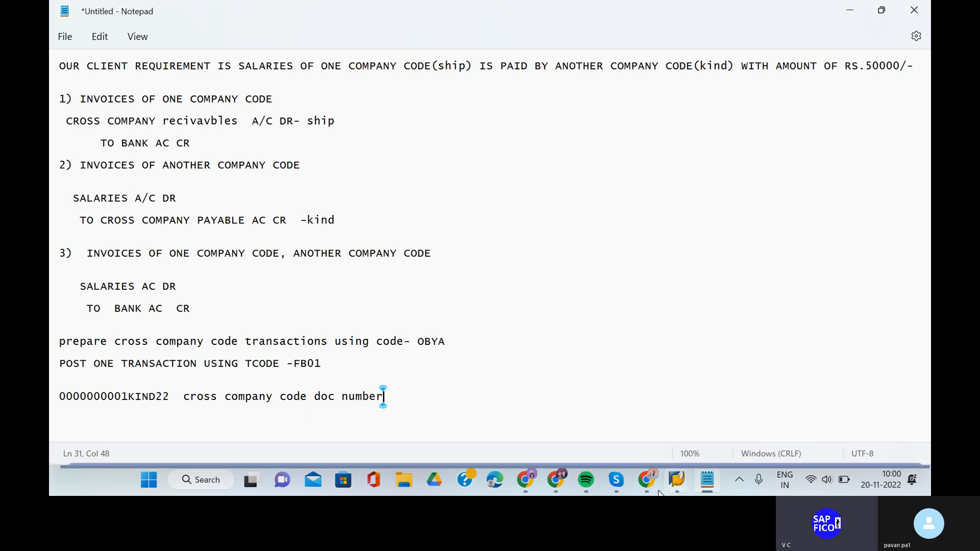
# - Switch back to SAP and close the posted documents dialog
pyautogui.moveTo(682, 486)
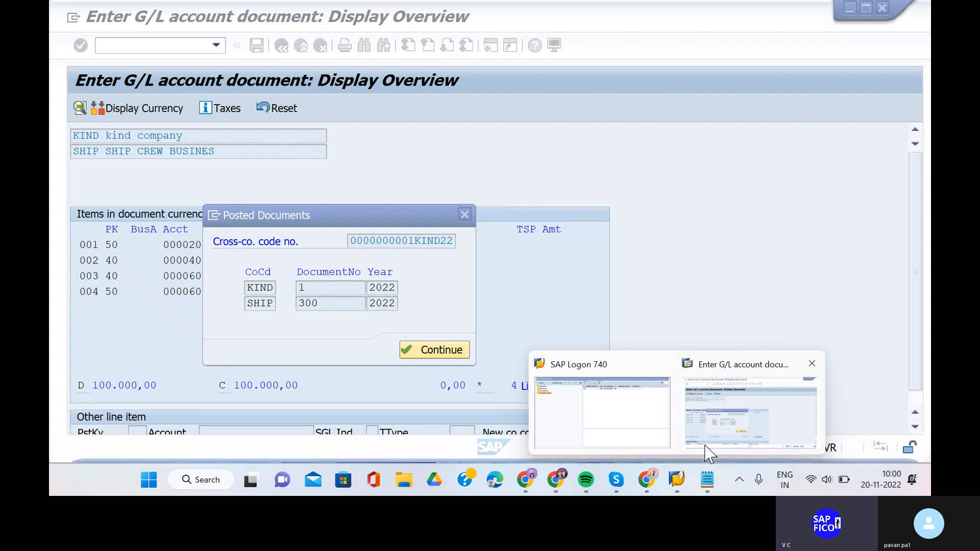
pyautogui.click(706, 453)
pyautogui.click(433, 350)
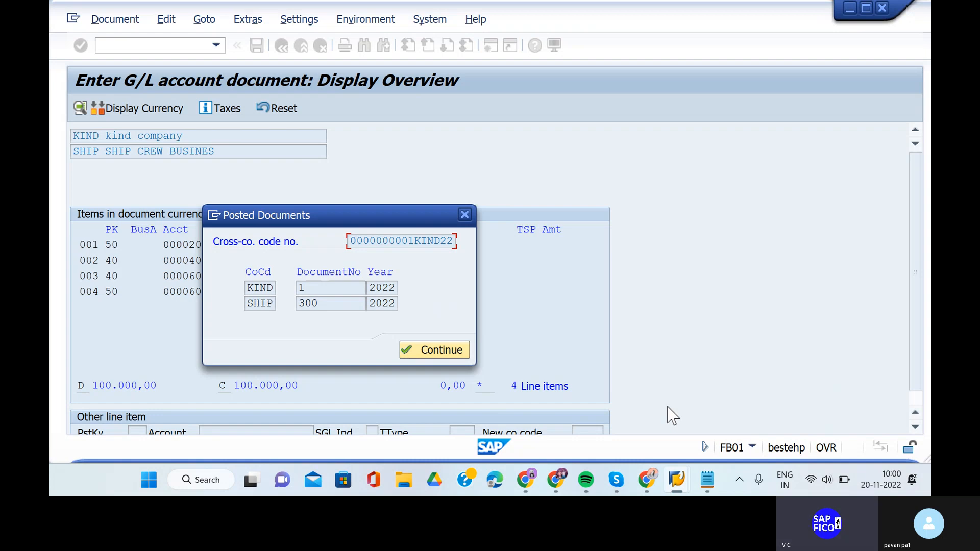
pyautogui.click(707, 480)
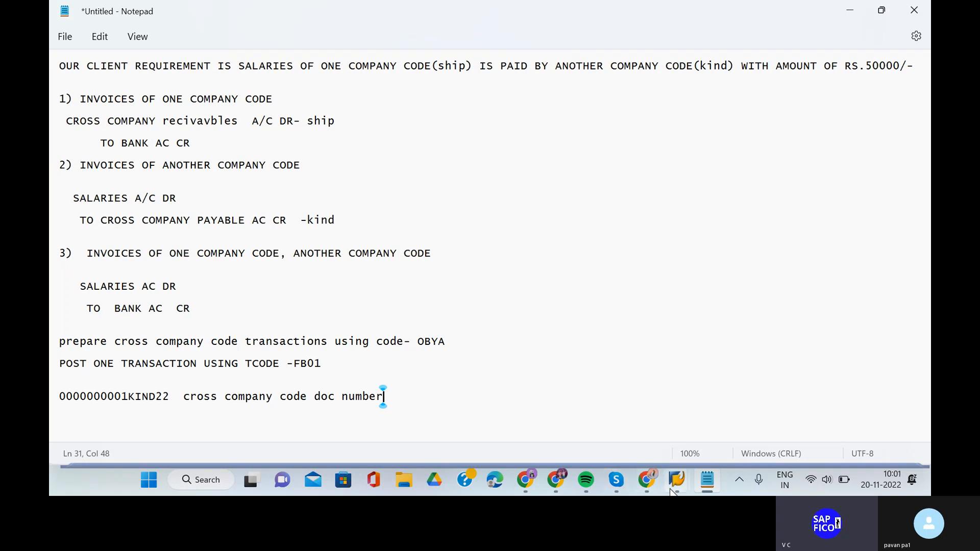
pyautogui.moveTo(674, 491)
pyautogui.click(720, 425)
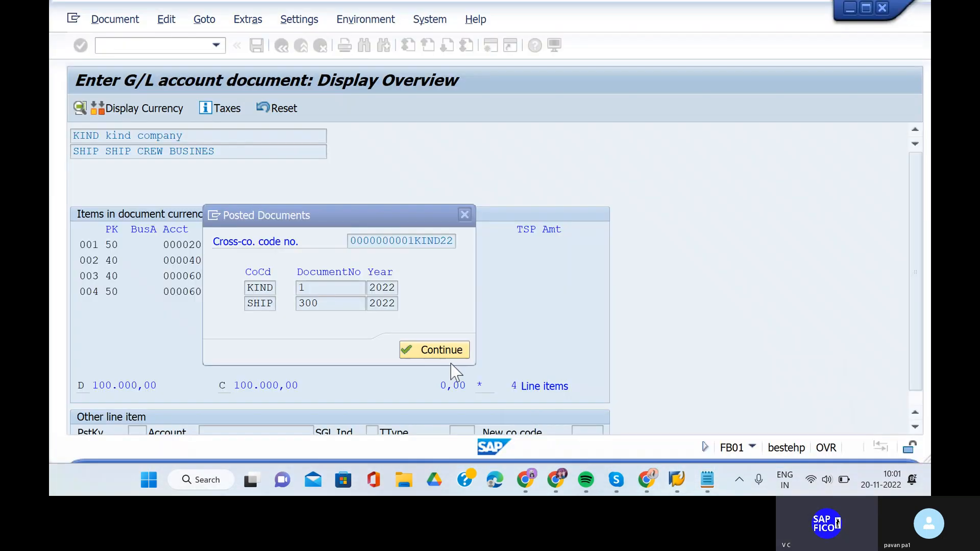
pyautogui.click(436, 350)
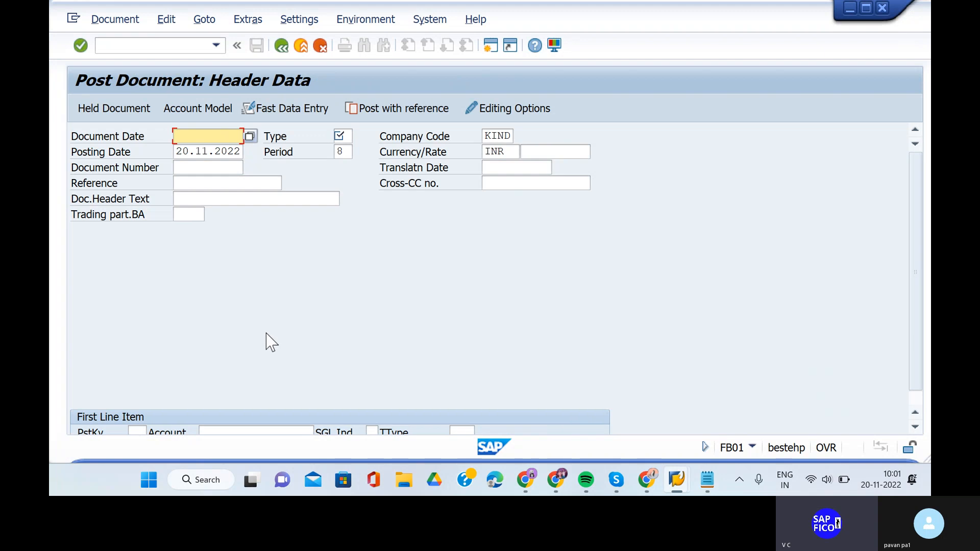
# - Display the document just posted in company code KIND
pyautogui.scroll(-1, 271, 342)
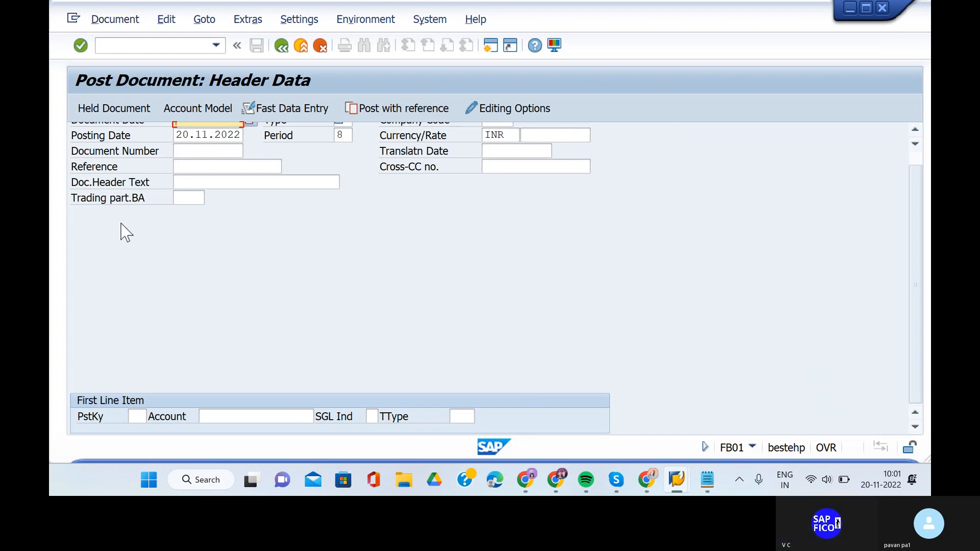
pyautogui.click(116, 29)
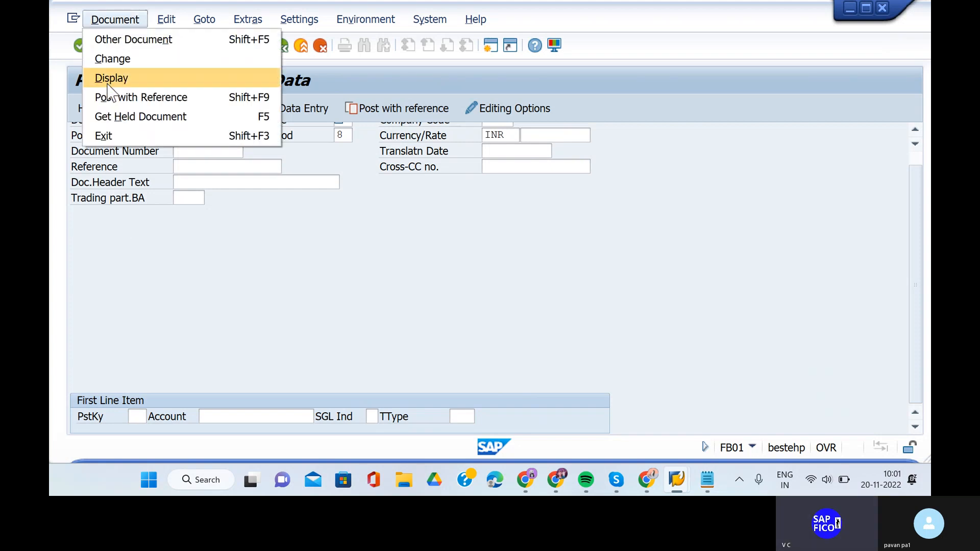
pyautogui.click(104, 78)
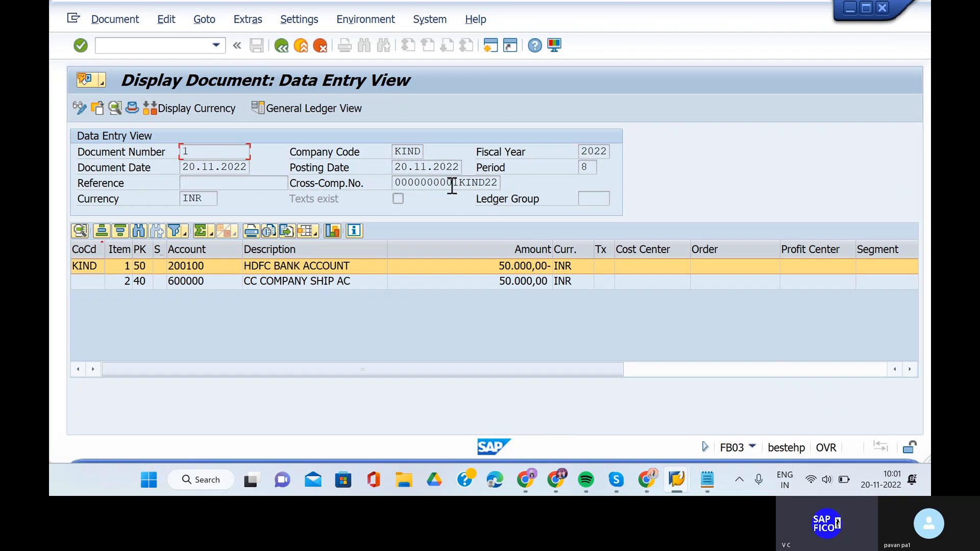
# - Examine the HDFC bank account line item, and open the transaction overview from the document's cross-company number
pyautogui.click(152, 44)
pyautogui.doubleClick(271, 267)
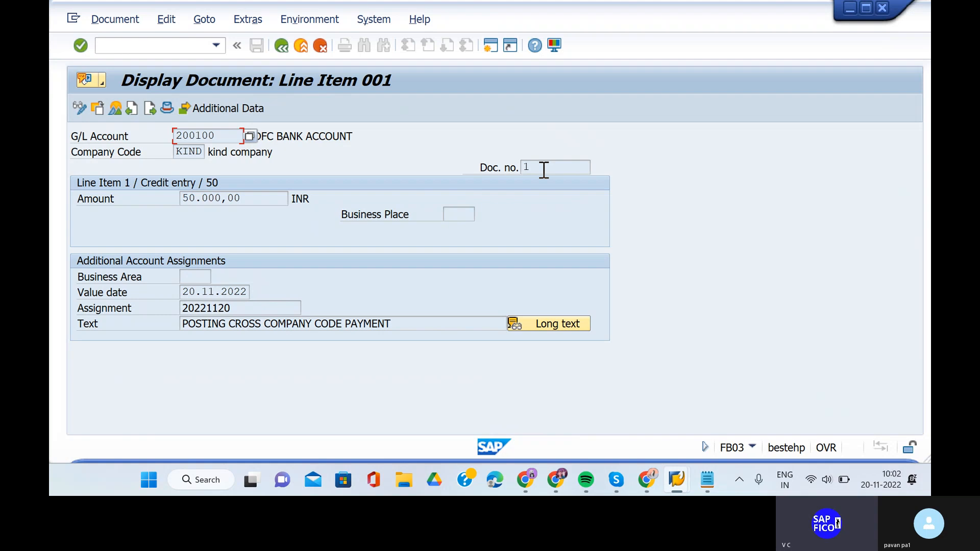
pyautogui.click(284, 48)
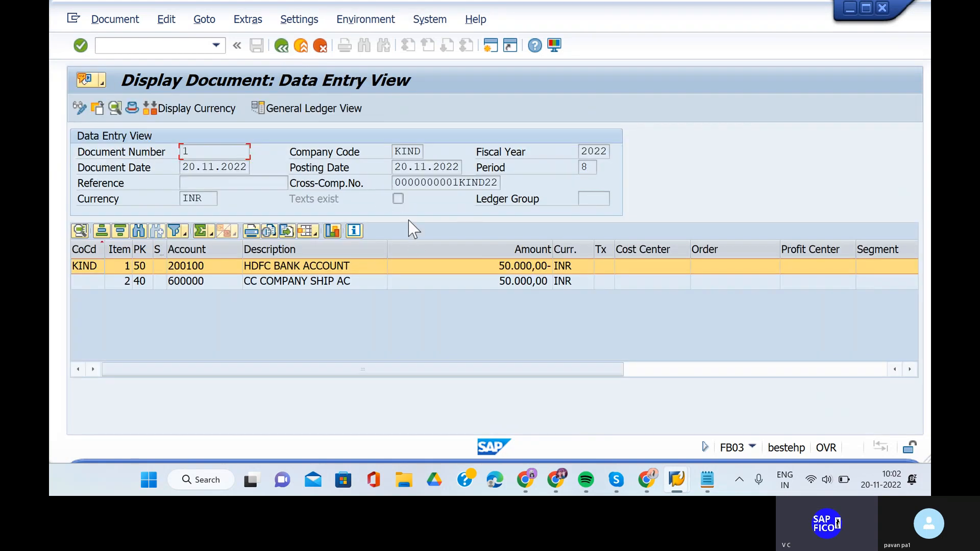
pyautogui.doubleClick(483, 182)
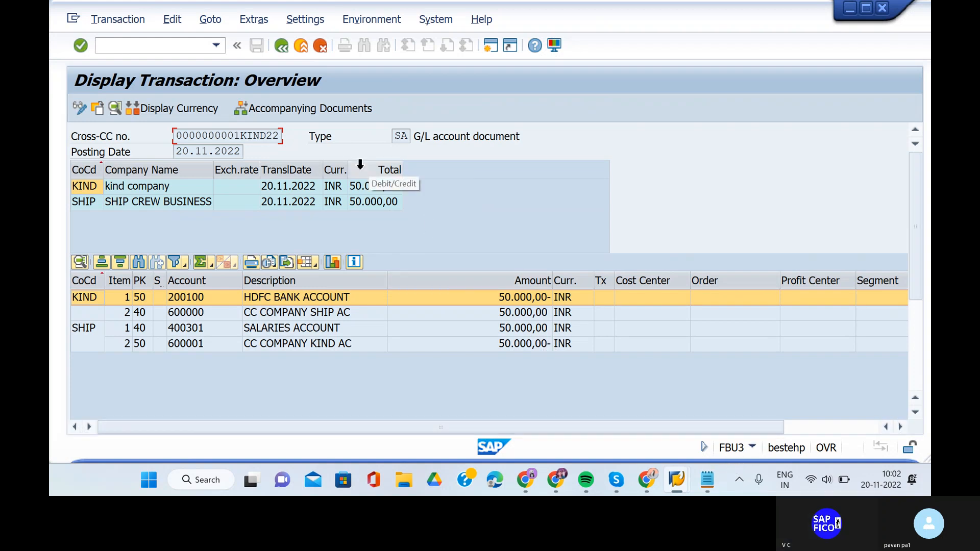
# - Add the line "check cross company code transactions by using tcode- FBU3" at the end of the Notepad notes
pyautogui.click(707, 480)
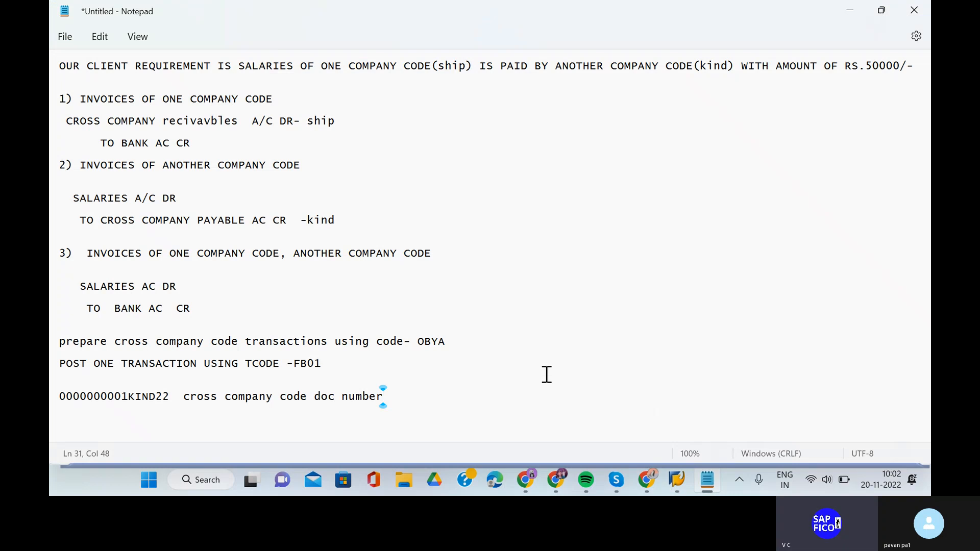
pyautogui.press('Return')
pyautogui.press('Return')
pyautogui.press('Return')
pyautogui.write('check cross co')
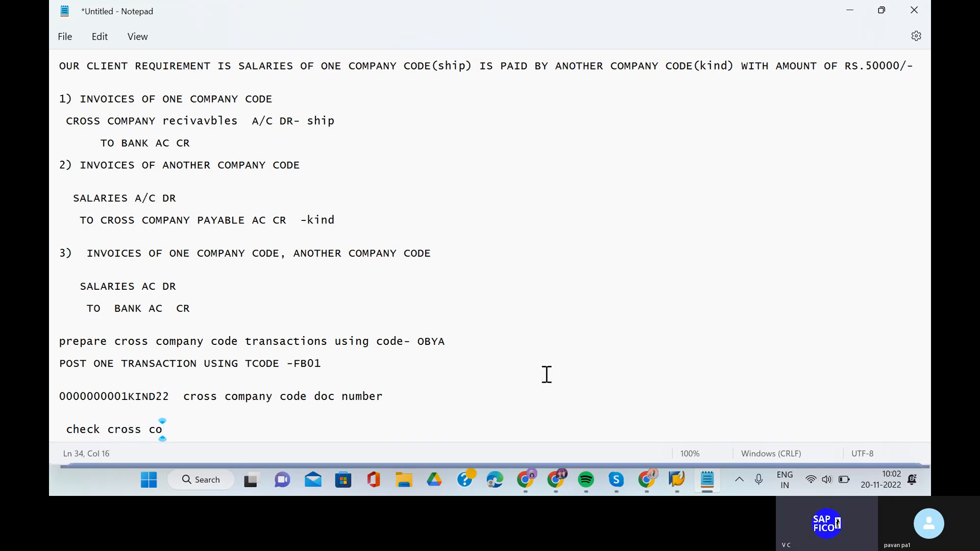
pyautogui.write('mpany cod')
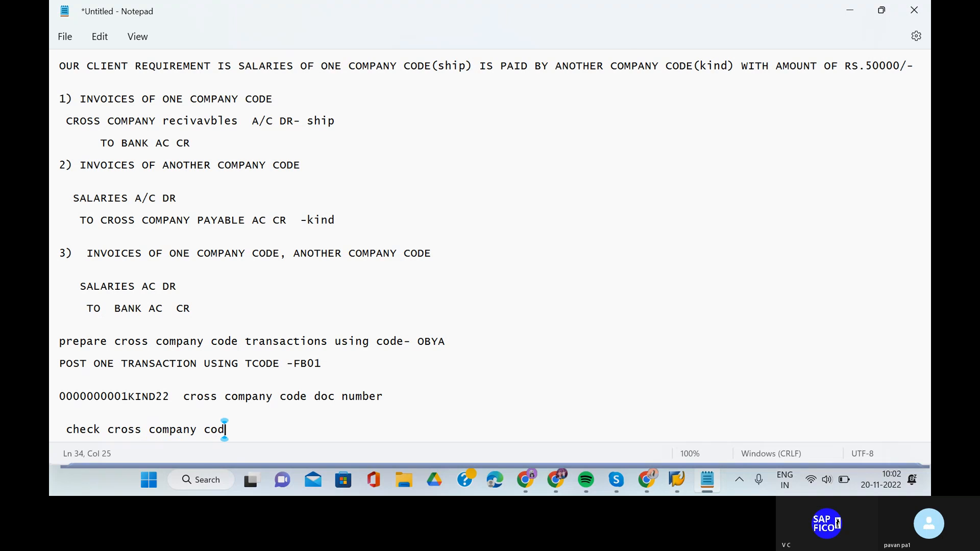
pyautogui.write('e trans')
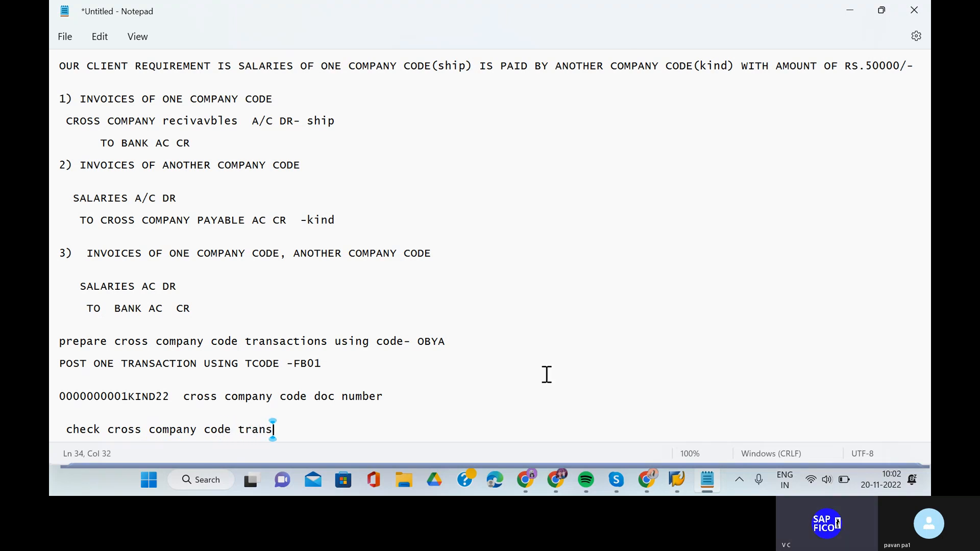
pyautogui.write('actions n')
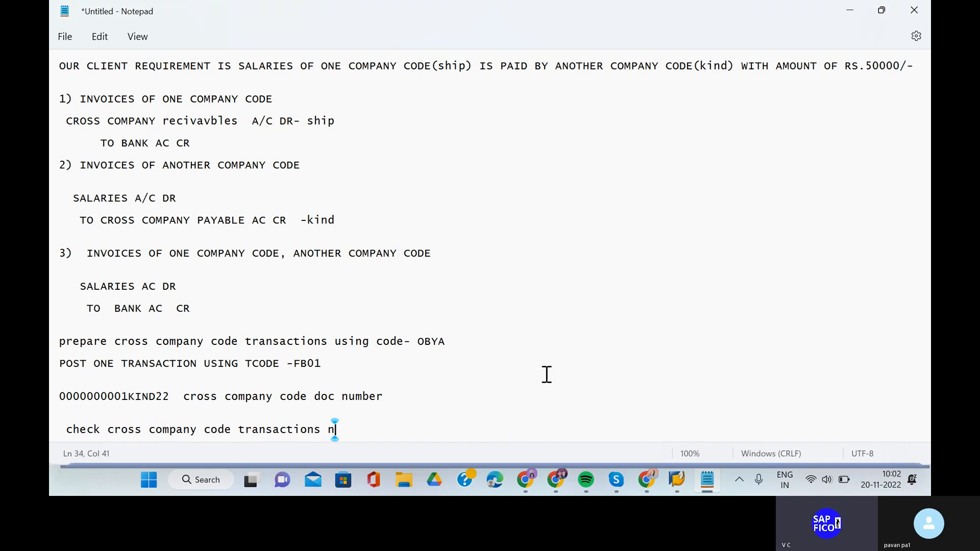
pyautogui.press('BackSpace')
pyautogui.write('by using')
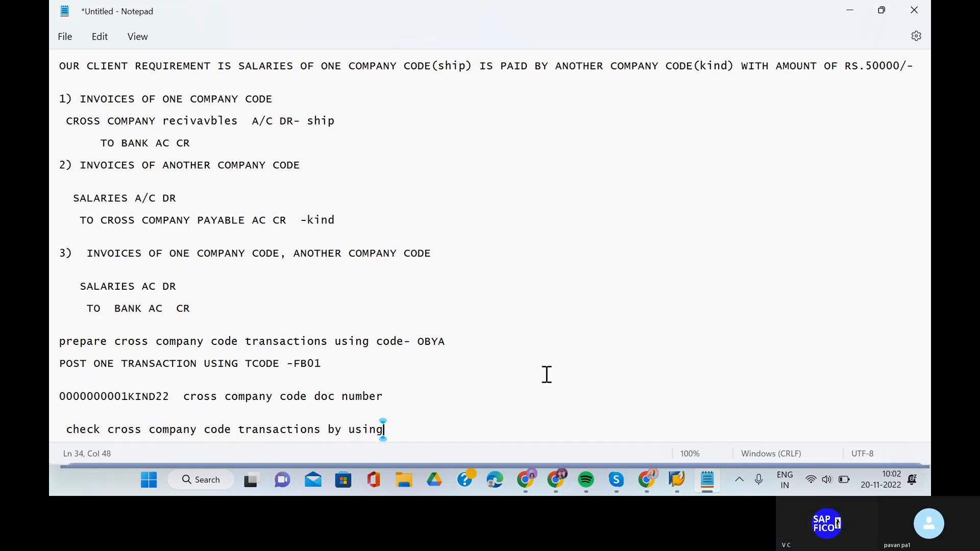
pyautogui.write(' tcode- FBU3')
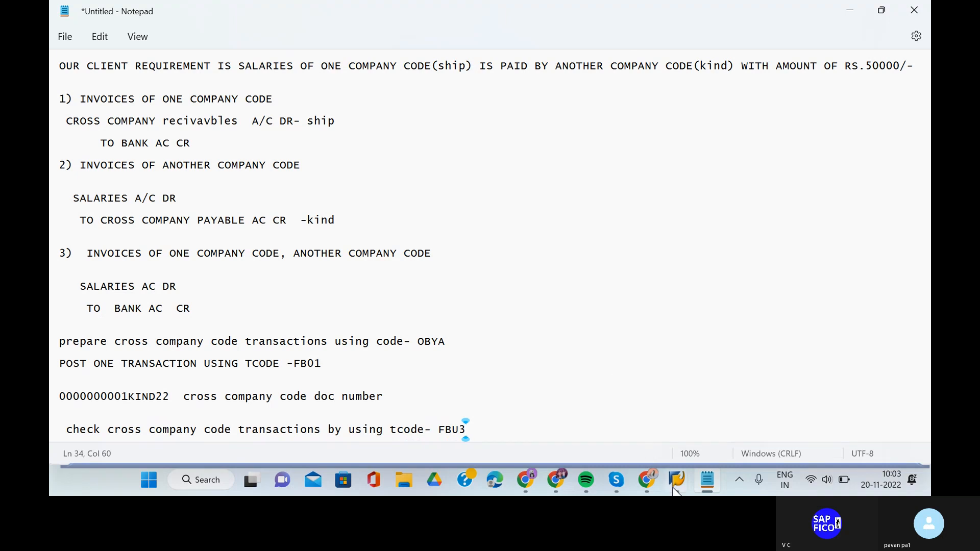
# - Switch back to SAP and start transaction FBU3 afresh with /NFBU3
pyautogui.moveTo(677, 482)
pyautogui.click(705, 437)
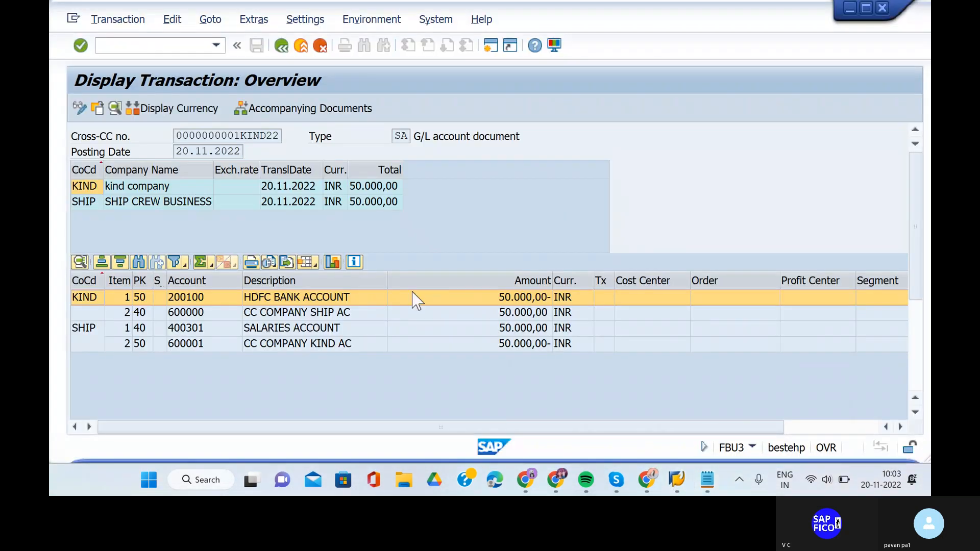
pyautogui.click(149, 46)
pyautogui.write('/')
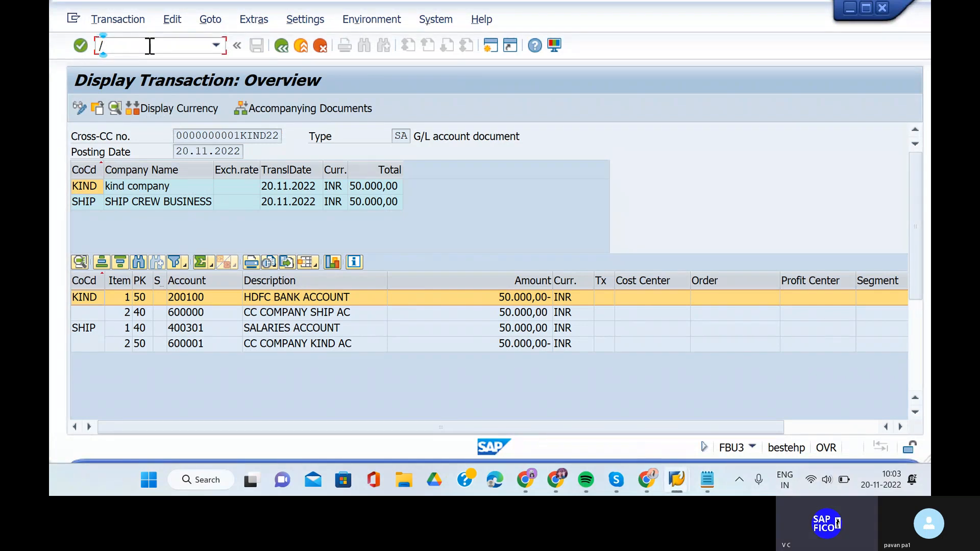
pyautogui.write('NFBU3')
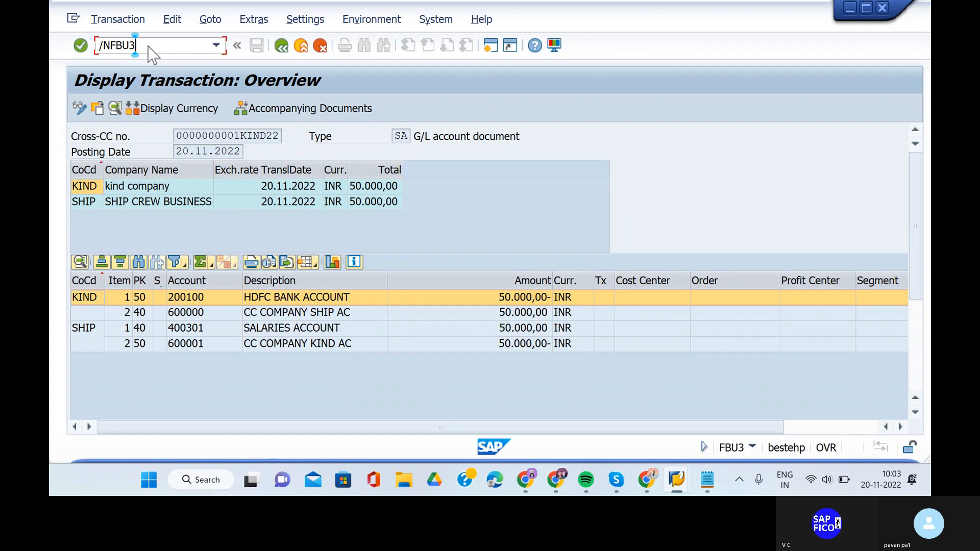
pyautogui.press('Return')
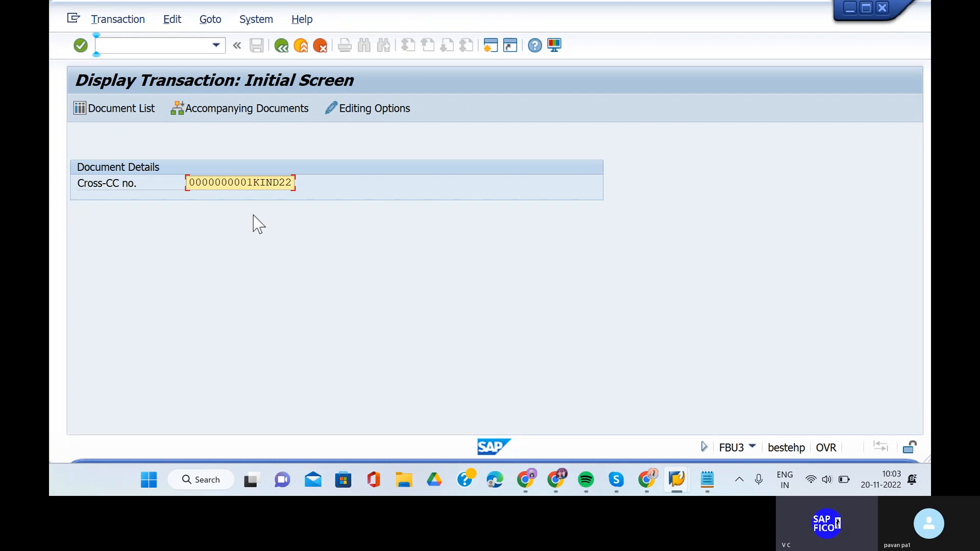
# - View the KIND document among the cross-company transaction's accompanying documents, and return to the initial screen
pyautogui.click(232, 111)
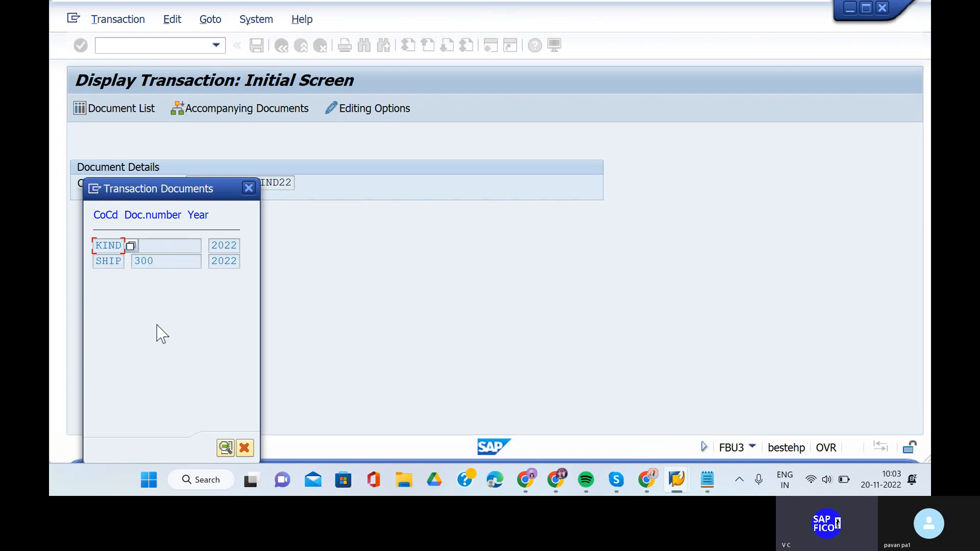
pyautogui.click(179, 264)
pyautogui.moveTo(200, 189); pyautogui.dragTo(423, 82)
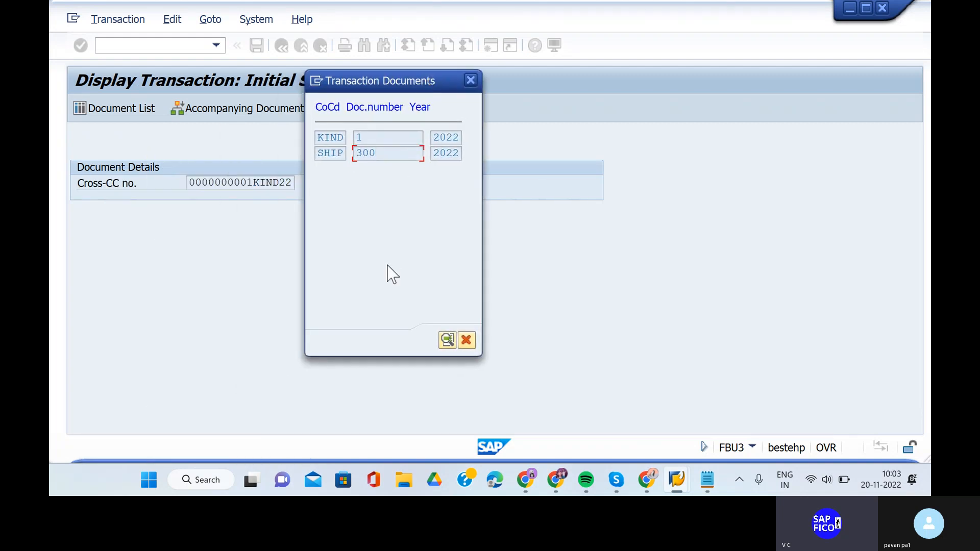
pyautogui.doubleClick(350, 138)
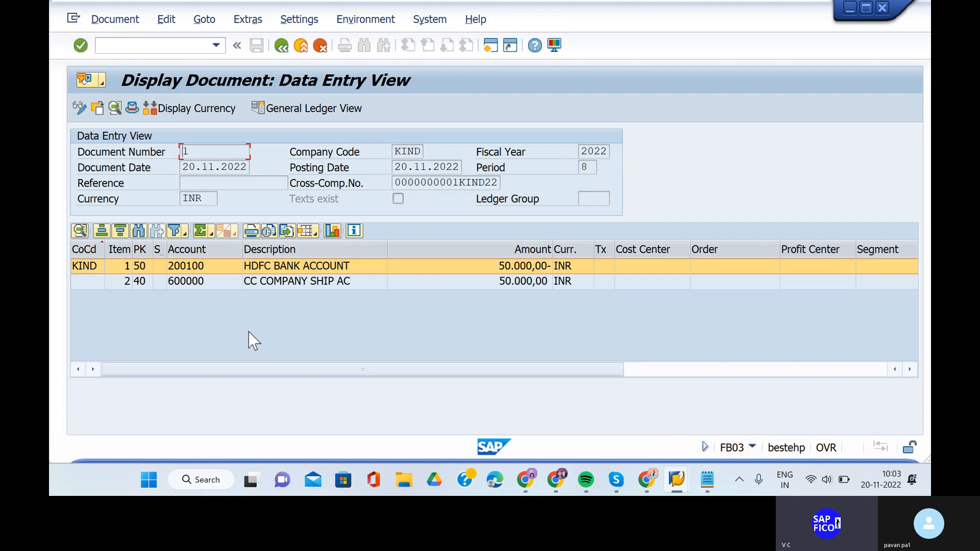
pyautogui.click(282, 46)
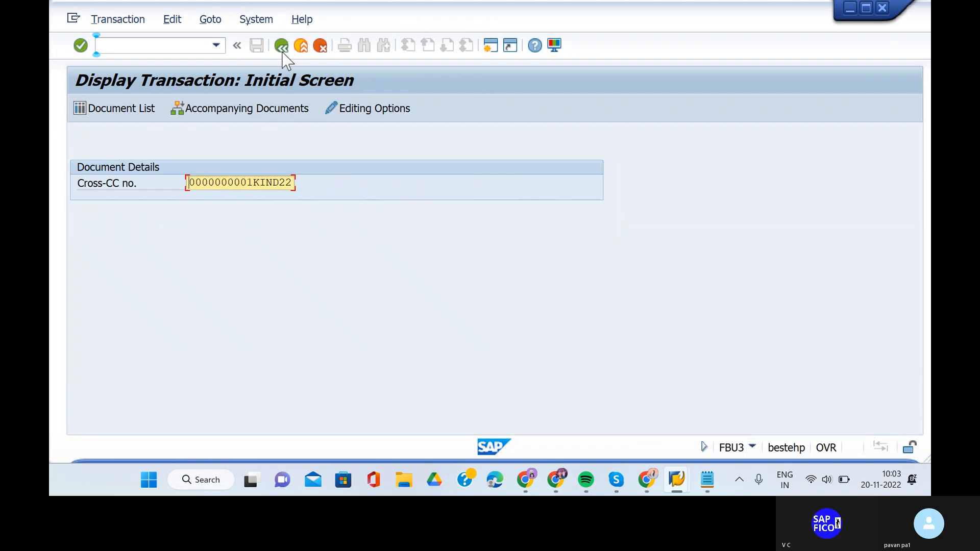
# - View the SHIP document from the accompanying documents, and return to the initial screen
pyautogui.click(253, 114)
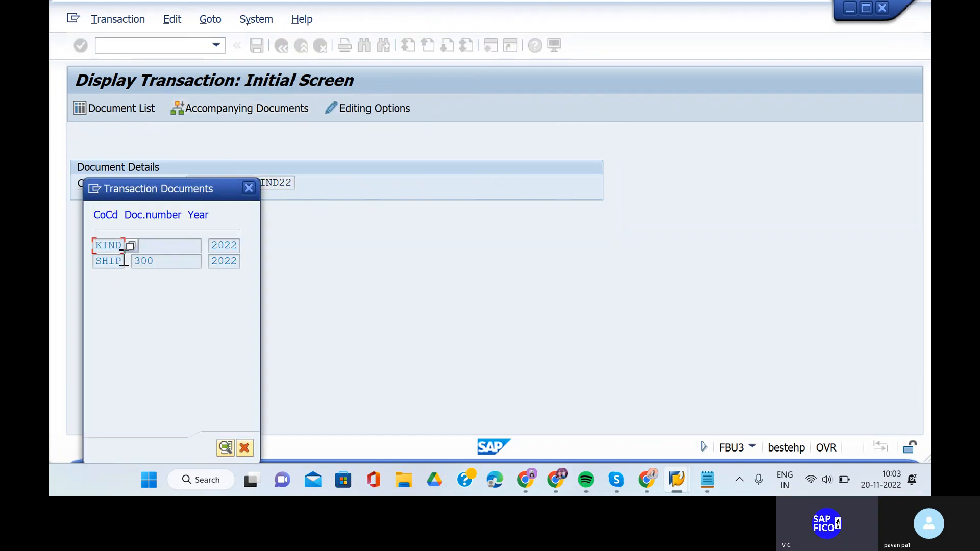
pyautogui.doubleClick(124, 261)
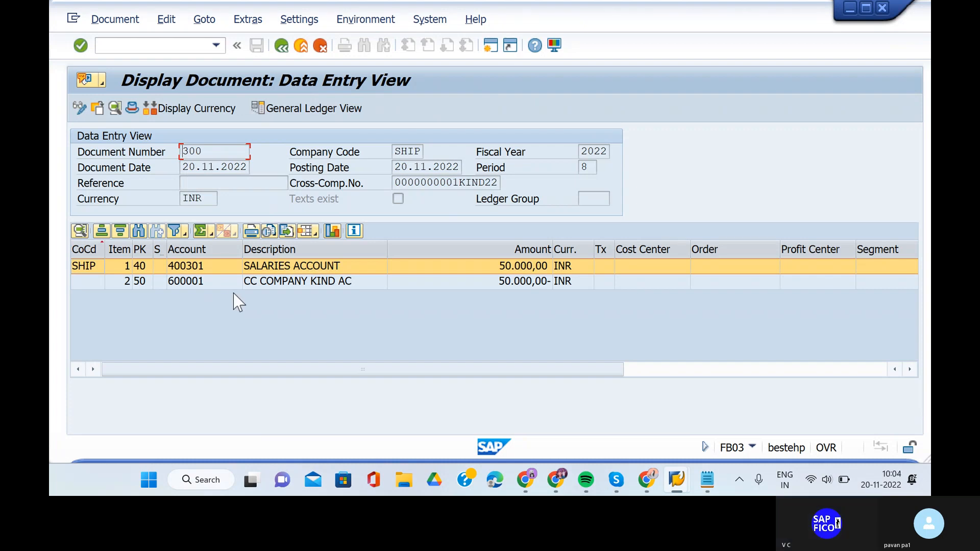
pyautogui.click(281, 46)
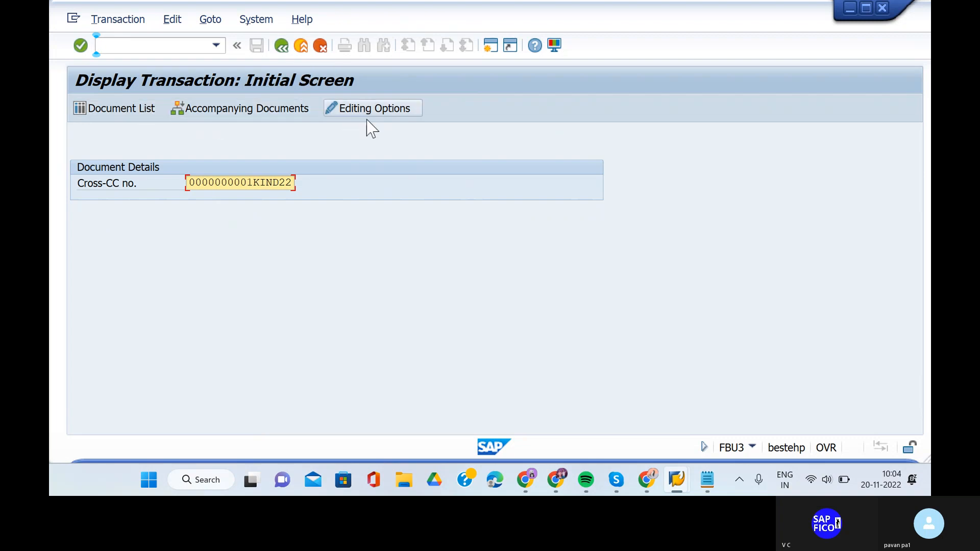
# - Display the overview of the cross-company transaction with the line items of both KIND and SHIP
pyautogui.press('Return')
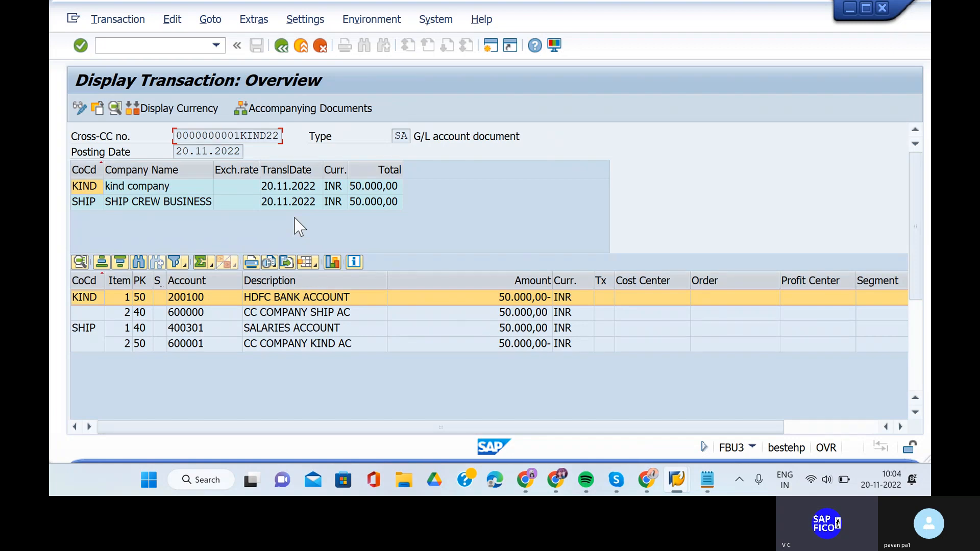
pyautogui.click(105, 20)
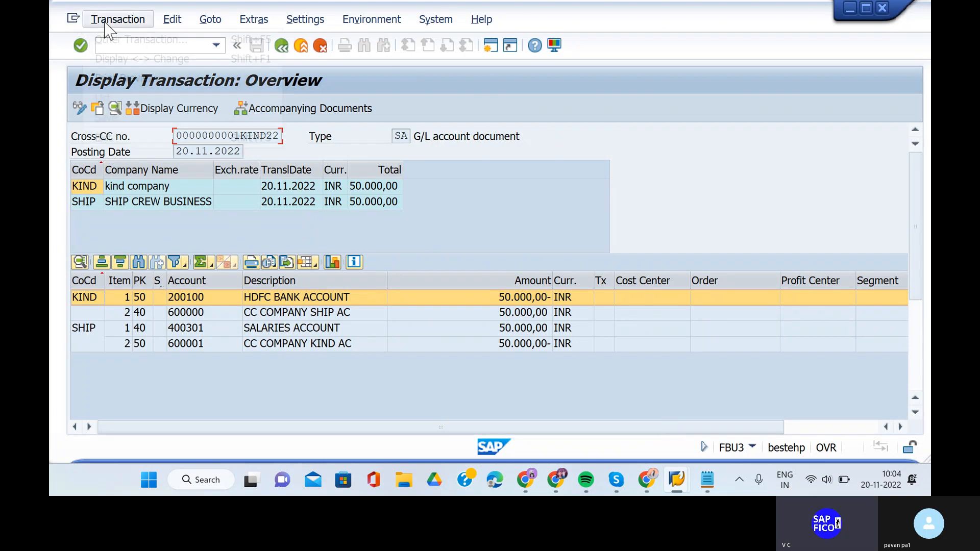
pyautogui.click(498, 180)
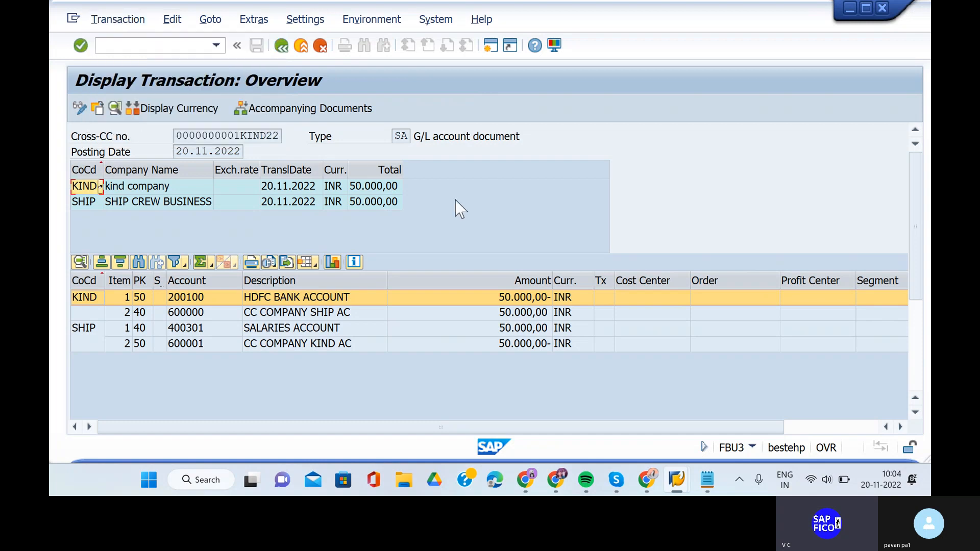